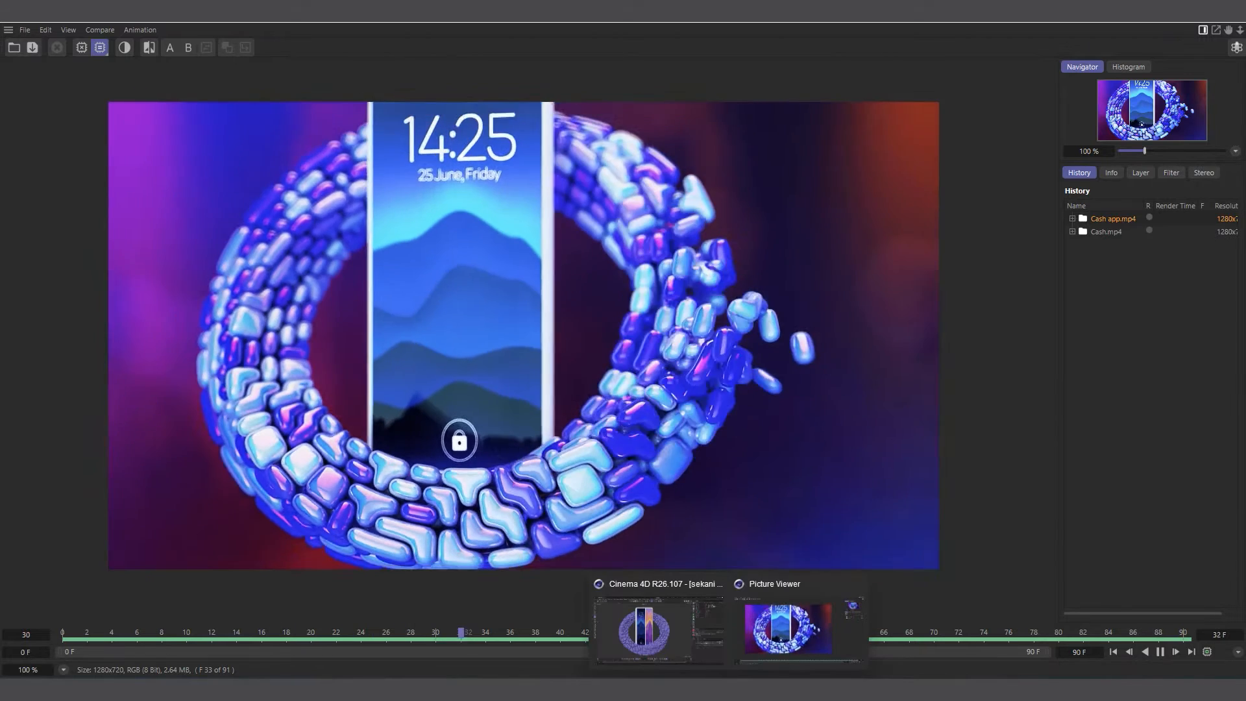
# Switch to the browser, open the shared ring animation post from the direct message, and pause its video.
pyautogui.click(753, 690)
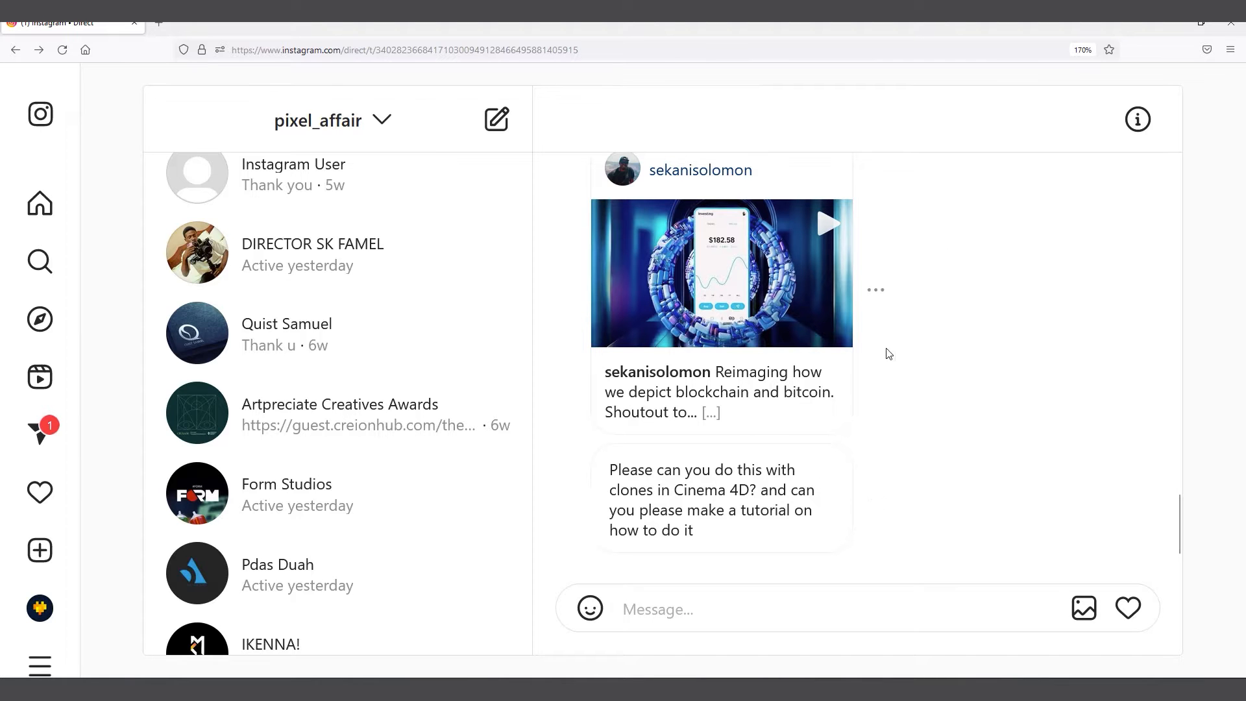
pyautogui.click(1172, 27)
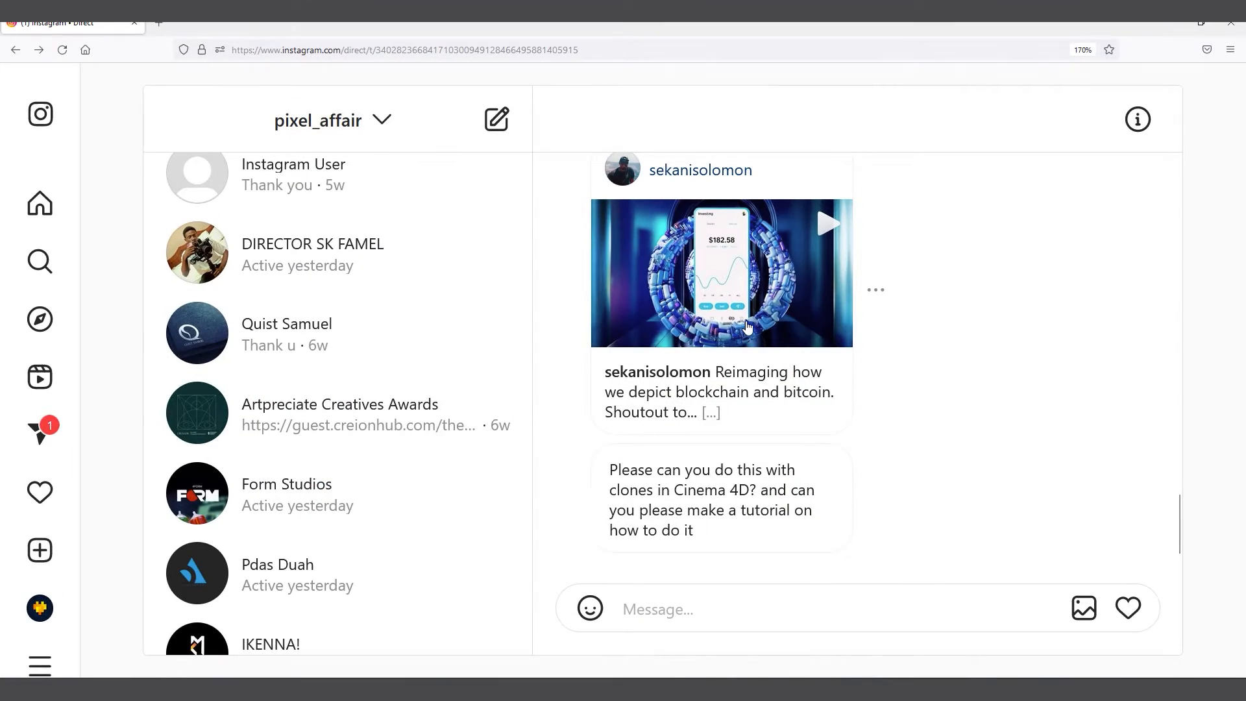
pyautogui.click(748, 326)
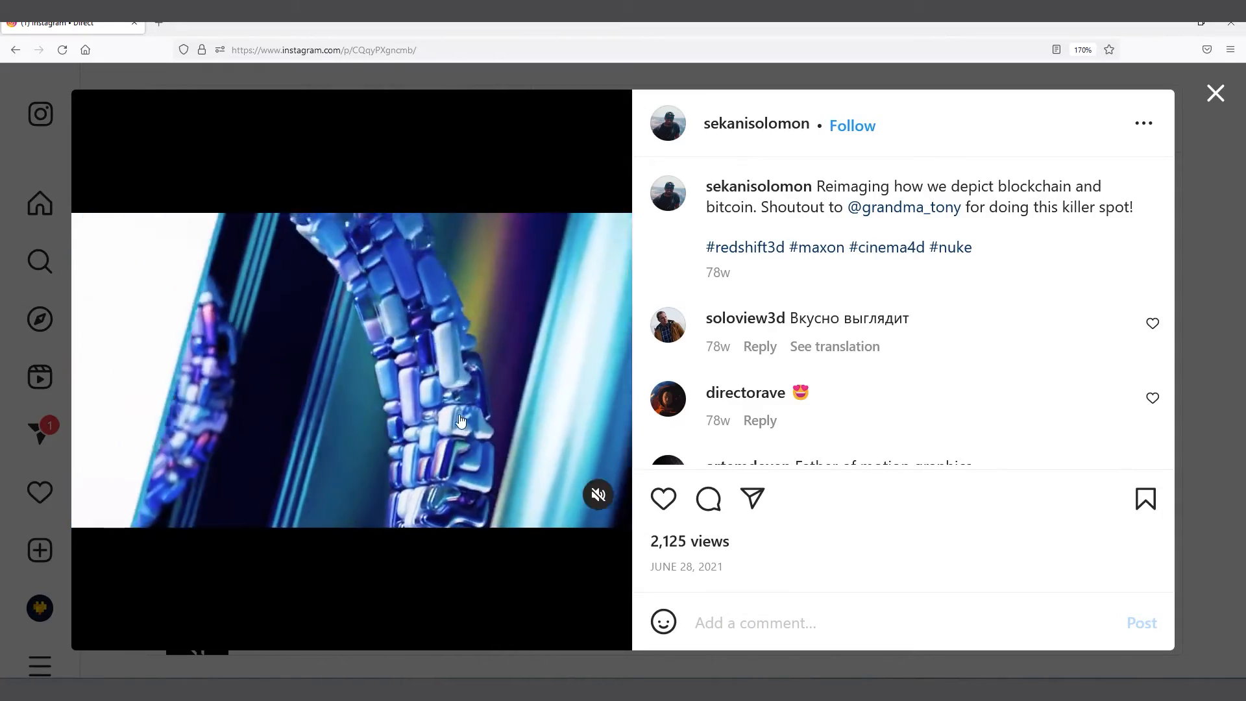
pyautogui.click(431, 462)
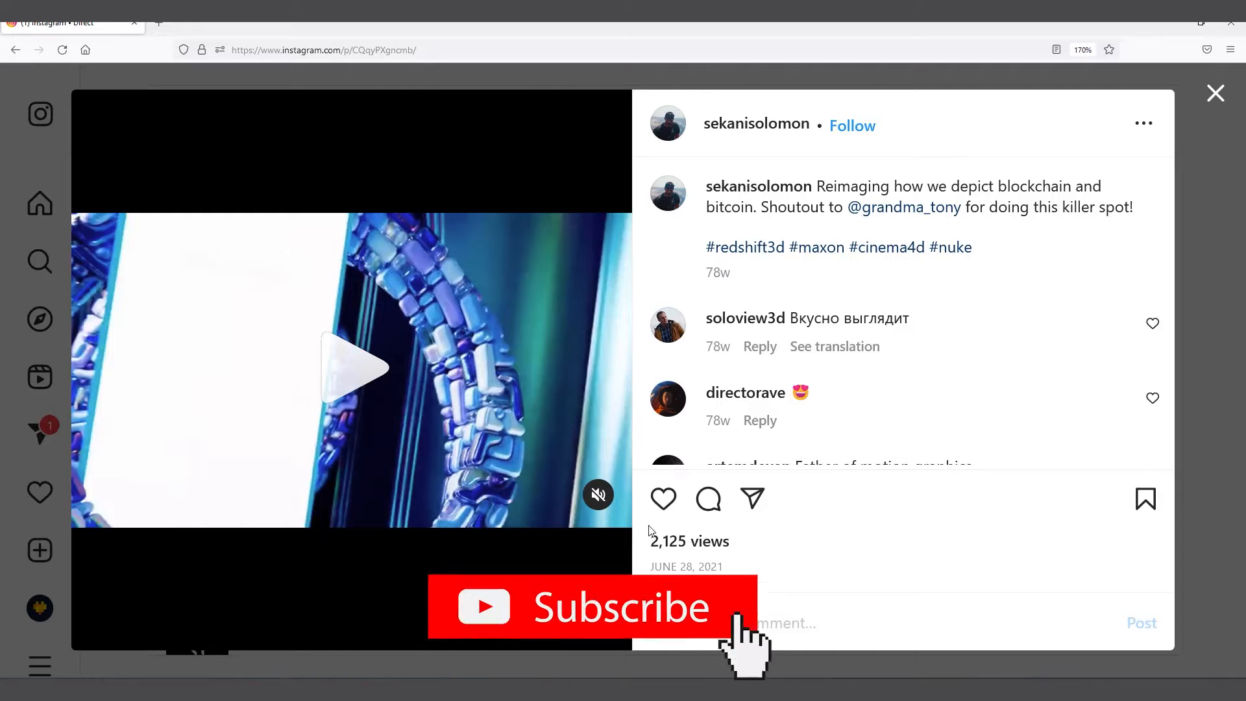
# Switch to Cinema 4D's Picture Viewer and show the Cash.mp4 render from the history.
pyautogui.moveTo(729, 689)
pyautogui.click(800, 623)
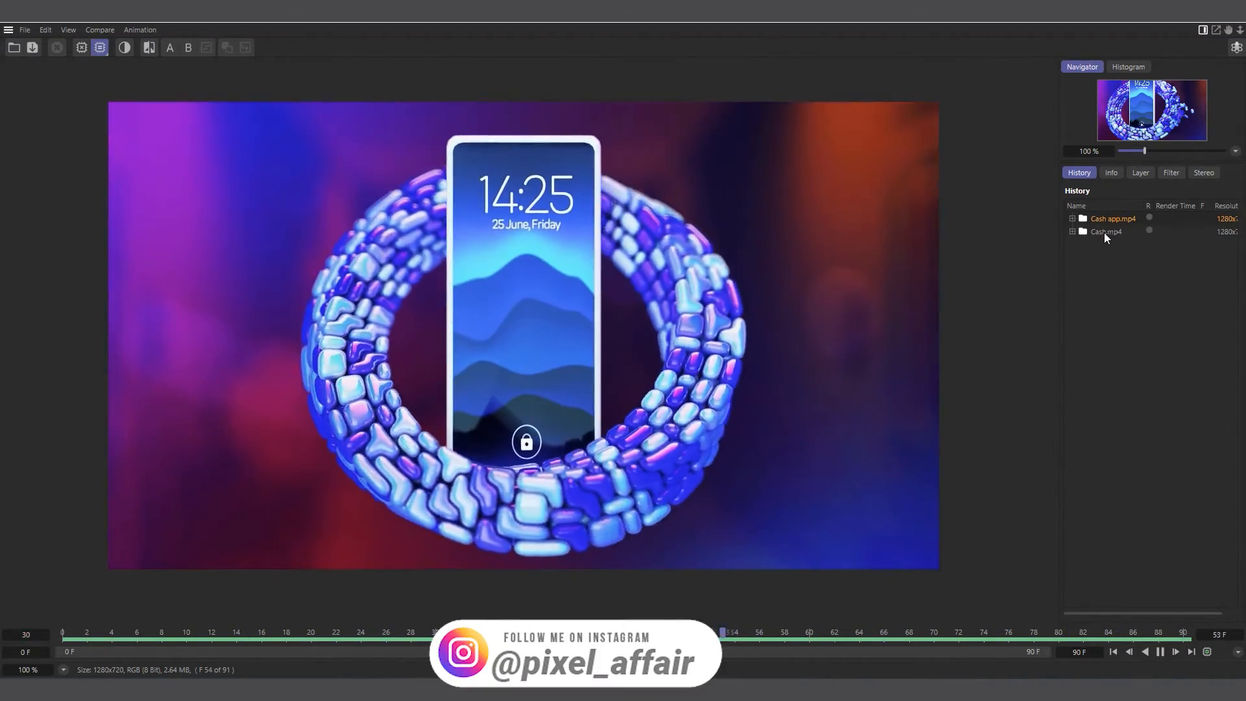
pyautogui.click(1105, 231)
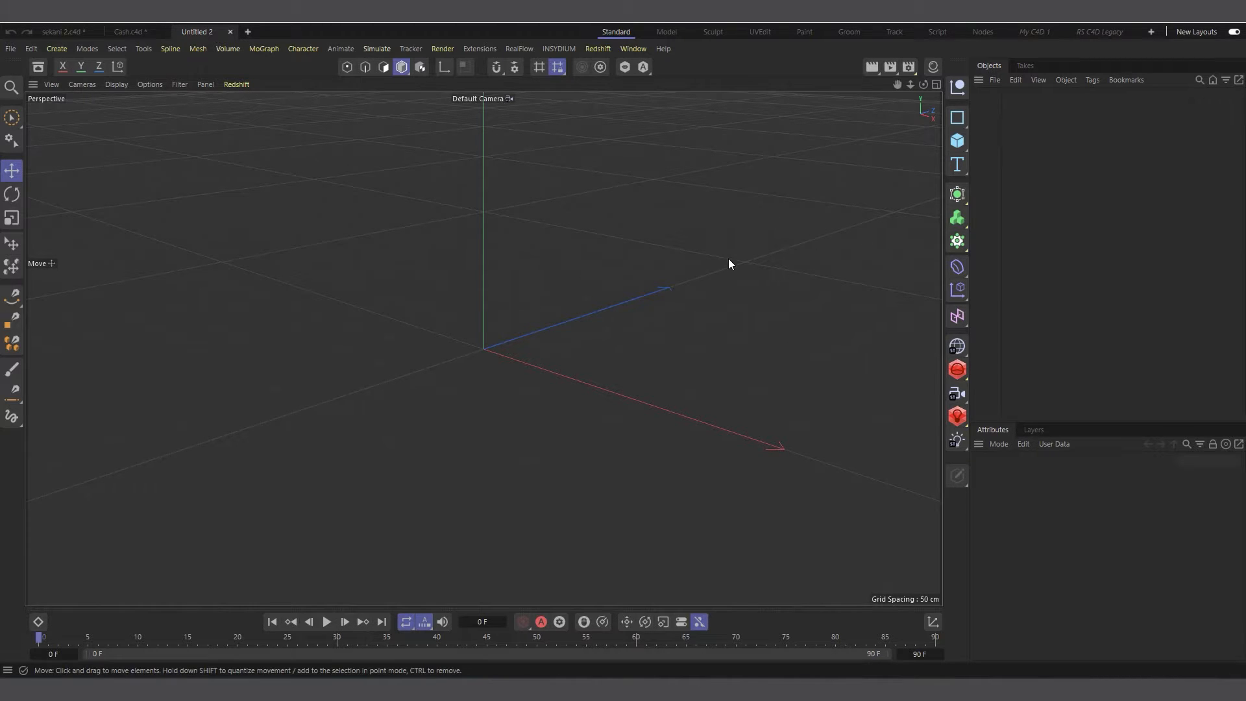
# Add a plane to the empty scene and set its orientation to -Z.
pyautogui.moveTo(924, 83); pyautogui.dragTo(921, 62)
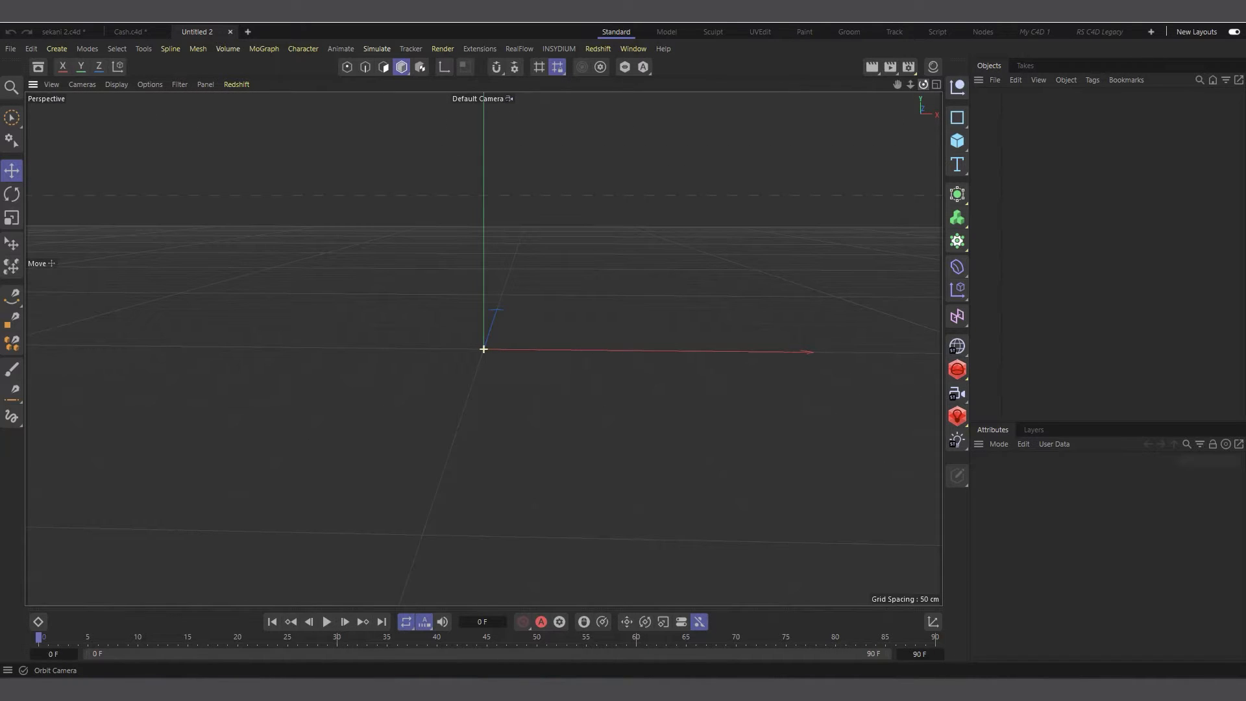
pyautogui.click(953, 144)
pyautogui.click(1008, 185)
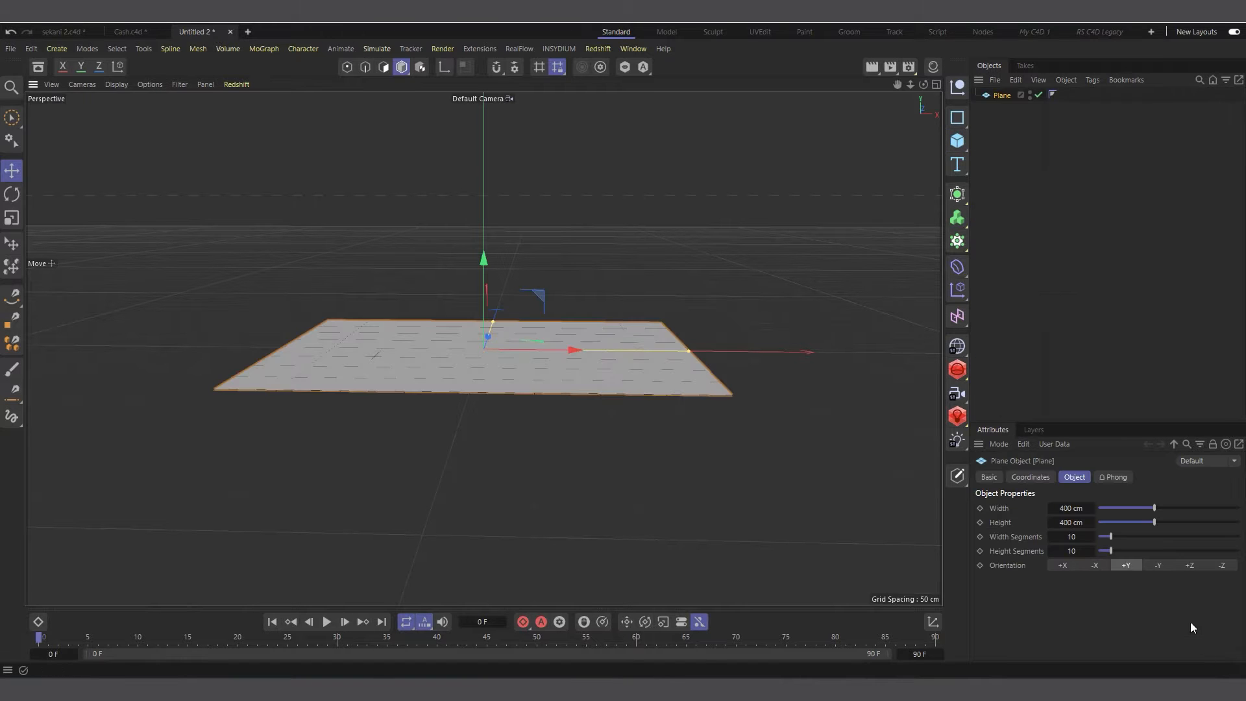
pyautogui.click(1223, 565)
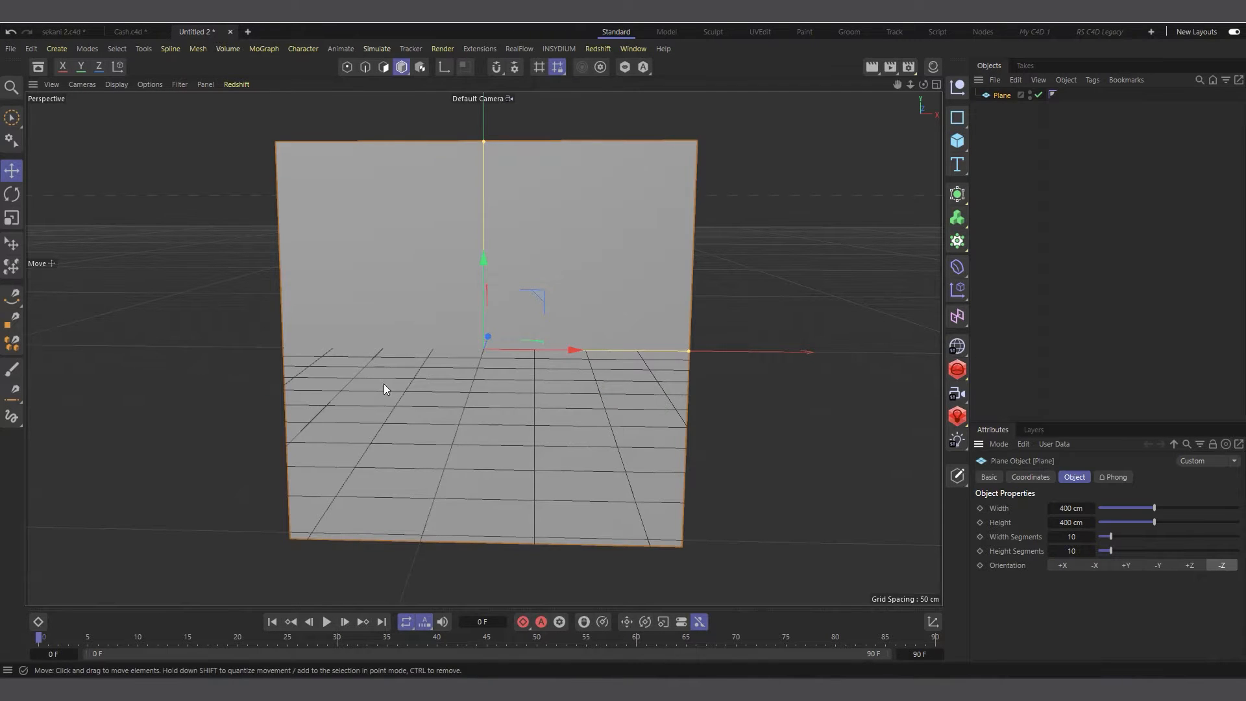
# Set the plane's width to 50 cm and its height to 1000 cm.
pyautogui.scroll(-2, 473, 370)
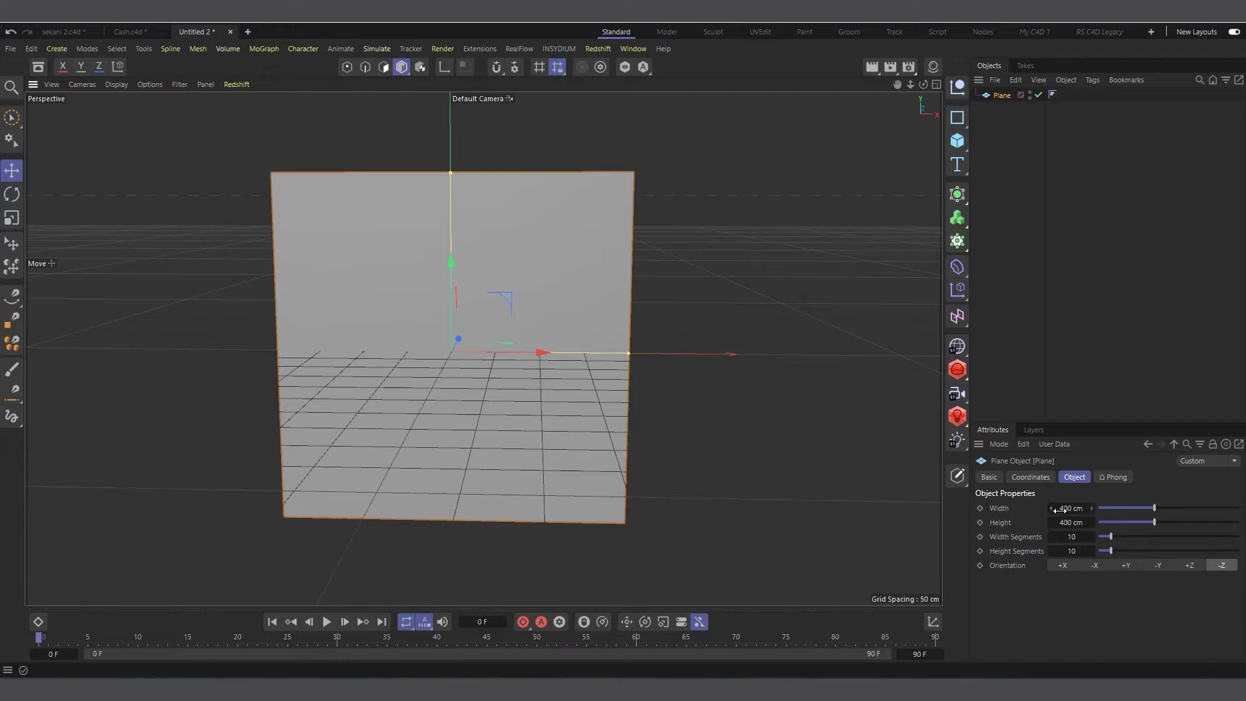
pyautogui.click(1066, 509)
pyautogui.press('BackSpace')
pyautogui.click(1070, 522)
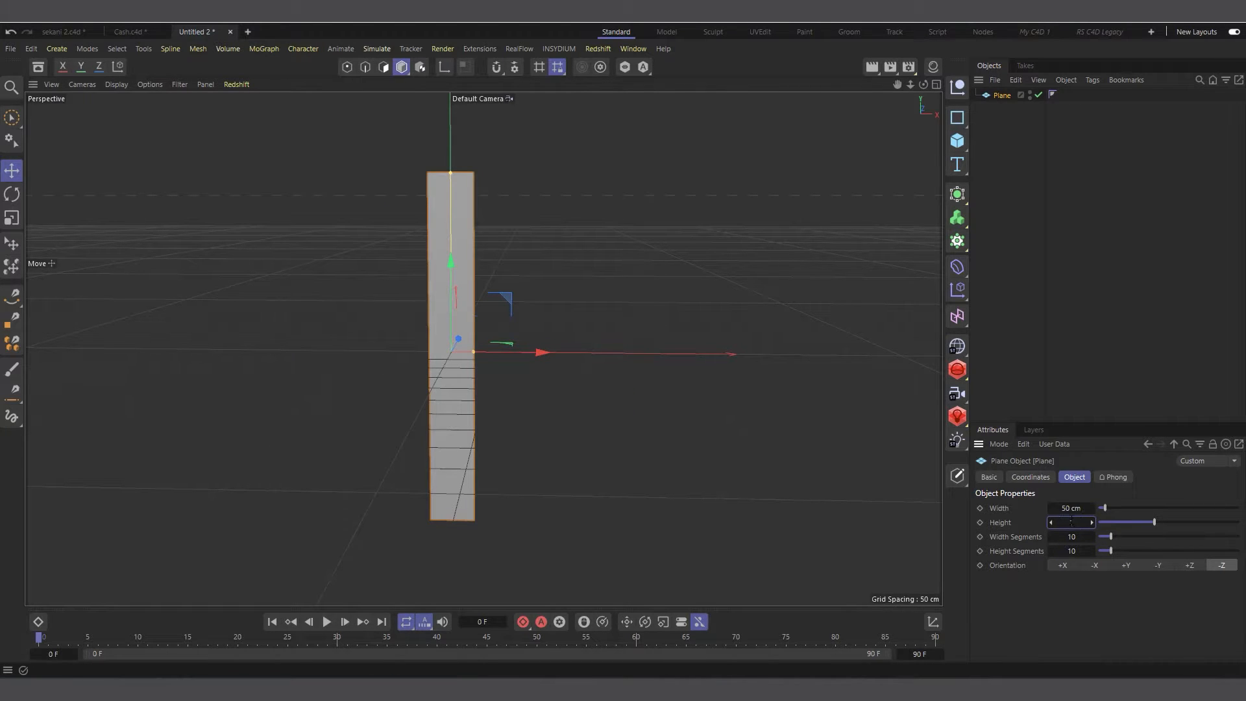
pyautogui.write('1000')
pyautogui.press('Return')
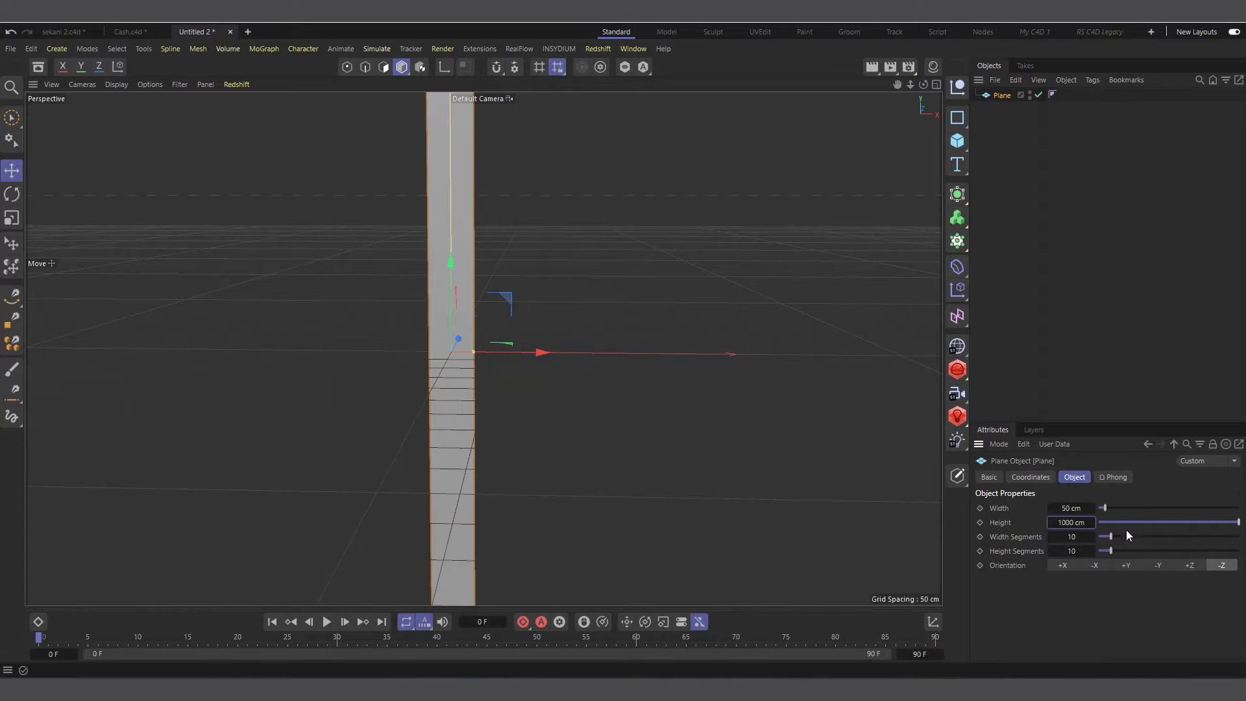
# Show the viewport in Gouraud Shading (Lines) and turn off the Workplane display.
pyautogui.scroll(-2, 467, 336)
pyautogui.click(117, 86)
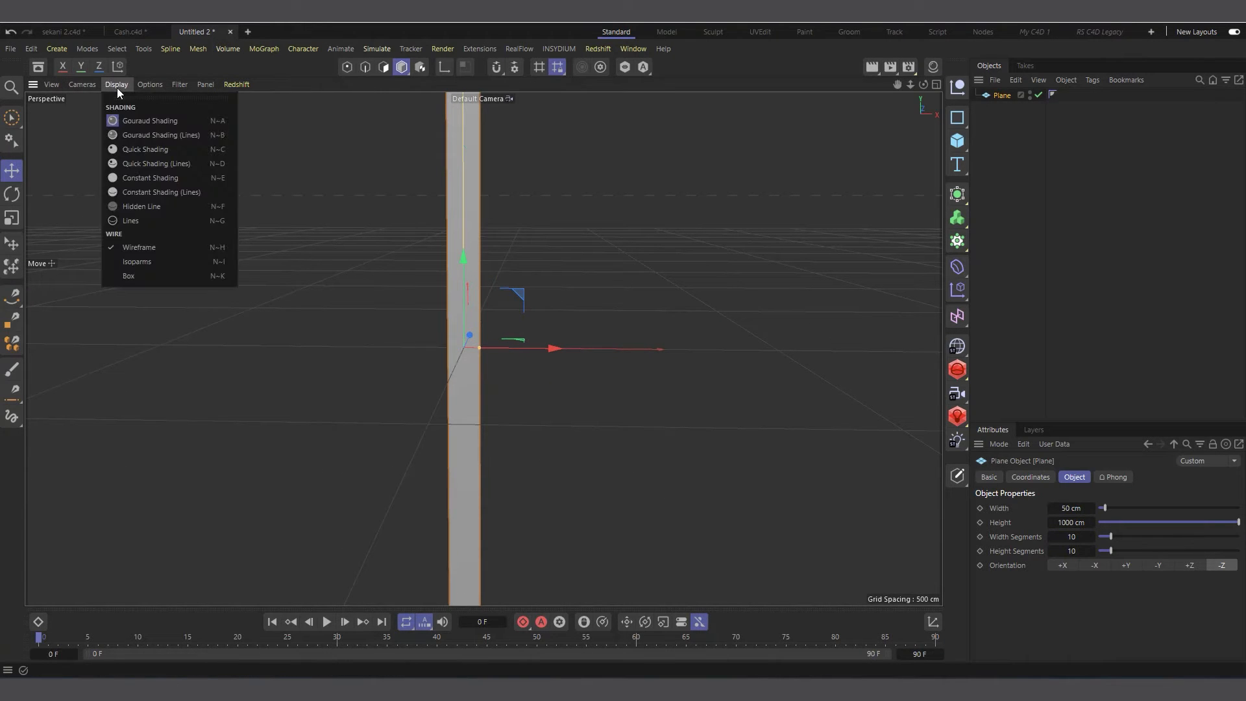
pyautogui.click(140, 134)
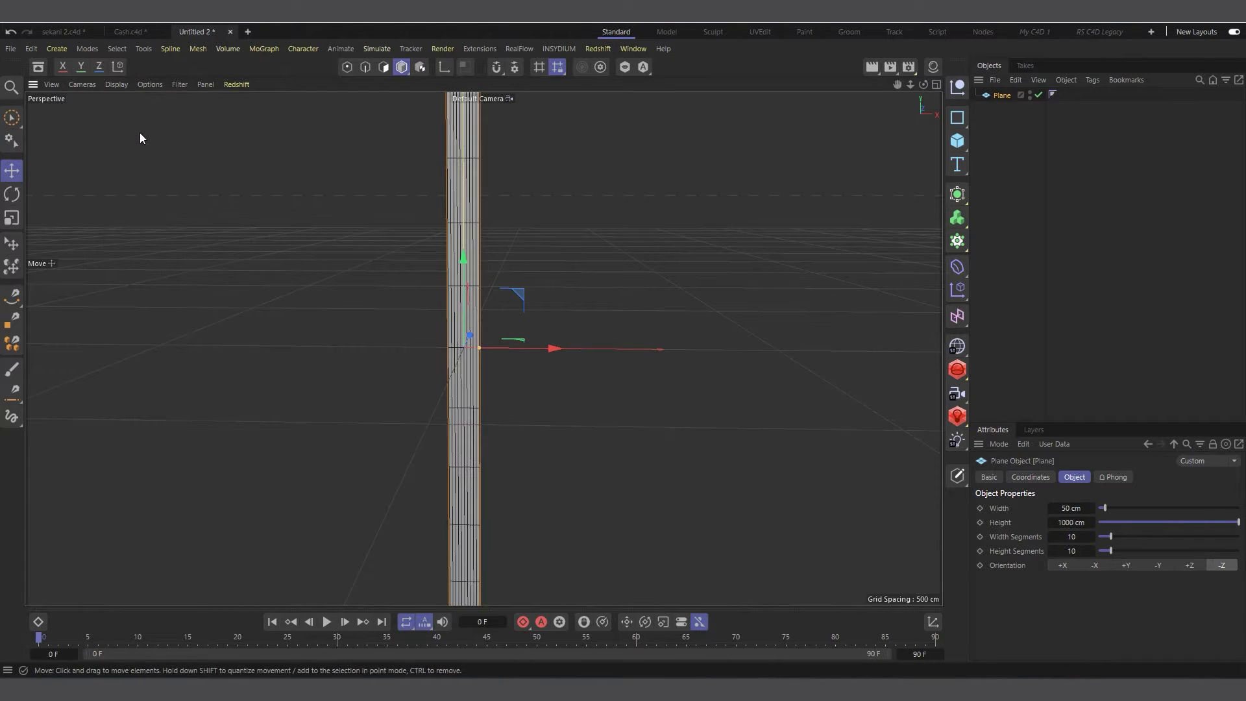
pyautogui.click(176, 85)
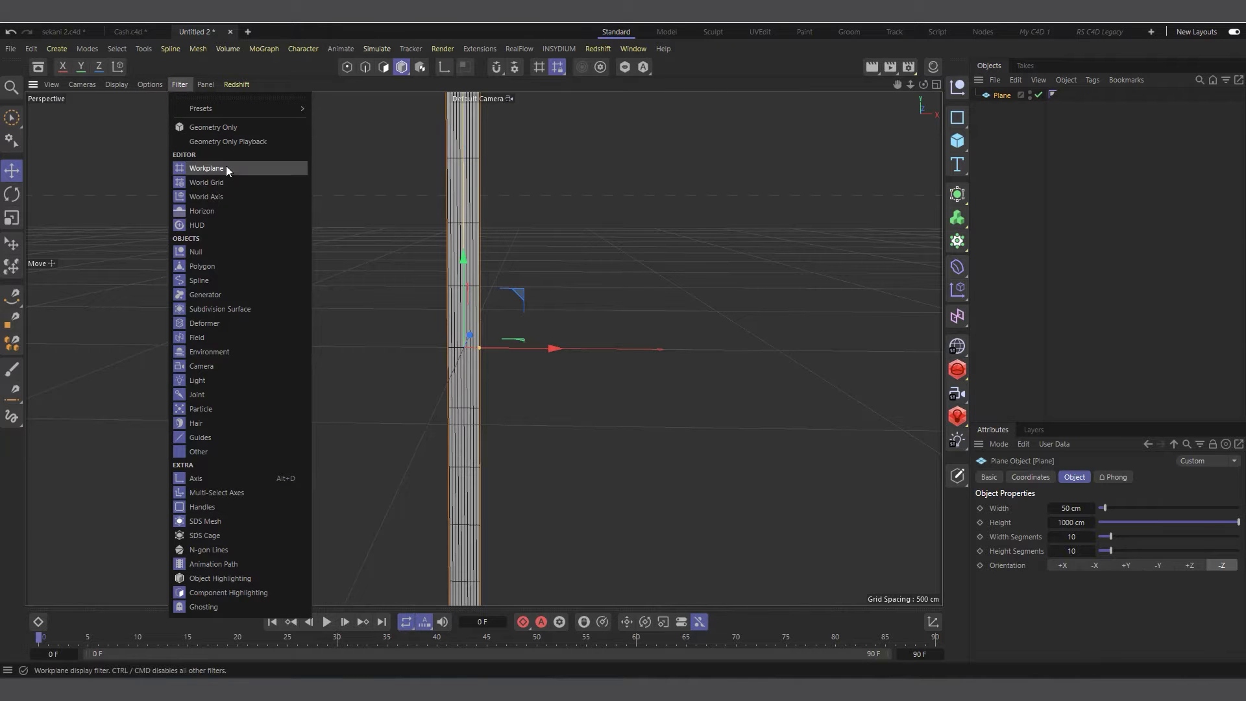
pyautogui.click(227, 168)
# Set the plane's width segments to 5 and its height segments to 100.
pyautogui.scroll(5, 428, 310)
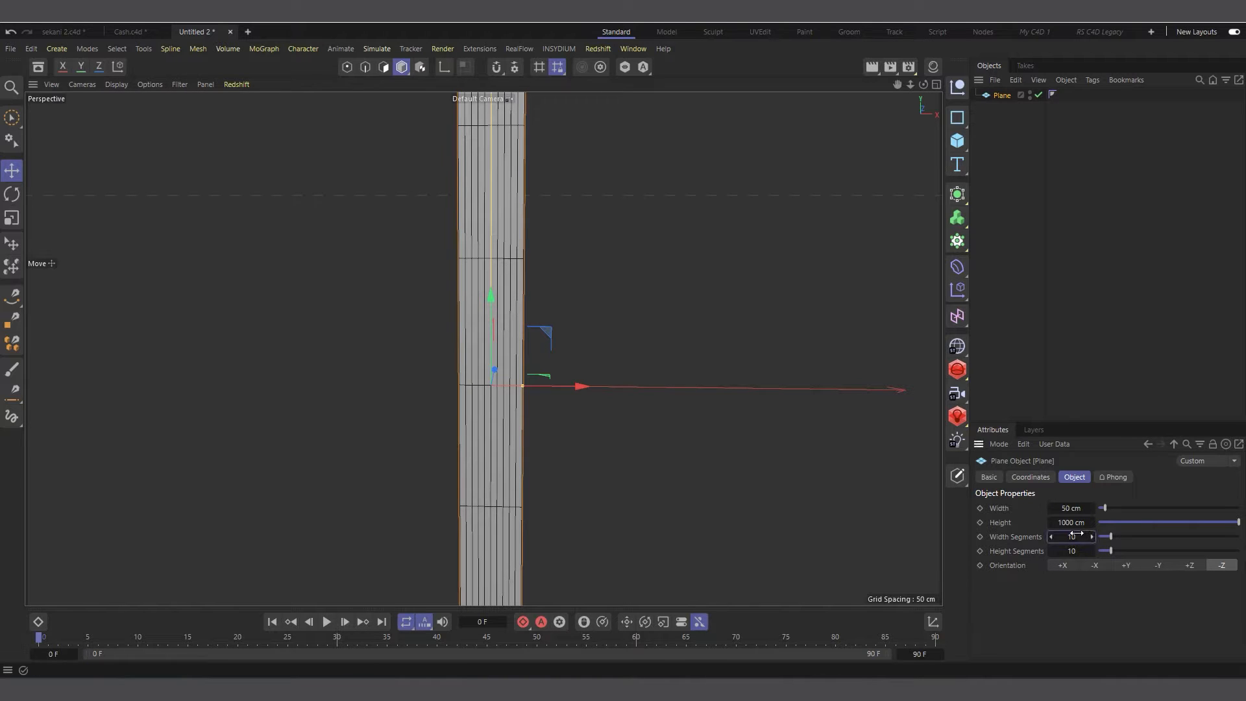
pyautogui.press('Return')
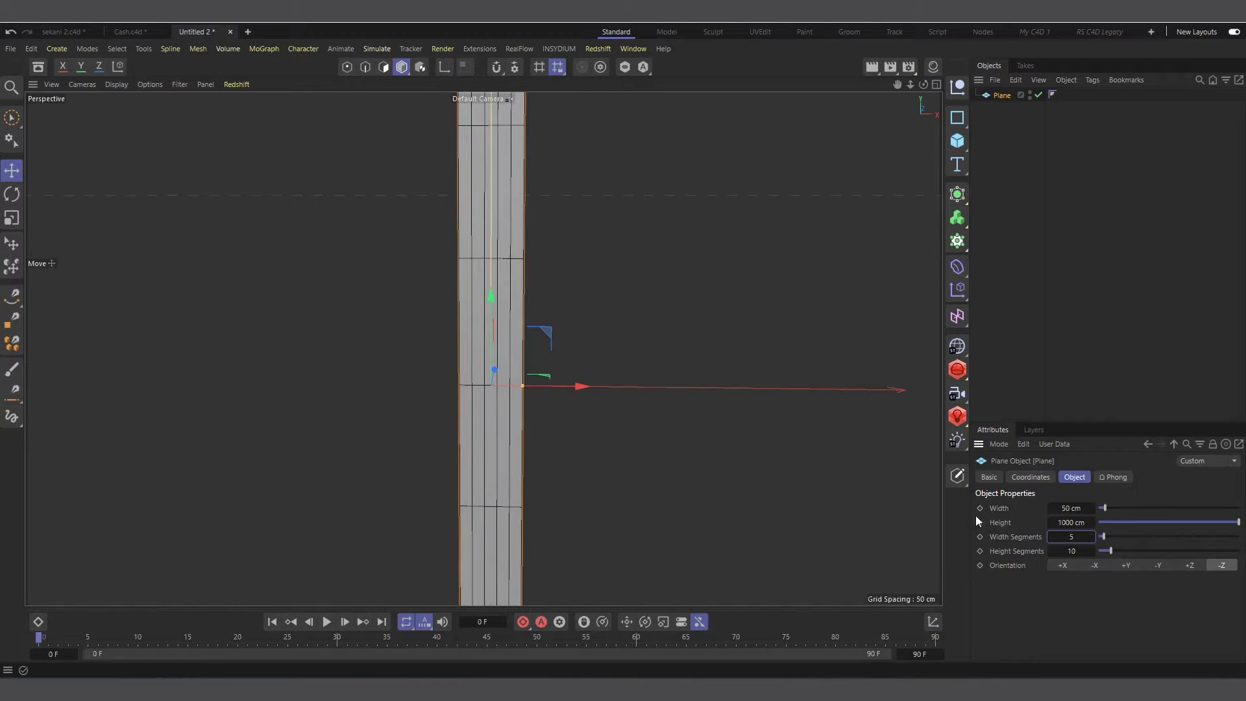
pyautogui.click(1078, 551)
pyautogui.write('100')
pyautogui.press('Return')
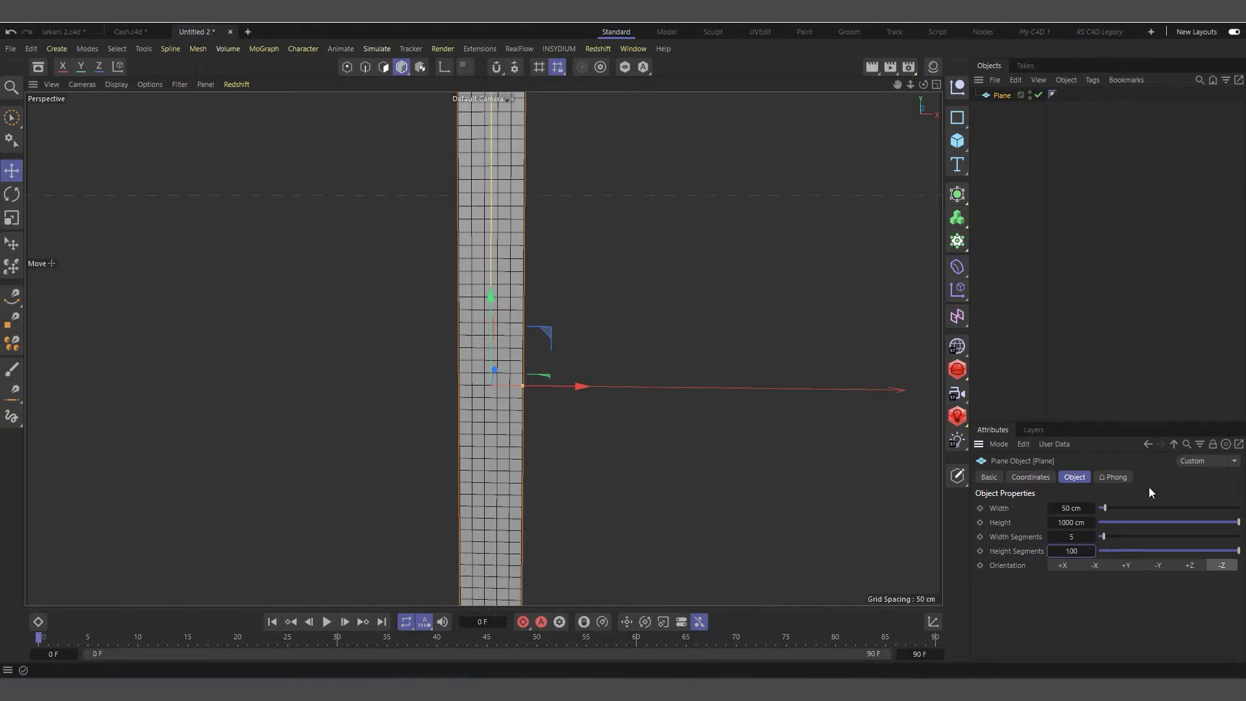
# Duplicate the plane, disable the original as a backup, and make the copy editable.
pyautogui.scroll(-3, 384, 370)
pyautogui.scroll(3, 451, 286)
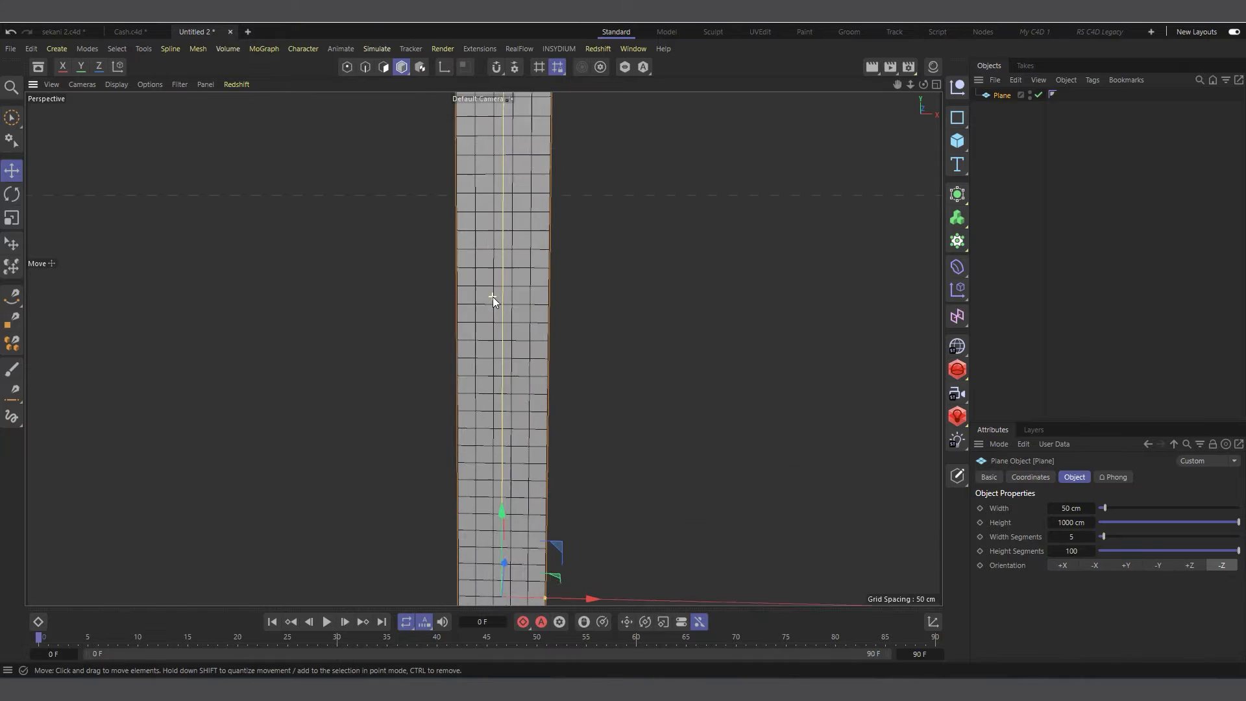
pyautogui.scroll(-4, 504, 390)
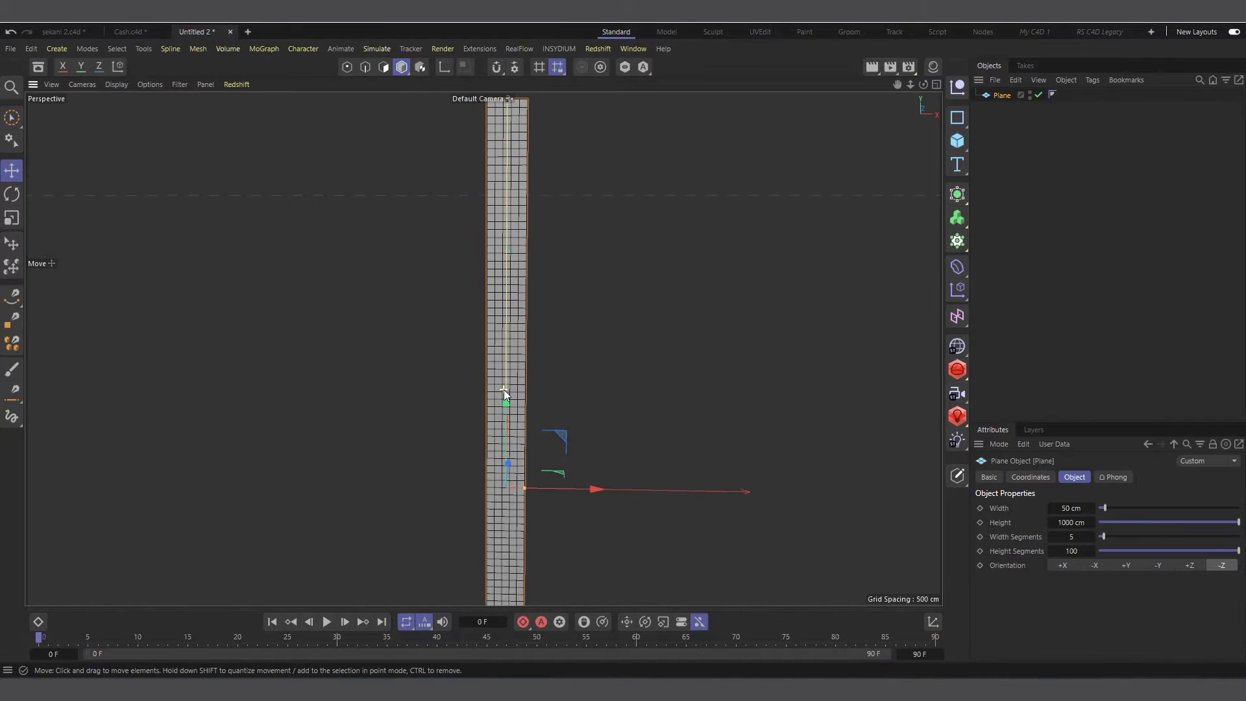
pyautogui.scroll(2, 507, 372)
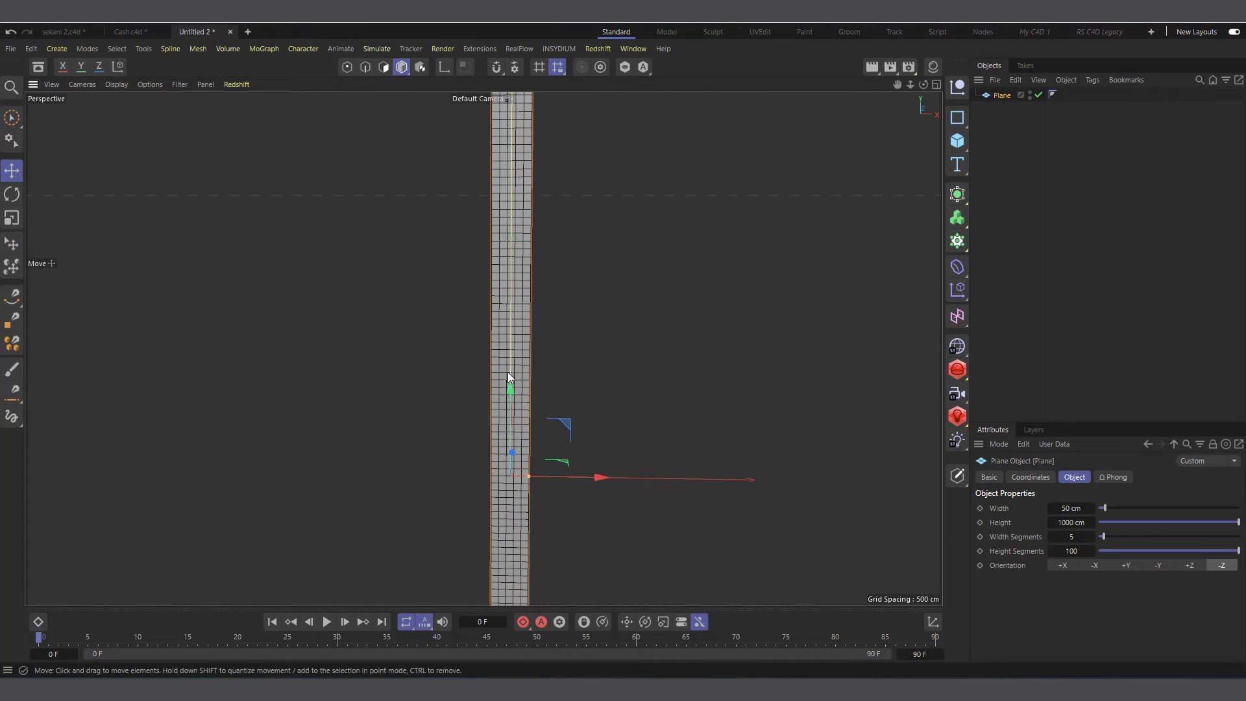
pyautogui.scroll(-2, 507, 336)
pyautogui.scroll(-1, 509, 338)
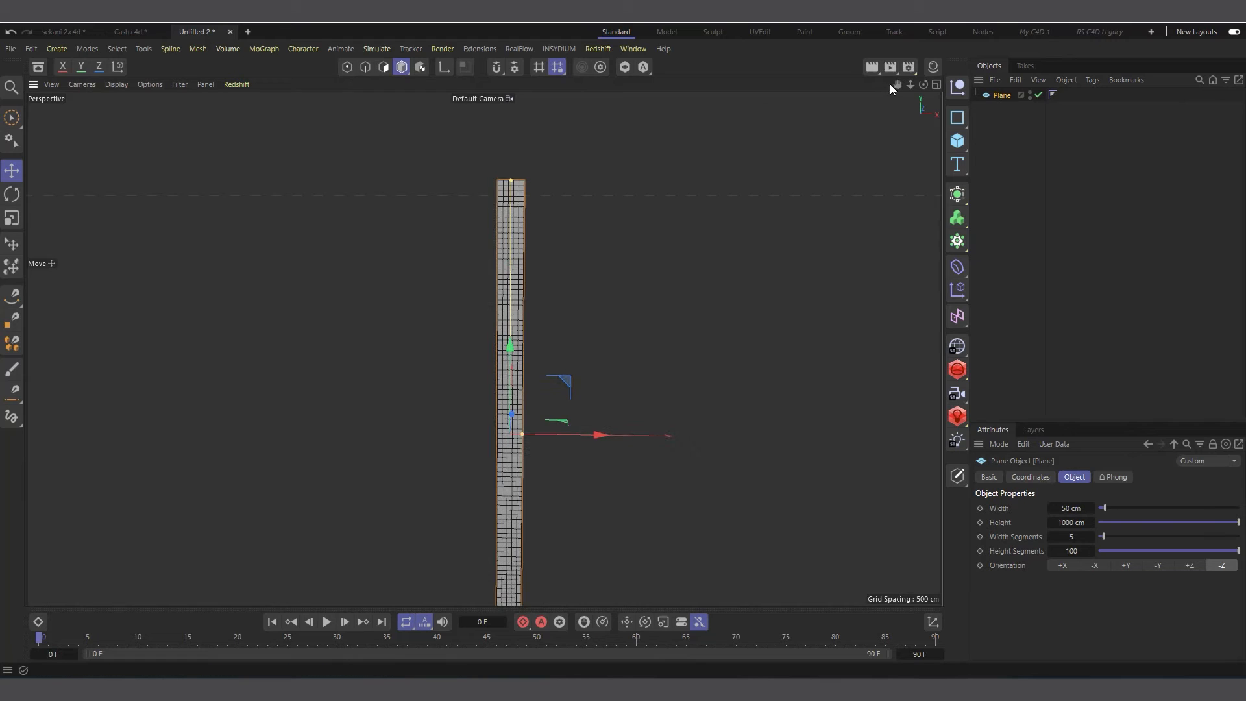
pyautogui.moveTo(898, 84); pyautogui.dragTo(897, 26)
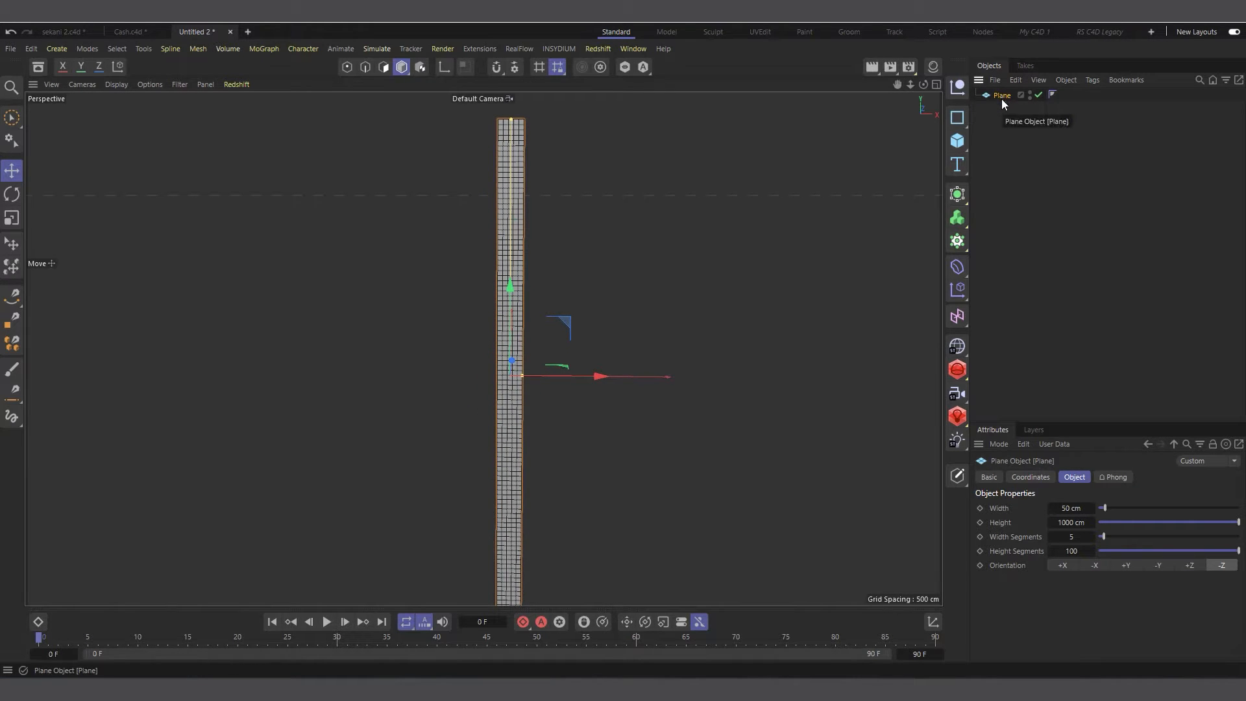
pyautogui.keyDown('ctrl'); pyautogui.moveTo(1002, 99); pyautogui.dragTo(998, 125); pyautogui.keyUp('ctrl')
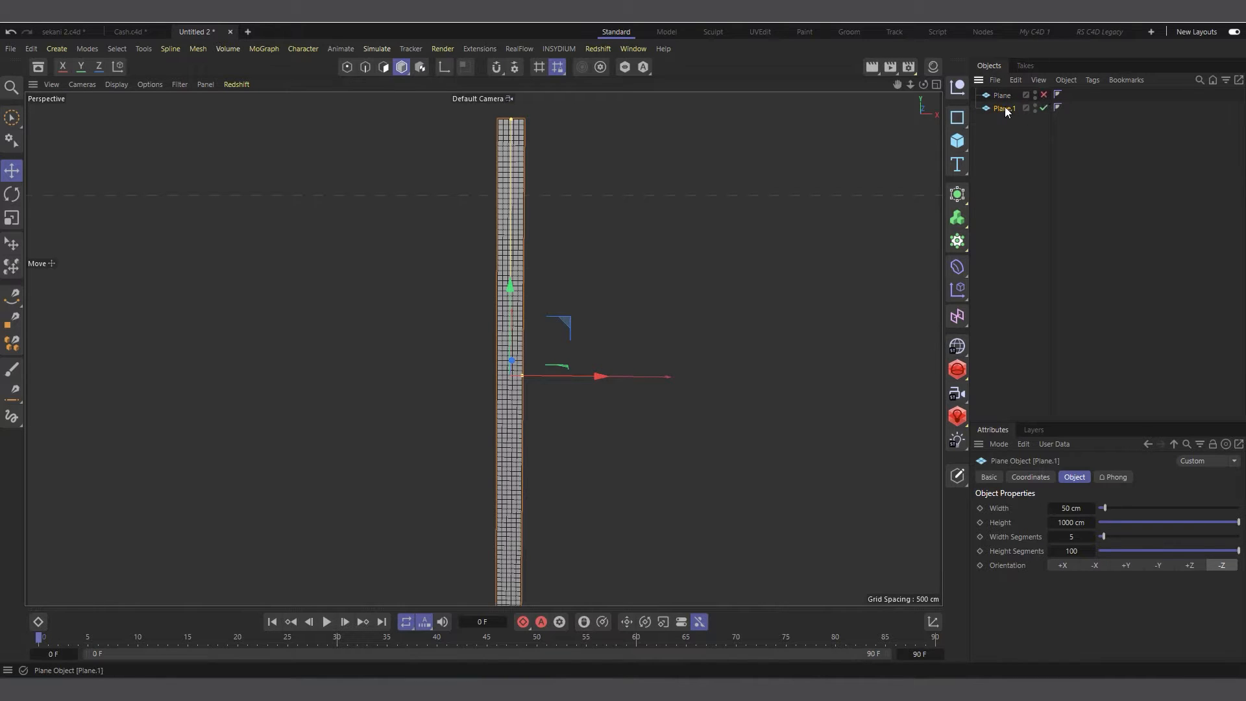
pyautogui.press('c')
# In polygon mode, use Live Selection to select two L-shaped groups of four polygons near the top of Plane.1.
pyautogui.scroll(5, 510, 126)
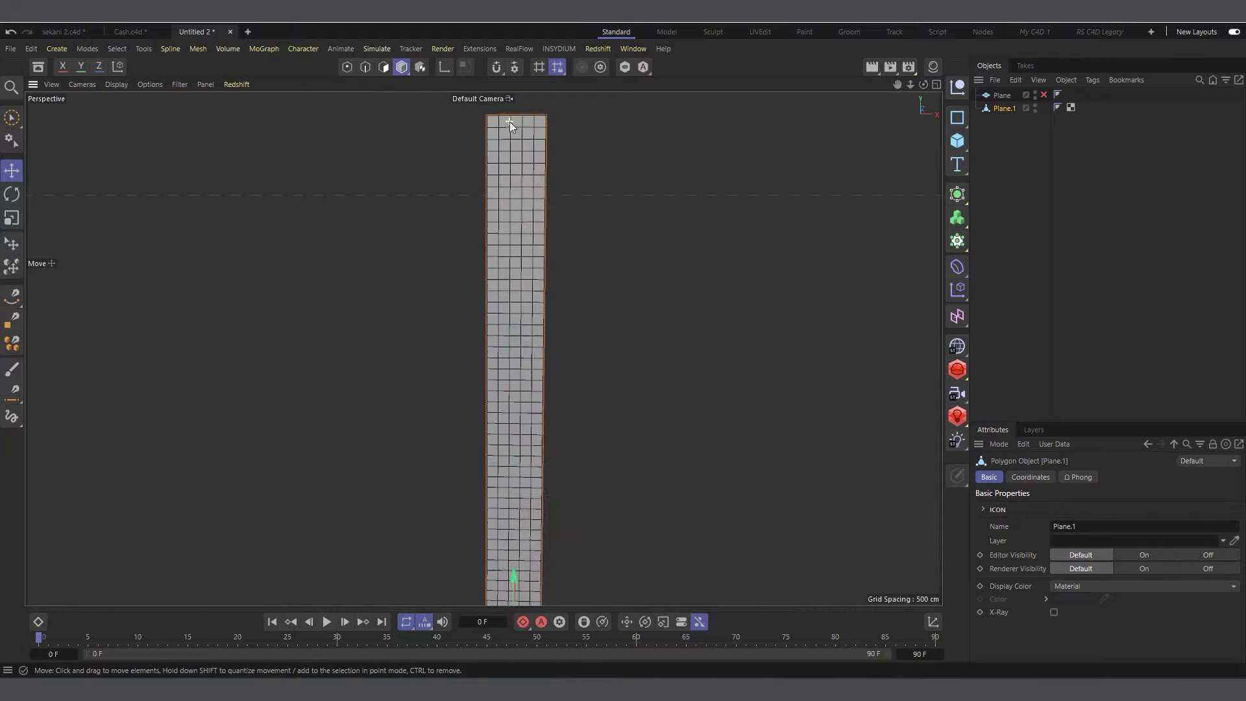
pyautogui.scroll(1, 511, 123)
pyautogui.moveTo(899, 84); pyautogui.dragTo(914, 174)
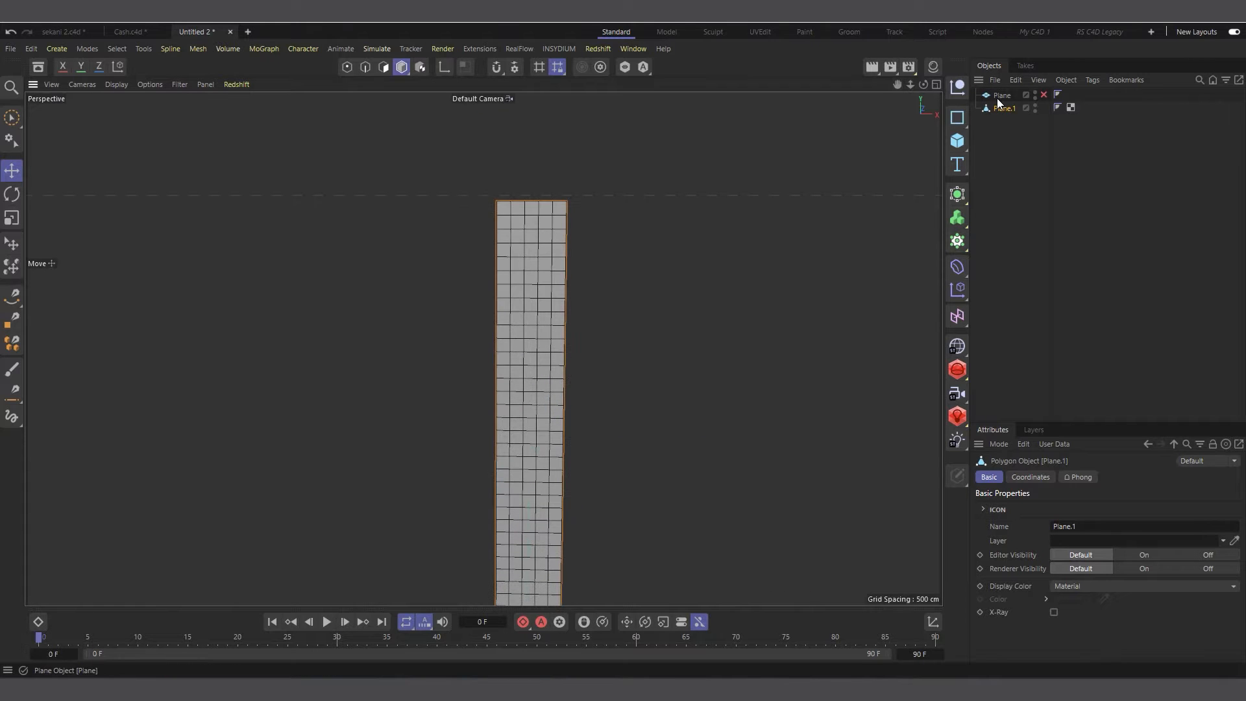
pyautogui.scroll(3, 504, 230)
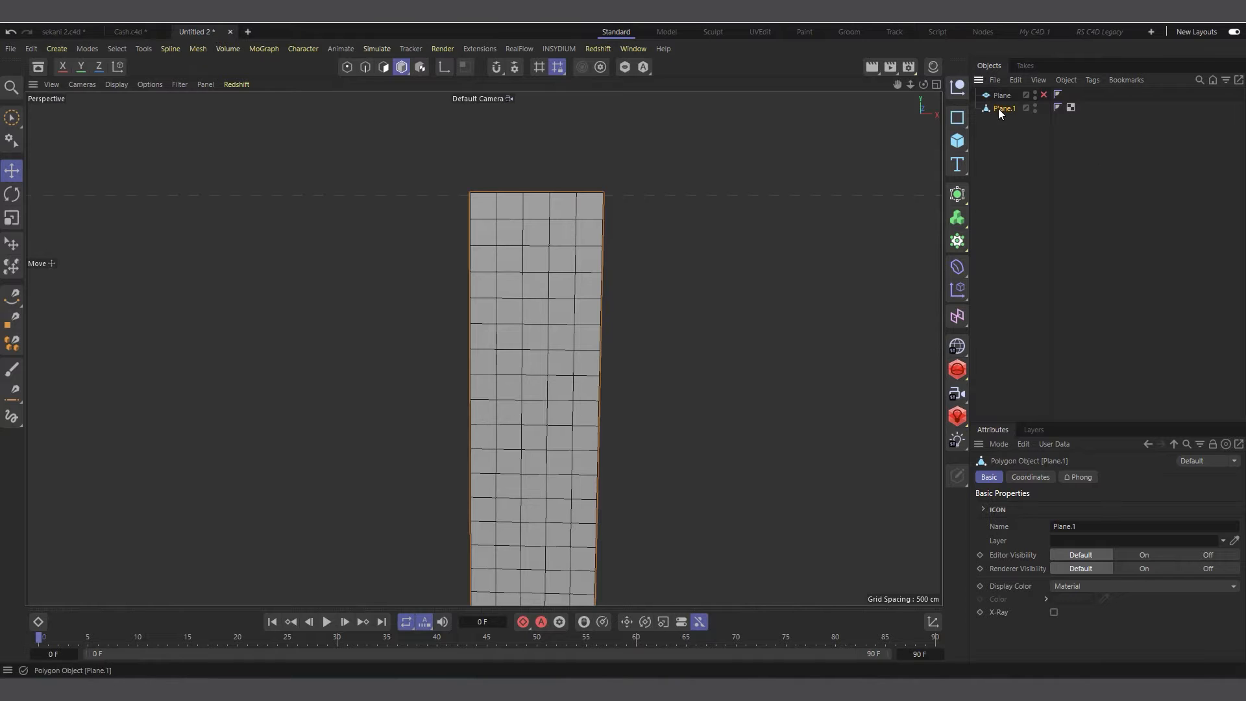
pyautogui.click(383, 67)
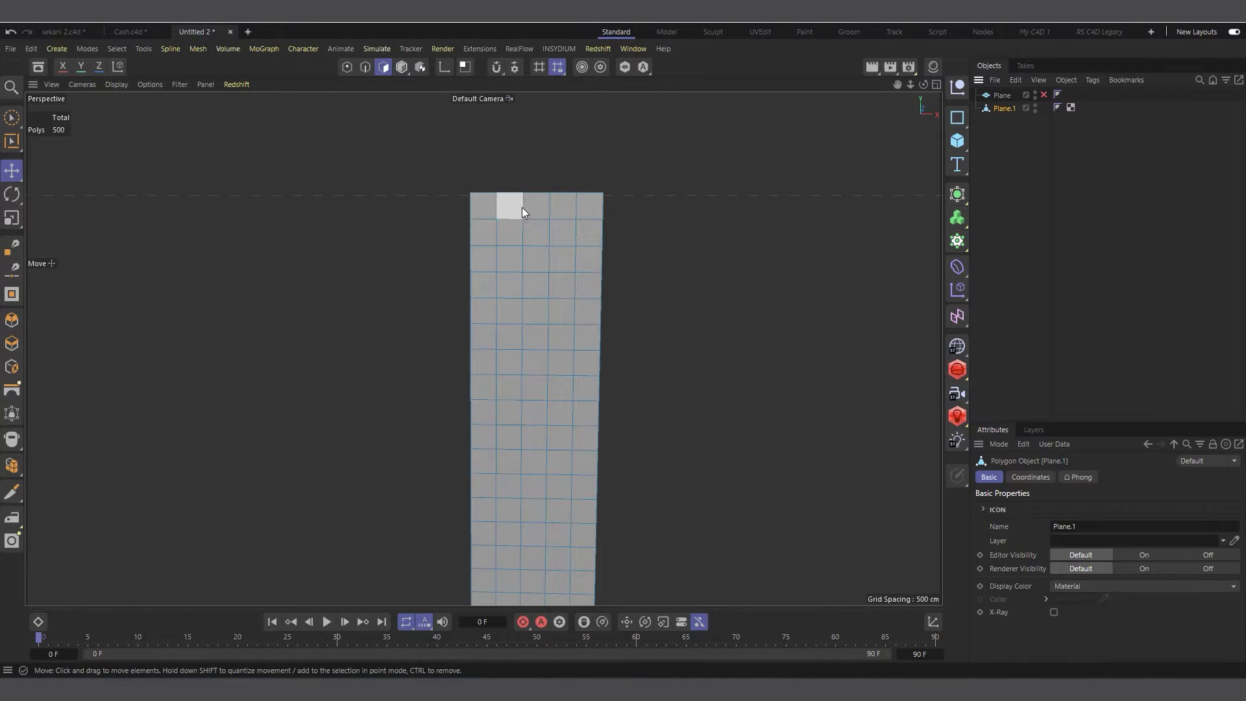
pyautogui.press('9')
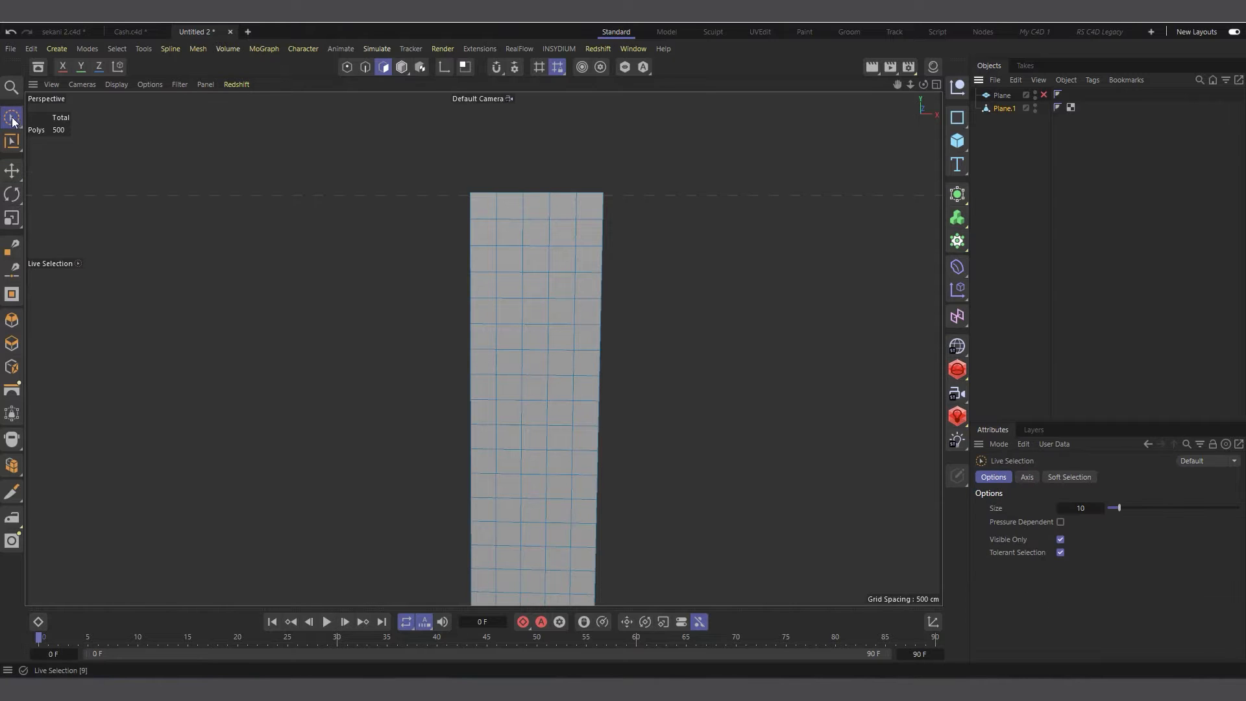
pyautogui.click(8, 117)
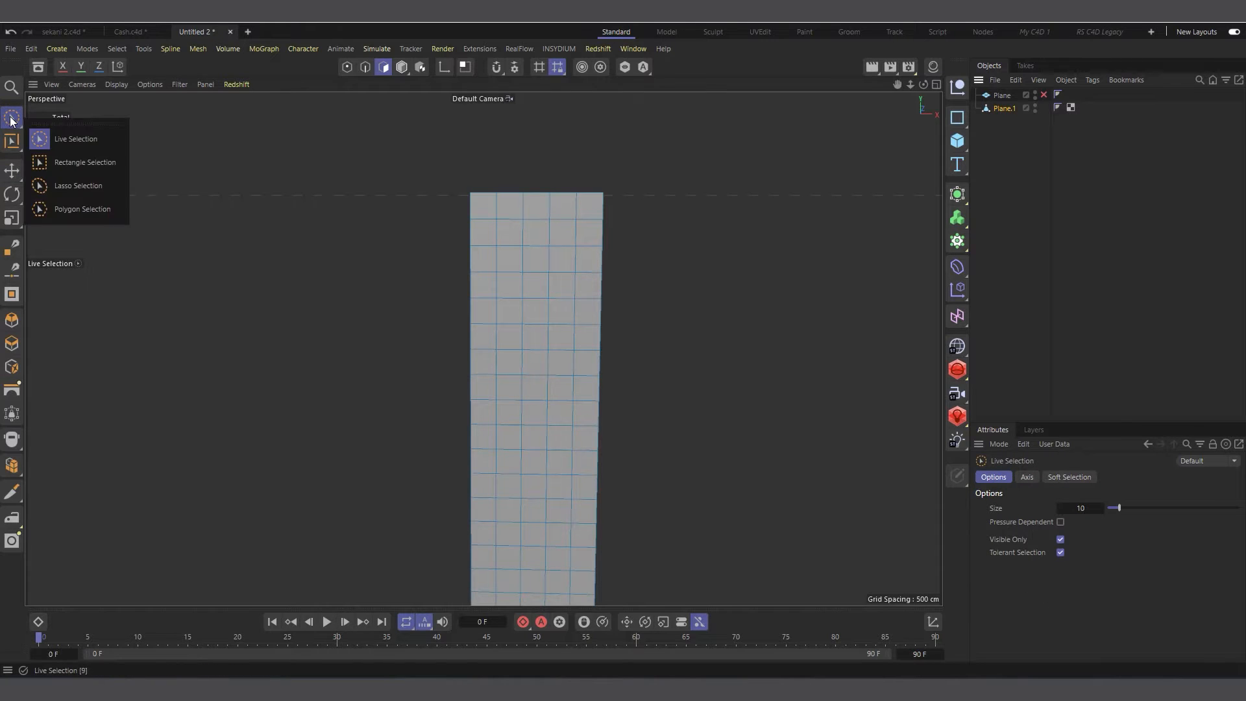
pyautogui.click(61, 131)
pyautogui.moveTo(537, 205); pyautogui.dragTo(492, 205)
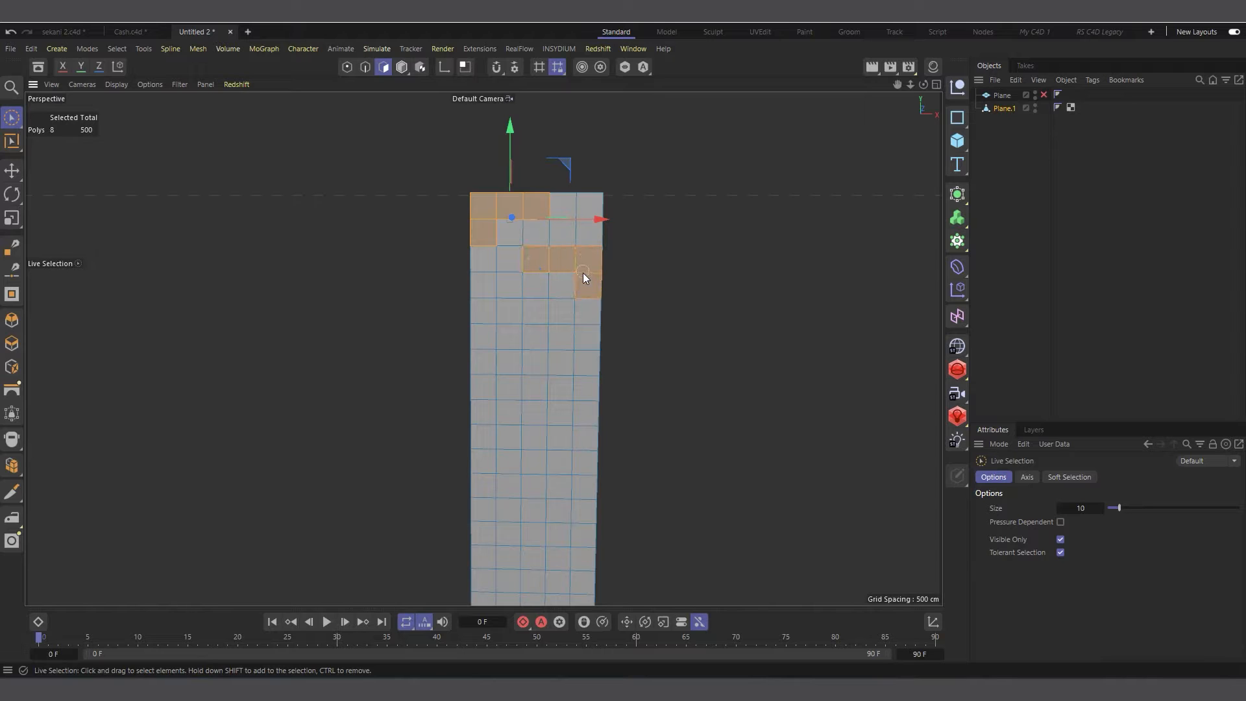
# Add two square blocks, a vertical strip and another L-shaped group, each of four polygons, to Plane.1's selection.
pyautogui.keyDown('shift'); pyautogui.moveTo(520, 316); pyautogui.dragTo(520, 326); pyautogui.keyUp('shift')
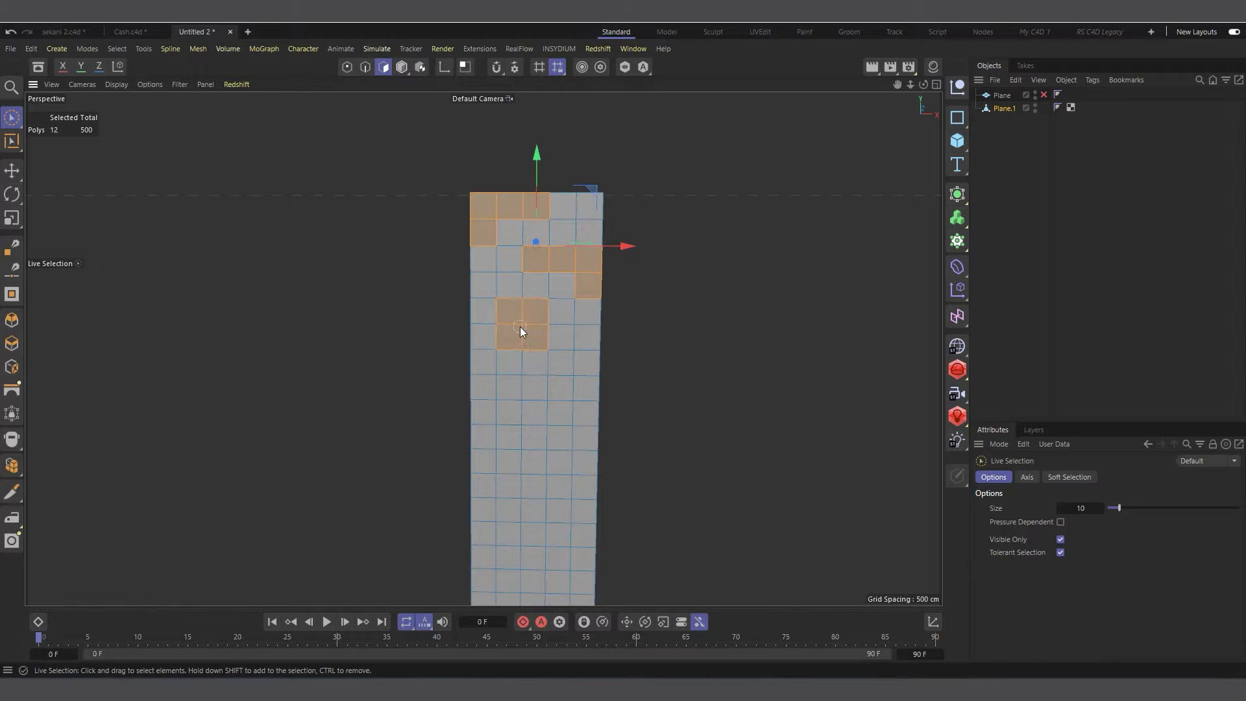
pyautogui.keyDown('shift'); pyautogui.moveTo(556, 403); pyautogui.dragTo(574, 406); pyautogui.keyUp('shift')
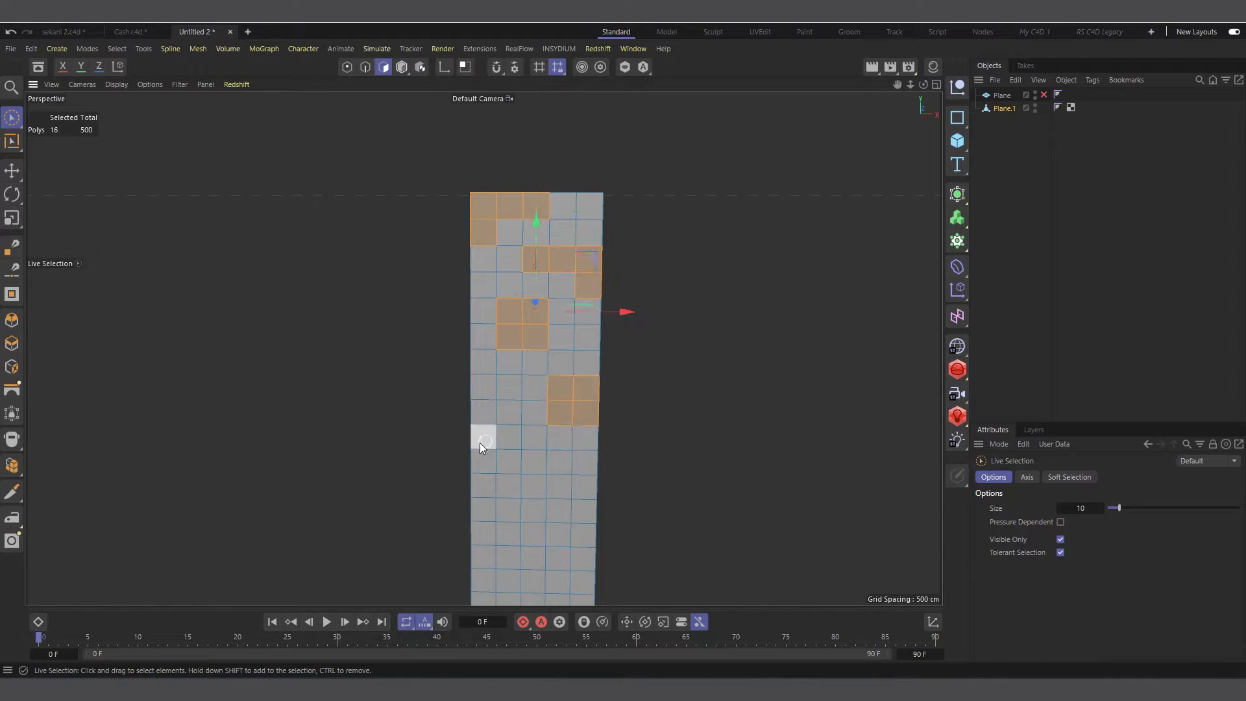
pyautogui.keyDown('shift'); pyautogui.moveTo(492, 404); pyautogui.dragTo(484, 449); pyautogui.keyUp('shift')
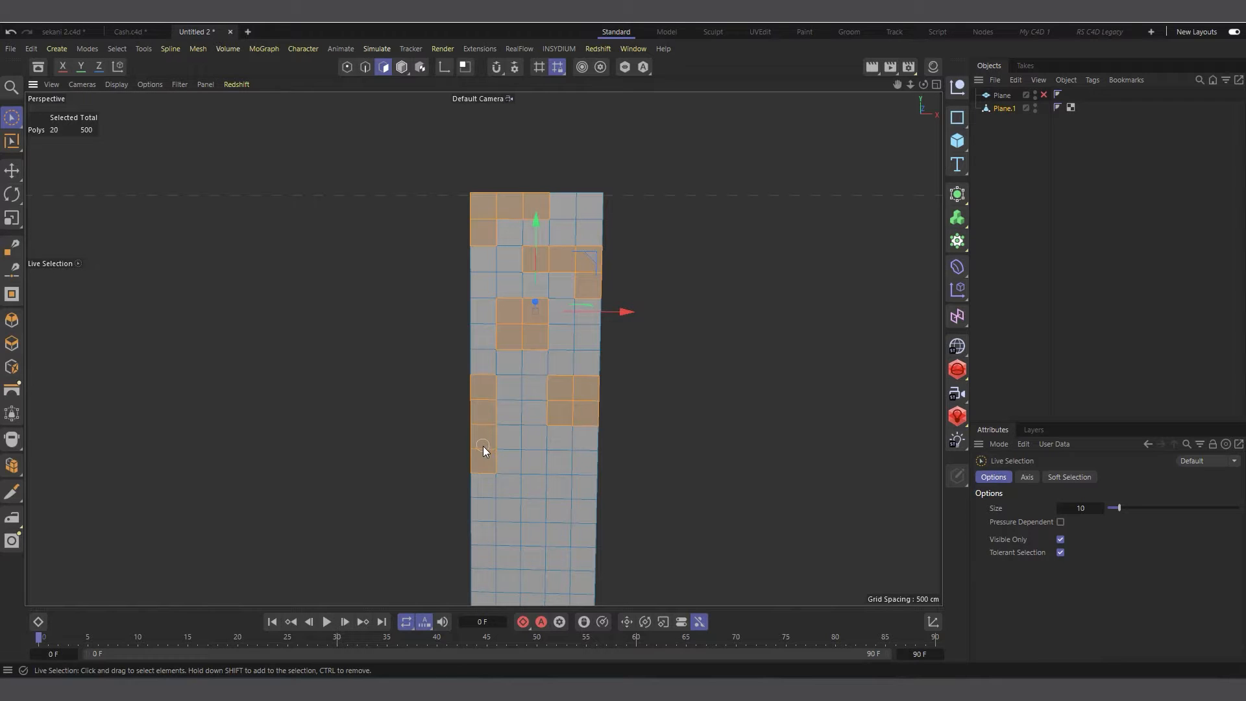
pyautogui.keyDown('shift'); pyautogui.moveTo(535, 499); pyautogui.dragTo(576, 488); pyautogui.keyUp('shift')
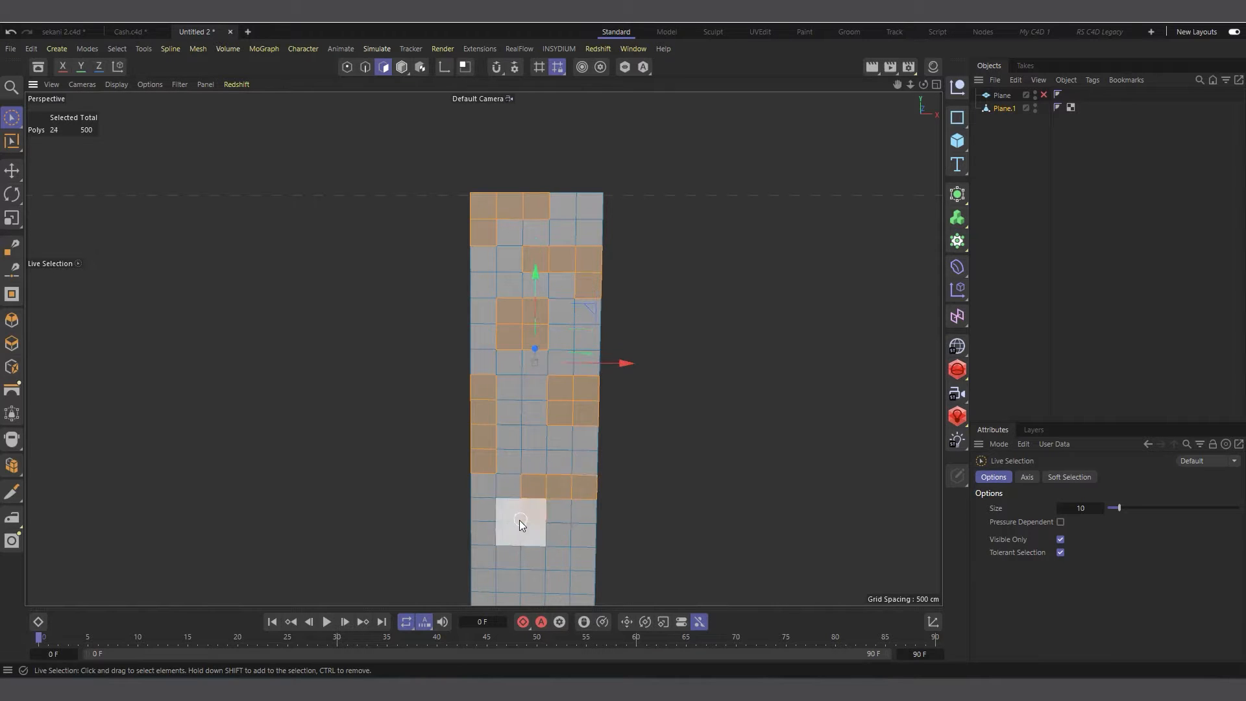
pyautogui.scroll(-6, 607, 162)
pyautogui.scroll(3, 645, 364)
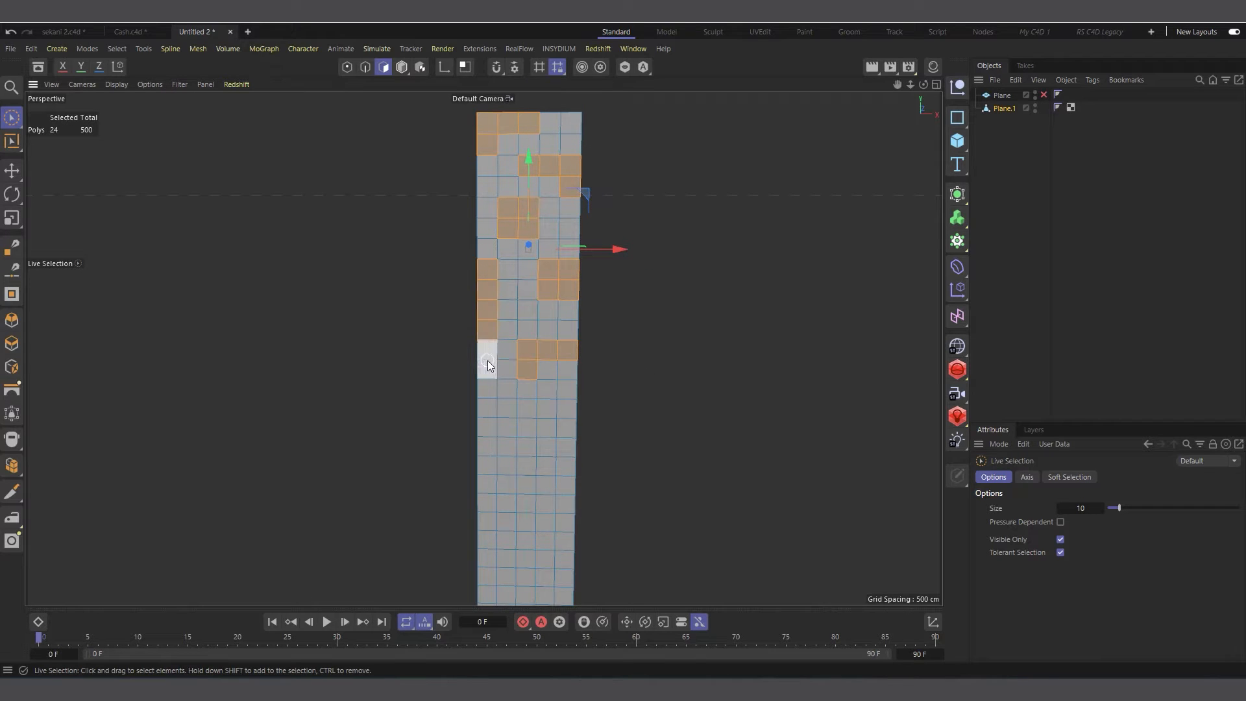
# Examine the full length of Plane.1 and the polygons that still have to be grouped.
pyautogui.scroll(-1, 531, 260)
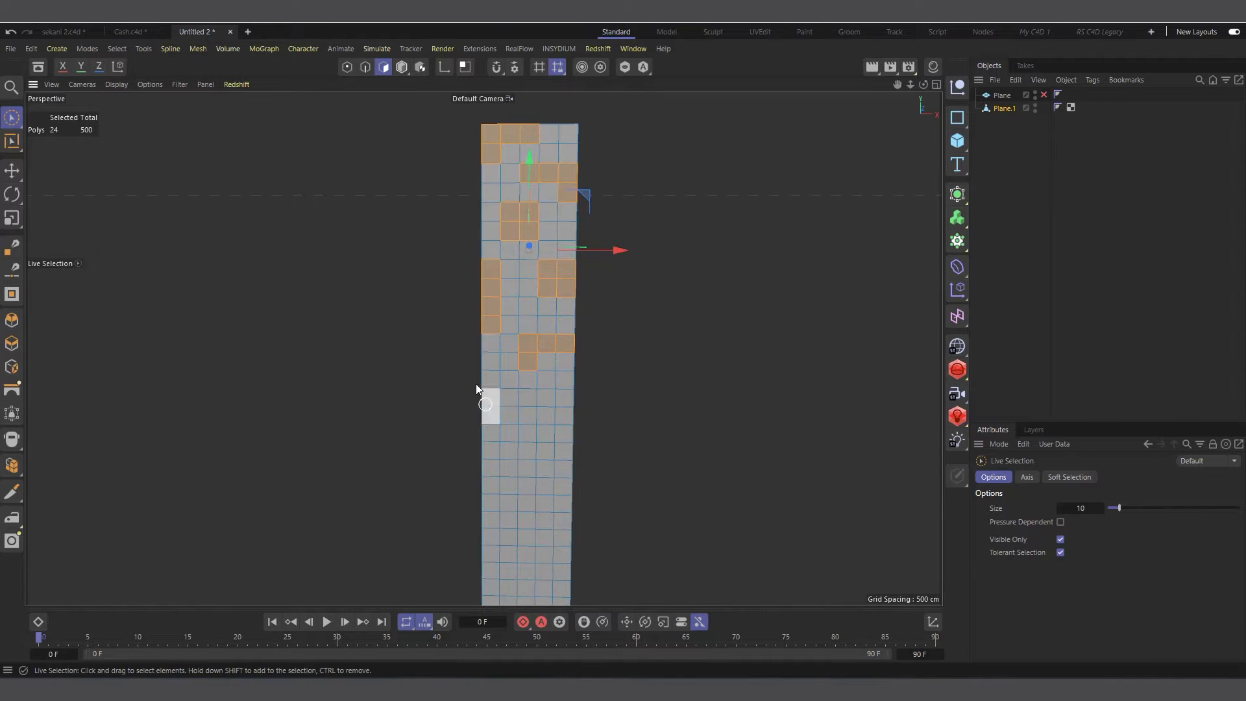
pyautogui.scroll(-2, 531, 195)
pyautogui.scroll(-1, 531, 193)
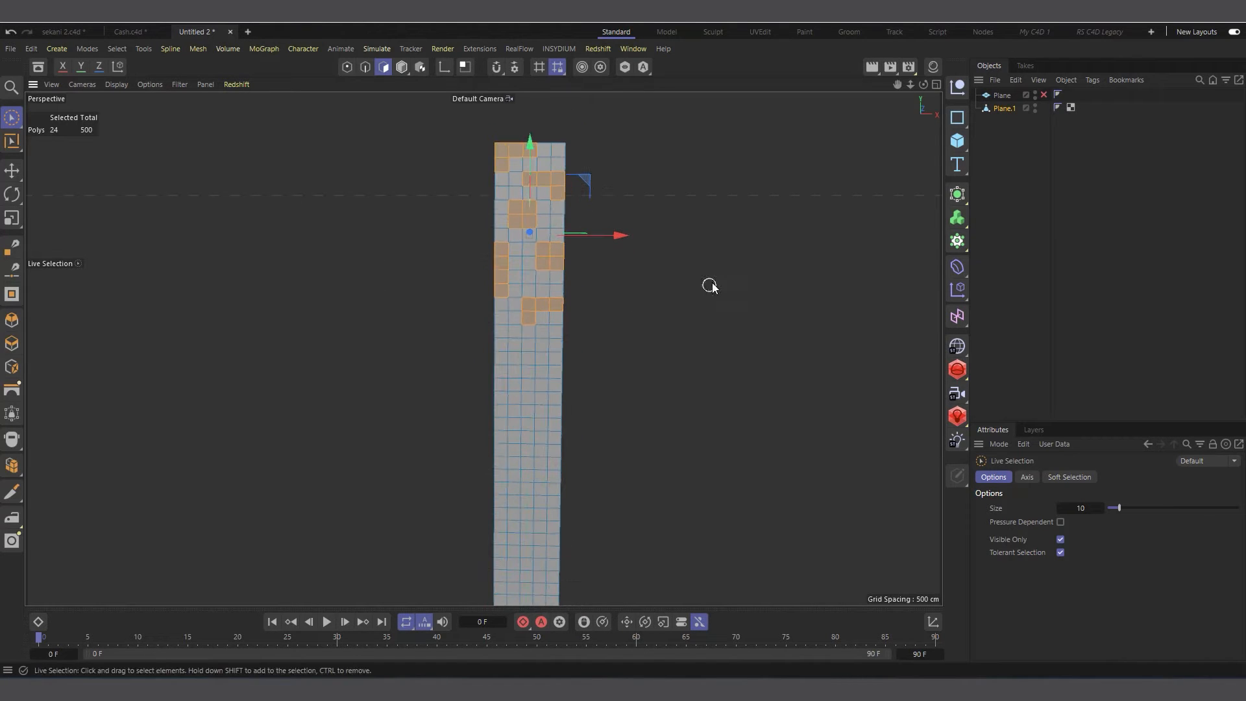
pyautogui.keyDown('shift'); pyautogui.click(547, 296); pyautogui.keyUp('shift')
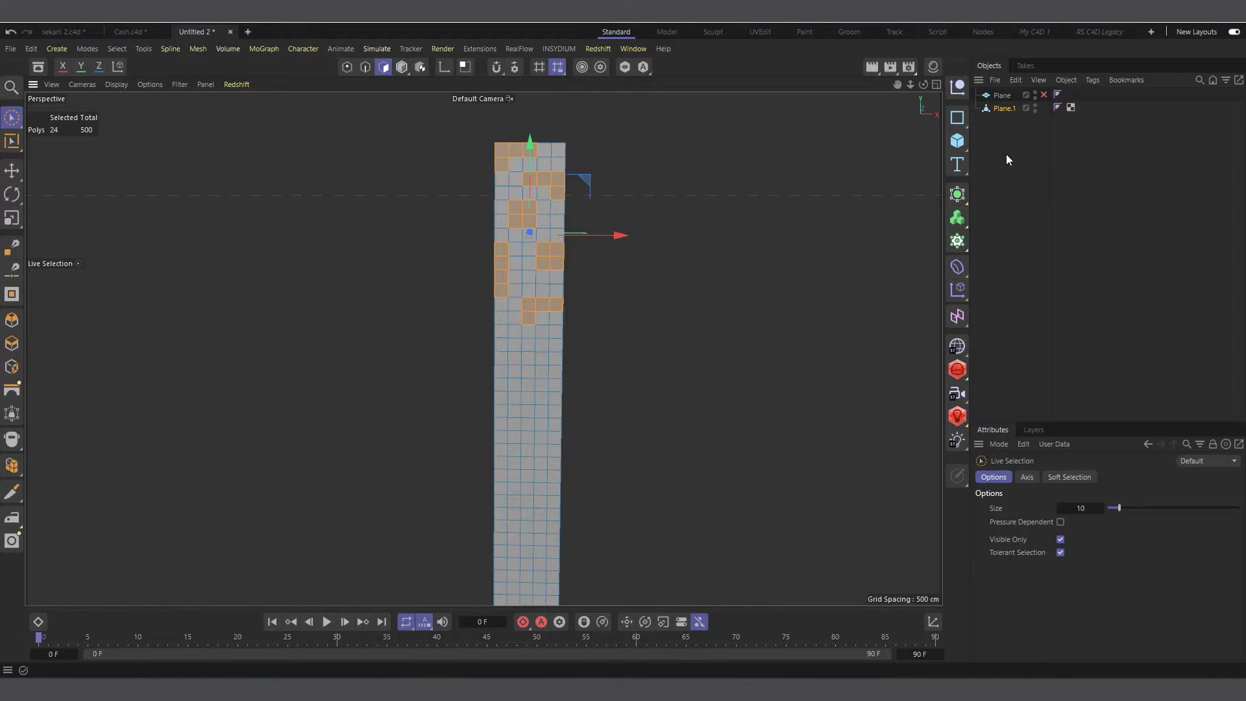
pyautogui.click(1004, 109)
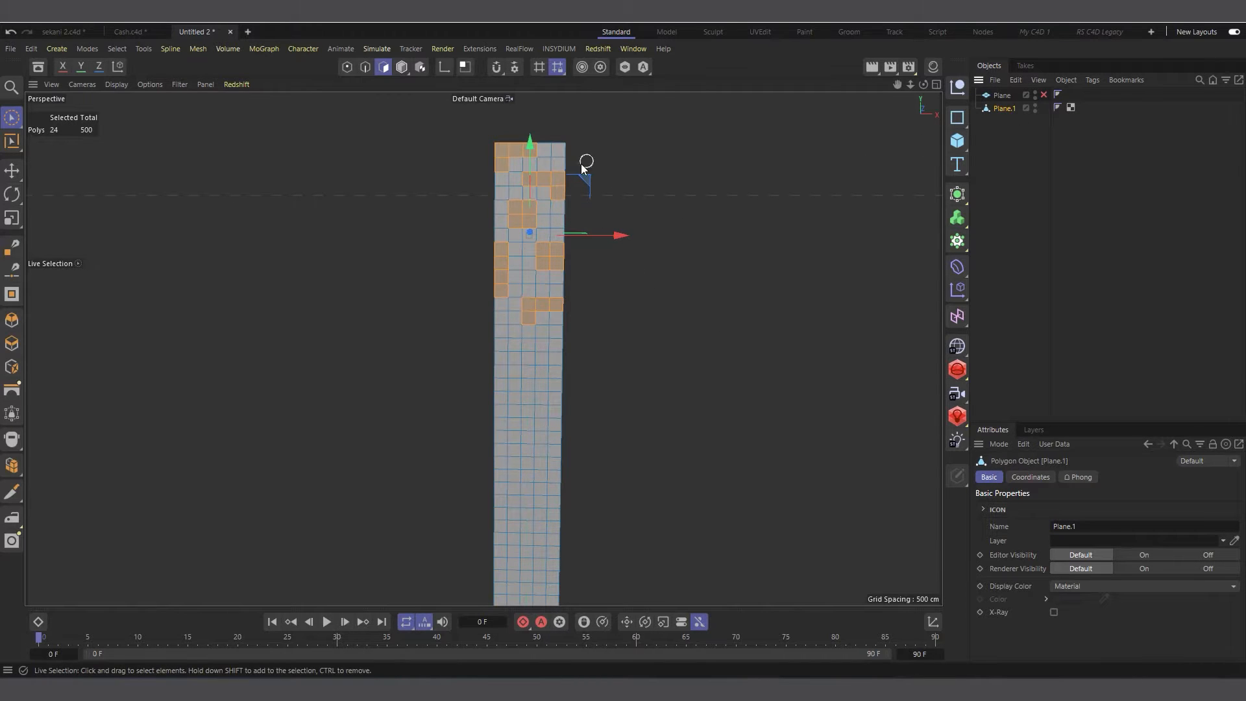
pyautogui.scroll(-2, 534, 182)
pyautogui.scroll(-1, 536, 298)
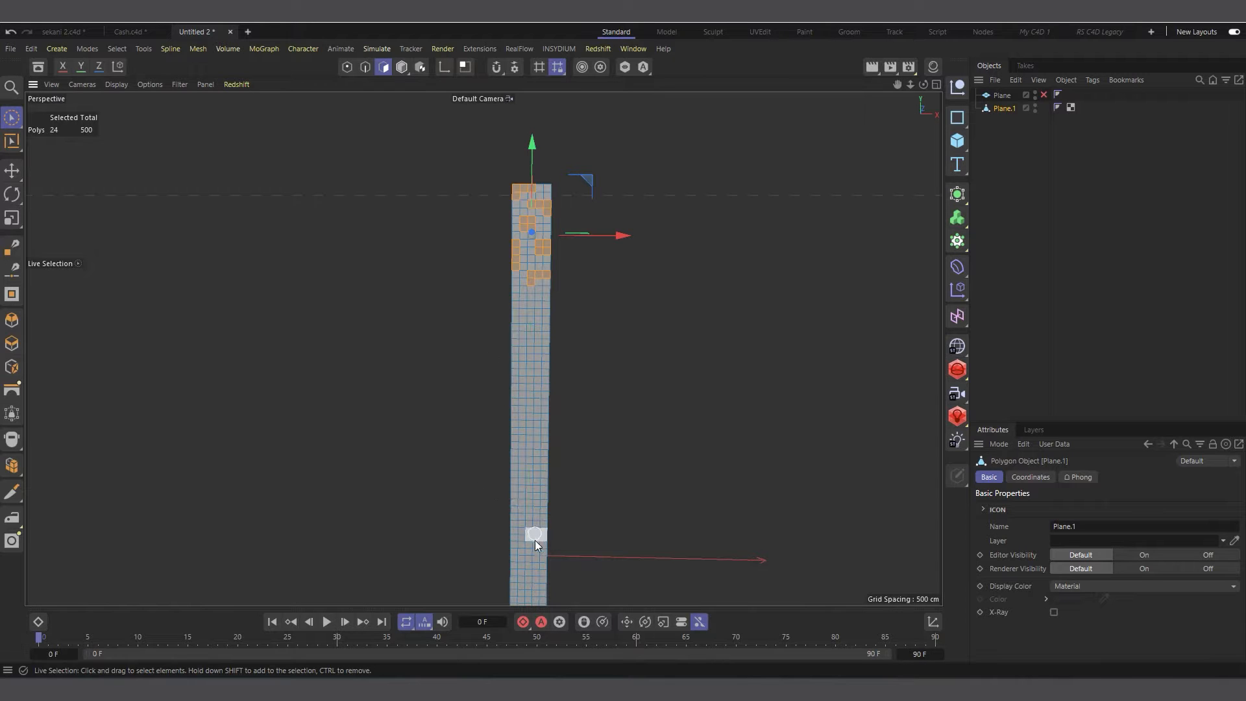
pyautogui.scroll(1, 528, 560)
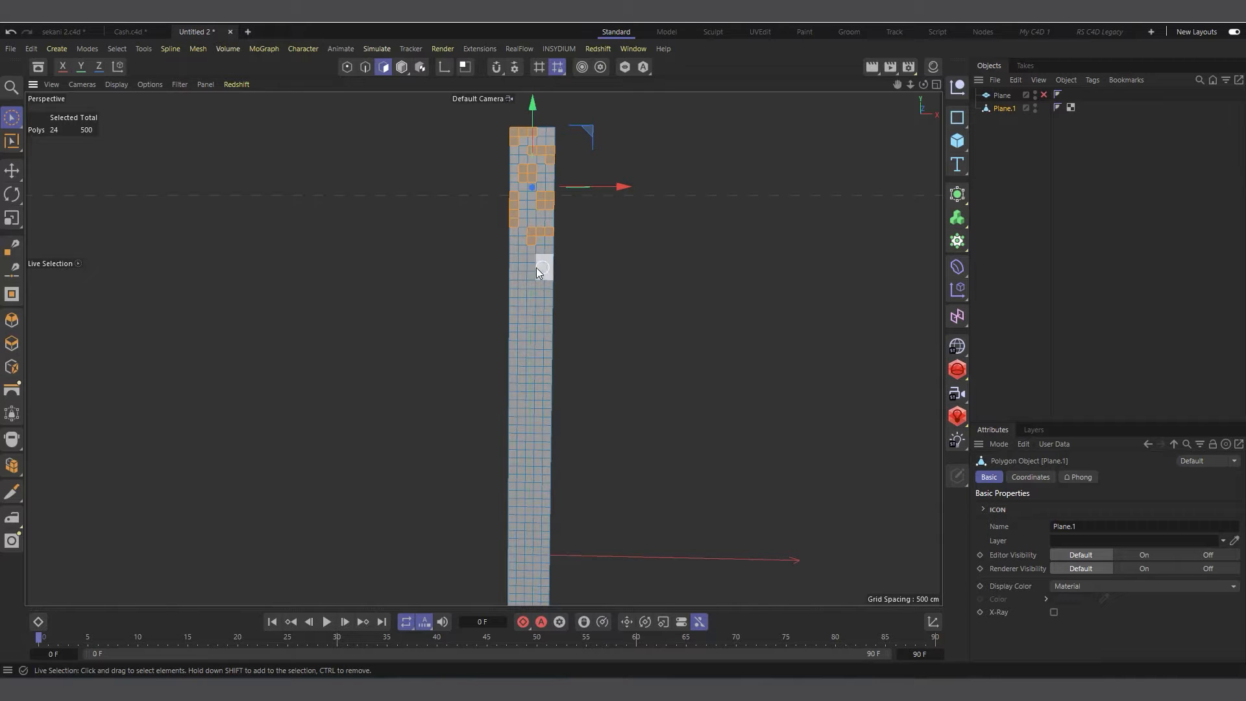
pyautogui.scroll(3, 537, 271)
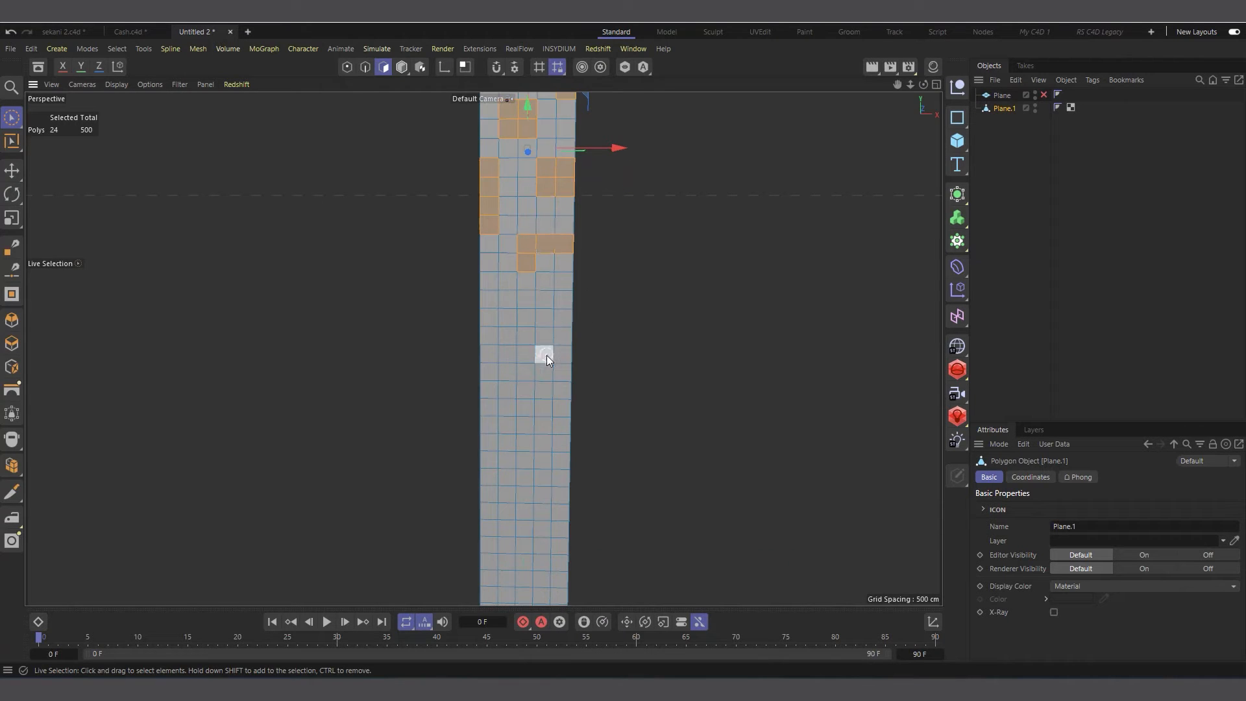
pyautogui.scroll(-5, 539, 339)
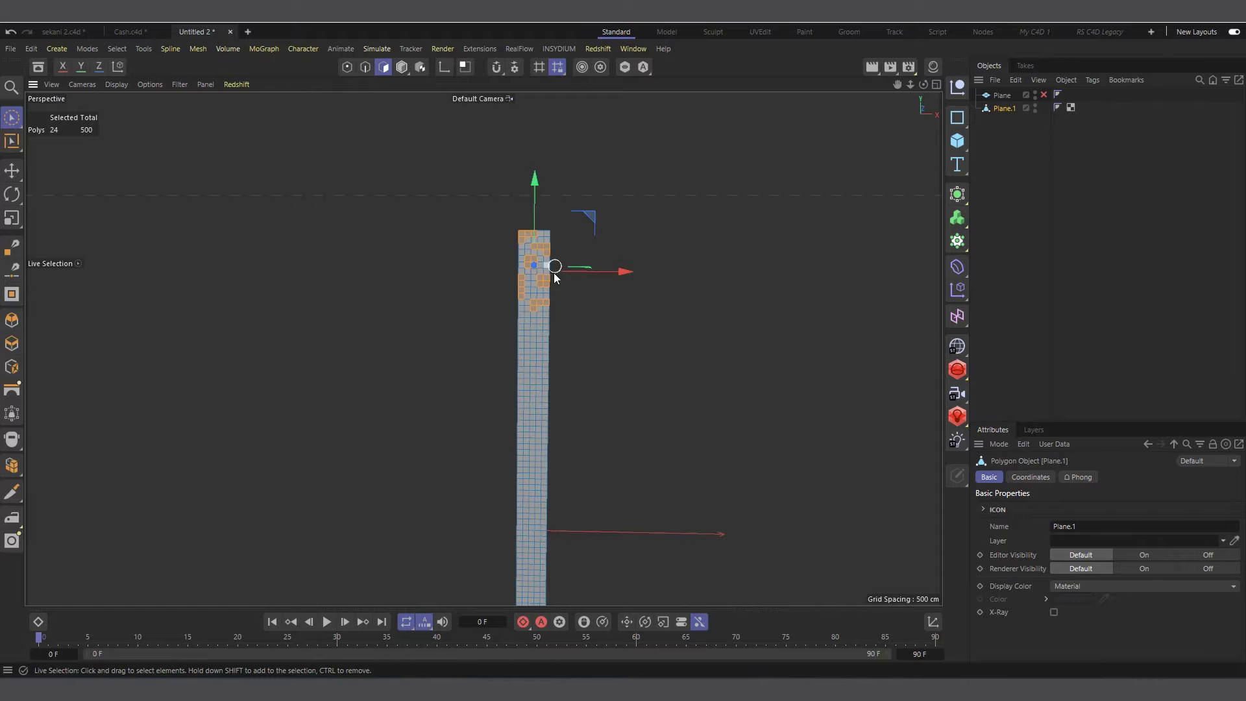
pyautogui.scroll(2, 529, 286)
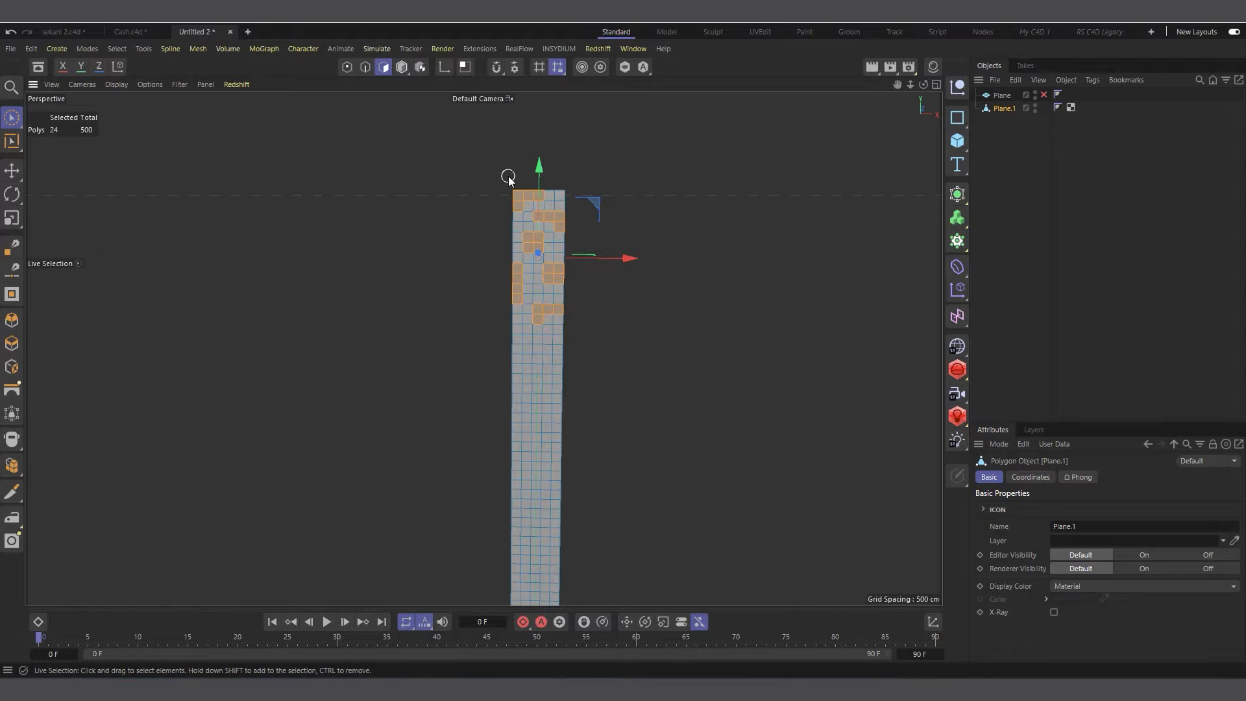
pyautogui.scroll(-1, 509, 174)
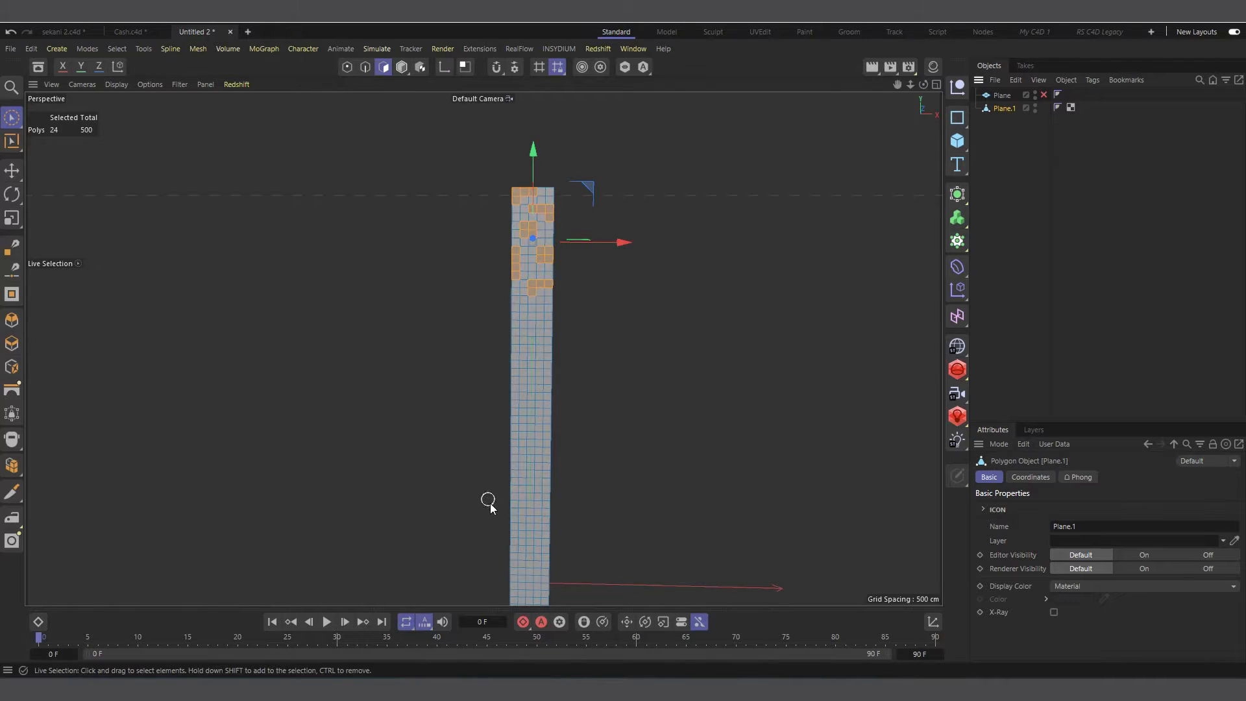
# Delete the editable copy Plane.1 and re-enable the original plane.
pyautogui.press('Delete')
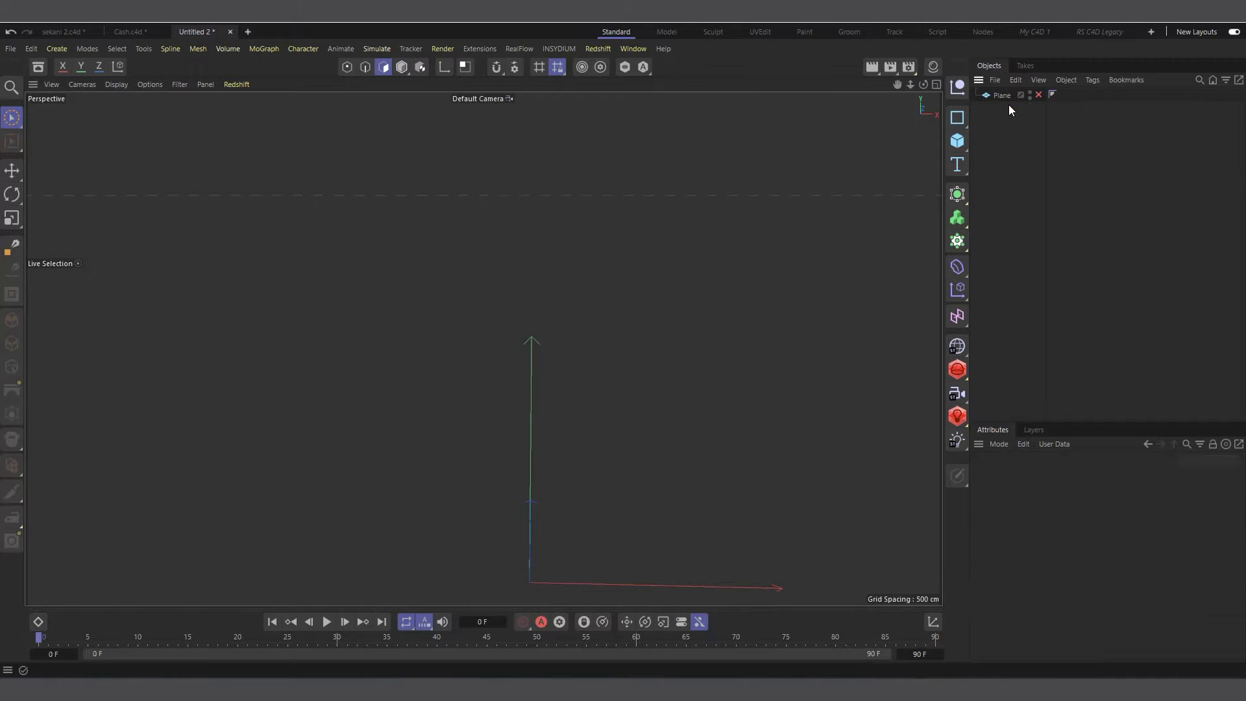
pyautogui.click(1021, 95)
pyautogui.click(1040, 96)
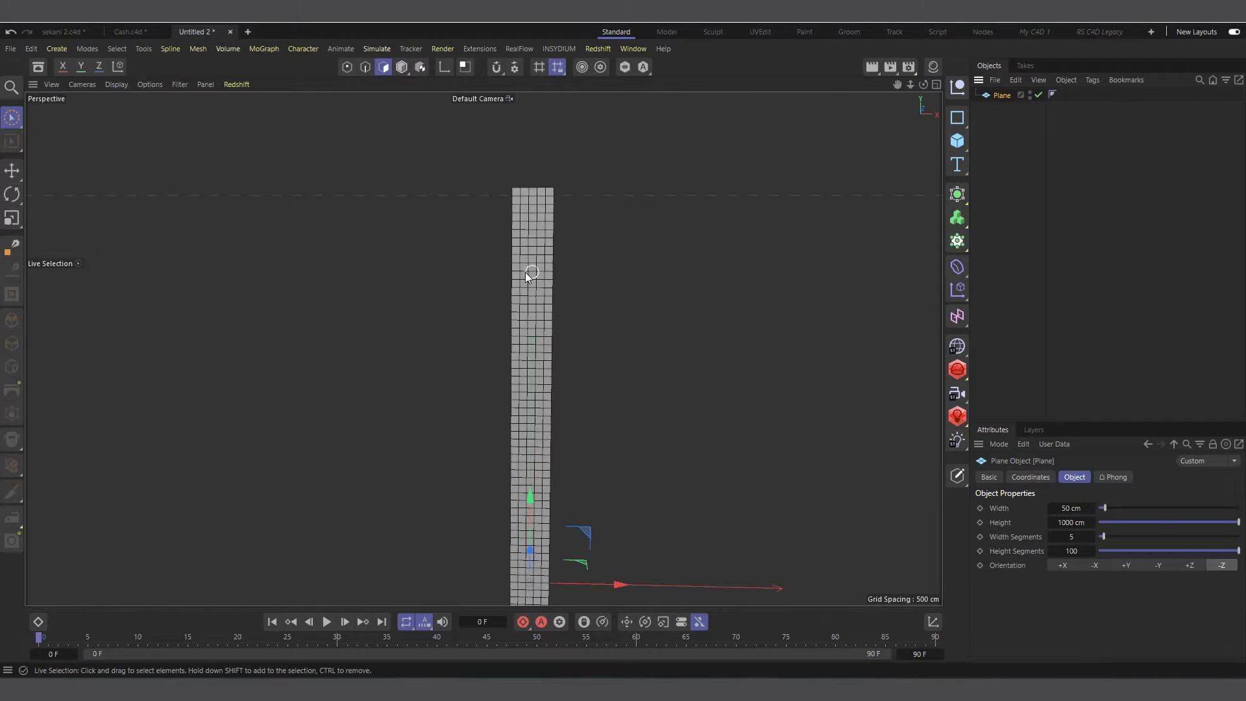
# Add an Explosion FX deformer and make it a child of the plane.
pyautogui.scroll(-5, 520, 228)
pyautogui.scroll(-4, 521, 305)
pyautogui.scroll(3, 515, 417)
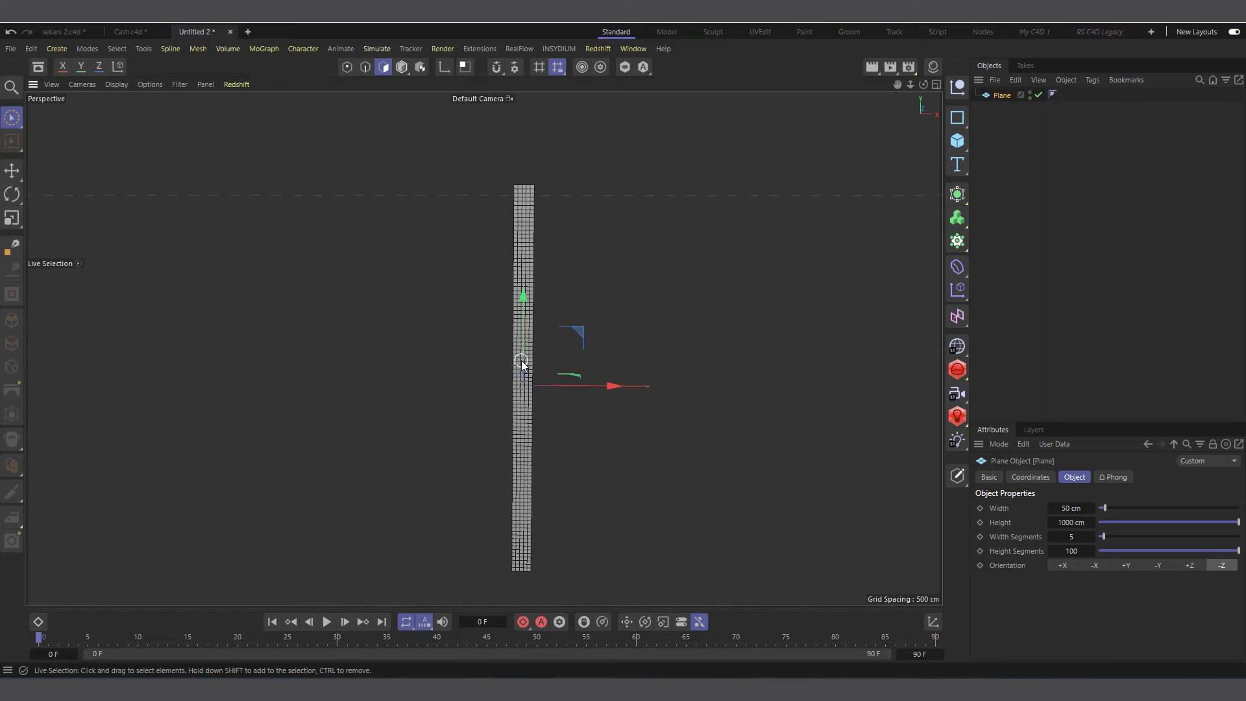
pyautogui.scroll(2, 520, 361)
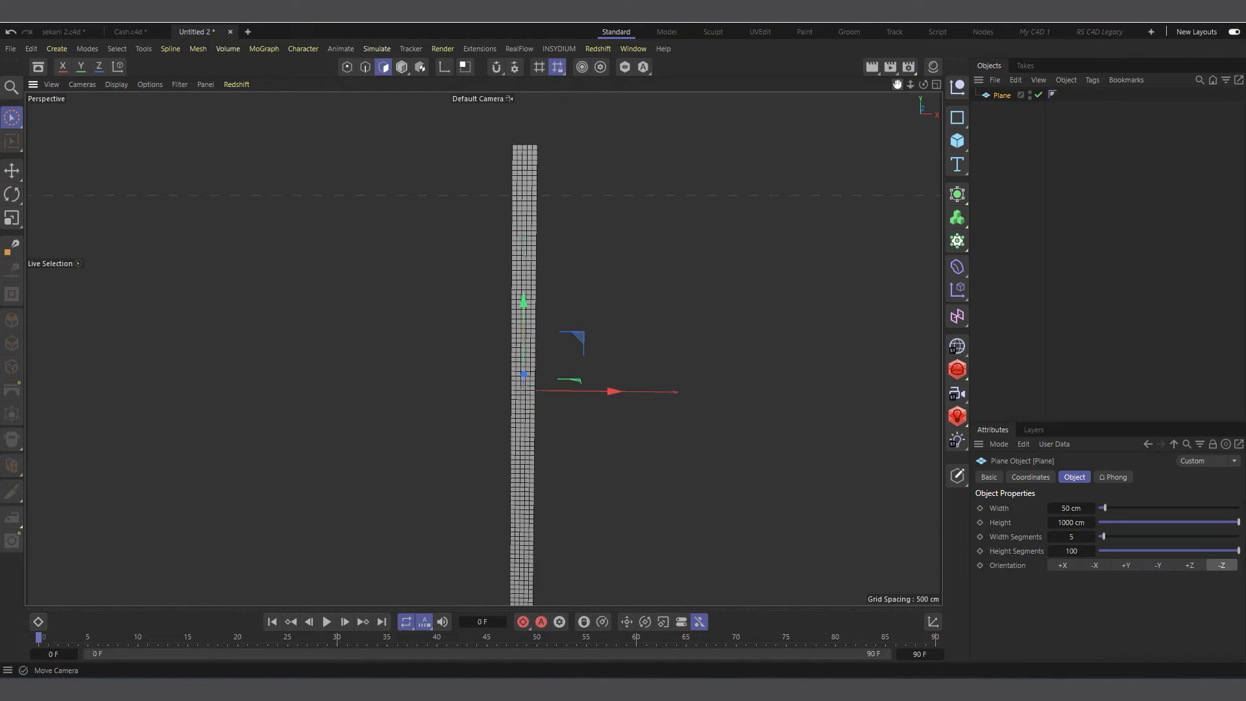
pyautogui.moveTo(897, 84); pyautogui.dragTo(877, 60)
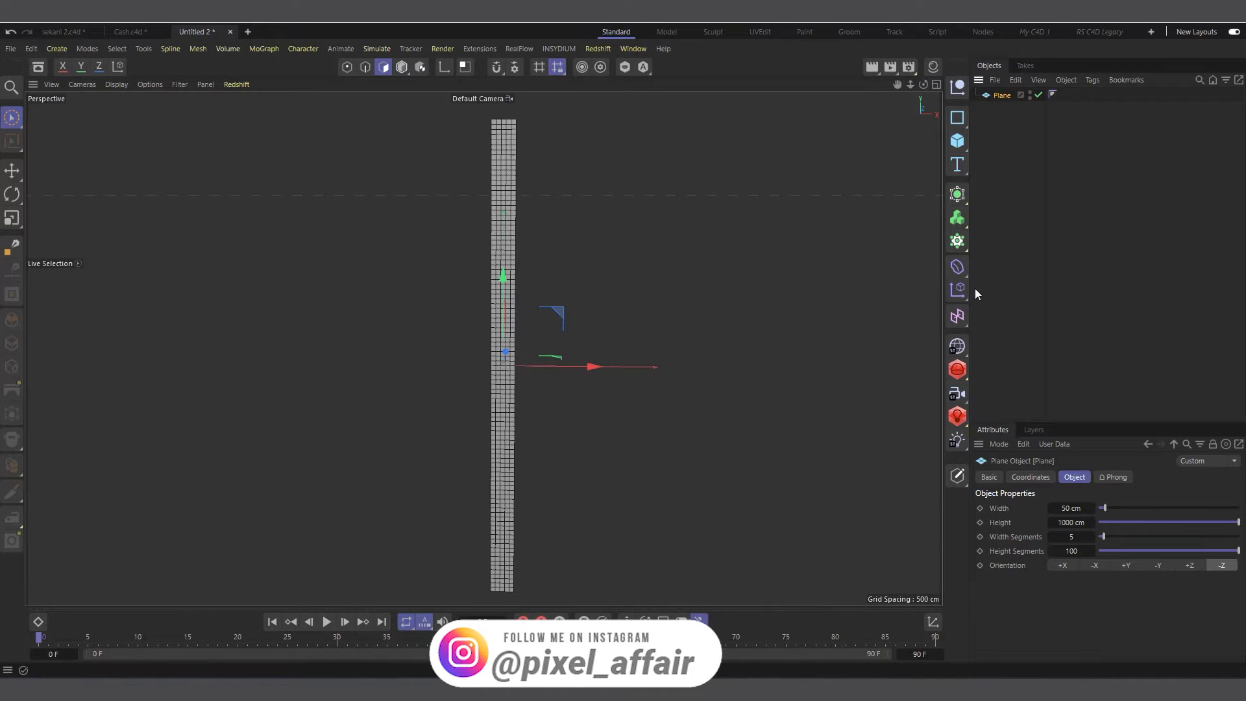
pyautogui.click(956, 266)
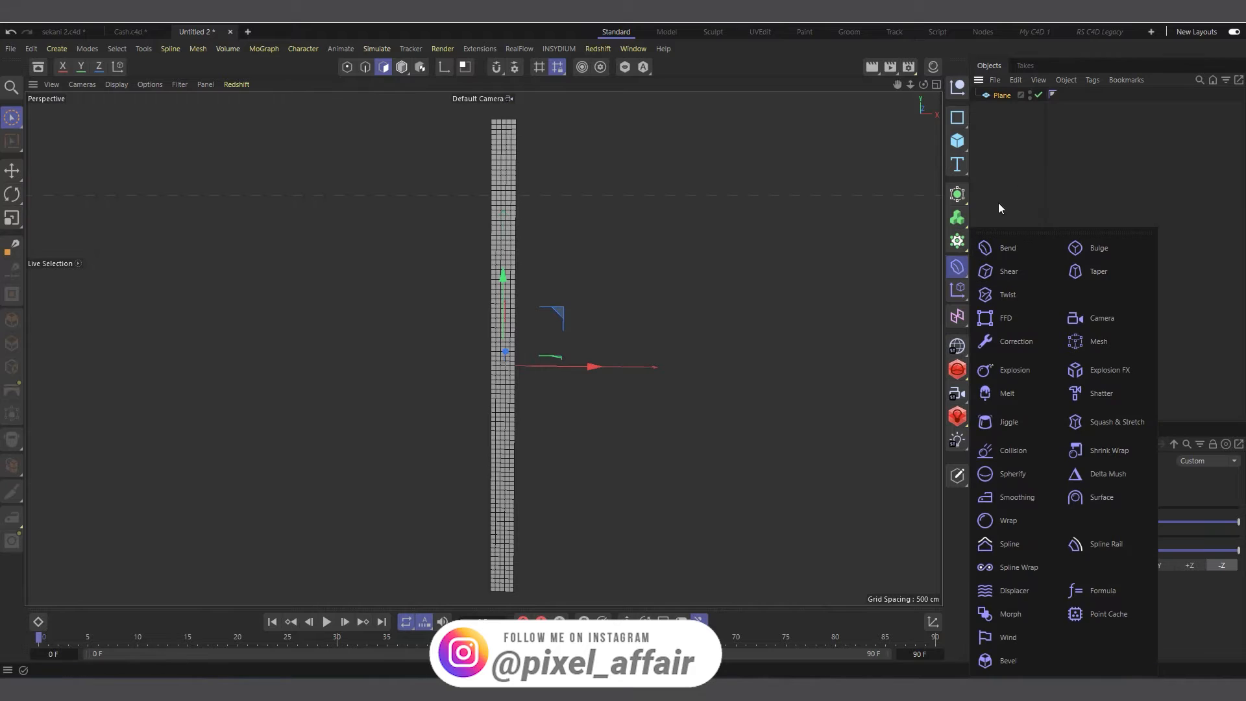
pyautogui.click(1123, 373)
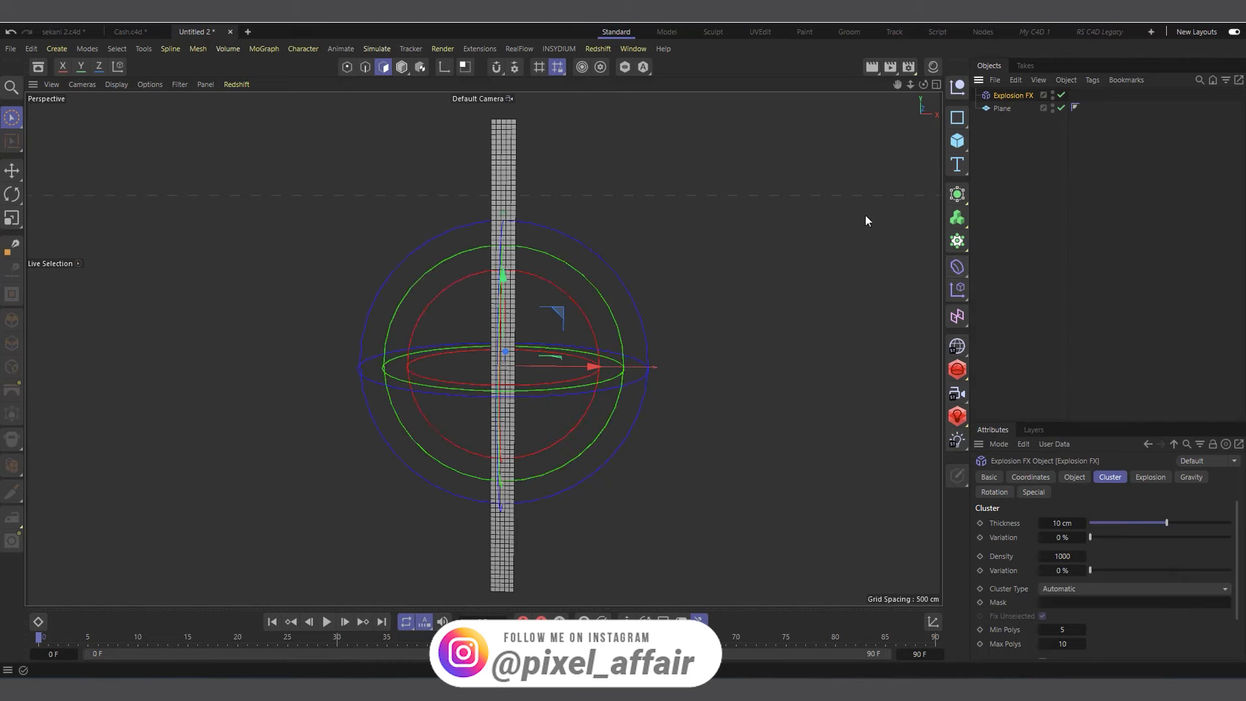
pyautogui.scroll(-1, 517, 299)
pyautogui.moveTo(1005, 96); pyautogui.dragTo(1007, 107)
# Scale up the Explosion FX deformer until its cluster thickness is about 36 cm.
pyautogui.scroll(3, 655, 235)
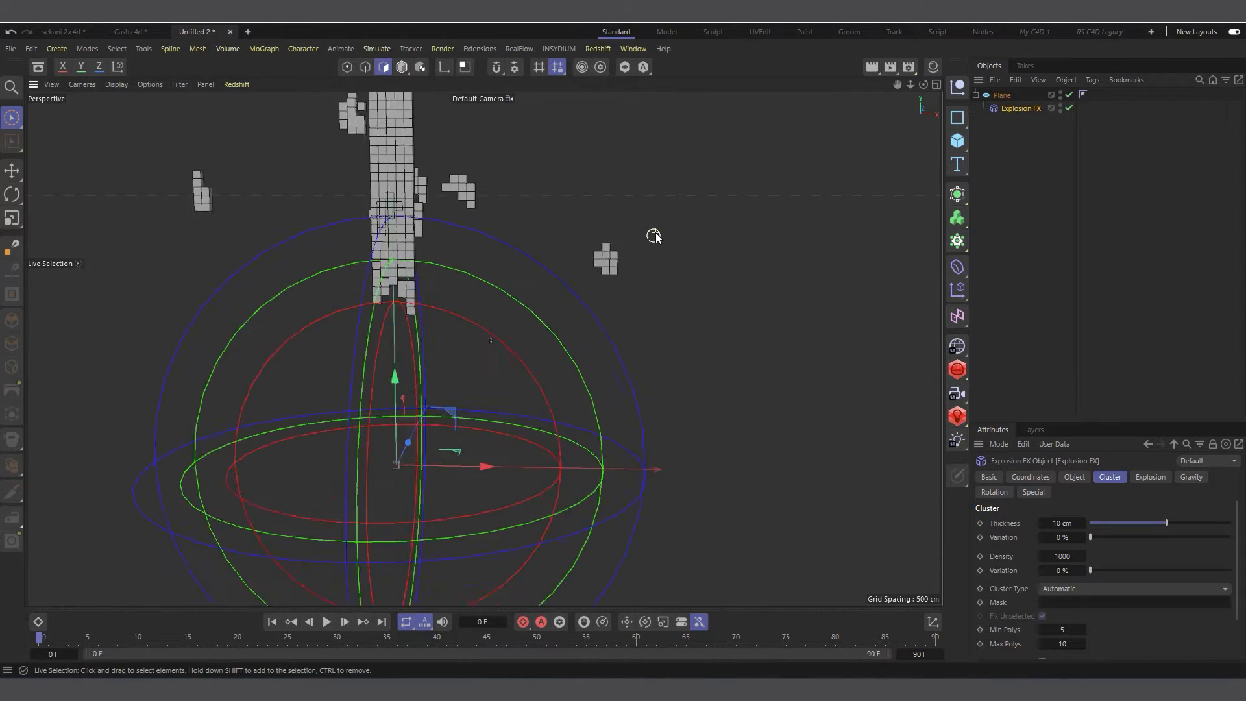
pyautogui.scroll(3, 597, 253)
pyautogui.scroll(-6, 684, 291)
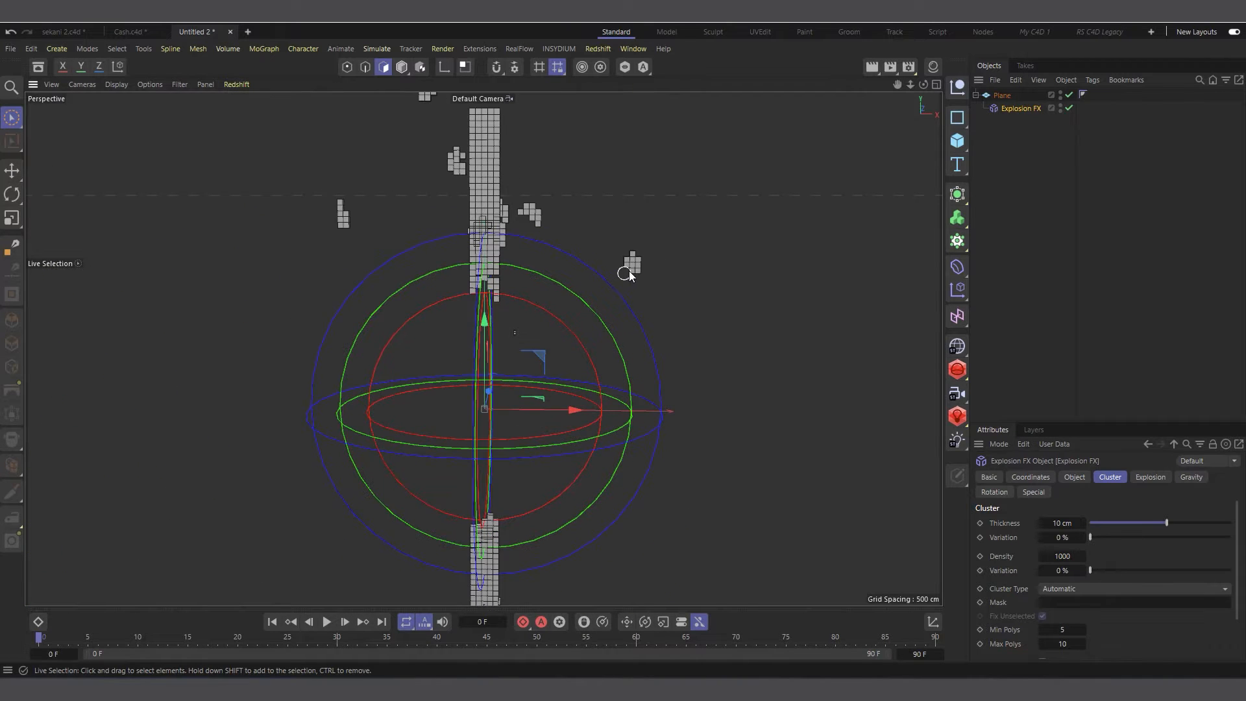
pyautogui.scroll(8, 632, 263)
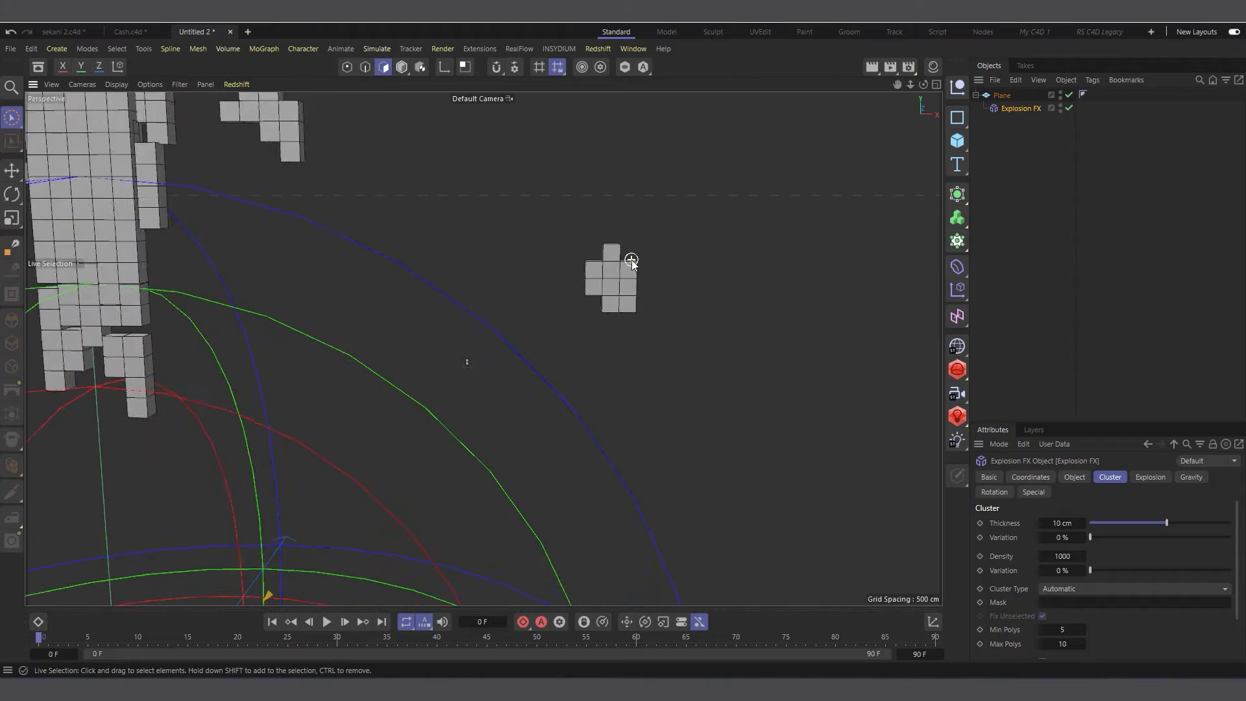
pyautogui.scroll(-8, 632, 264)
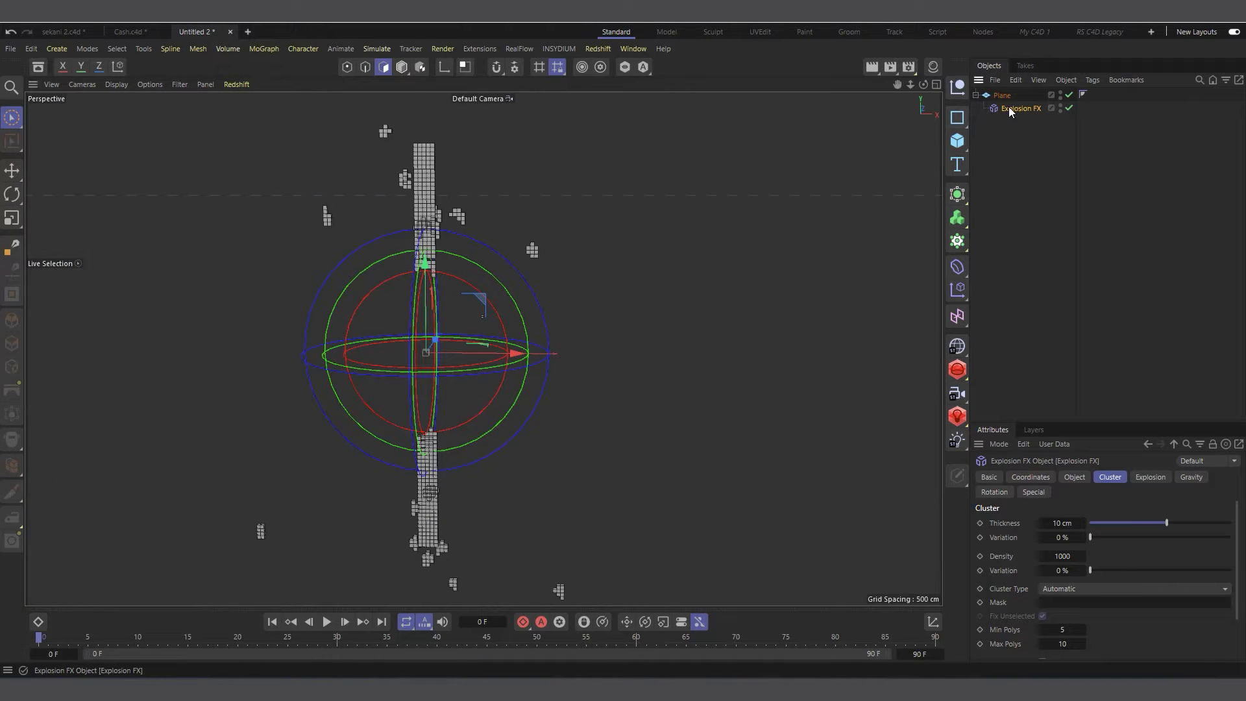
pyautogui.scroll(-1, 701, 215)
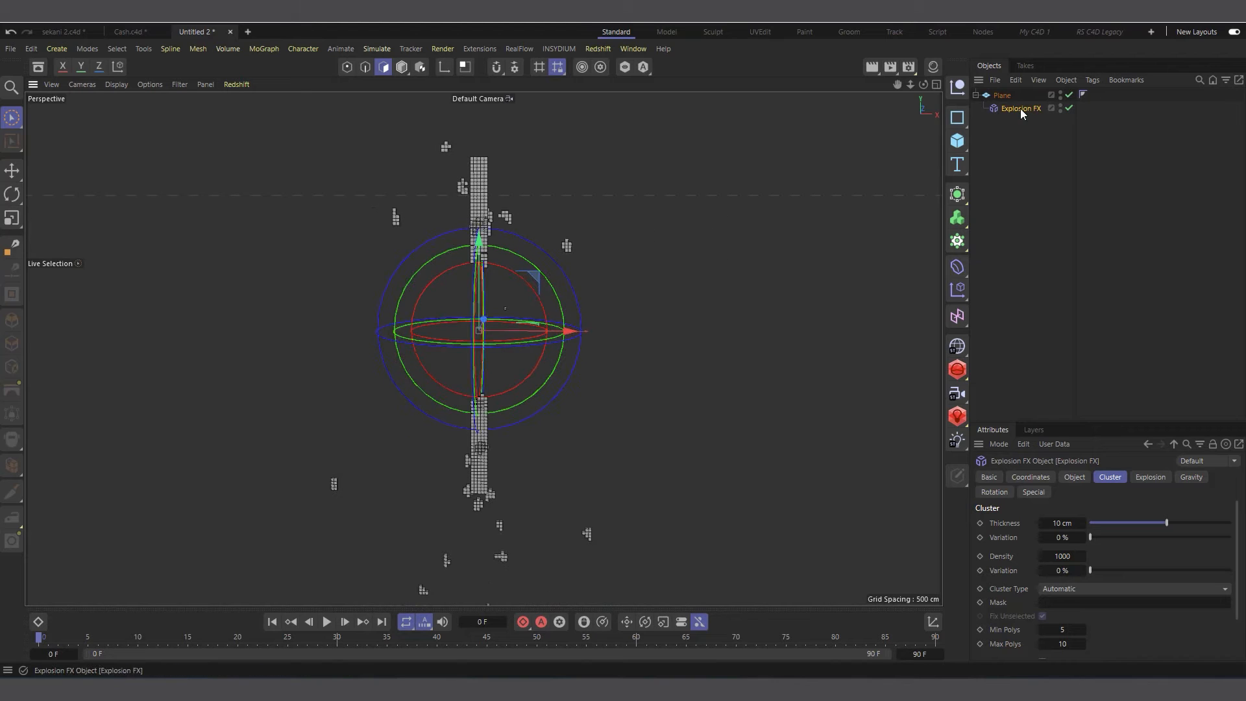
pyautogui.press('t')
pyautogui.scroll(-2, 337, 305)
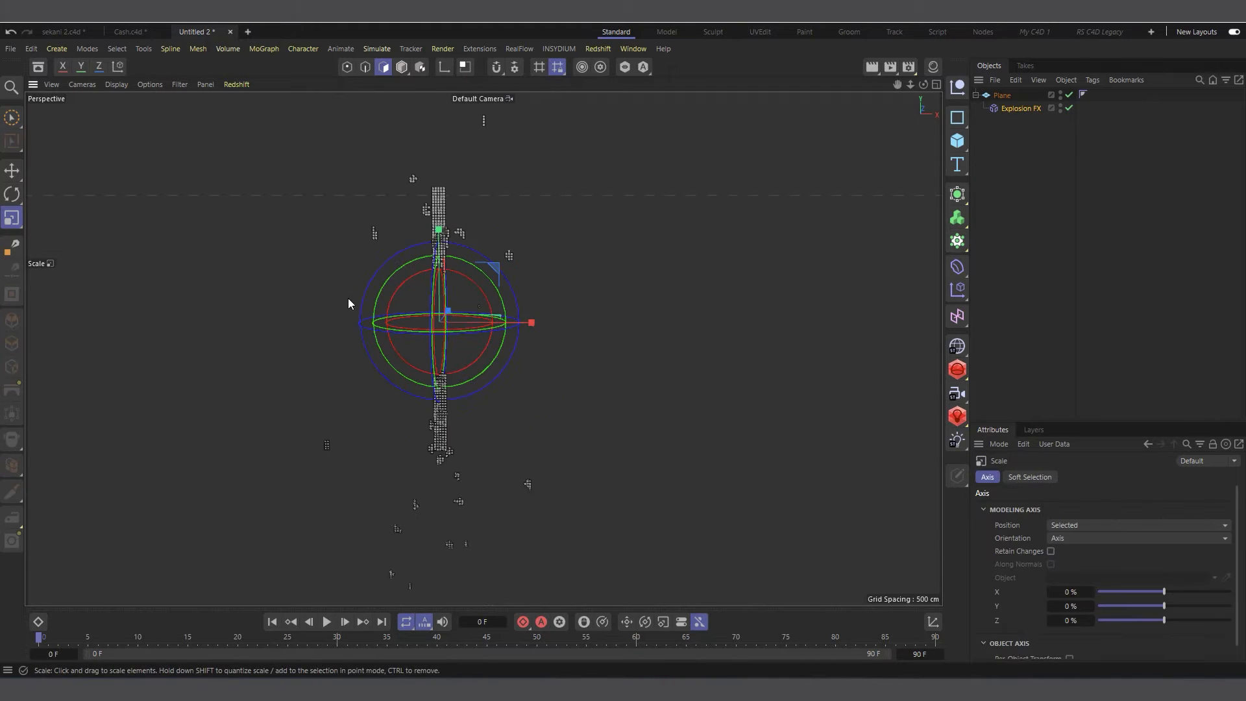
pyautogui.moveTo(348, 300); pyautogui.dragTo(1103, 253)
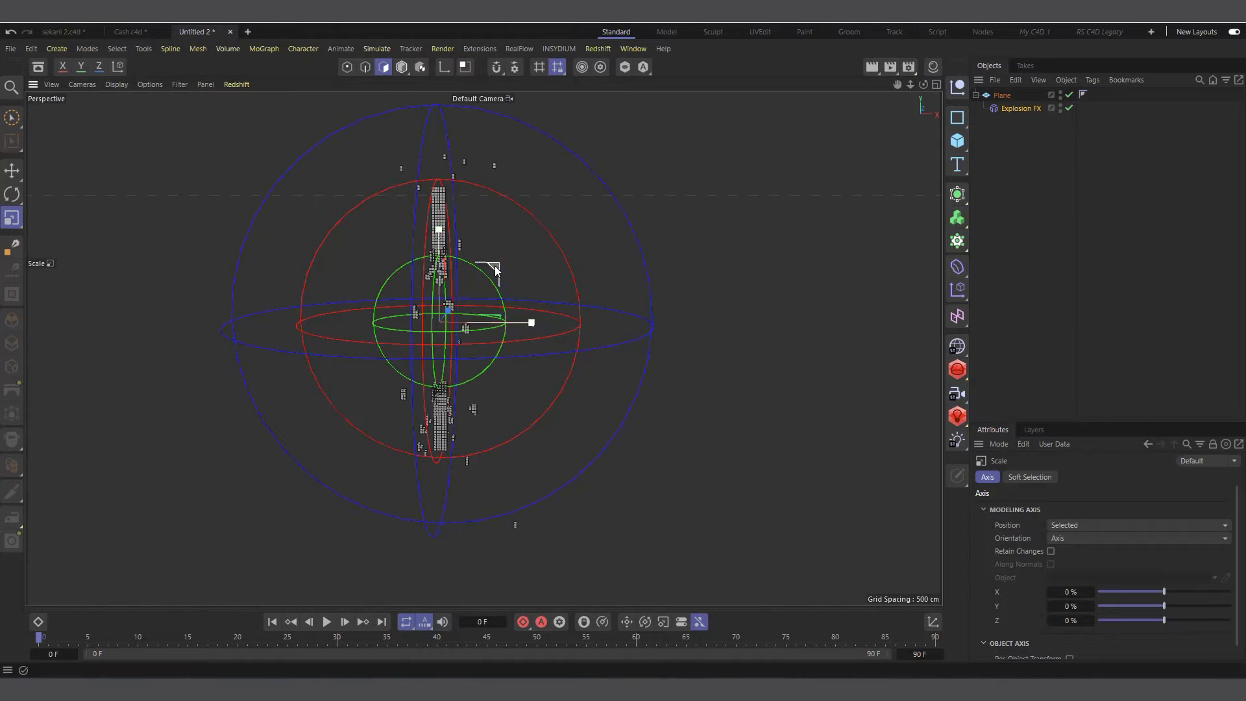
pyautogui.moveTo(144, 425); pyautogui.dragTo(295, 409)
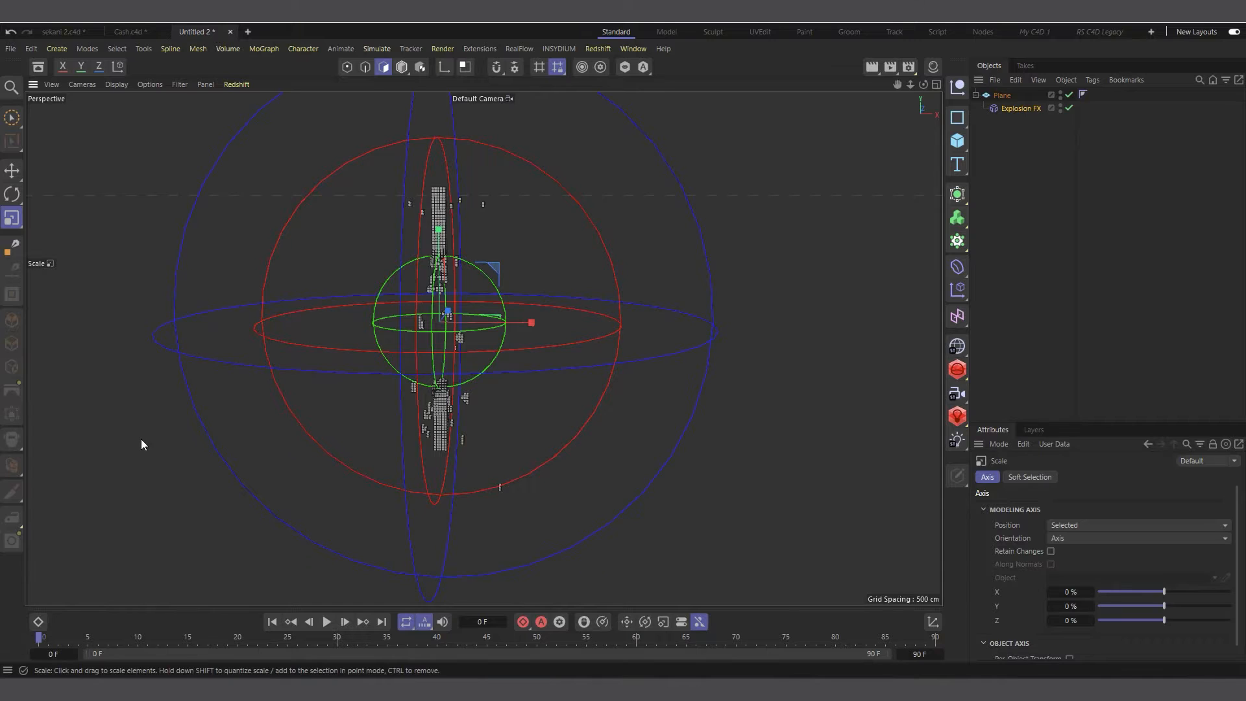
pyautogui.moveTo(141, 439); pyautogui.dragTo(428, 400)
# Raise the Explosion FX object's time to the maximum.
pyautogui.click(1011, 109)
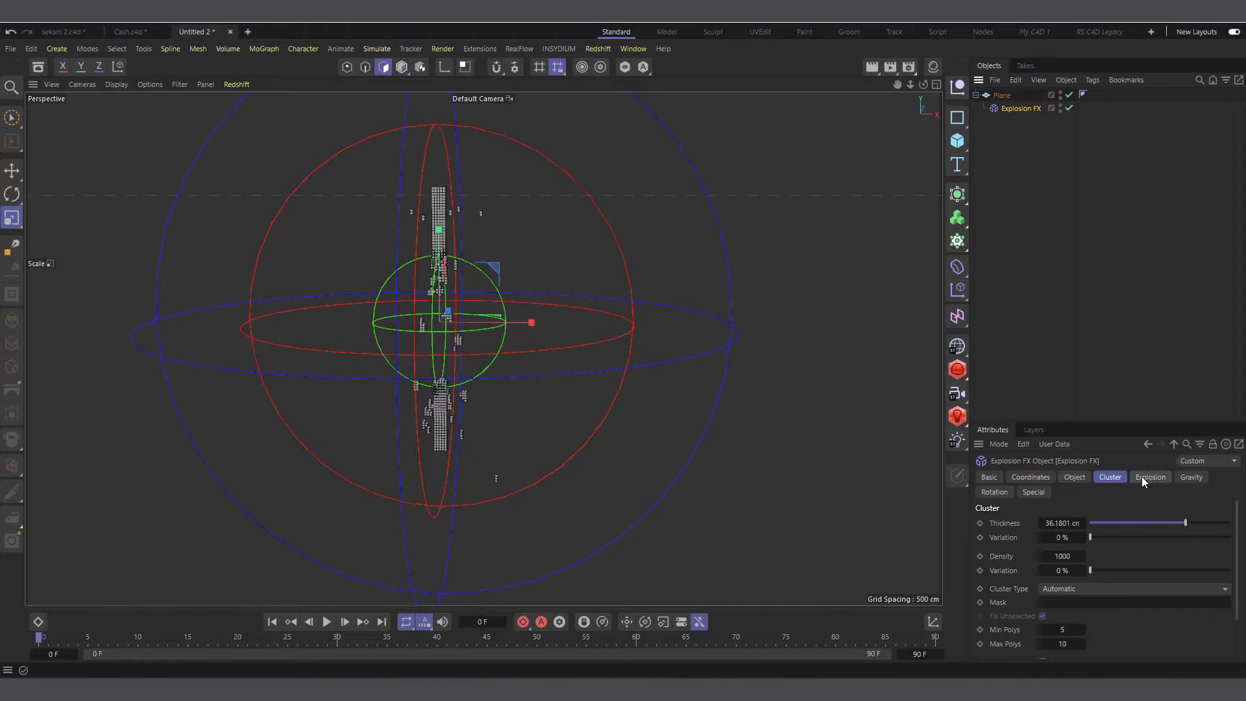
pyautogui.click(1076, 480)
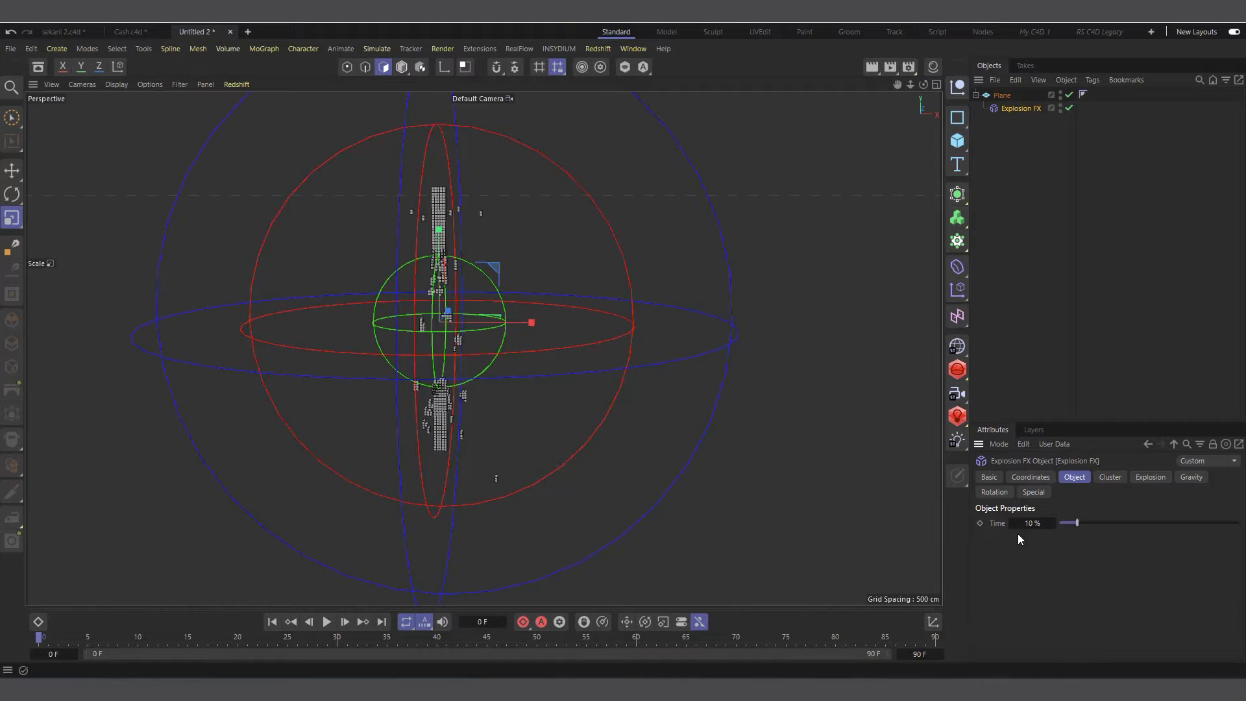
pyautogui.moveTo(1079, 525); pyautogui.dragTo(1239, 523)
# Set the Explosion FX gravity acceleration to 0.
pyautogui.click(1192, 478)
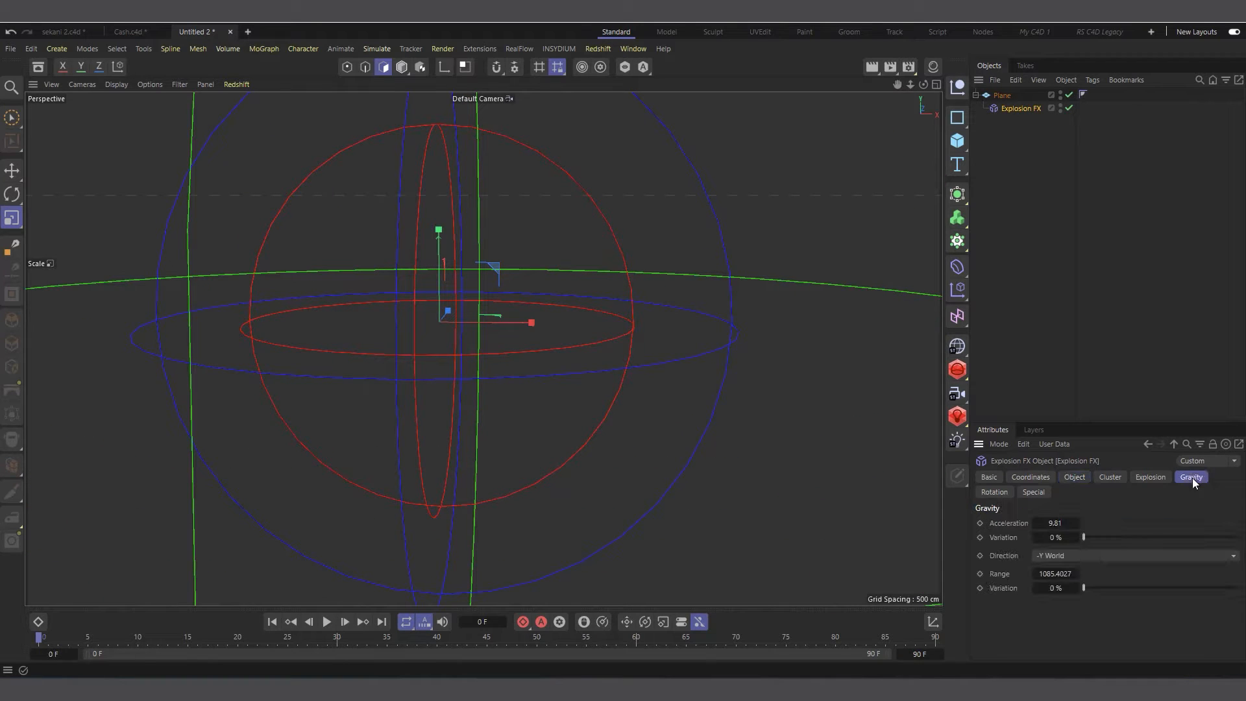
pyautogui.doubleClick(1055, 523)
pyautogui.write('0')
pyautogui.press('Return')
# Set the Explosion FX explosion strength to 1.
pyautogui.click(1149, 477)
pyautogui.doubleClick(1055, 523)
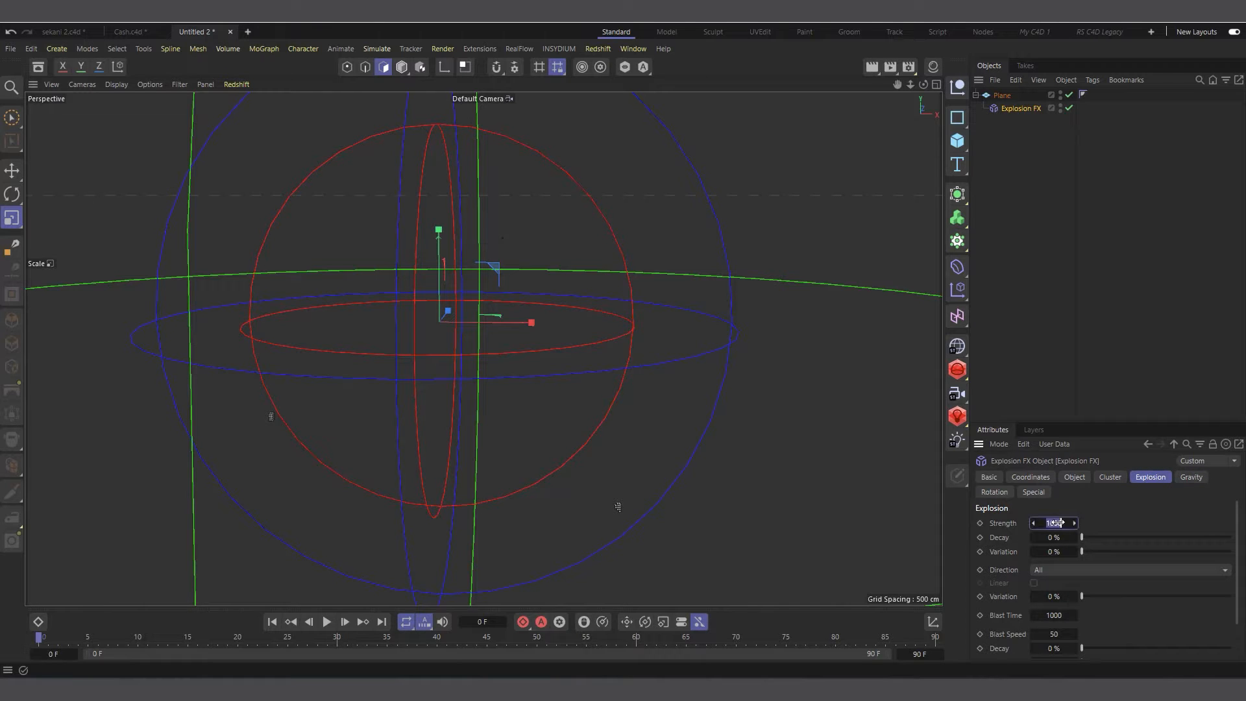
pyautogui.write('1')
pyautogui.press('Return')
pyautogui.scroll(3, 413, 328)
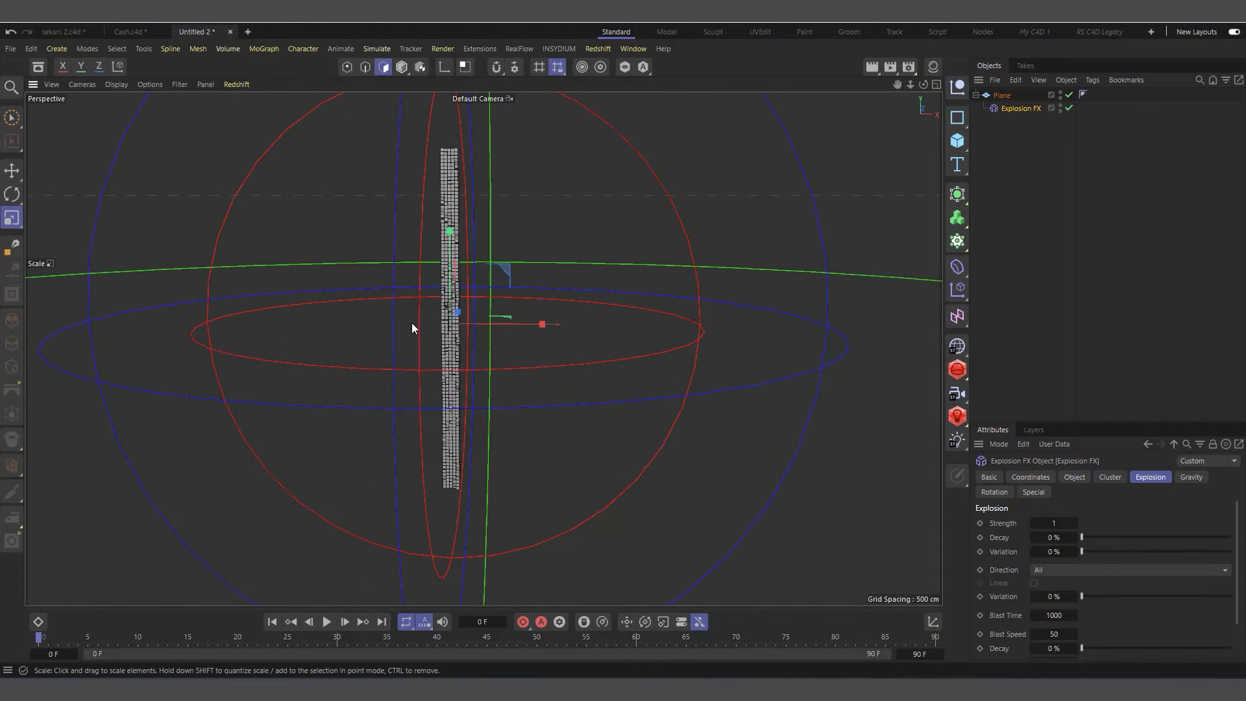
# Set the blast range of the Explosion FX object's explosion to 1000 cm.
pyautogui.scroll(-2, 1133, 529)
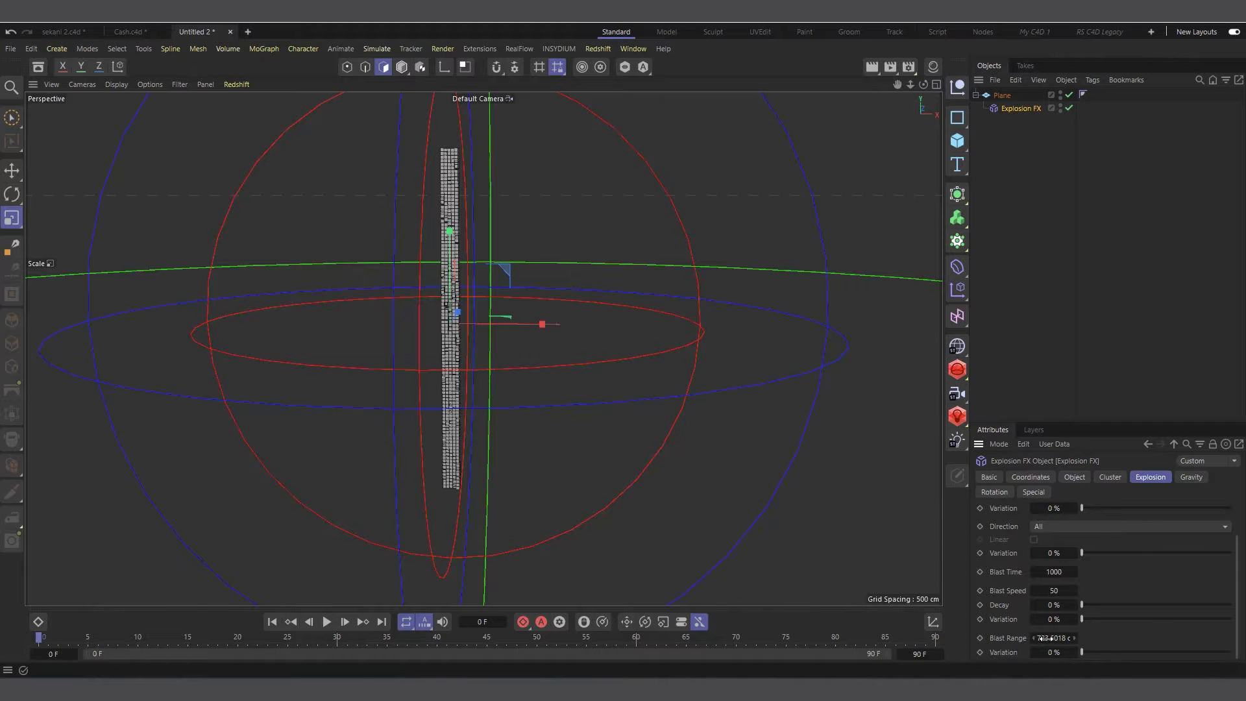
pyautogui.click(1045, 638)
pyautogui.press('BackSpace')
pyautogui.write('1000')
pyautogui.press('Return')
pyautogui.scroll(-2, 544, 252)
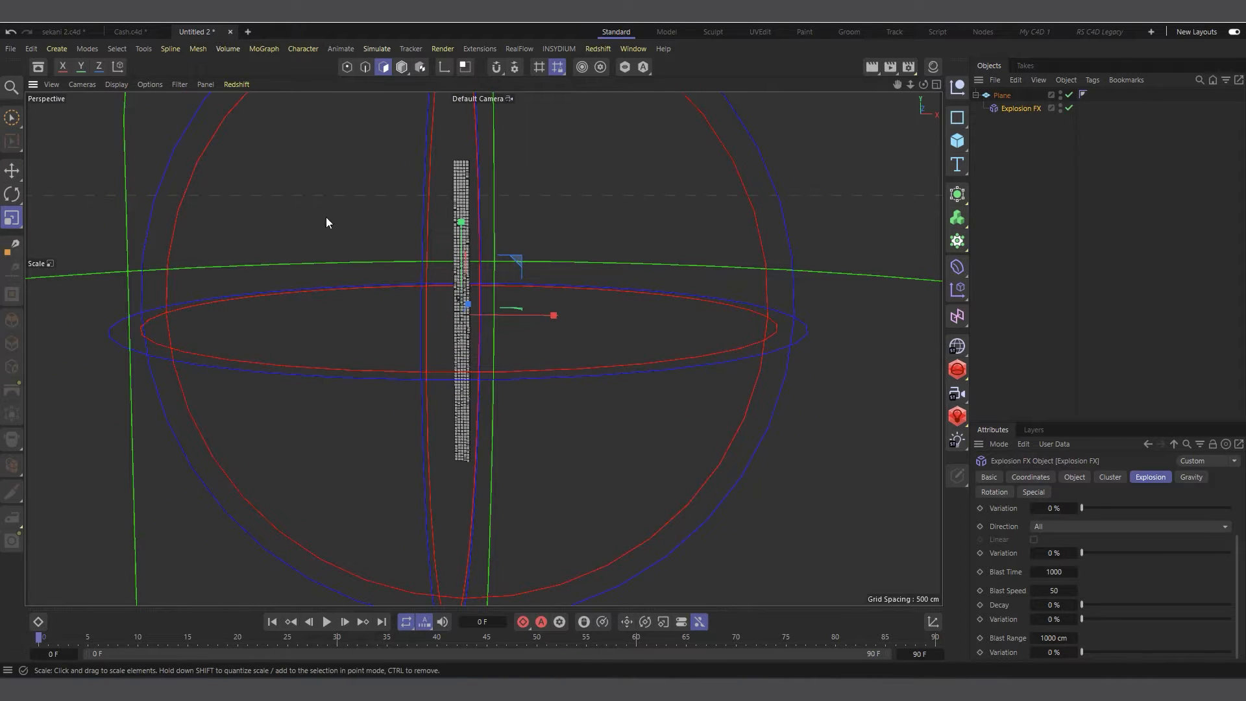
# Check the Plane's size and segment settings, and set the Explosion FX cluster thickness to 12.5 cm.
pyautogui.scroll(8, 498, 350)
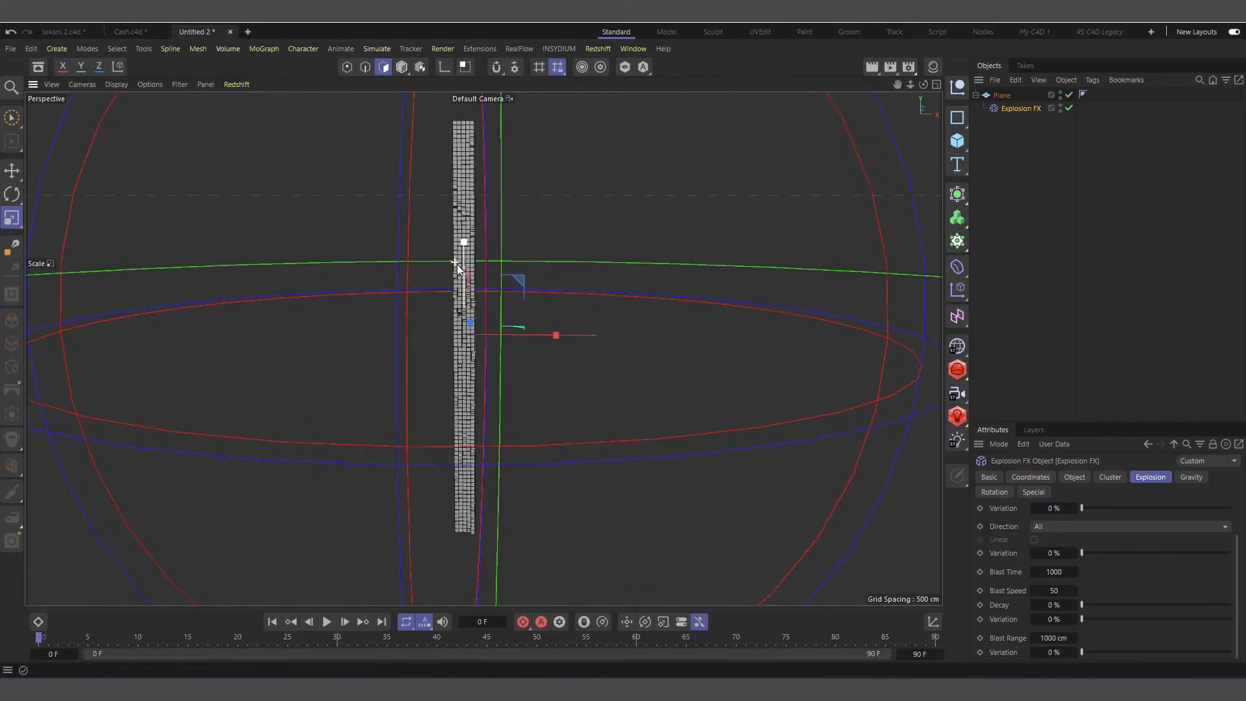
pyautogui.scroll(3, 497, 318)
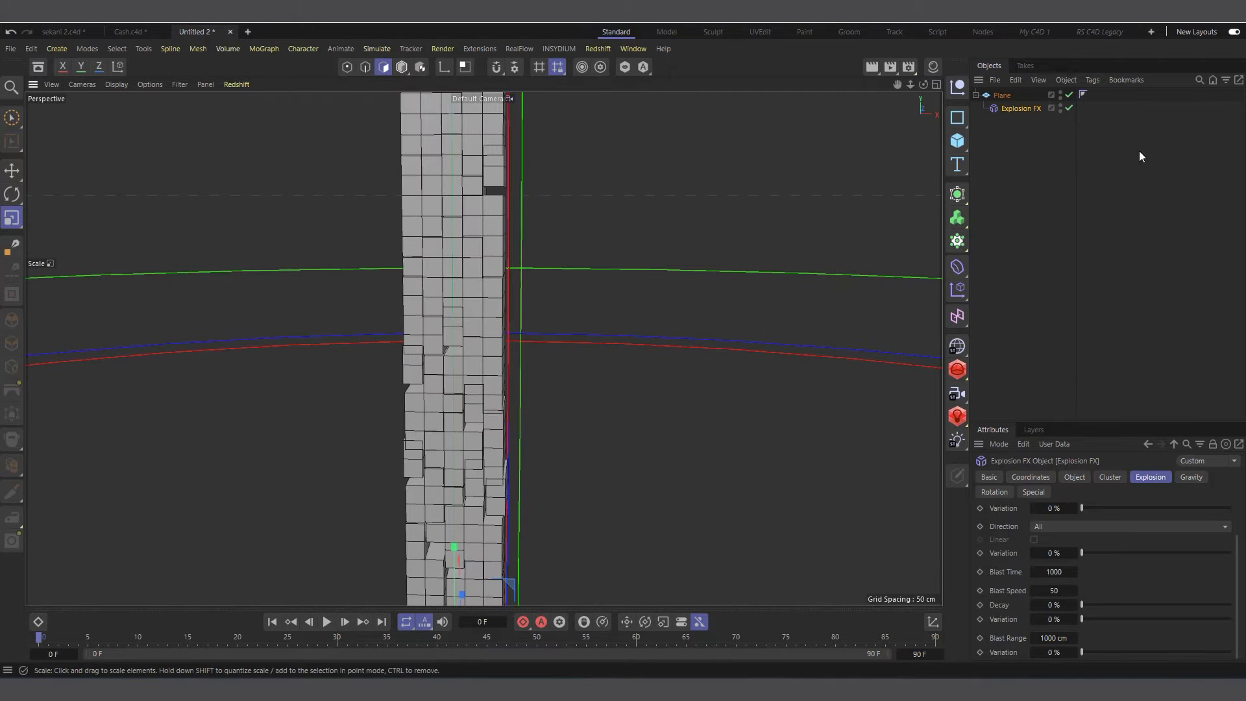
pyautogui.click(1002, 96)
pyautogui.scroll(1, 451, 488)
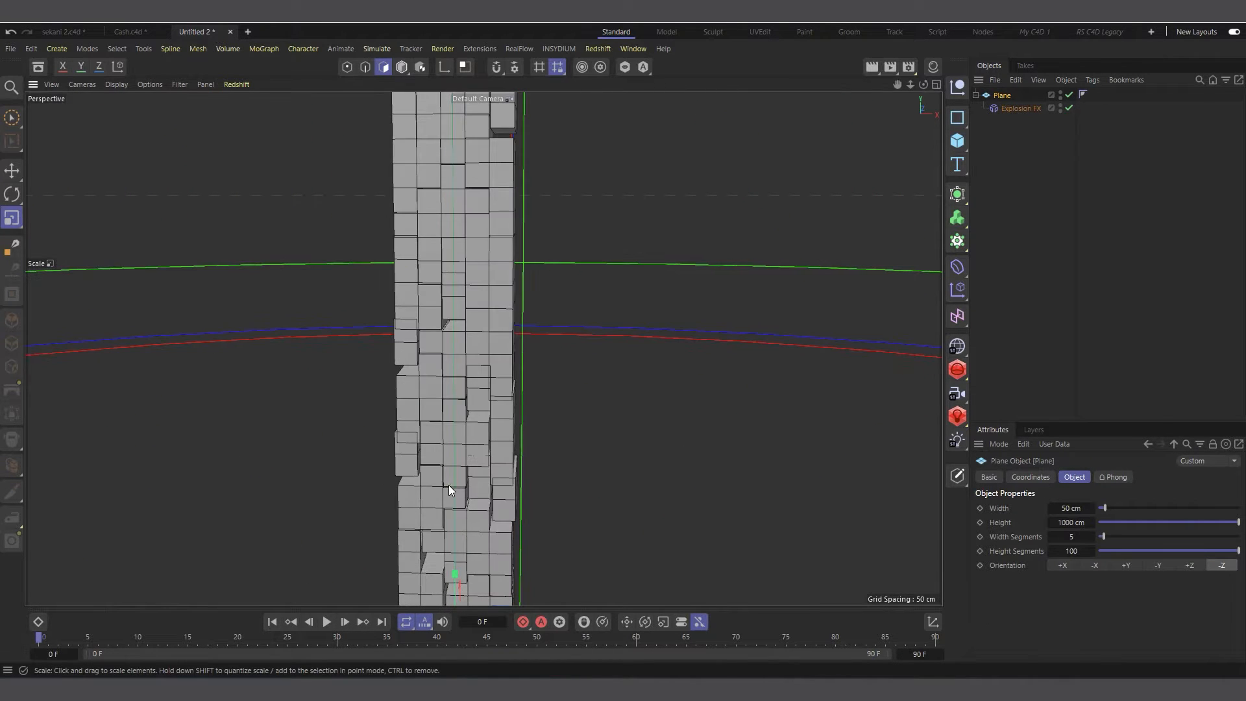
pyautogui.scroll(-2, 407, 421)
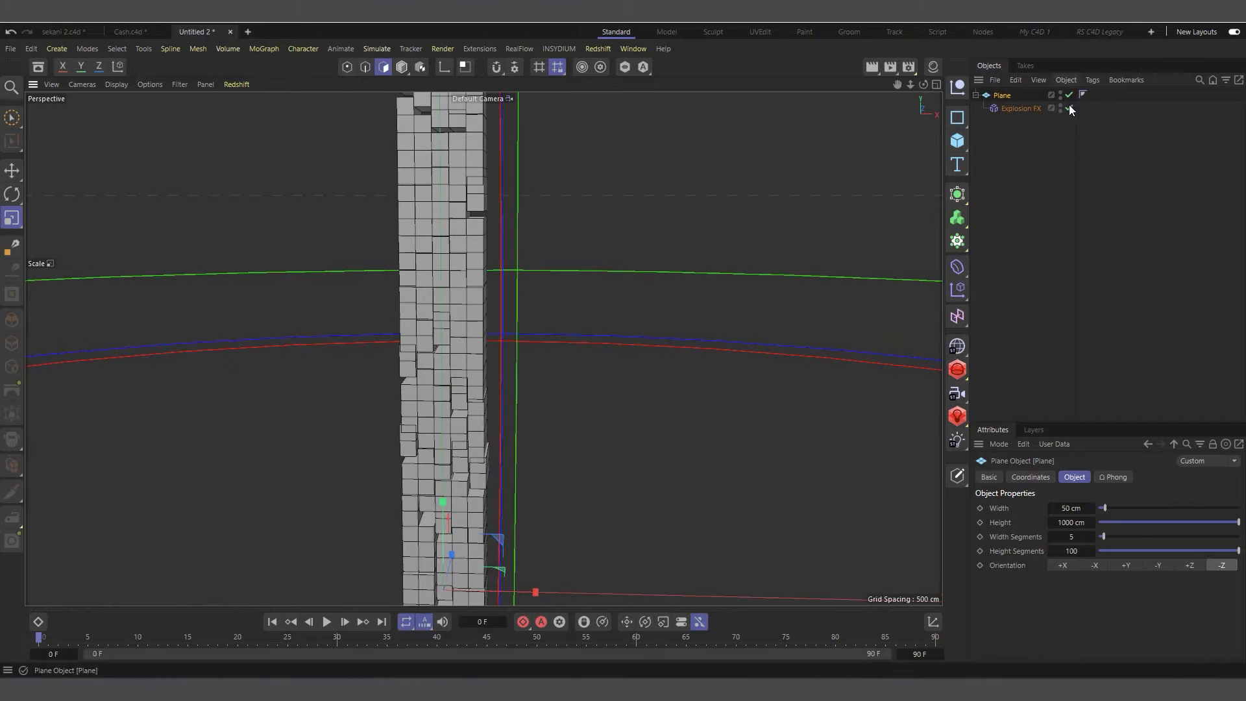
pyautogui.click(1019, 108)
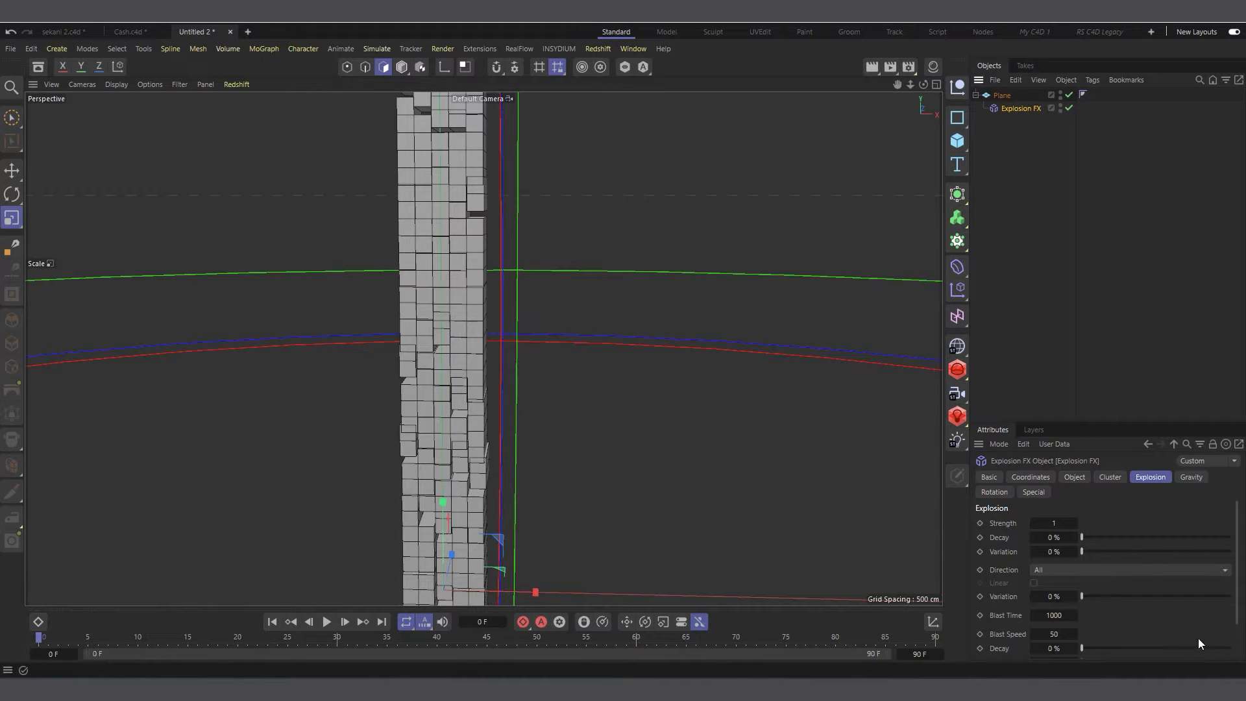
pyautogui.click(1109, 478)
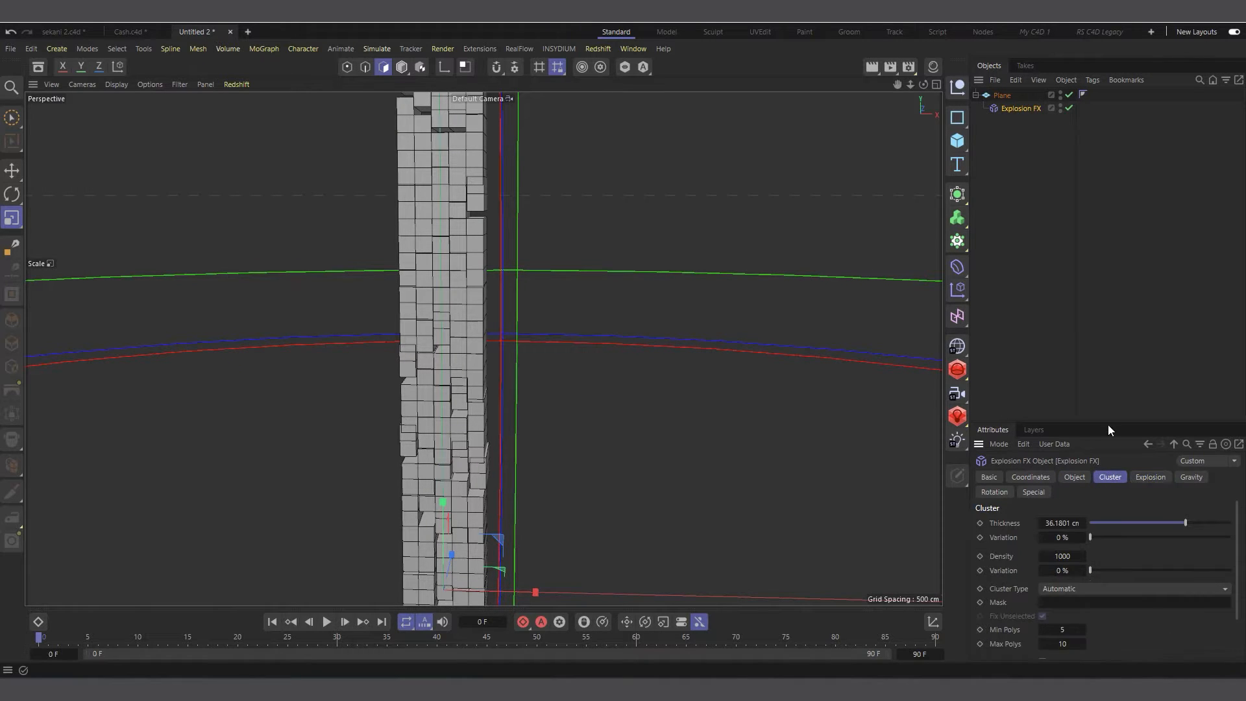
pyautogui.moveTo(1109, 424); pyautogui.dragTo(966, 305)
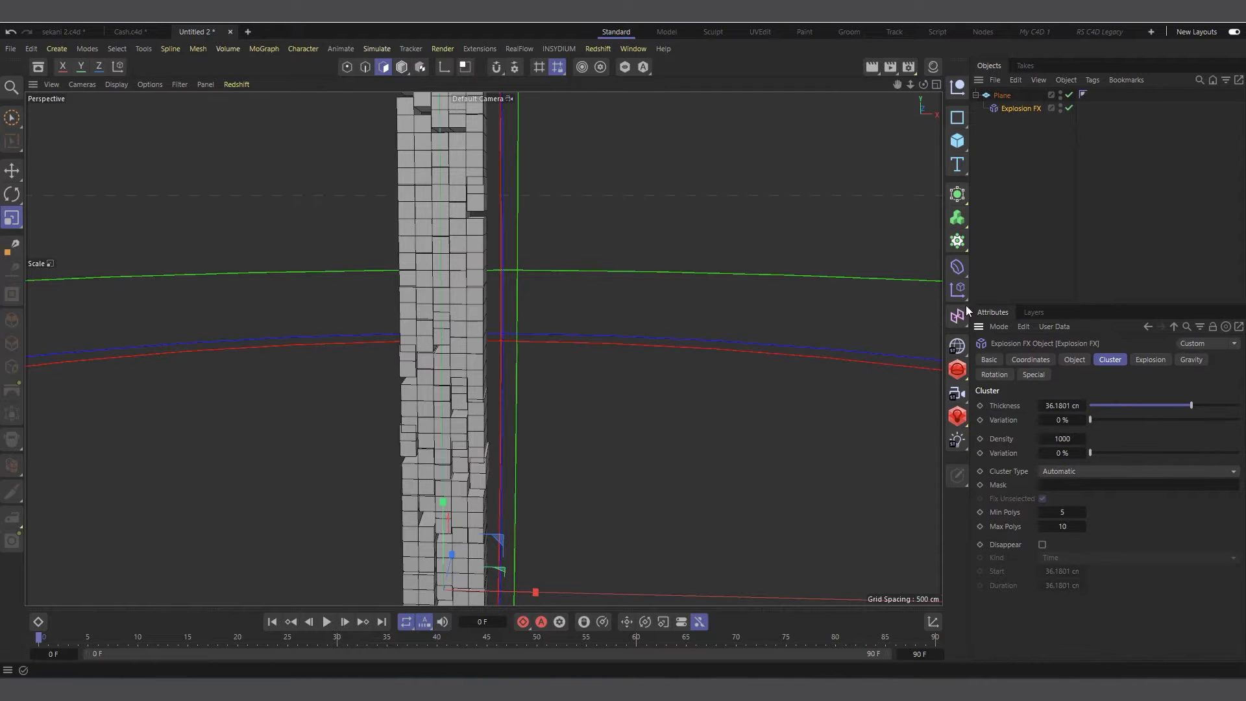
pyautogui.moveTo(926, 83); pyautogui.dragTo(914, 87)
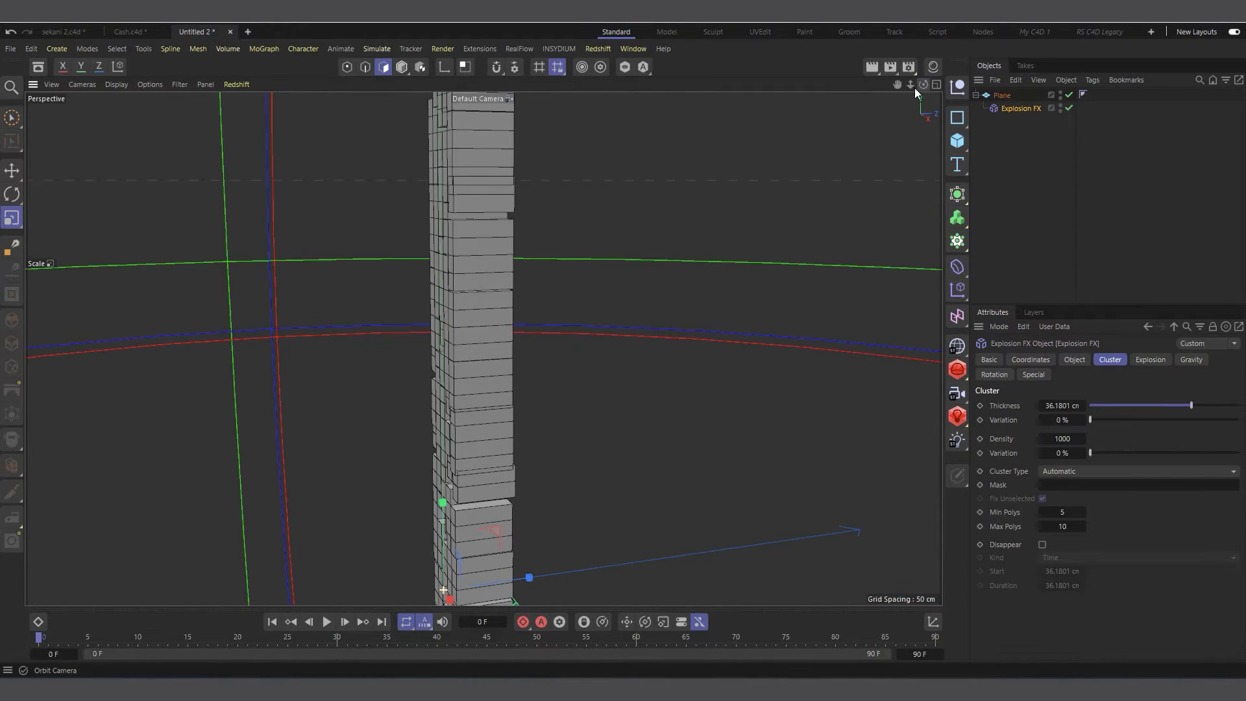
pyautogui.click(1049, 406)
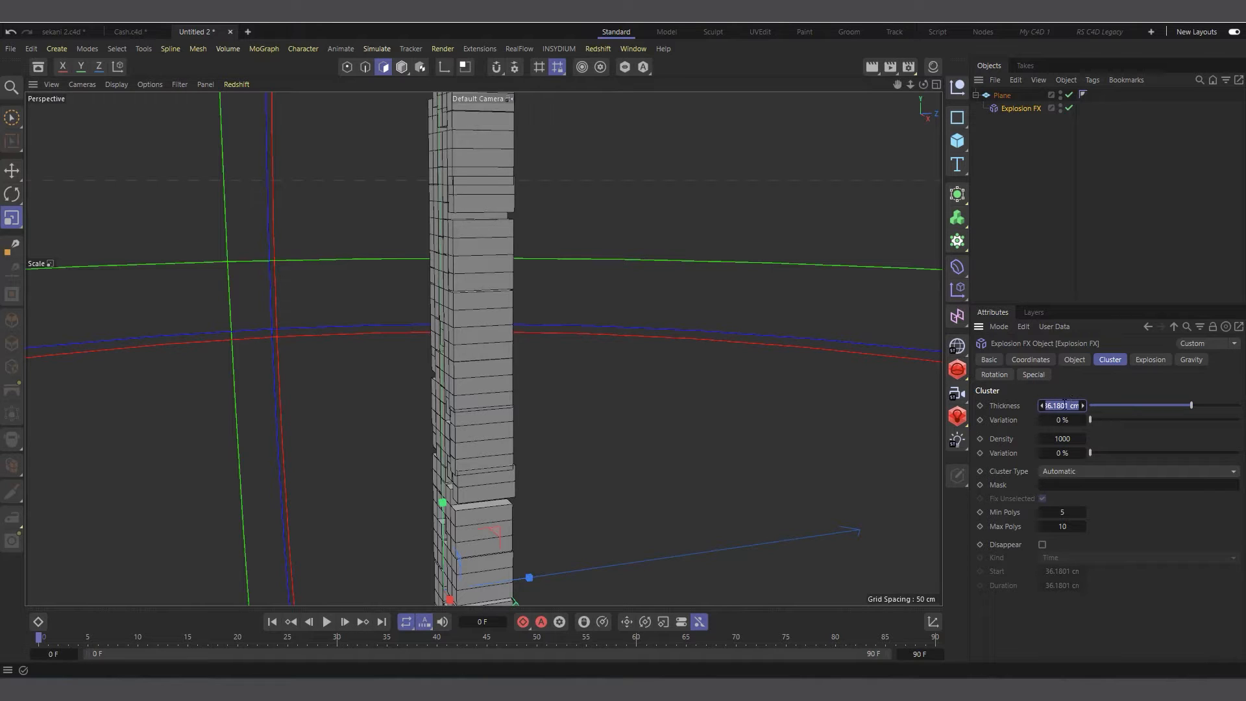
pyautogui.write('12.5')
pyautogui.press('Return')
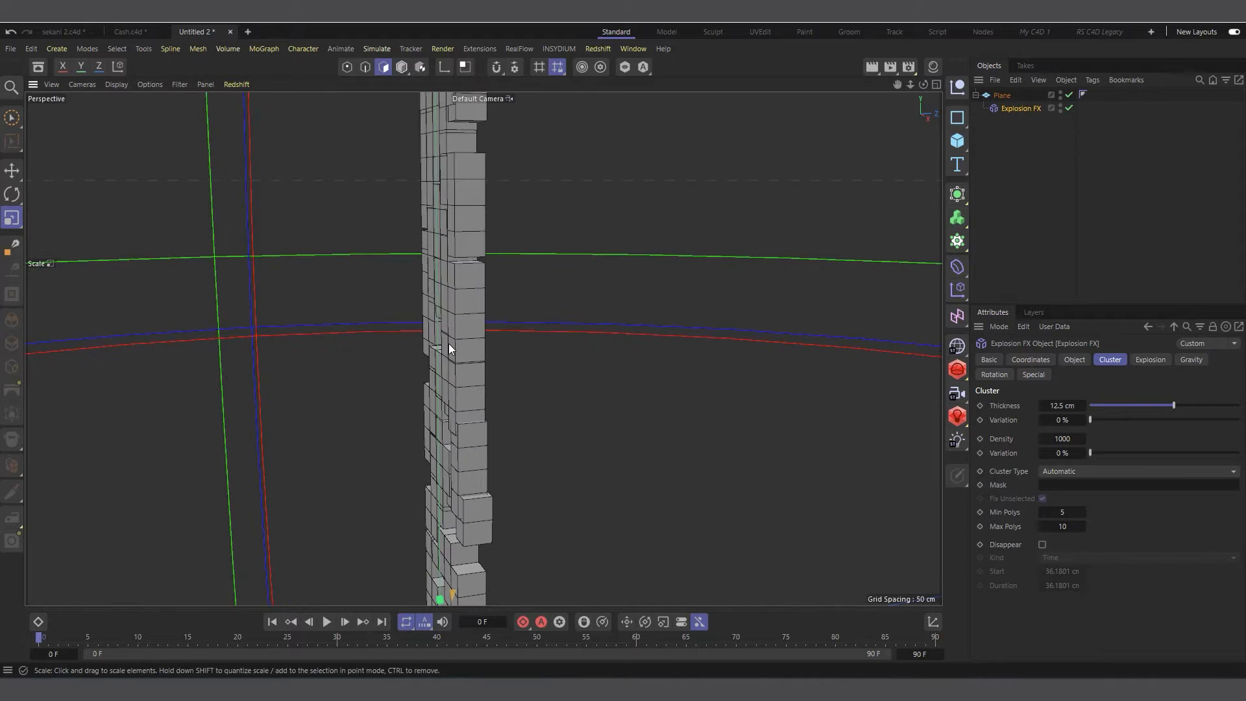
# Try Explosion FX cluster thicknesses of -100 cm and 0 cm, and undo both changes.
pyautogui.moveTo(923, 85); pyautogui.dragTo(895, 98)
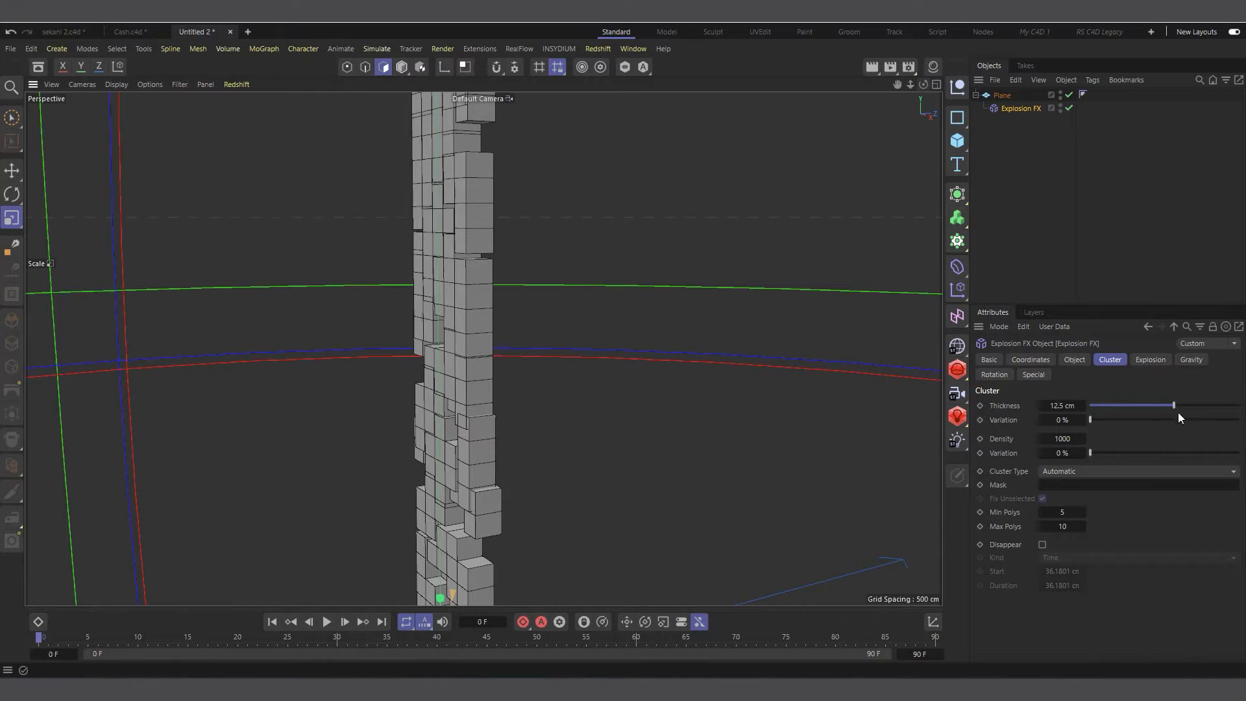
pyautogui.moveTo(1175, 405); pyautogui.dragTo(831, 419)
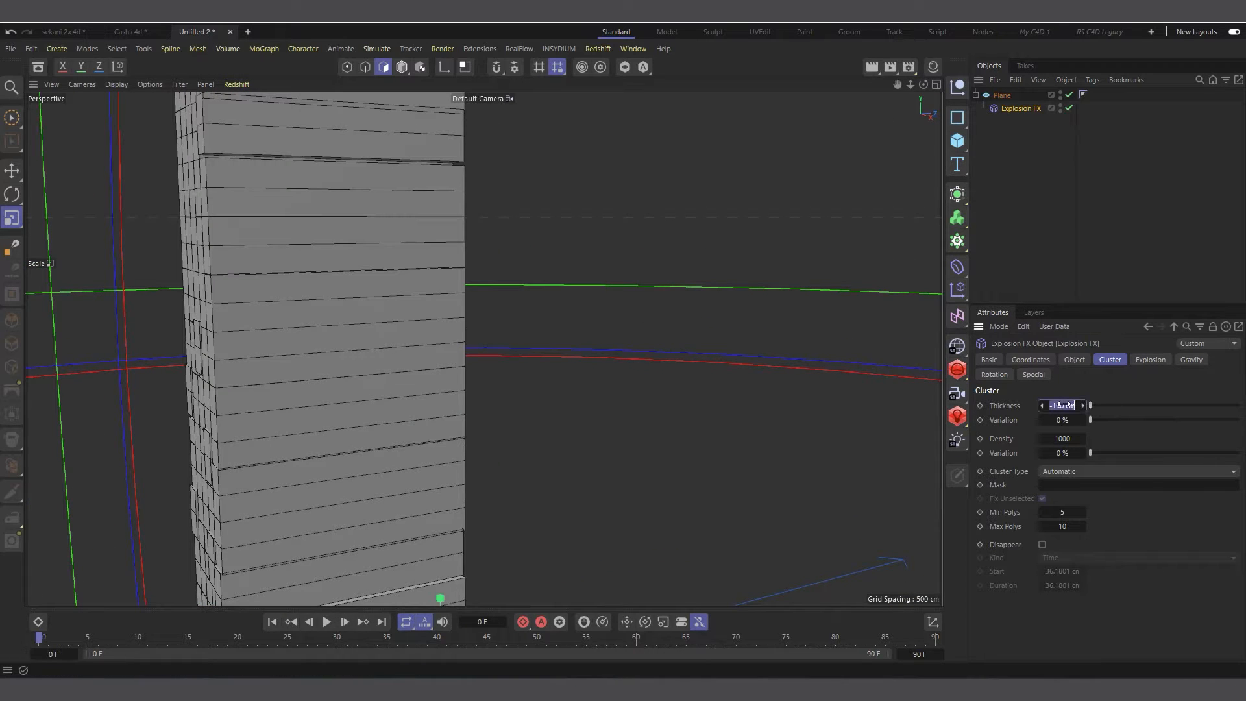
pyautogui.click(1167, 405)
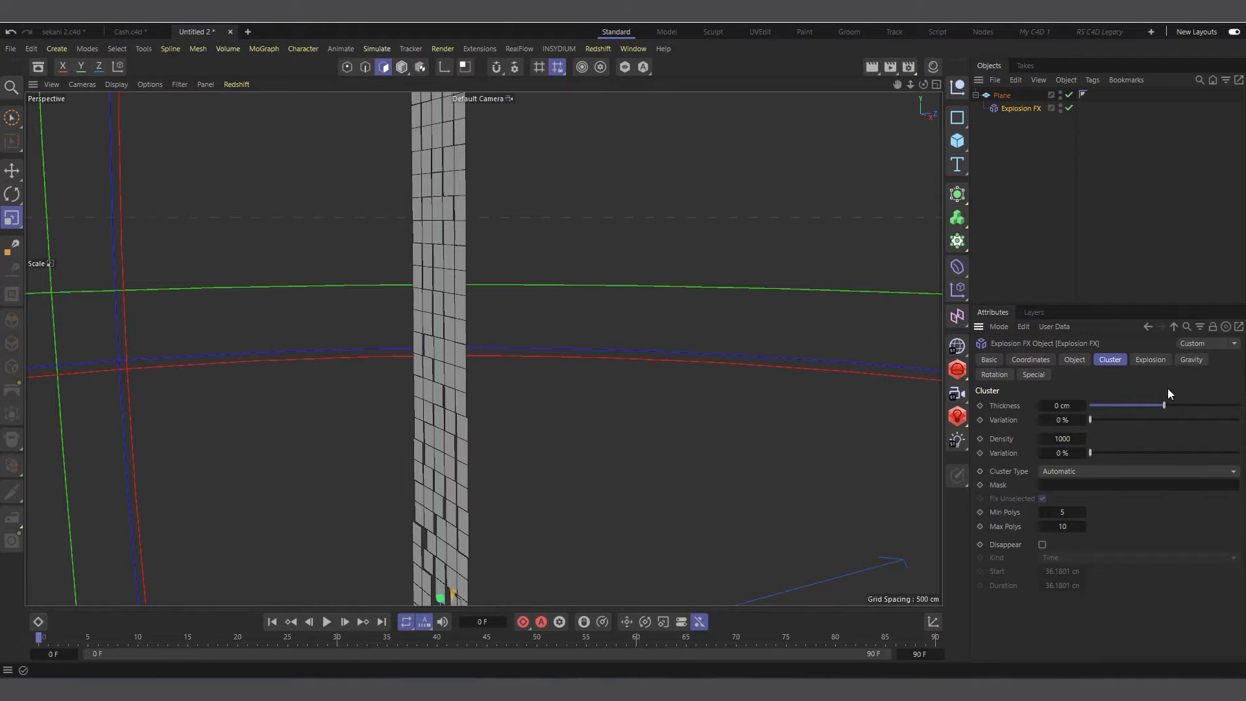
pyautogui.hotkey('ctrl', 'z')
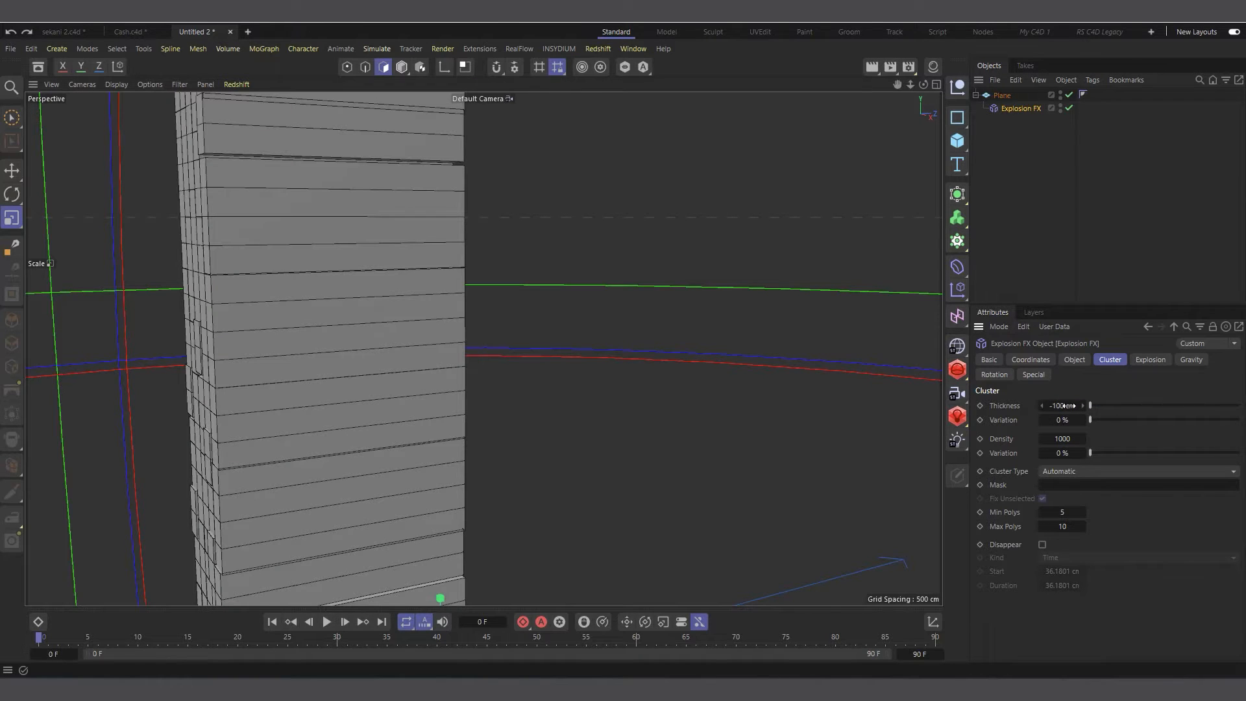
pyautogui.hotkey('ctrl', 'z')
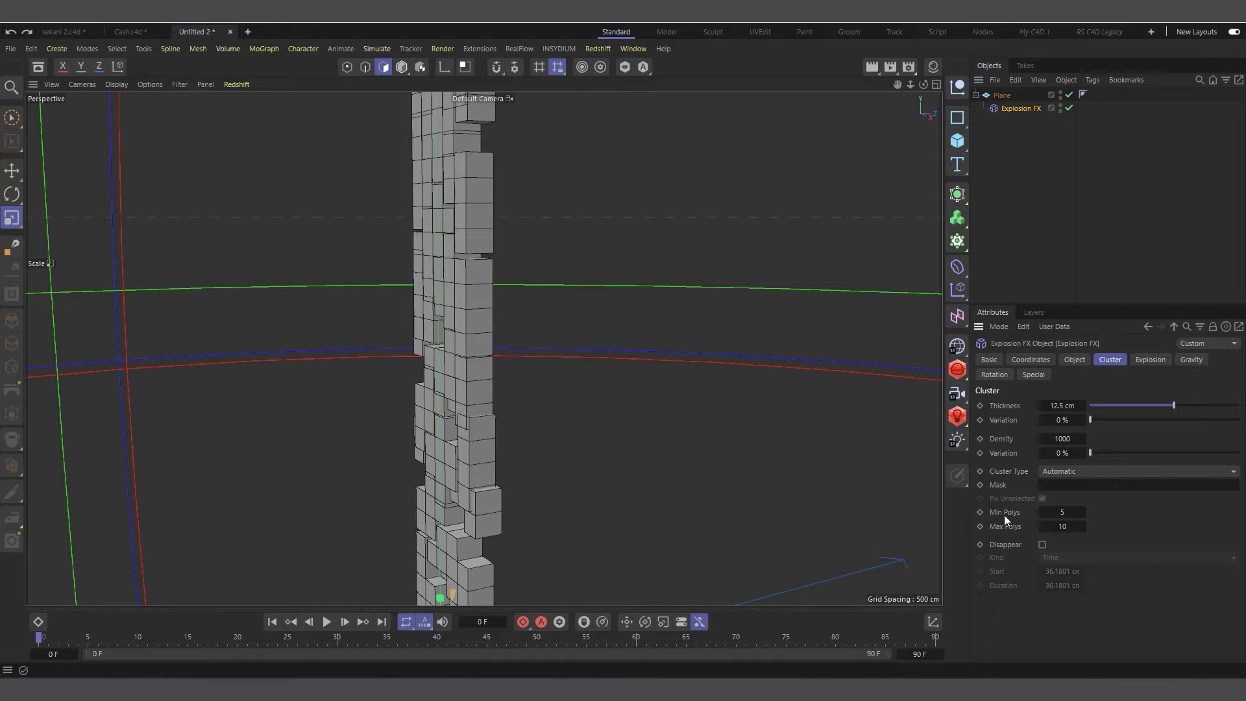
# Set the Explosion FX cluster size to a minimum of 1 and a maximum of 4 polygons.
pyautogui.scroll(2, 459, 445)
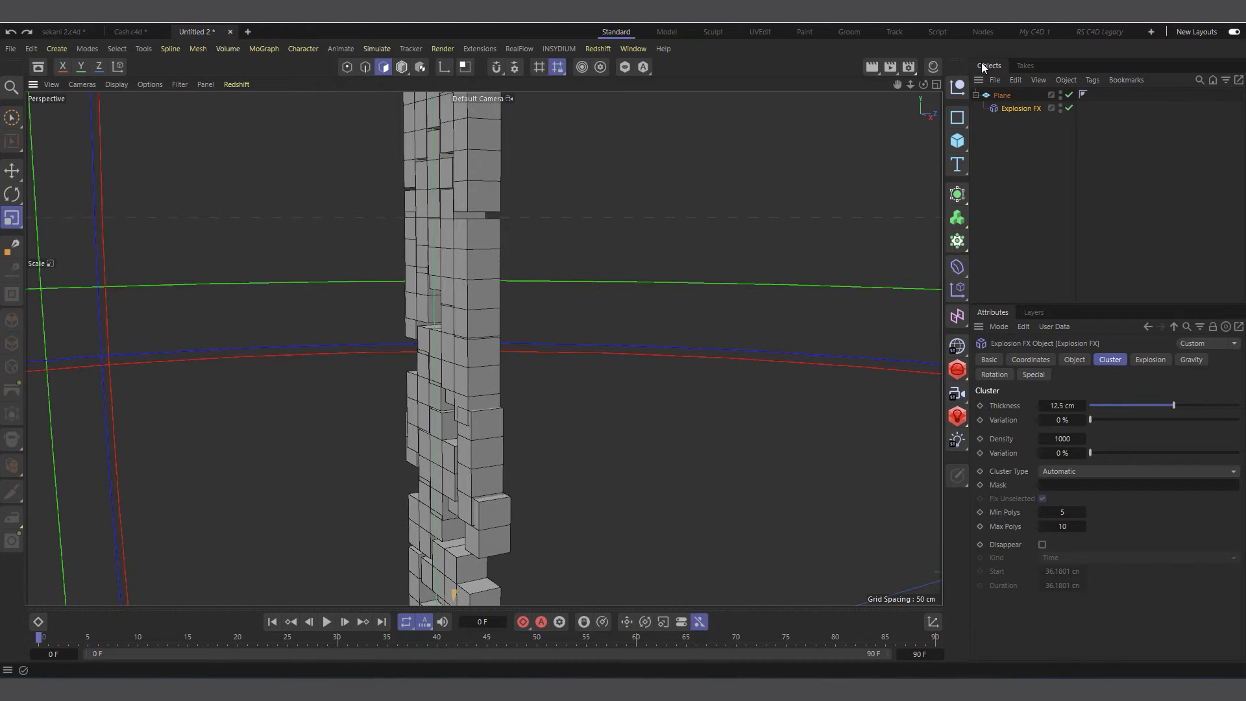
pyautogui.moveTo(924, 84); pyautogui.dragTo(896, 87)
pyautogui.scroll(3, 470, 467)
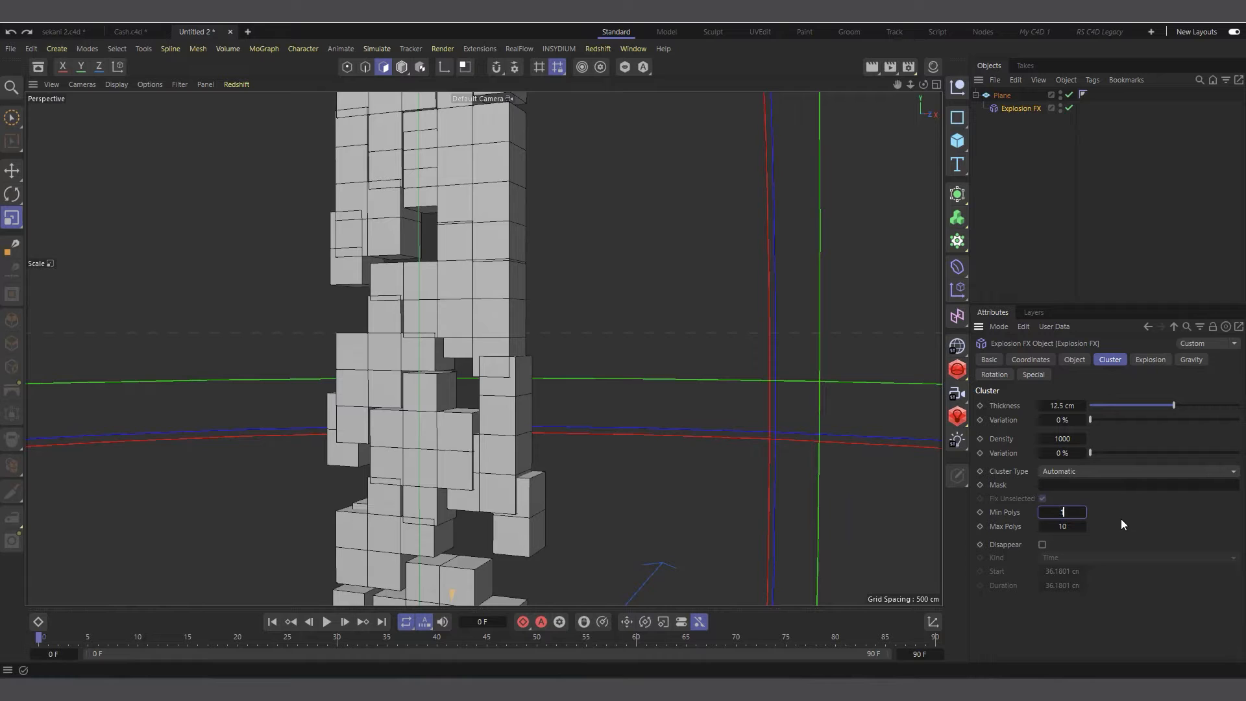
pyautogui.click(1063, 526)
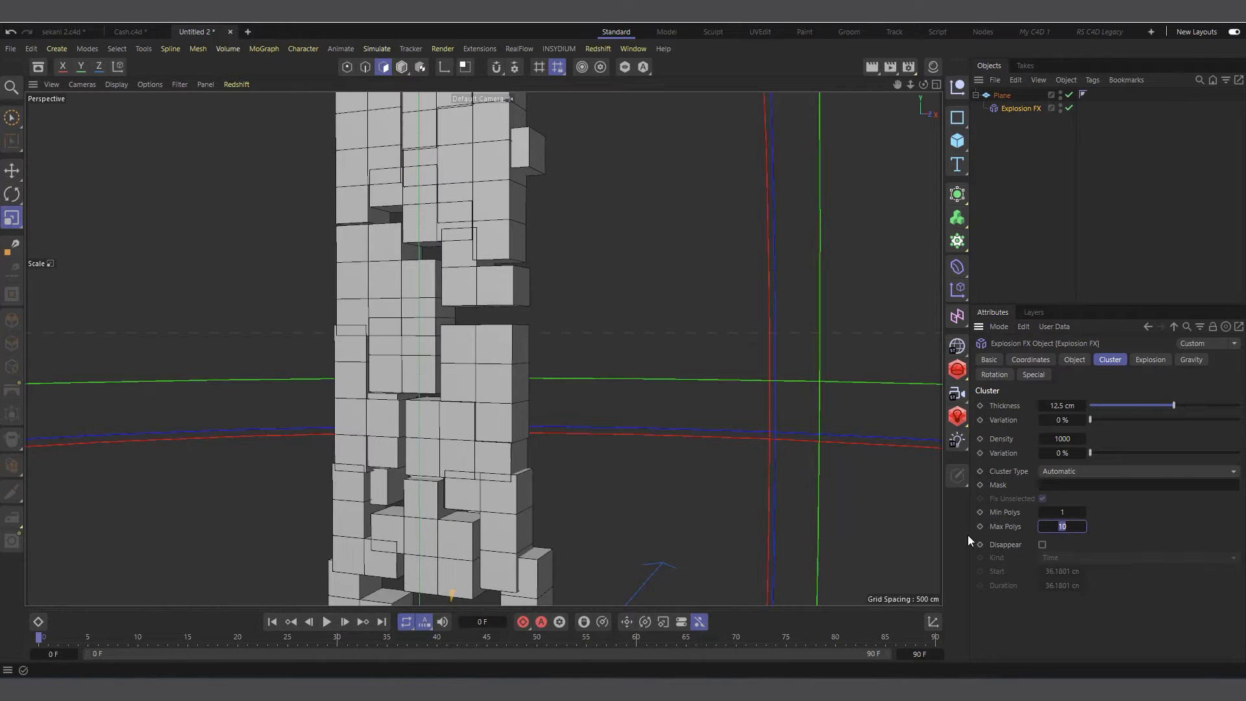
pyautogui.press('Return')
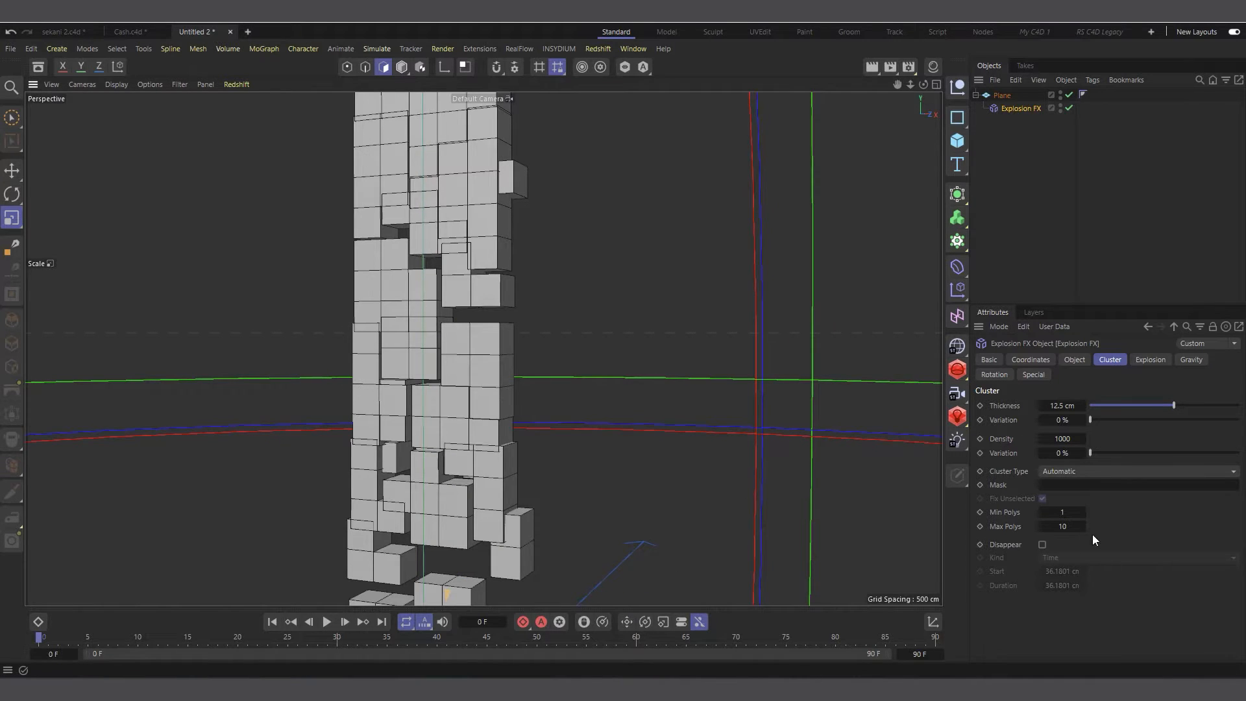
pyautogui.click(1063, 526)
pyautogui.write('4')
pyautogui.press('Return')
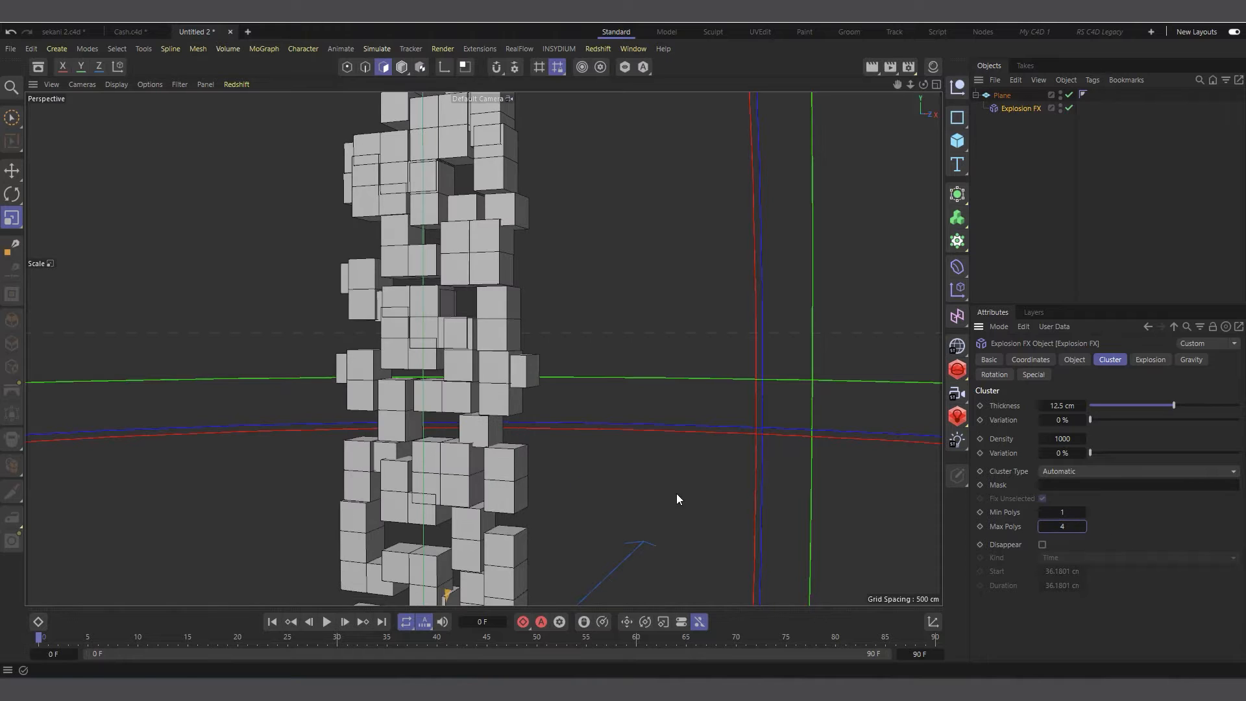
# Raise the Explosion FX explosion strength to 4 to spread the clusters apart.
pyautogui.scroll(-2, 426, 358)
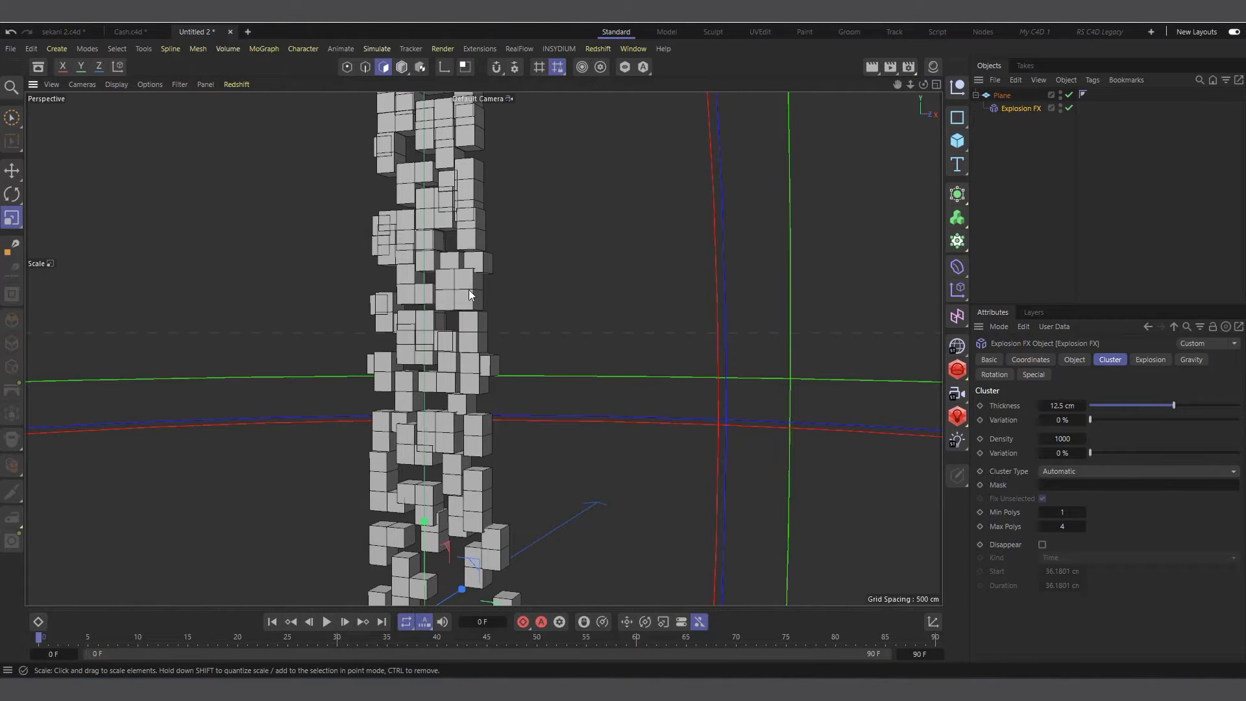
pyautogui.moveTo(924, 84); pyautogui.dragTo(906, 85)
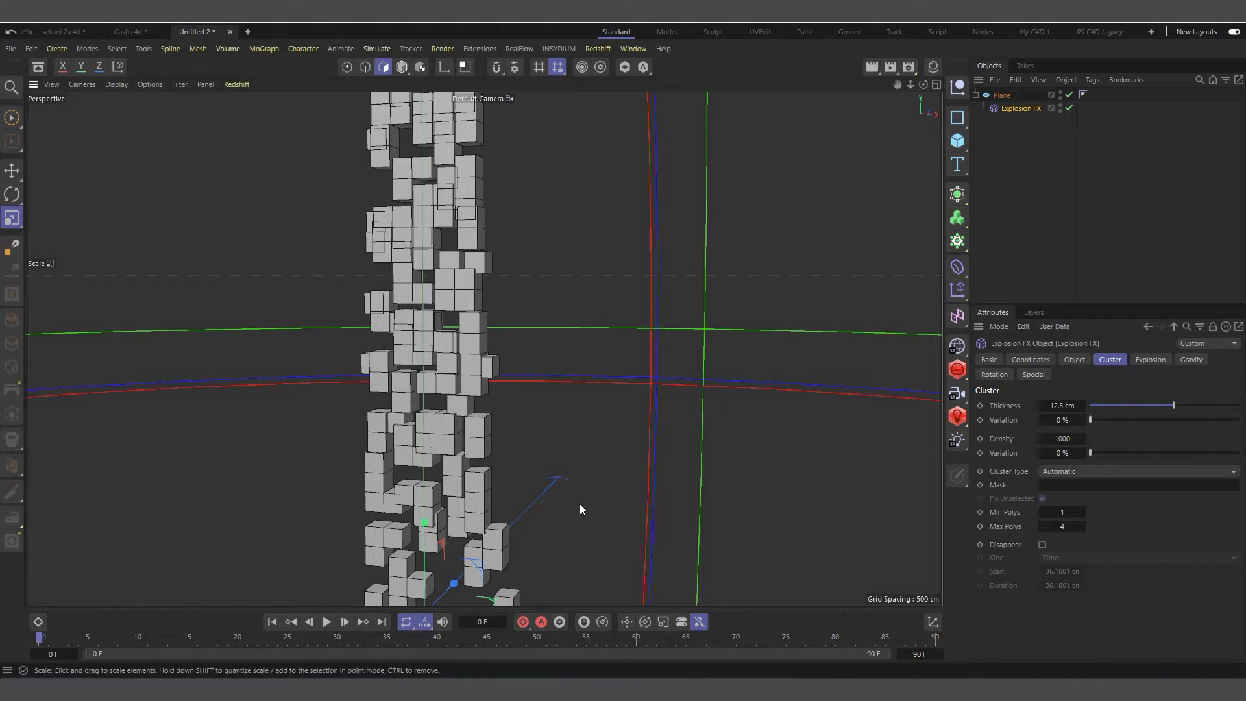
pyautogui.keyDown('alt'); pyautogui.moveTo(580, 510); pyautogui.dragTo(552, 410); pyautogui.keyUp('alt')
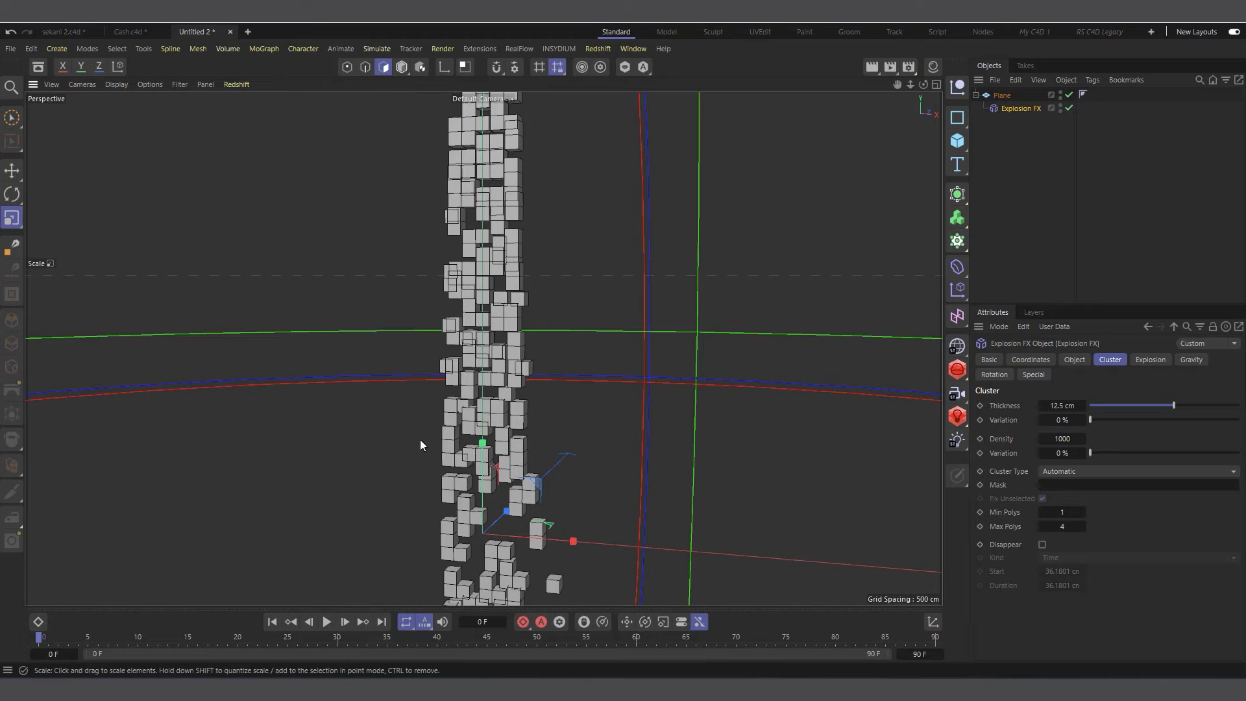
pyautogui.scroll(3, 461, 458)
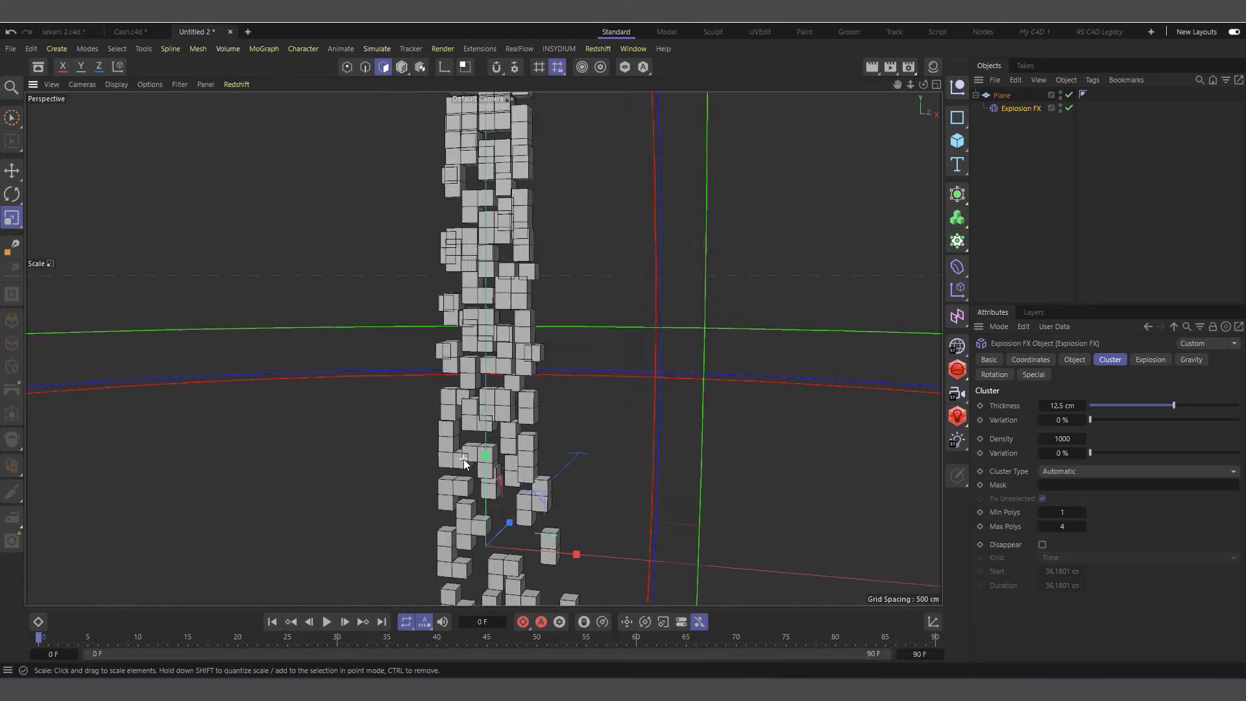
pyautogui.click(1151, 361)
pyautogui.moveTo(1047, 403); pyautogui.dragTo(1053, 403)
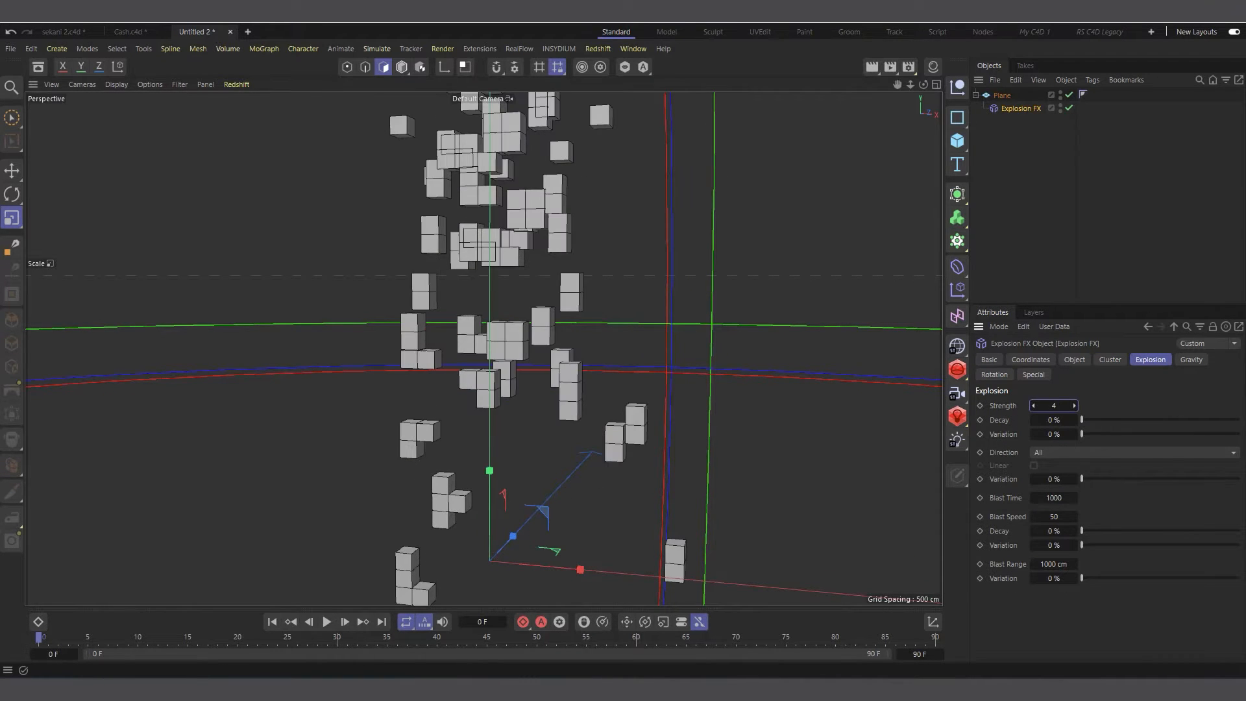
# Examine the shapes of the separated clusters up close and compare them with the minimum and maximum polygon settings.
pyautogui.scroll(2, 438, 449)
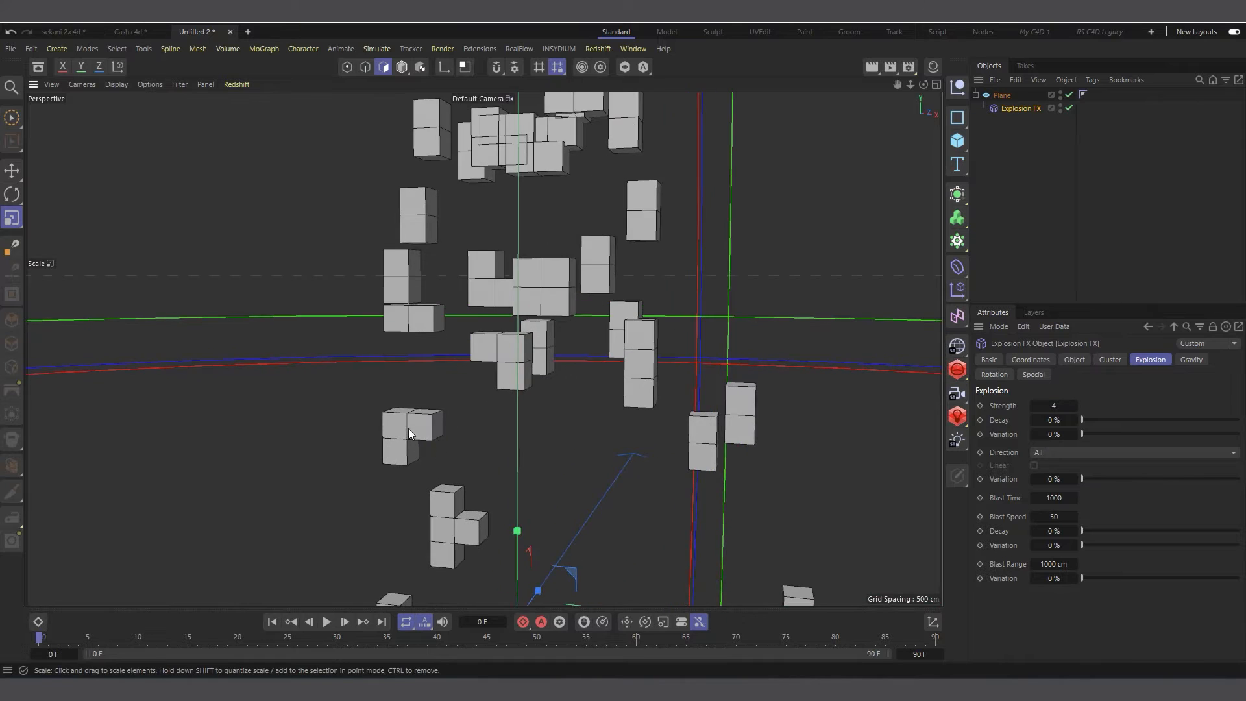
pyautogui.scroll(-3, 409, 433)
pyautogui.scroll(-4, 445, 475)
pyautogui.scroll(1, 423, 584)
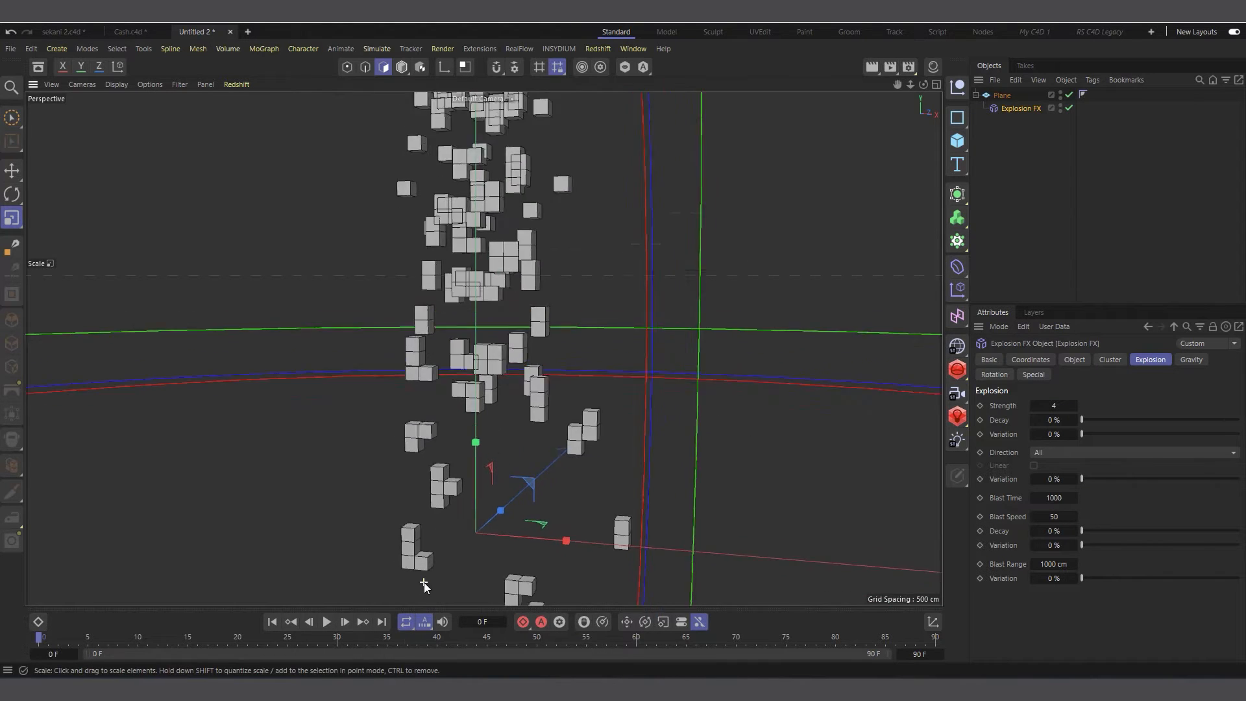
pyautogui.scroll(3, 423, 583)
pyautogui.scroll(-3, 444, 433)
pyautogui.scroll(1, 510, 585)
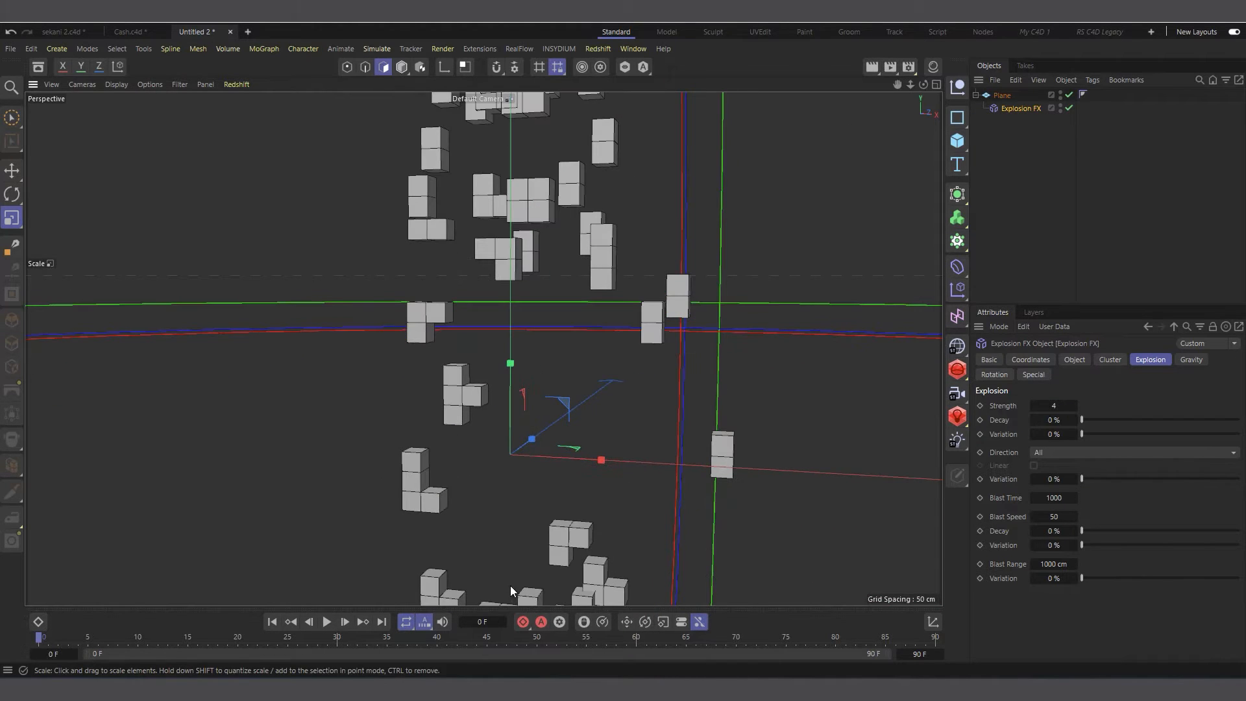
pyautogui.scroll(-3, 487, 446)
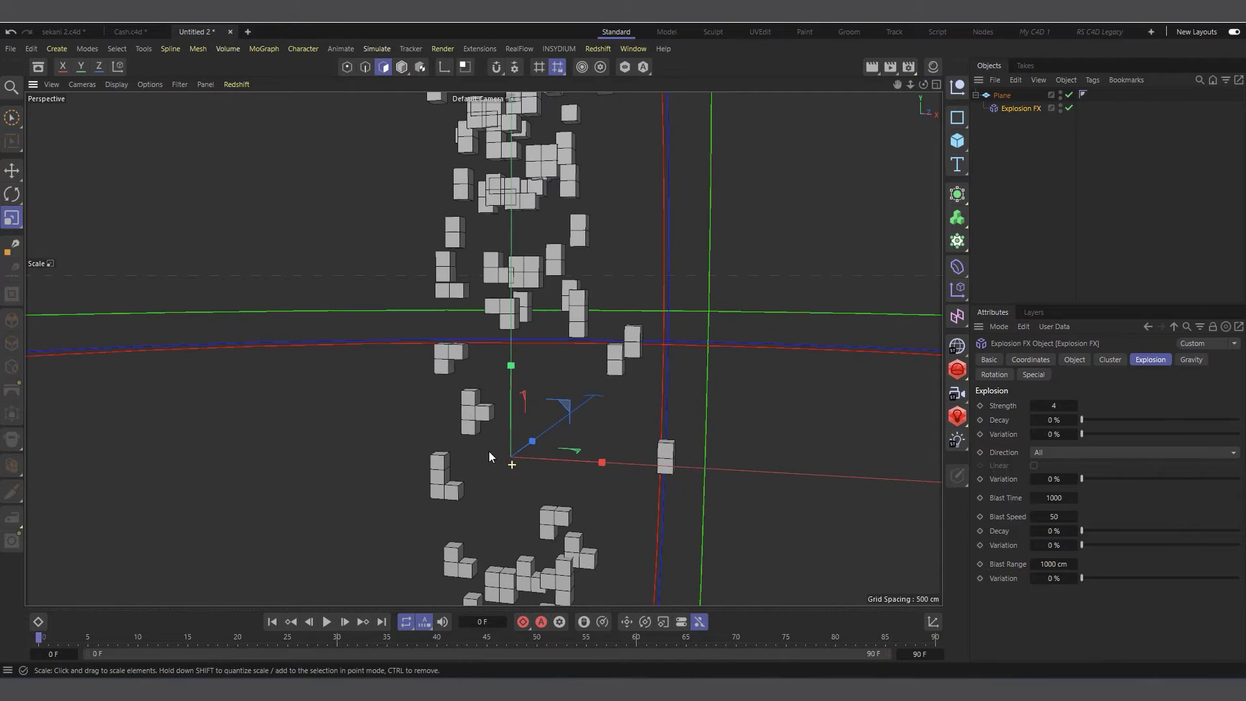
pyautogui.scroll(2, 446, 244)
pyautogui.scroll(-2, 348, 324)
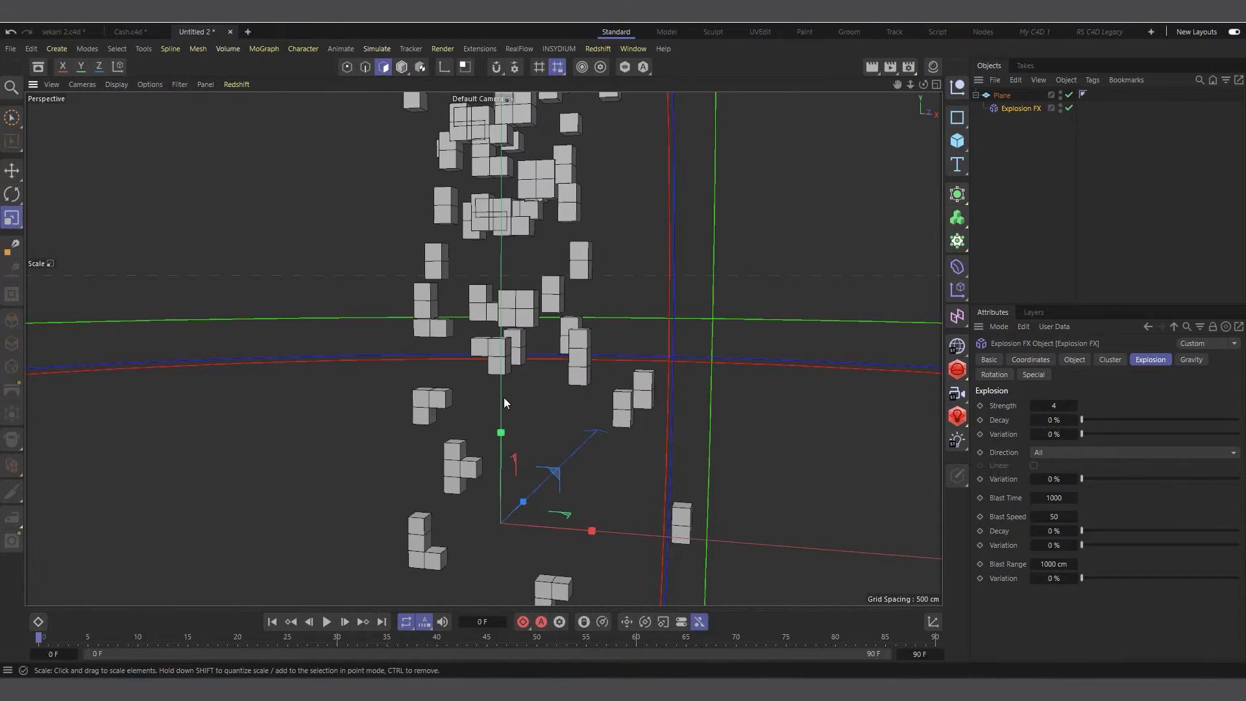
pyautogui.click(1111, 361)
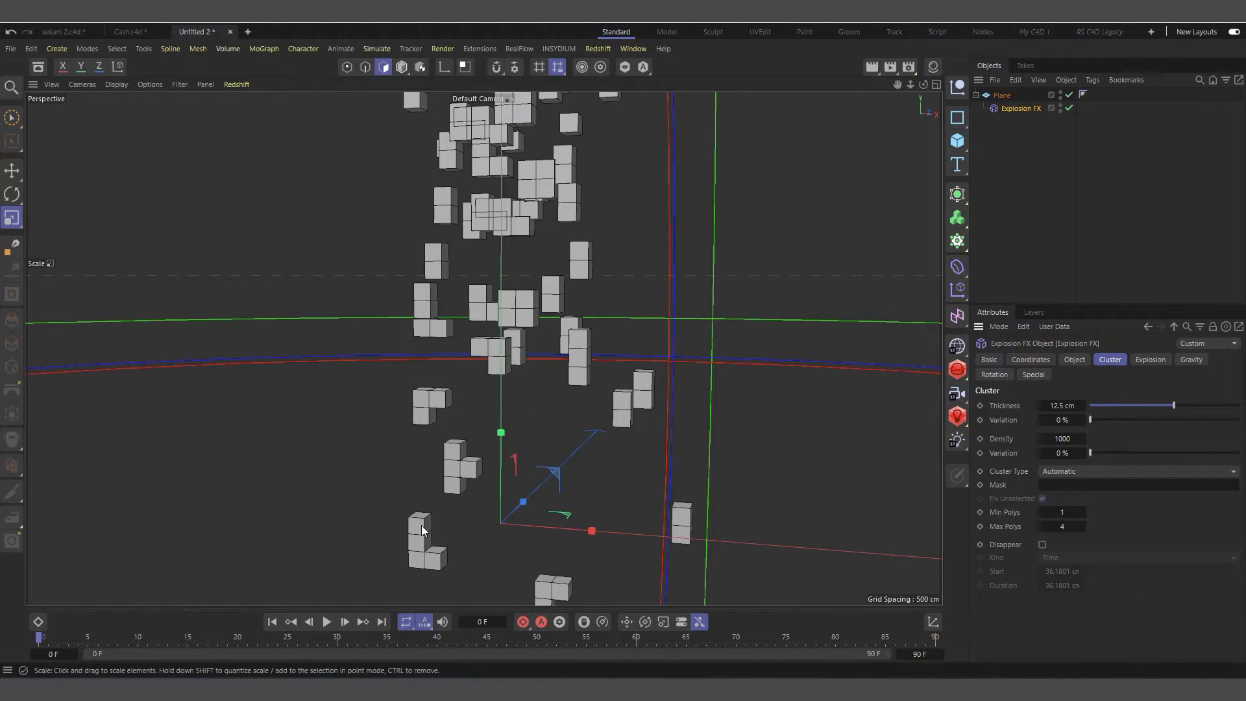
pyautogui.scroll(5, 454, 564)
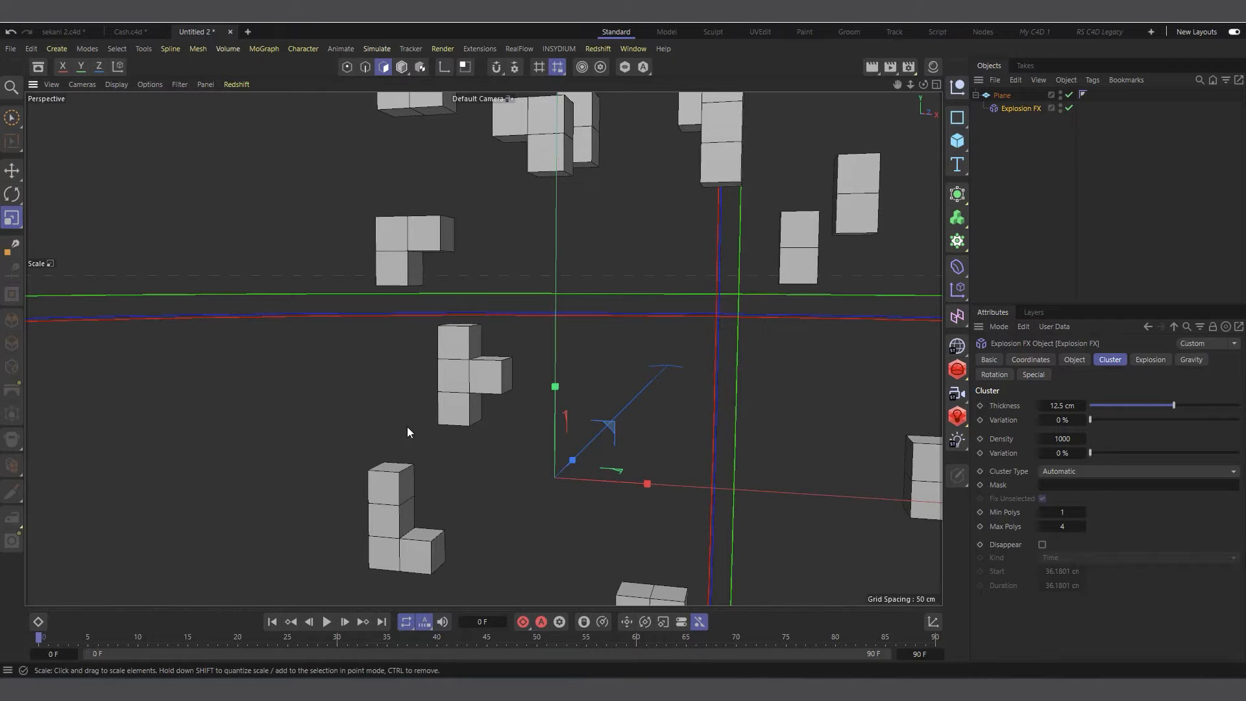
pyautogui.scroll(-4, 350, 366)
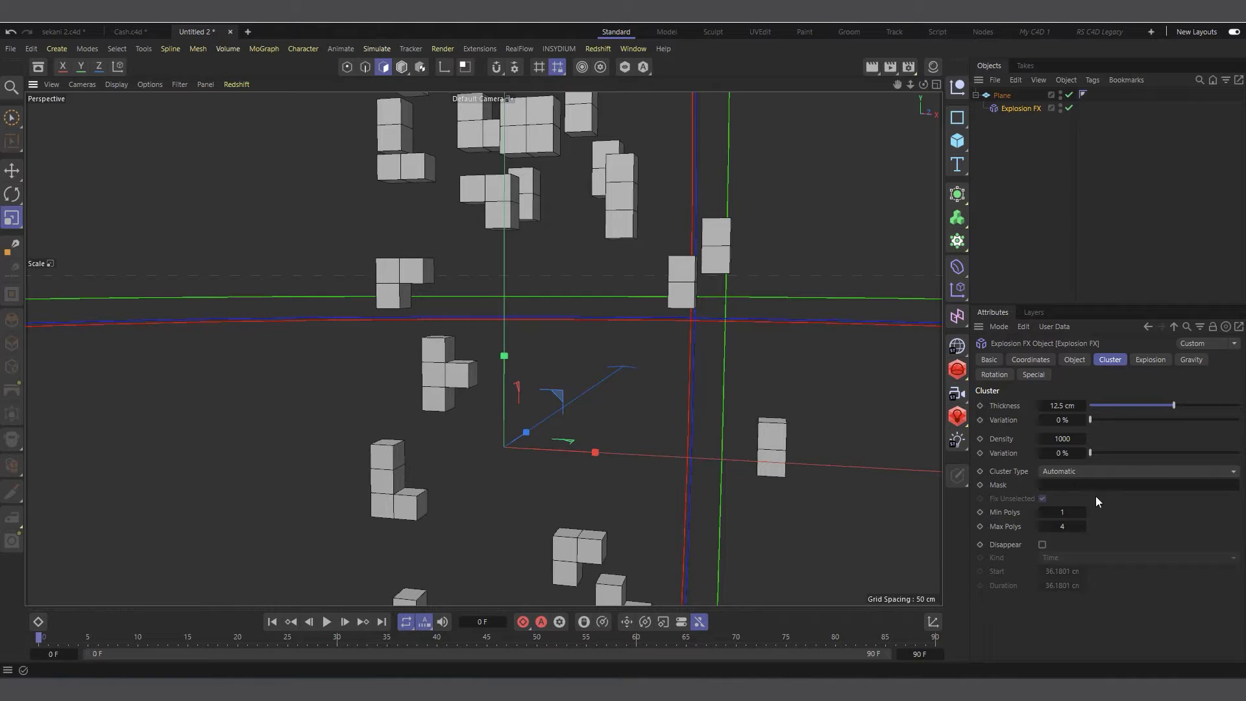
# Try the Polygons cluster type on Explosion FX, and return the cluster type to Automatic.
pyautogui.click(1065, 472)
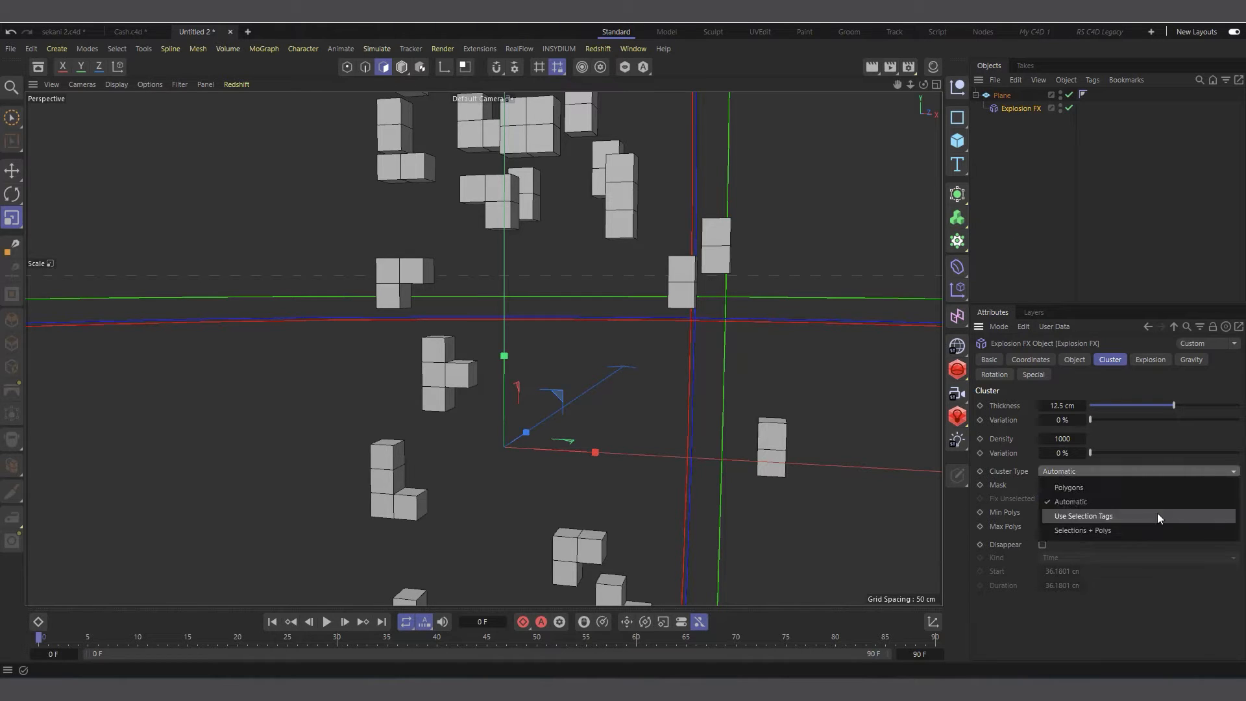
pyautogui.click(1069, 489)
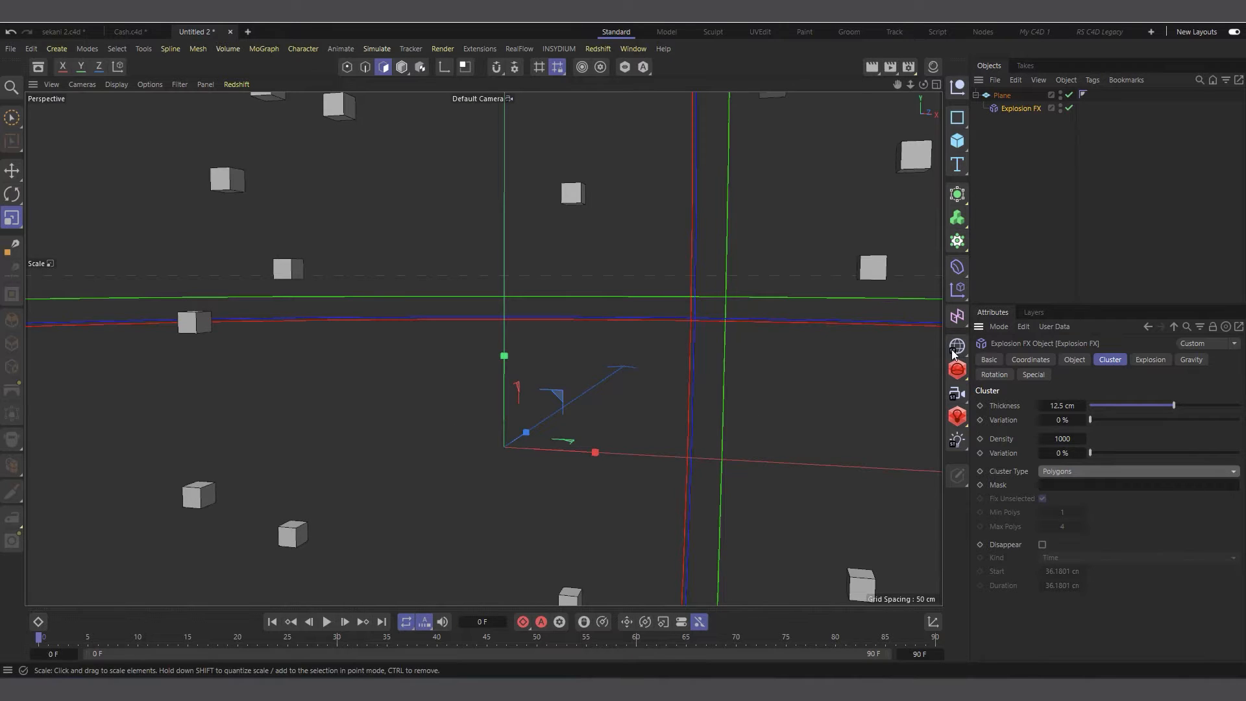
pyautogui.click(1073, 472)
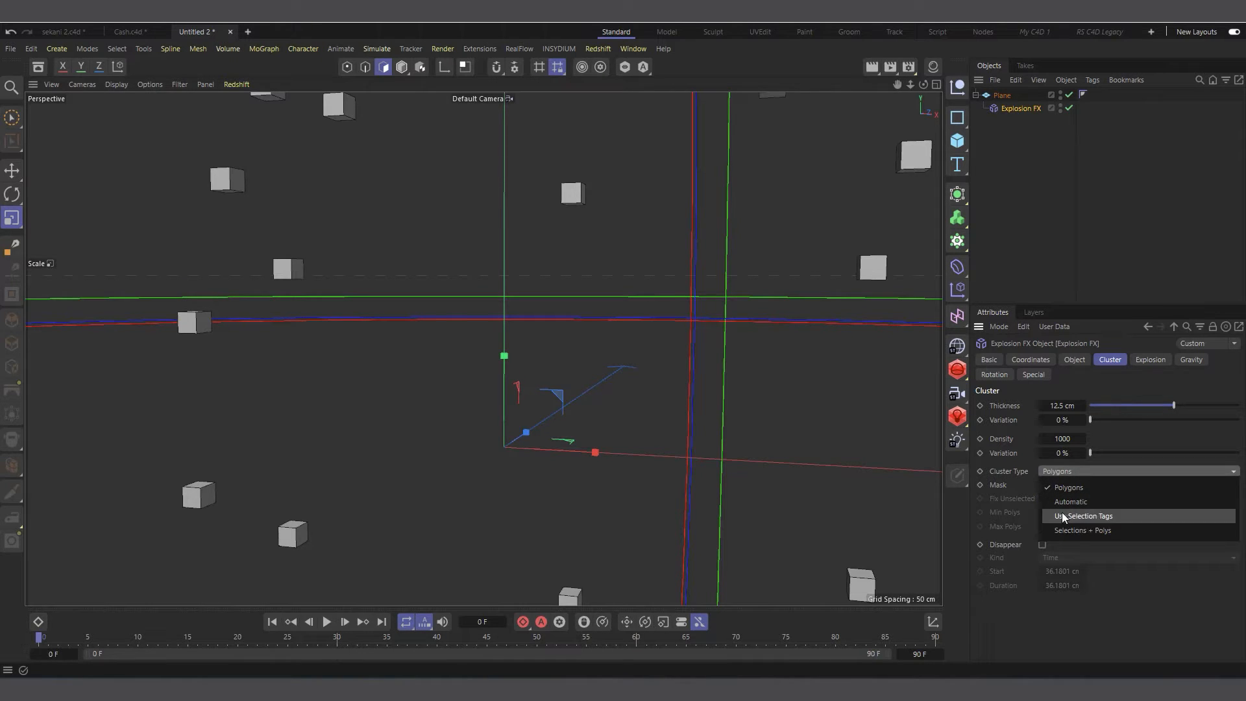
pyautogui.click(1071, 504)
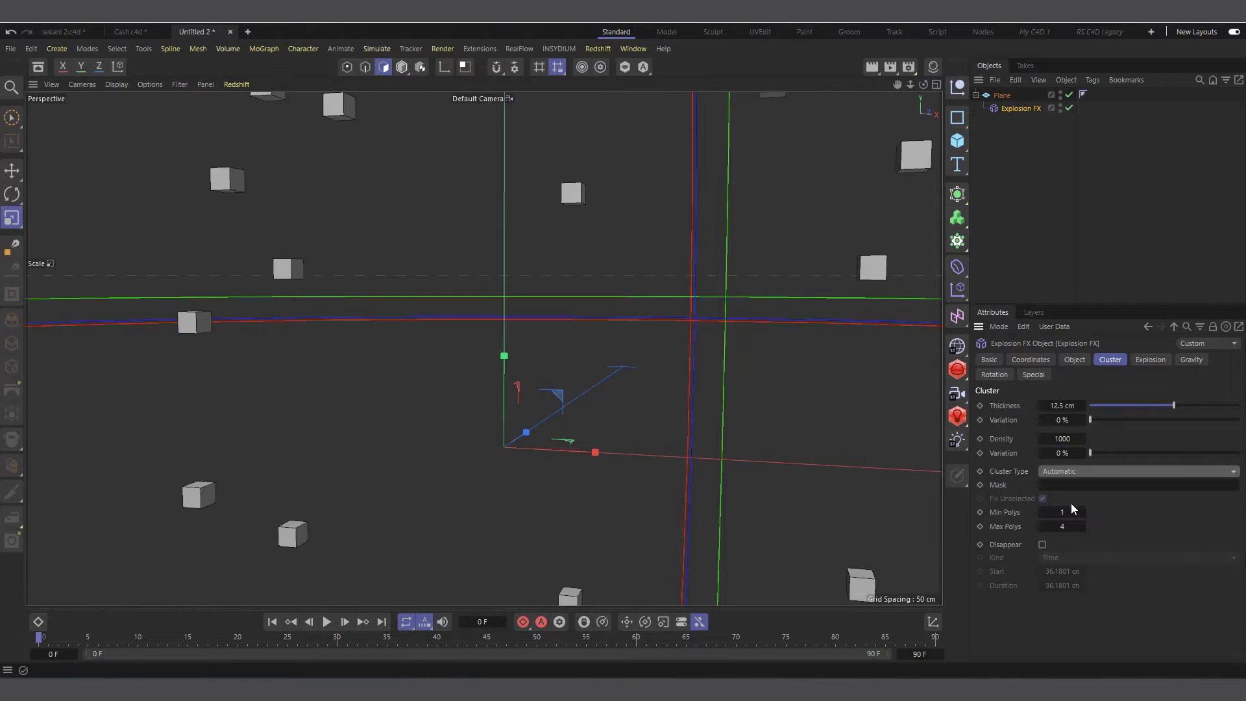
pyautogui.scroll(-3, 466, 372)
pyautogui.scroll(-3, 539, 368)
pyautogui.scroll(-2, 538, 369)
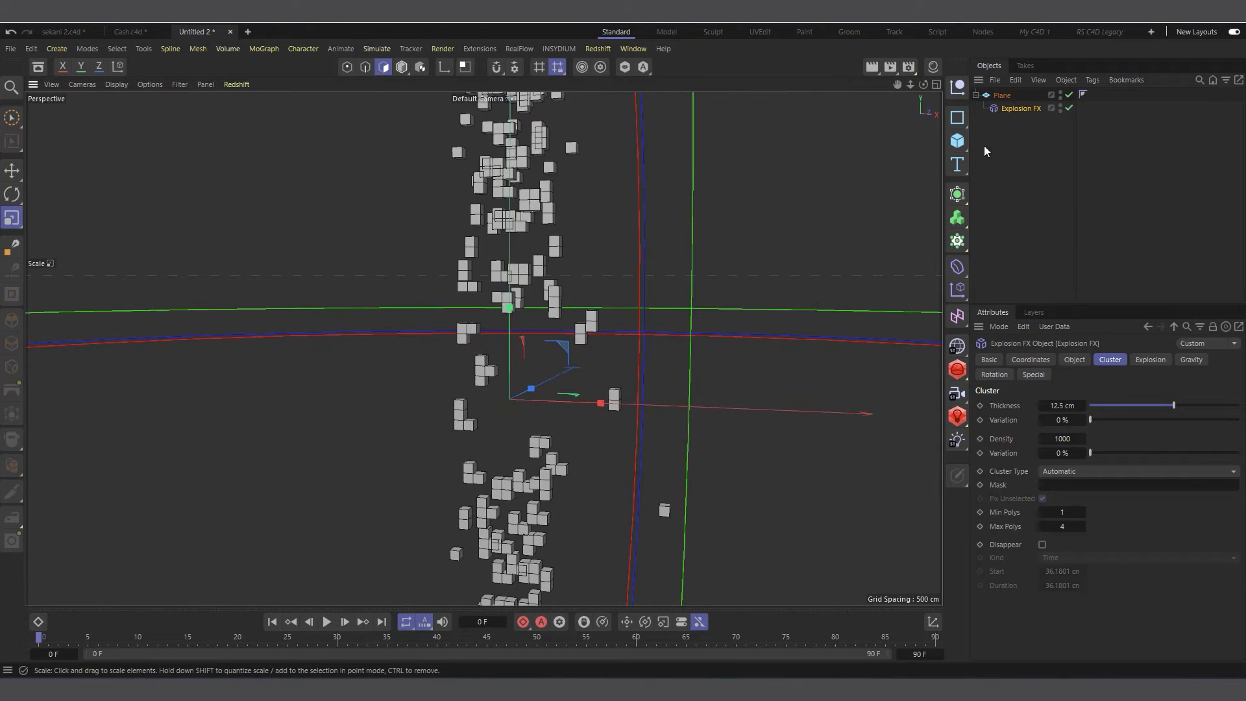
# Try an Explosion FX explosion strength of 0.1 and check the gaps between the clusters up close.
pyautogui.click(974, 96)
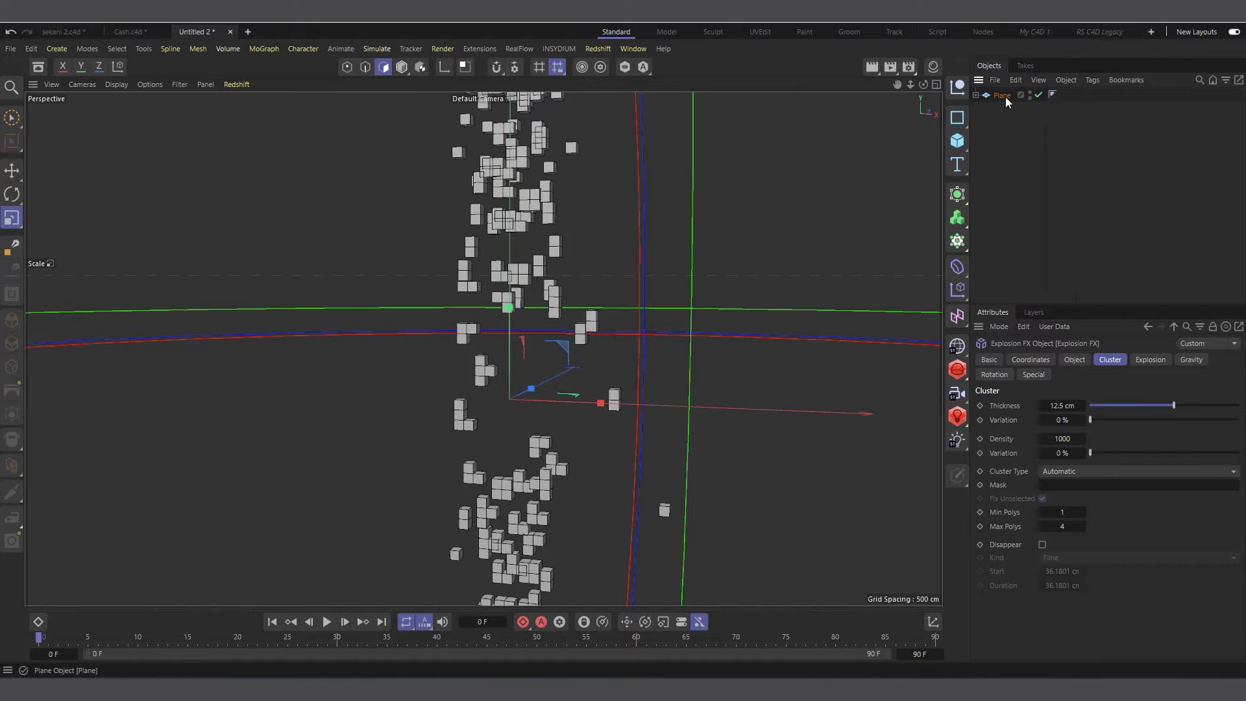
pyautogui.click(1003, 96)
pyautogui.click(975, 95)
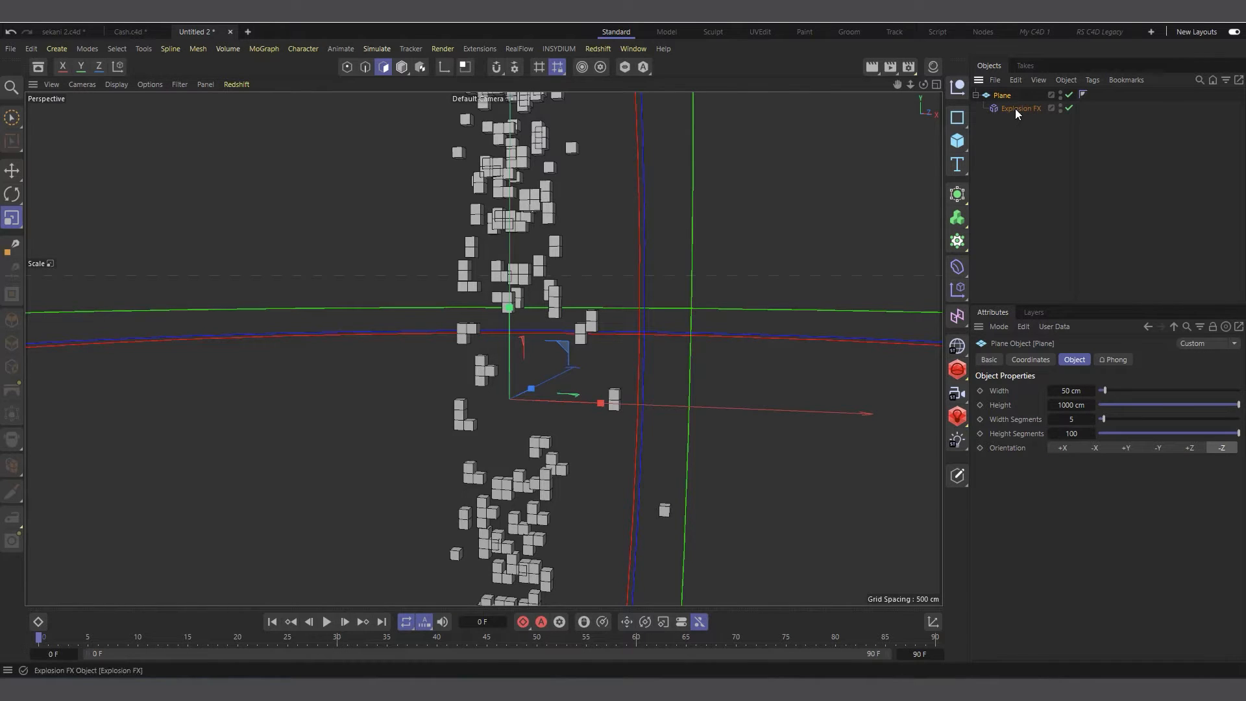
pyautogui.click(1016, 108)
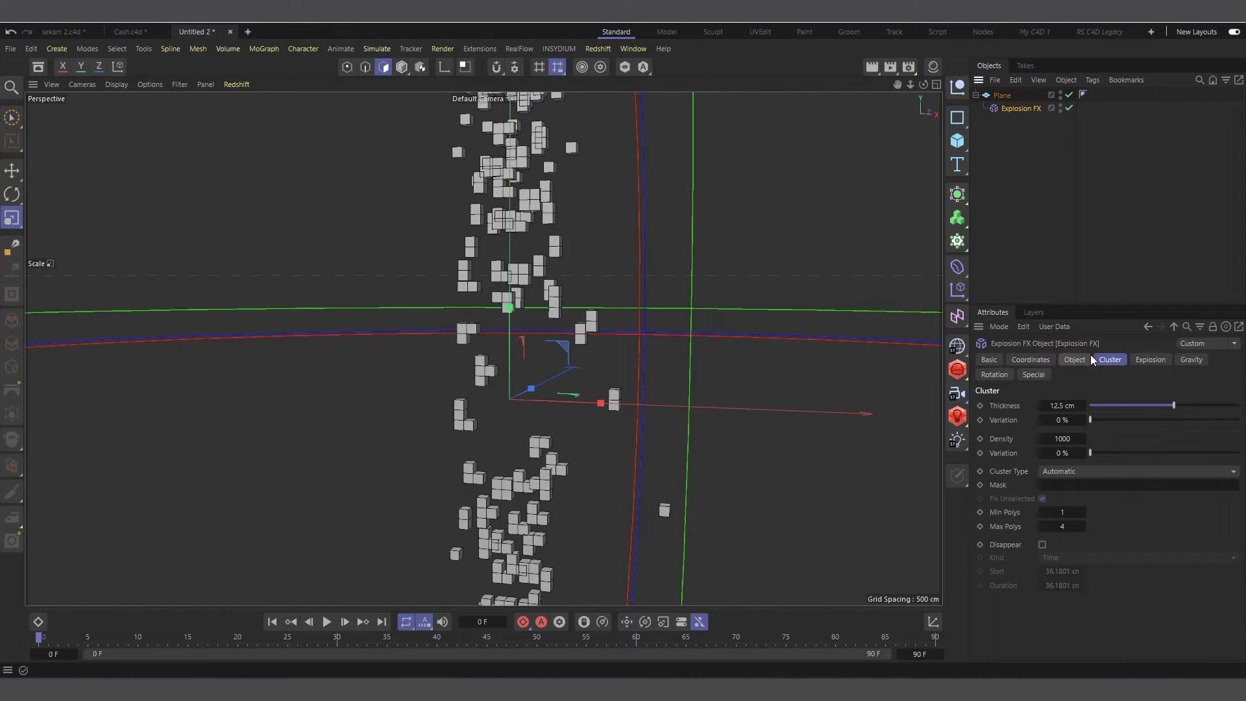
pyautogui.click(1144, 359)
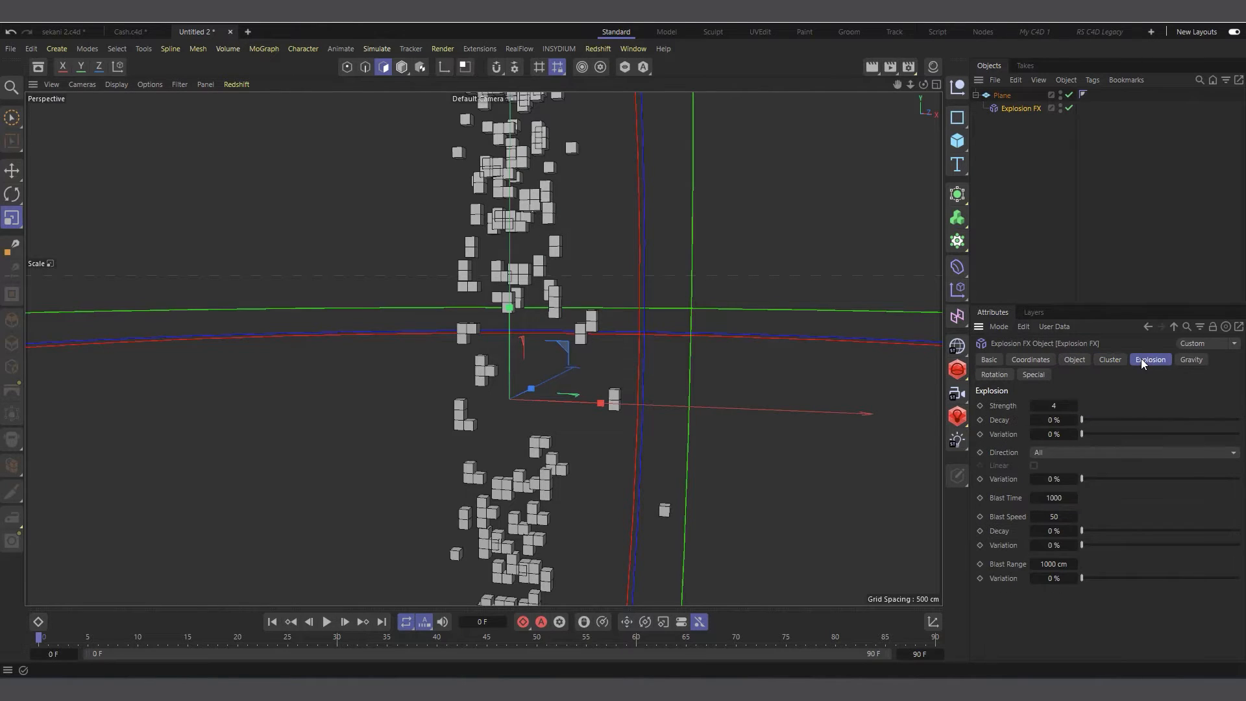
pyautogui.doubleClick(1057, 406)
pyautogui.write('0.1')
pyautogui.press('Return')
pyautogui.scroll(5, 513, 318)
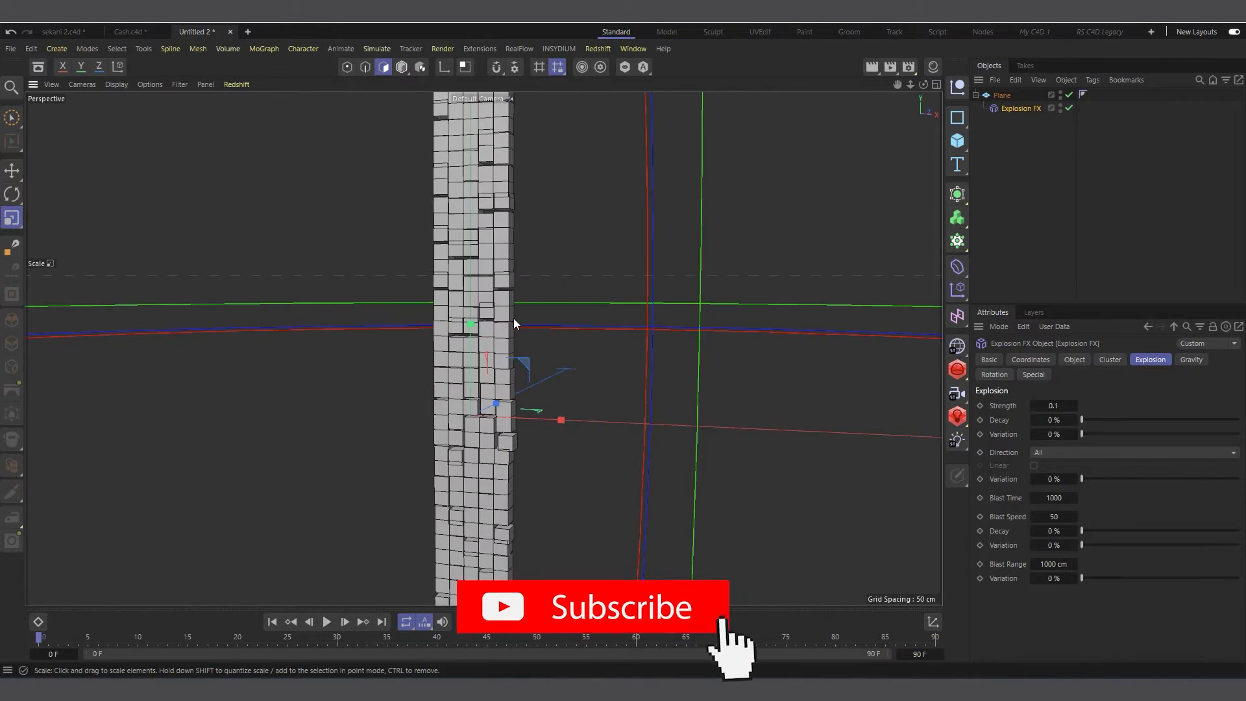
pyautogui.scroll(3, 468, 273)
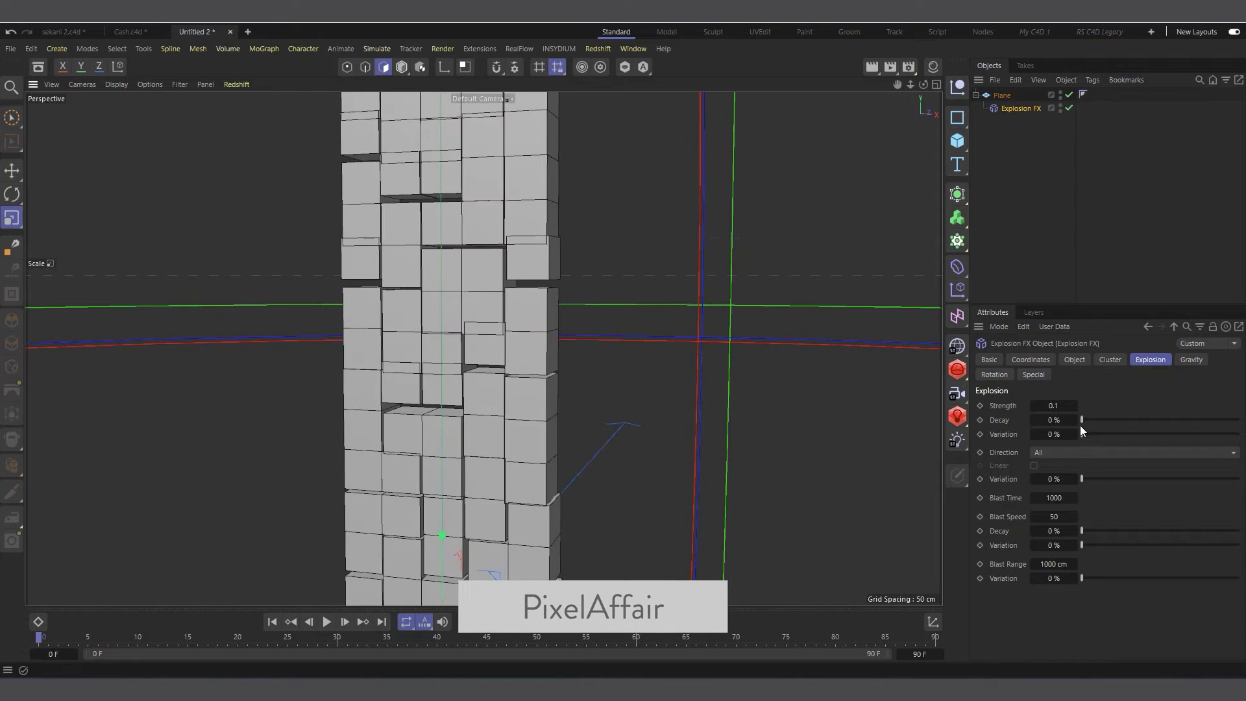
# Set the Explosion FX explosion strength to 0.001 so the clusters sit almost flush, and check the strip.
pyautogui.click(1056, 406)
pyautogui.write('0.001')
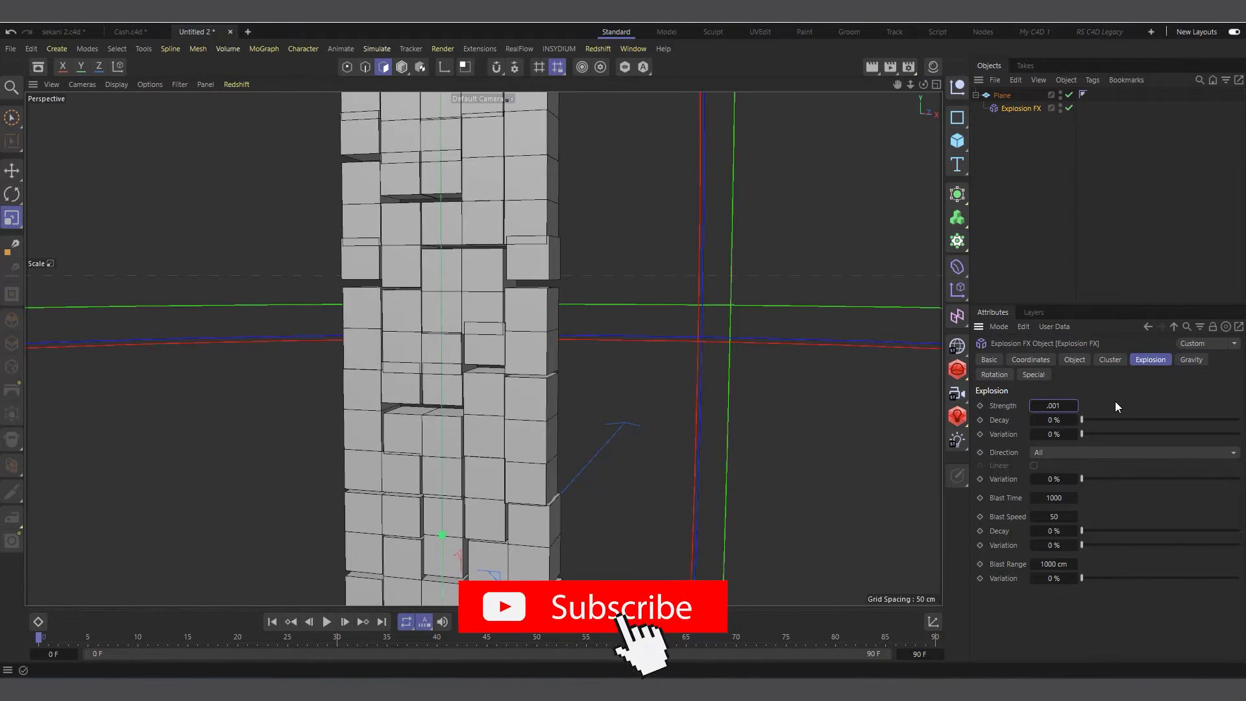
pyautogui.press('Return')
pyautogui.scroll(-8, 503, 351)
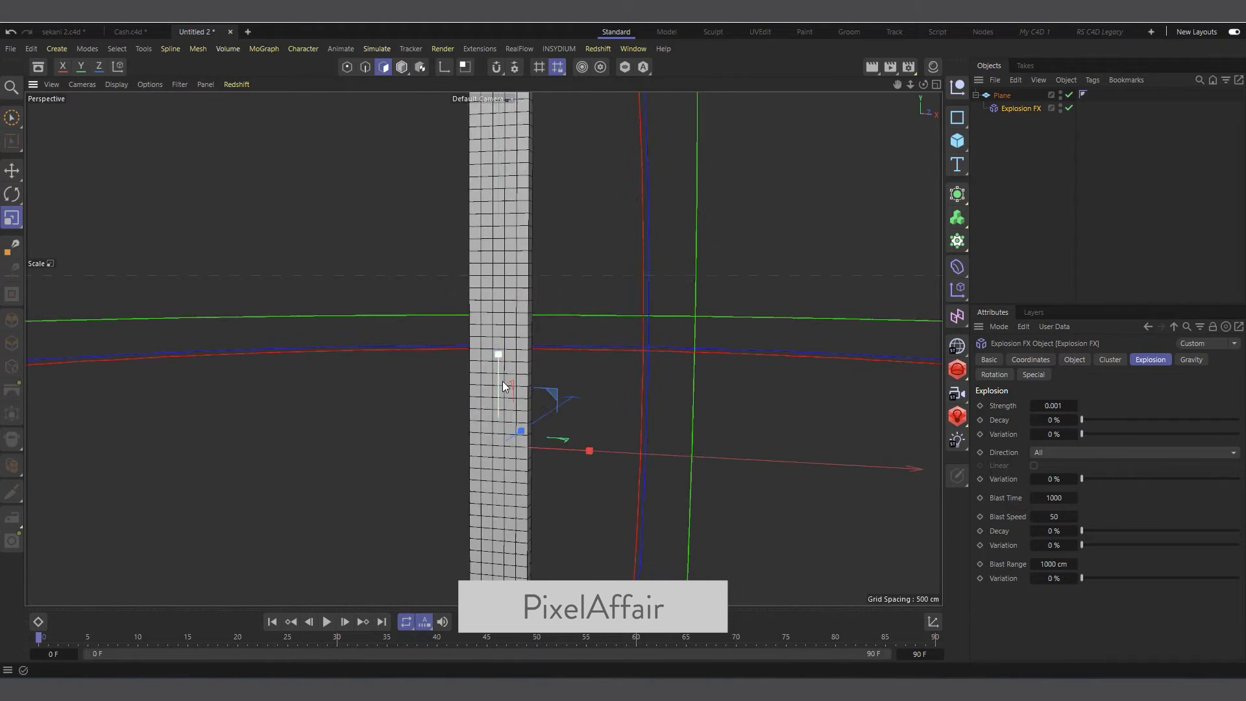
pyautogui.scroll(4, 504, 382)
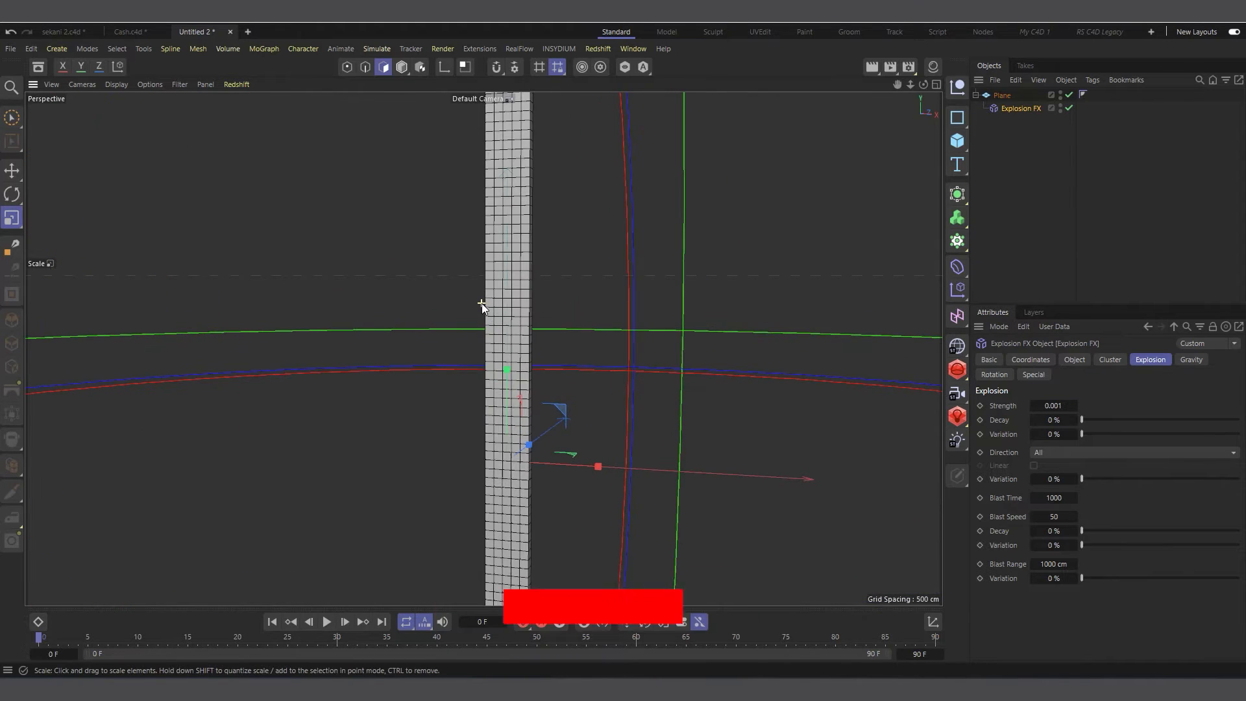
pyautogui.scroll(5, 519, 334)
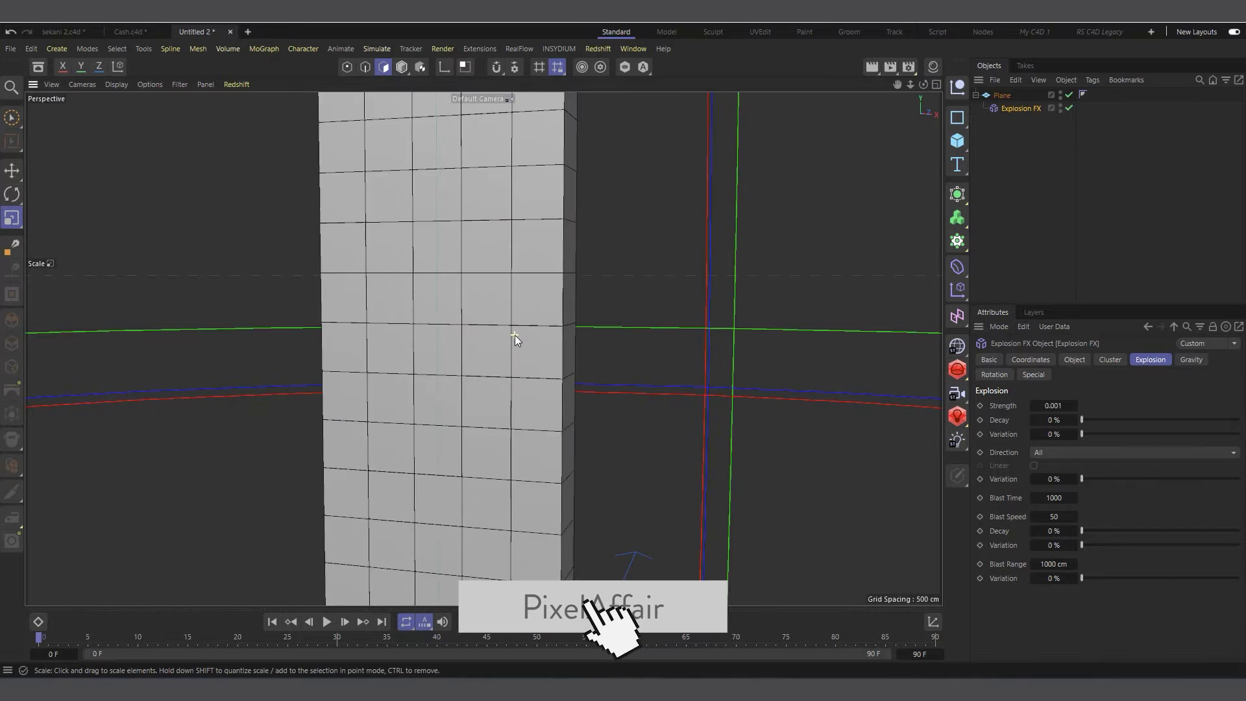
pyautogui.scroll(-6, 500, 344)
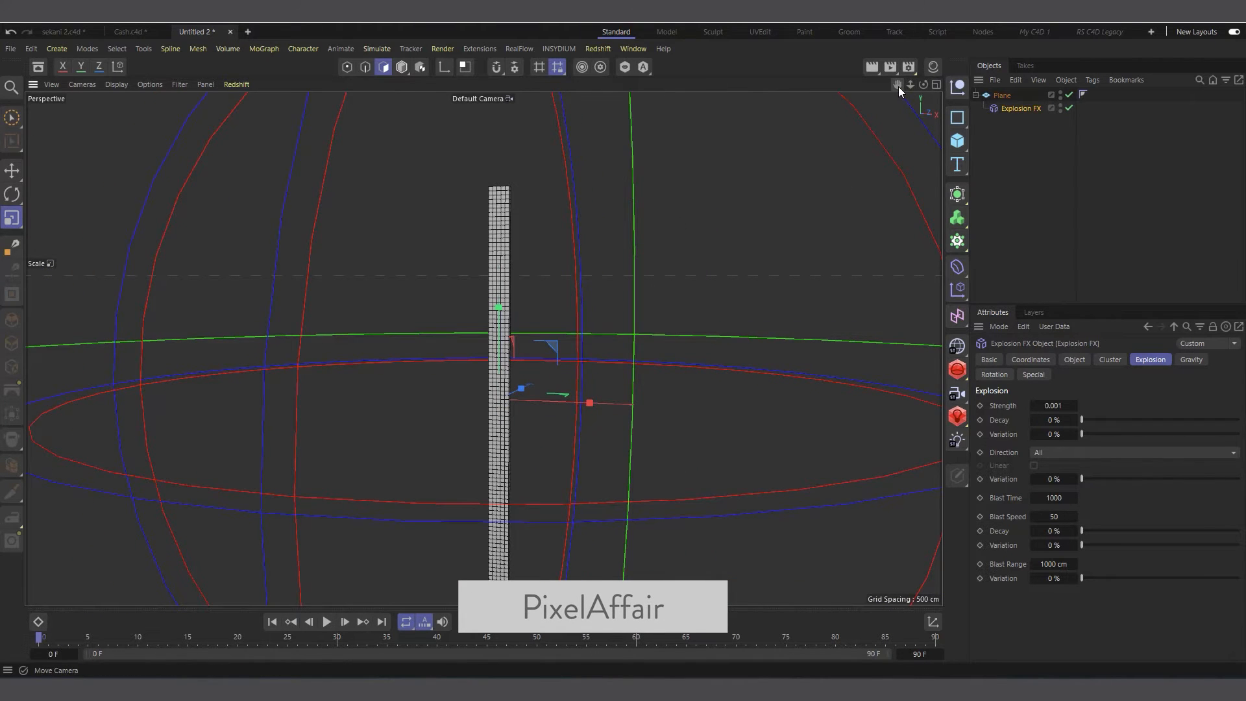
# Frame the whole strip and hide the Explosion FX guide spheres through the object's visibility setting.
pyautogui.moveTo(898, 85); pyautogui.dragTo(886, 52)
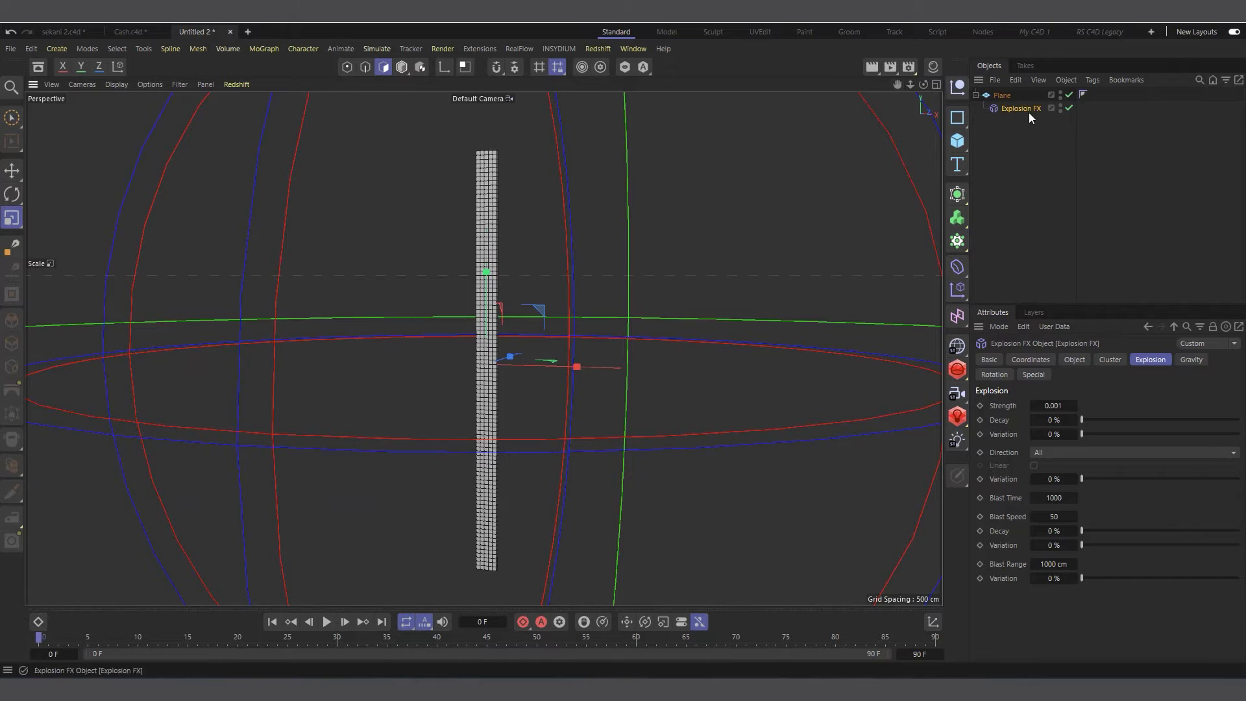
pyautogui.click(1061, 106)
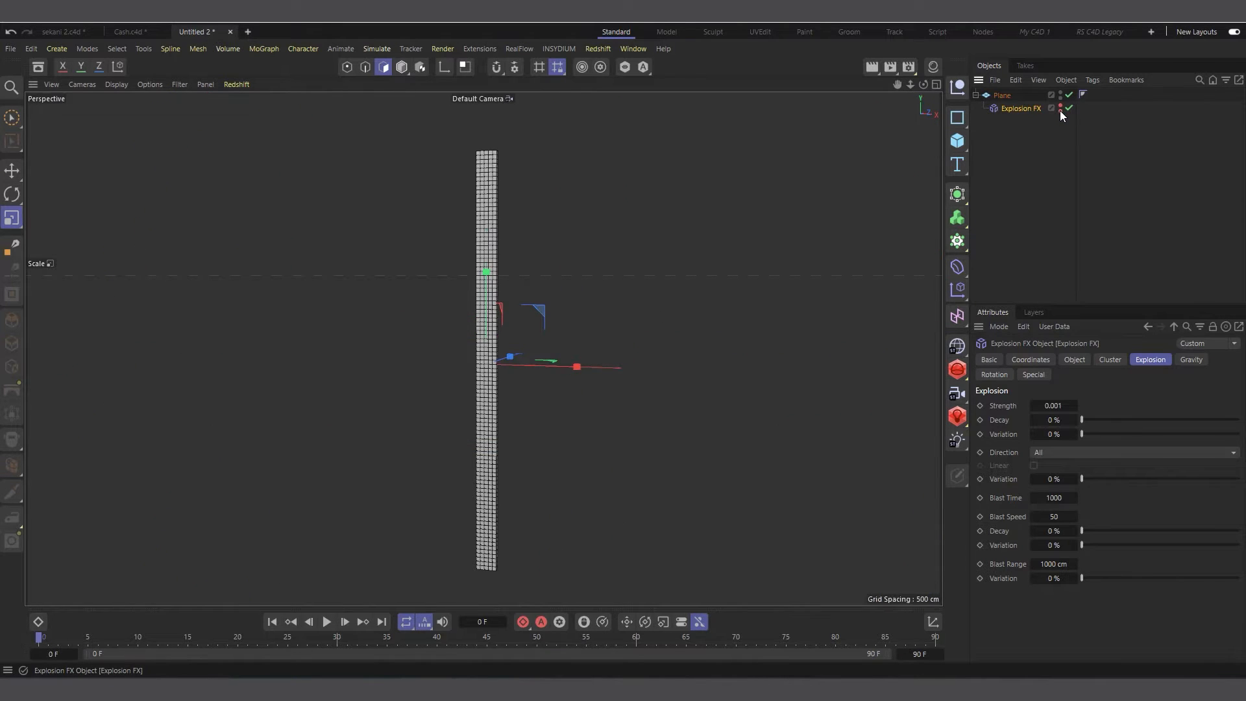
pyautogui.scroll(-2, 542, 290)
pyautogui.scroll(1, 503, 397)
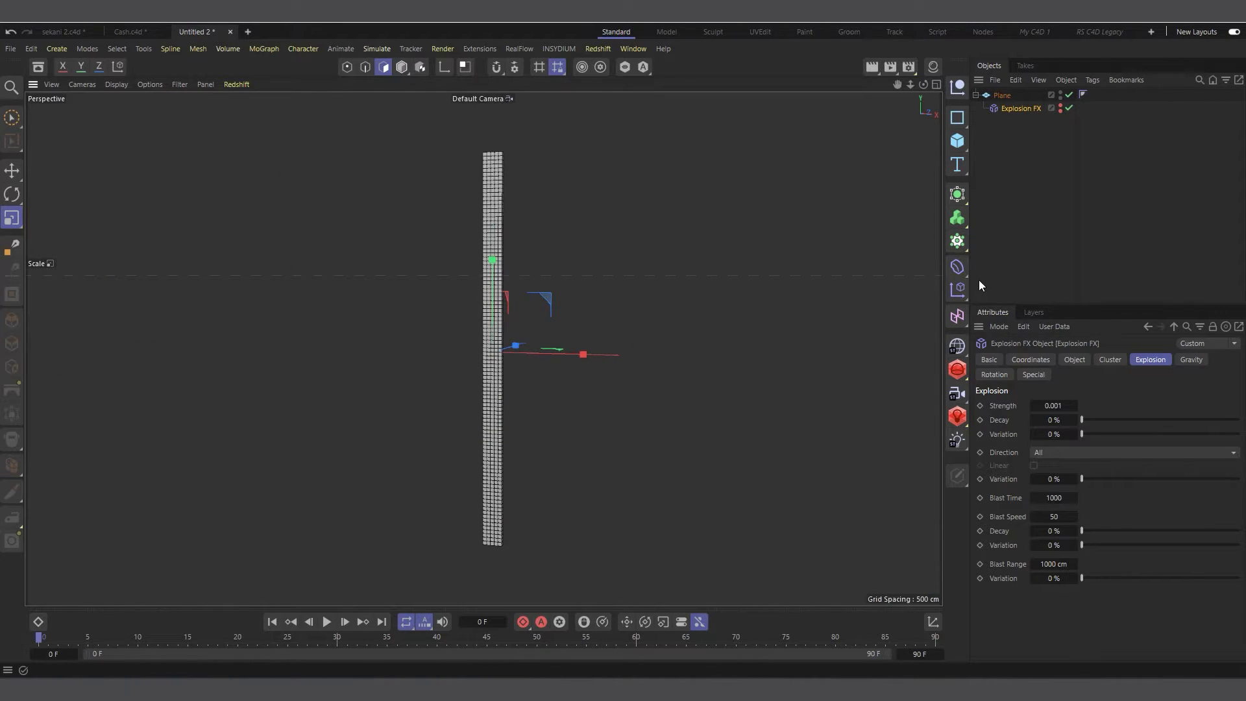
# Add a Voronoi Fracture object and make the Plane with its Explosion FX a child of it.
pyautogui.click(958, 241)
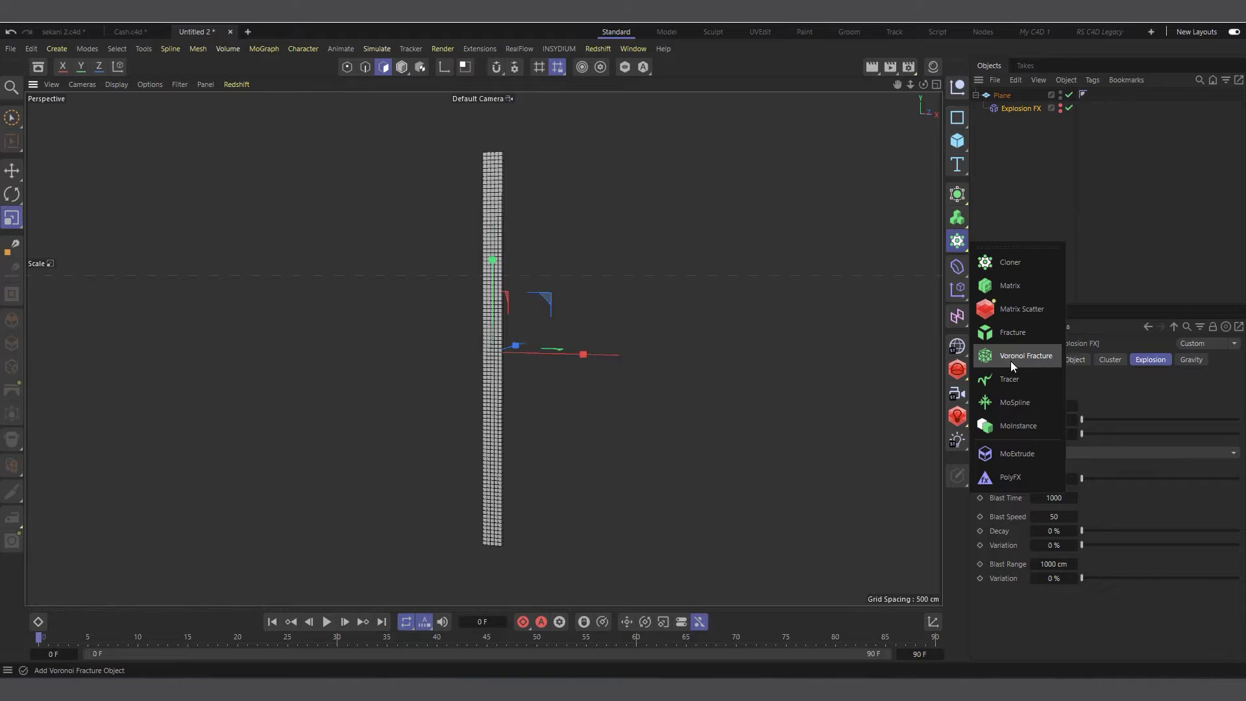
pyautogui.click(1029, 353)
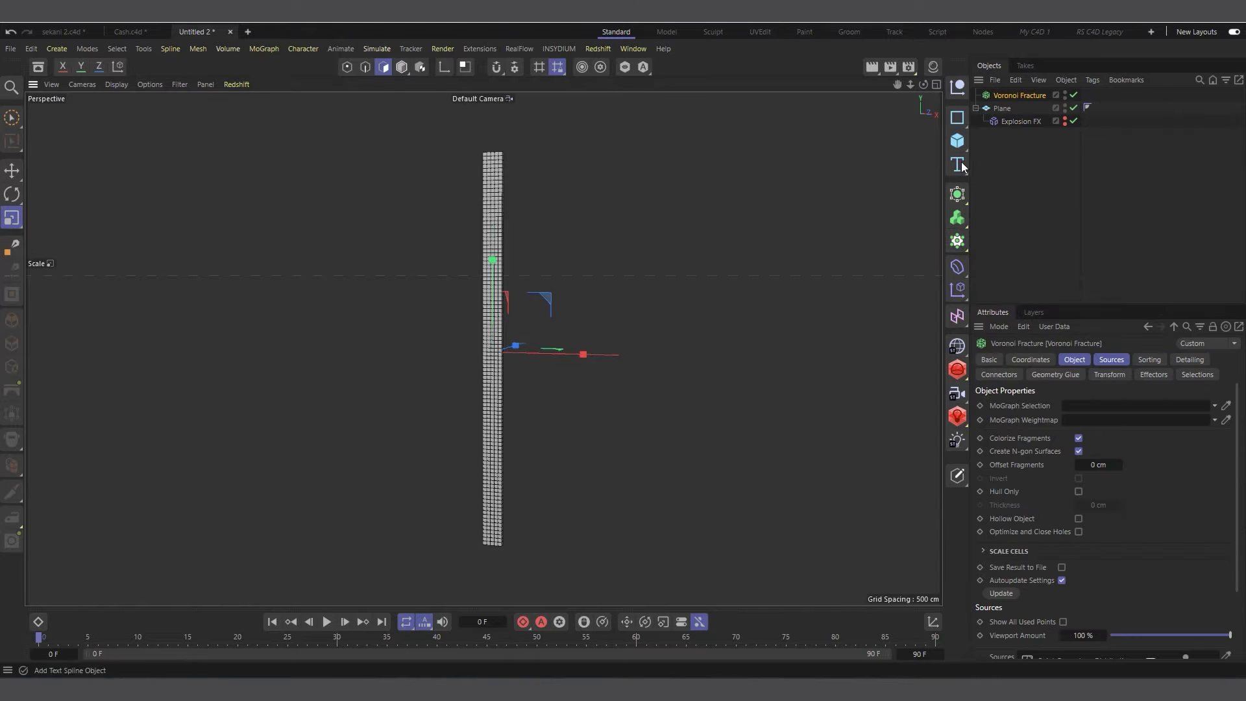
pyautogui.click(976, 107)
pyautogui.moveTo(1003, 110); pyautogui.dragTo(1012, 95)
pyautogui.scroll(5, 503, 345)
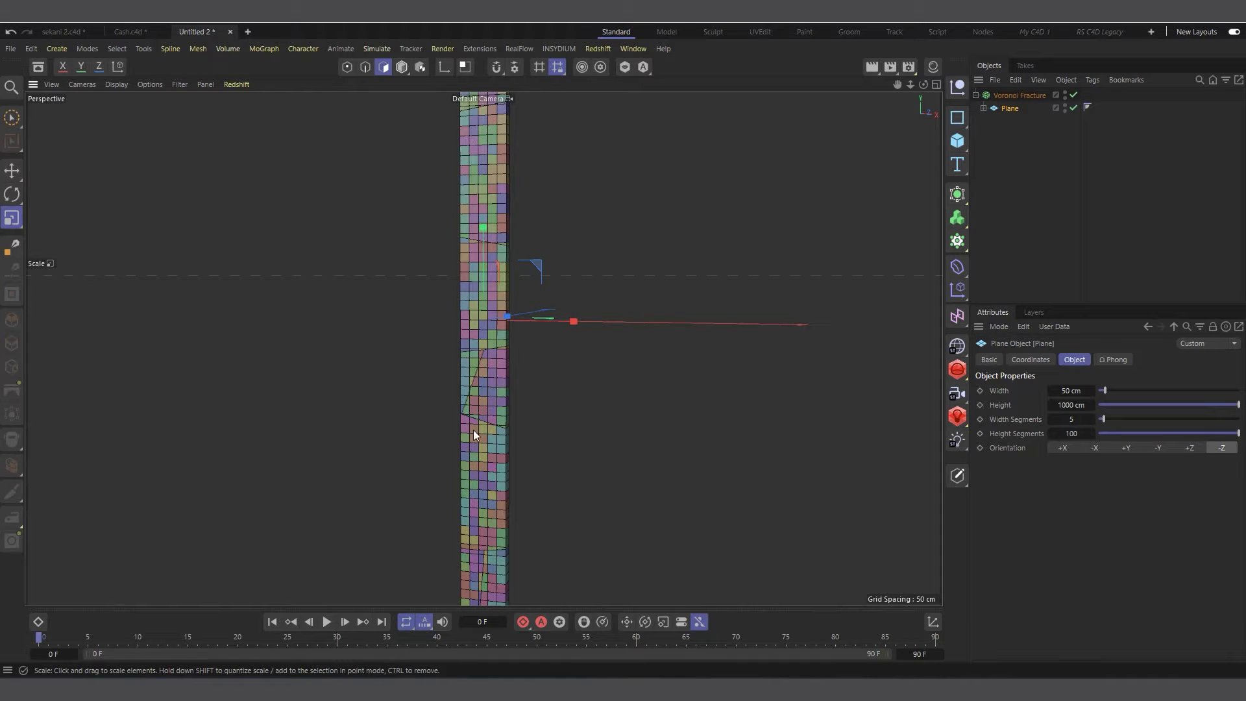
# Delete the Point Generator - Distribution source from the Voronoi Fracture so only the existing clusters are separated.
pyautogui.click(1025, 94)
pyautogui.click(1118, 359)
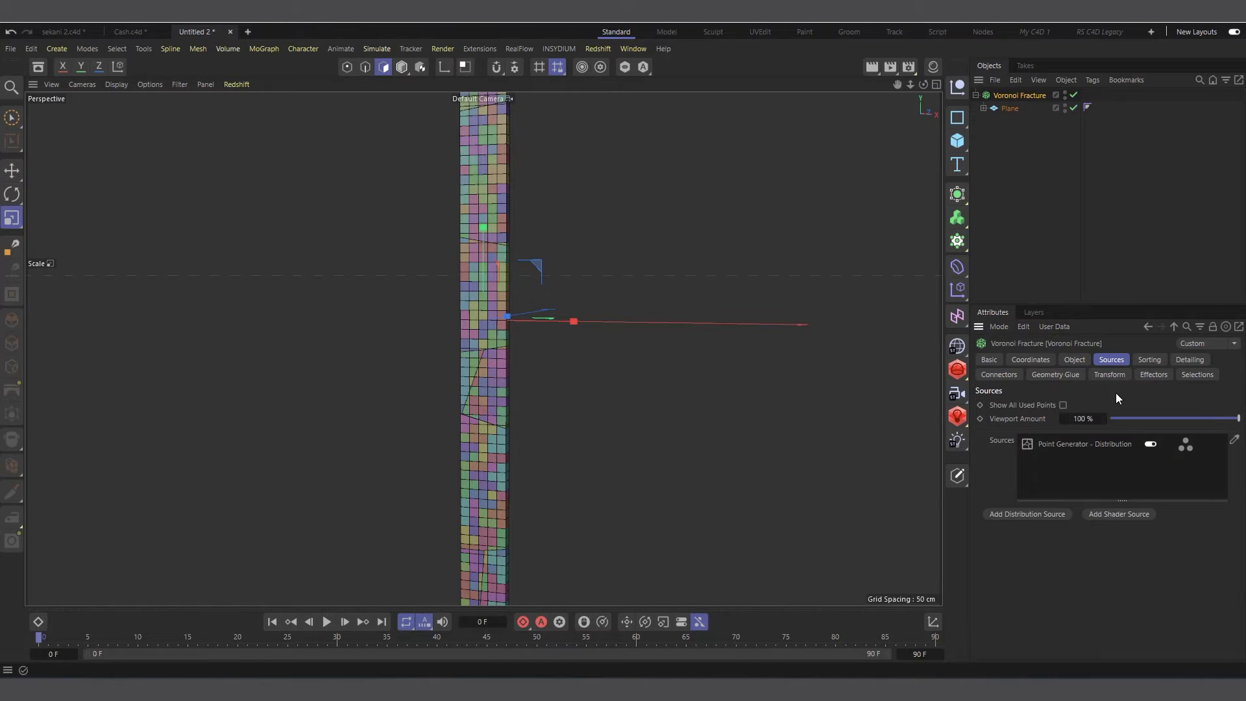
pyautogui.click(1090, 448)
pyautogui.press('Delete')
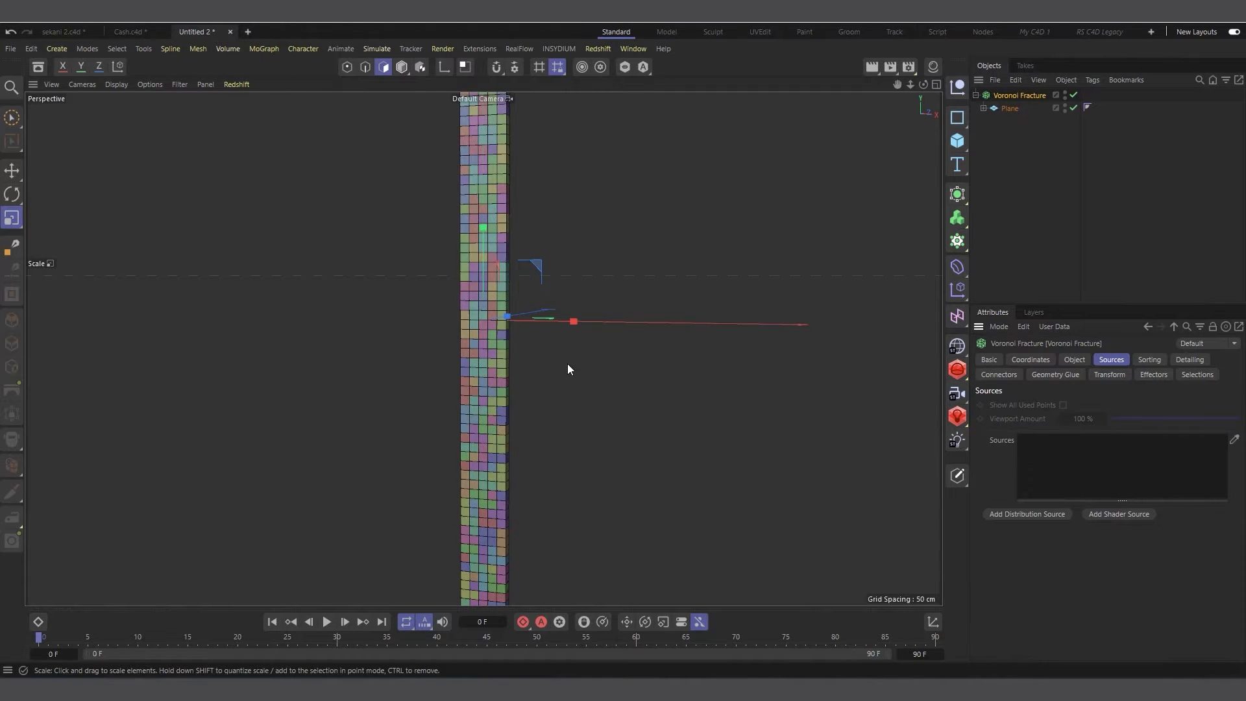
pyautogui.scroll(4, 455, 373)
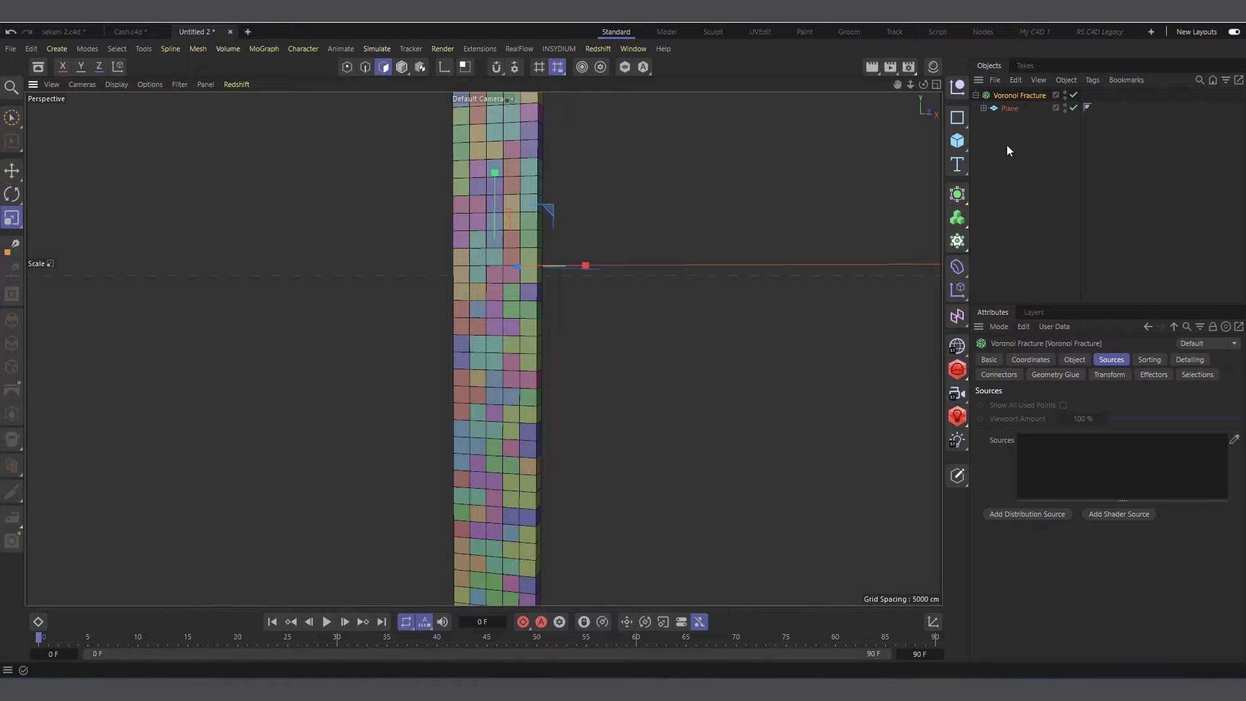
# Try a Random effector on the Voronoi Fracture to scatter the clusters, and delete the effector.
pyautogui.click(983, 109)
pyautogui.click(1029, 122)
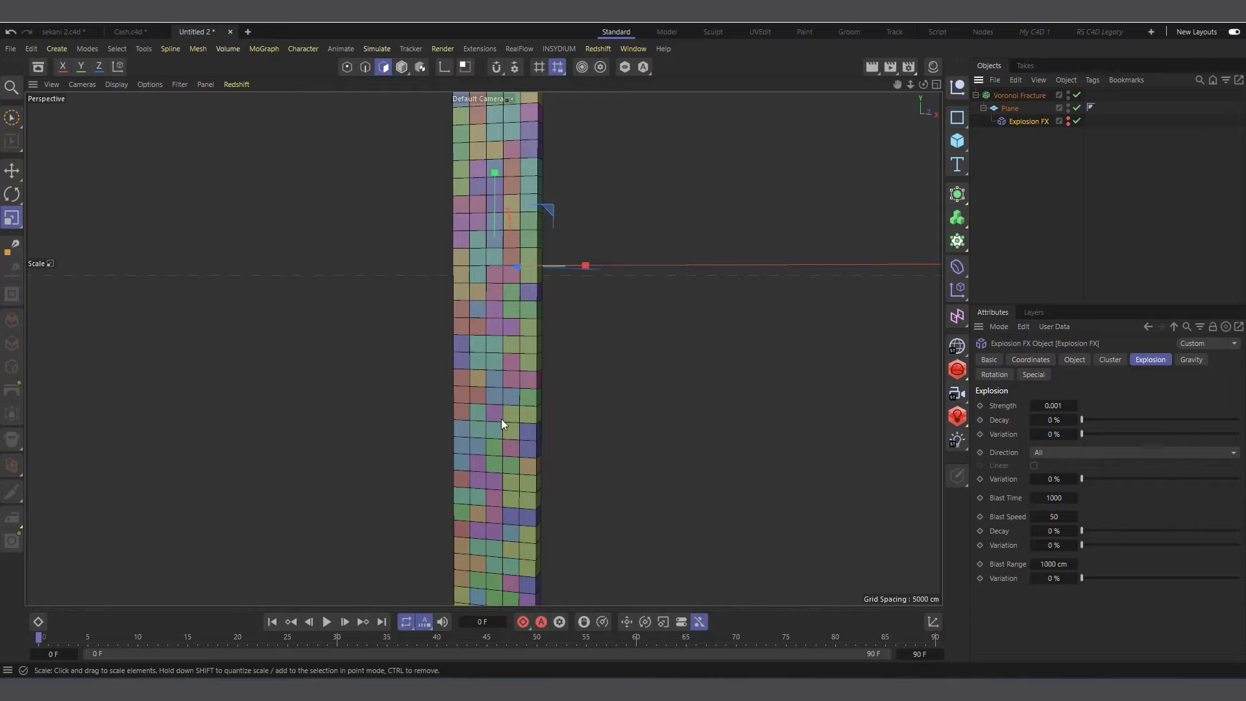
pyautogui.scroll(-3, 822, 291)
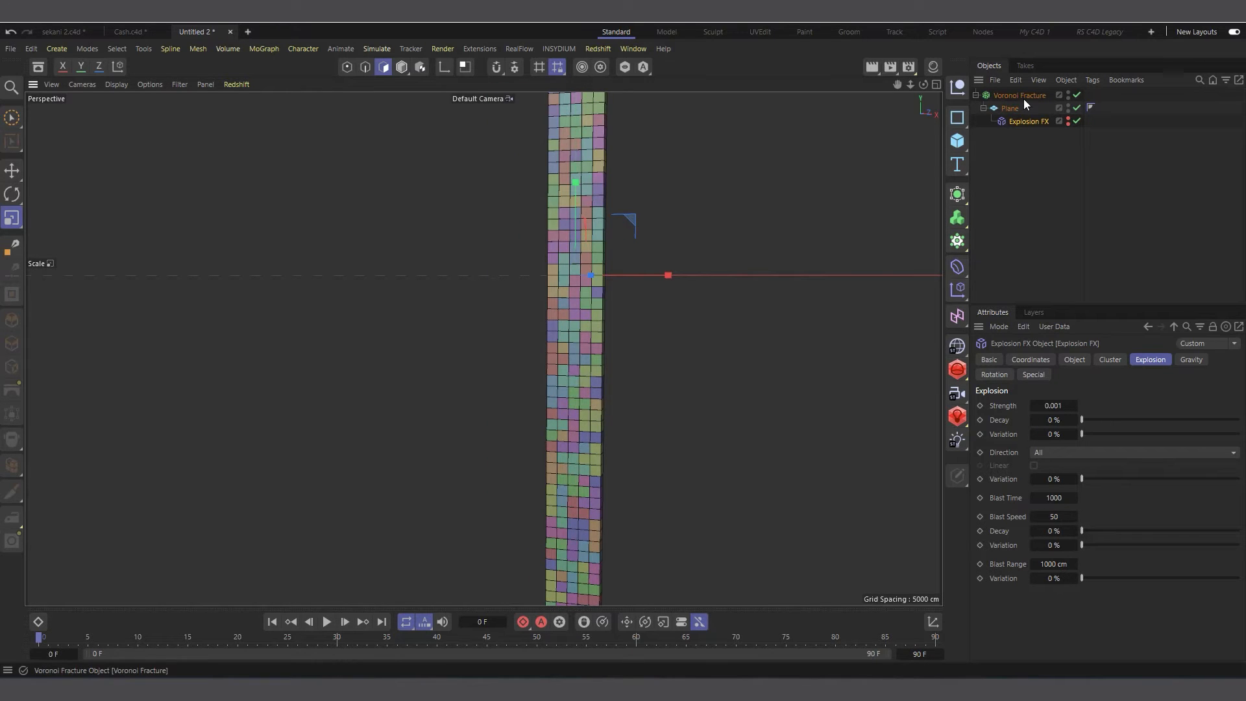
pyautogui.click(1023, 96)
pyautogui.click(958, 291)
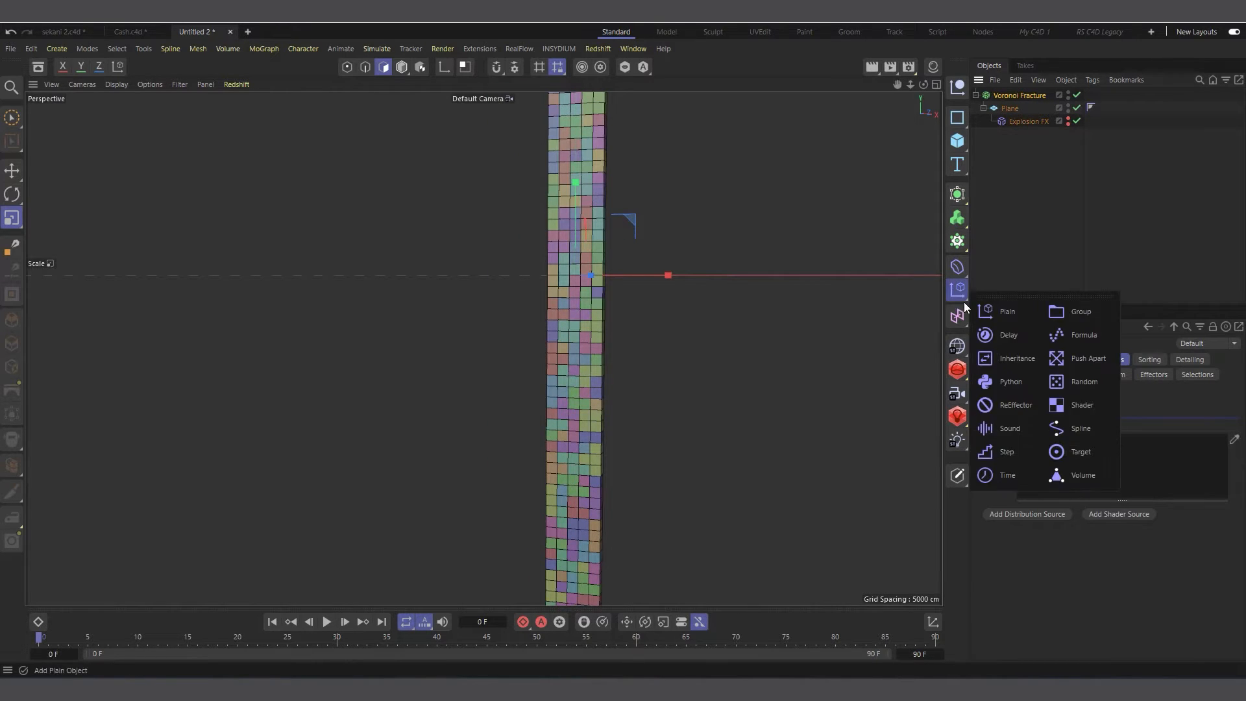
pyautogui.click(1089, 381)
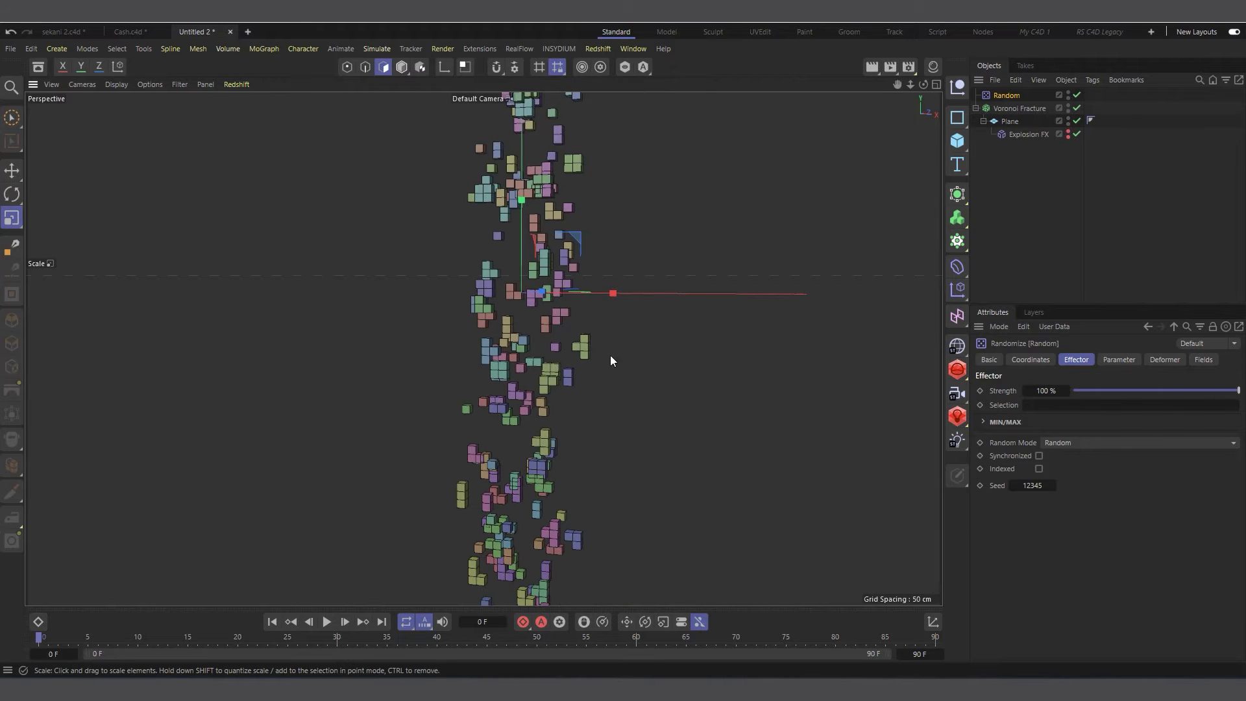
pyautogui.moveTo(924, 84)
pyautogui.mouseDown()
pyautogui.moveTo(779, 73)
pyautogui.moveTo(883, 108)
pyautogui.moveTo(928, 100)
pyautogui.mouseUp()
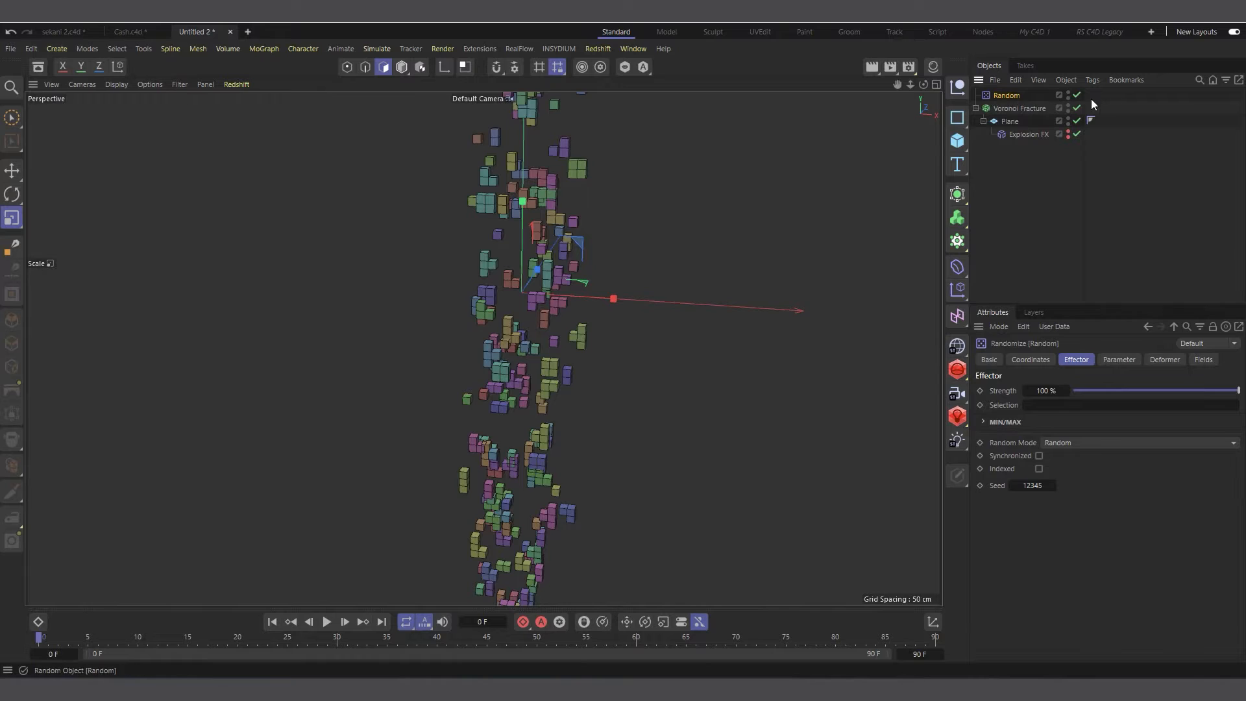
pyautogui.press('Delete')
pyautogui.click(976, 95)
# Add a Subdivision Surface and place the Voronoi Fracture inside it to round the cluster pieces.
pyautogui.scroll(2, 557, 301)
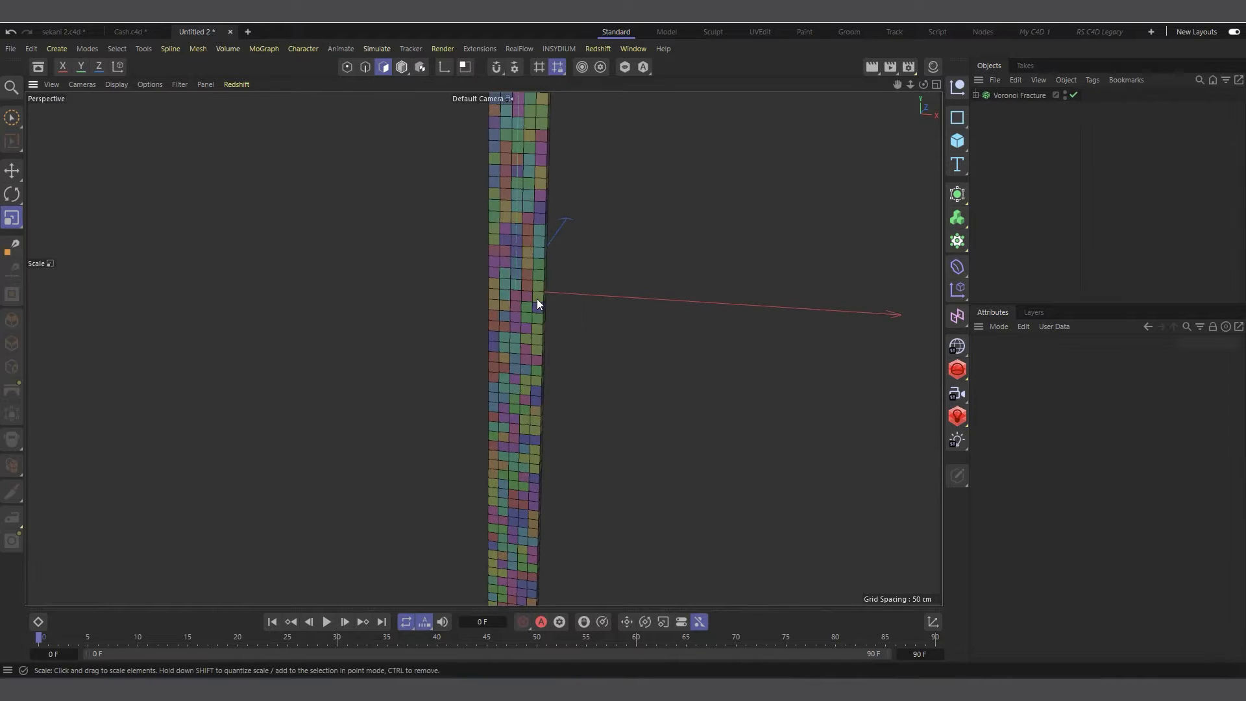
pyautogui.click(955, 200)
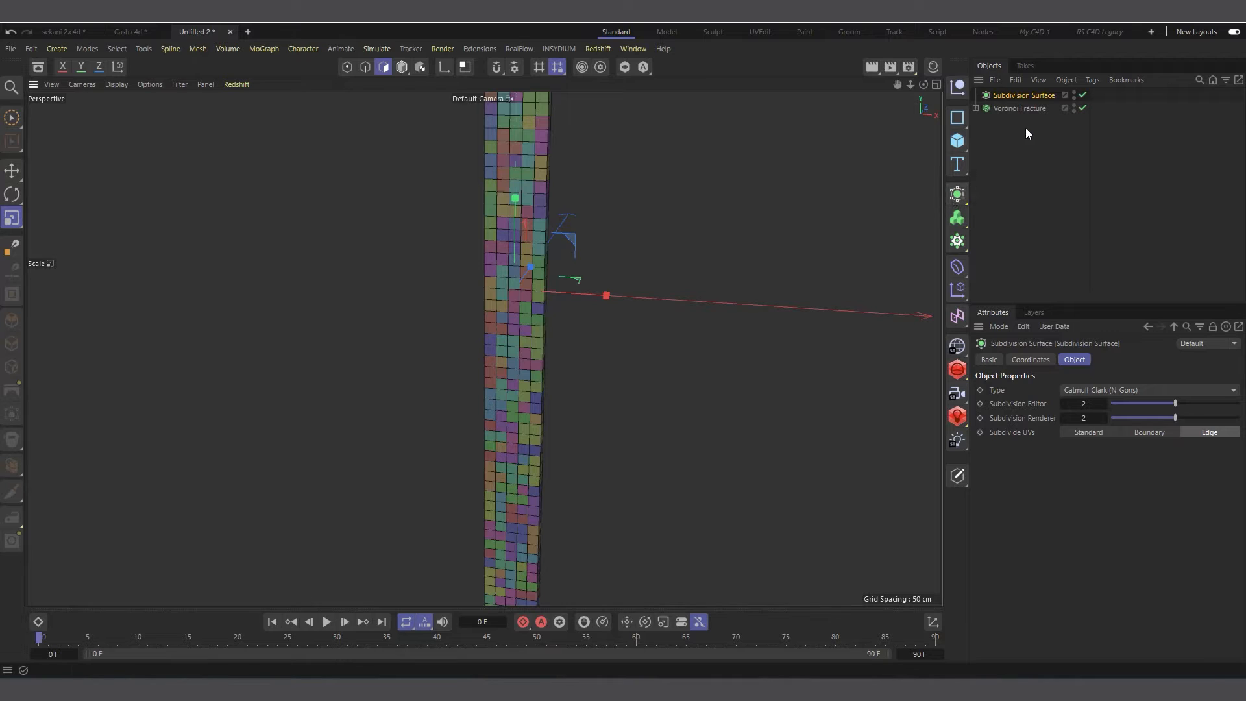
pyautogui.moveTo(1013, 108)
pyautogui.mouseDown()
pyautogui.moveTo(1023, 91)
pyautogui.moveTo(1012, 115)
pyautogui.mouseUp()
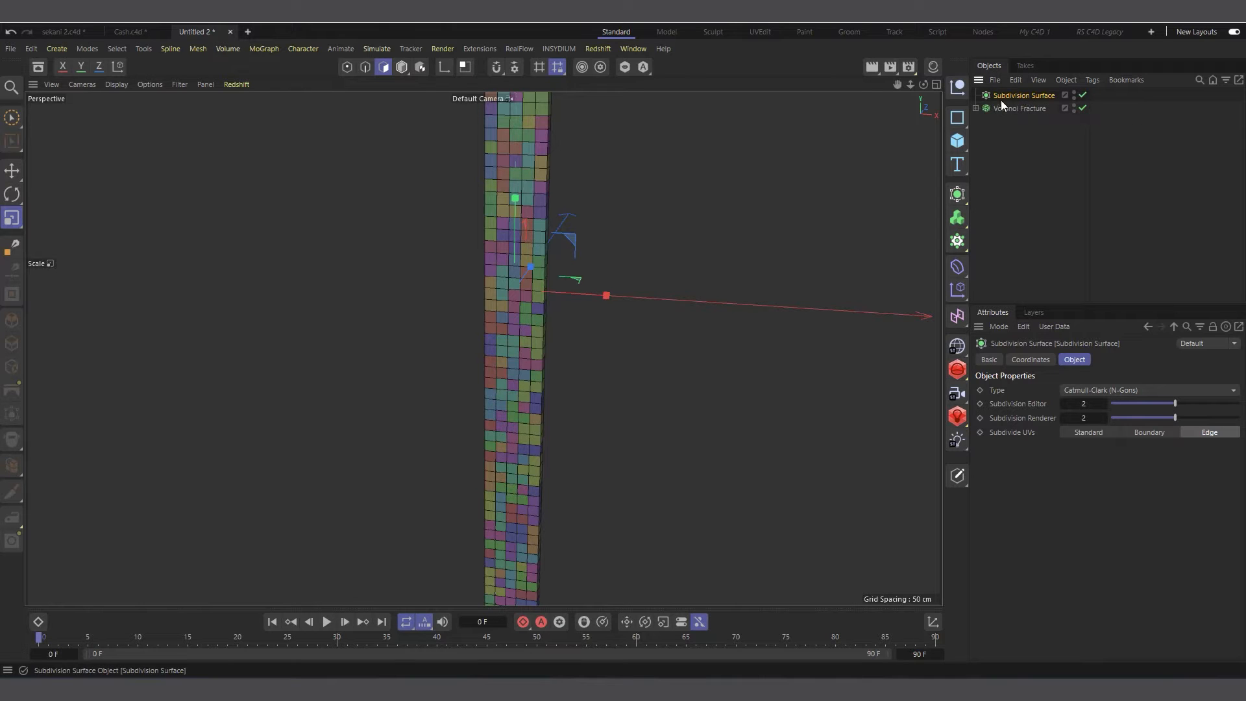
pyautogui.moveTo(1023, 107); pyautogui.dragTo(1038, 91)
pyautogui.scroll(5, 542, 276)
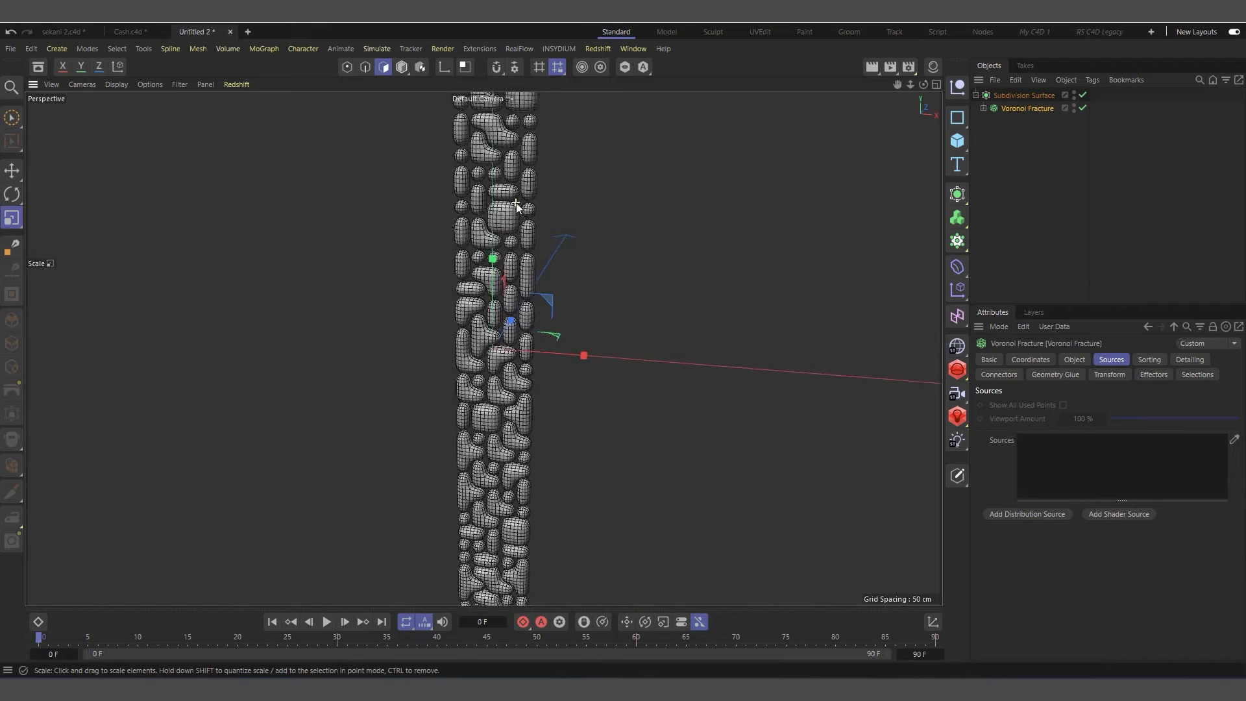
pyautogui.scroll(-8, 488, 278)
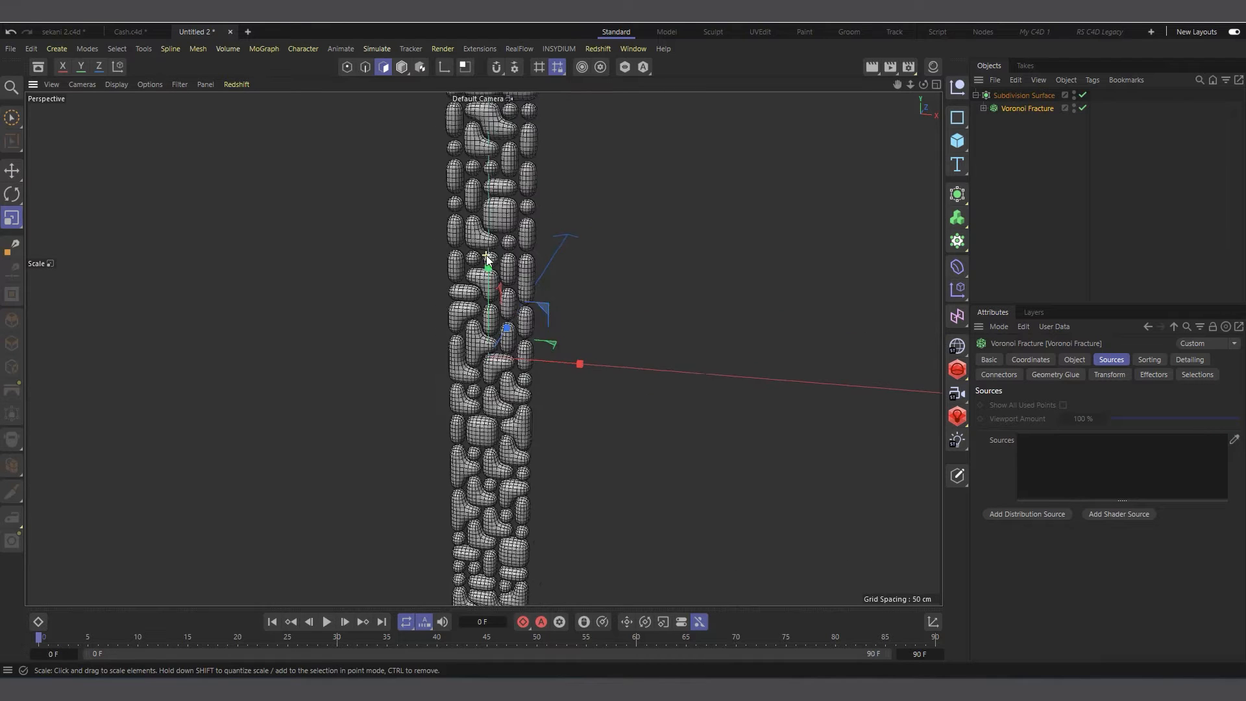
# Disable the Subdivision Surface and the Voronoi Fracture to expose the plain gridded strip.
pyautogui.scroll(7, 491, 285)
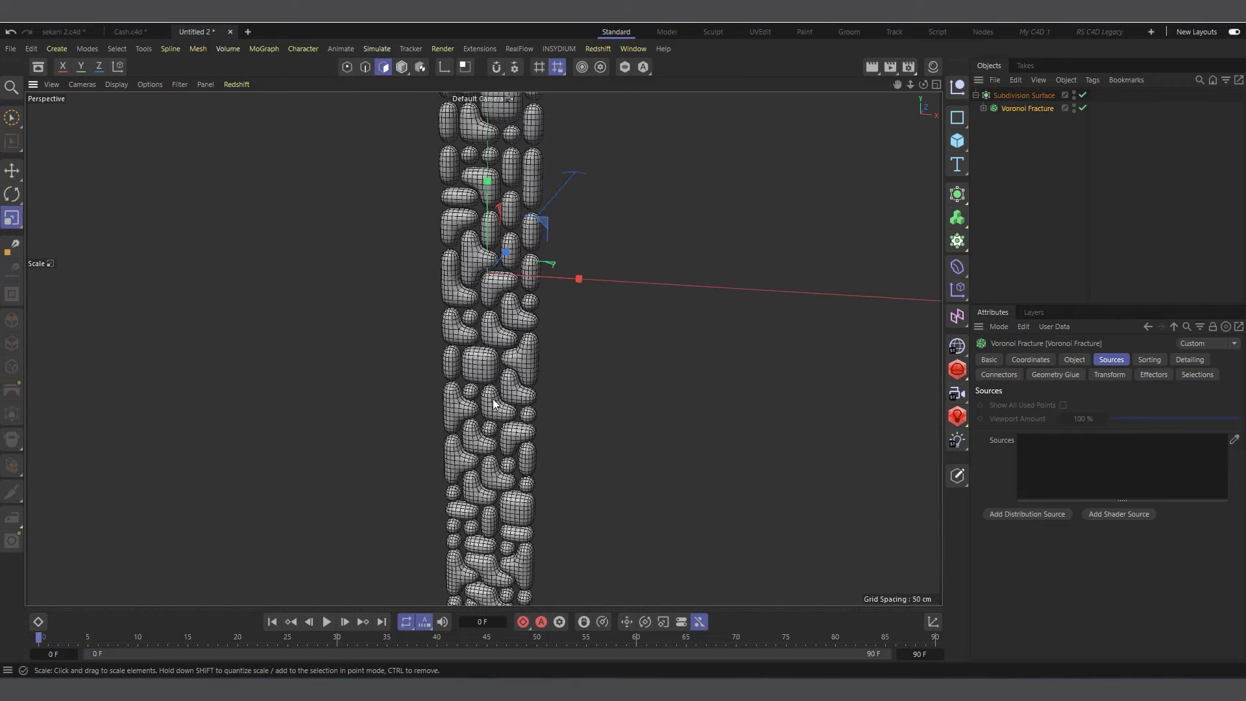
pyautogui.scroll(2, 470, 410)
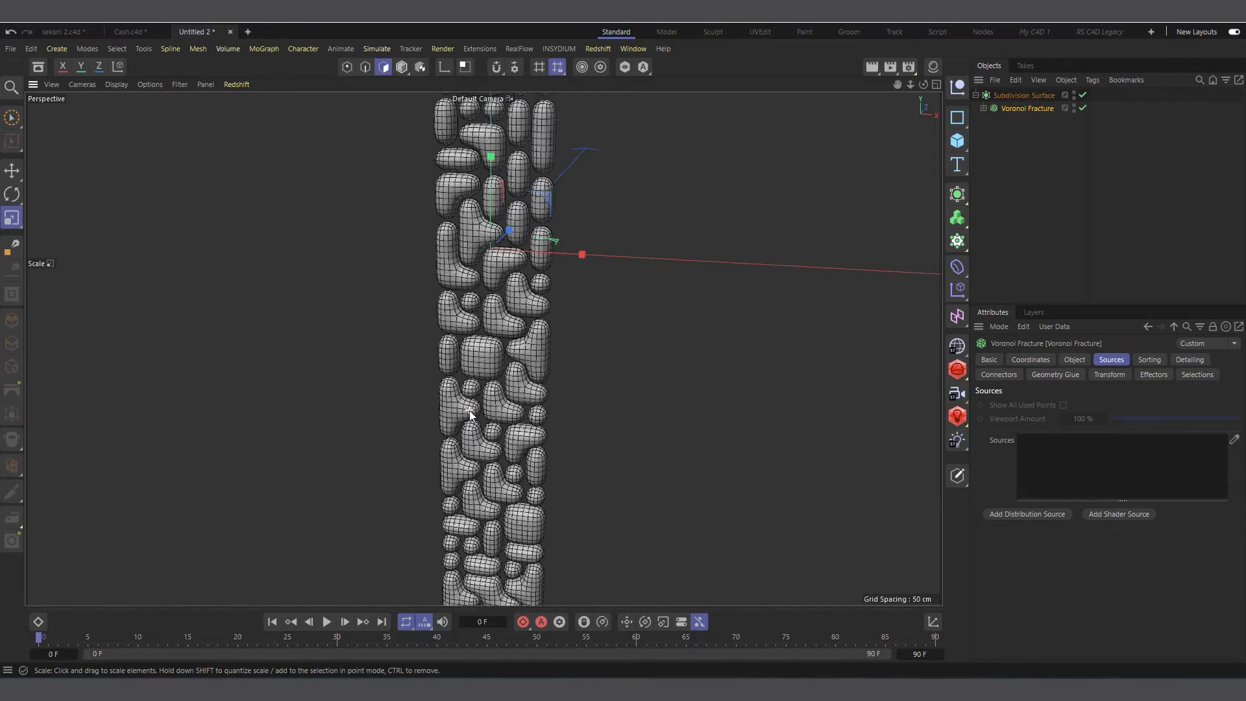
pyautogui.click(985, 108)
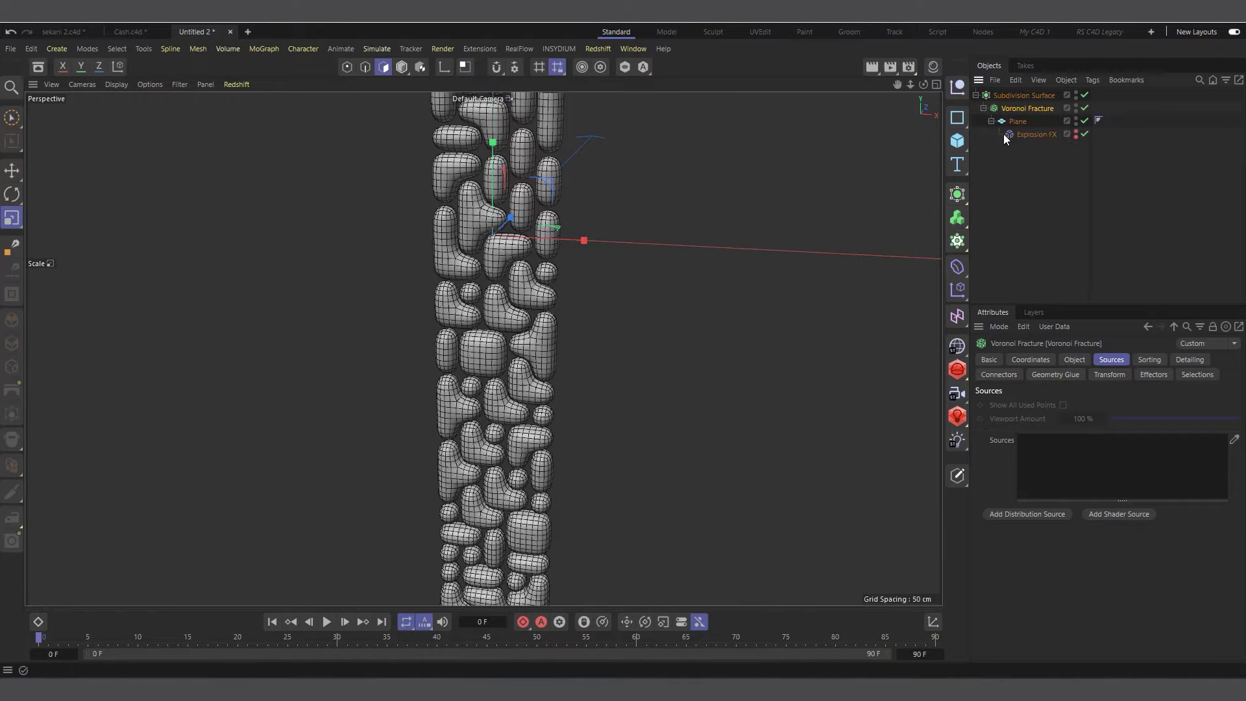
pyautogui.click(1082, 95)
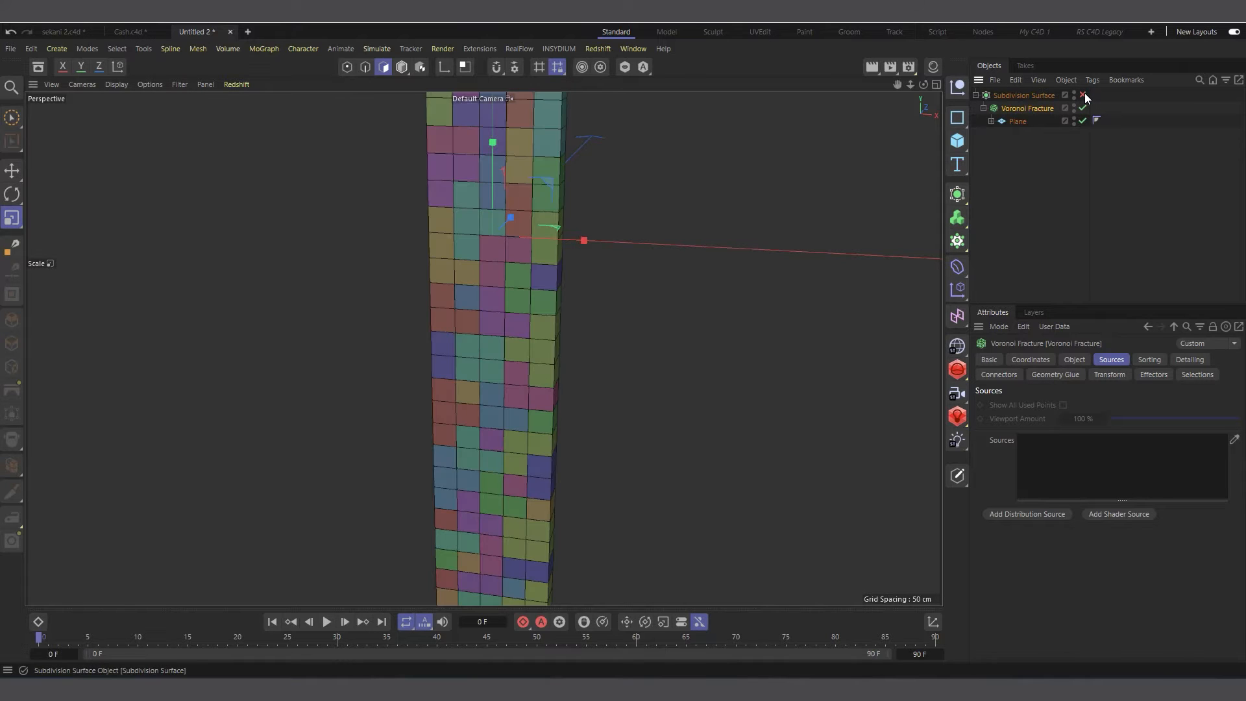
pyautogui.click(1083, 107)
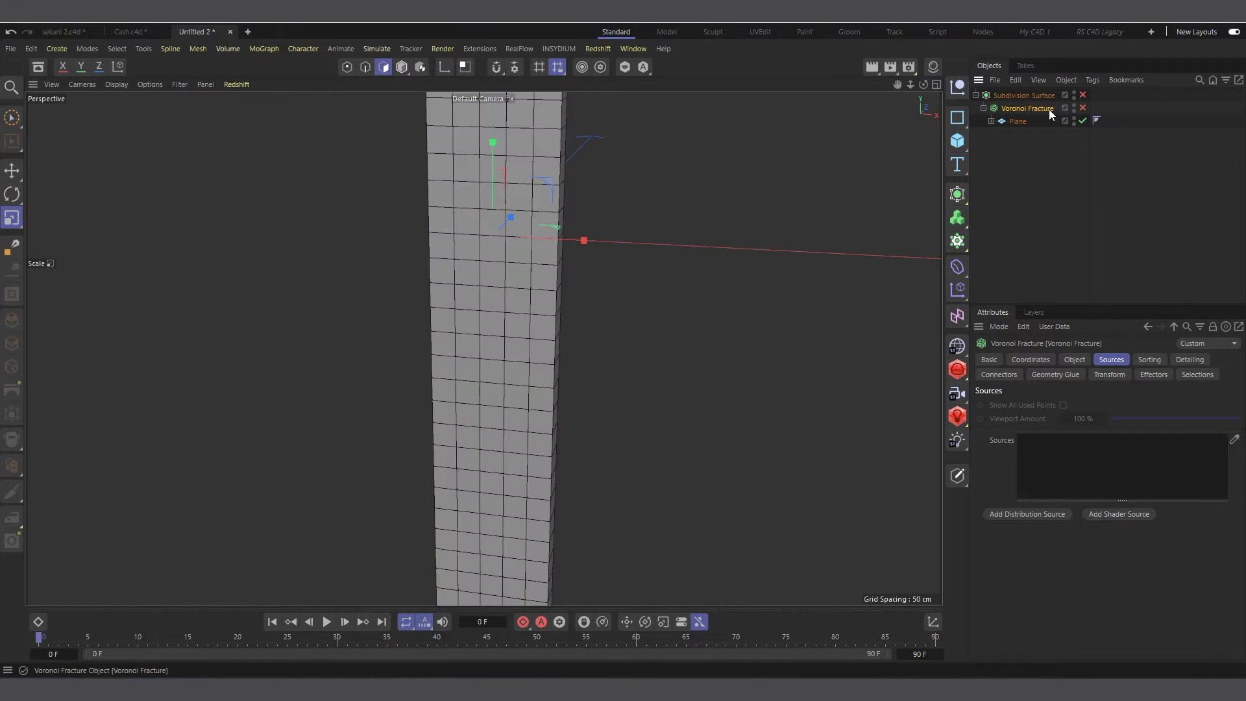
pyautogui.scroll(-1, 501, 329)
pyautogui.moveTo(924, 85); pyautogui.dragTo(896, 55)
pyautogui.scroll(2, 525, 357)
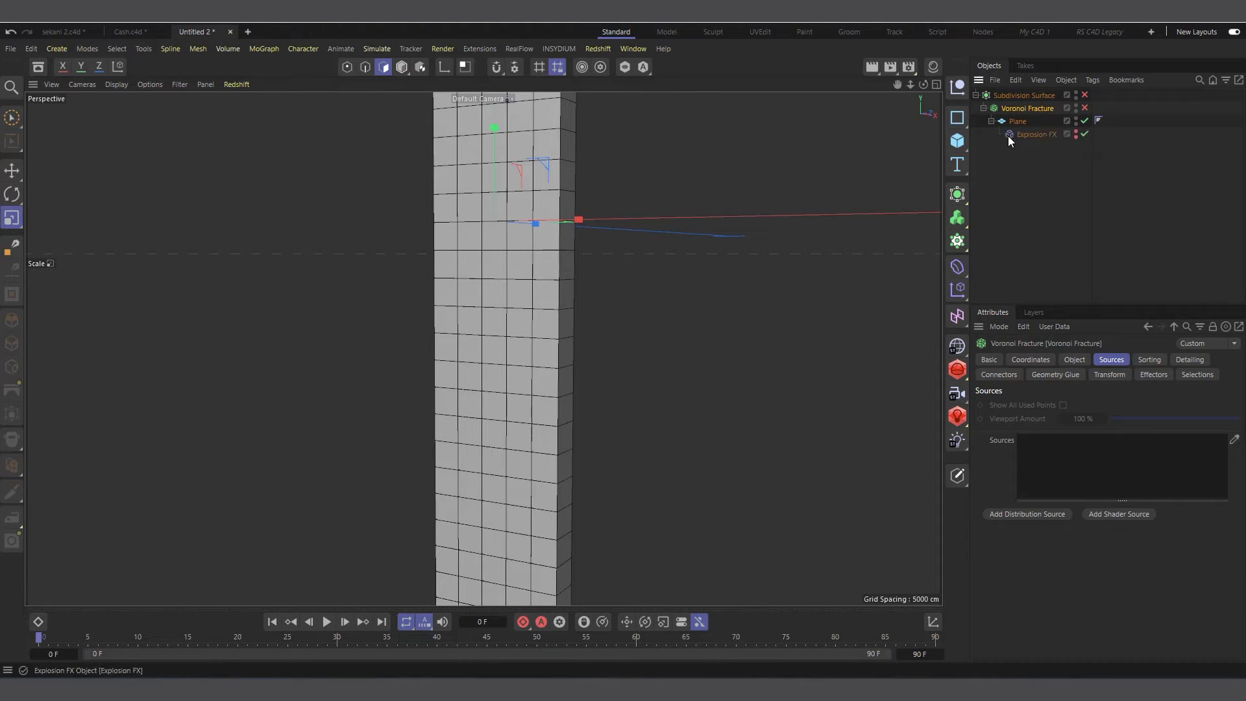
pyautogui.click(991, 122)
pyautogui.click(992, 121)
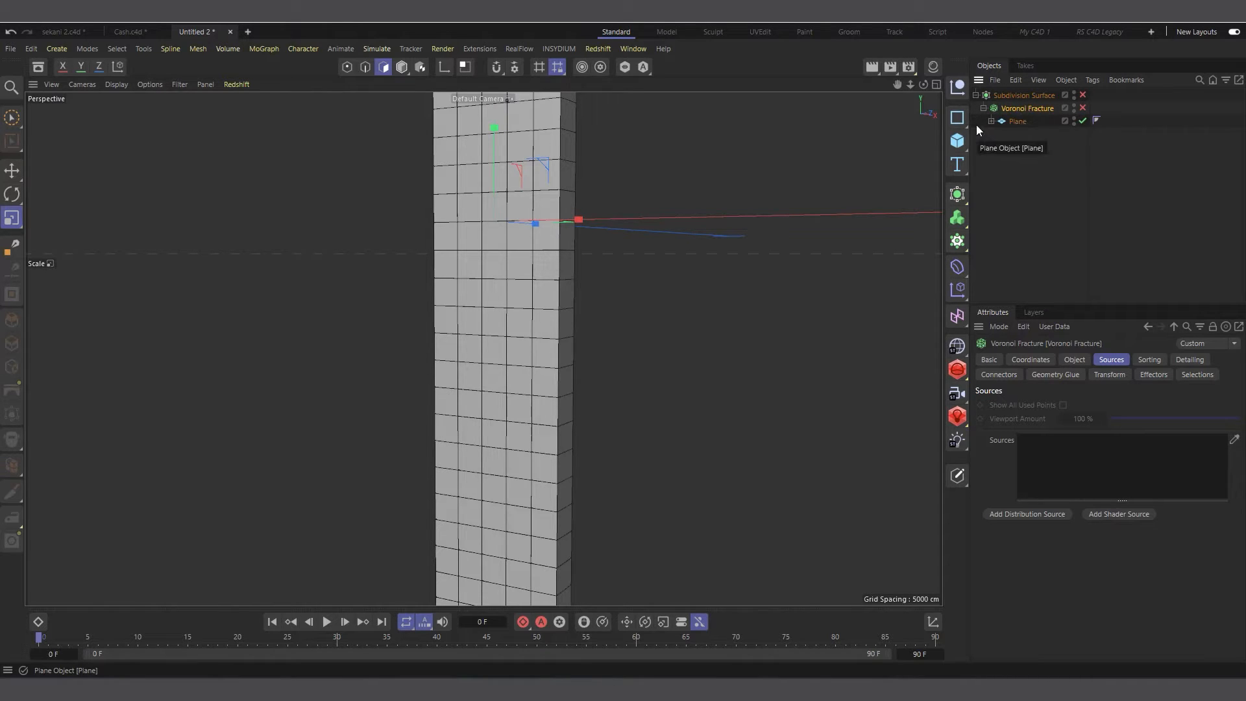
# Set the Plane's Explosion FX cluster Min Polys to 3 and re-enable the Voronoi Fracture.
pyautogui.click(991, 122)
pyautogui.click(1023, 138)
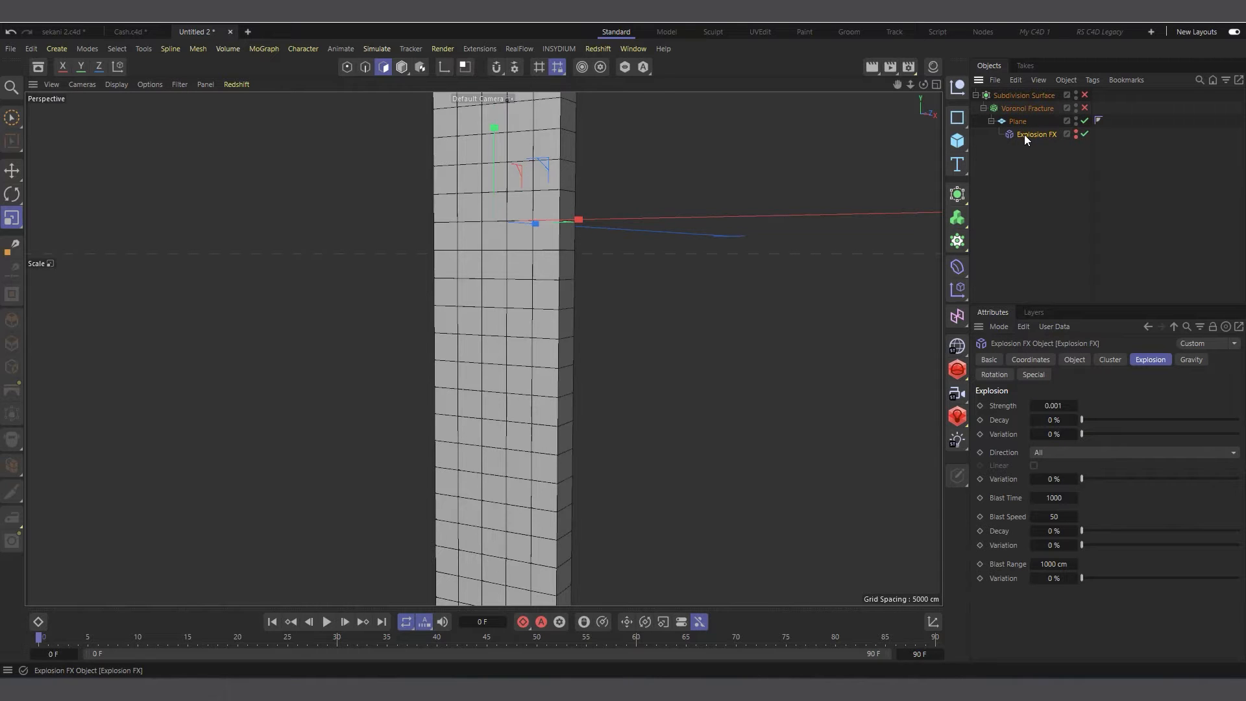
pyautogui.click(1111, 360)
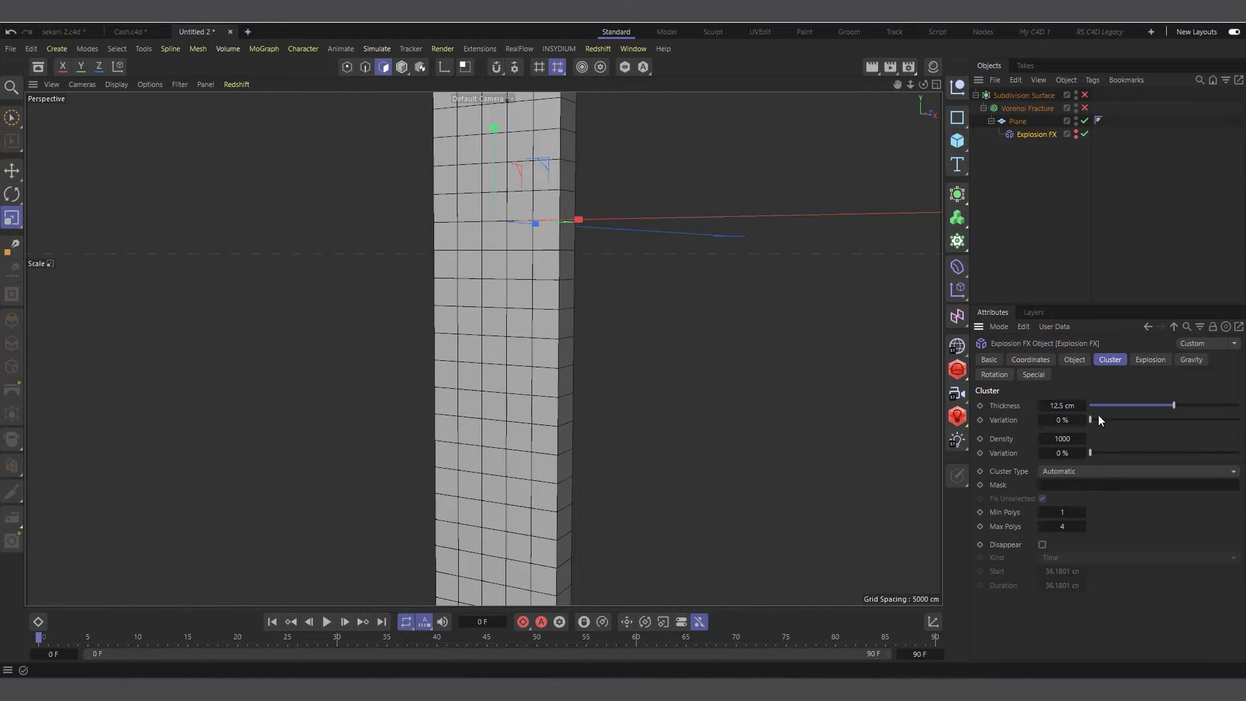
pyautogui.doubleClick(1061, 515)
pyautogui.write('3')
pyautogui.click(1085, 109)
pyautogui.scroll(3, 529, 348)
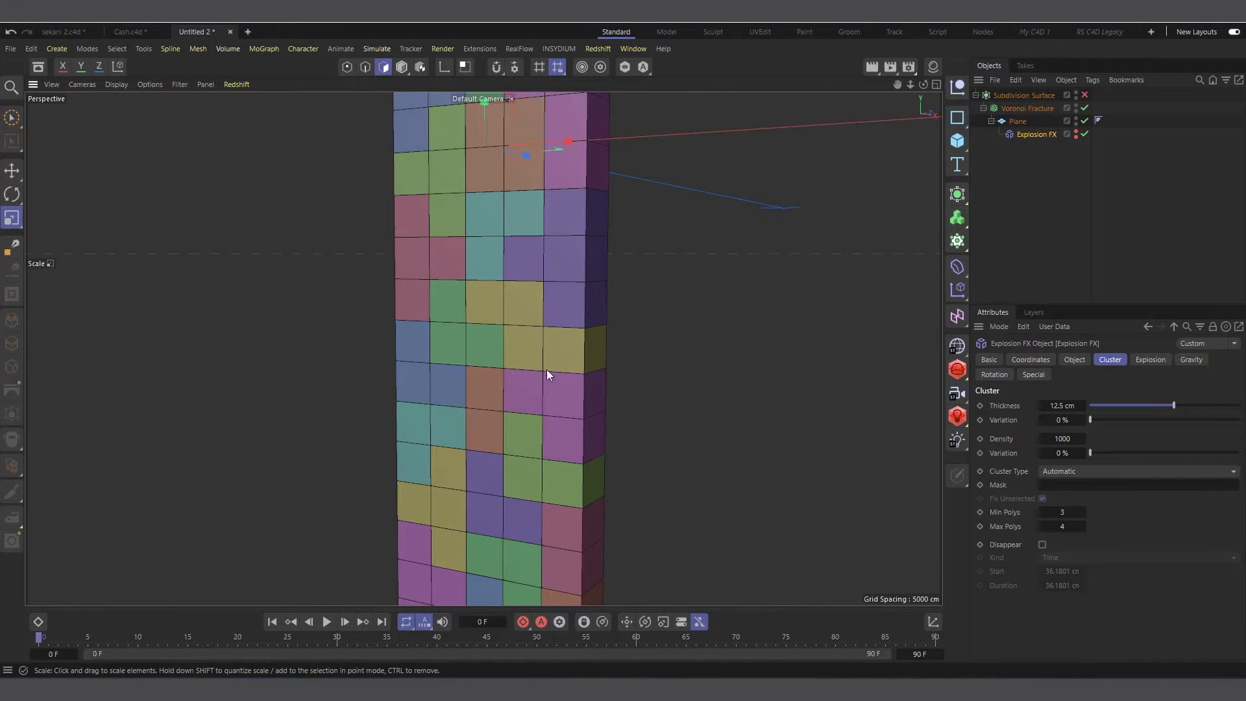
pyautogui.scroll(-3, 522, 324)
pyautogui.scroll(3, 564, 429)
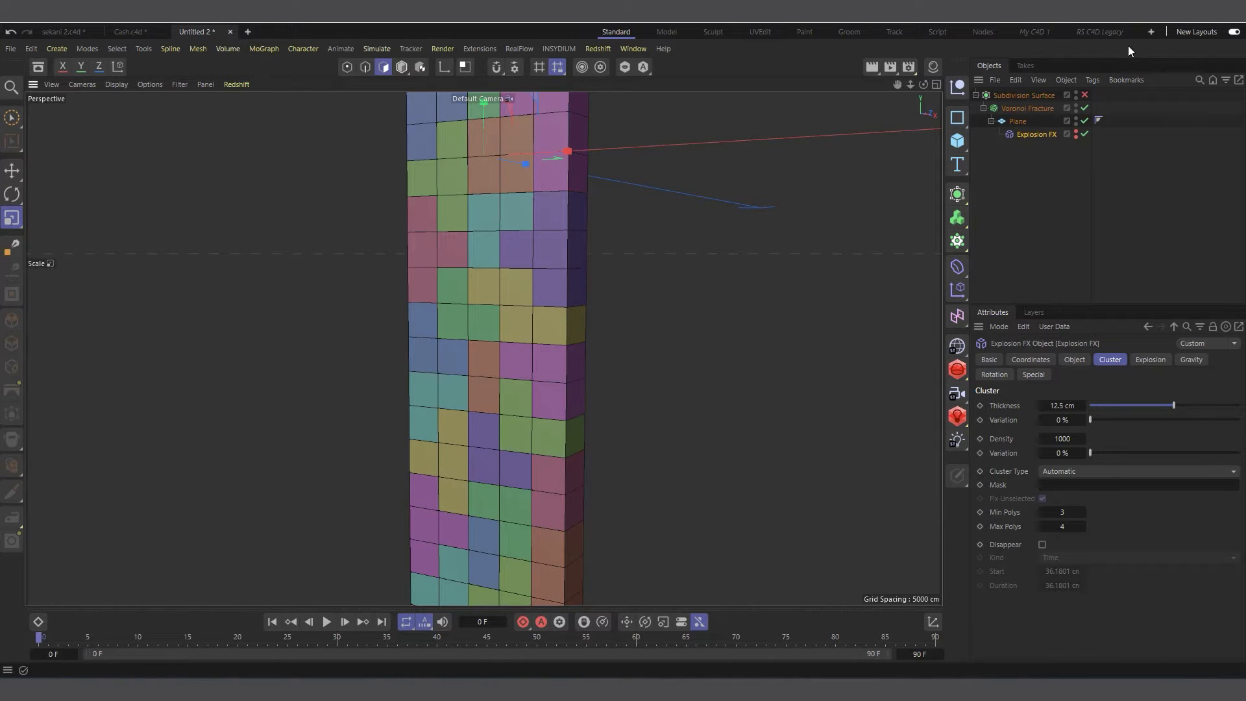
# Duplicate the Plane with its Explosion FX inside the Voronoi Fracture.
pyautogui.click(990, 120)
pyautogui.click(1016, 112)
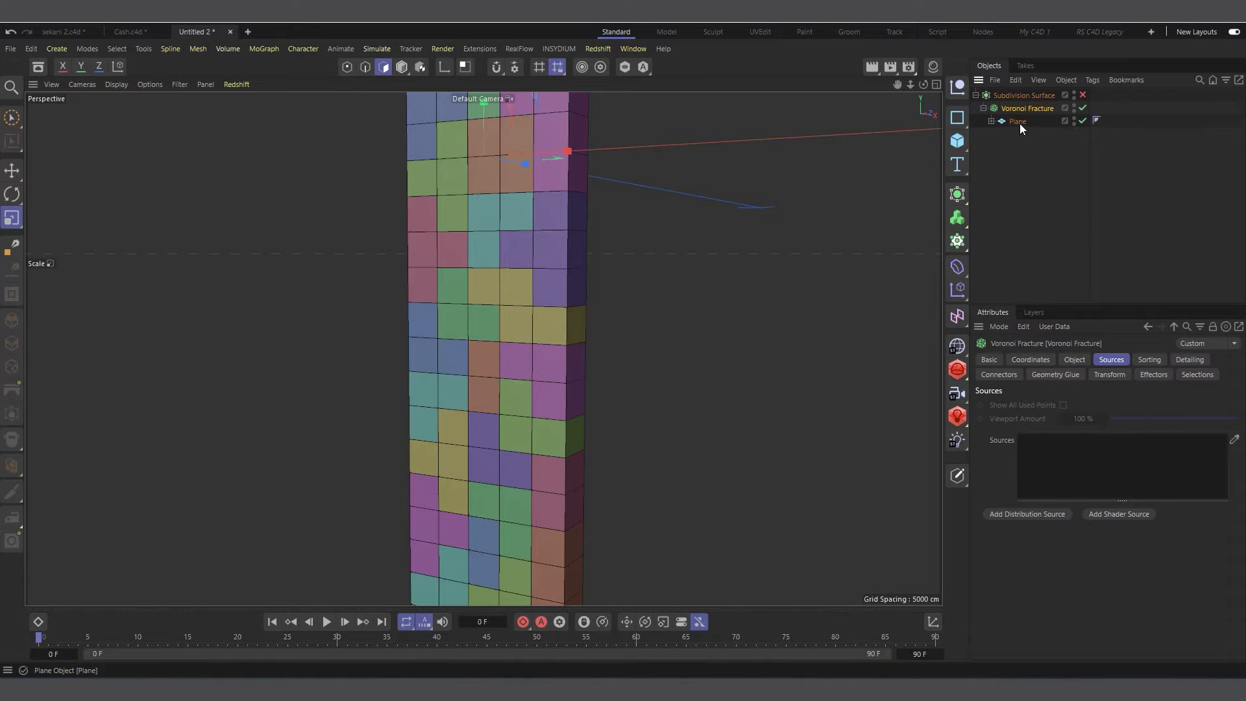
pyautogui.click(1019, 122)
pyautogui.keyDown('ctrl'); pyautogui.moveTo(1015, 121); pyautogui.dragTo(1021, 127); pyautogui.keyUp('ctrl')
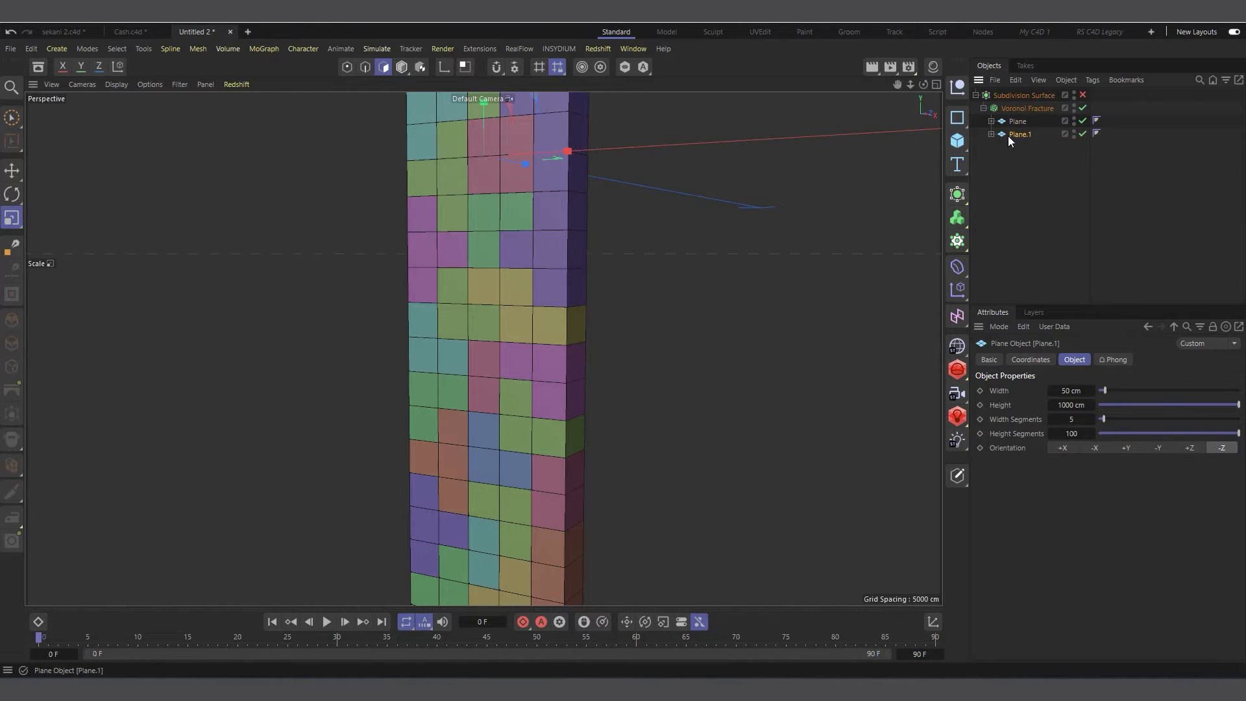
# Set the duplicated plane's Explosion FX clusters to Min Polys 1 and Max Polys 2.
pyautogui.click(991, 134)
pyautogui.click(1037, 148)
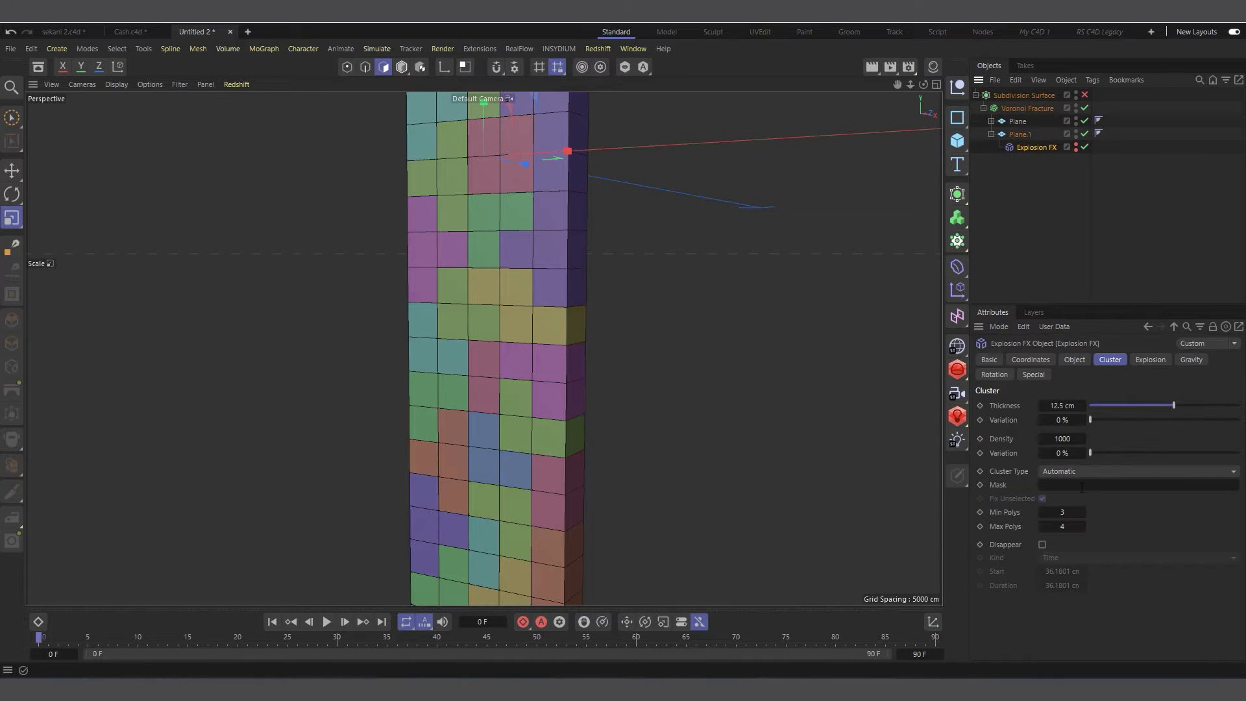
pyautogui.click(1064, 513)
pyautogui.press('BackSpace')
pyautogui.write('4')
pyautogui.press('Return')
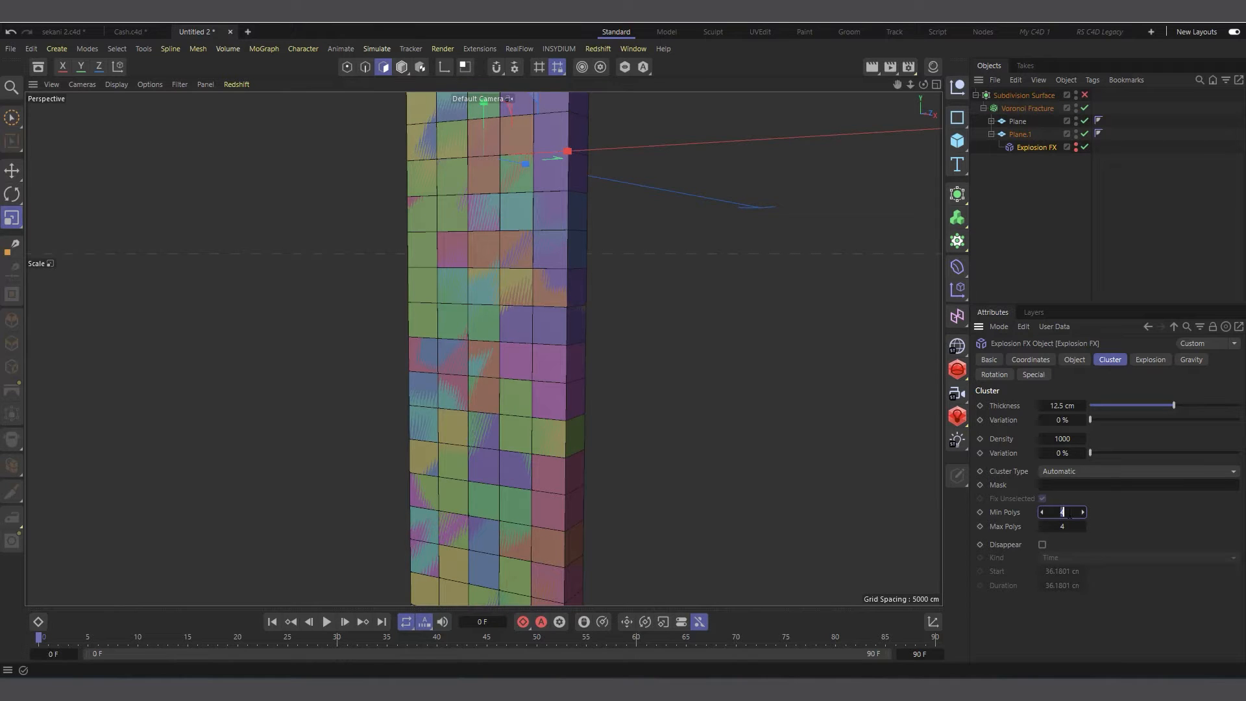
pyautogui.doubleClick(1064, 527)
pyautogui.write('1')
pyautogui.press('Return')
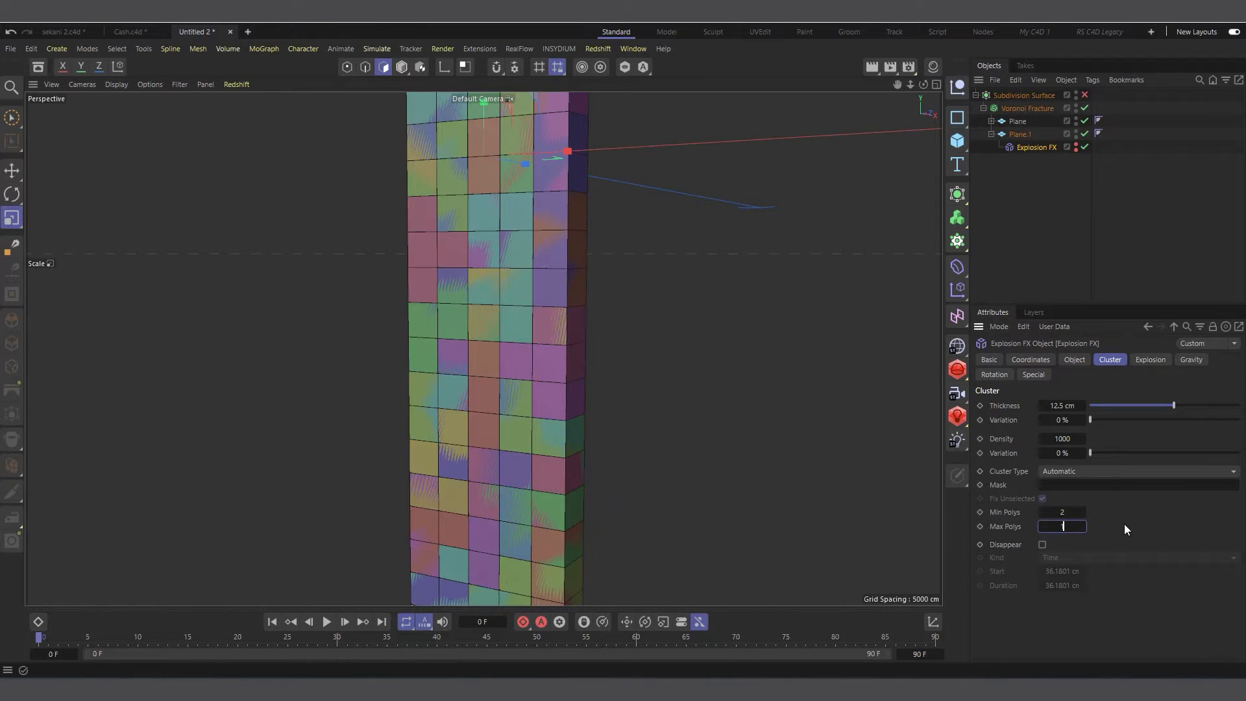
pyautogui.doubleClick(1064, 515)
pyautogui.write('1')
pyautogui.press('Return')
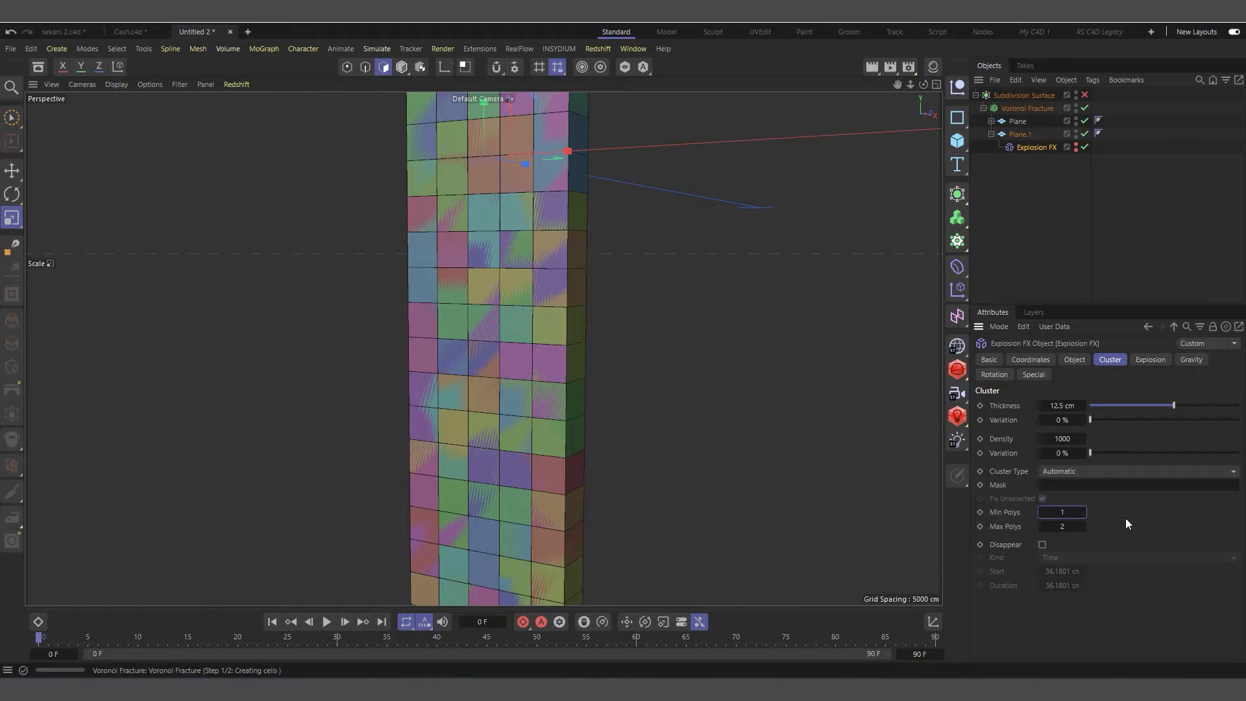
# Offset Plane.1 along Z to 12.5 cm so its layer sits directly behind the first one.
pyautogui.click(1007, 134)
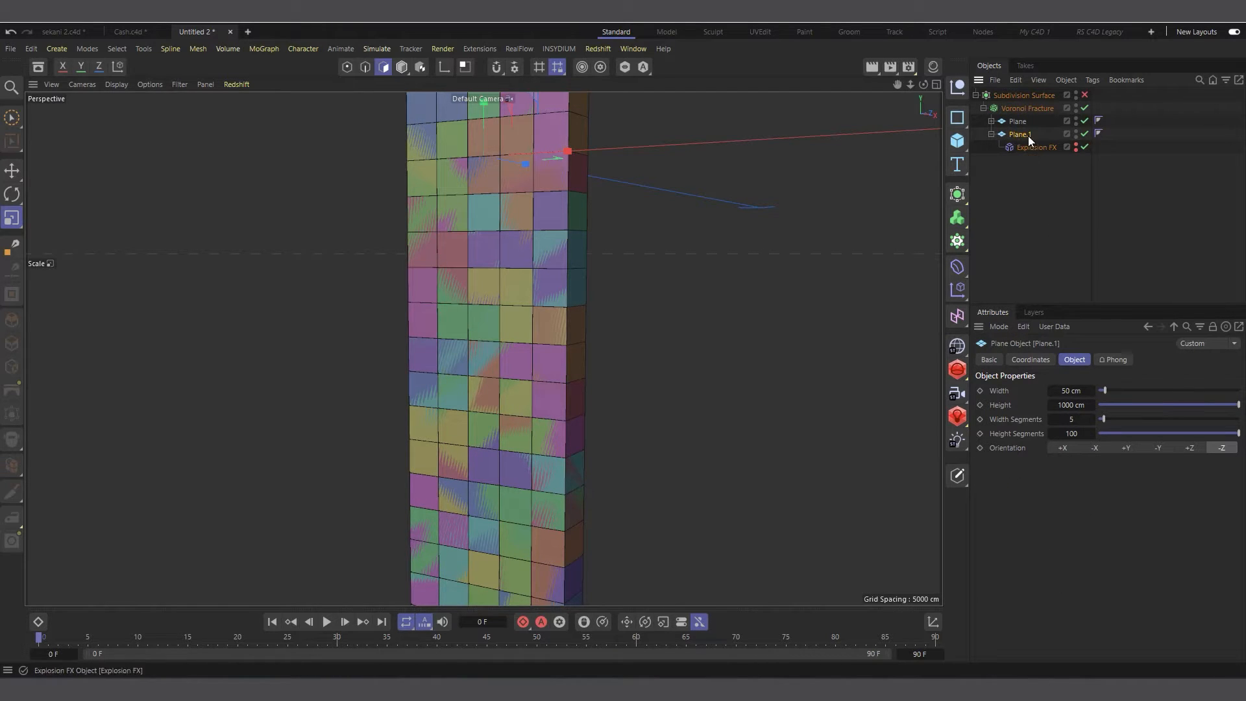
pyautogui.click(1032, 148)
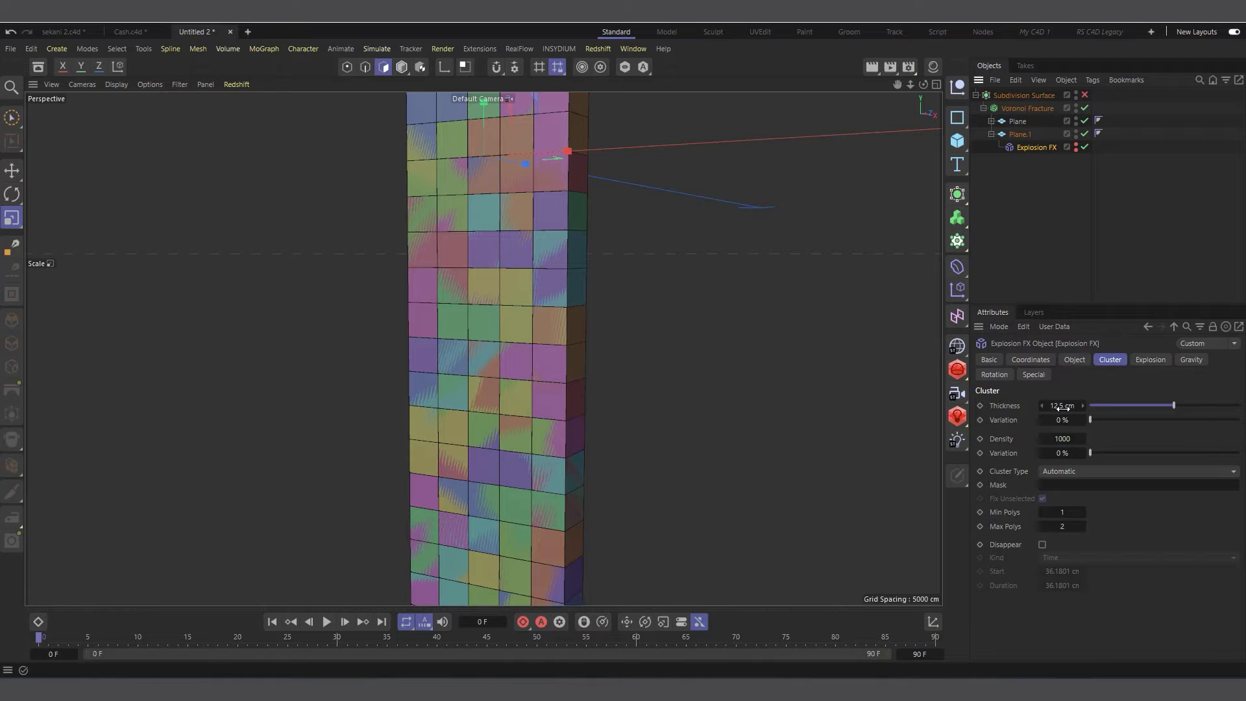
pyautogui.click(1020, 134)
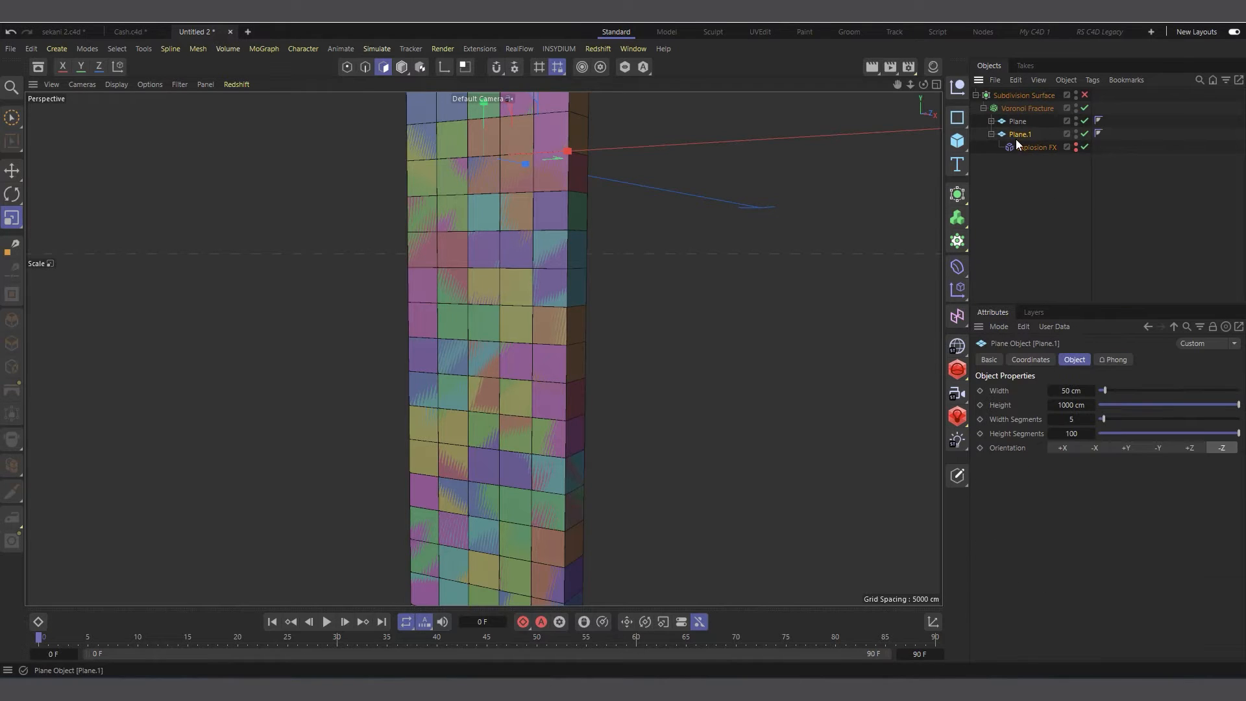
pyautogui.click(1031, 359)
pyautogui.moveTo(1036, 437); pyautogui.dragTo(1055, 437)
pyautogui.moveTo(928, 84); pyautogui.dragTo(889, 97)
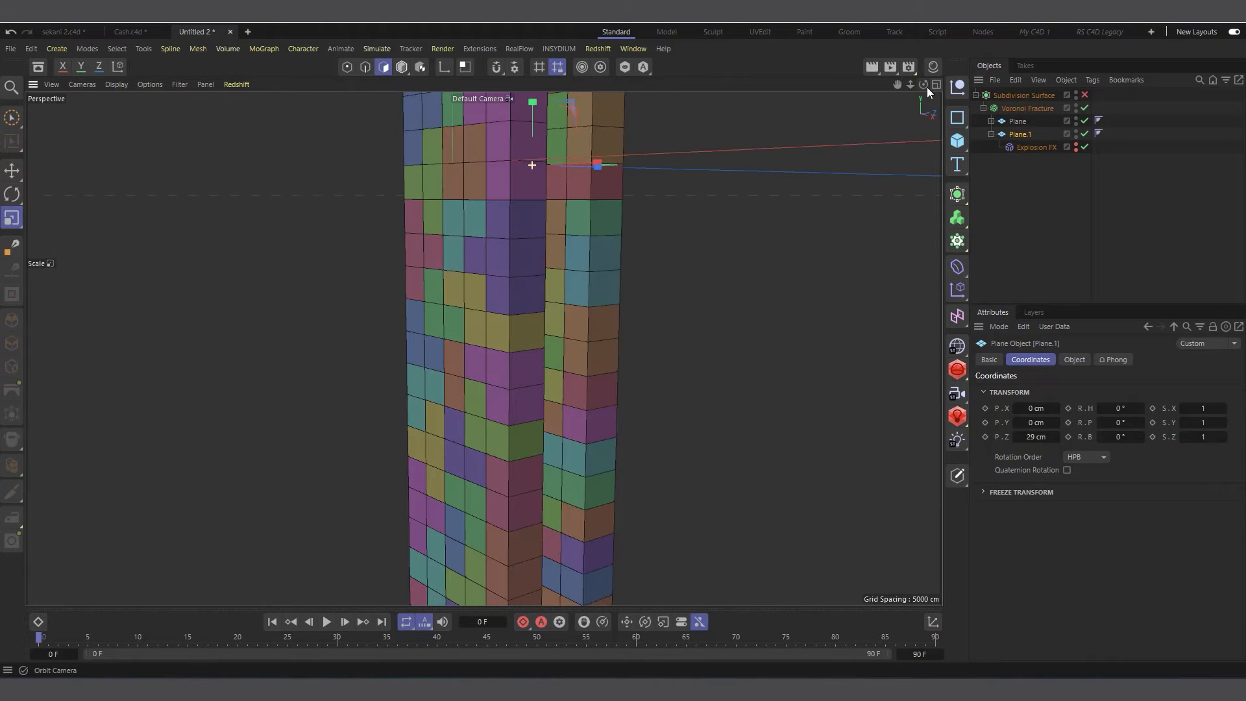
pyautogui.click(1036, 437)
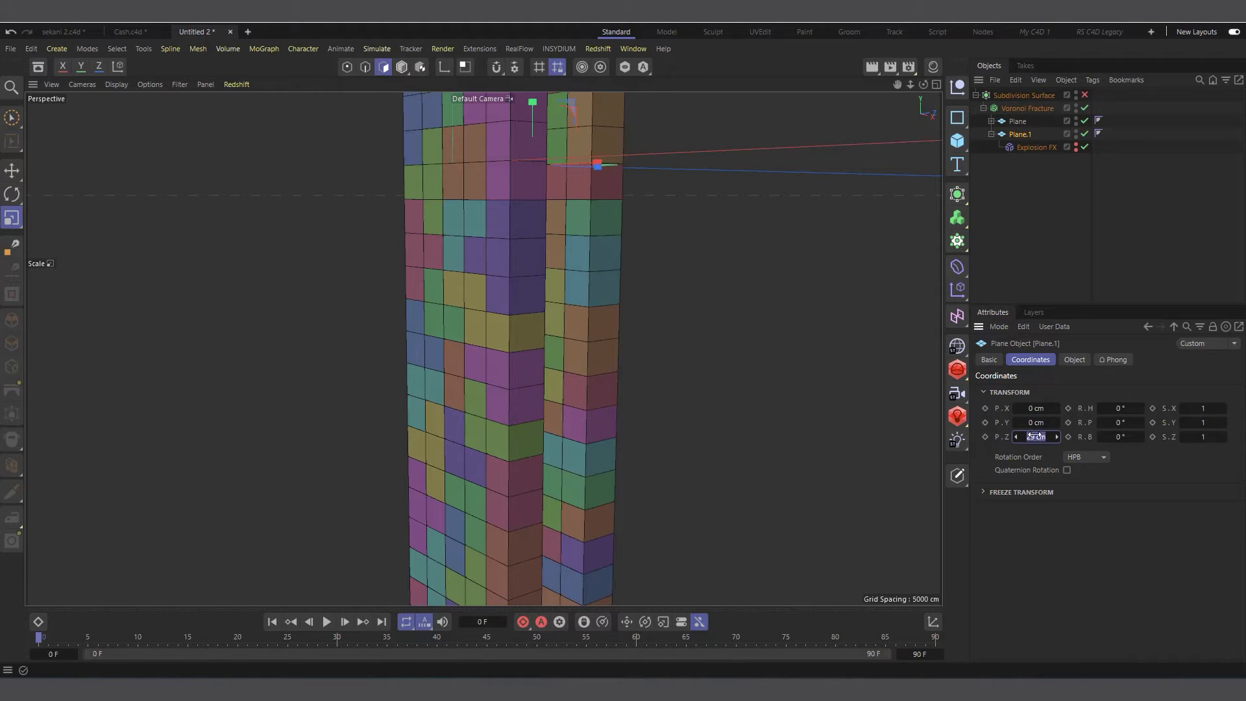
pyautogui.write('12.5')
pyautogui.press('Return')
pyautogui.moveTo(927, 87)
pyautogui.mouseDown()
pyautogui.moveTo(906, 93)
pyautogui.moveTo(933, 92)
pyautogui.mouseUp()
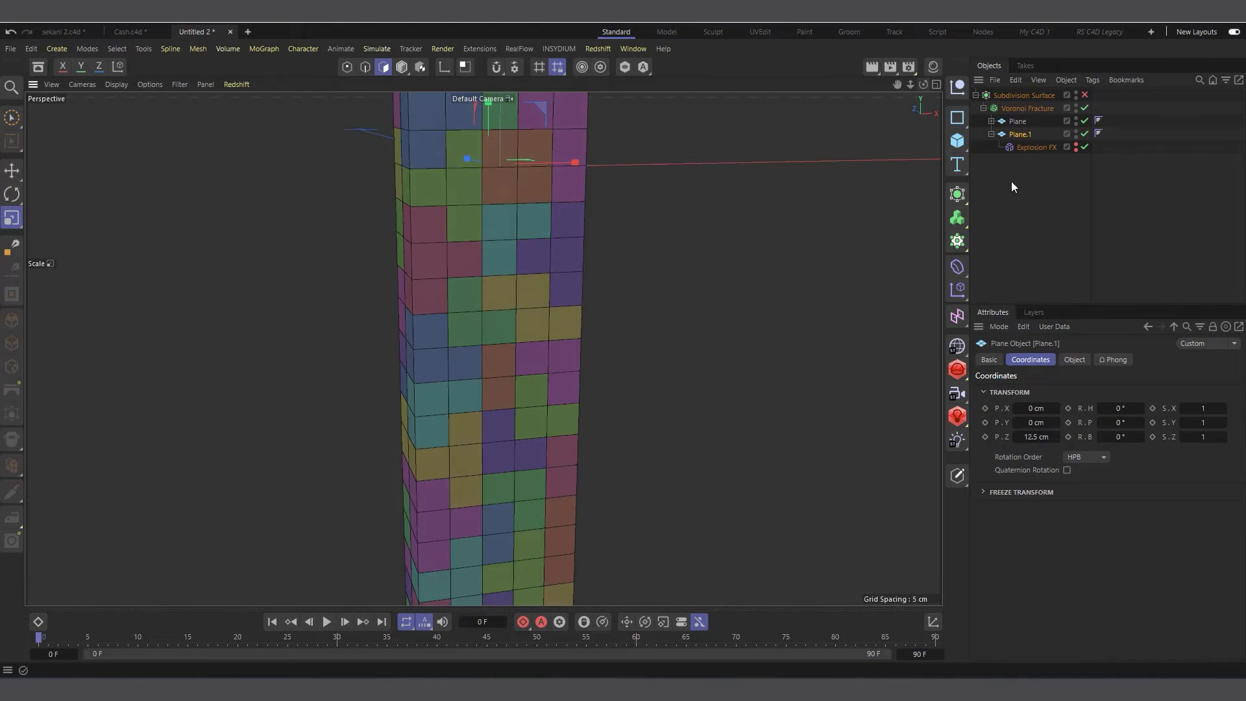
# Duplicate Plane.1 and set the copy's Explosion FX clusters to Min Polys 2 and Max Polys 3.
pyautogui.click(991, 134)
pyautogui.keyDown('ctrl'); pyautogui.moveTo(1018, 134); pyautogui.dragTo(1020, 143); pyautogui.keyUp('ctrl')
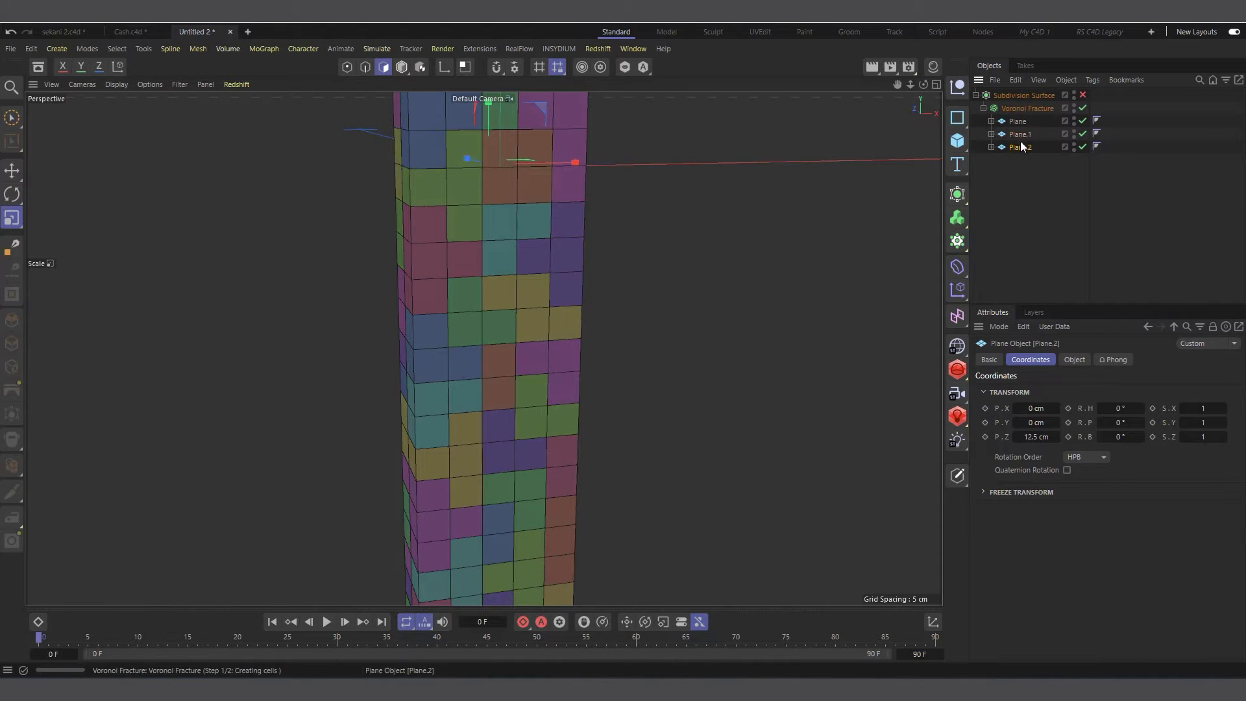
pyautogui.click(991, 148)
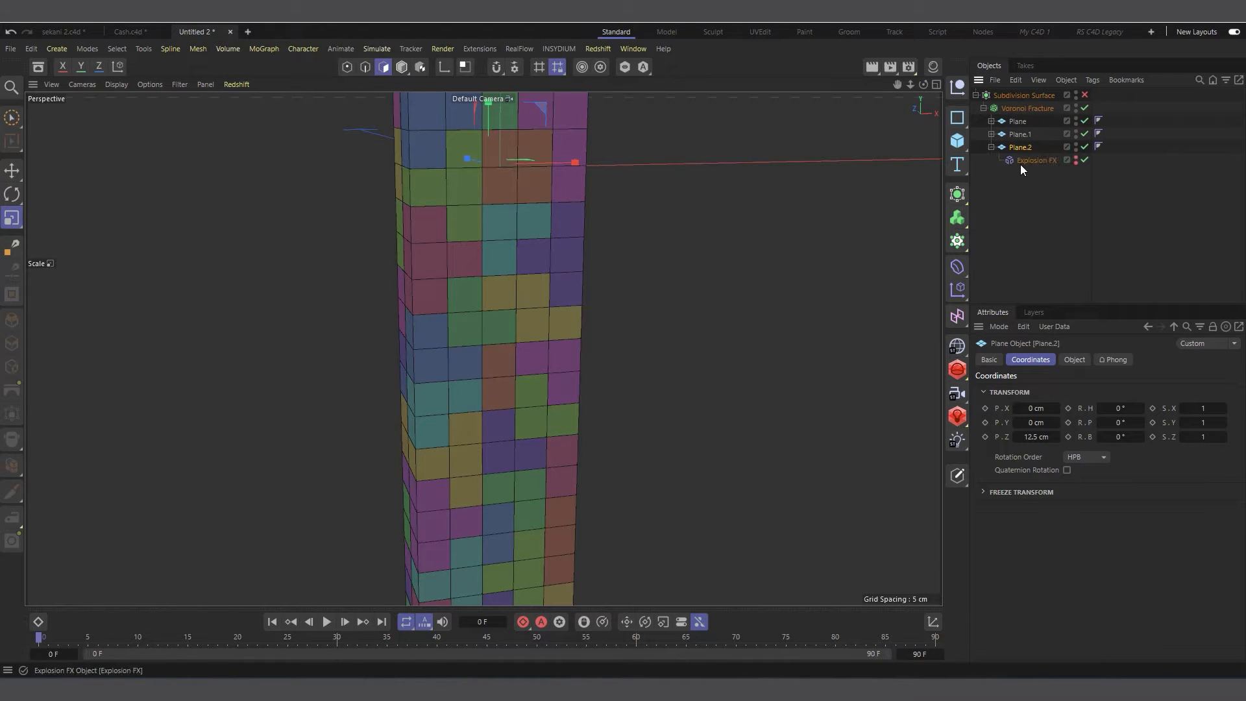
pyautogui.click(1025, 159)
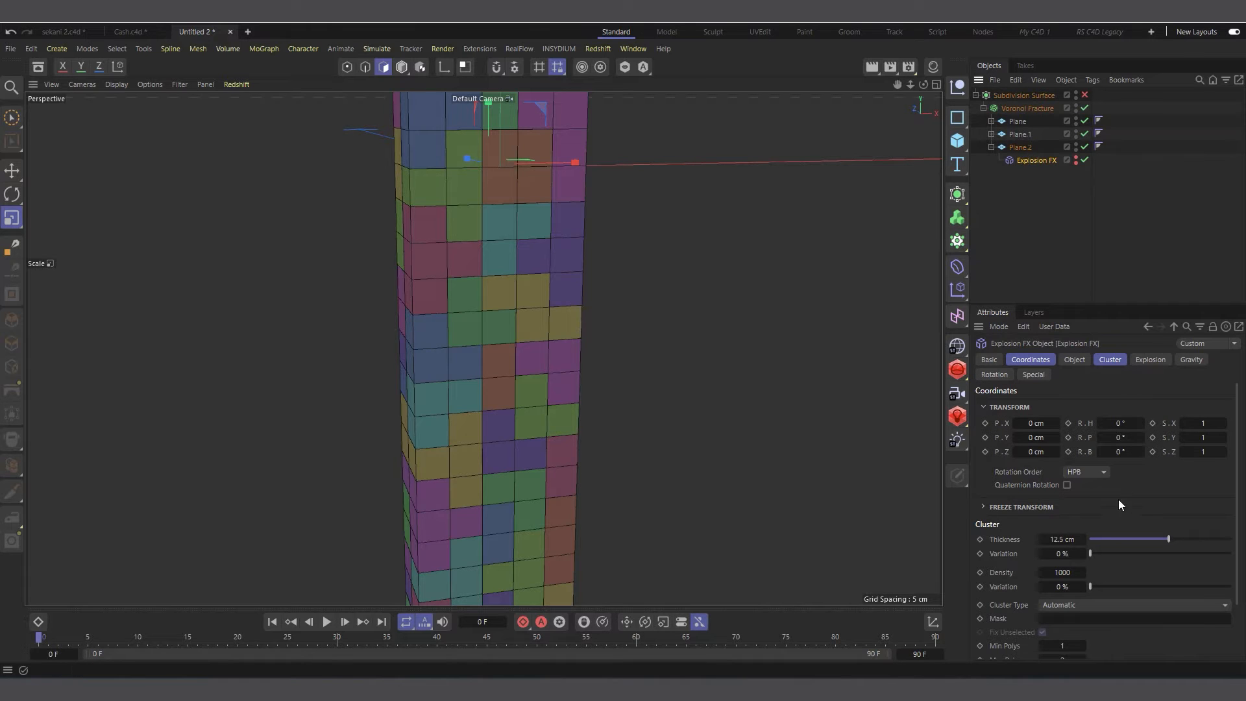
pyautogui.scroll(-2, 1039, 584)
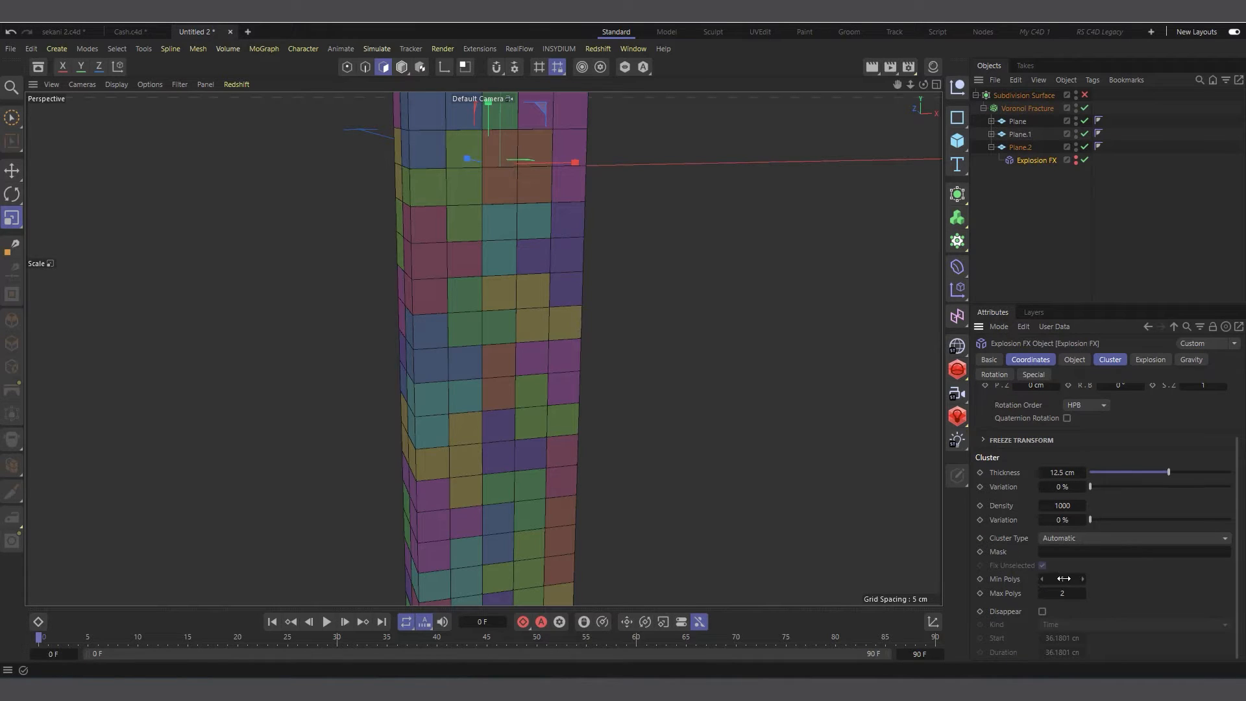
pyautogui.click(1064, 578)
pyautogui.click(1065, 594)
pyautogui.moveTo(924, 84); pyautogui.dragTo(772, 58)
# Set the Z position of Plane.2 to 25 cm to form the third layer.
pyautogui.click(992, 148)
pyautogui.click(1019, 147)
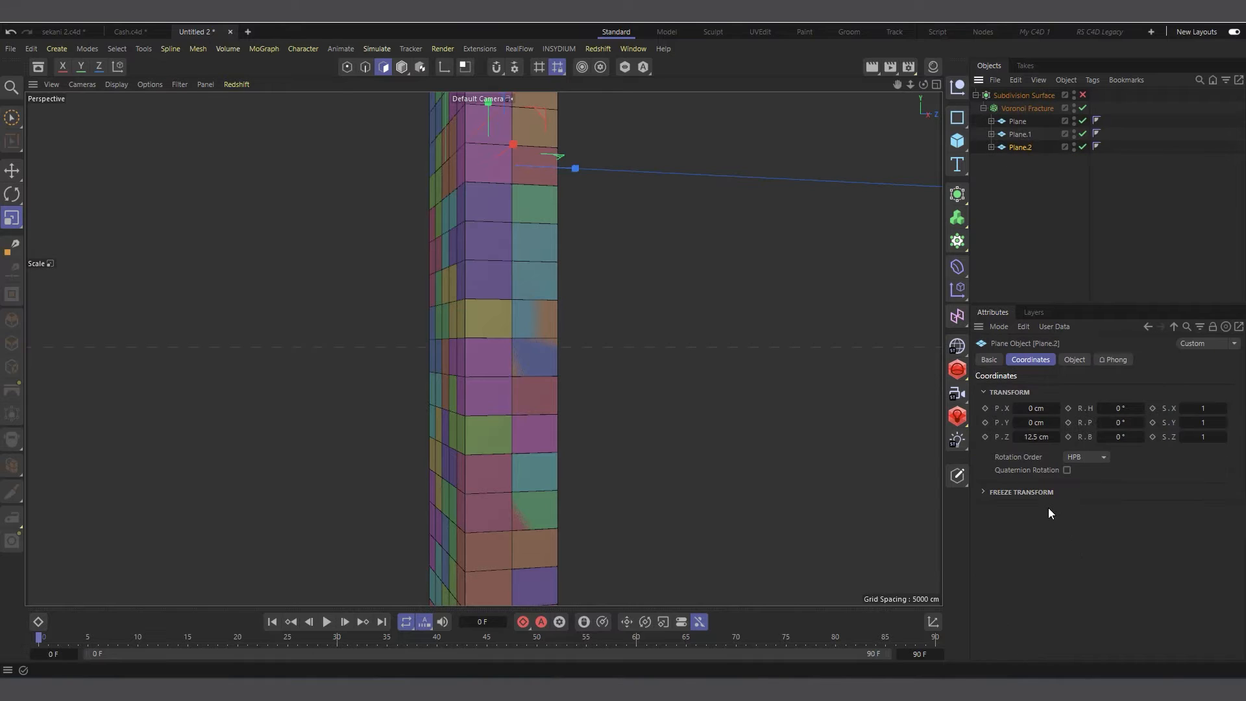
pyautogui.doubleClick(1027, 438)
pyautogui.write('25')
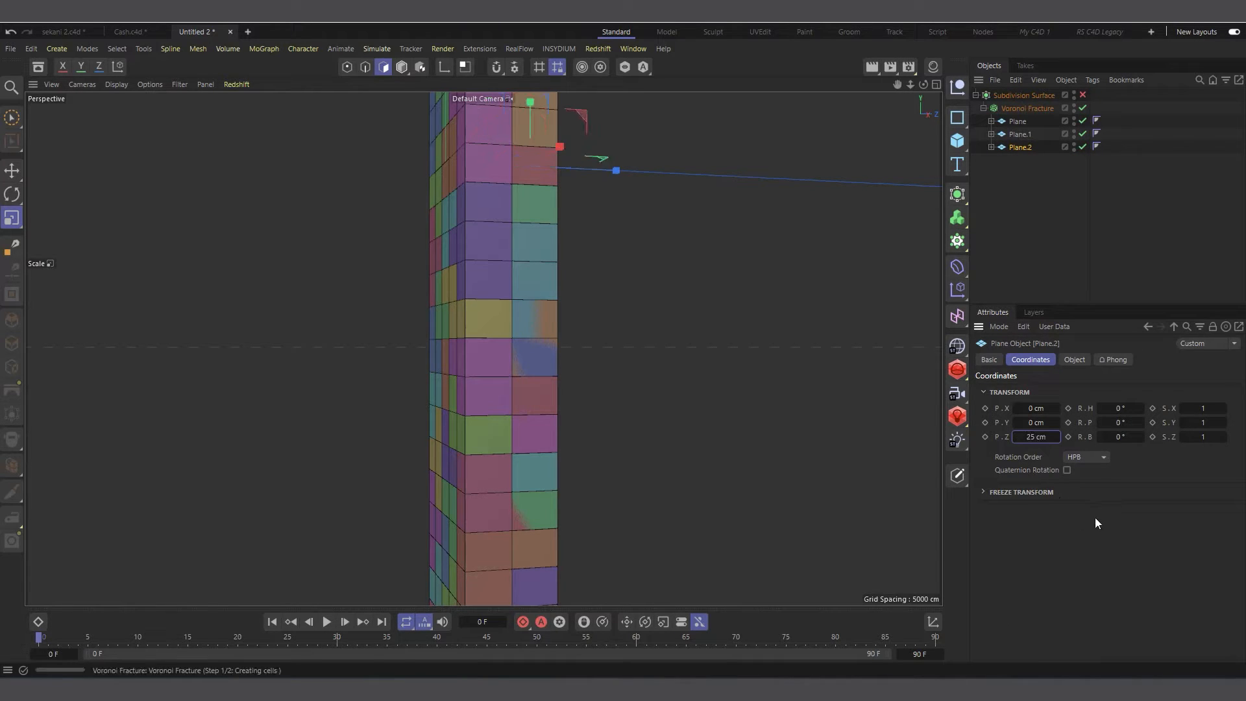
pyautogui.press('Return')
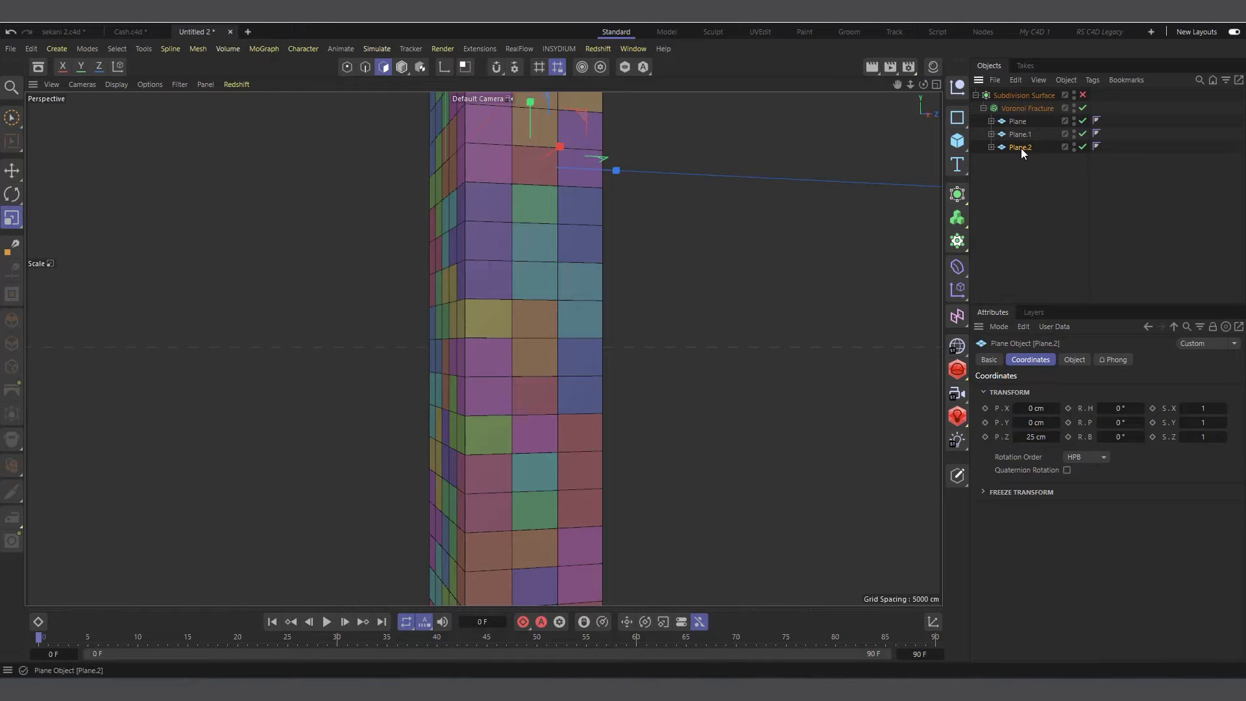
# Duplicate Plane.2 and set the copy's Z position to 37.5 cm for a fourth layer.
pyautogui.keyDown('ctrl'); pyautogui.moveTo(1022, 153); pyautogui.dragTo(1024, 160); pyautogui.keyUp('ctrl')
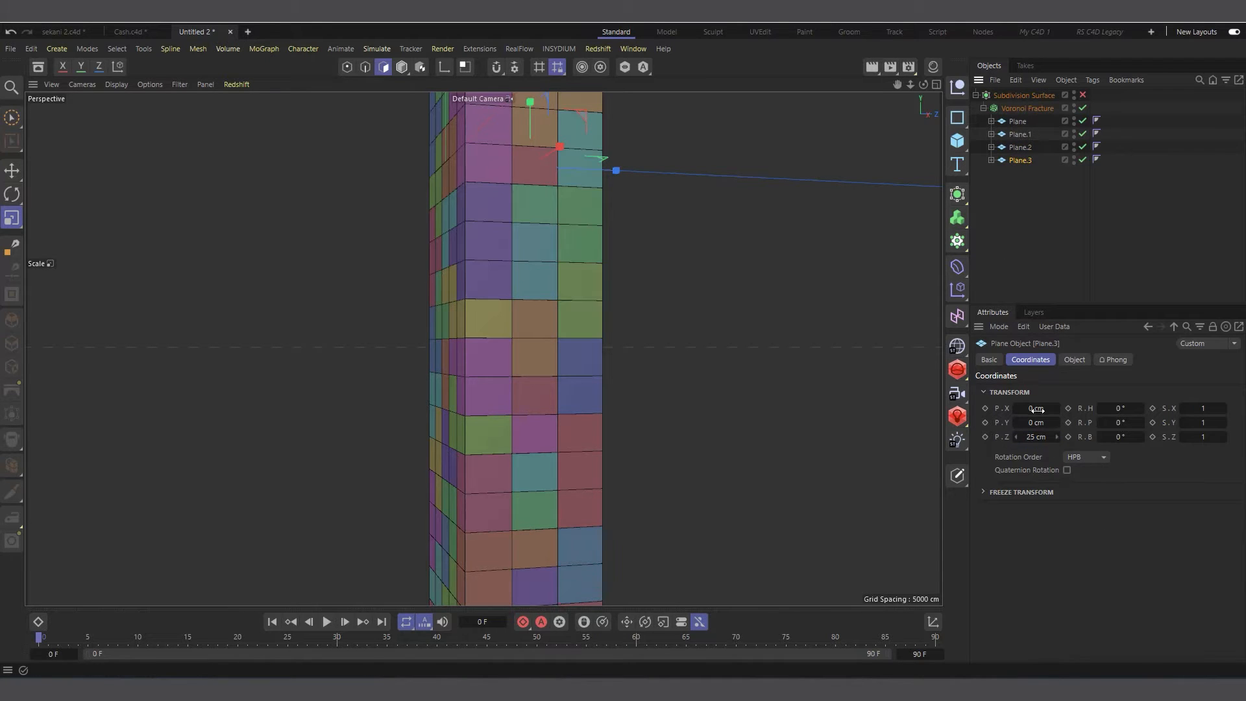
pyautogui.doubleClick(1035, 438)
pyautogui.write('37.5')
pyautogui.press('Return')
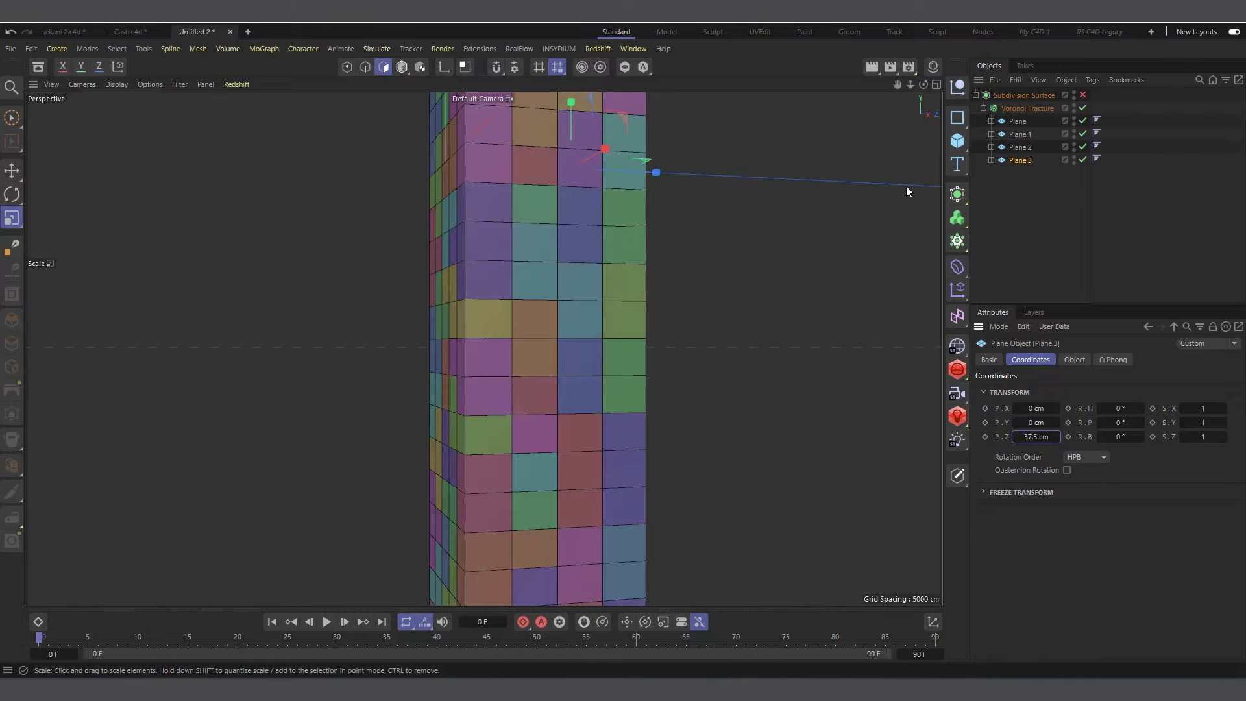
# Set the fourth layer's Explosion FX clusters to Min Polys 1 and Max Polys 4.
pyautogui.click(992, 161)
pyautogui.click(1028, 173)
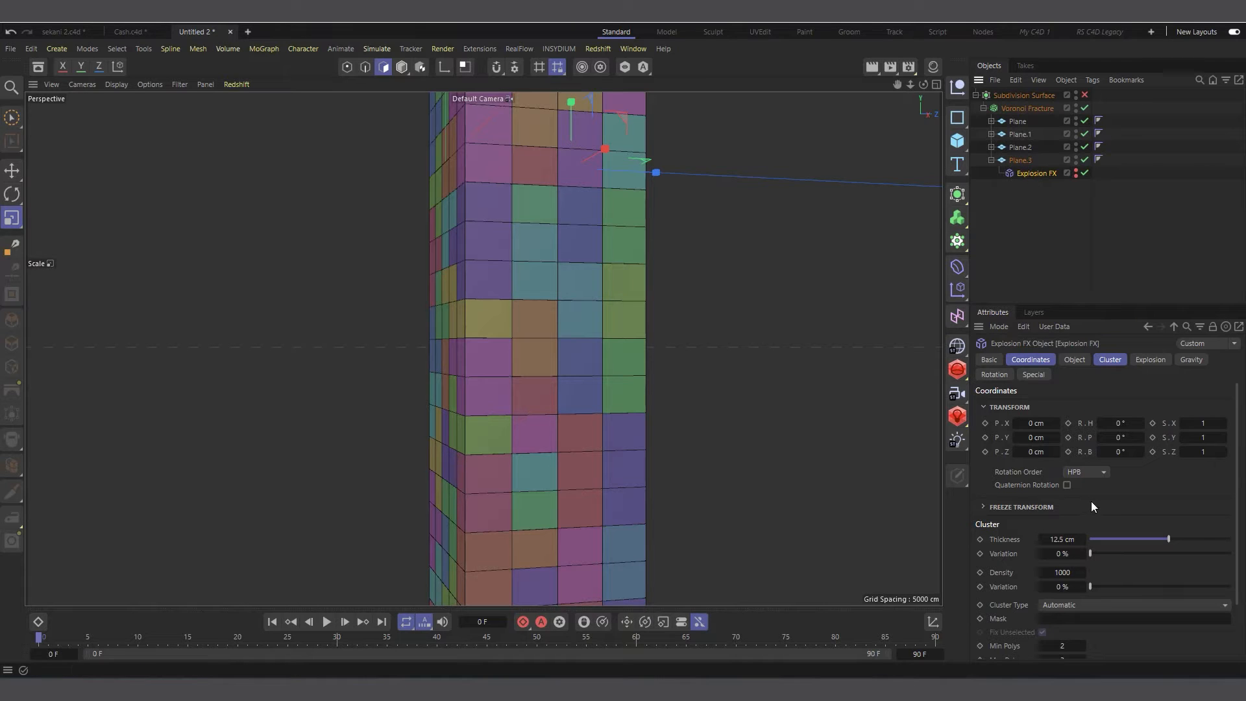
pyautogui.scroll(-2, 1097, 641)
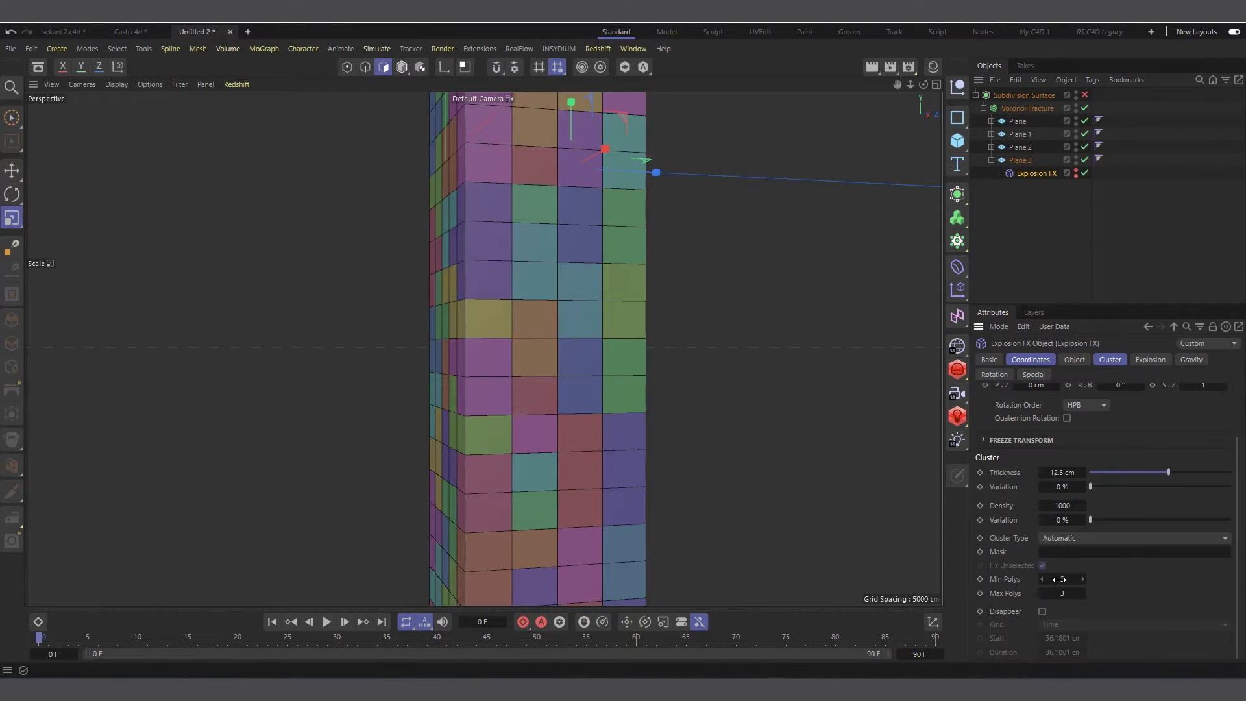
pyautogui.click(1059, 579)
pyautogui.doubleClick(1062, 595)
pyautogui.write('4')
pyautogui.press('Return')
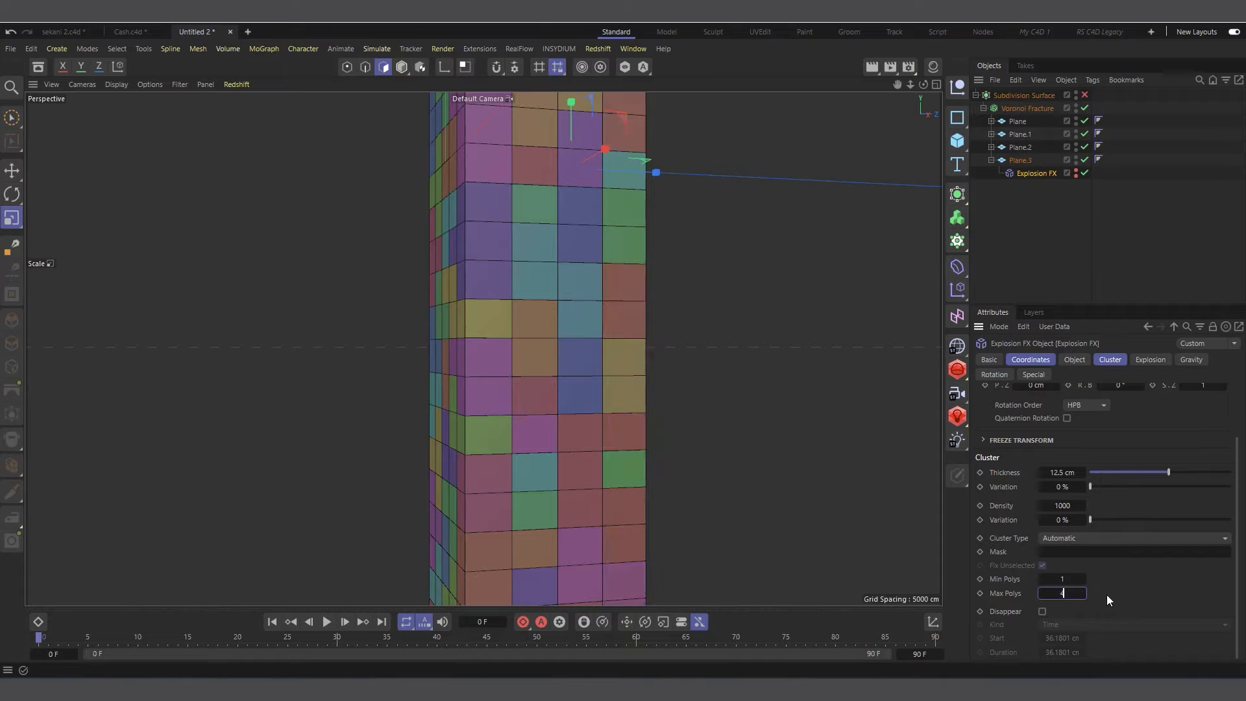
# Turn the Subdivision Surface back on to smooth the pieces of all four plane layers.
pyautogui.scroll(-5, 631, 286)
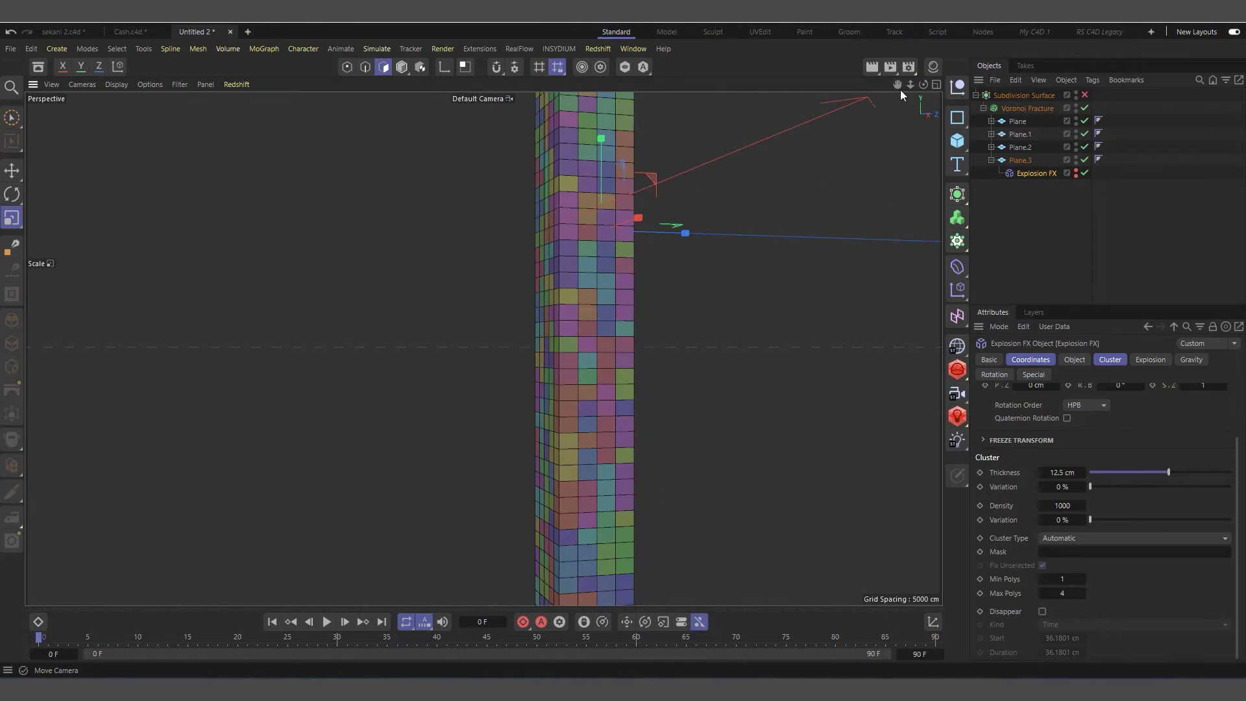
pyautogui.moveTo(924, 86); pyautogui.dragTo(968, 120)
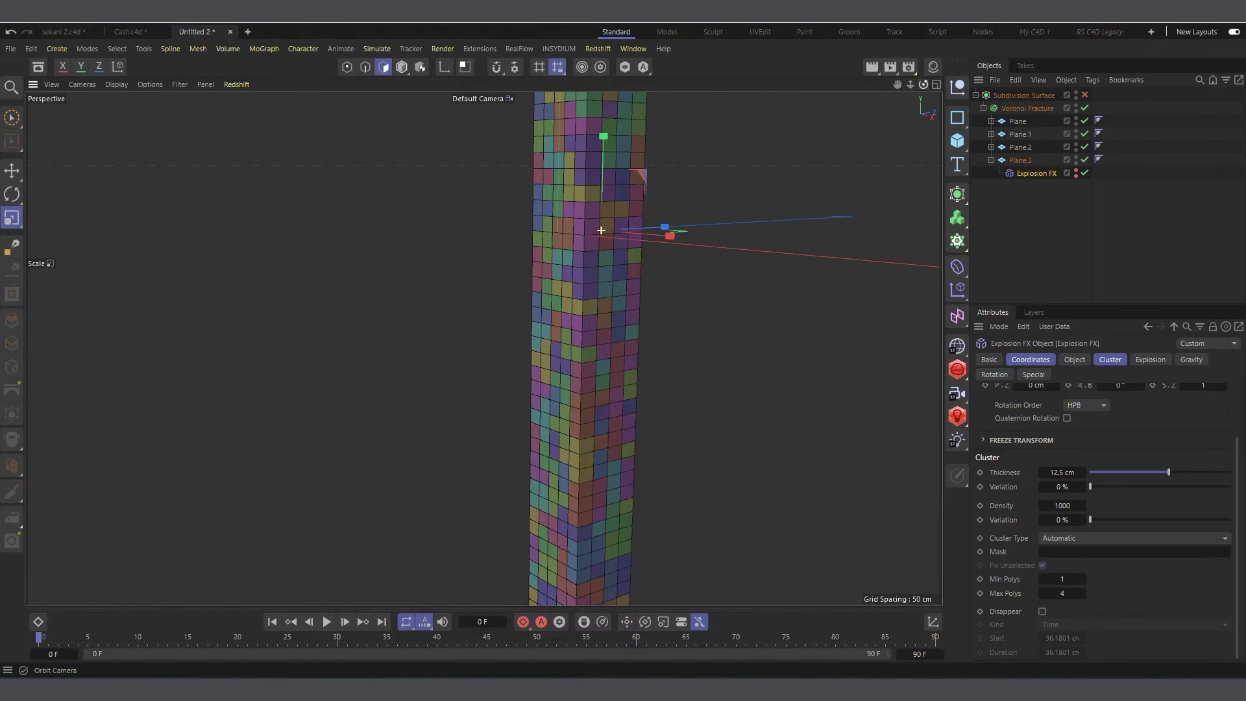
pyautogui.click(992, 160)
pyautogui.scroll(-3, 531, 334)
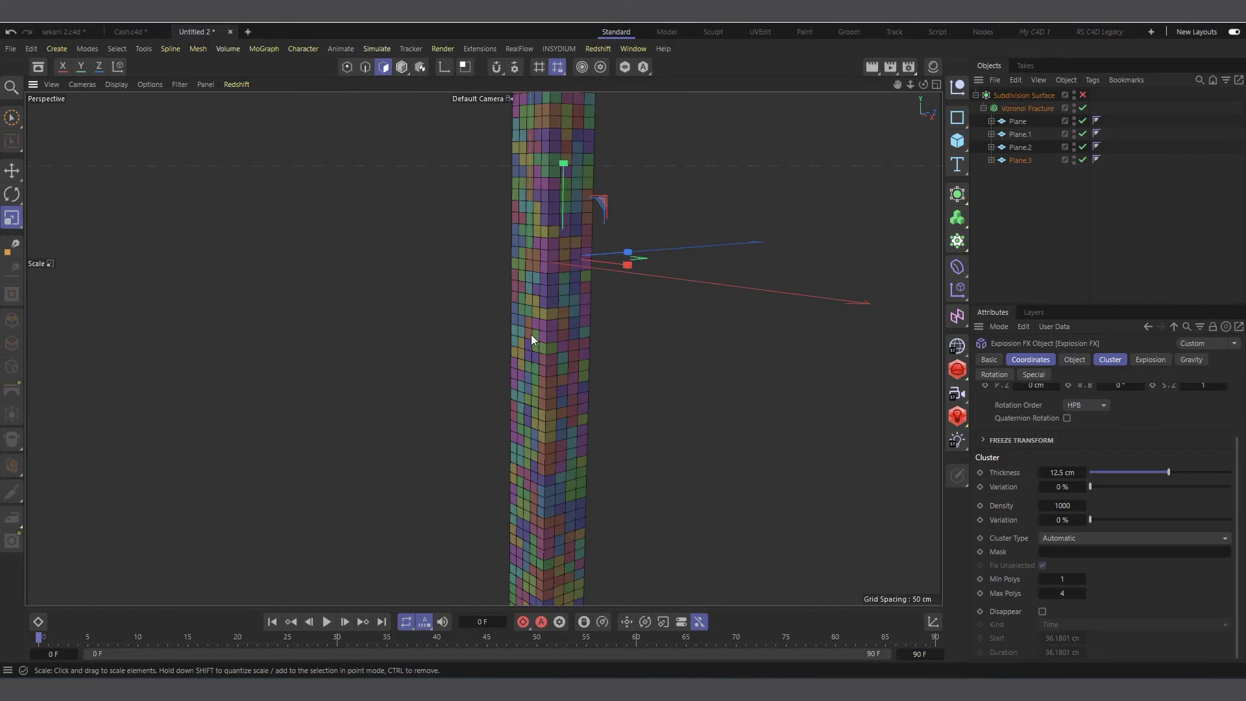
pyautogui.click(1083, 96)
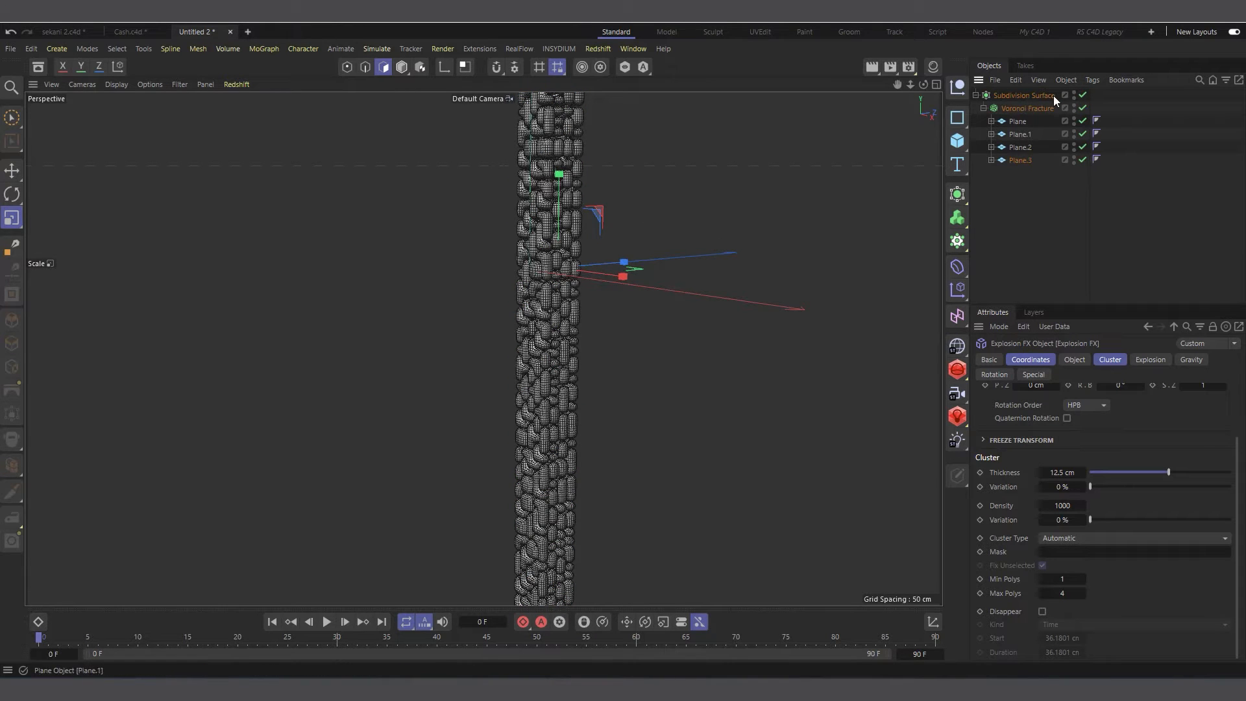
pyautogui.scroll(-3, 495, 302)
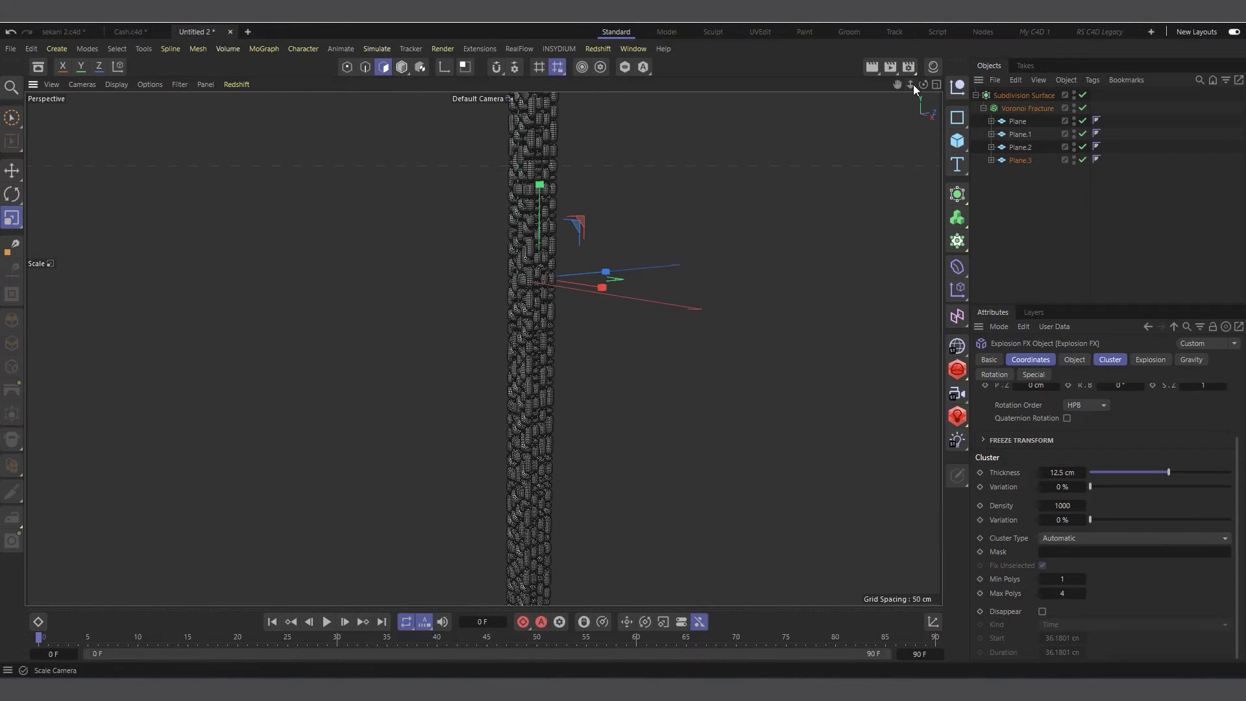
# Switch the perspective viewport's display to Gouraud Shading without lines.
pyautogui.moveTo(924, 85); pyautogui.dragTo(990, 60)
pyautogui.scroll(4, 429, 276)
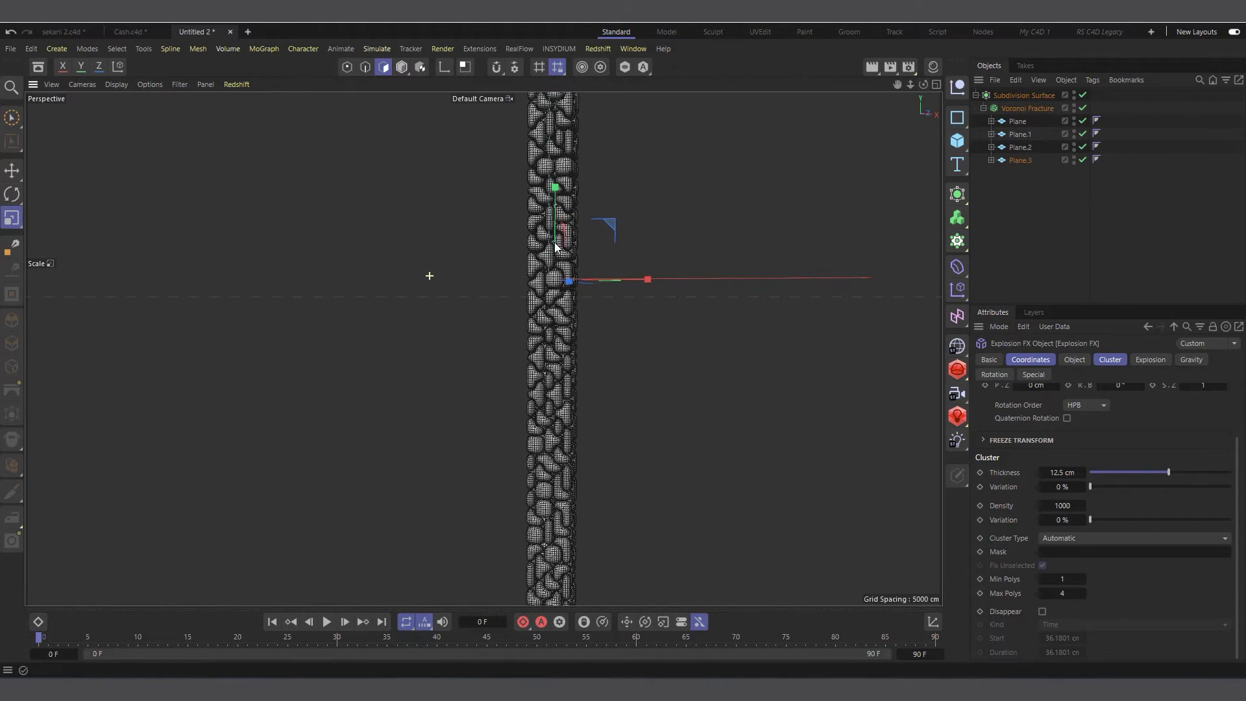
pyautogui.click(150, 85)
pyautogui.moveTo(118, 85)
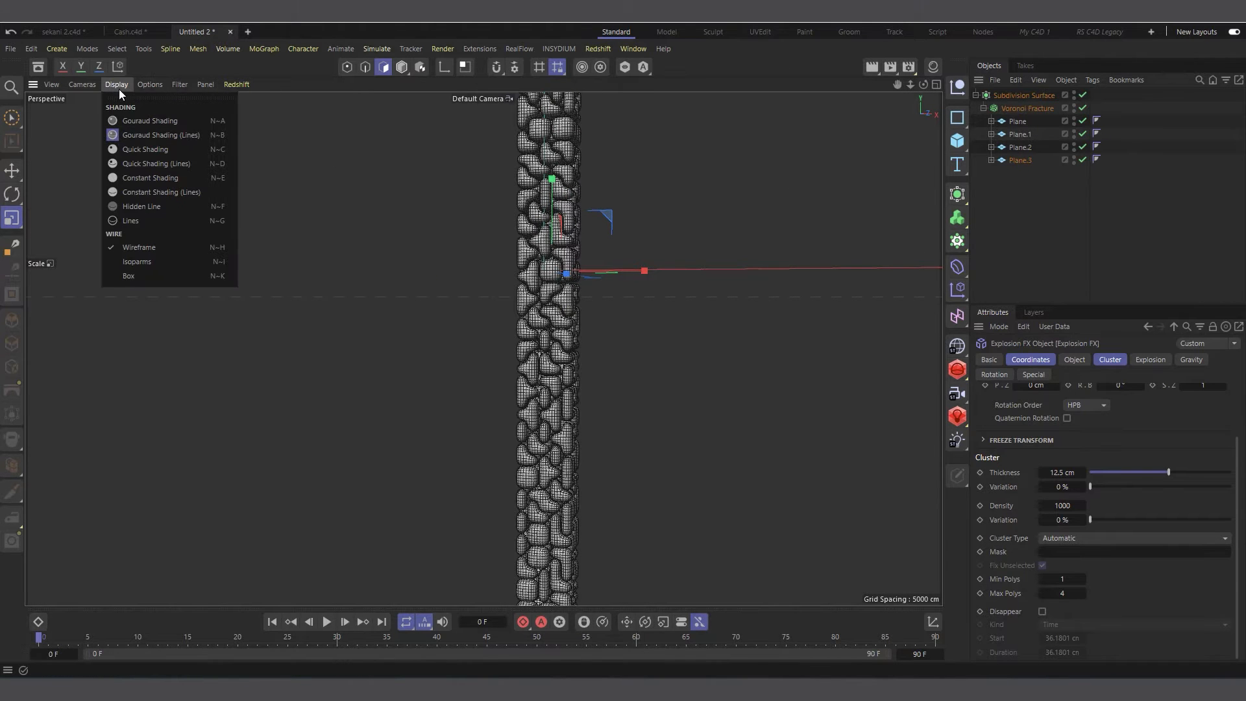
pyautogui.click(134, 122)
pyautogui.scroll(4, 612, 323)
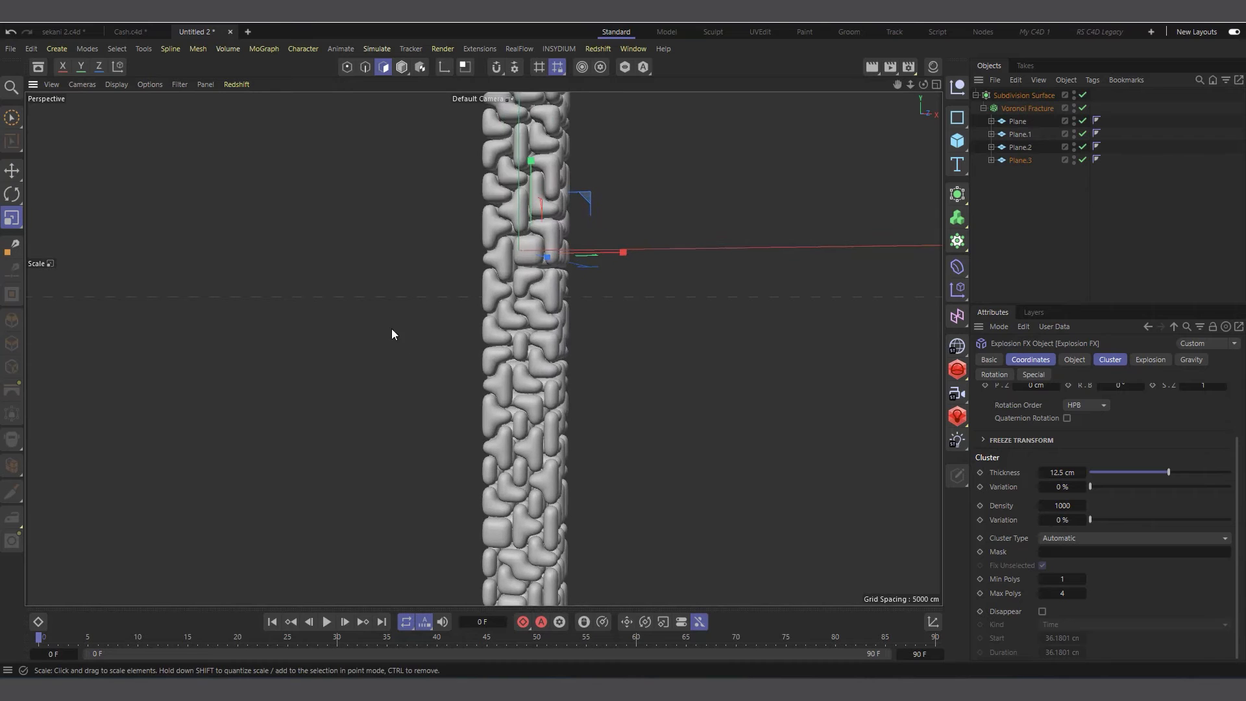
# Add a Circle spline to the scene as the path for the ring.
pyautogui.scroll(-3, 390, 328)
pyautogui.scroll(-5, 497, 332)
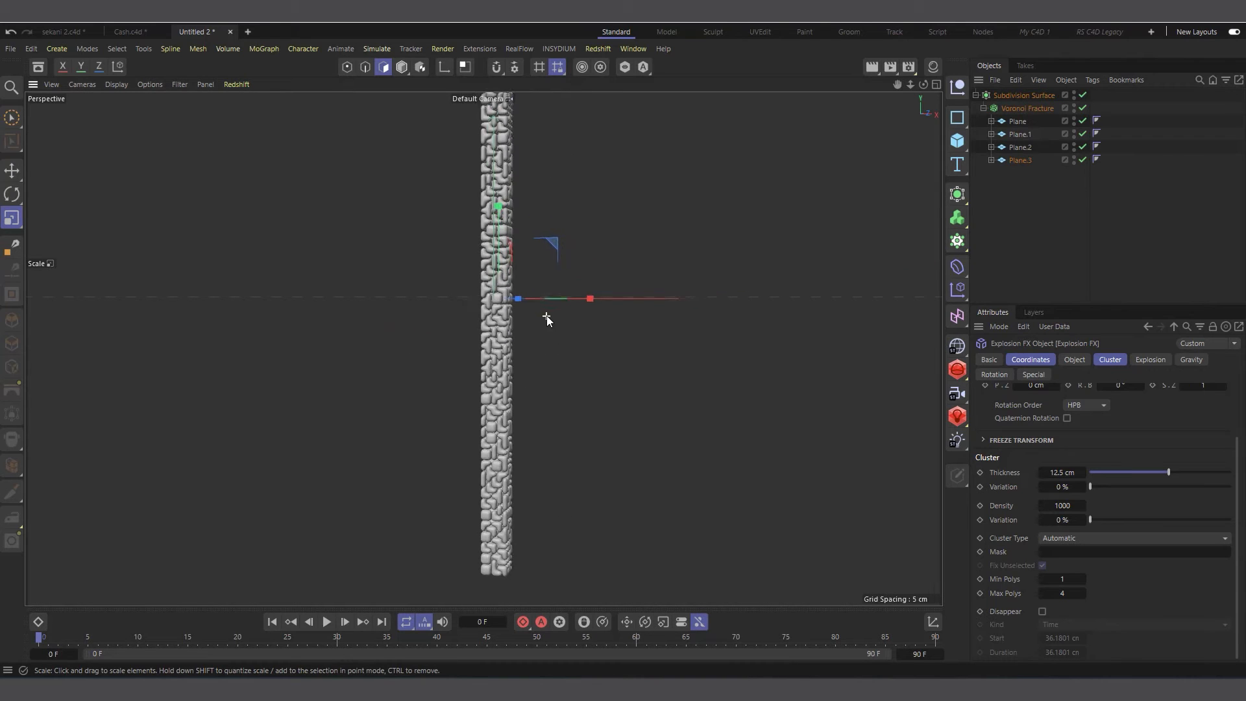
pyautogui.scroll(-1, 505, 361)
pyautogui.moveTo(898, 85); pyautogui.dragTo(896, 149)
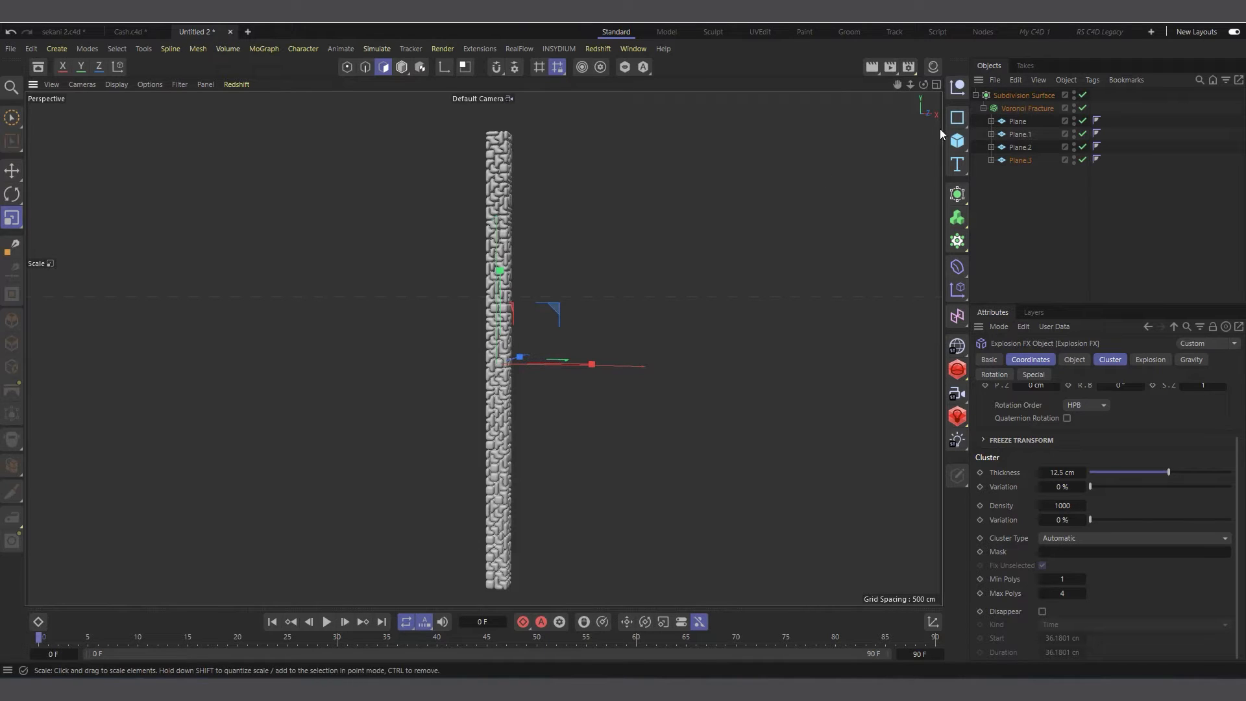
pyautogui.click(958, 118)
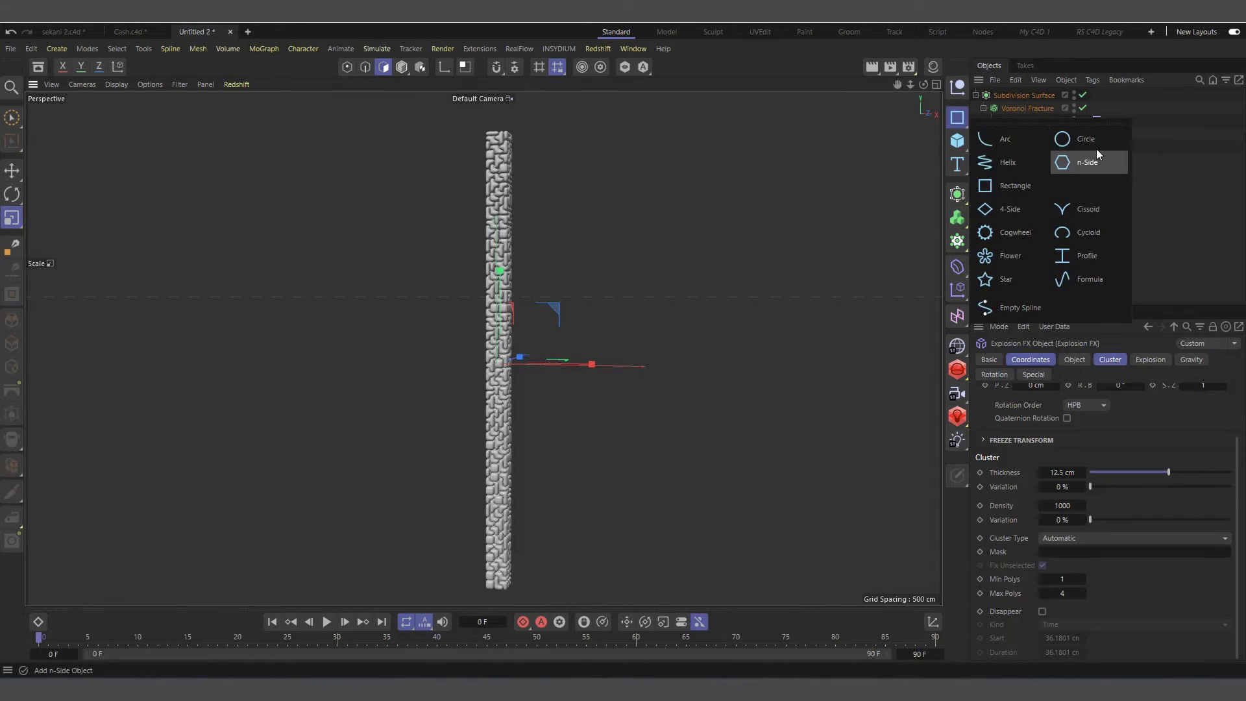
pyautogui.click(1083, 138)
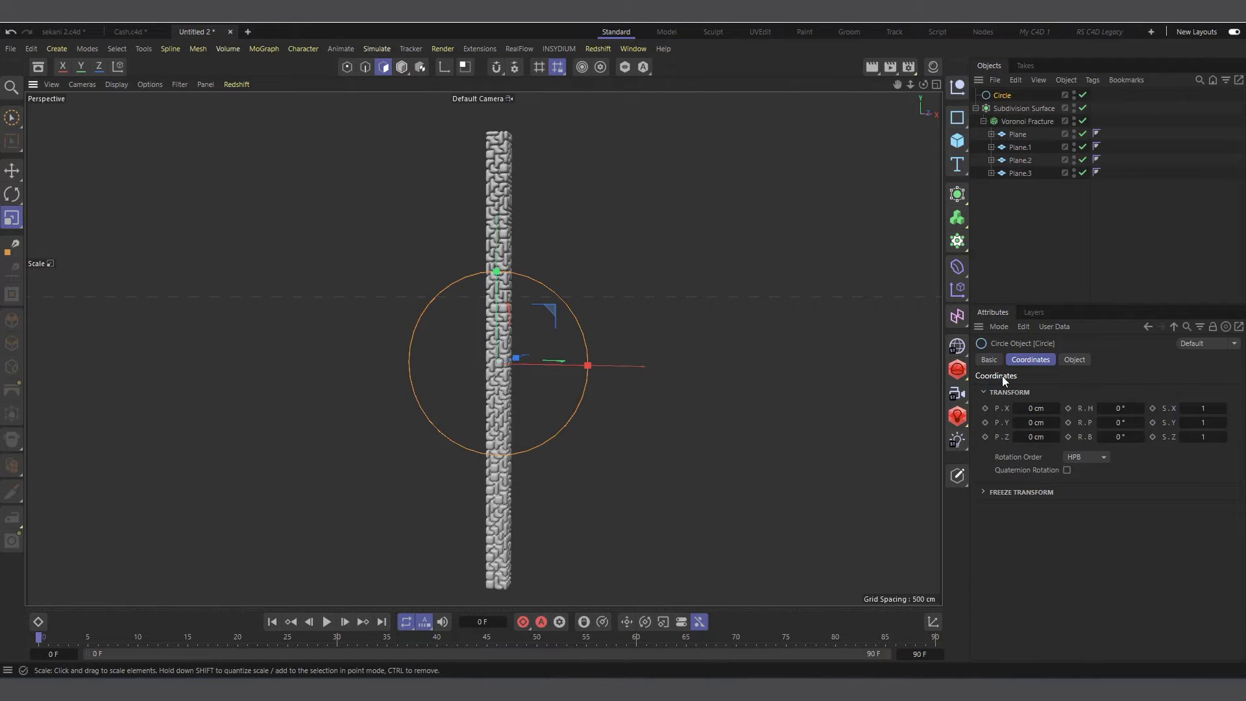
# Take the Voronoi Fracture out of the Subdivision Surface and disable the Subdivision Surface.
pyautogui.click(983, 121)
pyautogui.click(976, 108)
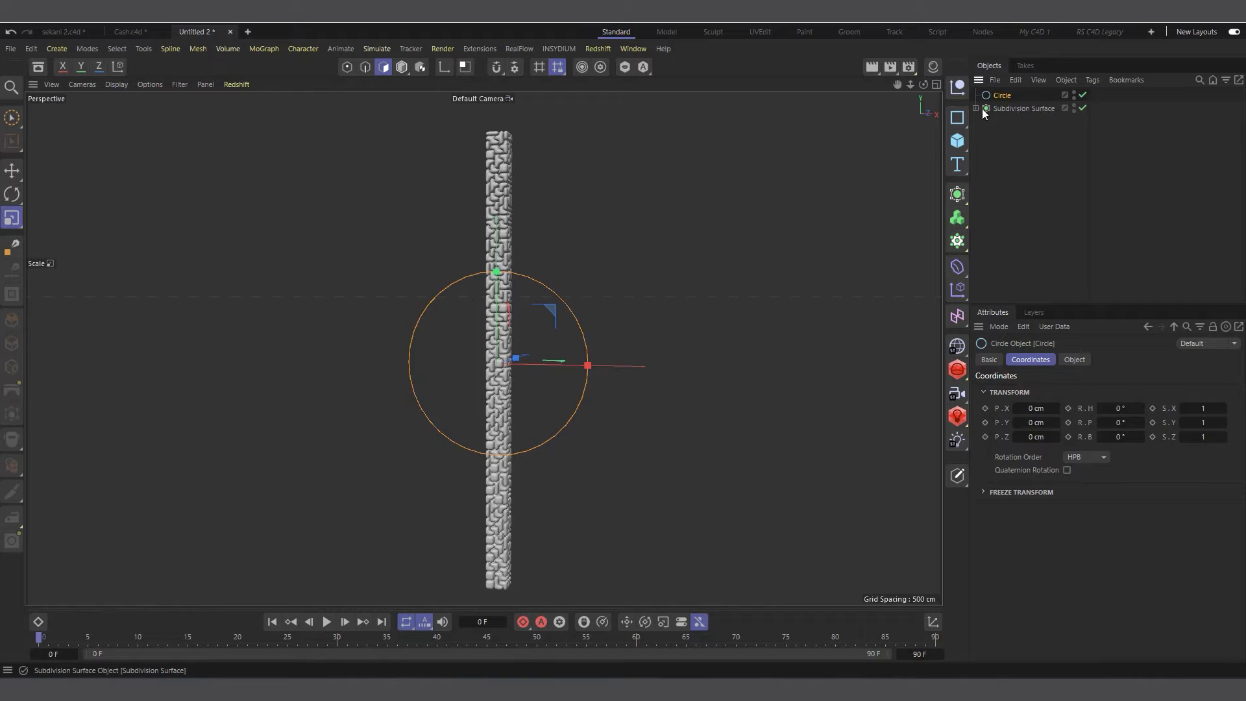
pyautogui.click(977, 108)
pyautogui.click(1027, 122)
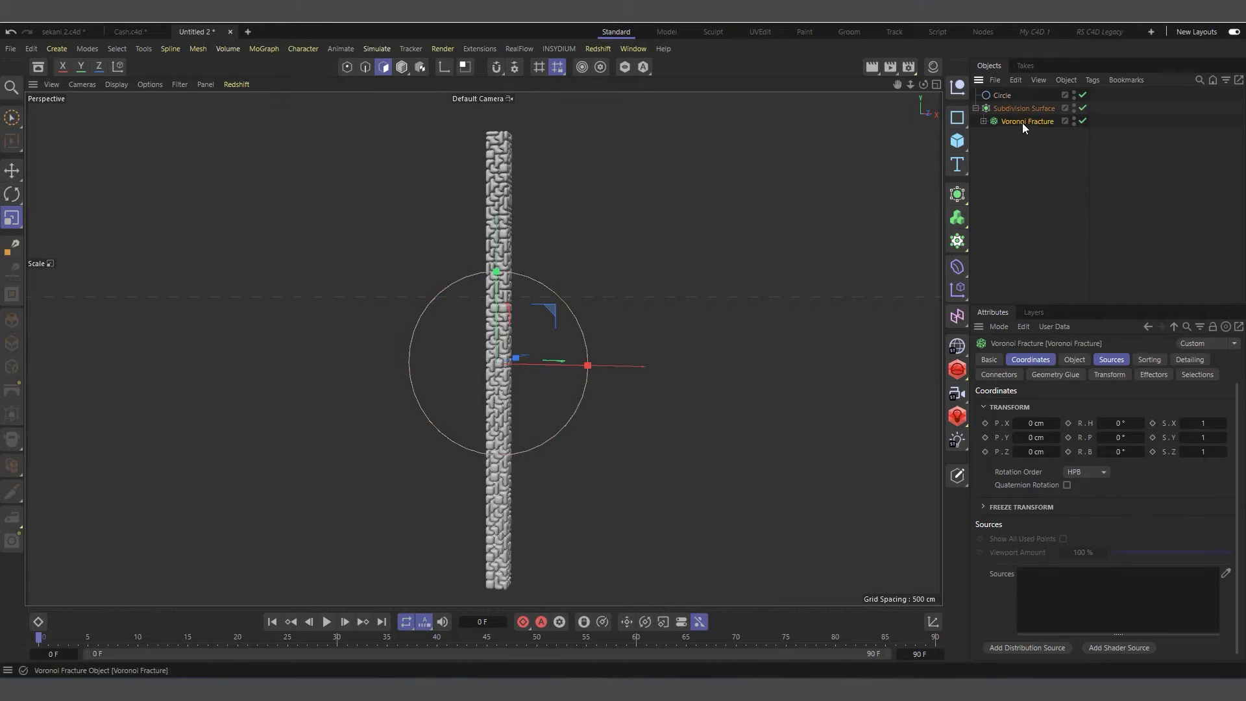
pyautogui.moveTo(1022, 123); pyautogui.dragTo(1081, 114)
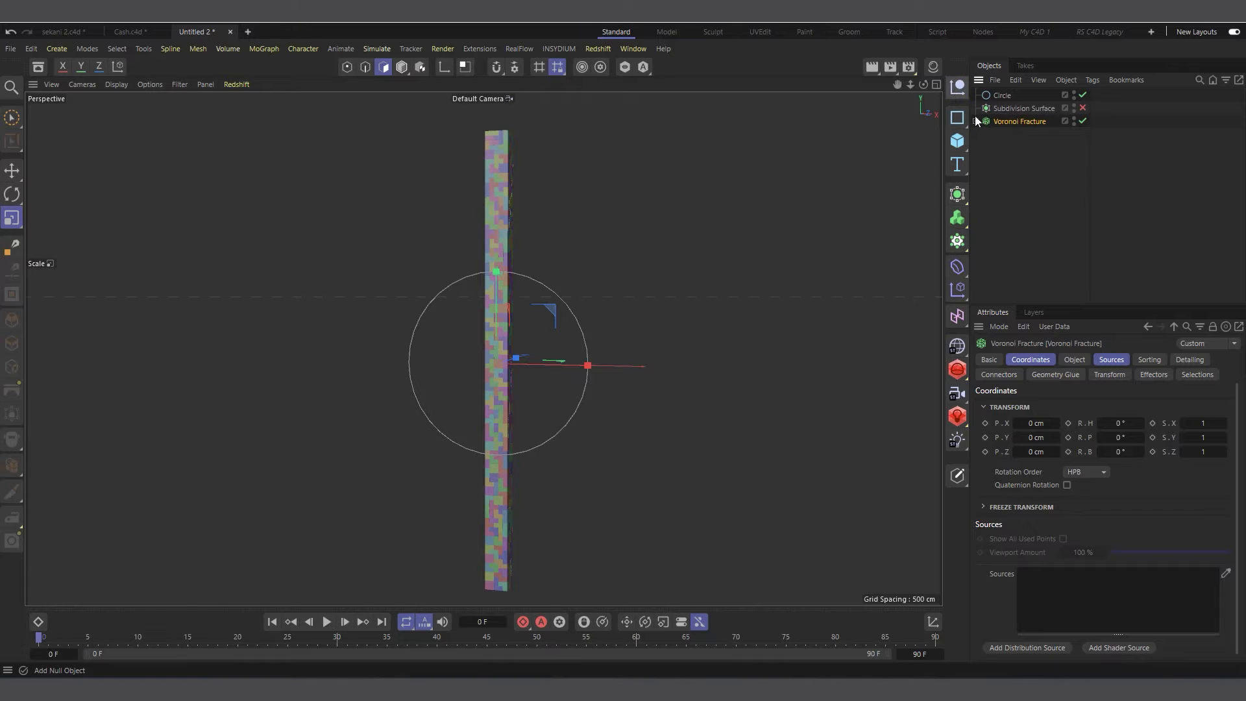
# Nest the Voronoi Fracture under a new Null and place a Spline Wrap deformer above it in the same Null.
pyautogui.click(958, 87)
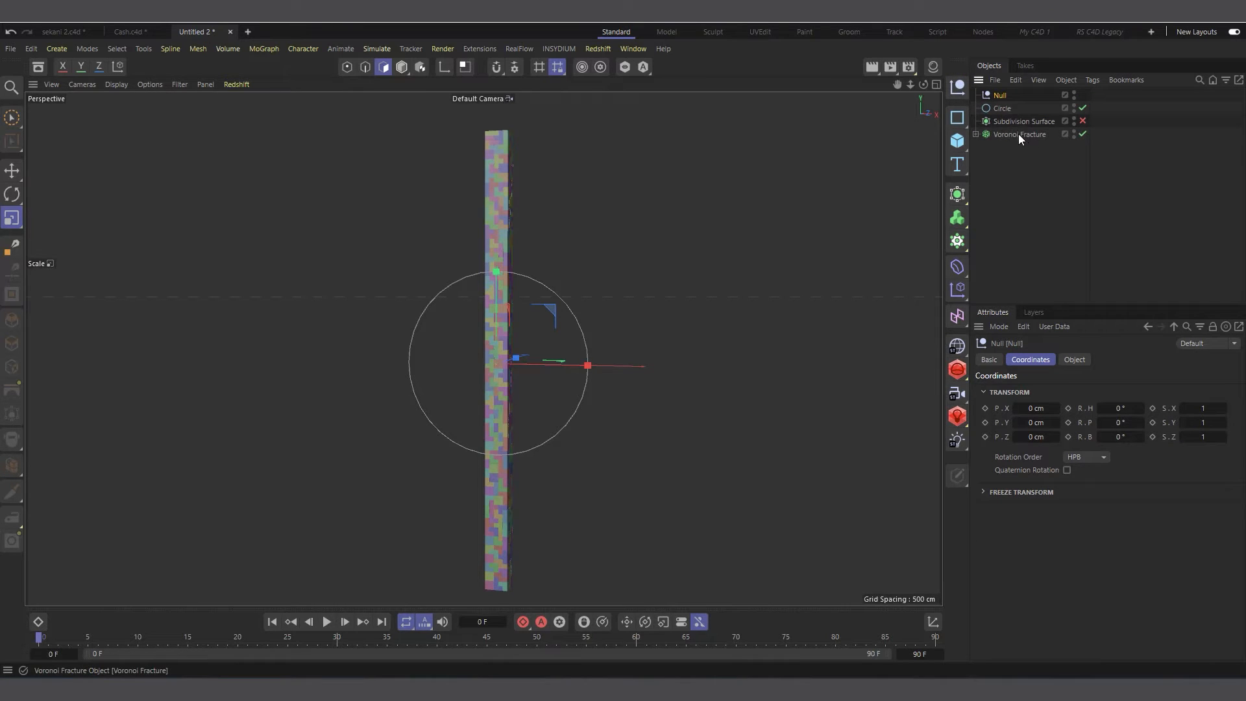
pyautogui.moveTo(1008, 102); pyautogui.dragTo(1007, 100)
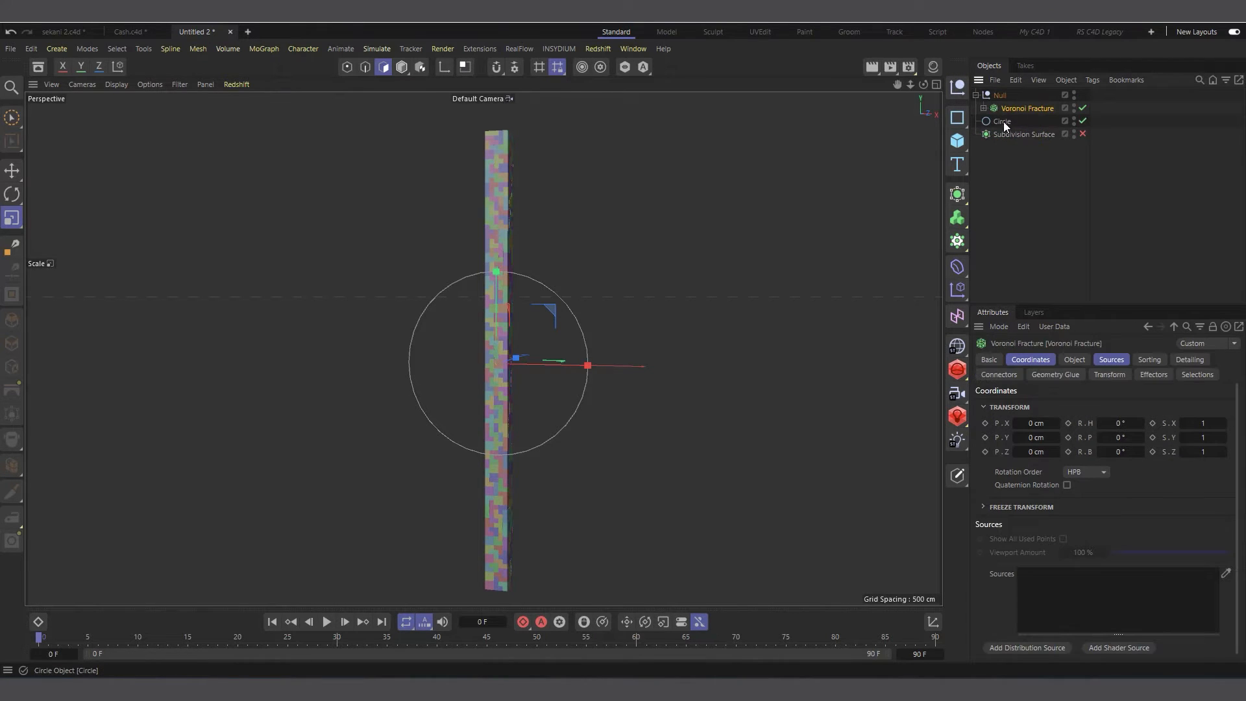
pyautogui.click(957, 276)
pyautogui.click(1009, 570)
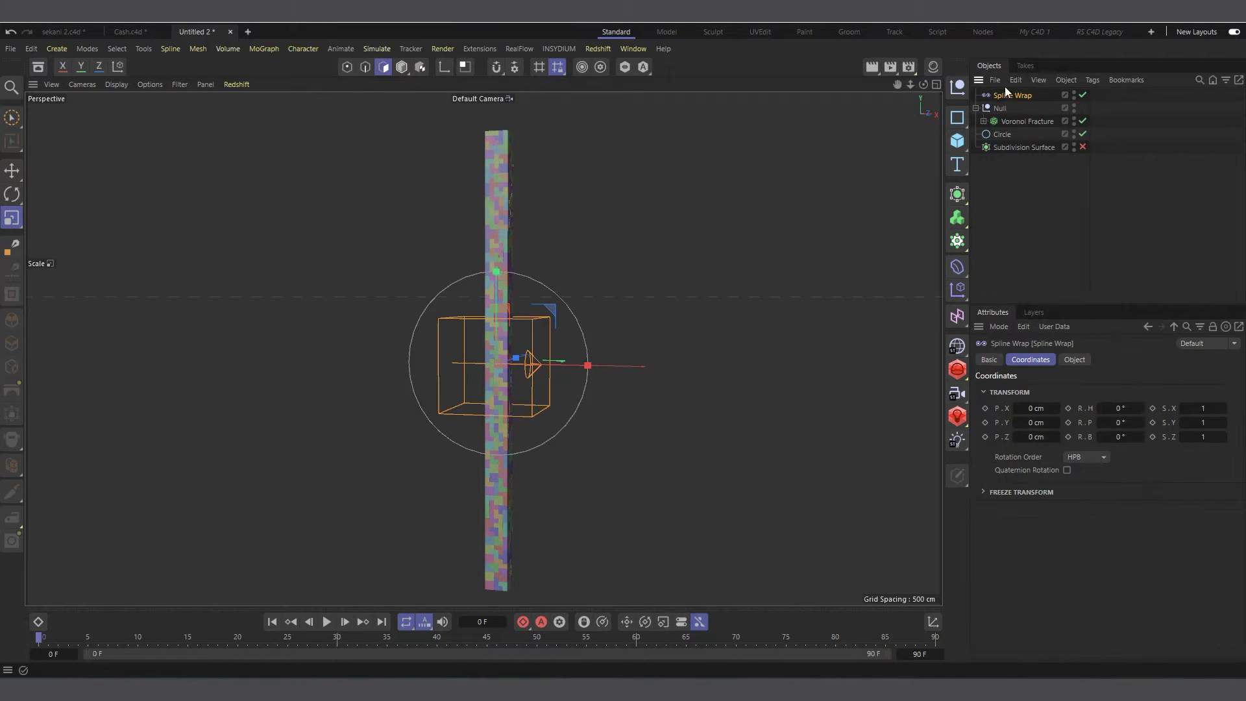
pyautogui.moveTo(1009, 92); pyautogui.dragTo(1010, 107)
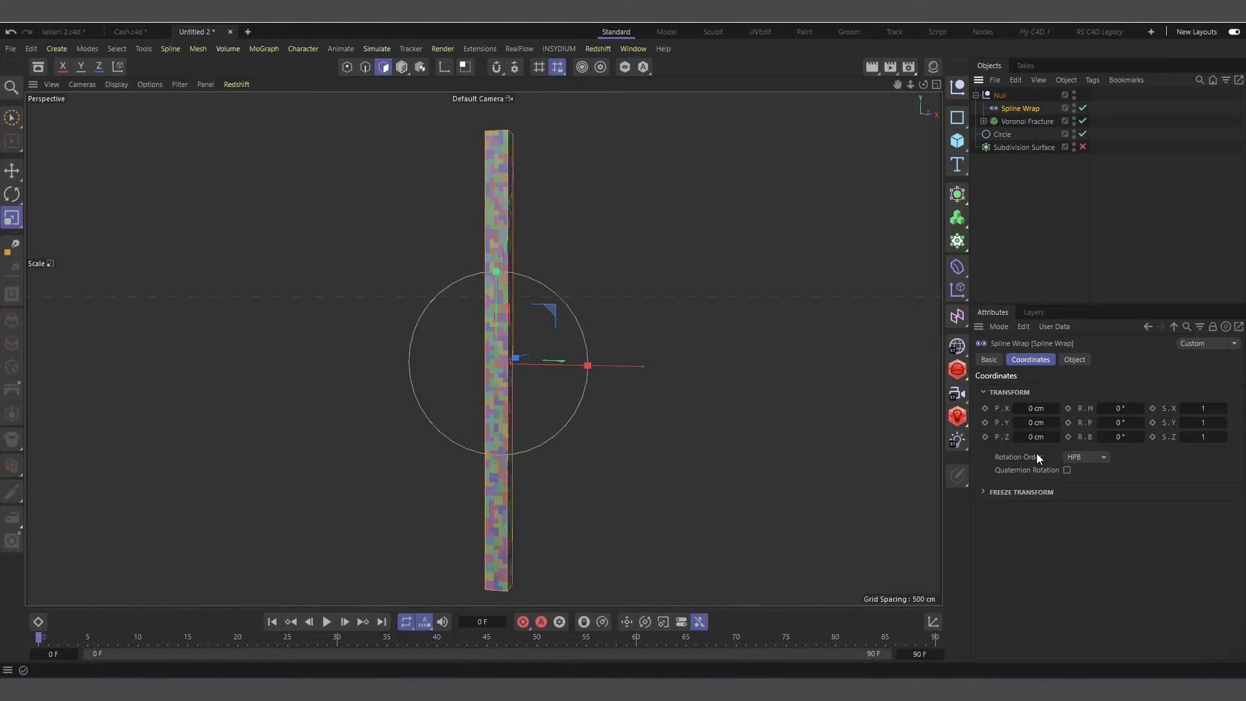
# Assign the Circle as the Spline Wrap's spline and set its axis to -Y.
pyautogui.click(1078, 360)
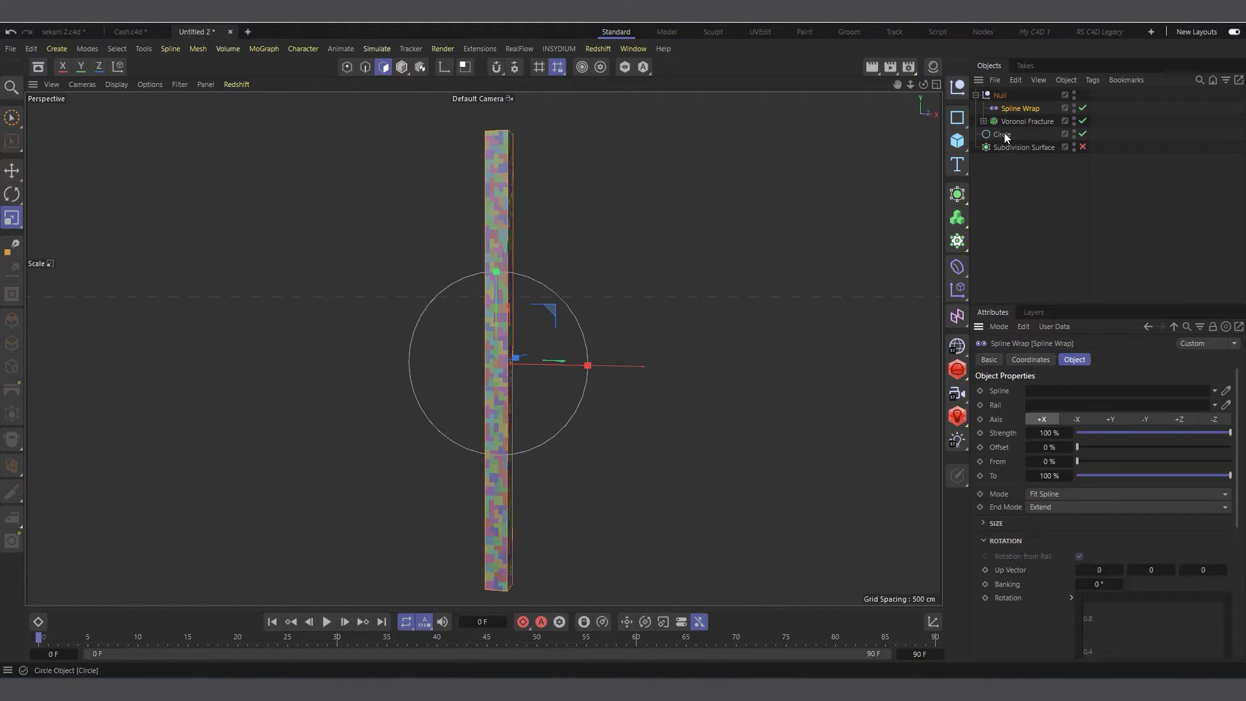
pyautogui.moveTo(1002, 135); pyautogui.dragTo(1045, 396)
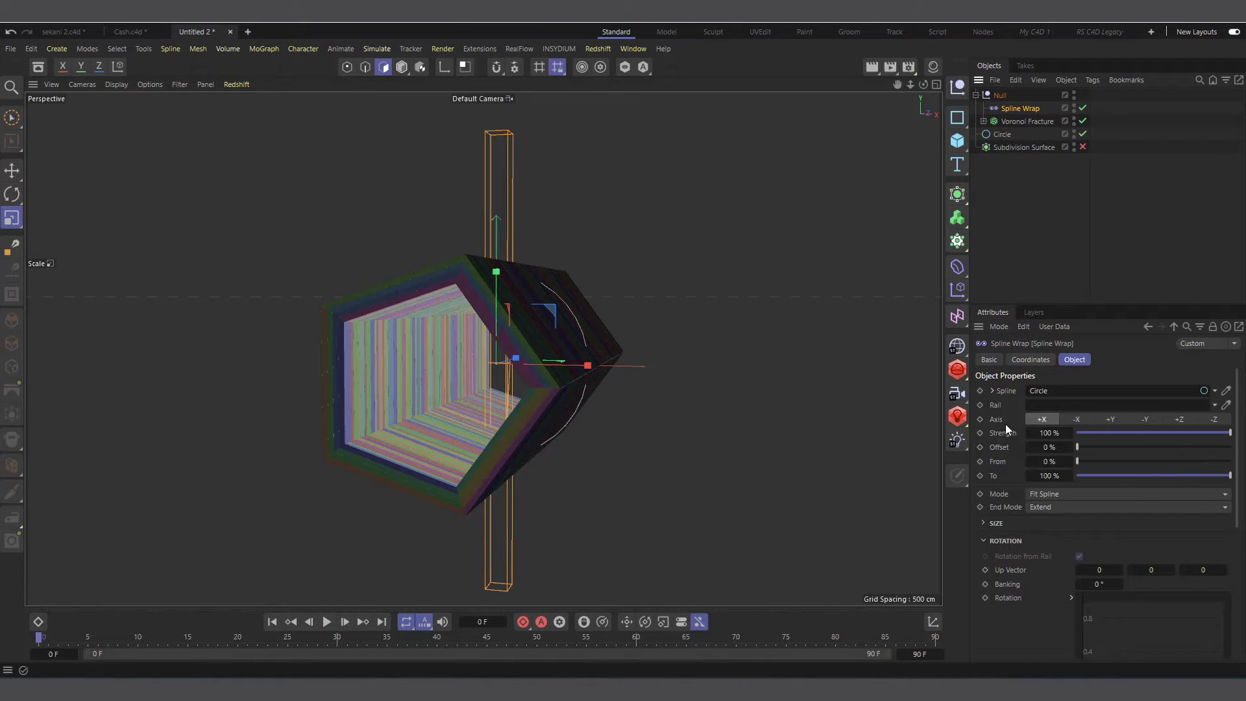
pyautogui.click(1214, 420)
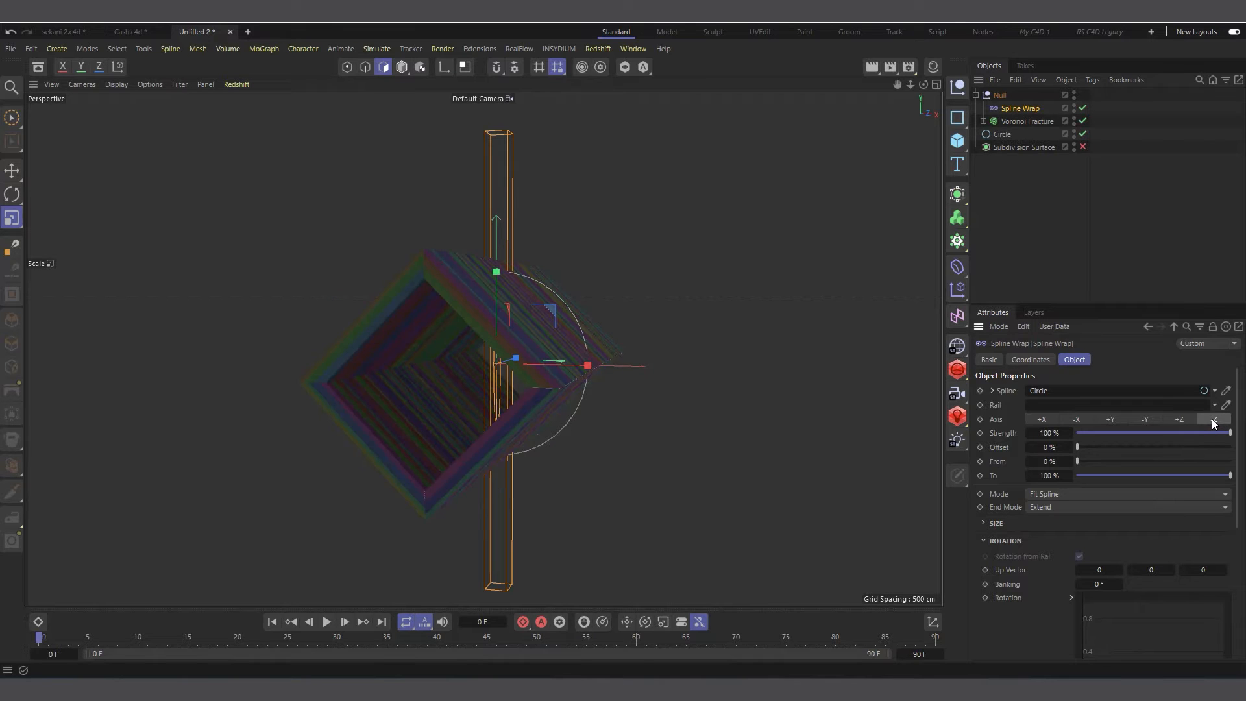
pyautogui.click(1147, 421)
pyautogui.scroll(4, 478, 403)
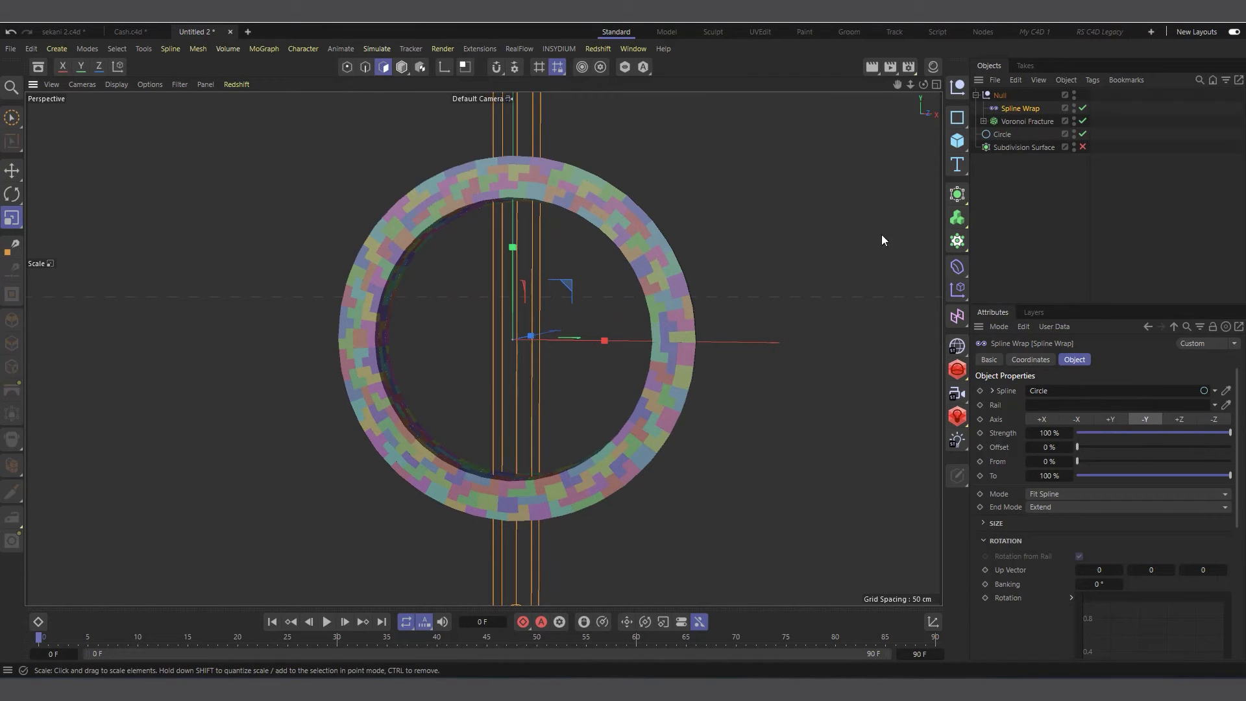
pyautogui.scroll(2, 598, 372)
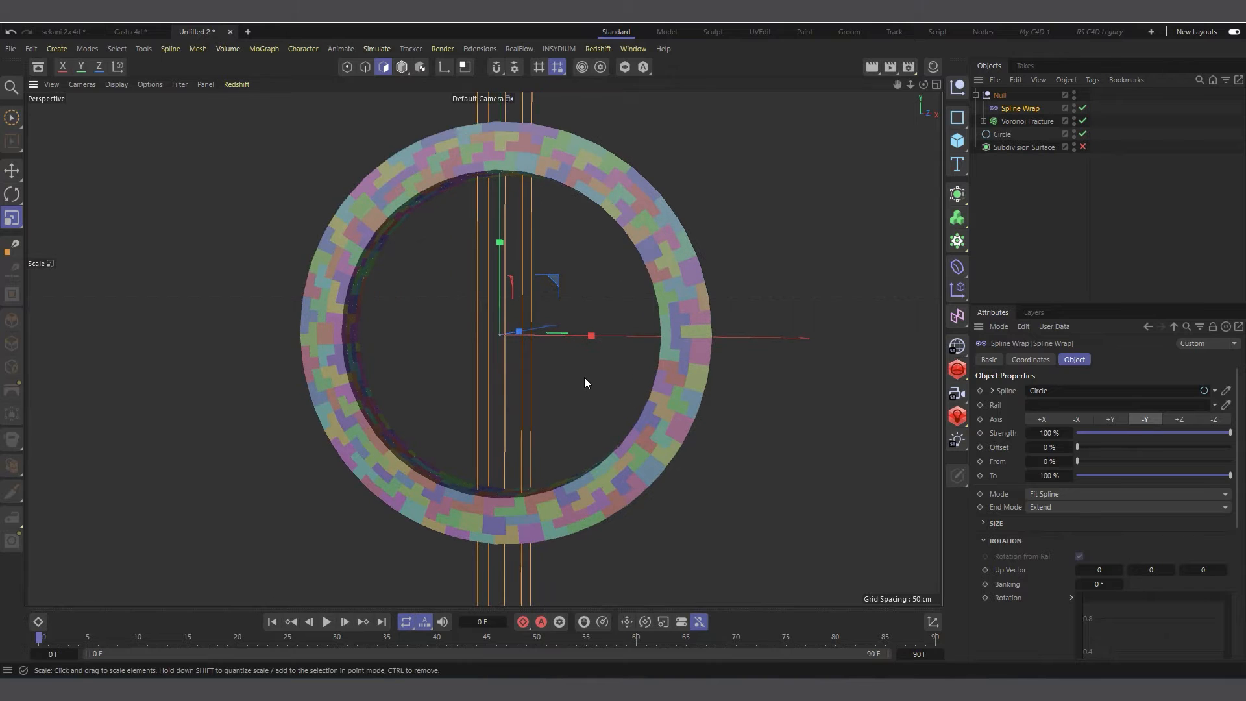
# Nest the Null with the wrapped ring under the Subdivision Surface and enable the Subdivision Surface.
pyautogui.click(977, 95)
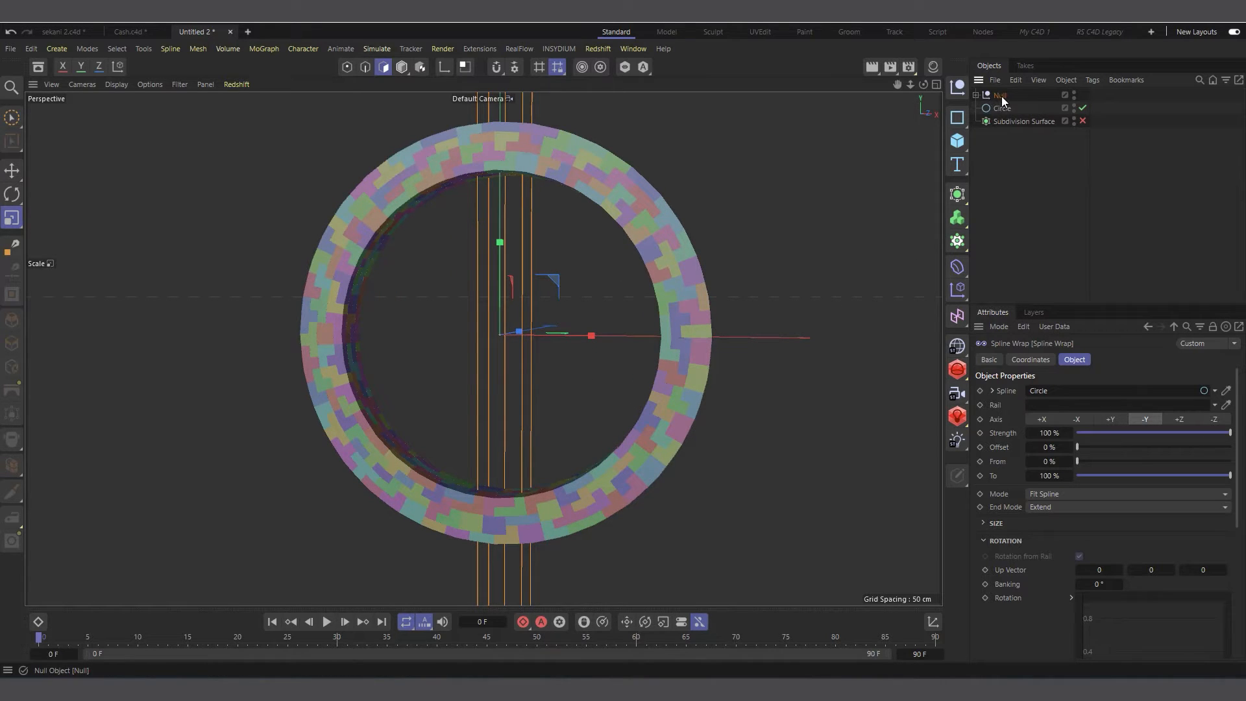
pyautogui.moveTo(1000, 98); pyautogui.dragTo(1018, 122)
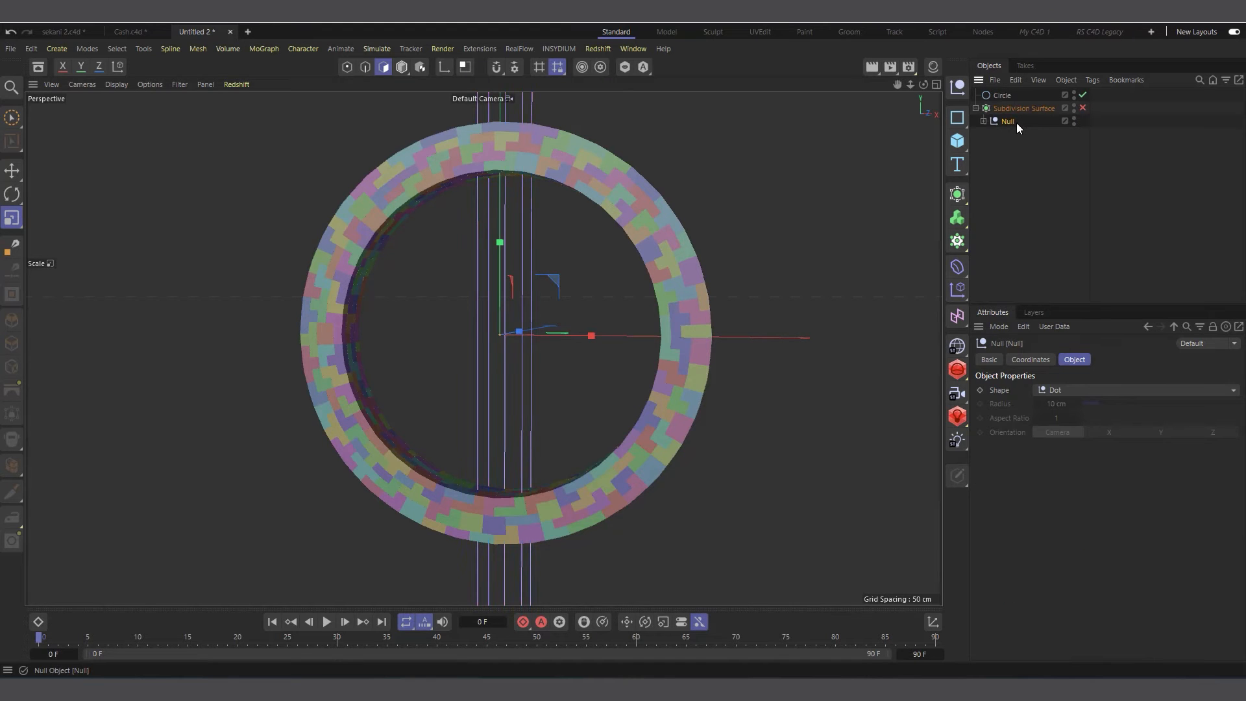
pyautogui.click(1083, 108)
pyautogui.moveTo(924, 85); pyautogui.dragTo(945, 63)
pyautogui.scroll(2, 383, 343)
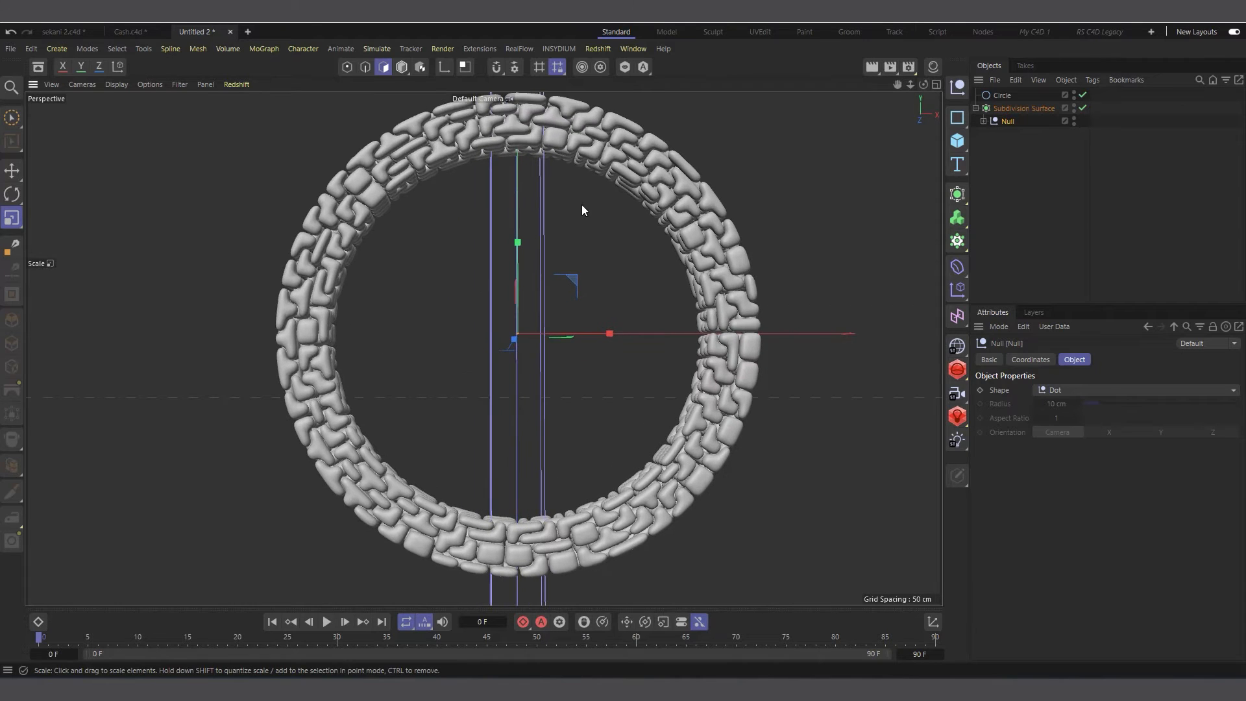
pyautogui.scroll(-1, 473, 370)
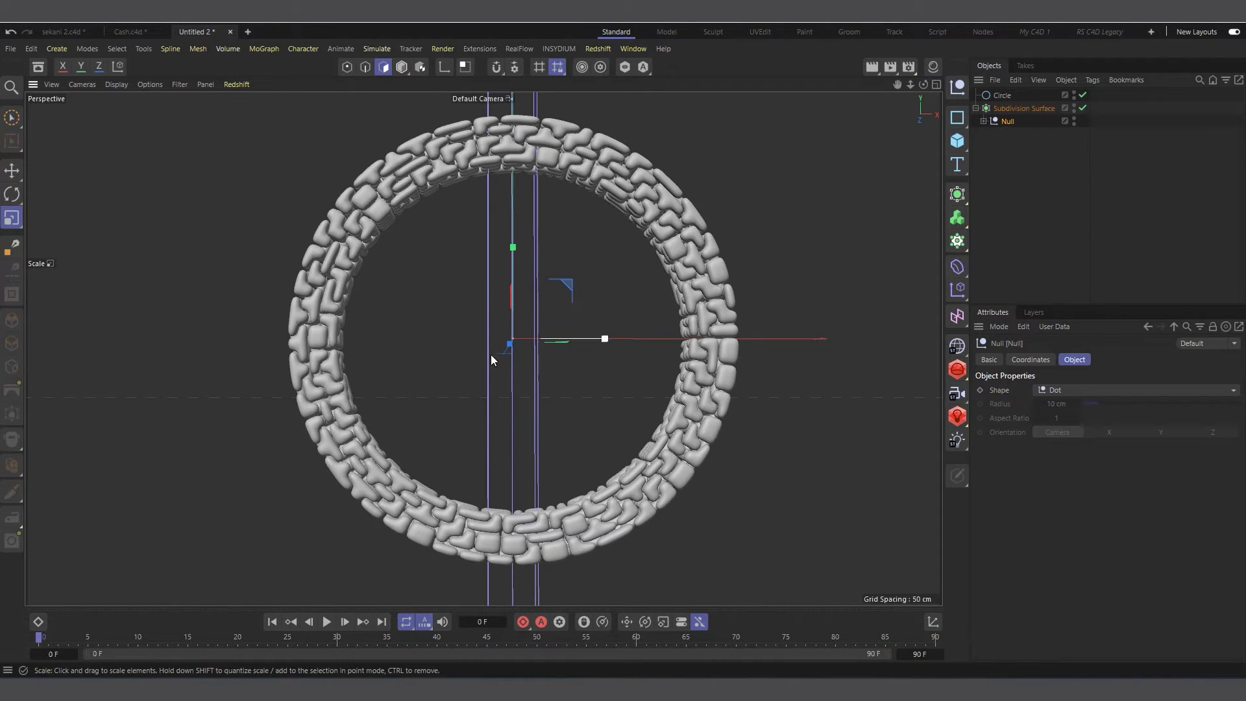
pyautogui.scroll(-2, 491, 355)
# Apply a Random effector to the Voronoi Fracture inside the Null.
pyautogui.click(984, 121)
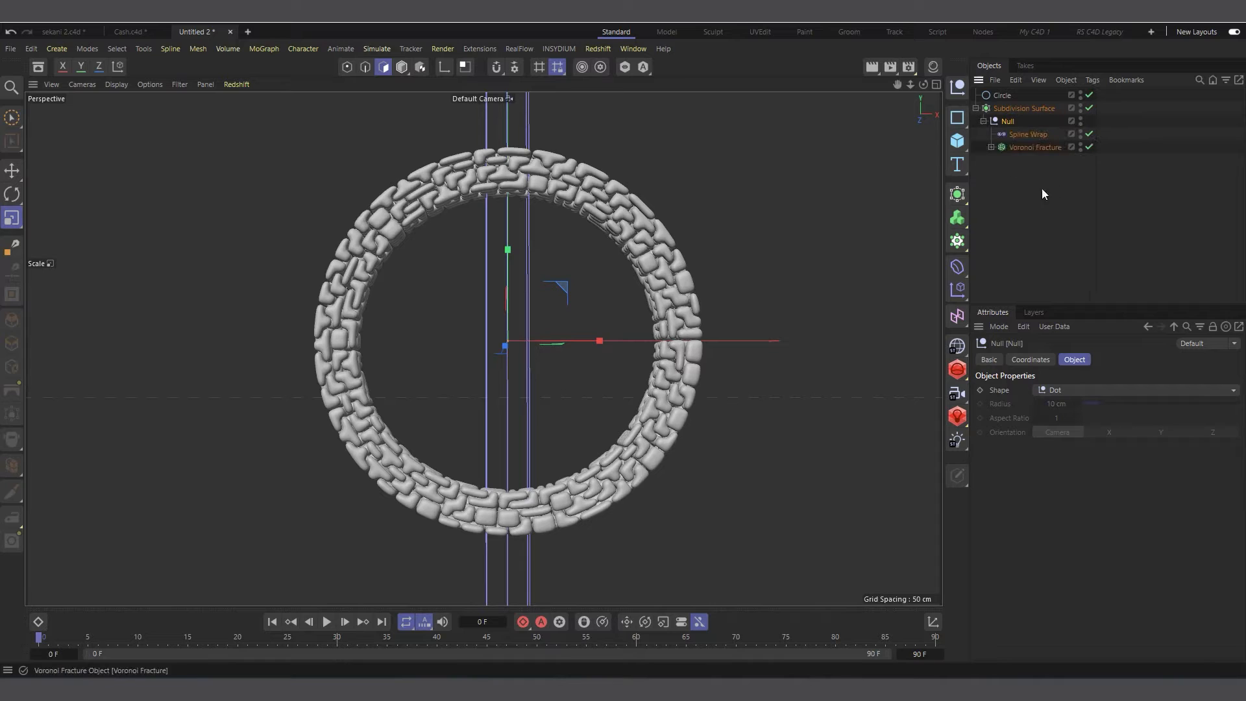
pyautogui.click(1017, 147)
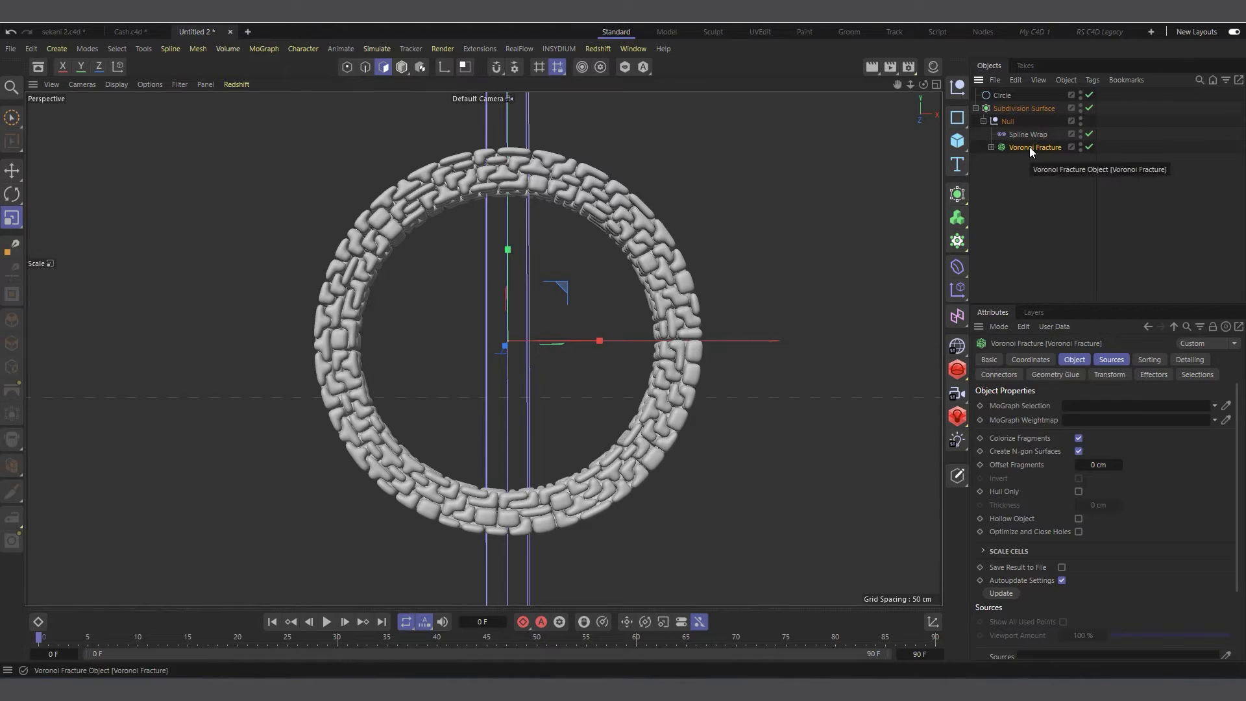
pyautogui.click(957, 290)
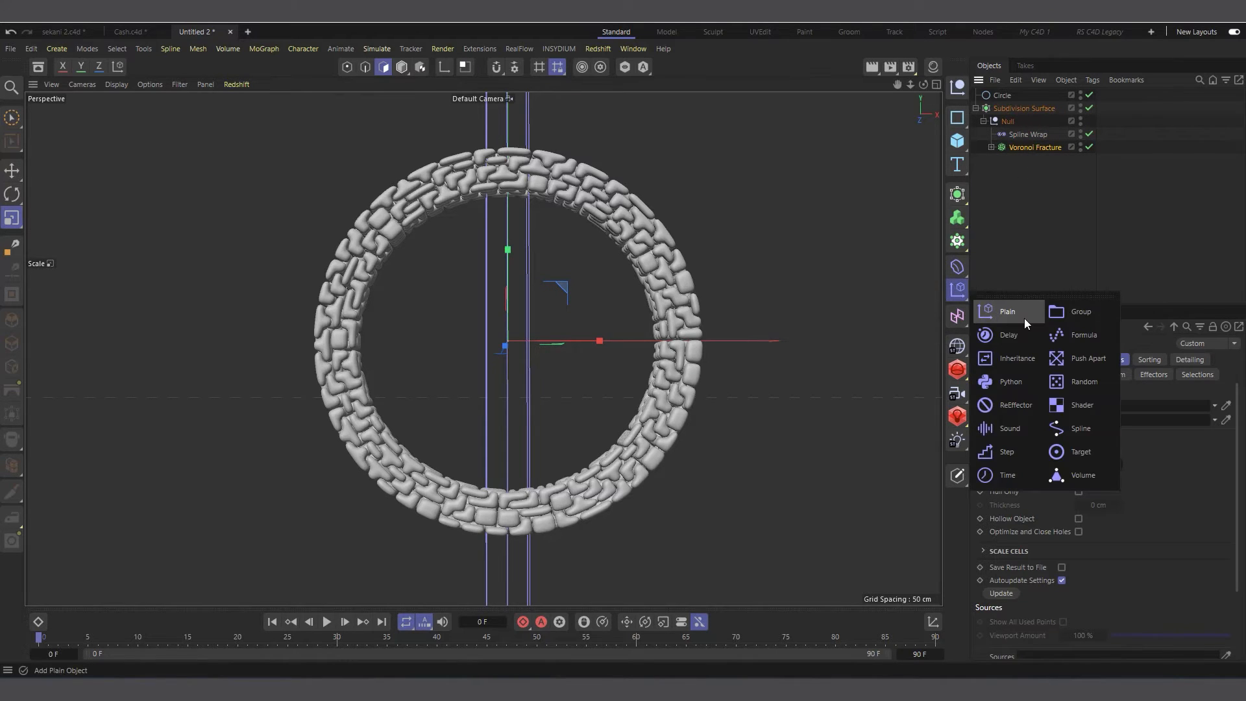
pyautogui.click(1083, 383)
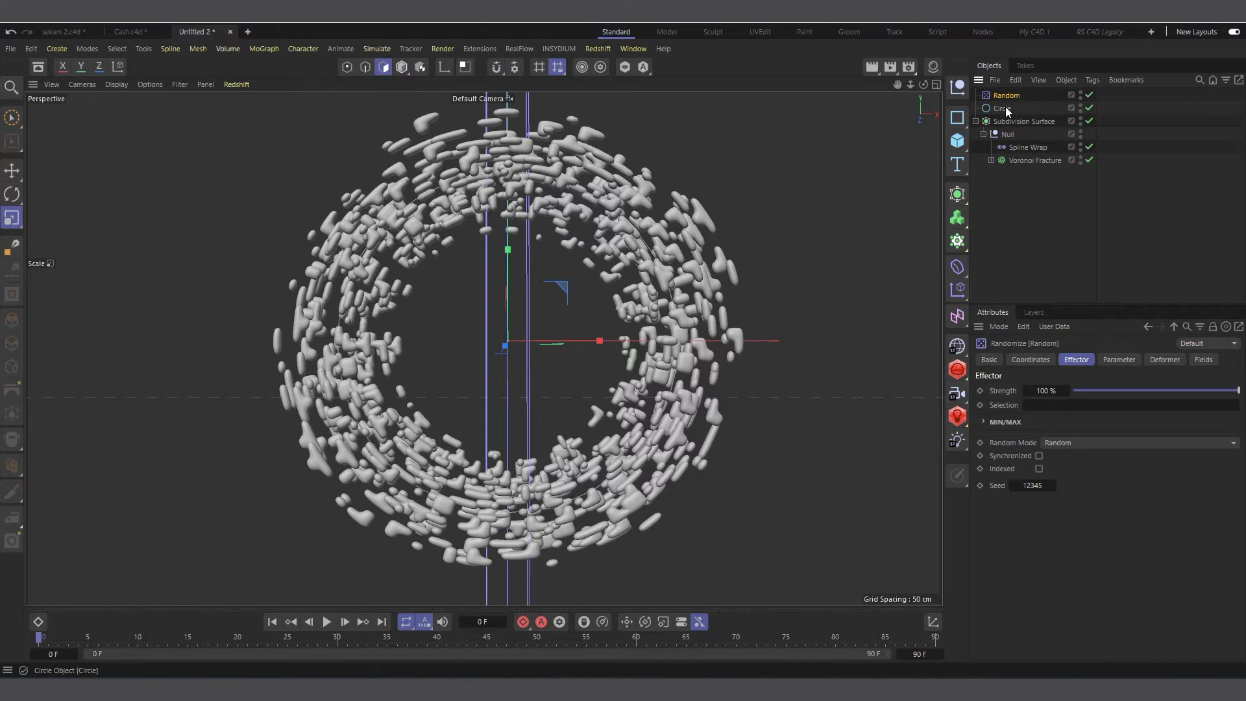
# Limit the Random effector with a Linear Field and set the field's direction to Z-.
pyautogui.click(1203, 360)
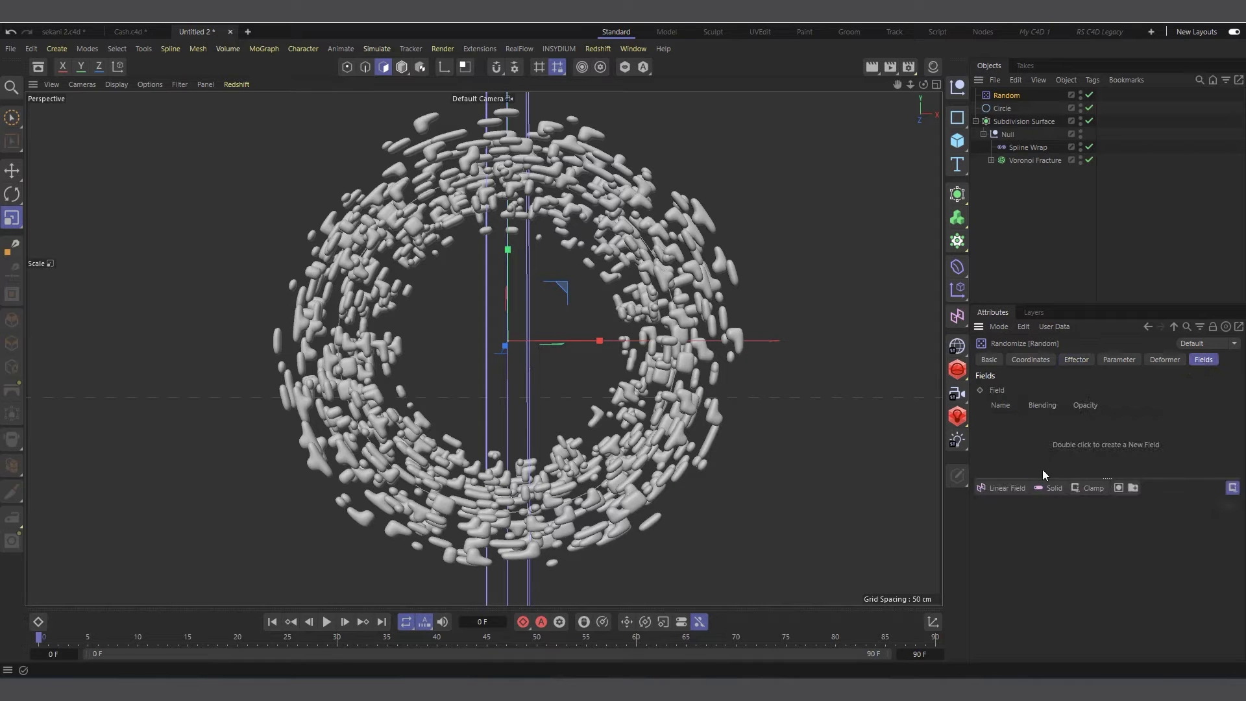
pyautogui.click(1004, 487)
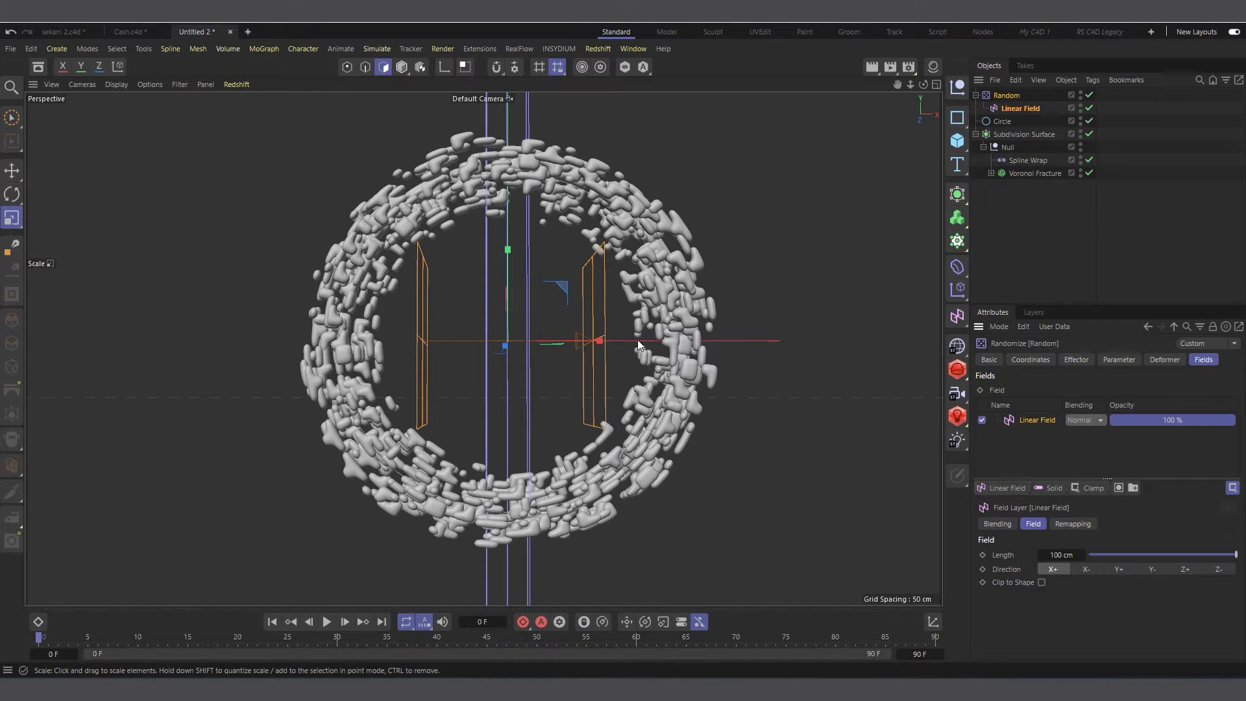
pyautogui.click(1218, 571)
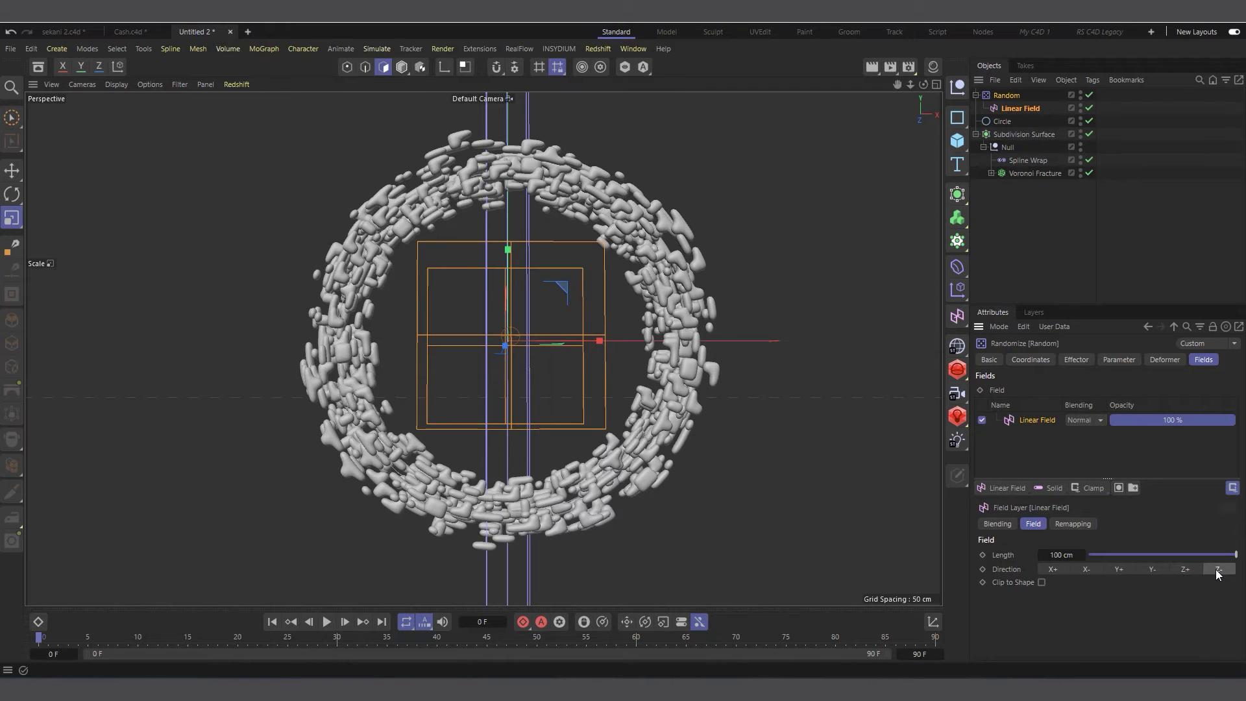
# Set the Linear Field's direction to Y- and move the field down to the bottom part of the ring.
pyautogui.click(1151, 568)
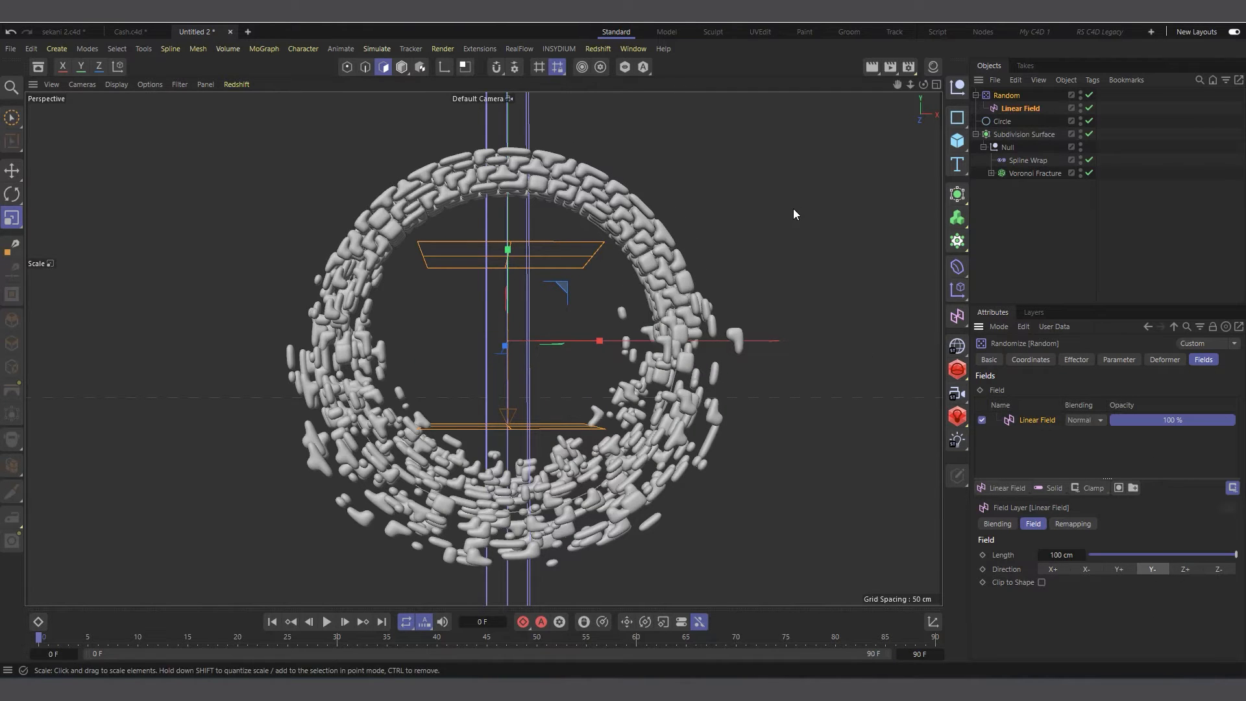
pyautogui.click(15, 171)
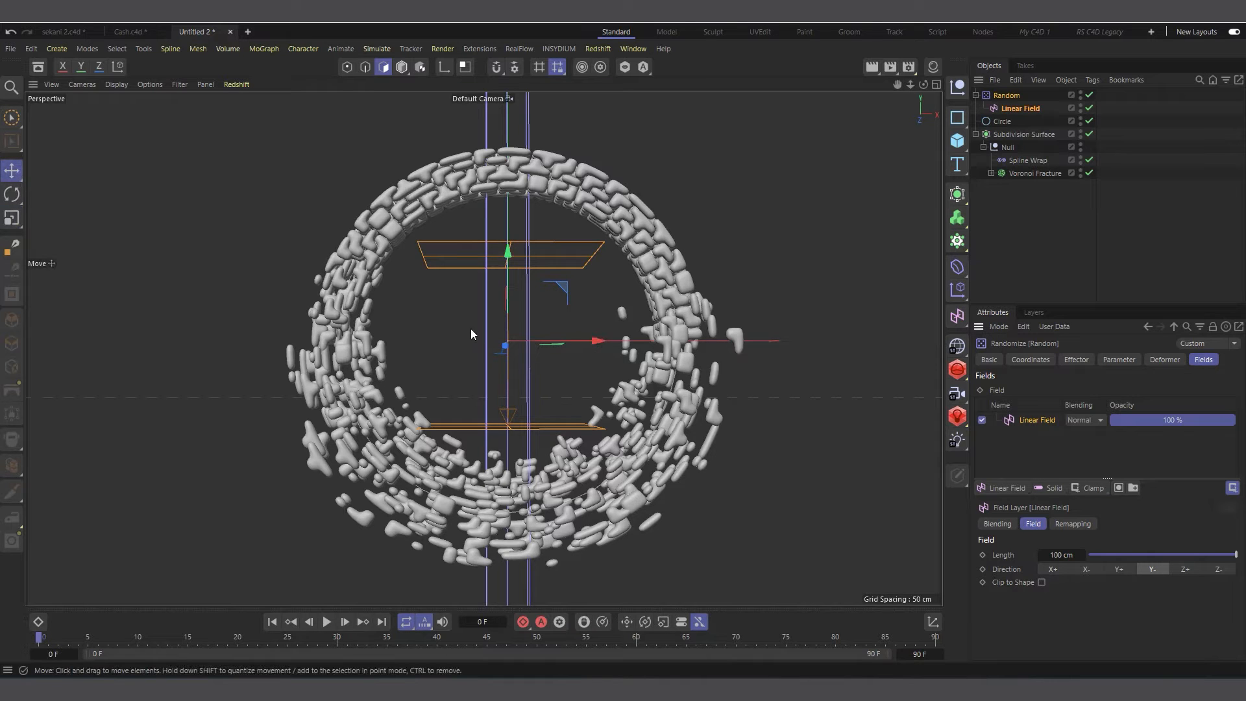
pyautogui.moveTo(509, 351); pyautogui.dragTo(518, 455)
pyautogui.scroll(-4, 457, 298)
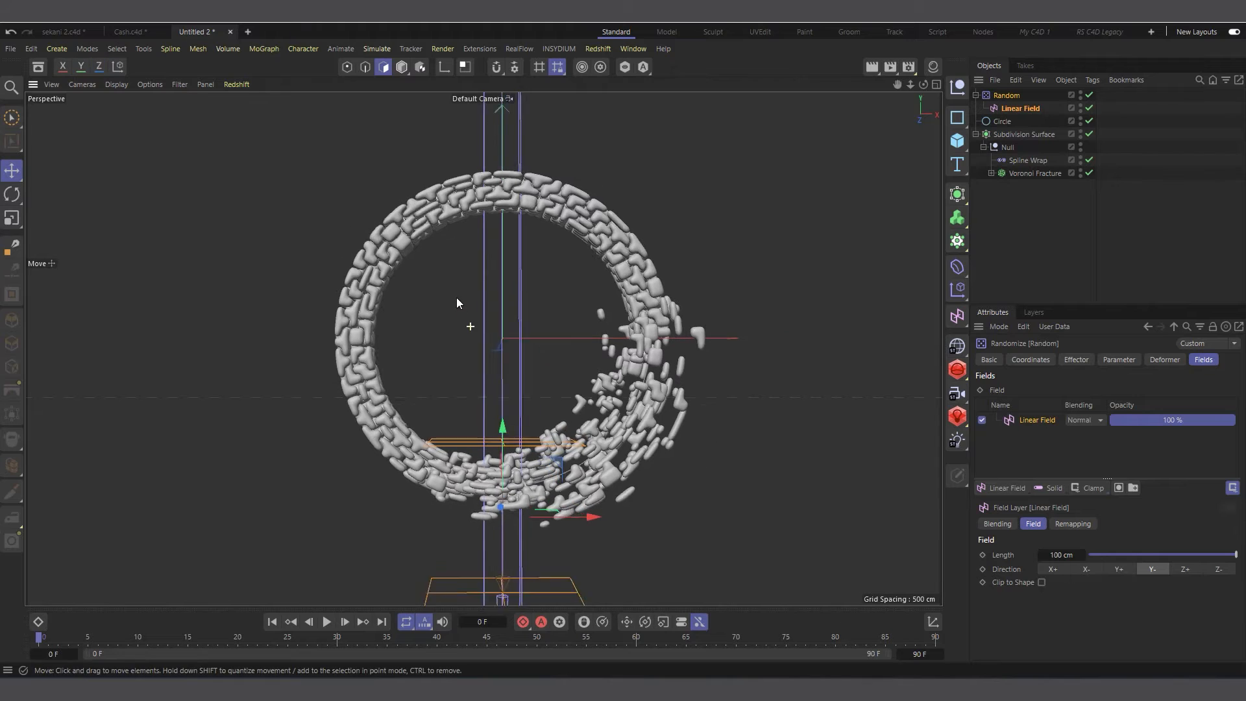
# Set the Random effector's position offsets to 150 cm on X, Y and Z.
pyautogui.click(1023, 109)
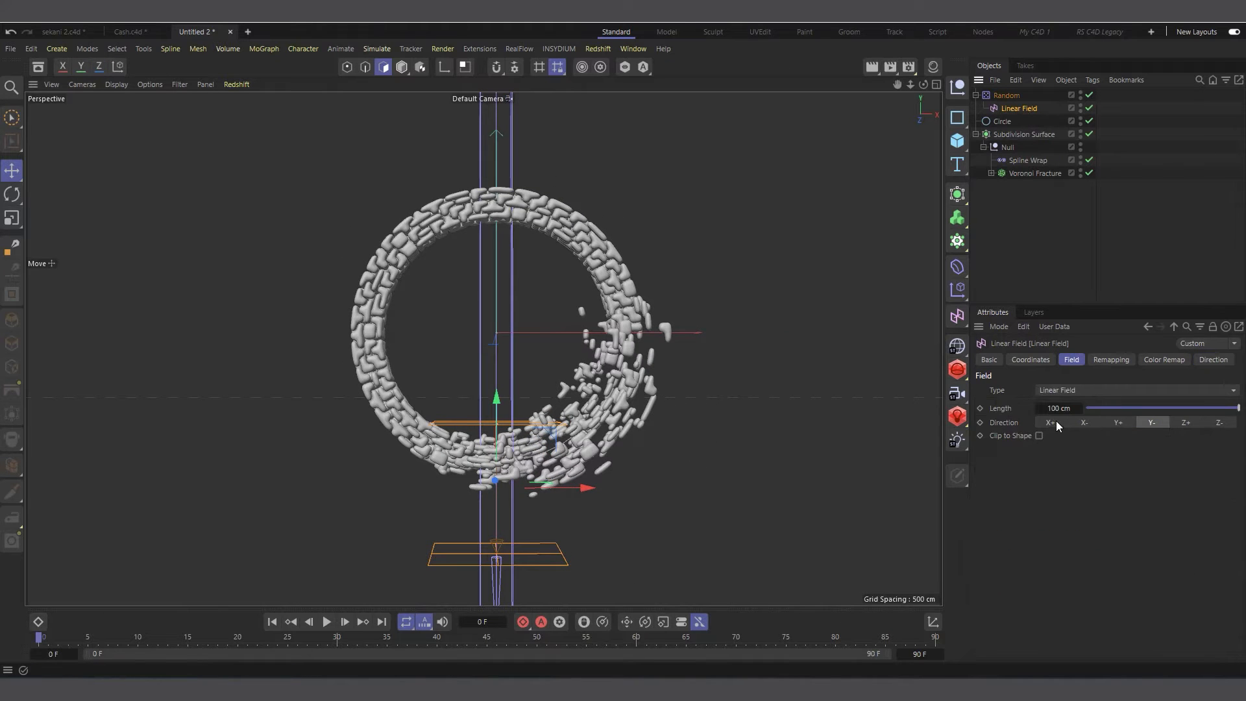
pyautogui.click(1007, 95)
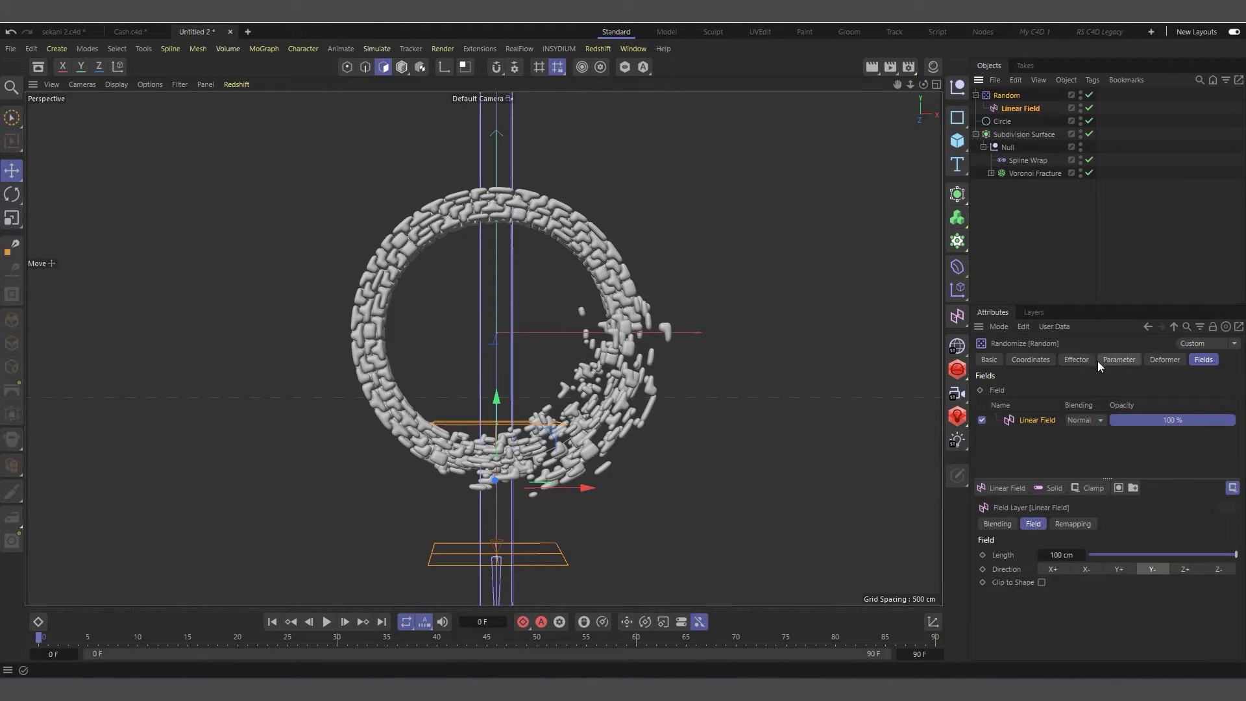
pyautogui.click(1120, 360)
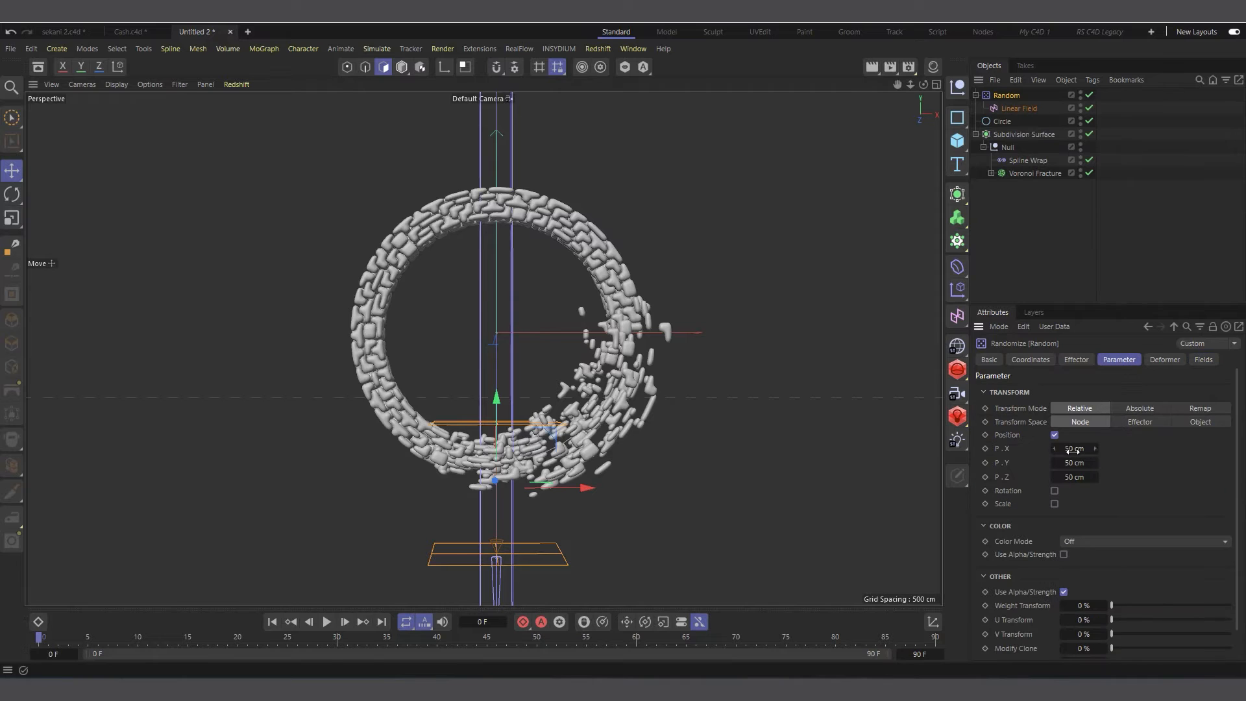
pyautogui.doubleClick(1074, 448)
pyautogui.press('BackSpace')
pyautogui.doubleClick(1074, 460)
pyautogui.press('BackSpace')
pyautogui.write('150')
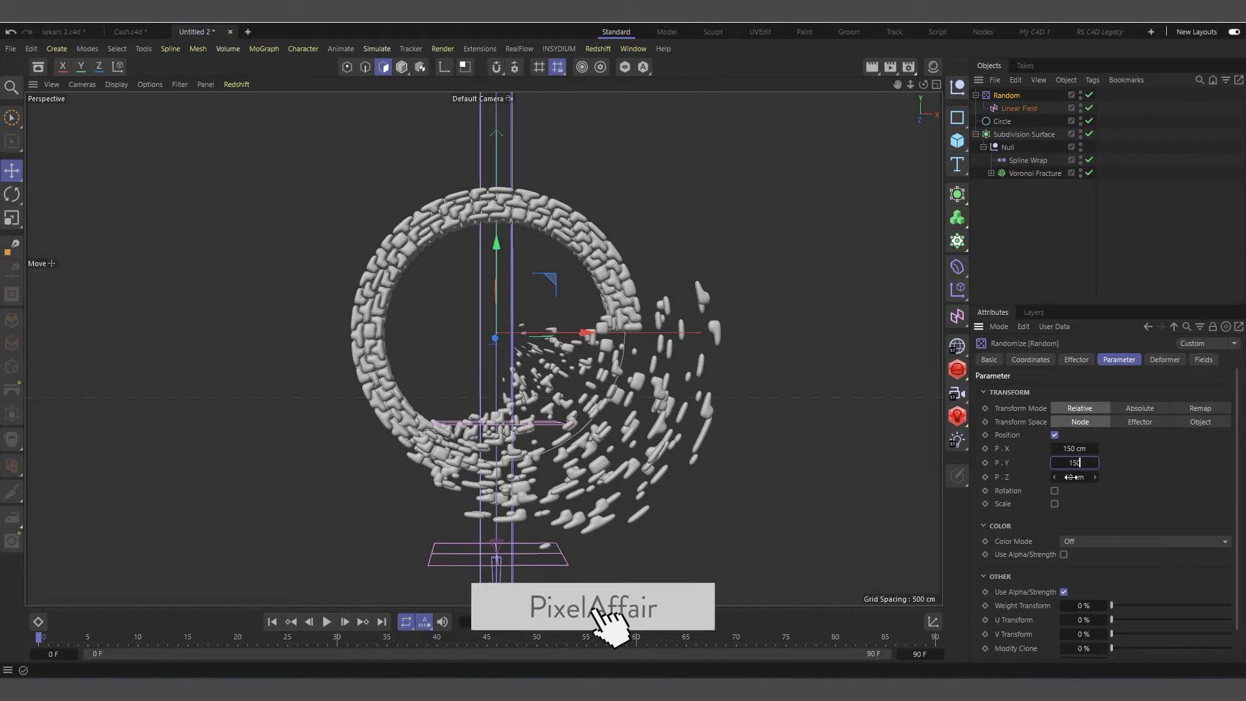
pyautogui.doubleClick(1075, 476)
pyautogui.press('BackSpace')
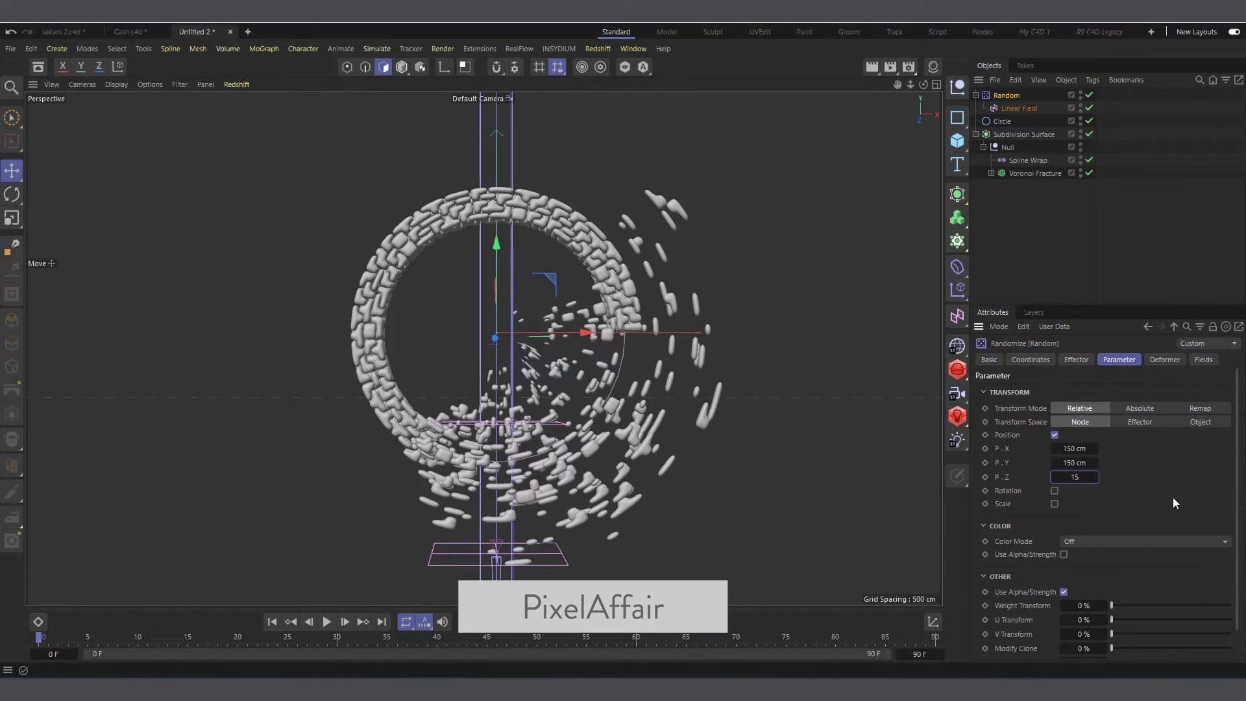
pyautogui.write('150')
pyautogui.press('Return')
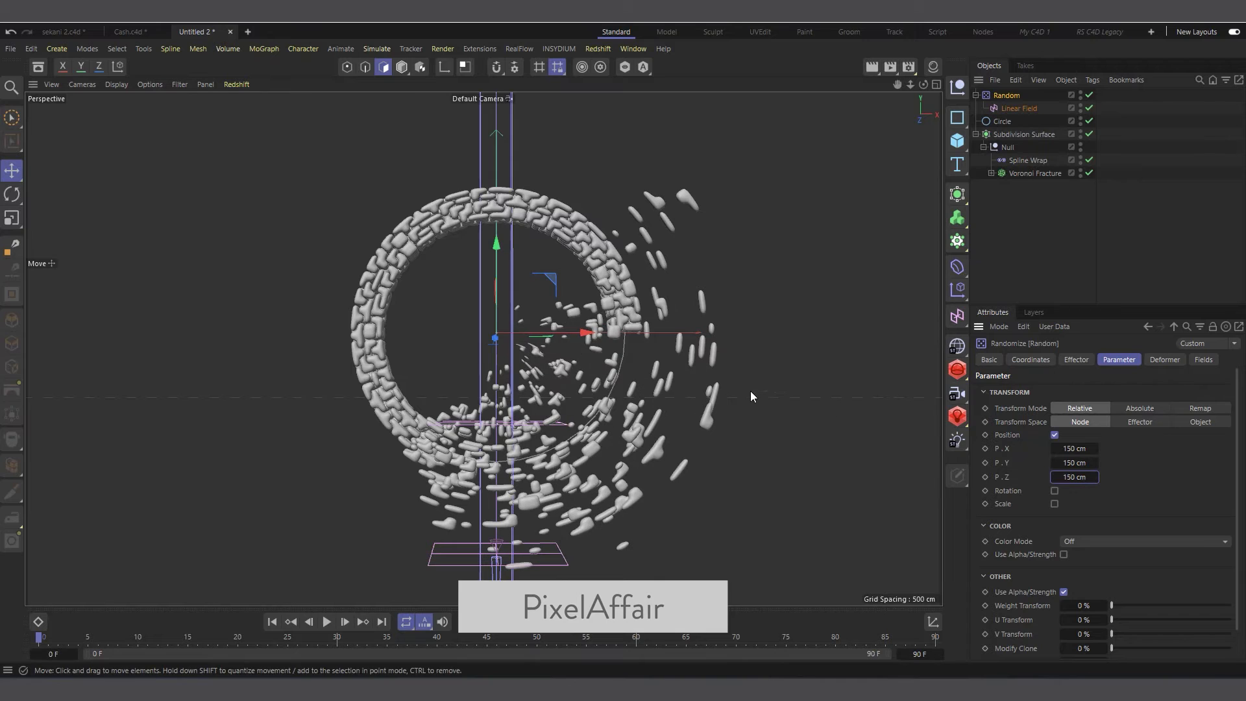
# Apply a Plain effector to the Voronoi Fracture.
pyautogui.scroll(2, 523, 464)
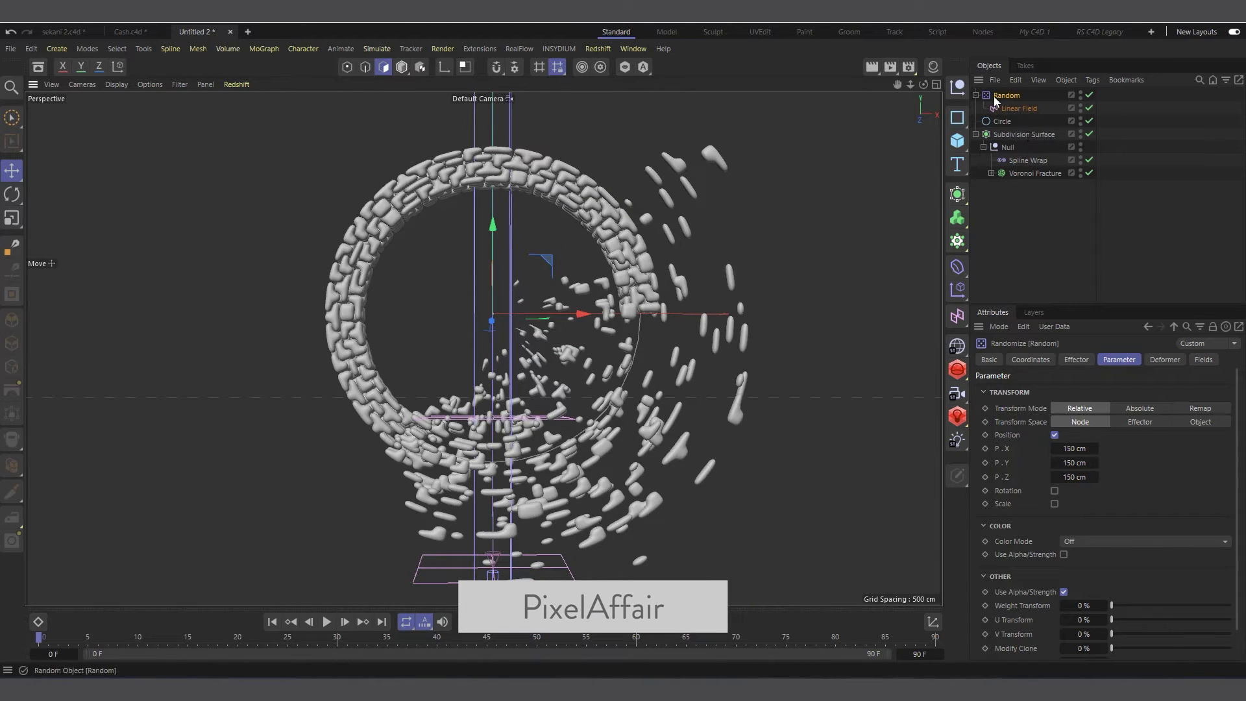
pyautogui.click(1022, 174)
pyautogui.click(958, 289)
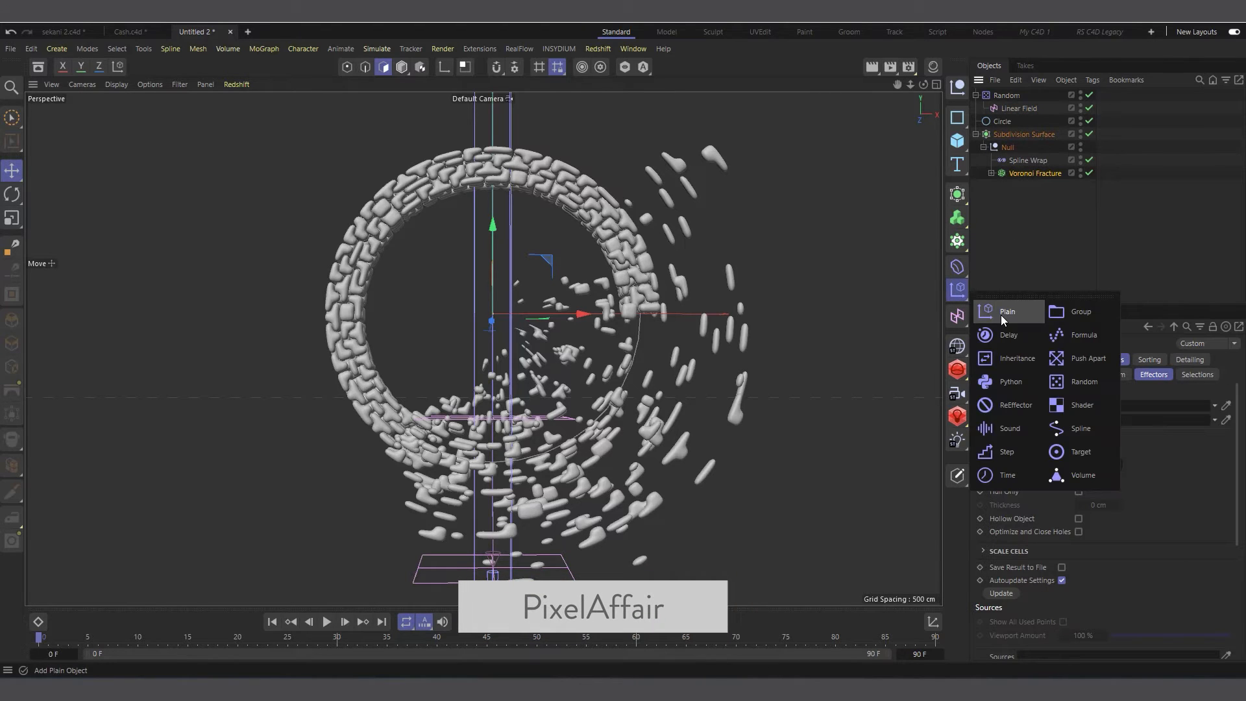
pyautogui.click(1001, 312)
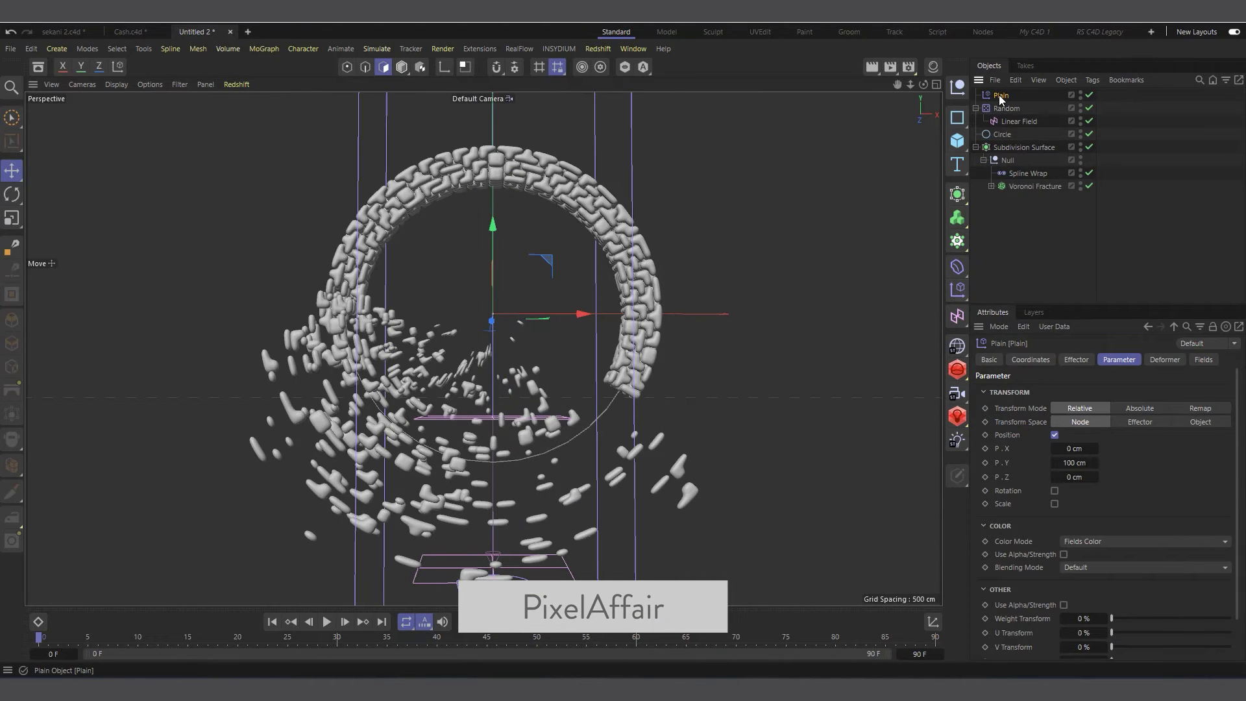
# Limit the Plain effector with the Random effector's existing Linear Field and enable its Scale parameter with Uniform Scale.
pyautogui.click(1202, 360)
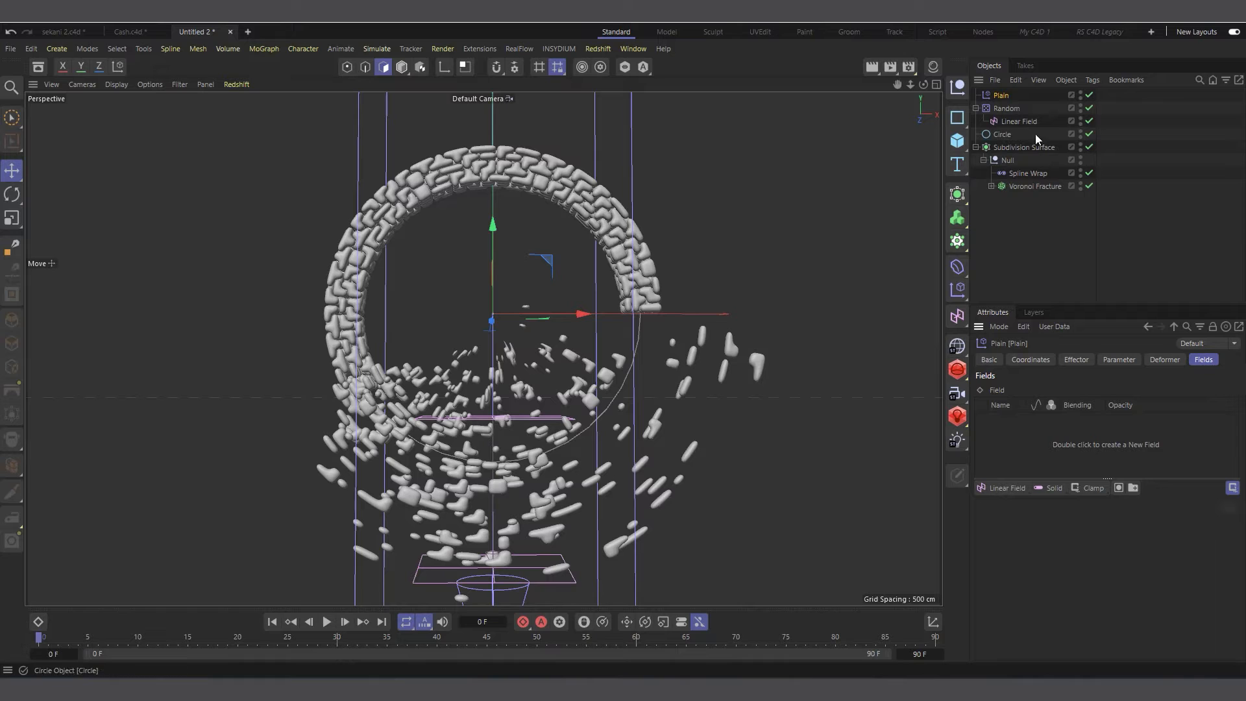
pyautogui.moveTo(1019, 122); pyautogui.dragTo(1024, 448)
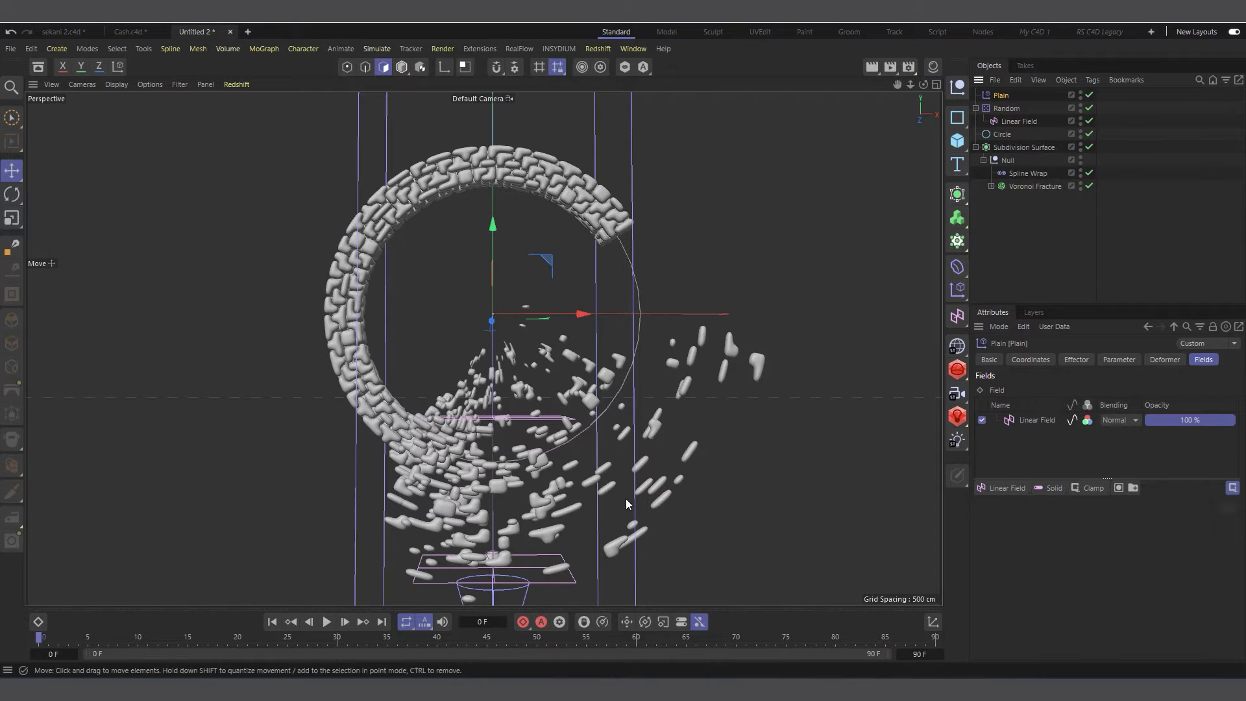
pyautogui.click(1115, 360)
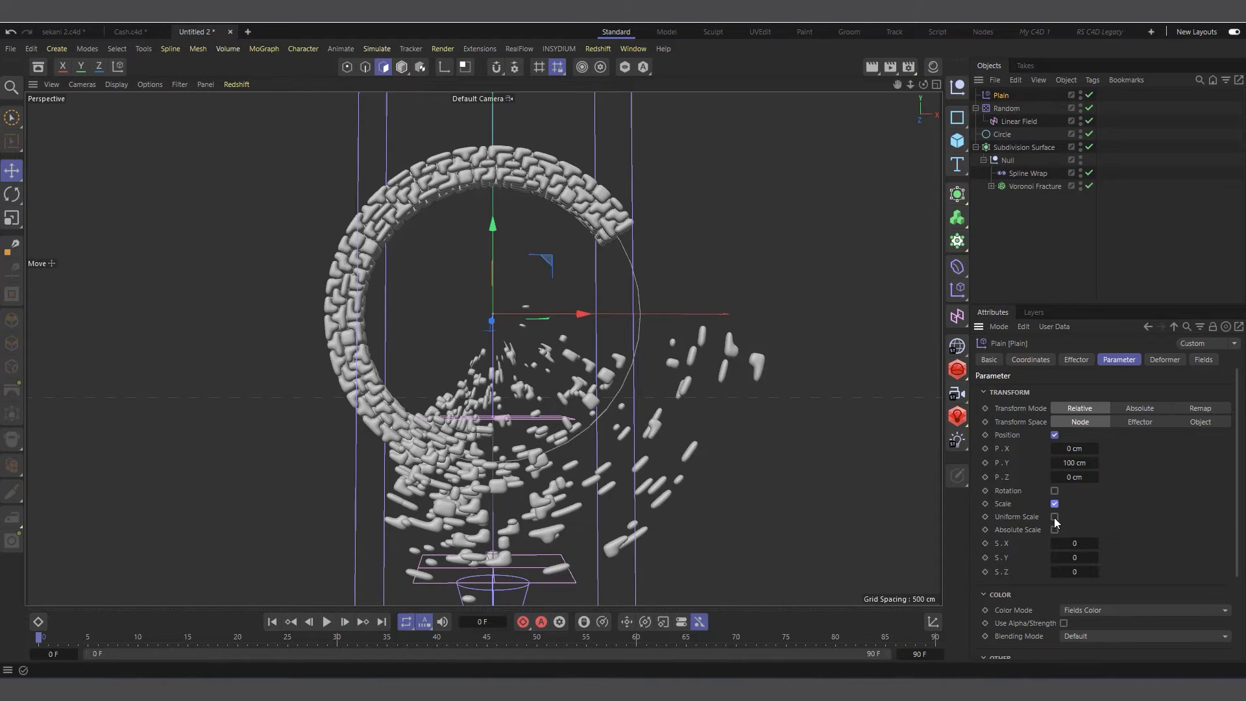
pyautogui.click(1055, 517)
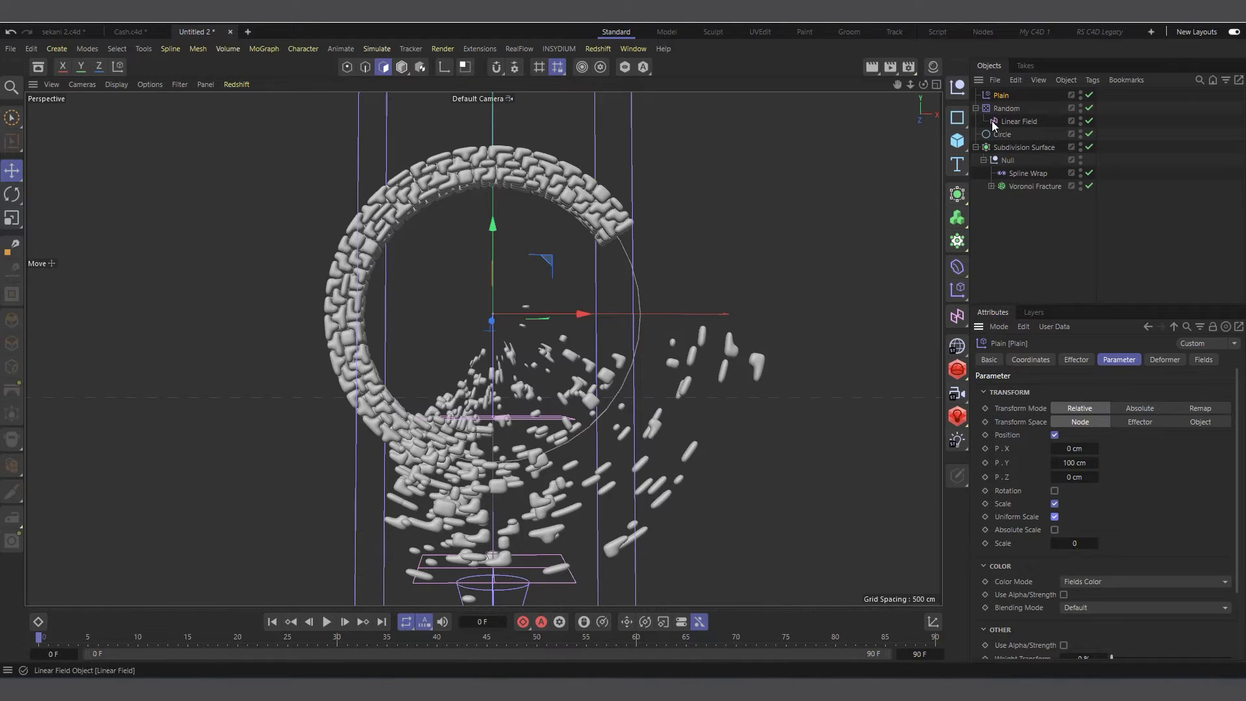
# Move the Linear Field slightly further down along Y so the scattering starts lower on the ring.
pyautogui.scroll(-2, 676, 268)
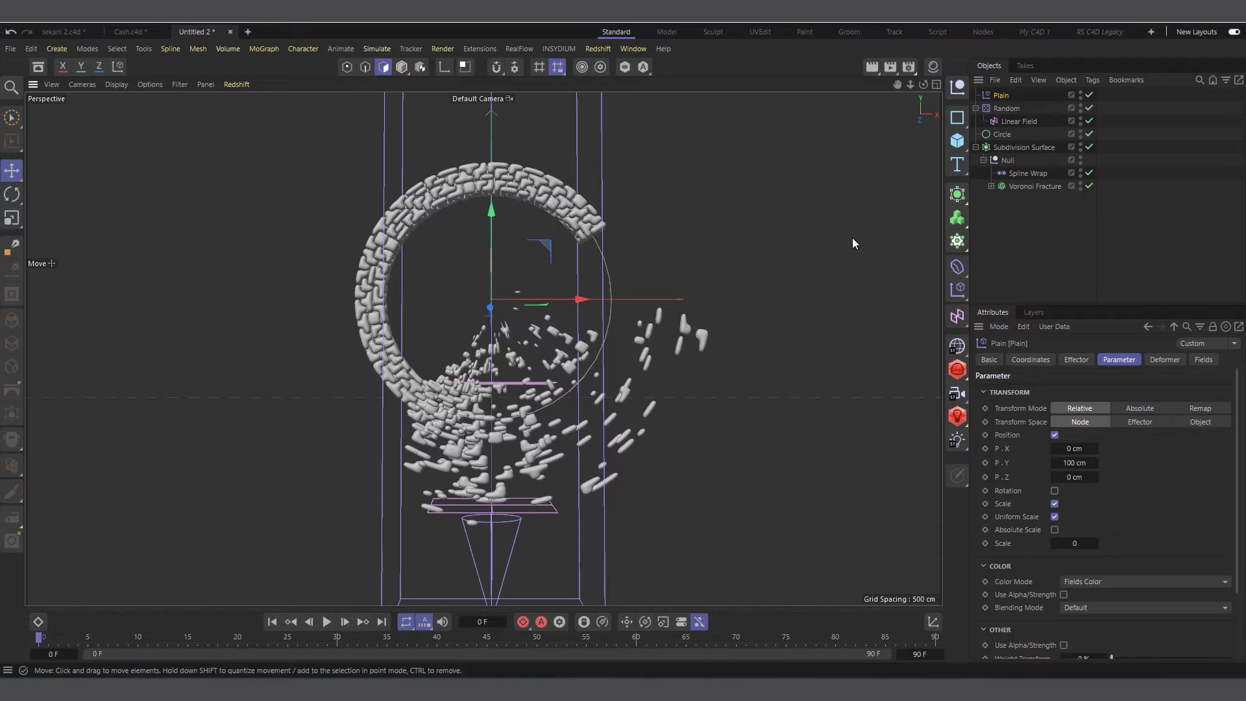
pyautogui.click(1007, 121)
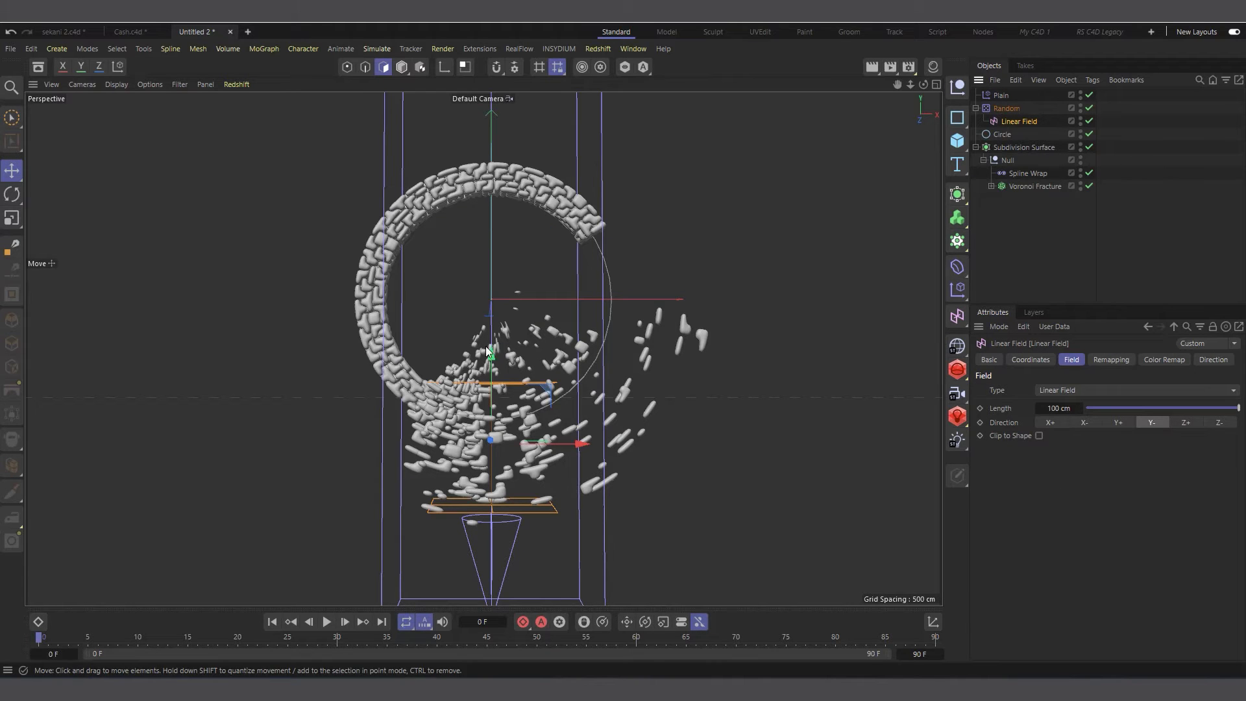
pyautogui.moveTo(488, 351); pyautogui.dragTo(500, 387)
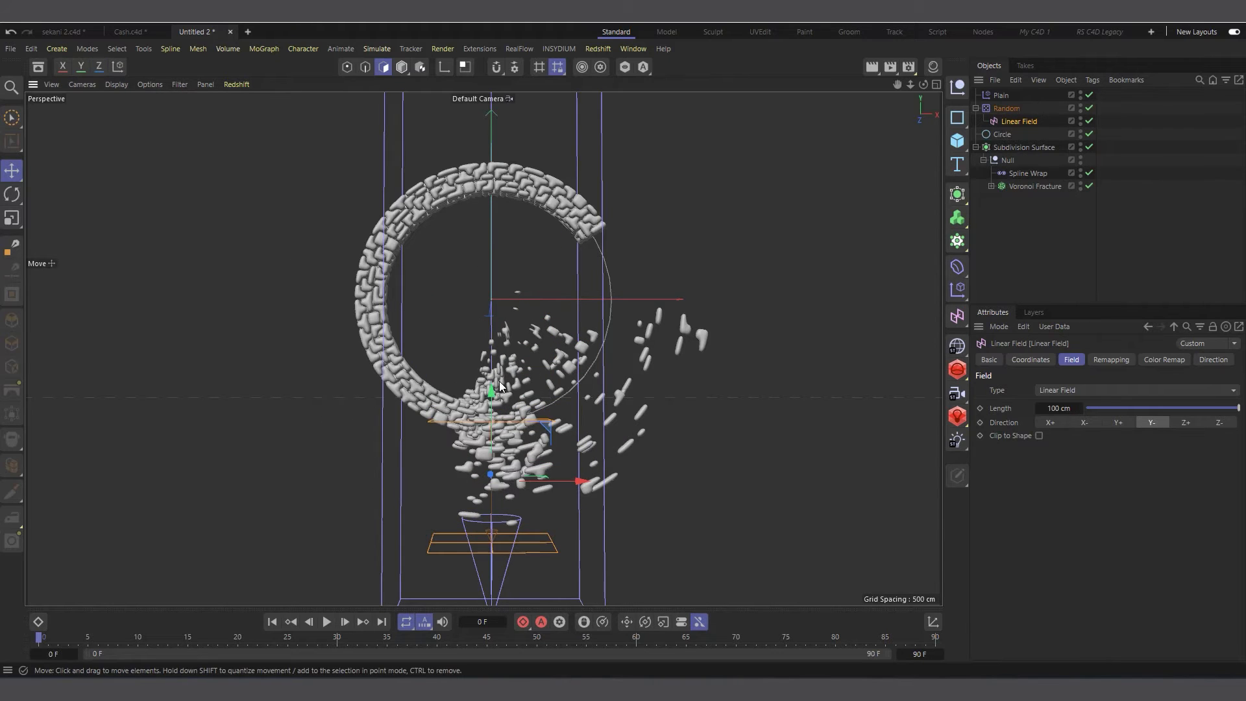
pyautogui.scroll(2, 503, 395)
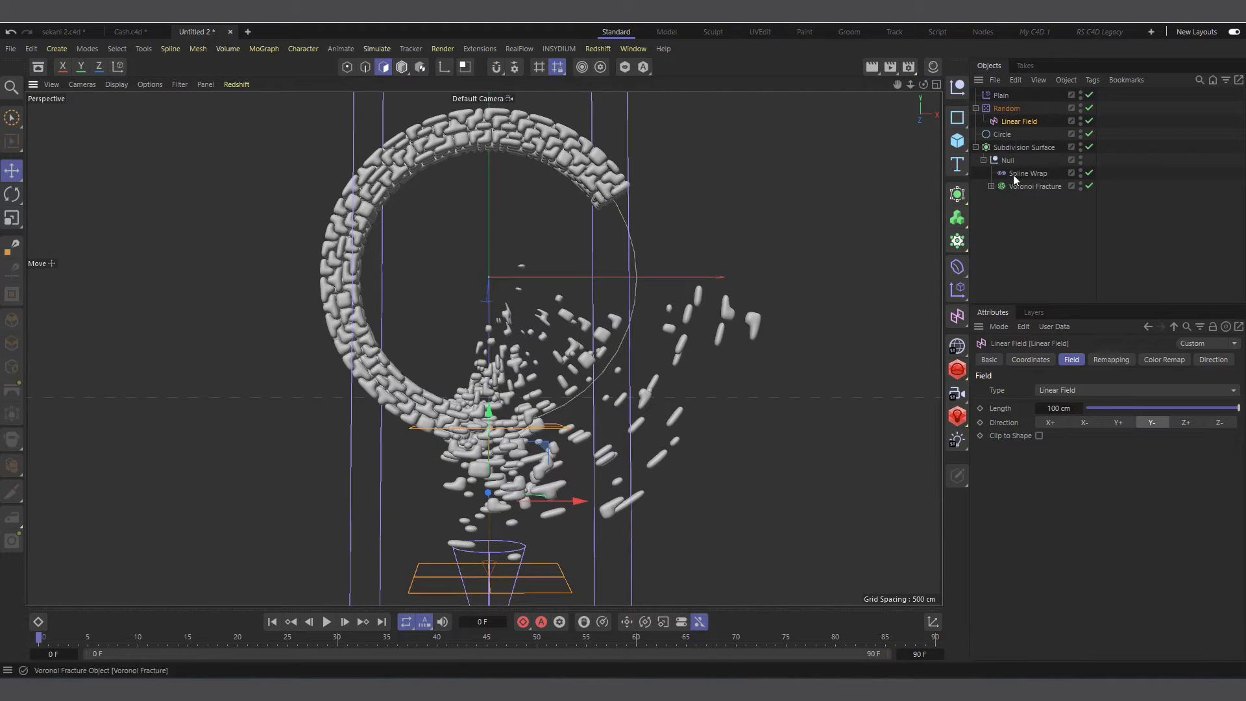
pyautogui.scroll(3, 513, 330)
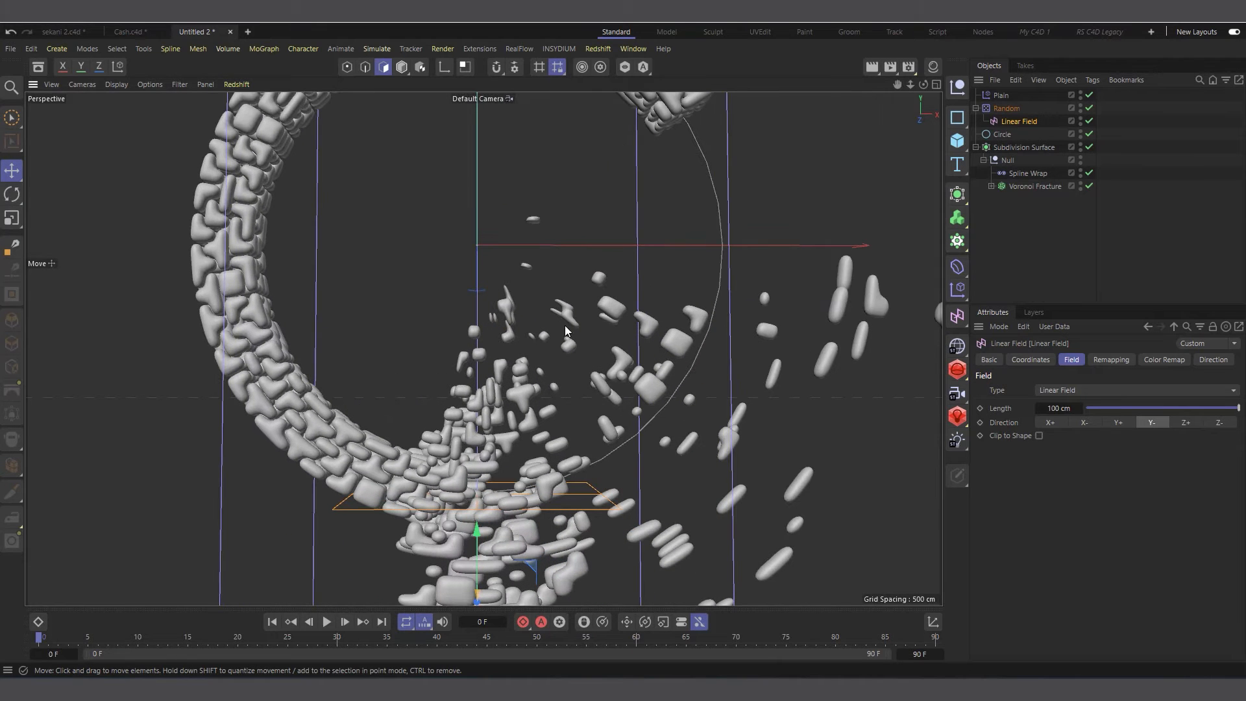
pyautogui.scroll(-4, 504, 335)
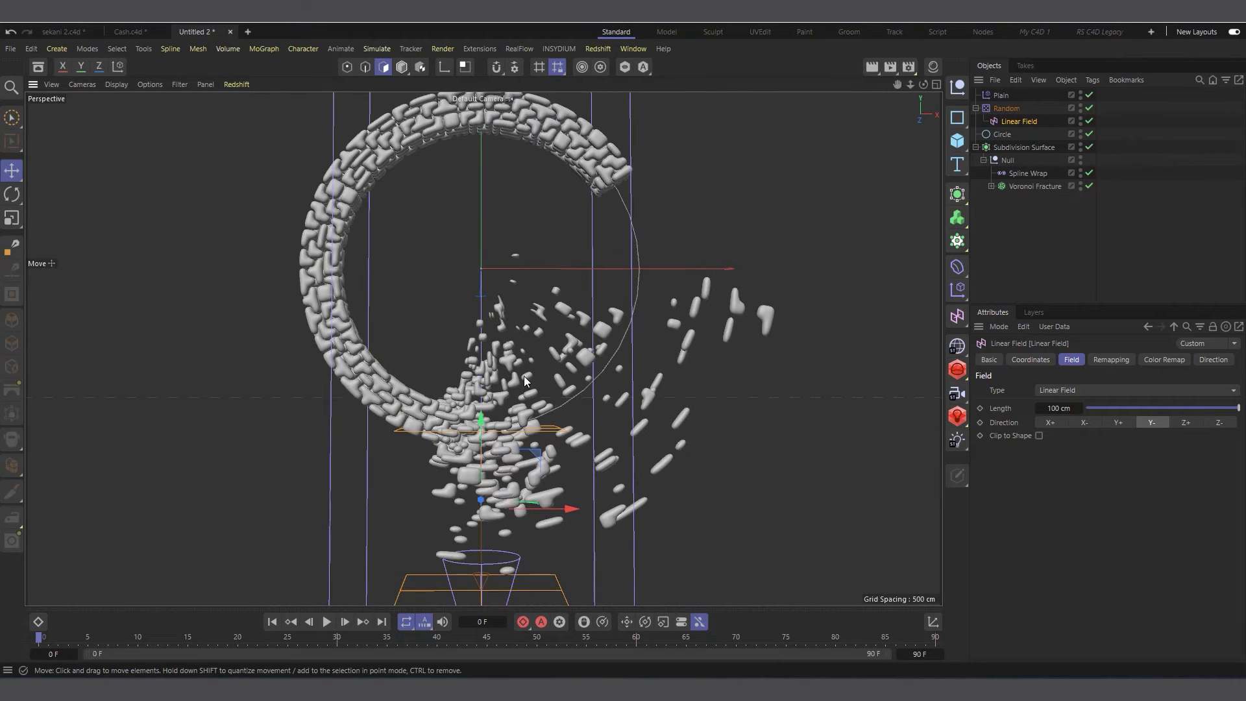
# Hide the Spline Wrap's guide cage in the viewport.
pyautogui.scroll(-2, 524, 381)
pyautogui.scroll(2, 524, 467)
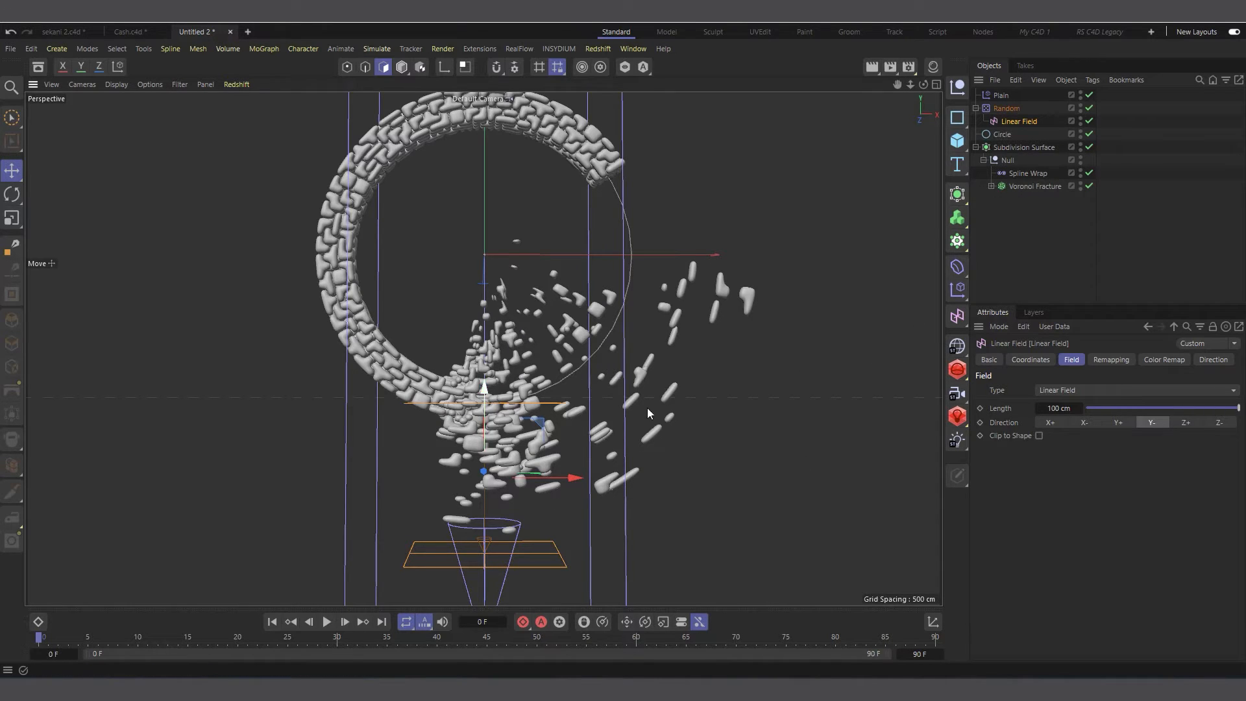
pyautogui.scroll(-3, 648, 407)
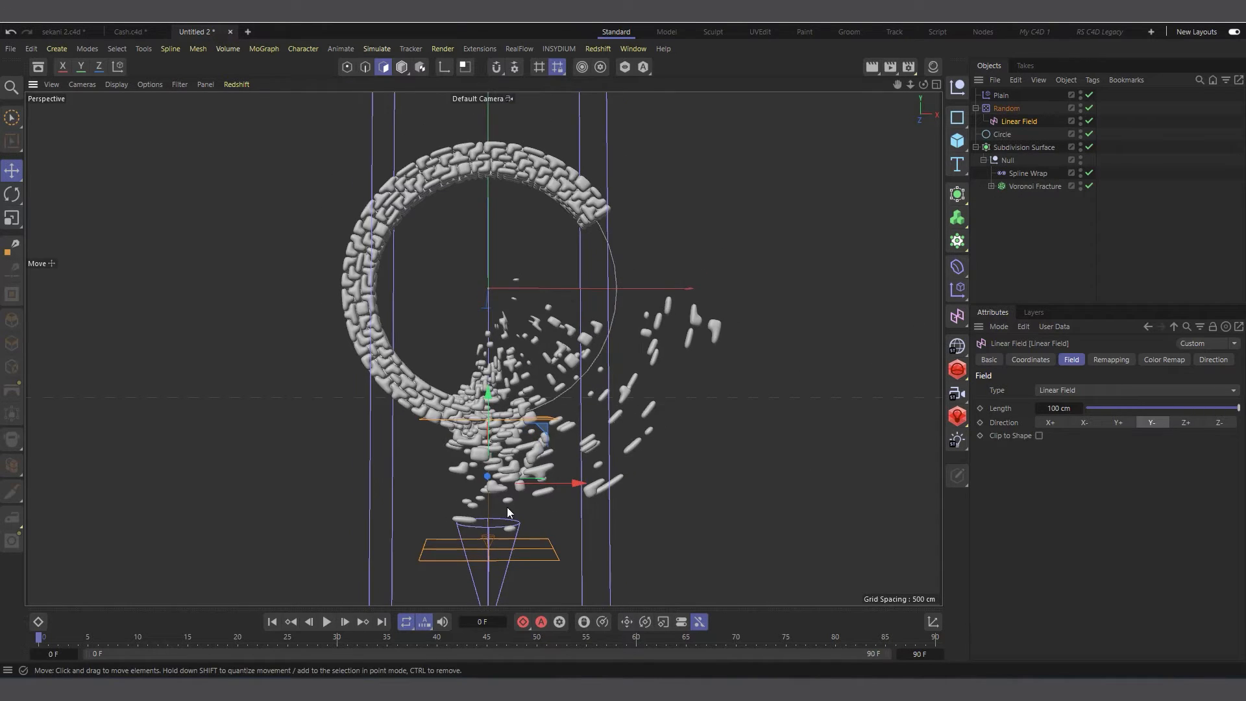
pyautogui.click(1081, 172)
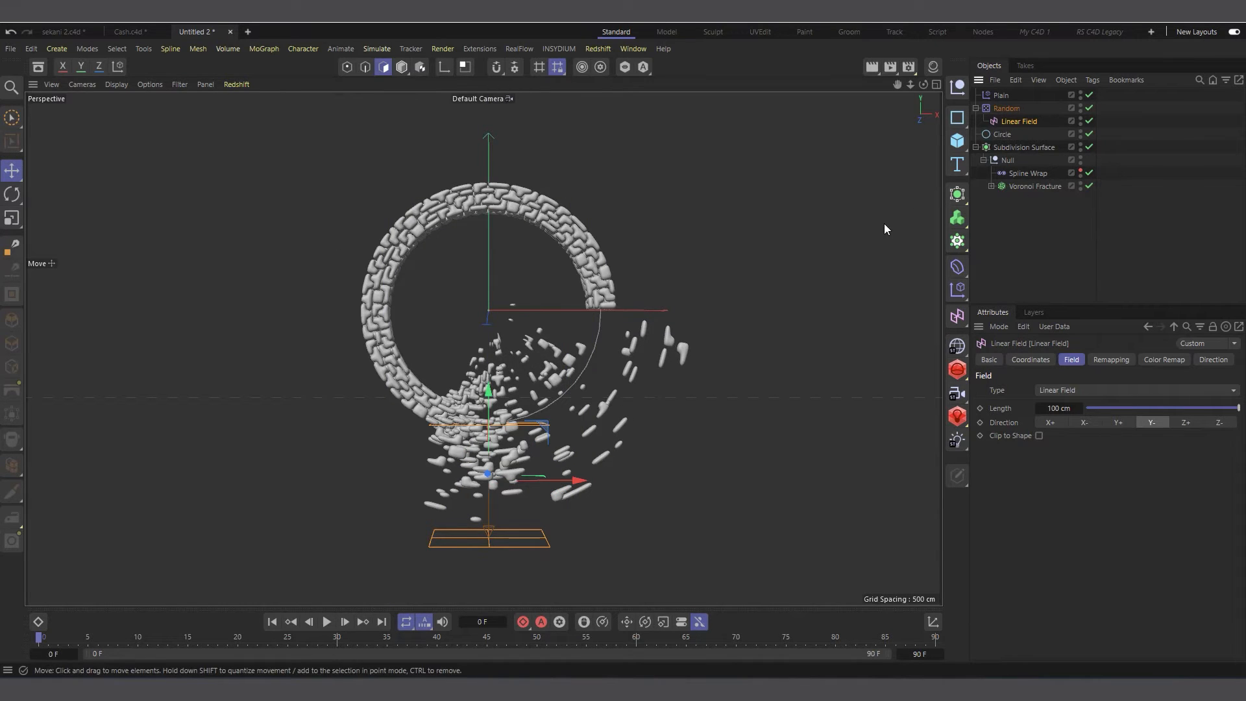
# Disable the Random and Plain effectors and the Subdivision Surface.
pyautogui.click(1090, 108)
pyautogui.click(1090, 95)
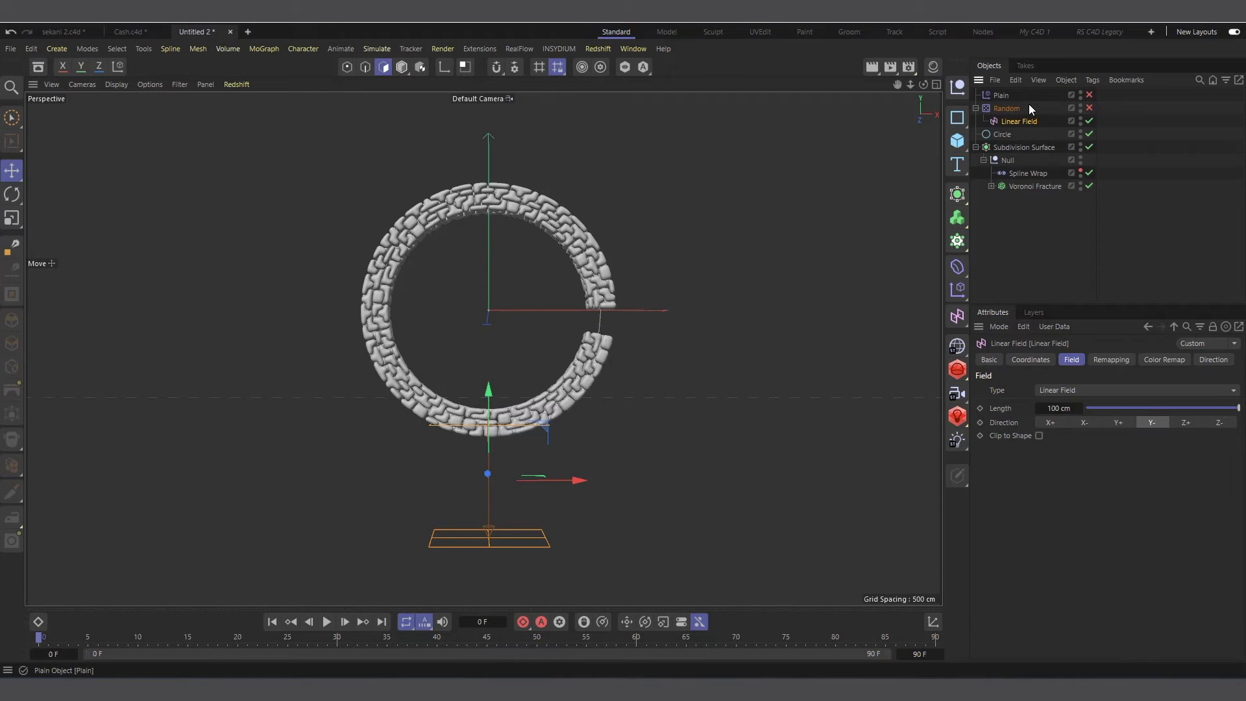
pyautogui.click(984, 160)
pyautogui.click(1083, 146)
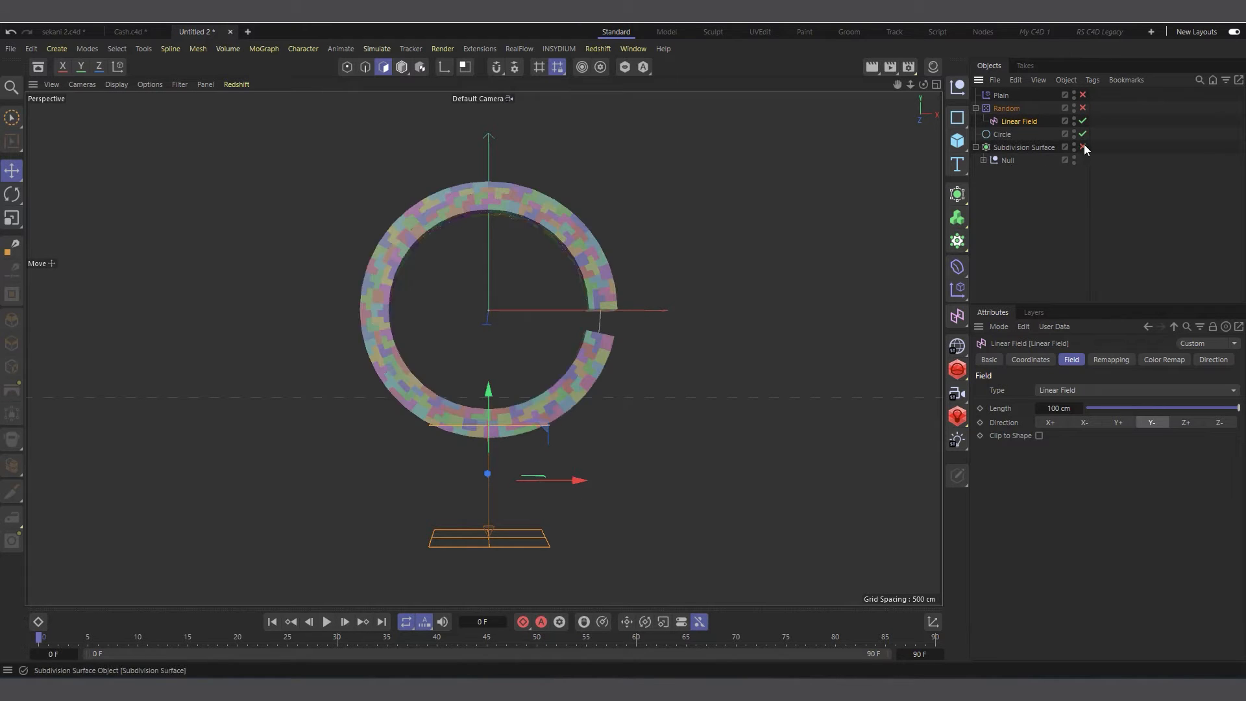
pyautogui.scroll(2, 336, 172)
pyautogui.scroll(2, 585, 200)
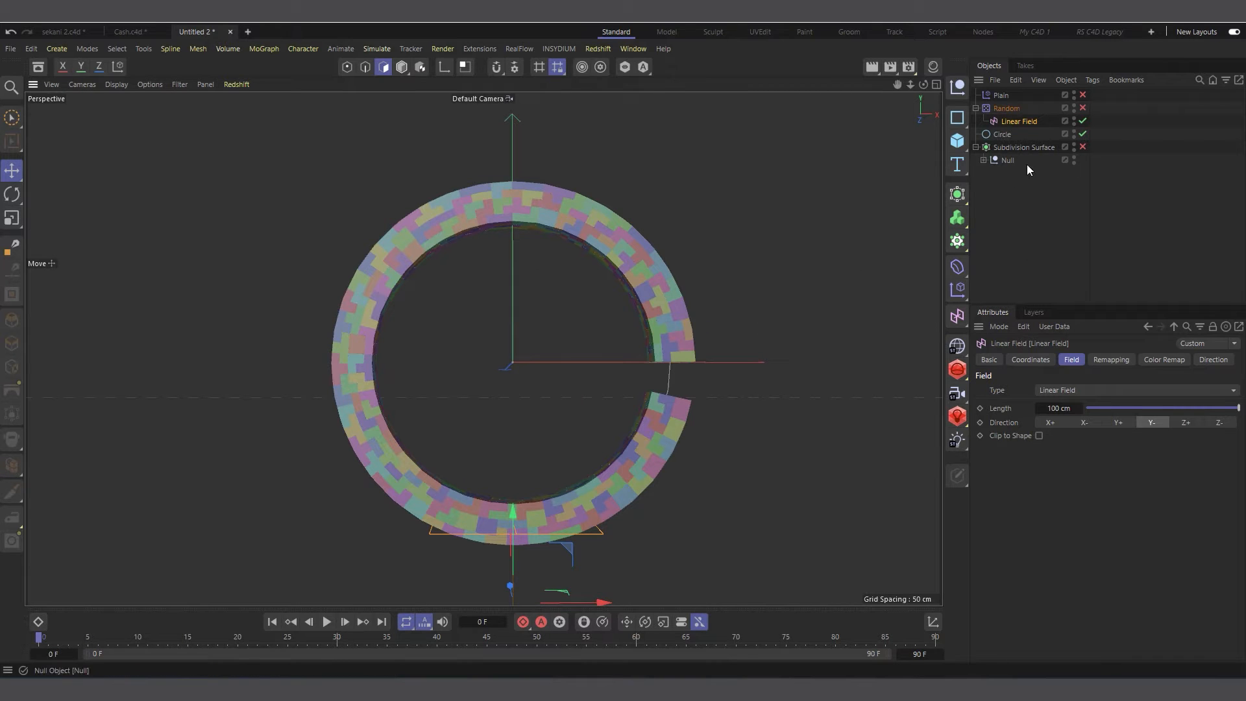
# Set the Circle spline's radius to 200 cm.
pyautogui.click(985, 159)
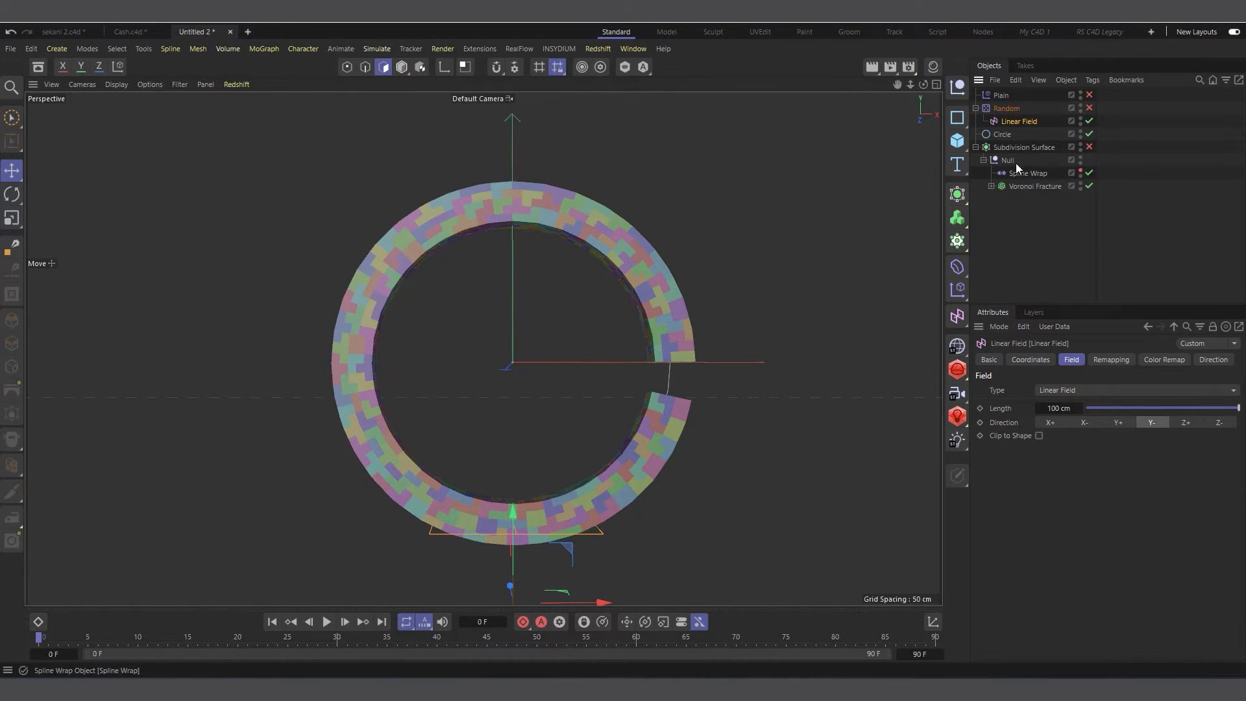
pyautogui.scroll(2, 666, 379)
pyautogui.click(1004, 135)
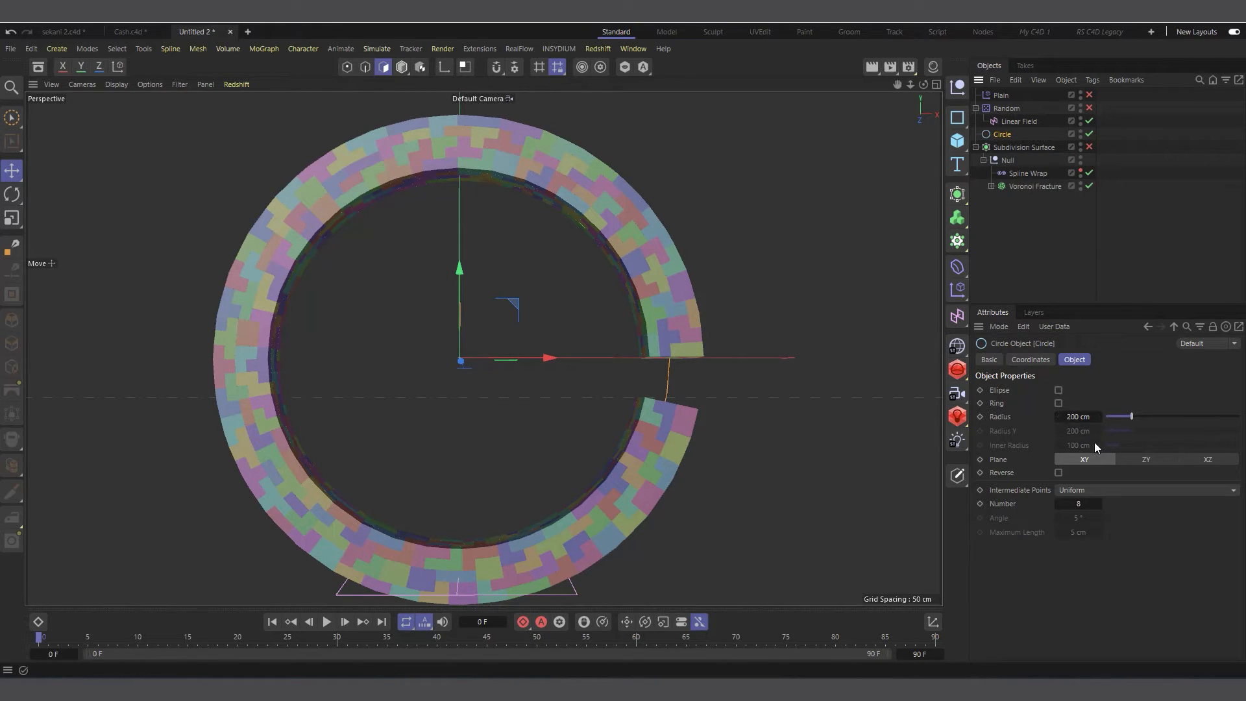
pyautogui.moveTo(1076, 417); pyautogui.dragTo(1076, 419)
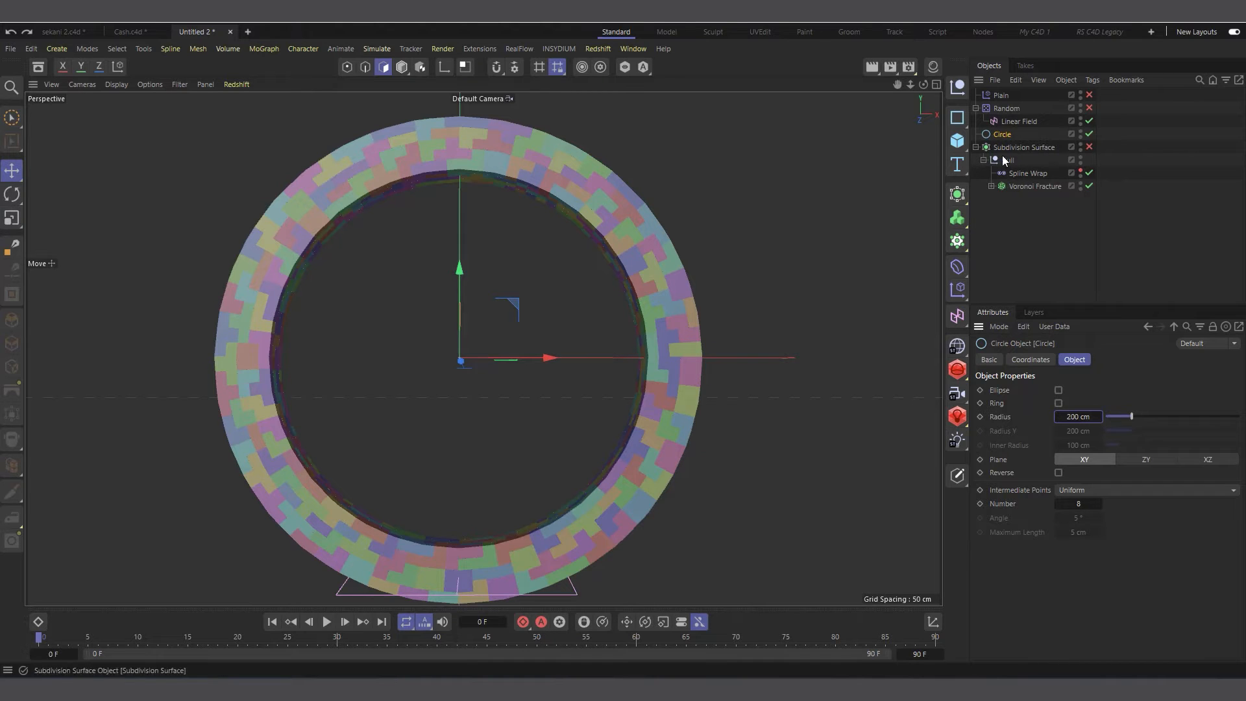
# Open the Spline Wrap's rotation settings at the Rotation curve, with its size settings collapsed.
pyautogui.click(1026, 174)
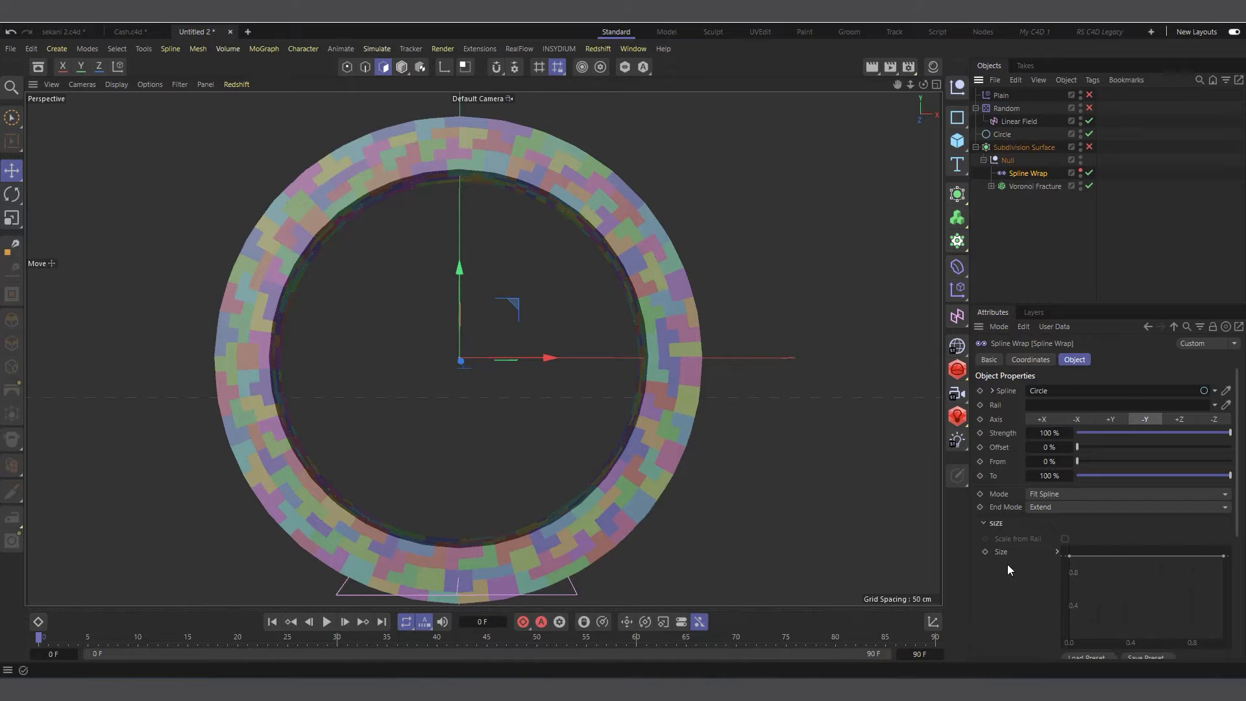
pyautogui.click(992, 524)
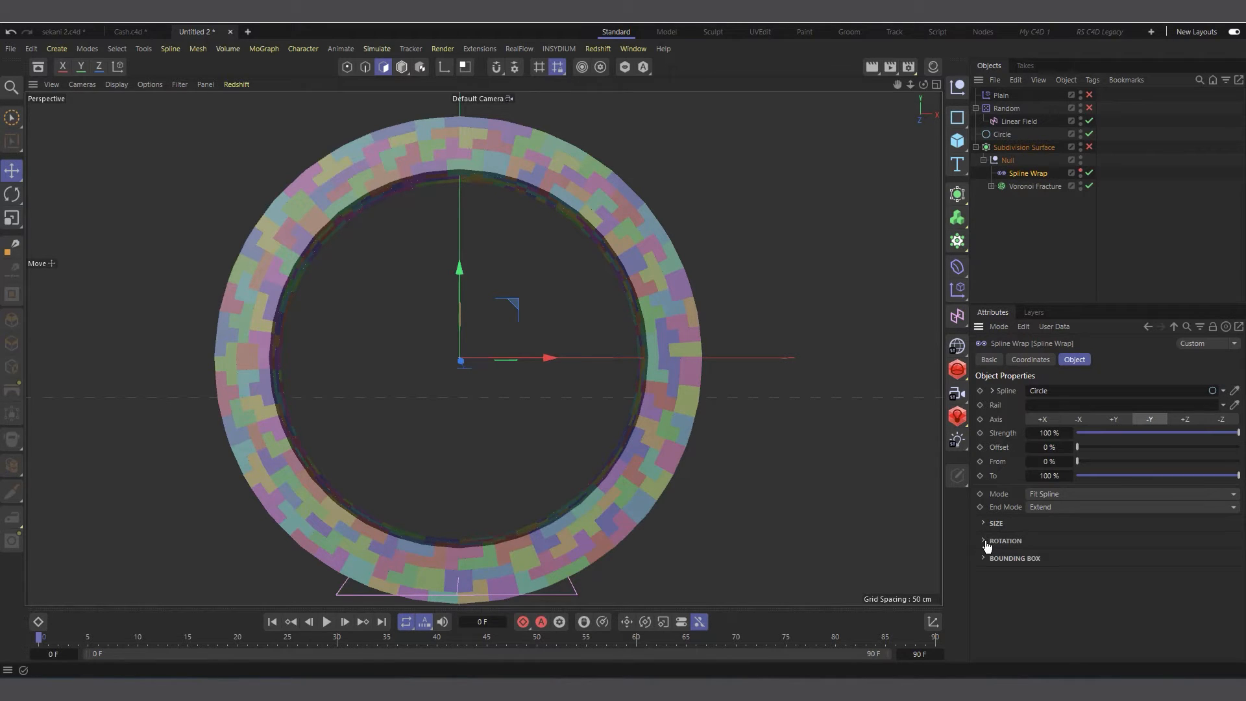
pyautogui.click(986, 541)
pyautogui.scroll(-5, 986, 544)
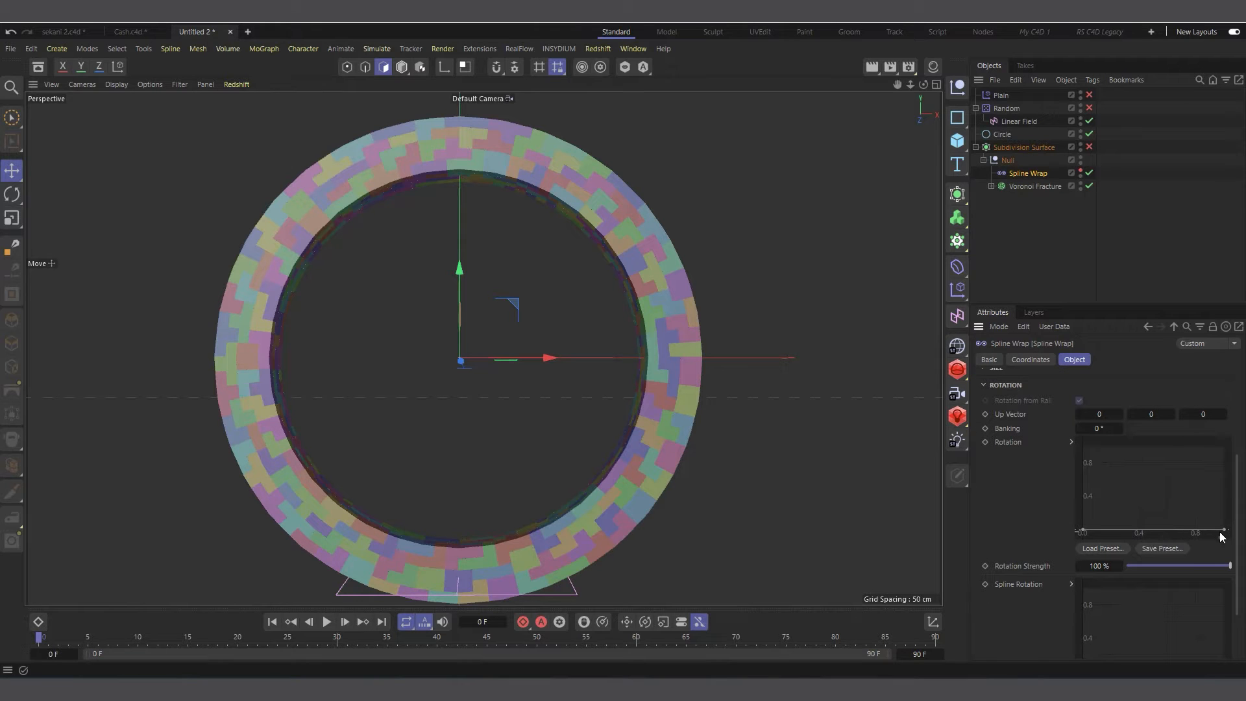
# Raise the end point of the Spline Wrap's Rotation curve to a value of 0.75.
pyautogui.moveTo(1224, 529); pyautogui.dragTo(1234, 464)
pyautogui.doubleClick(1225, 465)
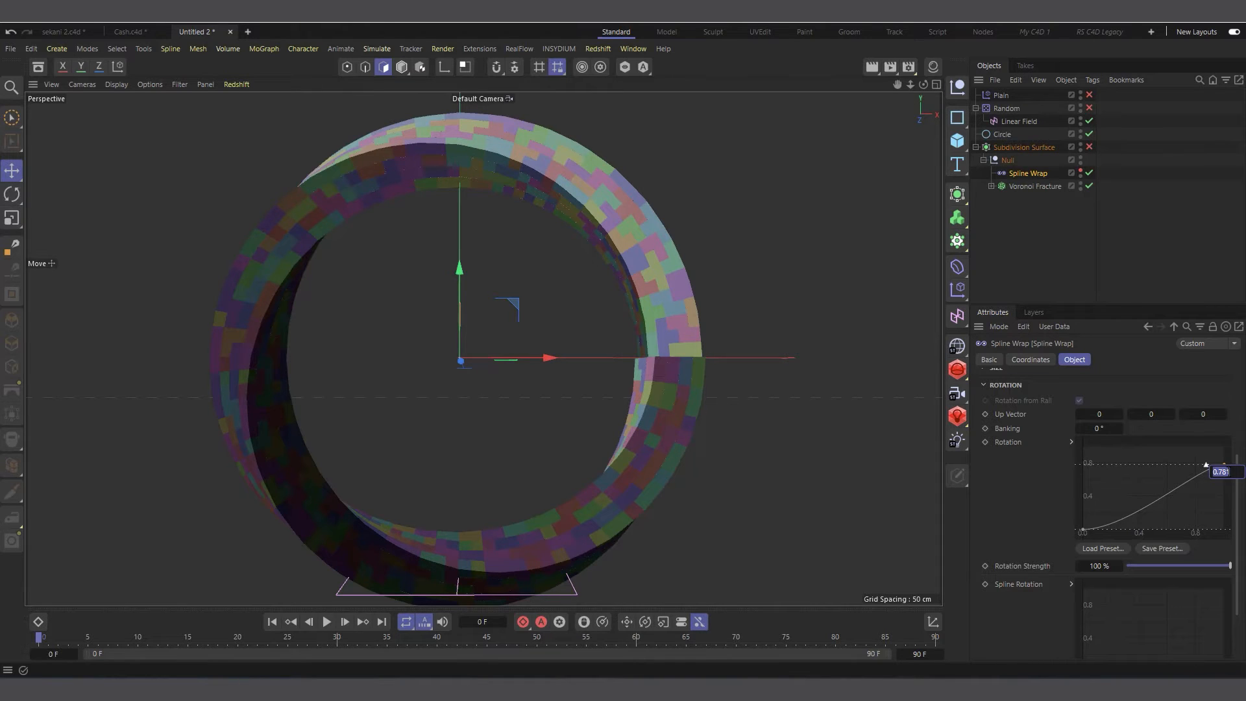
pyautogui.write('.75')
pyautogui.press('Return')
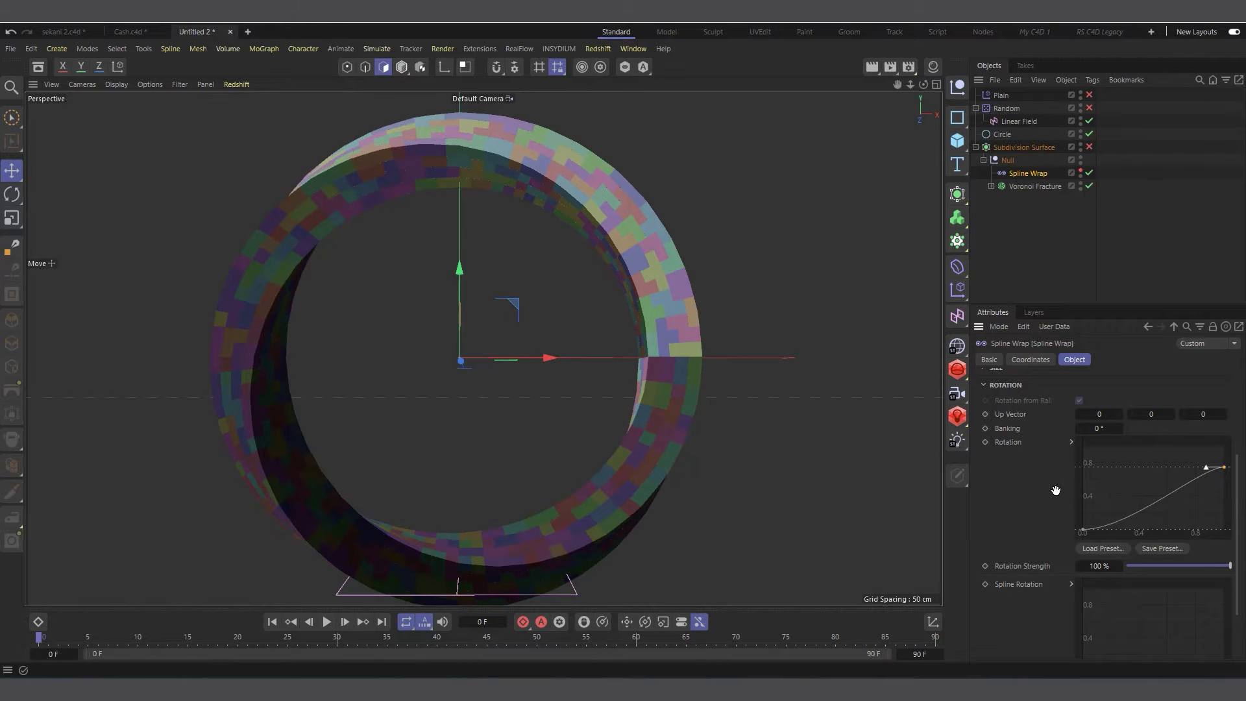
# Inspect the ring's seam up close and apply the Linear spline preset to the Spline Wrap's Rotation curve.
pyautogui.scroll(5, 609, 362)
pyautogui.scroll(3, 681, 359)
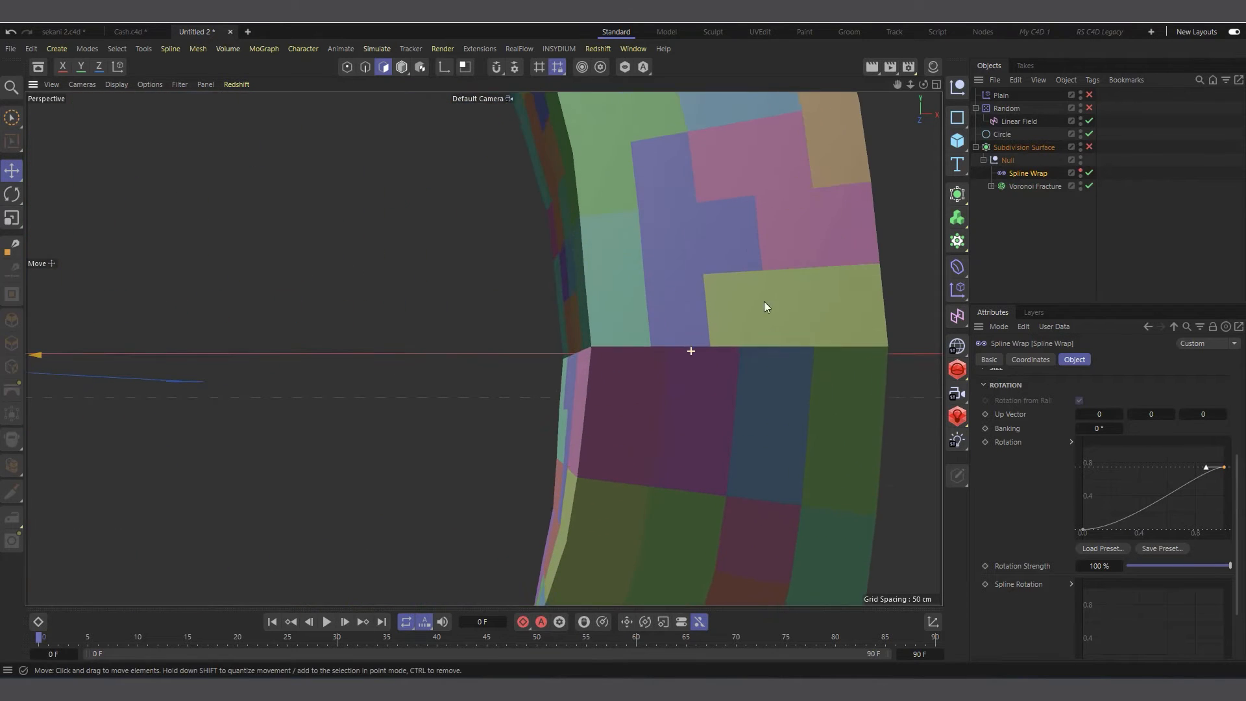
pyautogui.rightClick(1122, 490)
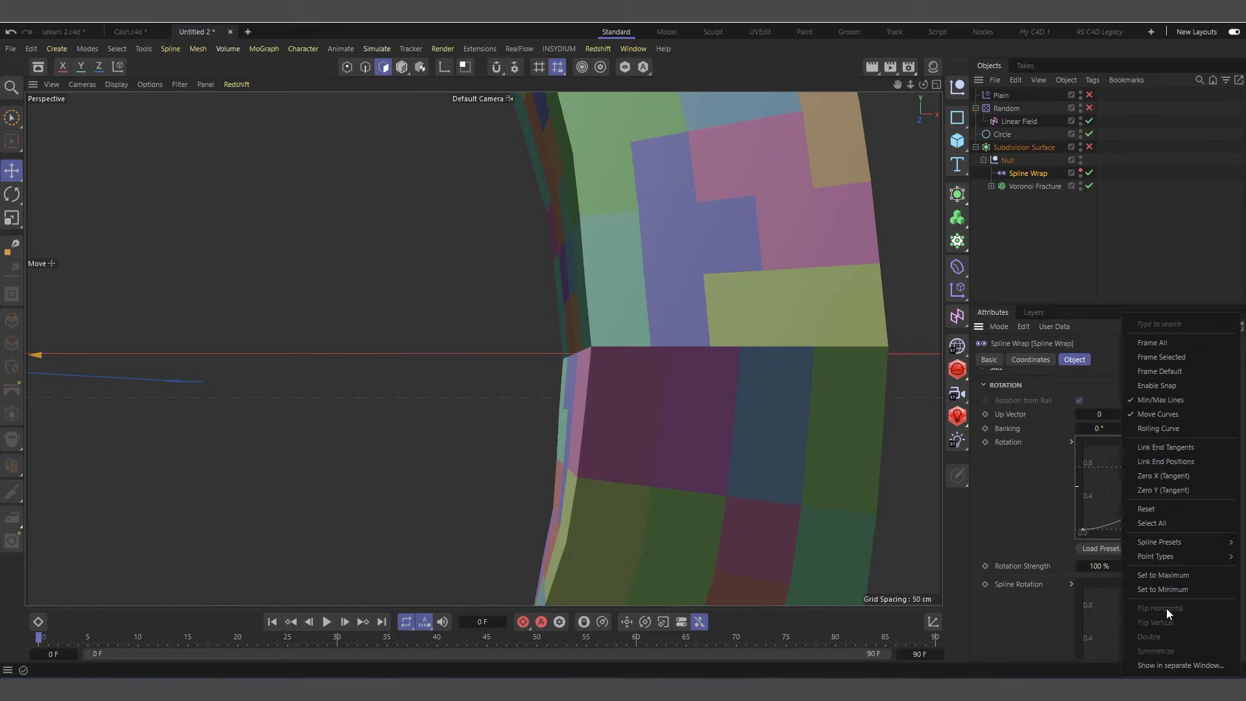
pyautogui.moveTo(1165, 543)
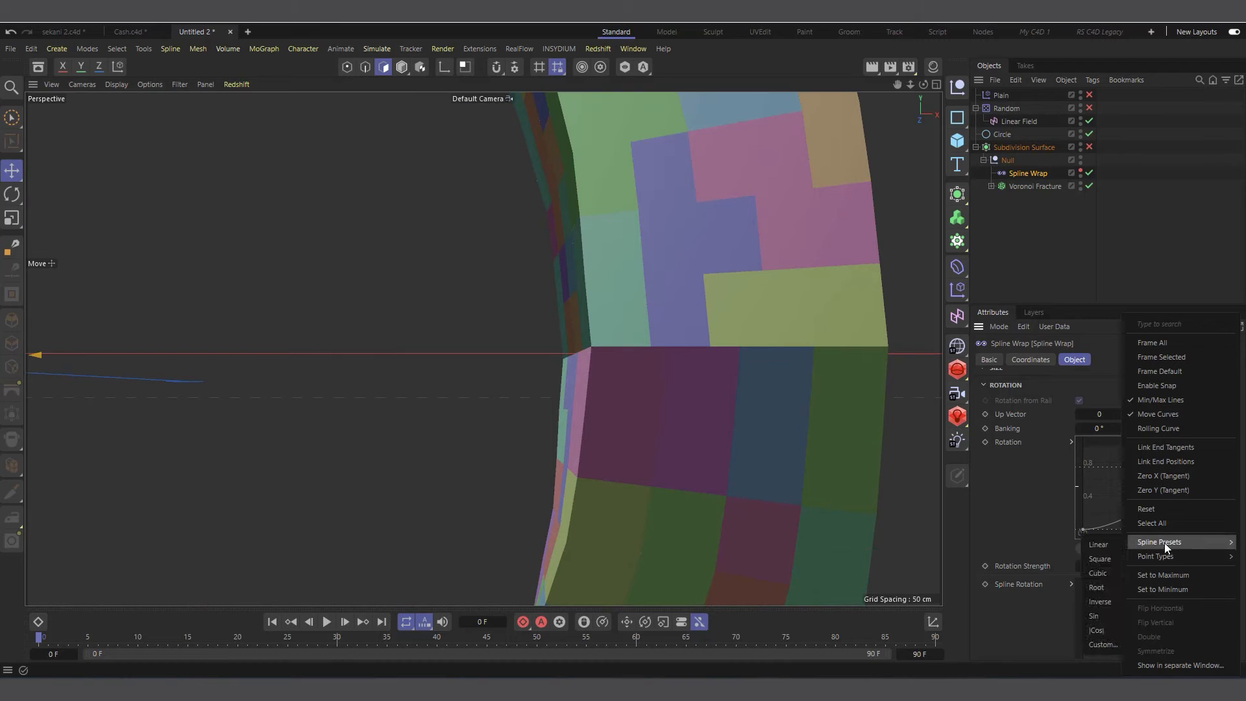
pyautogui.click(1100, 544)
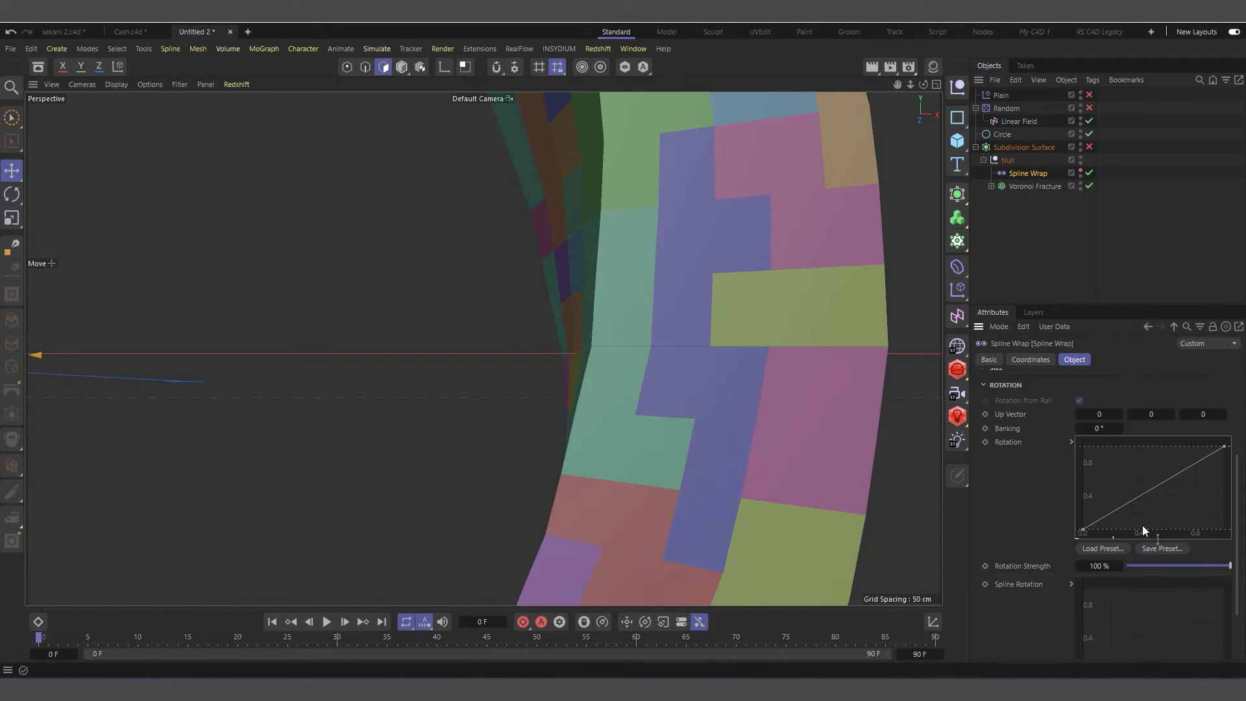
# Set the end point of the linear Rotation curve to 0.75 and deselect the Spline Wrap.
pyautogui.doubleClick(1224, 446)
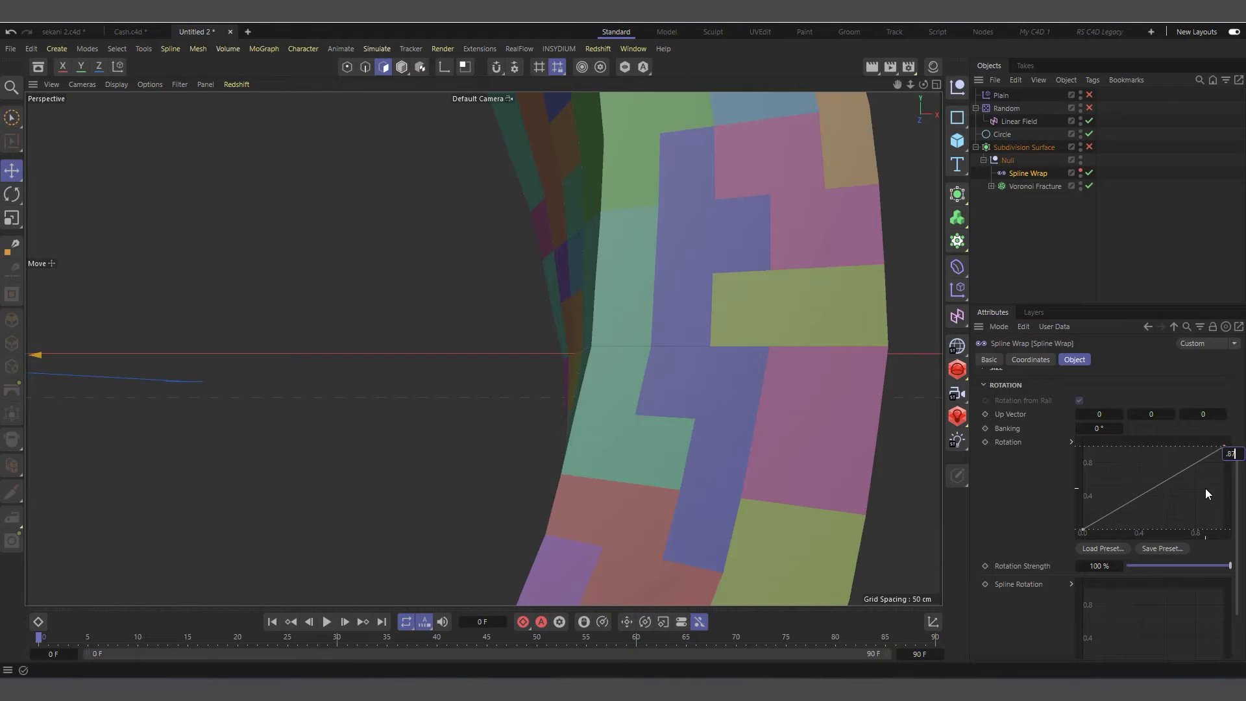
pyautogui.press('BackSpace')
pyautogui.press('BackSpace')
pyautogui.press('BackSpace')
pyautogui.write('.75')
pyautogui.press('Return')
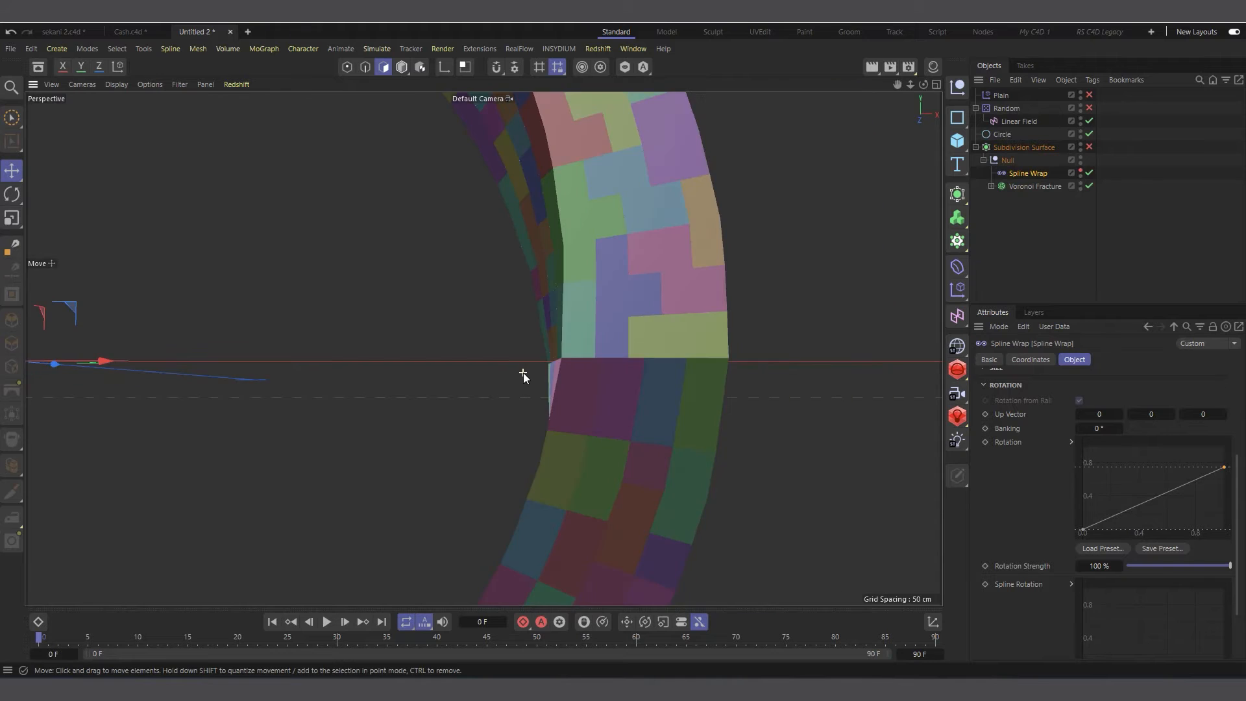
pyautogui.scroll(-12, 612, 277)
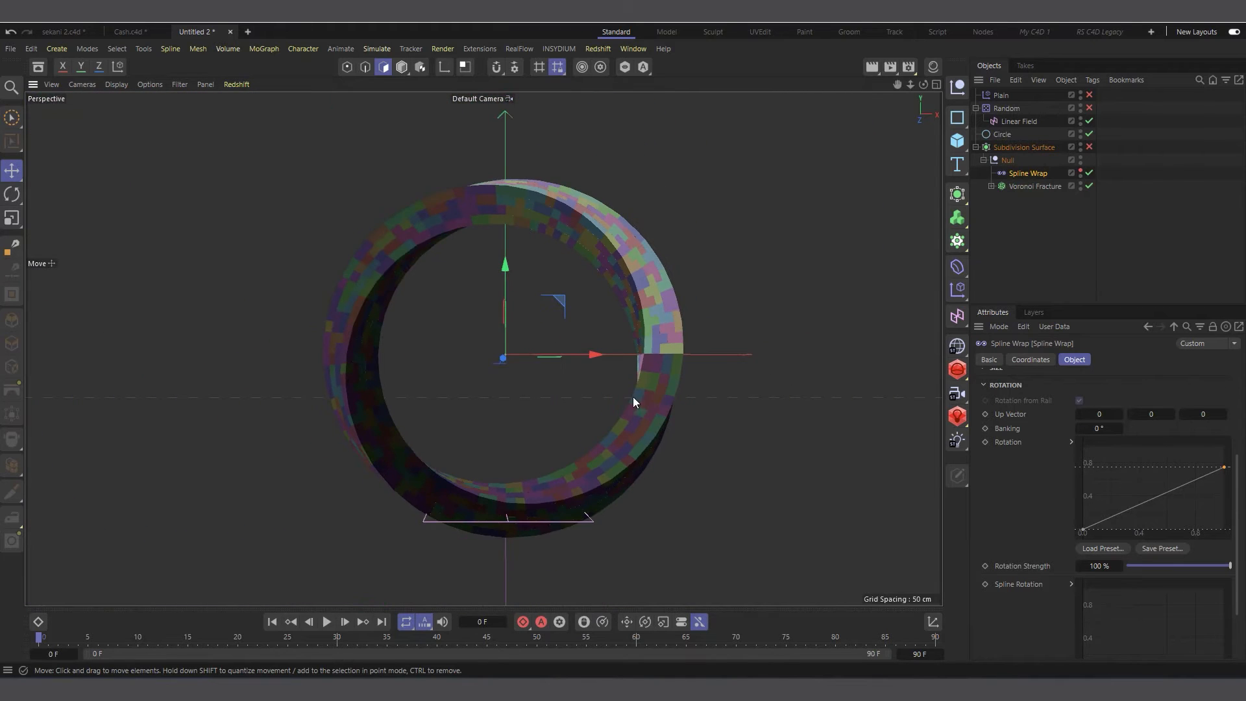
pyautogui.scroll(-3, 468, 344)
pyautogui.click(999, 241)
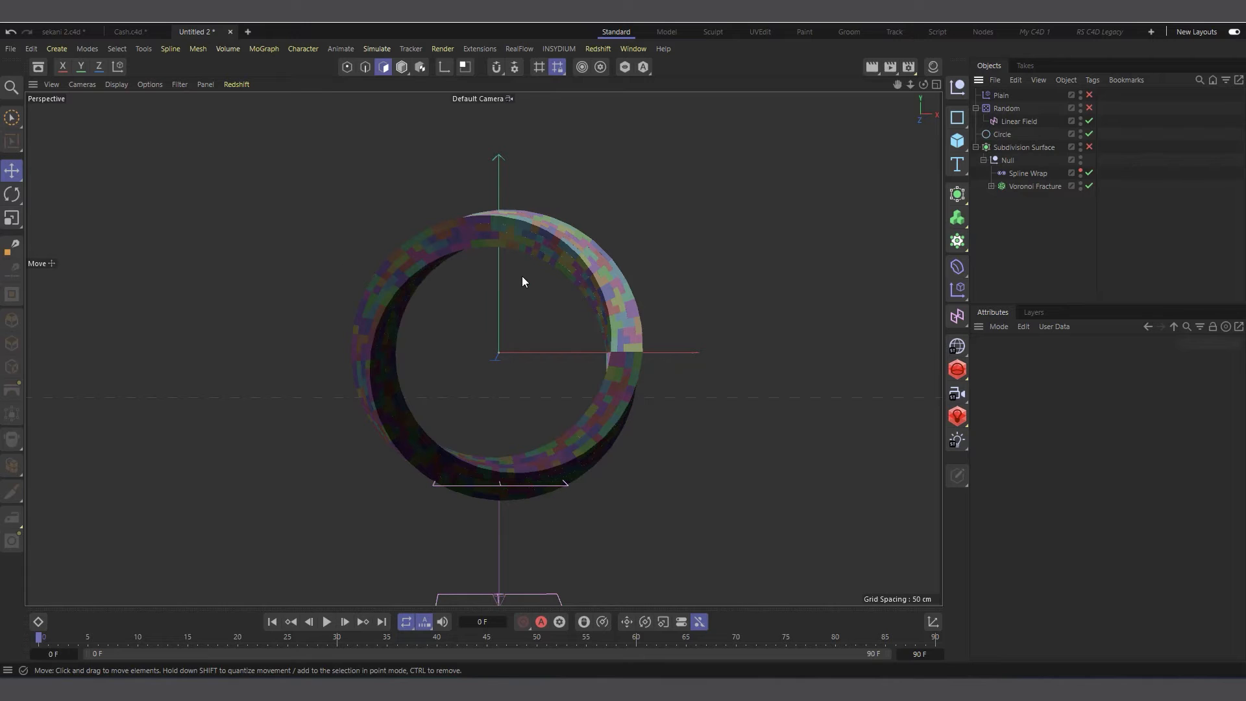
pyautogui.scroll(2, 522, 275)
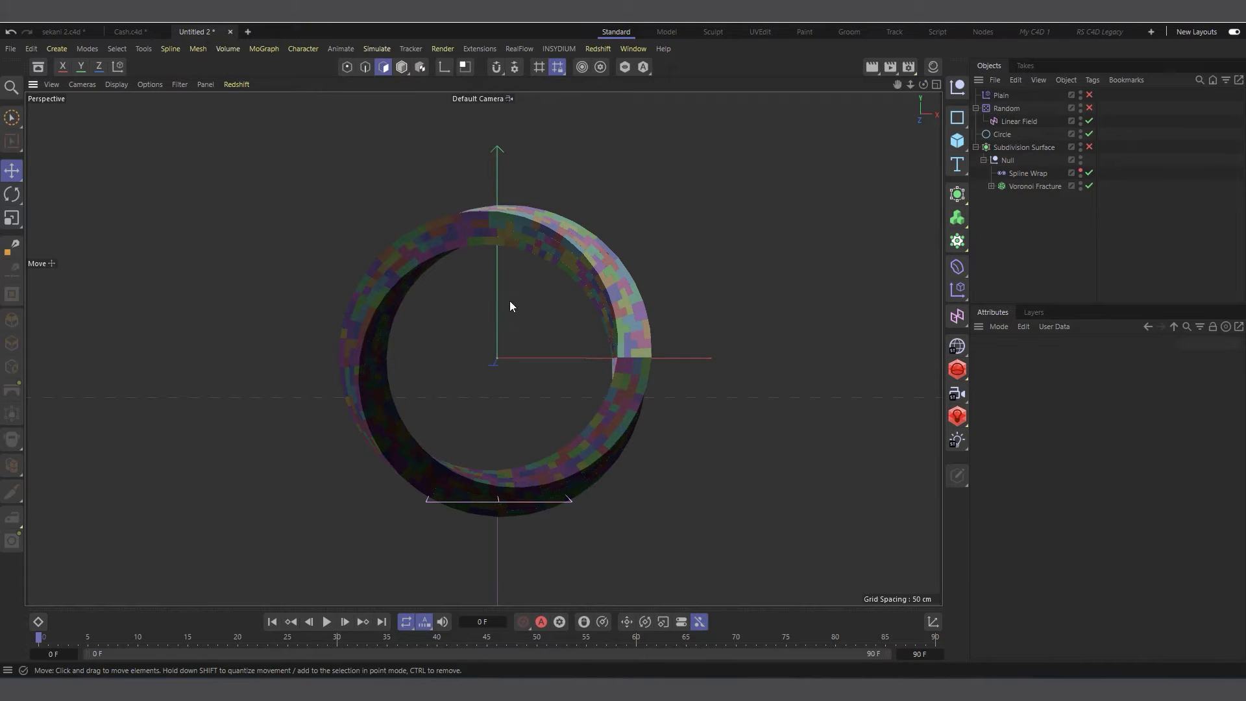
# Add a new Voronoi Fracture object and move the Null from the Subdivision Surface into it as a child.
pyautogui.click(975, 147)
pyautogui.click(1014, 148)
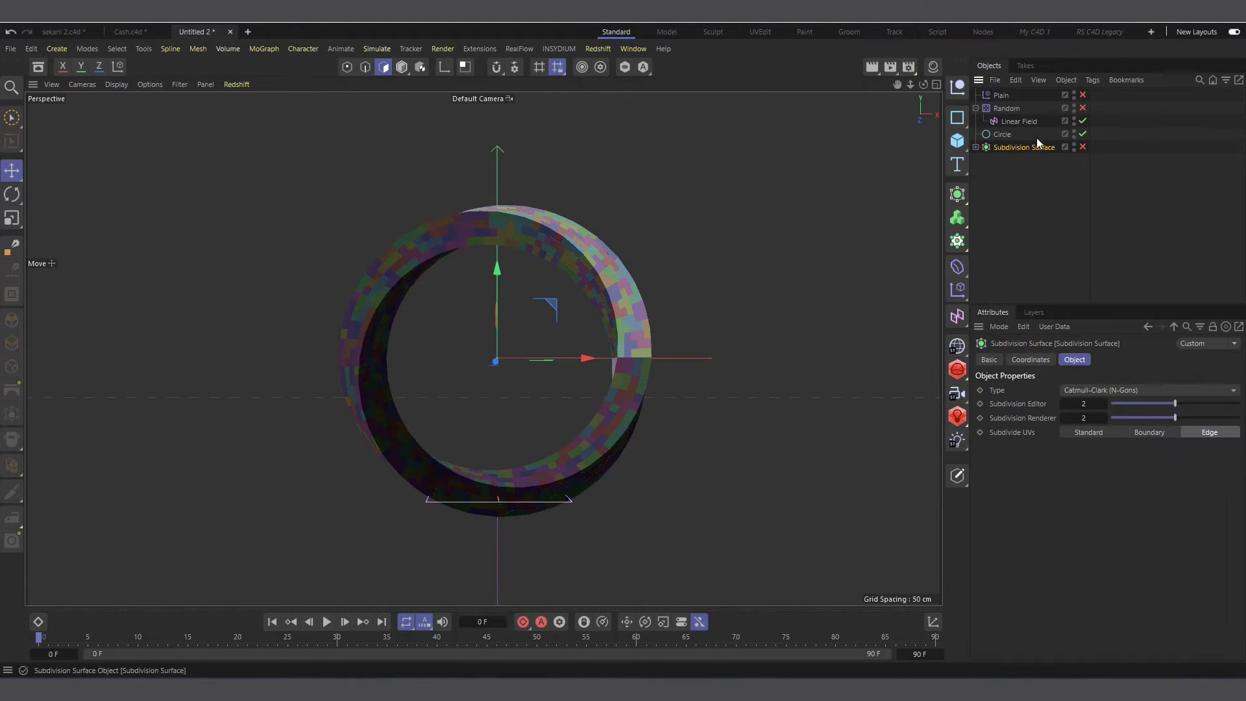
pyautogui.click(977, 147)
pyautogui.click(984, 160)
pyautogui.click(1008, 161)
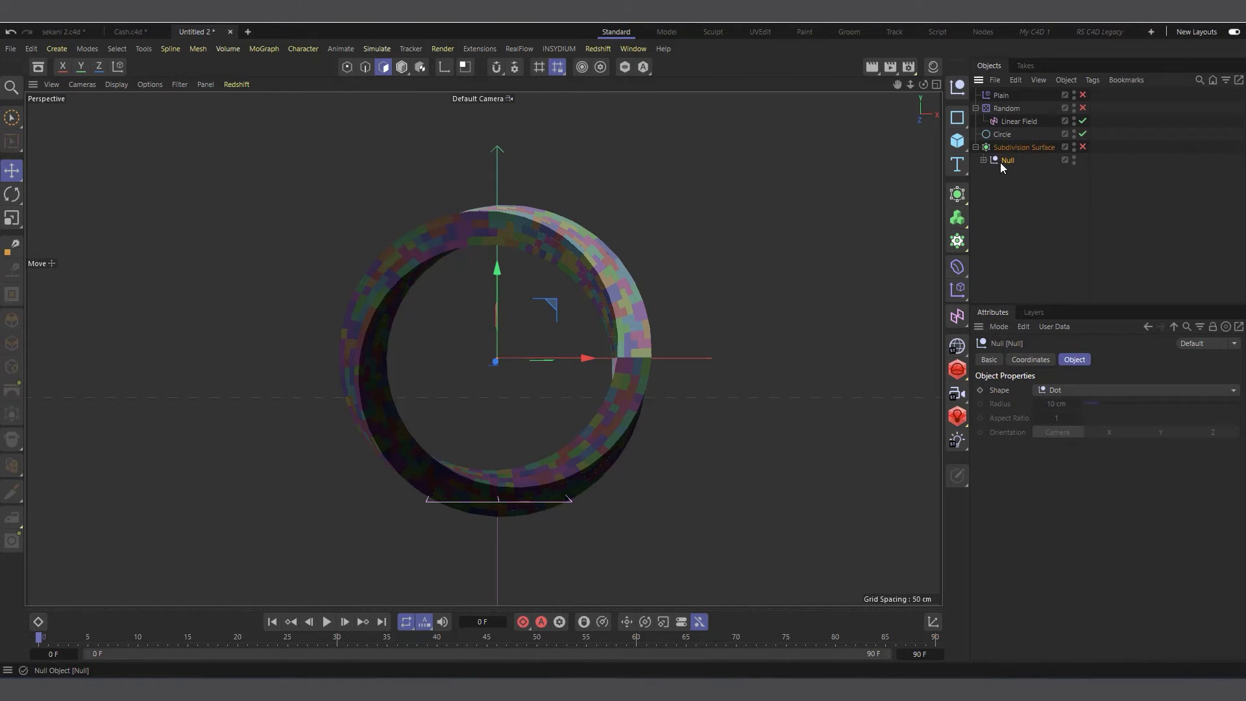
pyautogui.scroll(2, 576, 356)
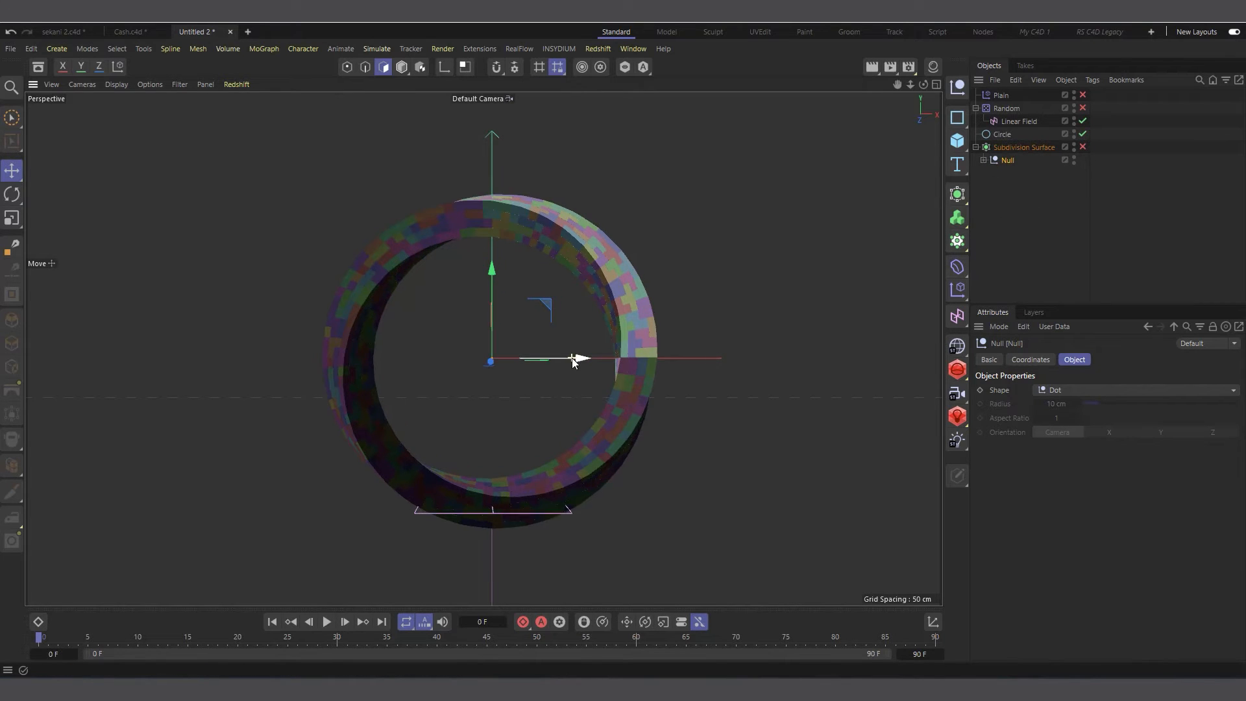
pyautogui.click(957, 242)
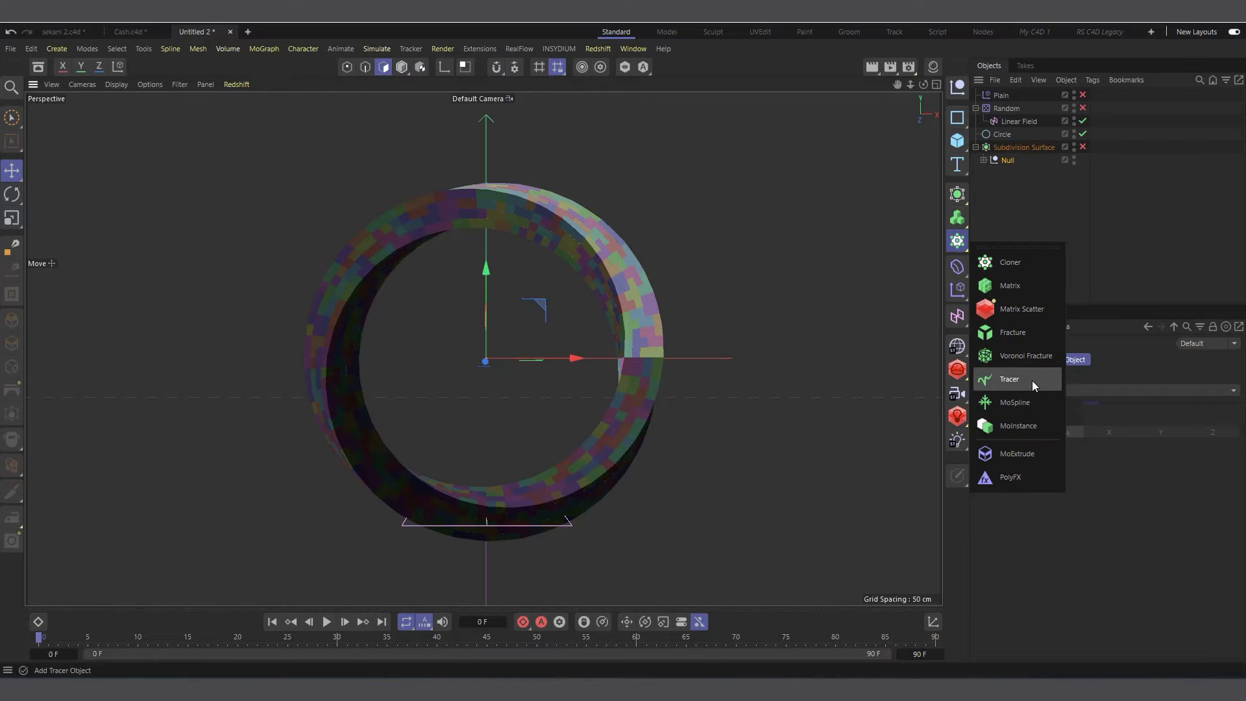
pyautogui.click(1026, 357)
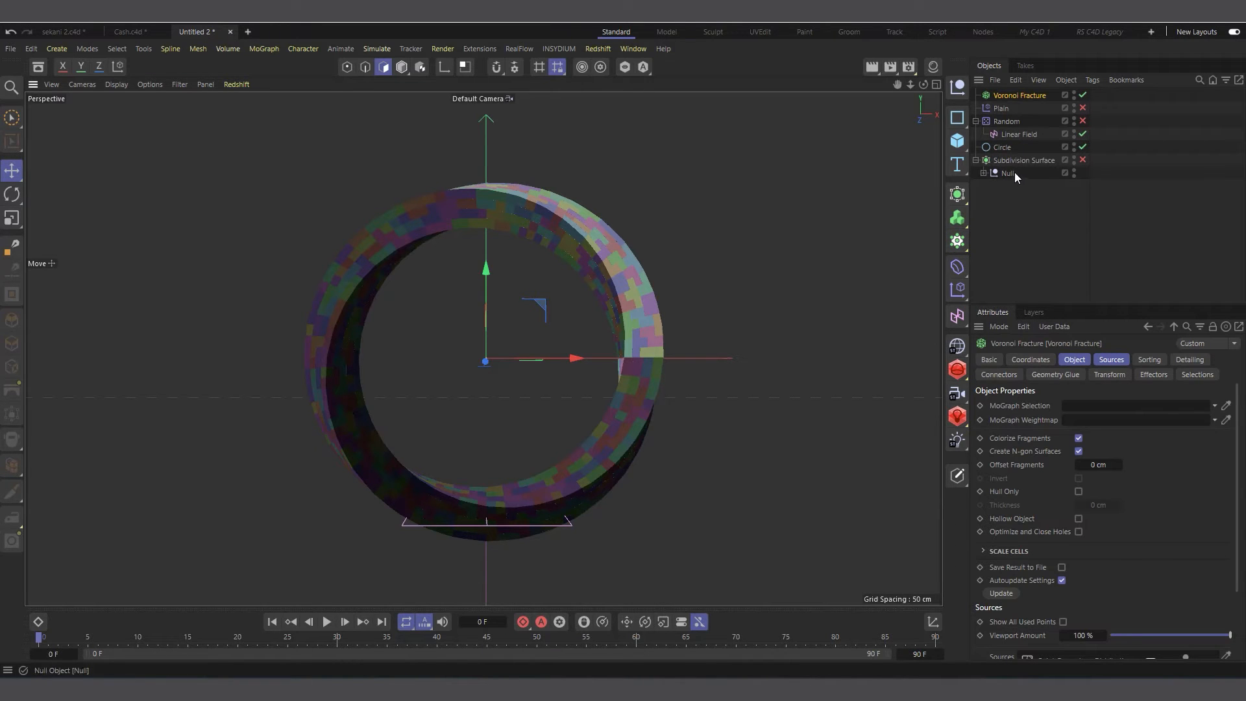
pyautogui.moveTo(1014, 173); pyautogui.dragTo(1026, 94)
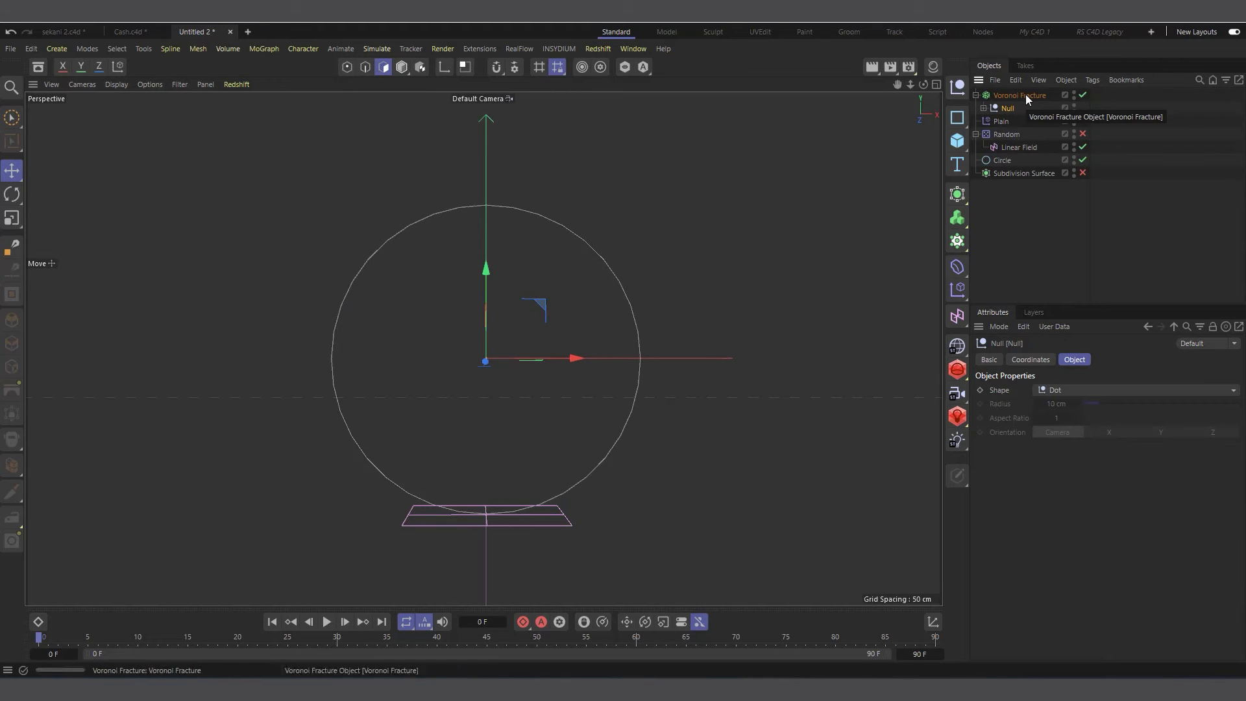
pyautogui.click(1019, 96)
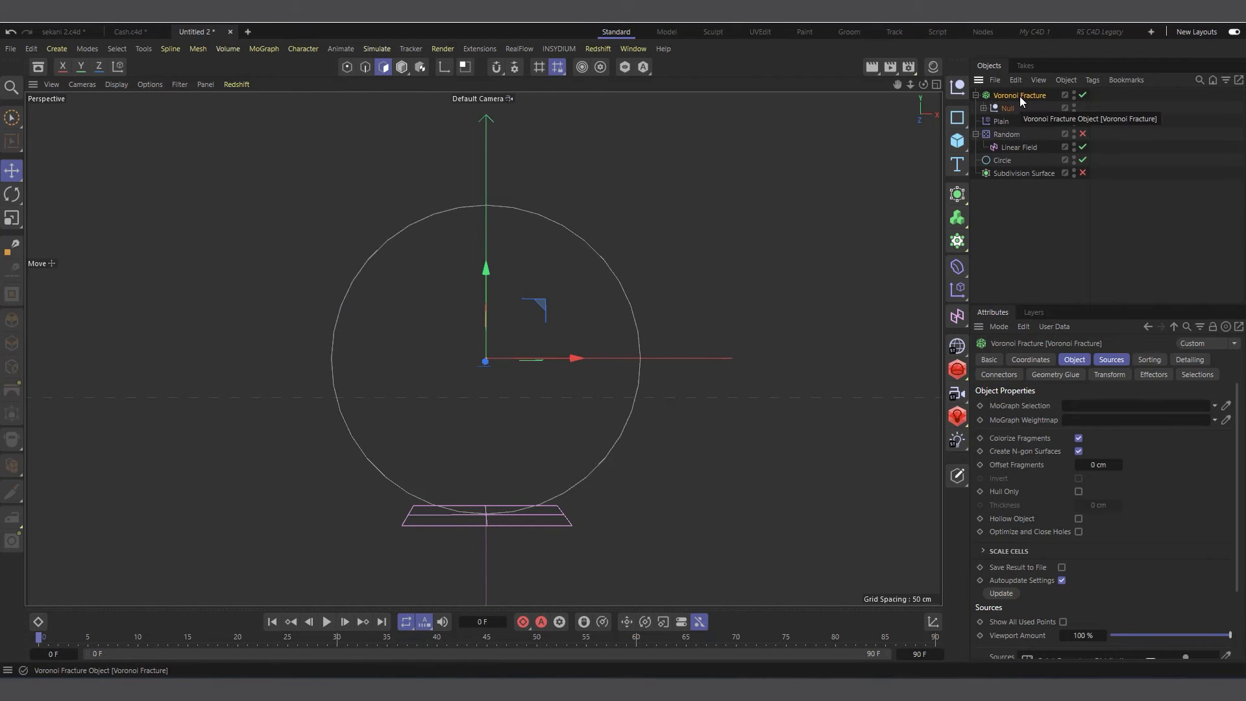
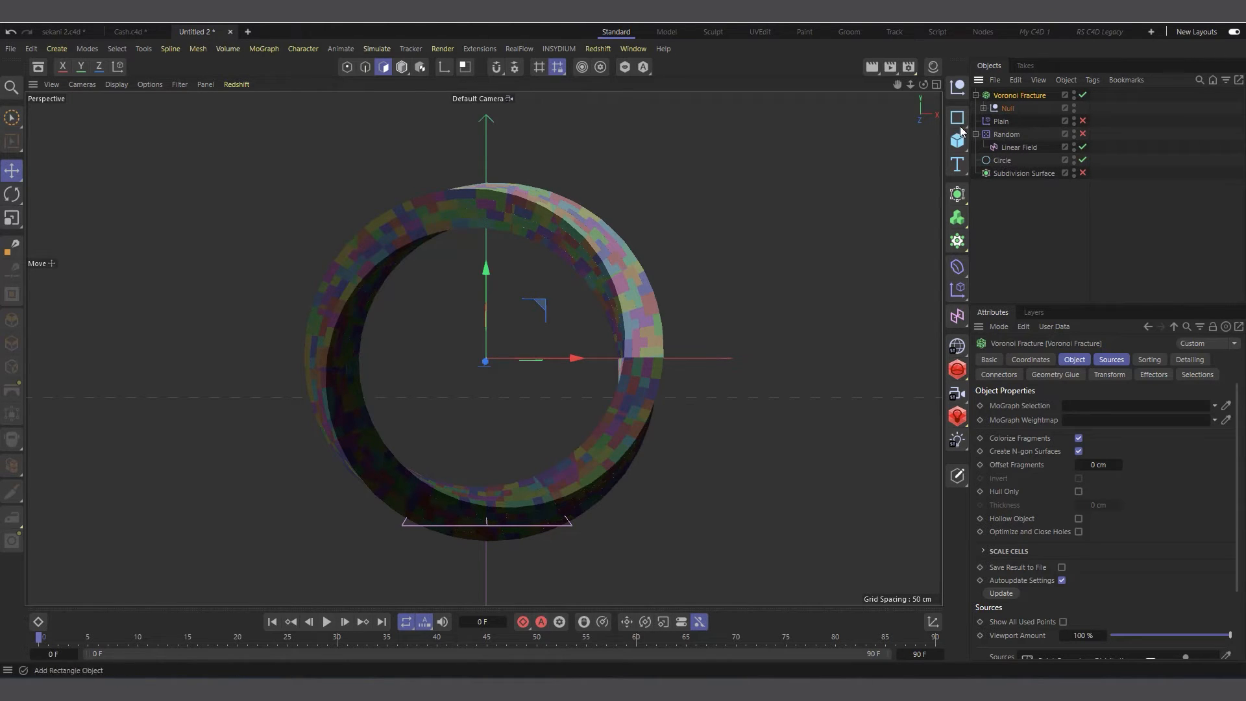
# Remove the Random and Plain effectors from the inner Voronoi Fracture inside the Null, then collapse the Null.
pyautogui.click(983, 109)
pyautogui.click(1026, 133)
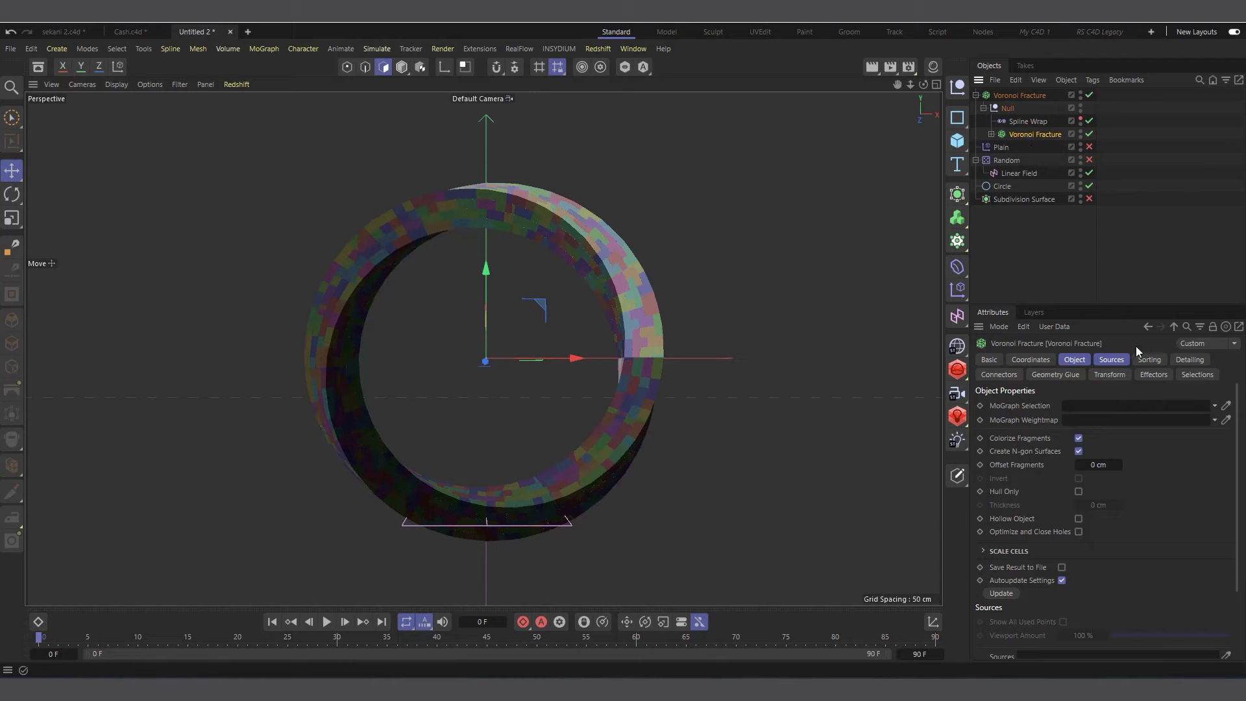
pyautogui.click(1147, 376)
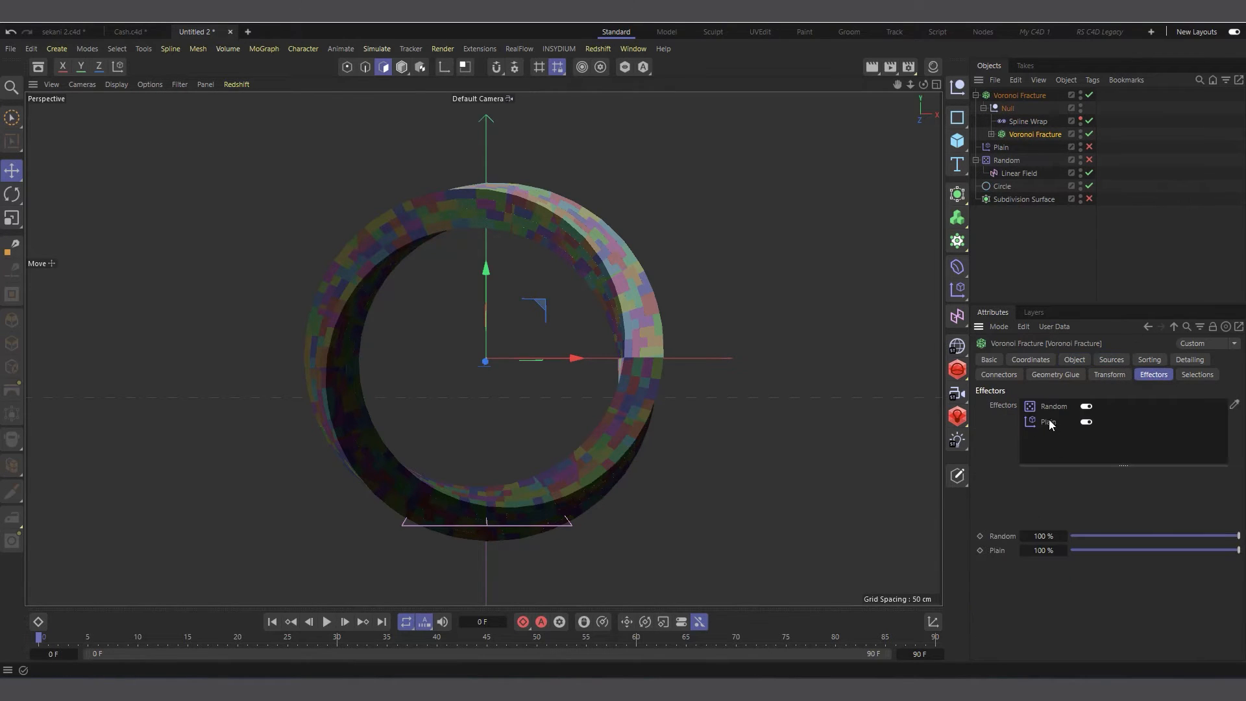
pyautogui.moveTo(1046, 409); pyautogui.dragTo(1046, 409)
pyautogui.press('Delete')
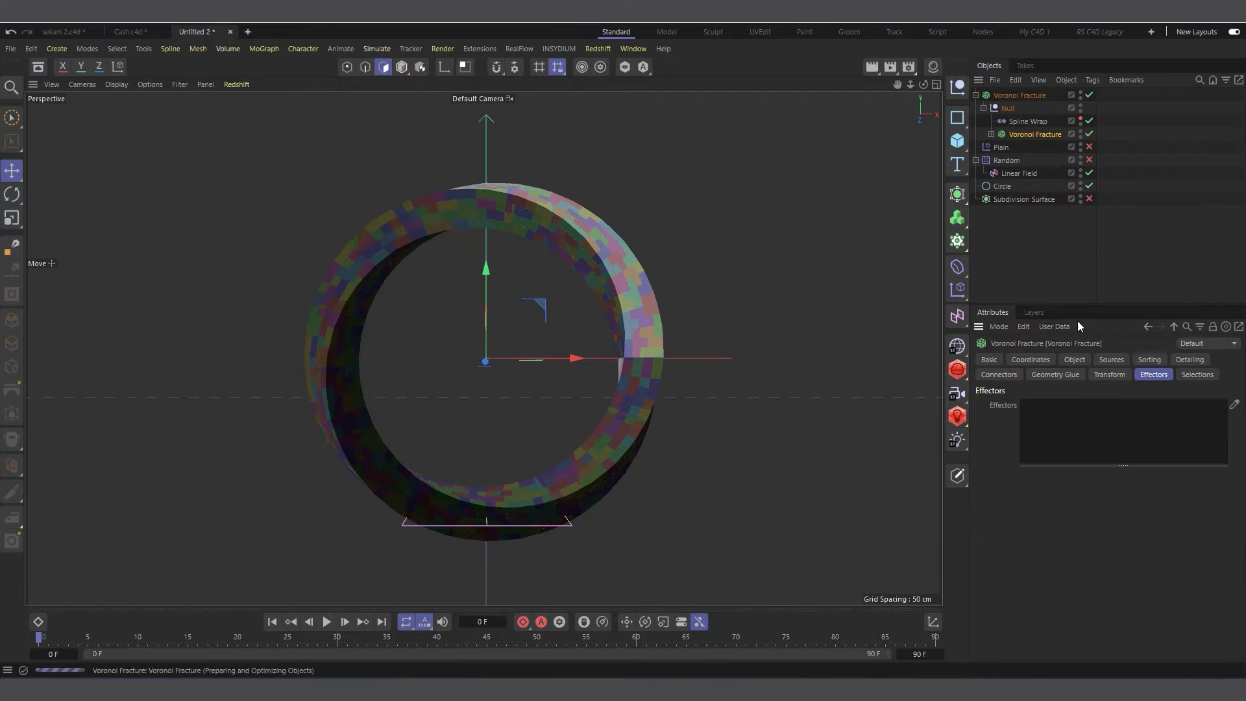
pyautogui.click(984, 108)
pyautogui.click(1007, 108)
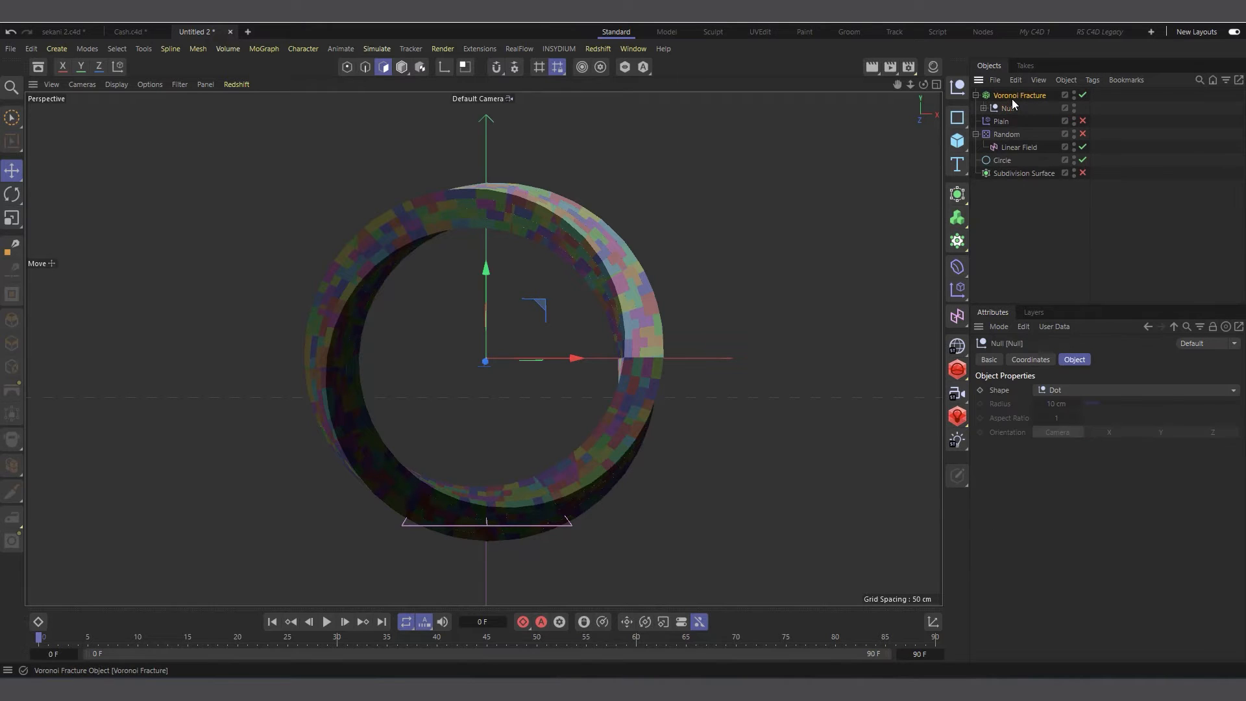
# Delete the Point Generator - Distribution source from the outer Voronoi Fracture.
pyautogui.click(1012, 96)
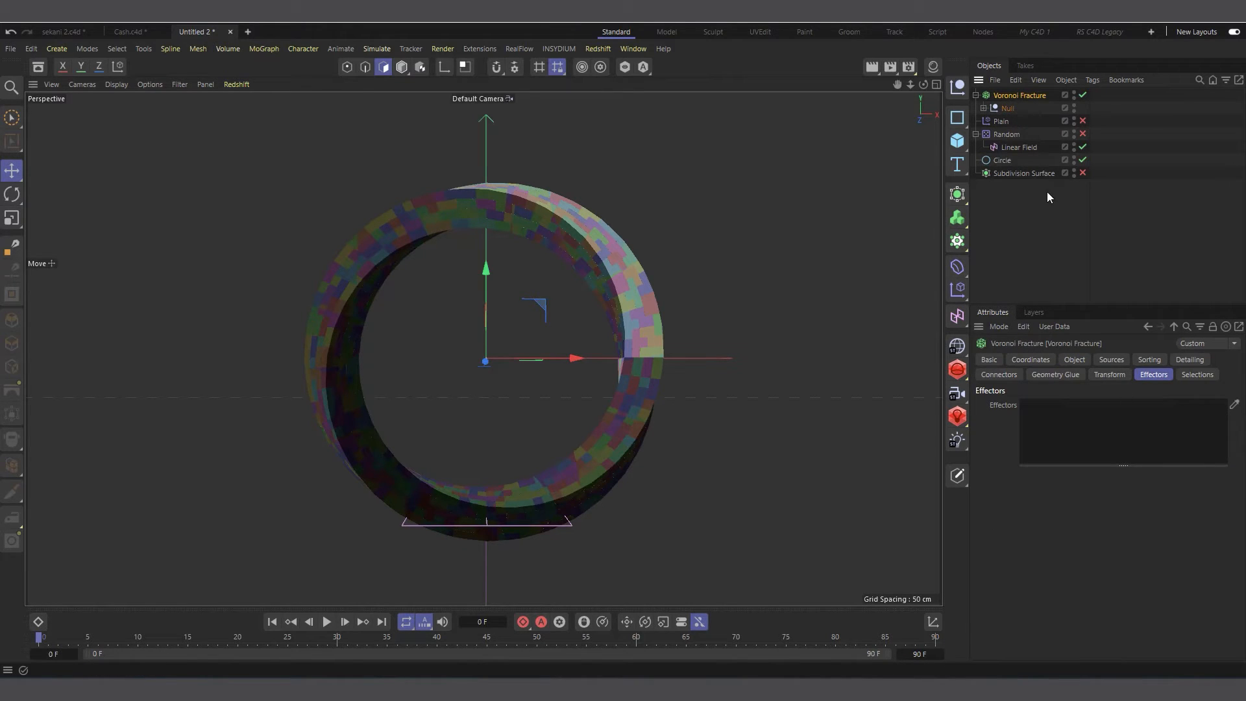
pyautogui.click(983, 108)
pyautogui.click(1020, 137)
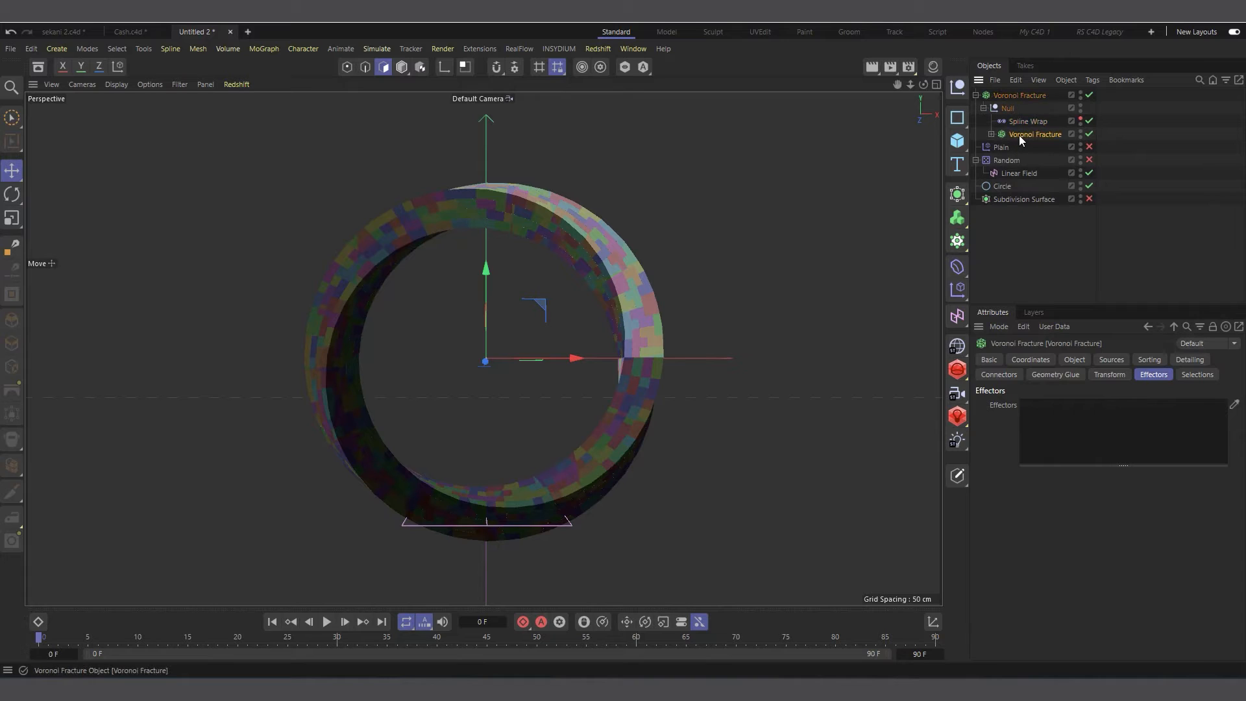
pyautogui.click(1007, 96)
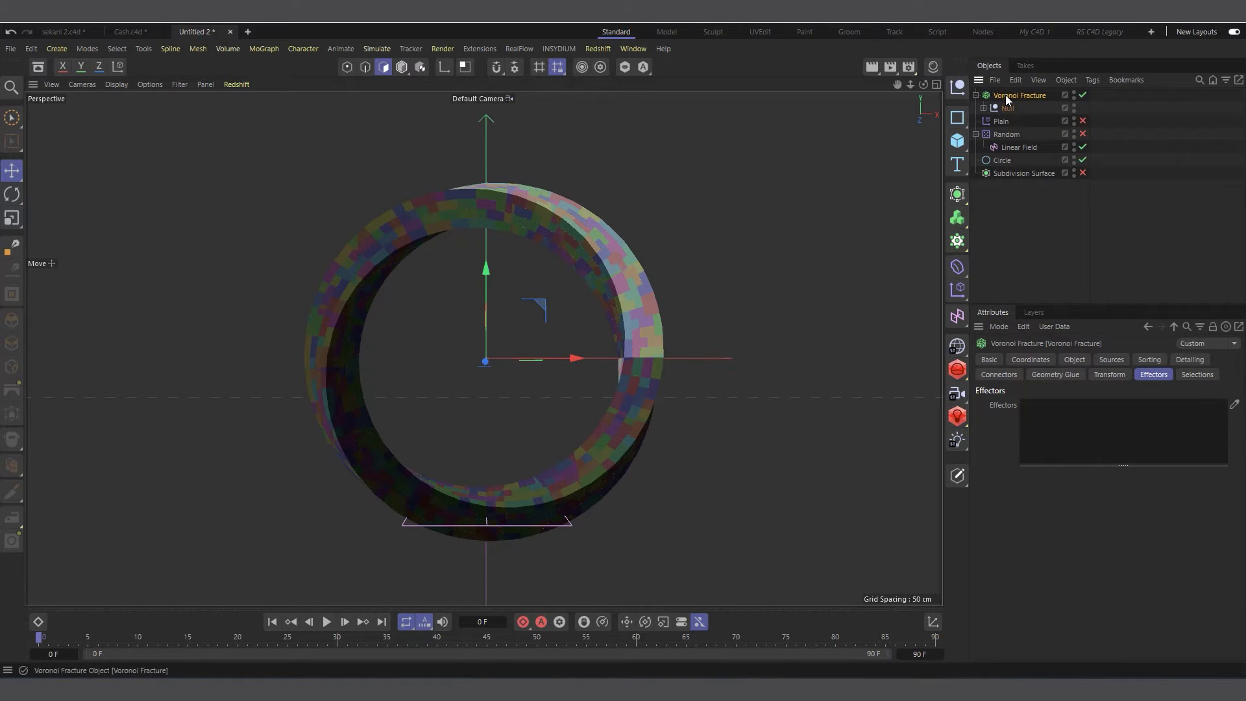
pyautogui.click(1112, 360)
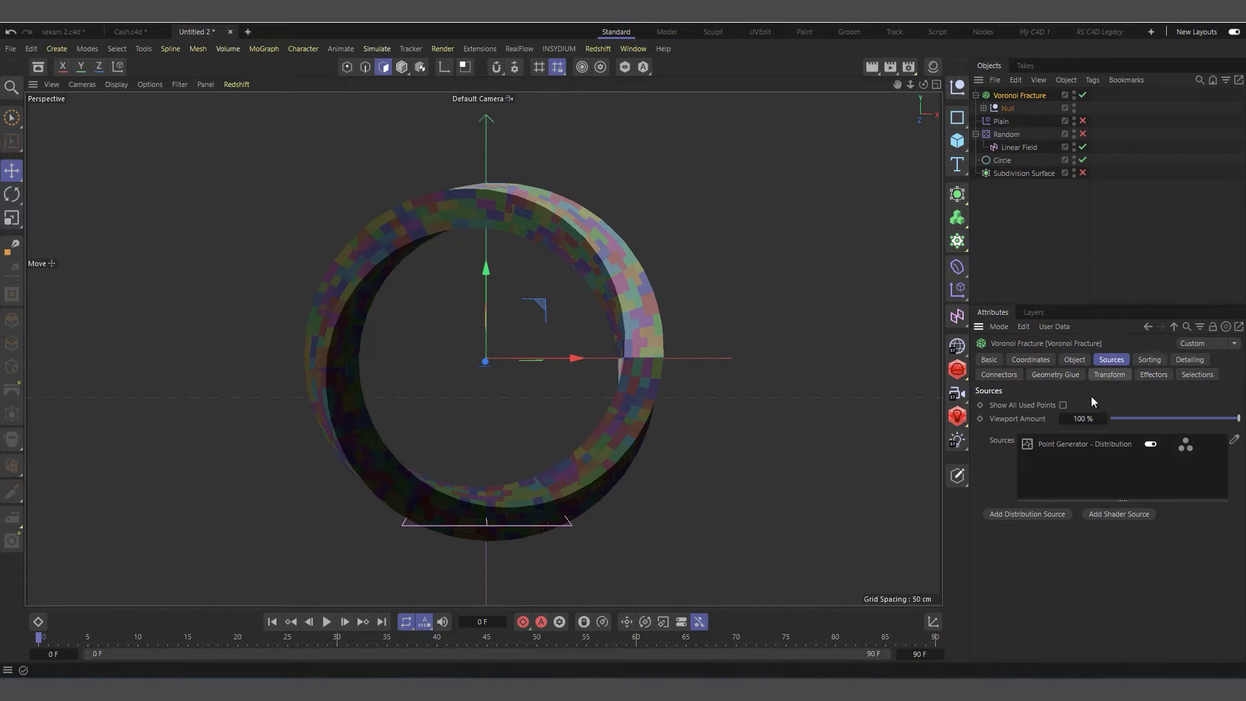
pyautogui.click(1080, 445)
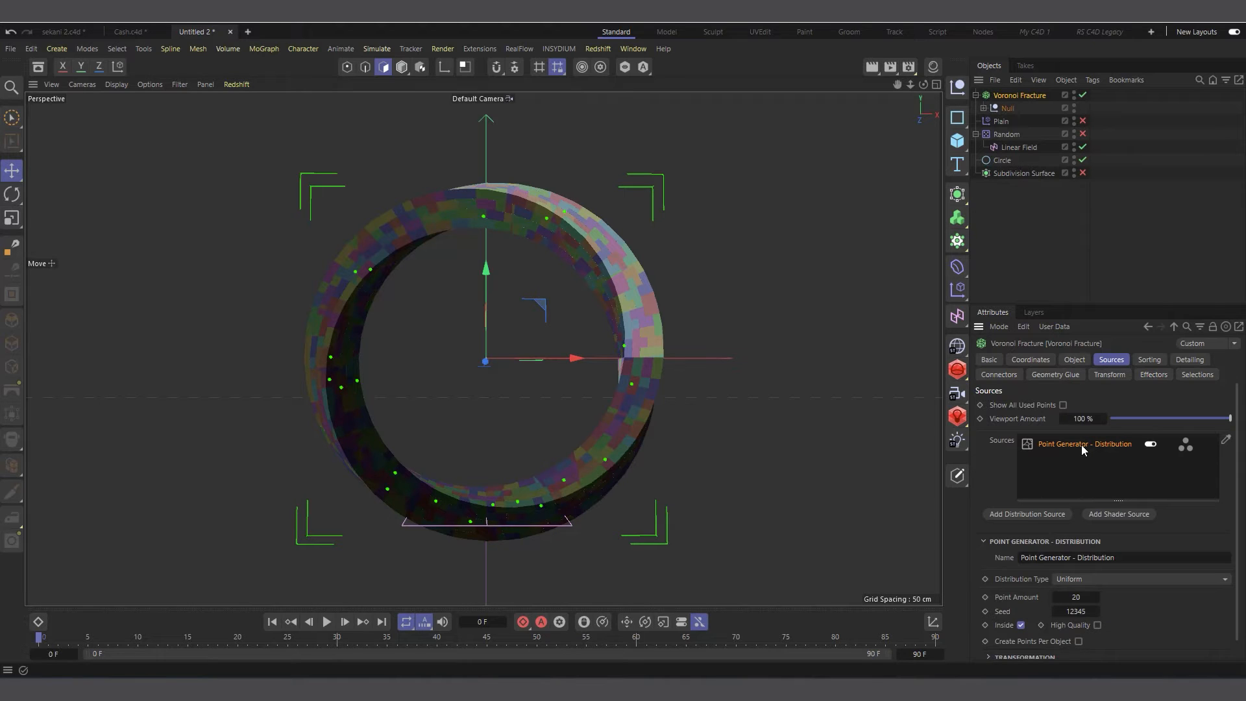
pyautogui.press('Delete')
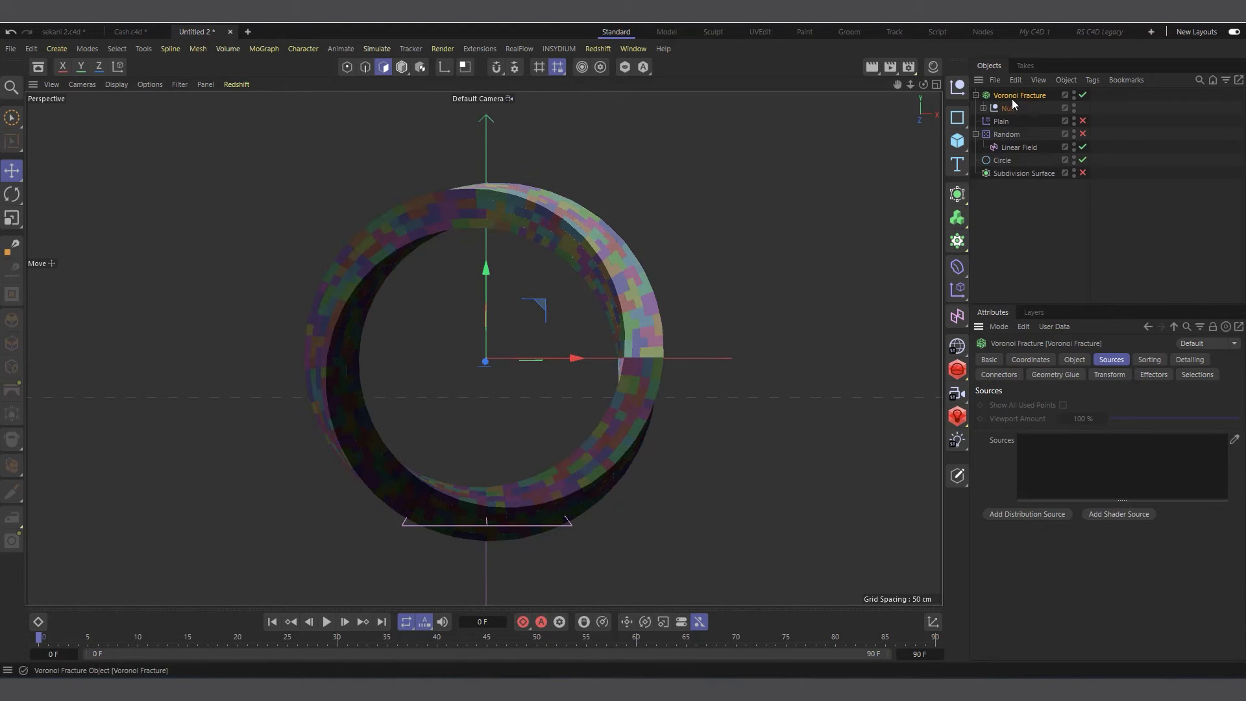
# Assign the Random and Plain effectors to the outer Voronoi Fracture and enable both effectors.
pyautogui.click(1149, 374)
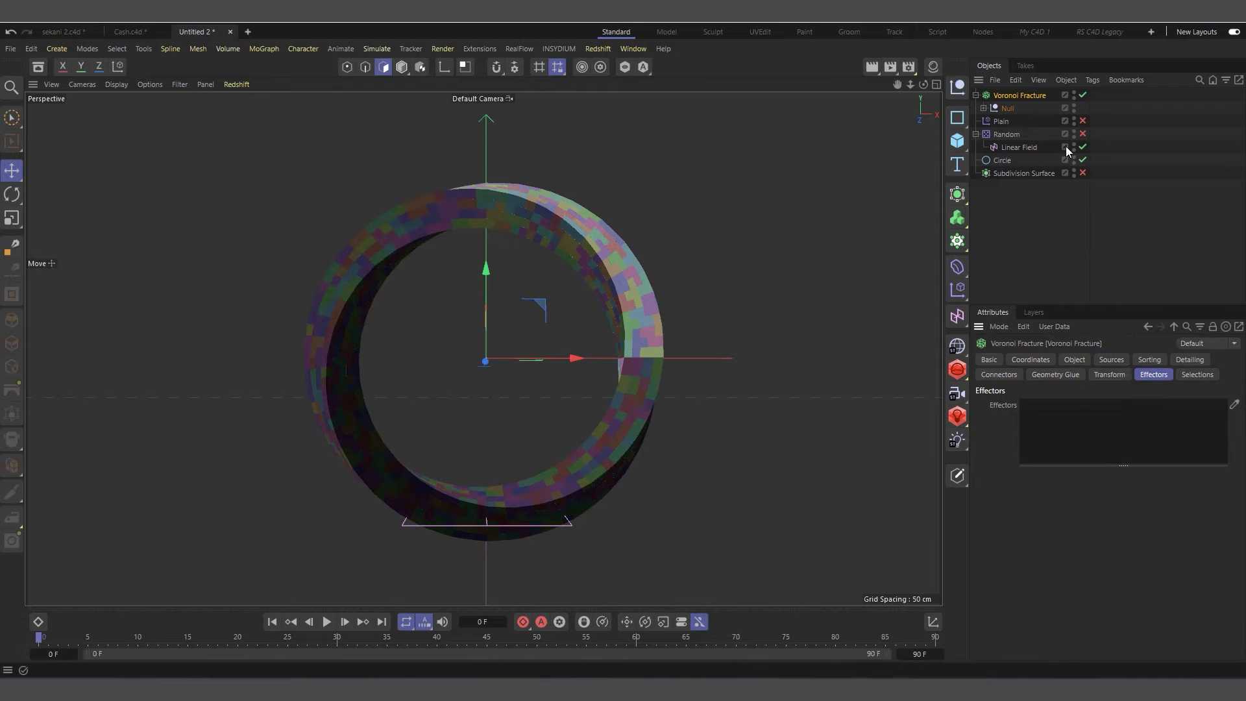
pyautogui.moveTo(1003, 134); pyautogui.dragTo(1111, 431)
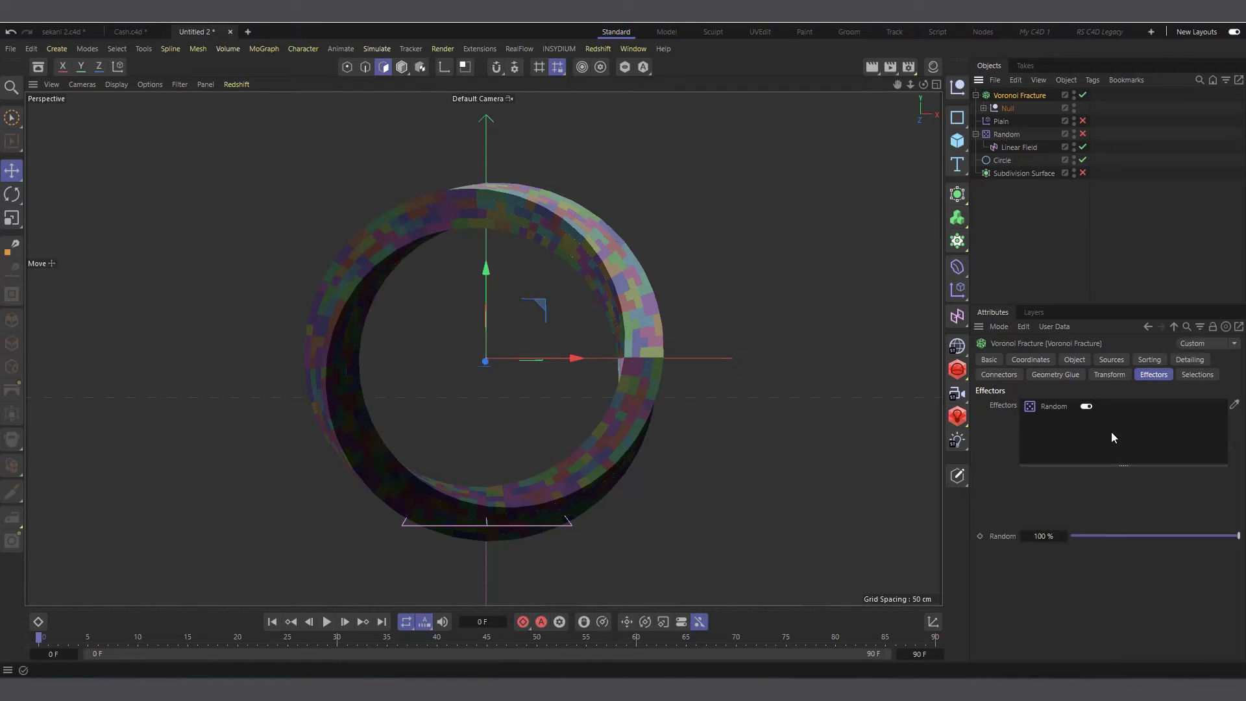
pyautogui.moveTo(997, 120); pyautogui.dragTo(1079, 435)
pyautogui.click(1055, 407)
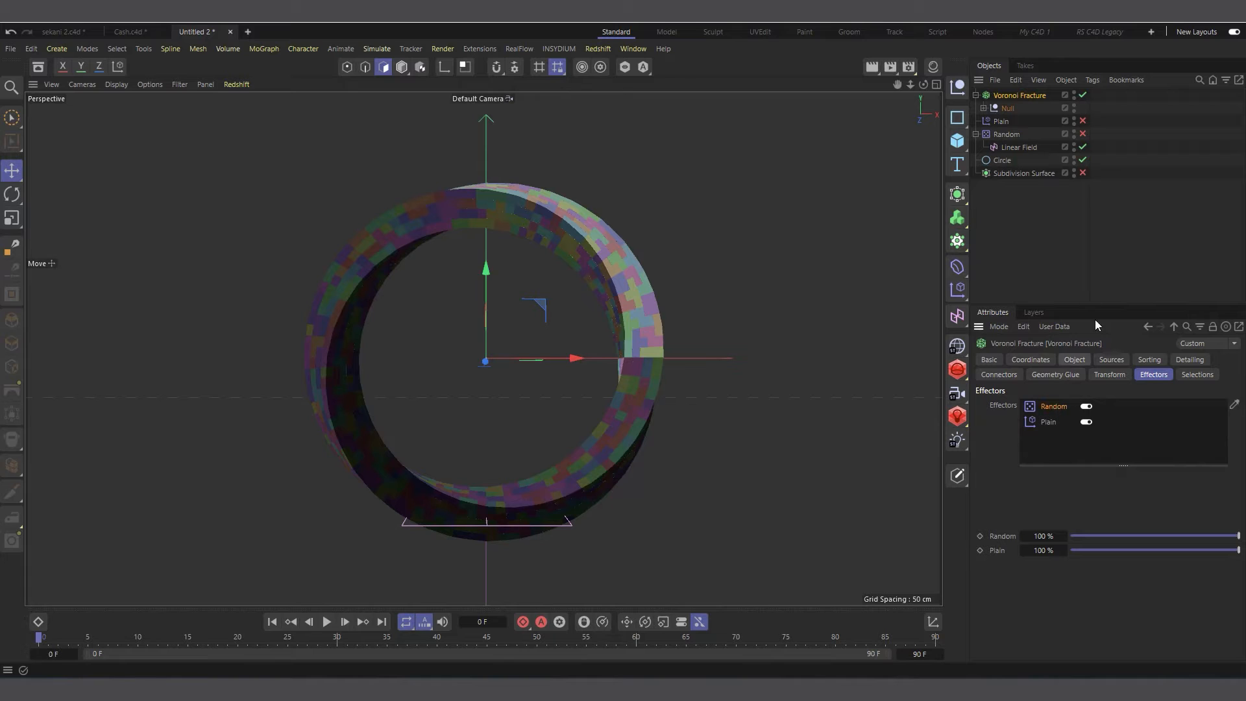
pyautogui.click(1083, 121)
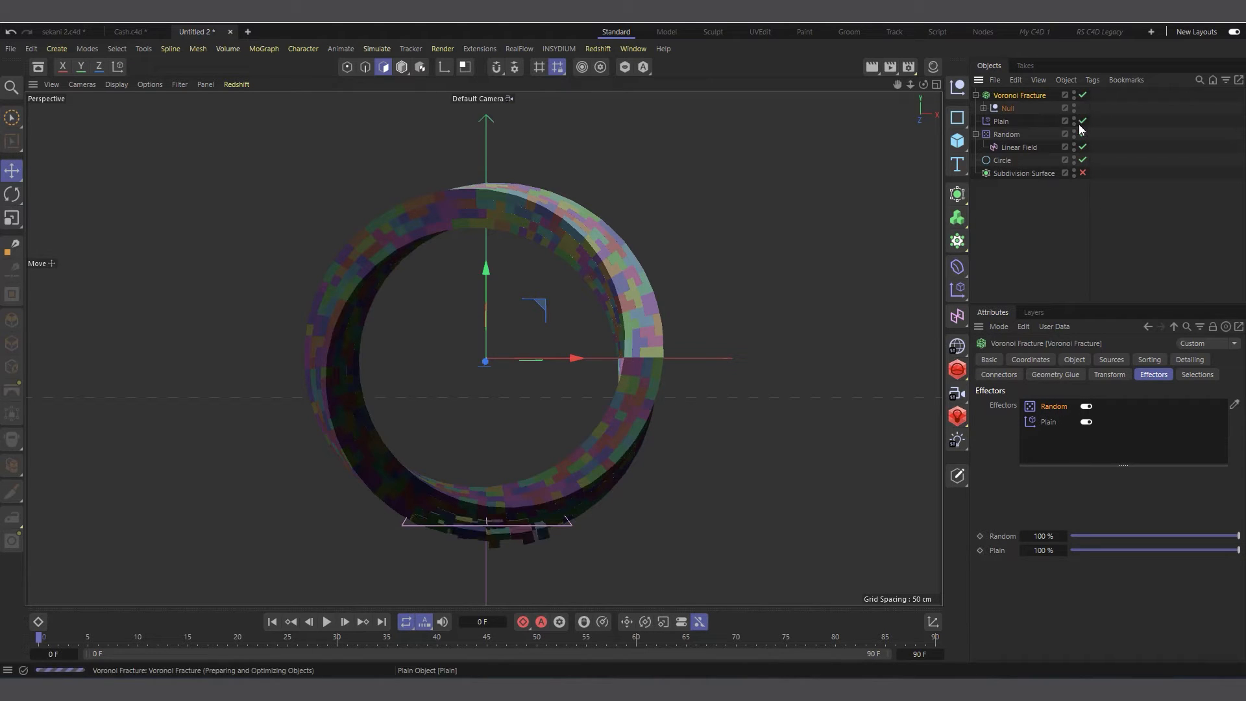
# Raise the Random effector's Linear Field along Y so that it breaks apart the lower half of the ring.
pyautogui.click(1005, 147)
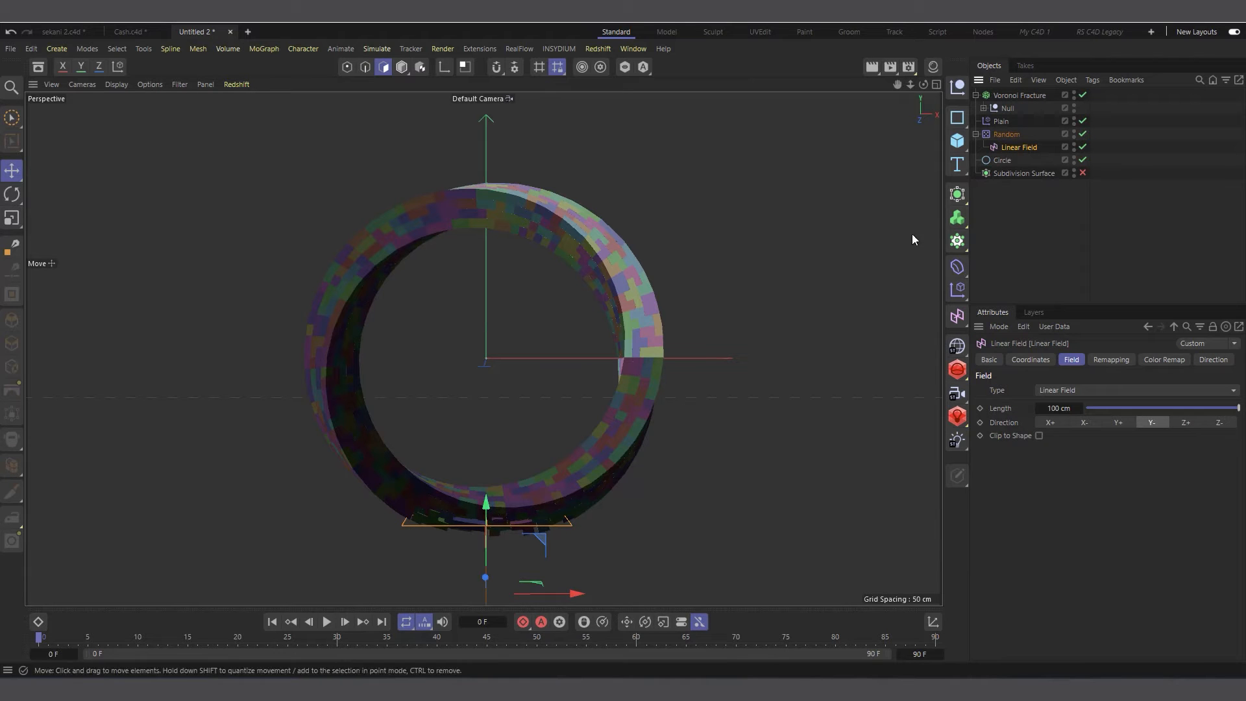
pyautogui.moveTo(487, 502); pyautogui.dragTo(493, 321)
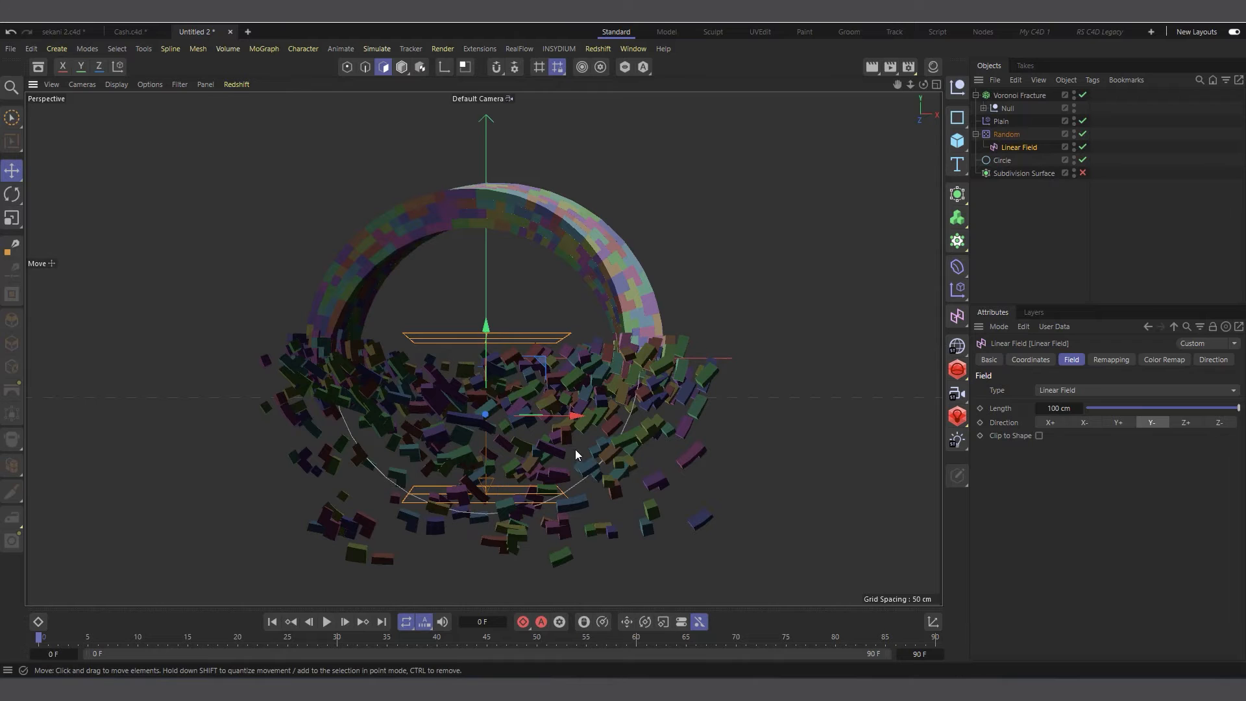
pyautogui.click(1009, 158)
pyautogui.click(1012, 149)
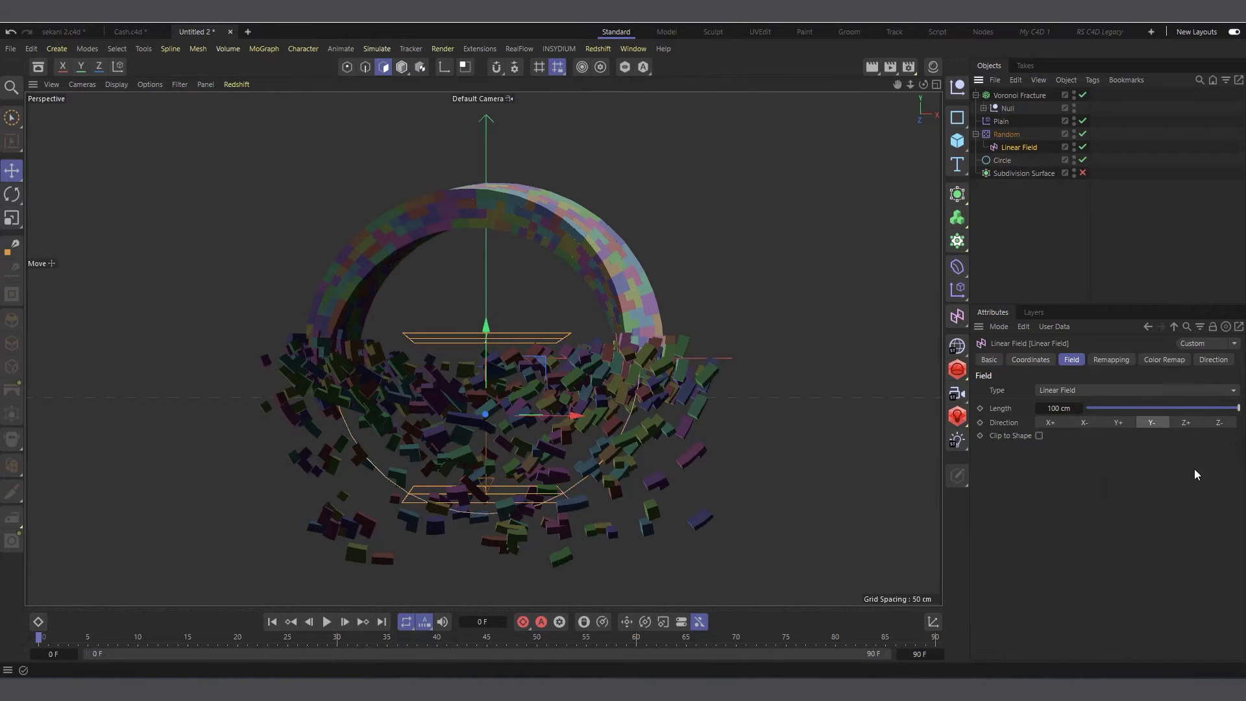
# Set the Linear Field's direction to X+ and move it along X so that only the ring's right side breaks apart.
pyautogui.click(1084, 422)
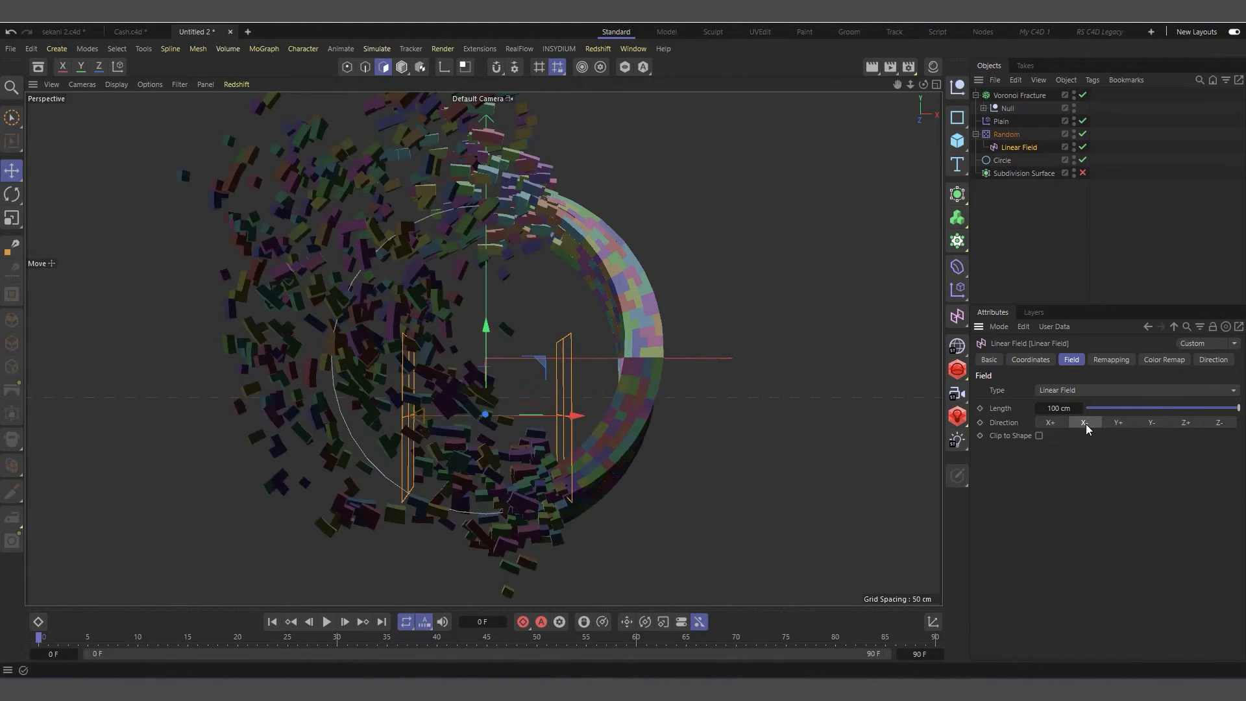
pyautogui.click(1051, 423)
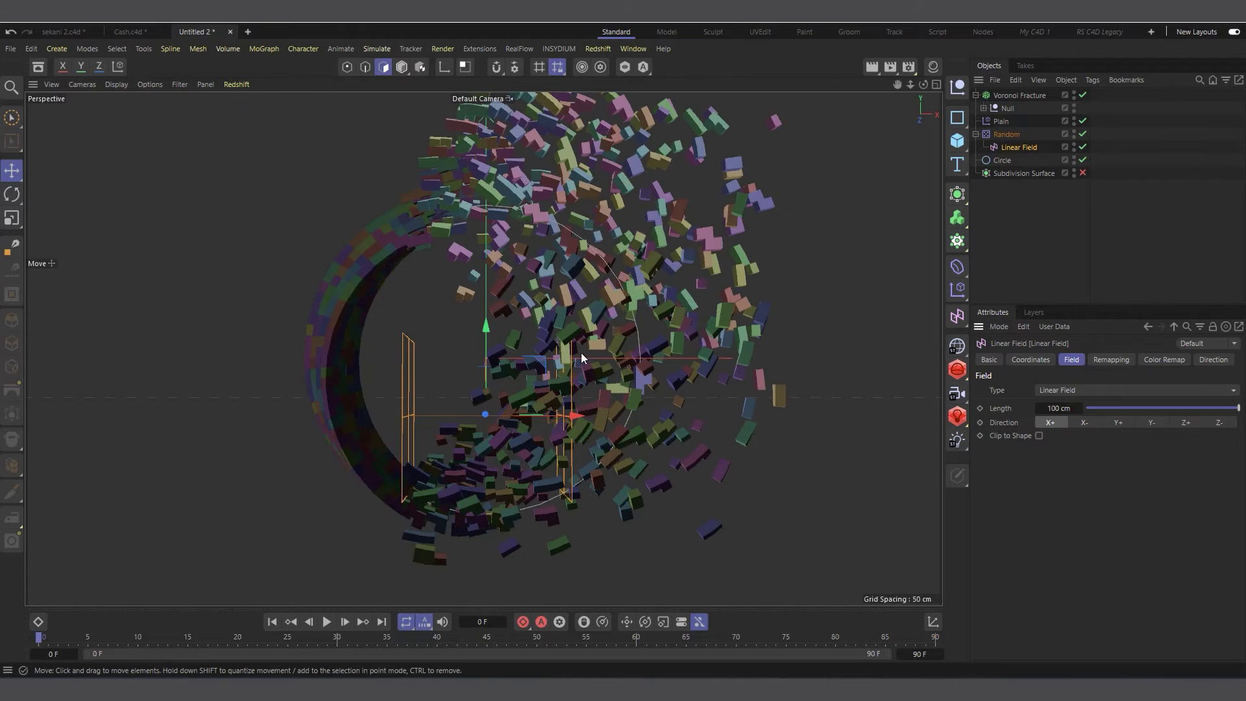
pyautogui.moveTo(528, 415); pyautogui.dragTo(692, 414)
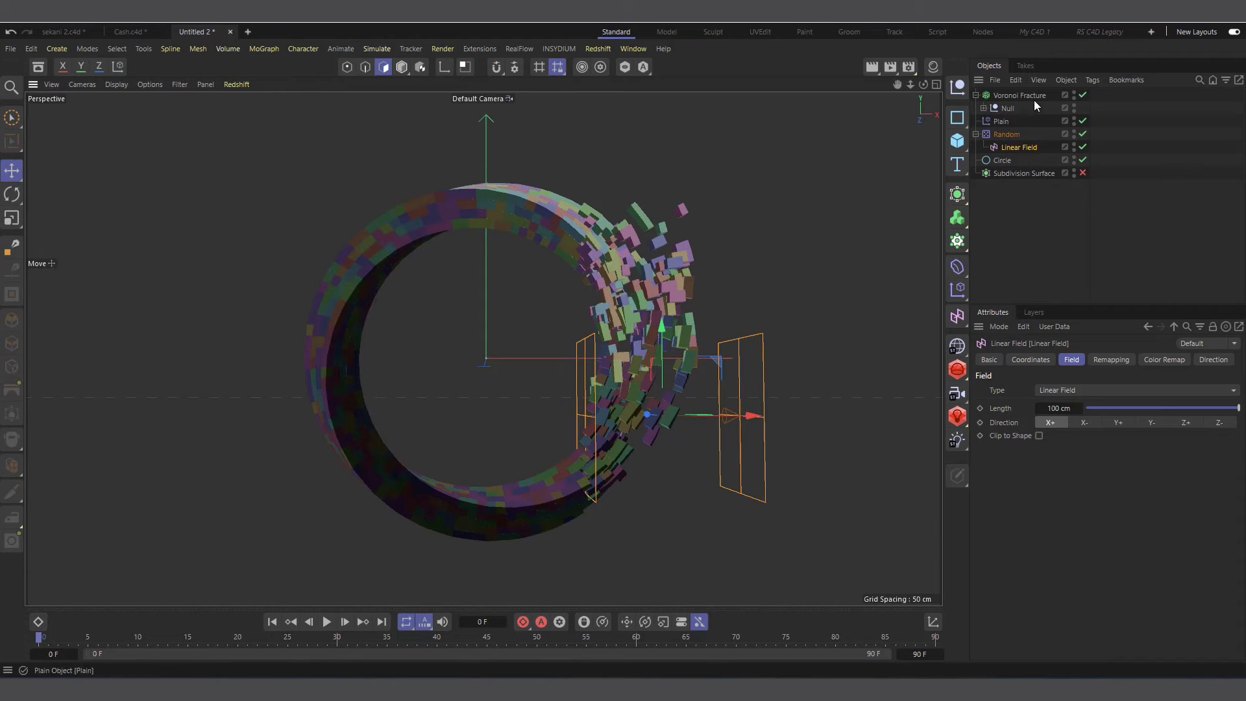
# Check the outer Voronoi Fracture's sources, then nest it under the Subdivision Surface and enable the Subdivision Surface.
pyautogui.click(1018, 96)
pyautogui.click(1111, 359)
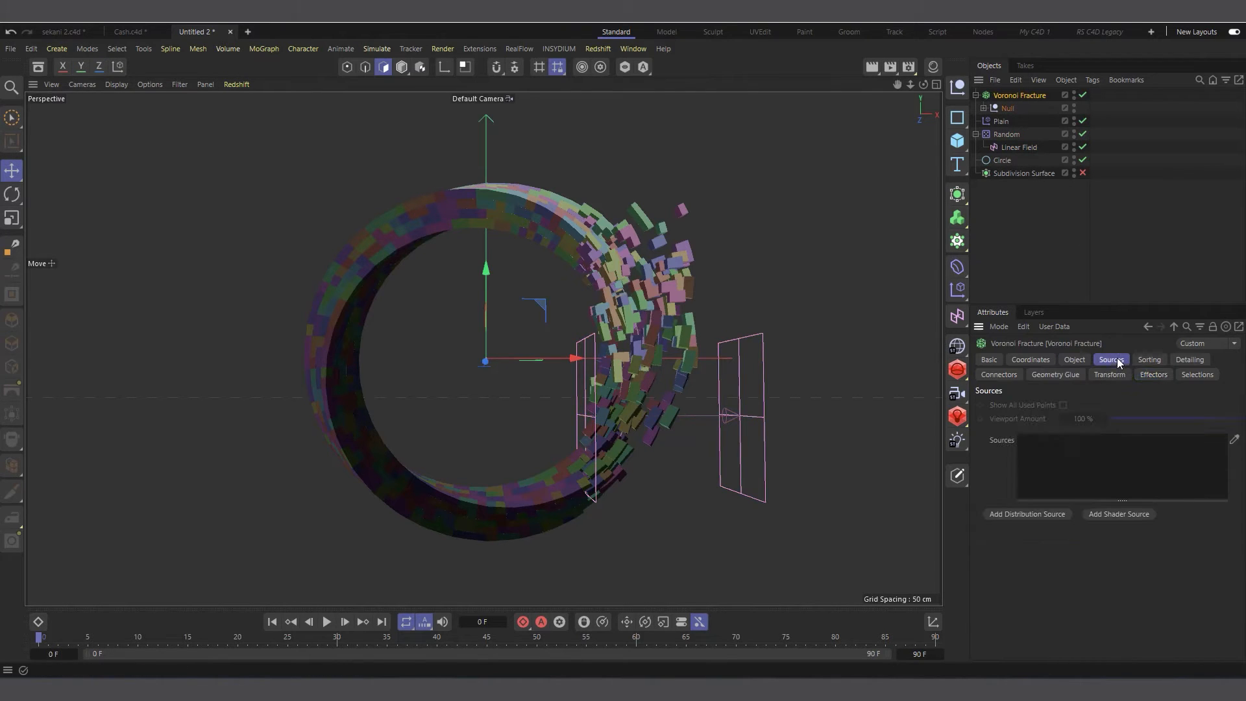
pyautogui.click(976, 95)
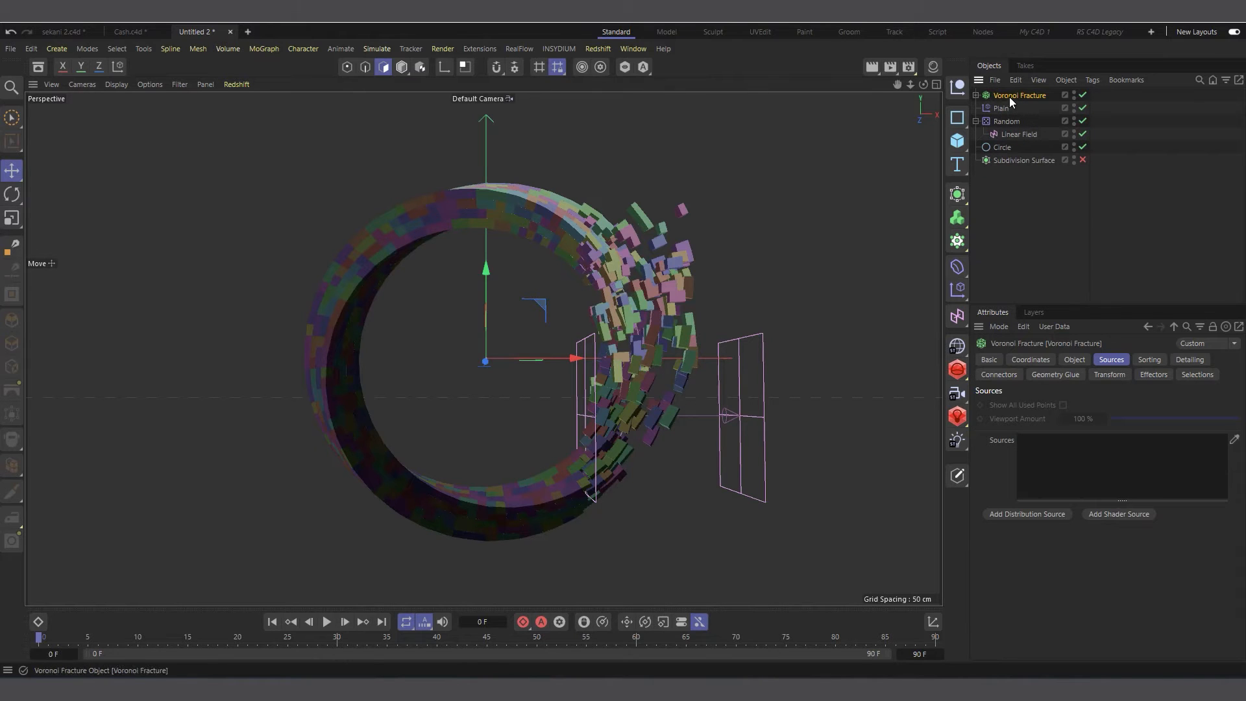
pyautogui.moveTo(1010, 96); pyautogui.dragTo(1016, 160)
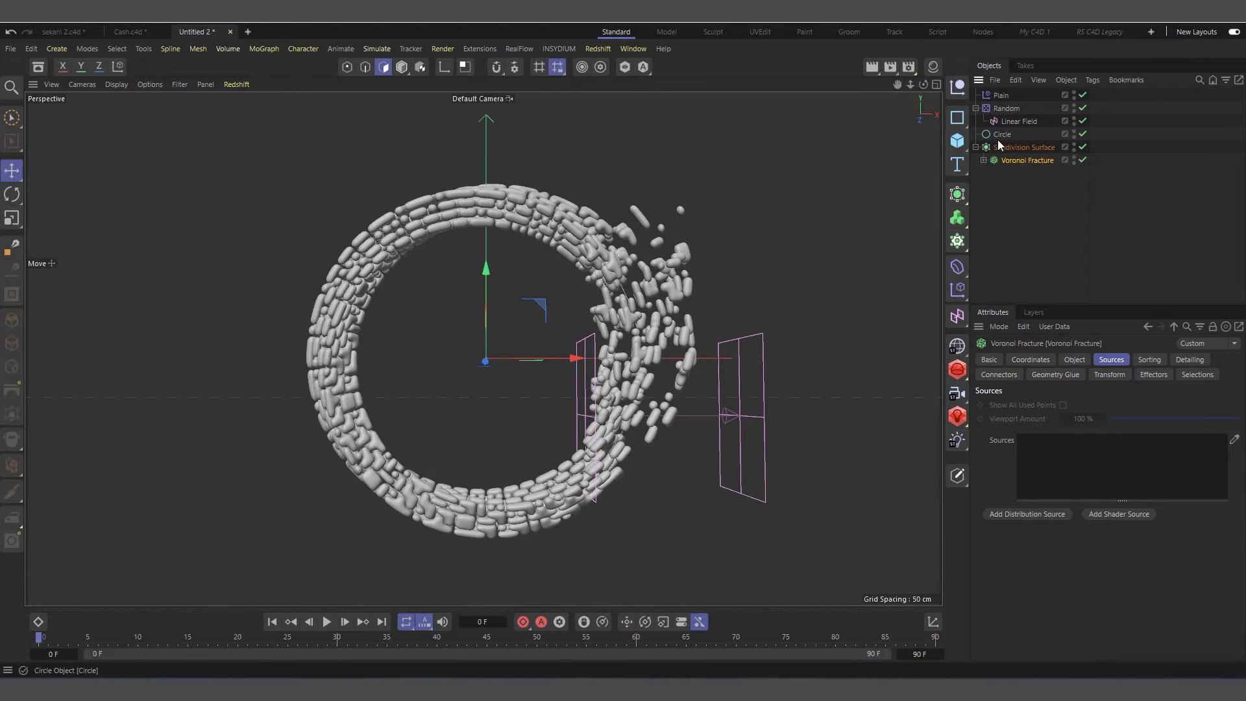
# Move the Linear Field along X past the ring and back to preview the smoothed bricks breaking apart on the right side.
pyautogui.click(1010, 121)
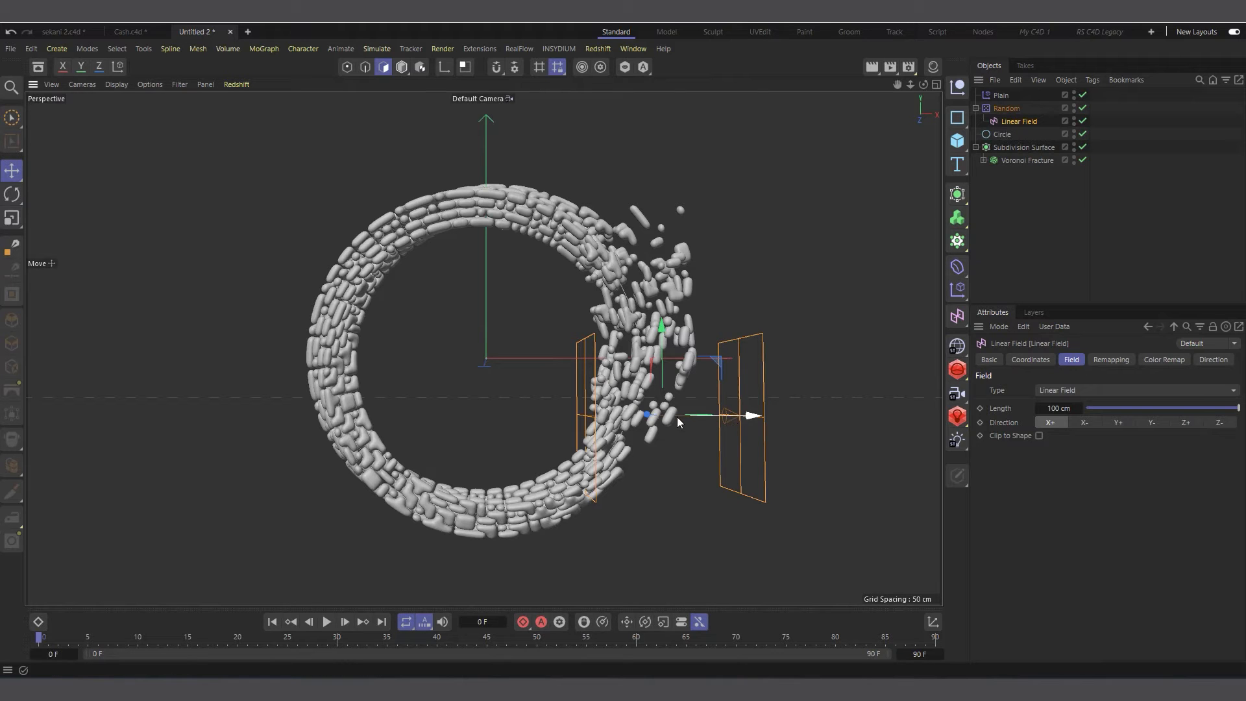
pyautogui.moveTo(733, 420); pyautogui.dragTo(810, 405)
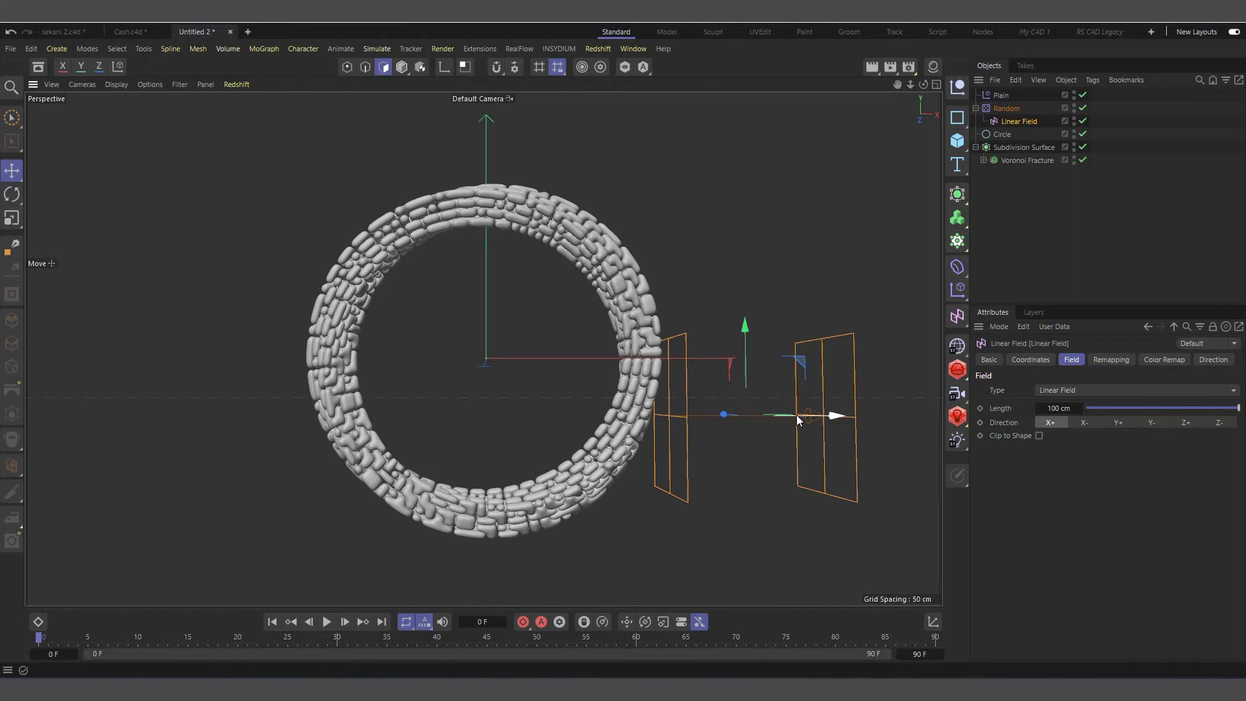
pyautogui.moveTo(797, 414); pyautogui.dragTo(693, 411)
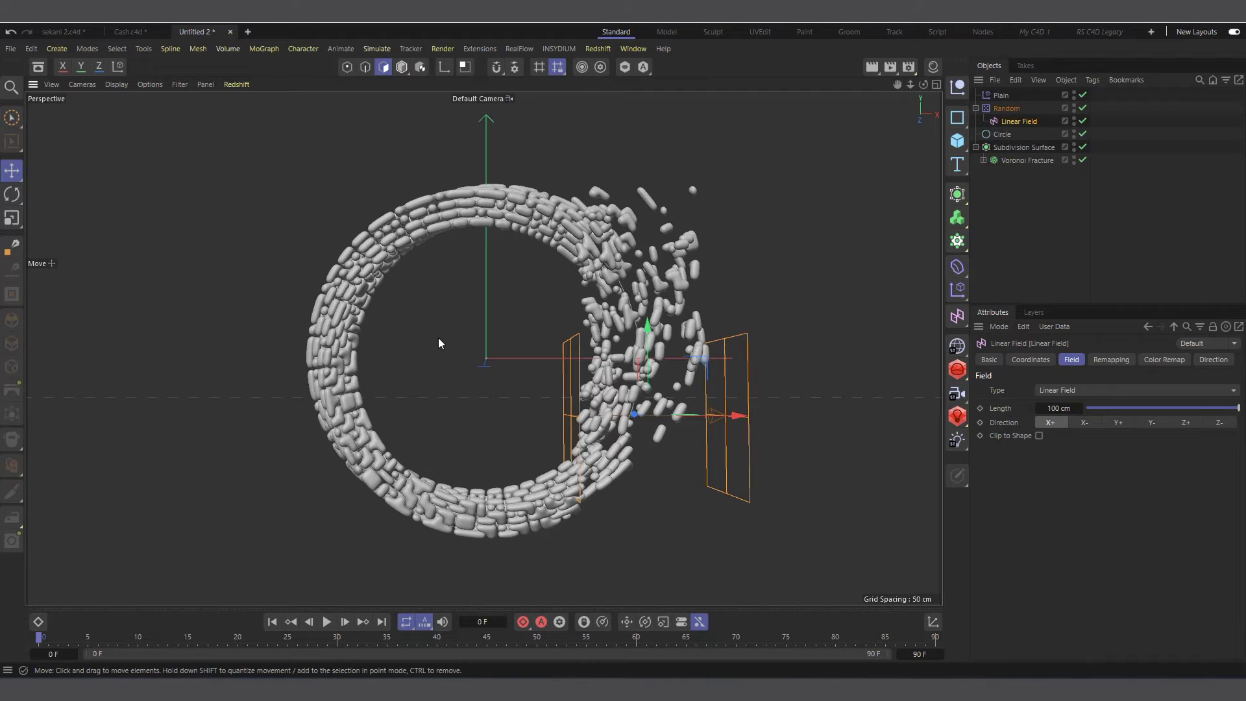
pyautogui.scroll(1, 438, 343)
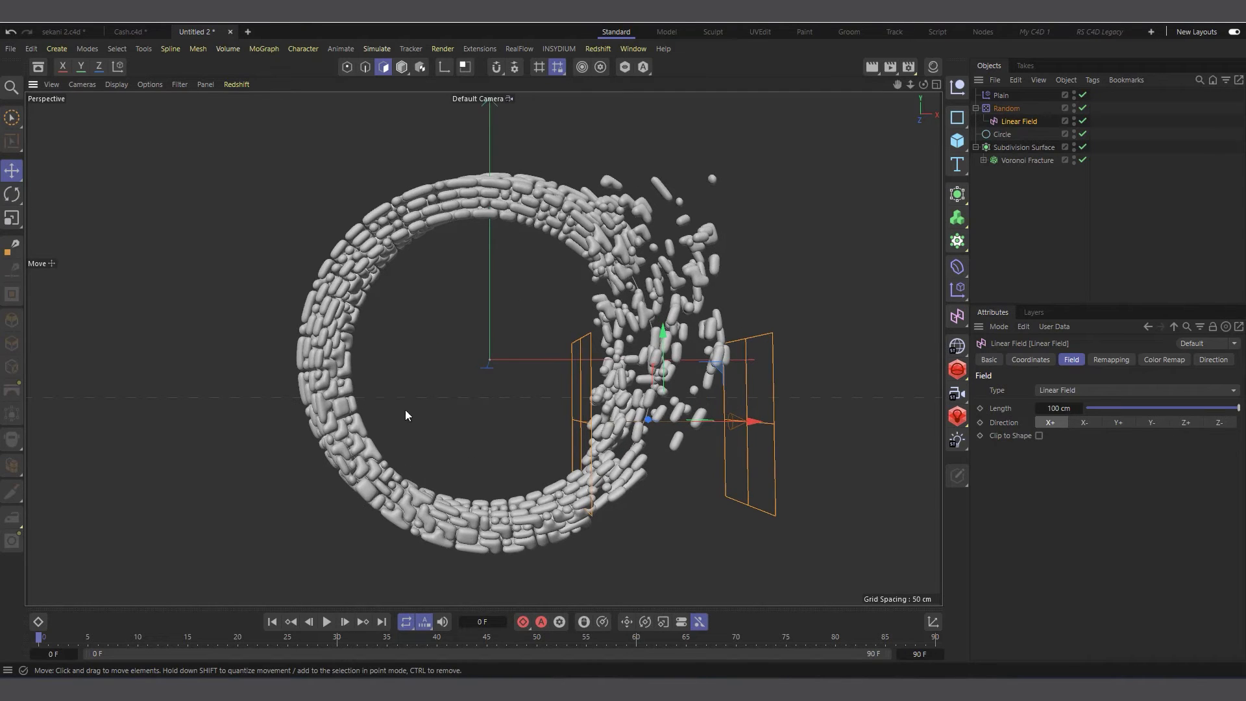
pyautogui.scroll(1, 489, 394)
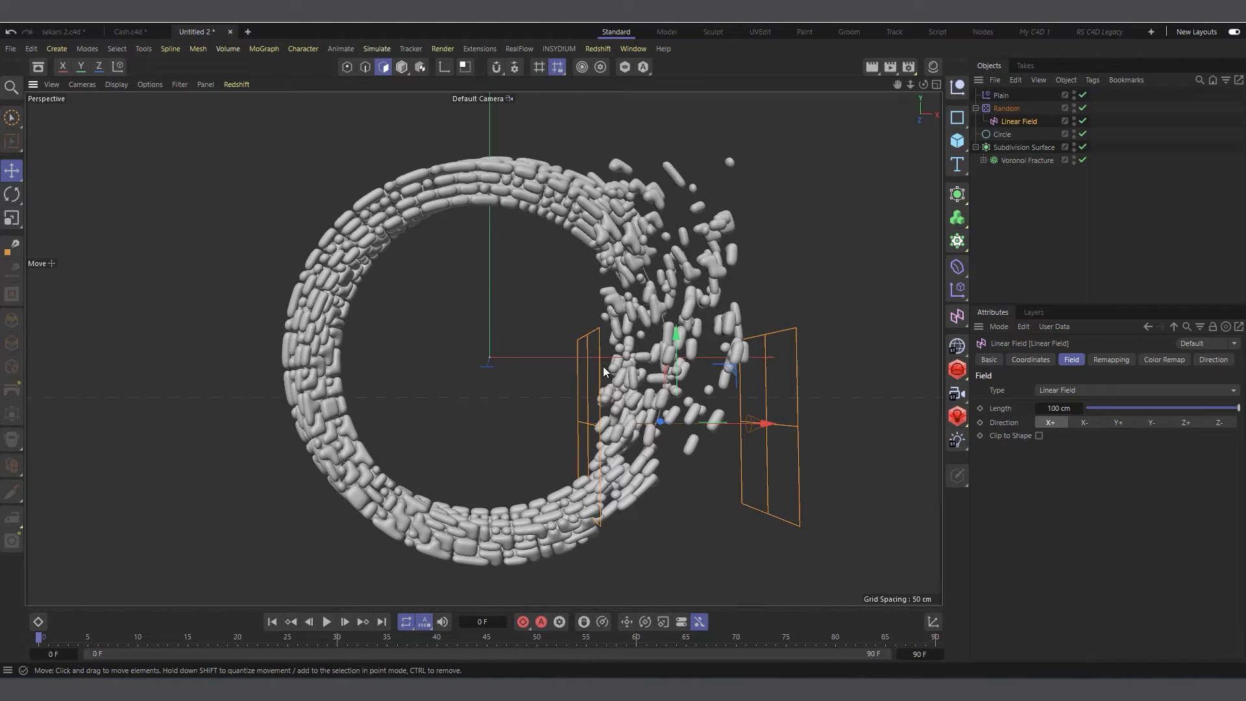
# Create a new project and add a Text object to it.
pyautogui.click(247, 32)
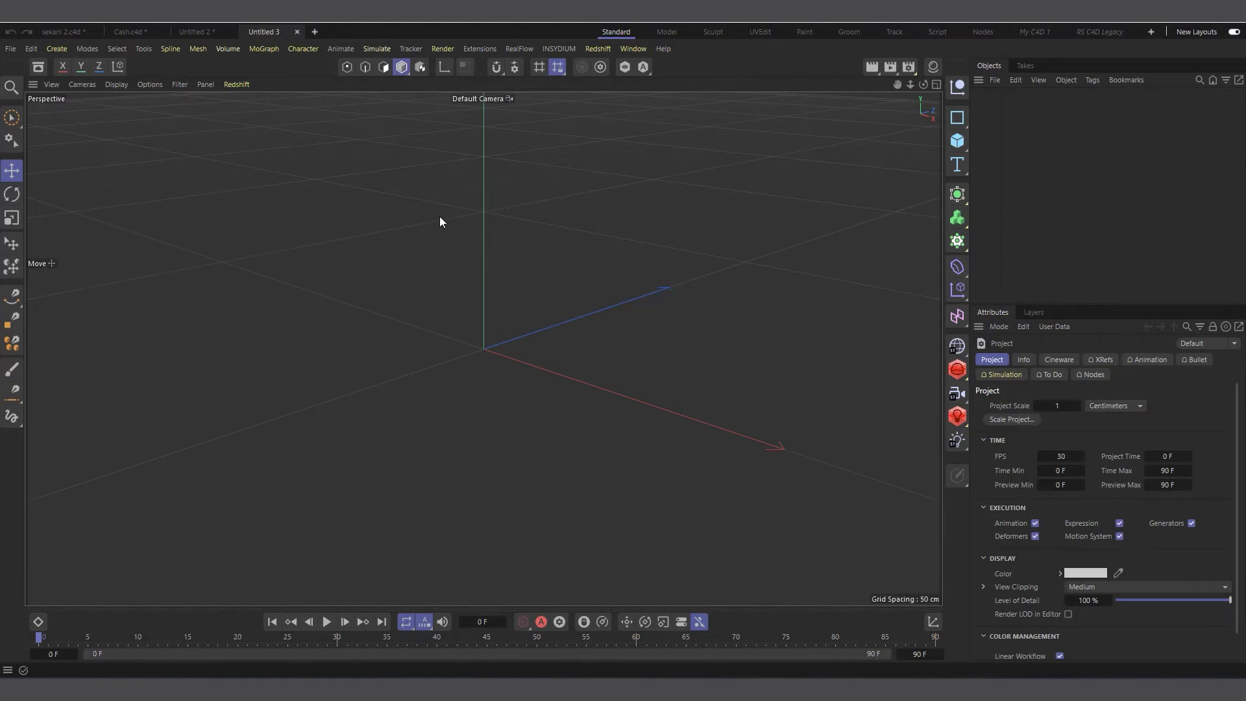
pyautogui.click(966, 171)
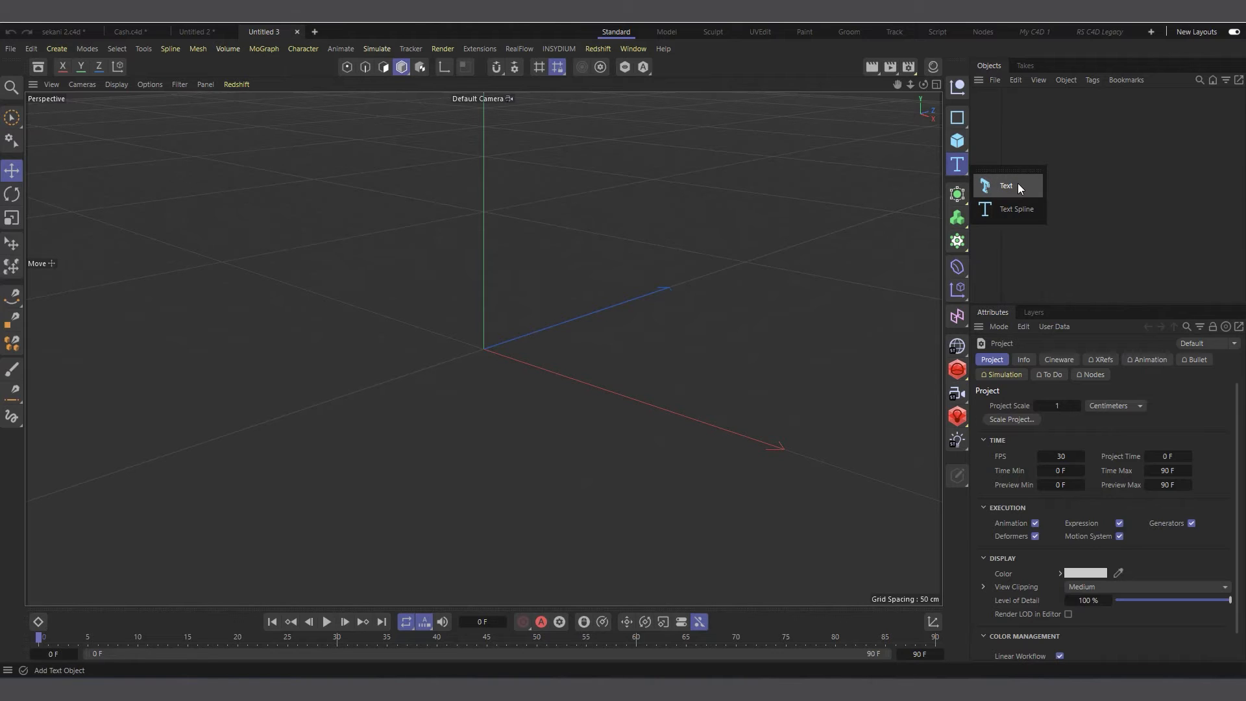
pyautogui.click(1018, 186)
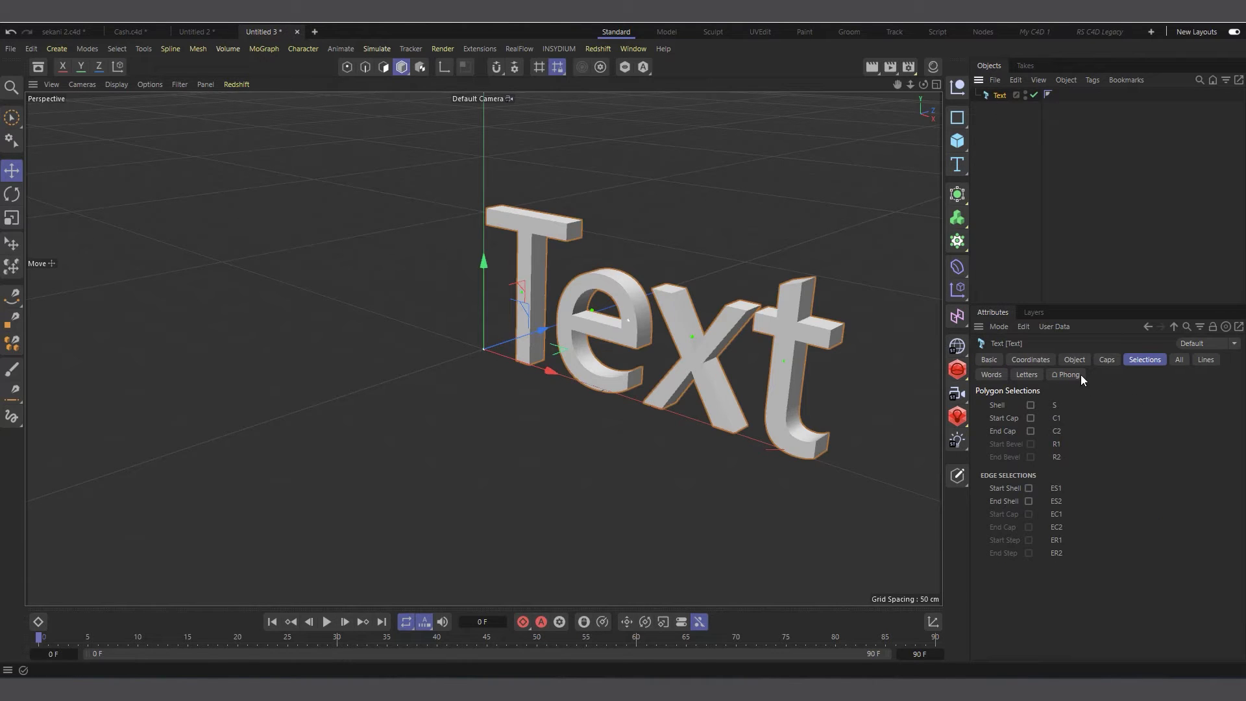
# Change the Text object's text to P and set its alignment to Middle.
pyautogui.click(1075, 359)
pyautogui.moveTo(1088, 444); pyautogui.dragTo(979, 432)
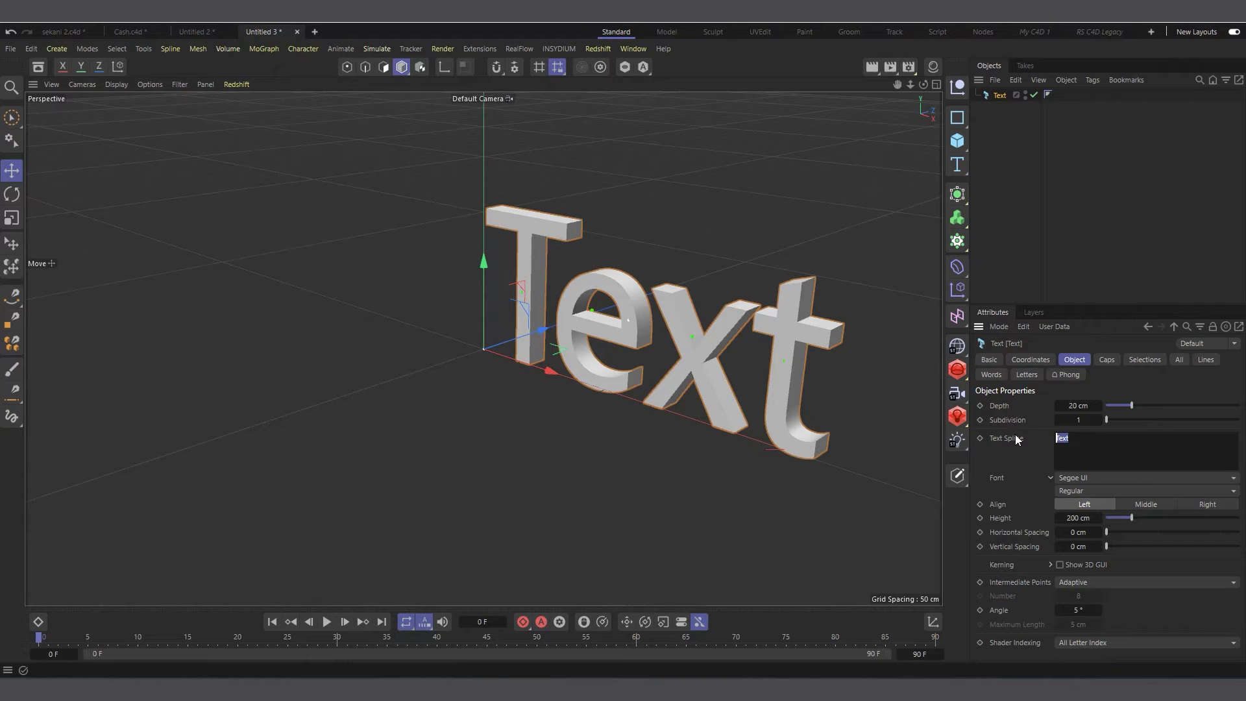
pyautogui.write('P')
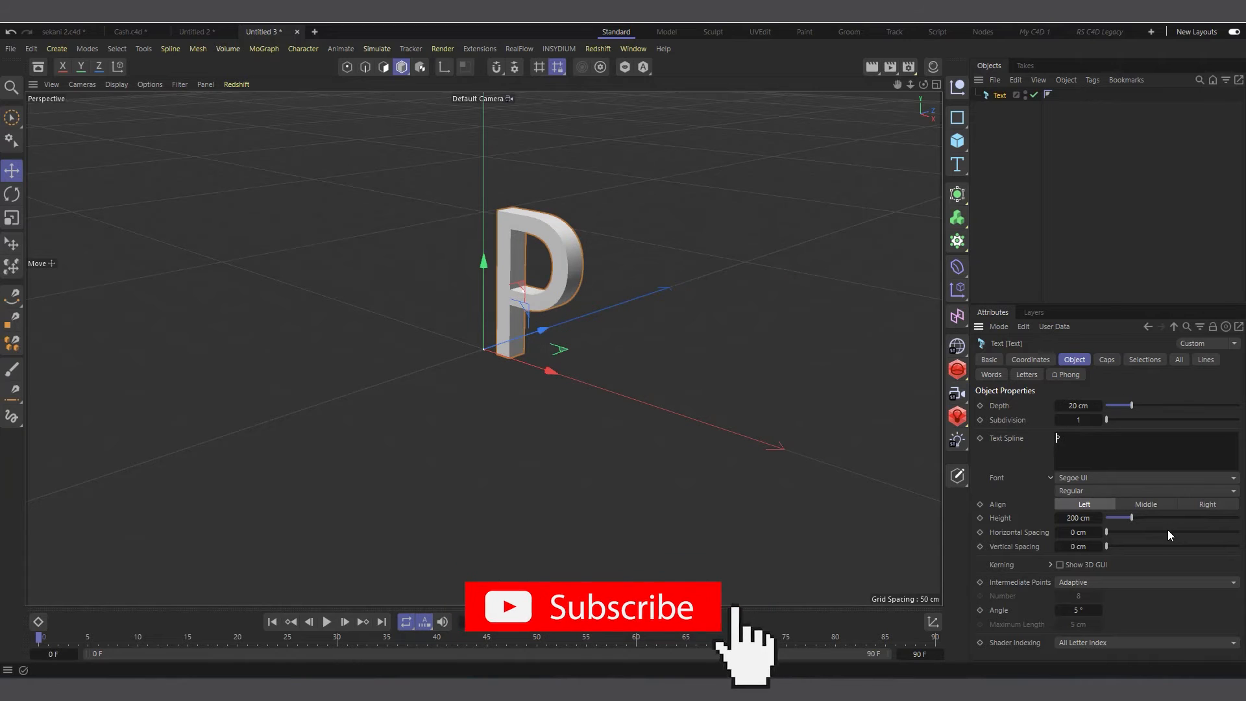
pyautogui.click(1154, 507)
pyautogui.scroll(5, 521, 206)
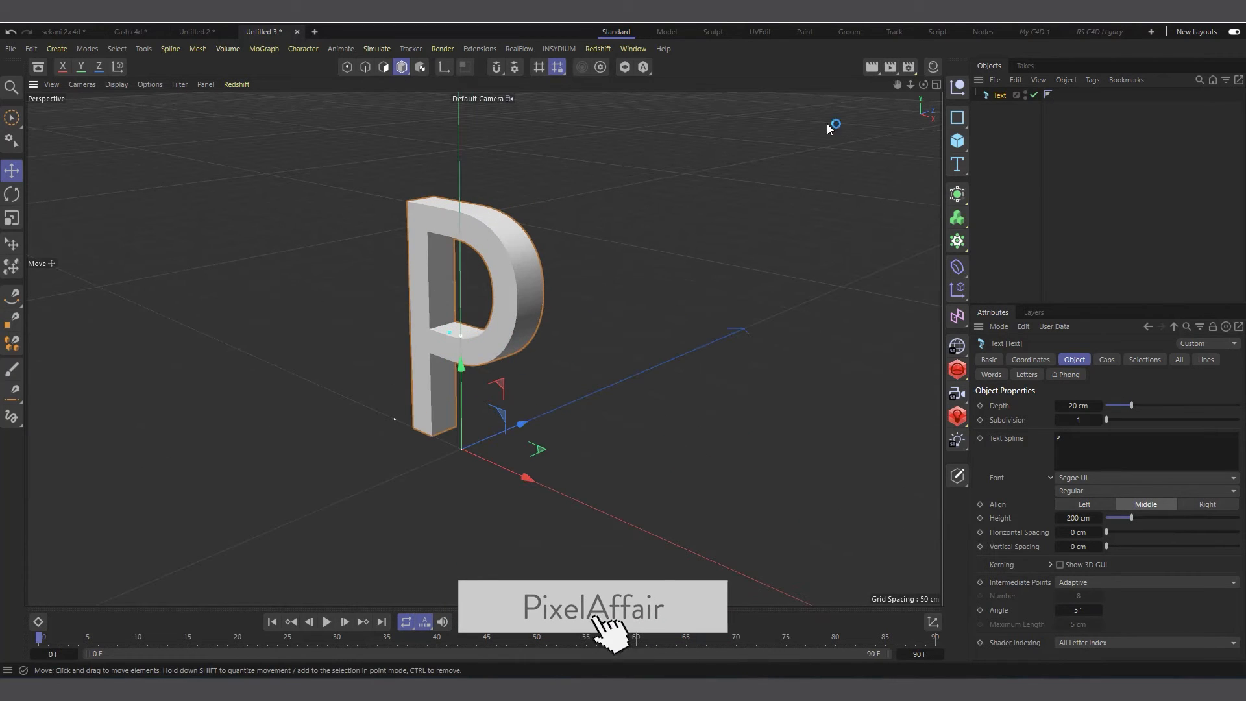
# Set the P text's depth to 0 cm and switch the viewport display to Gouraud Shading (Lines).
pyautogui.moveTo(926, 89); pyautogui.dragTo(875, 408)
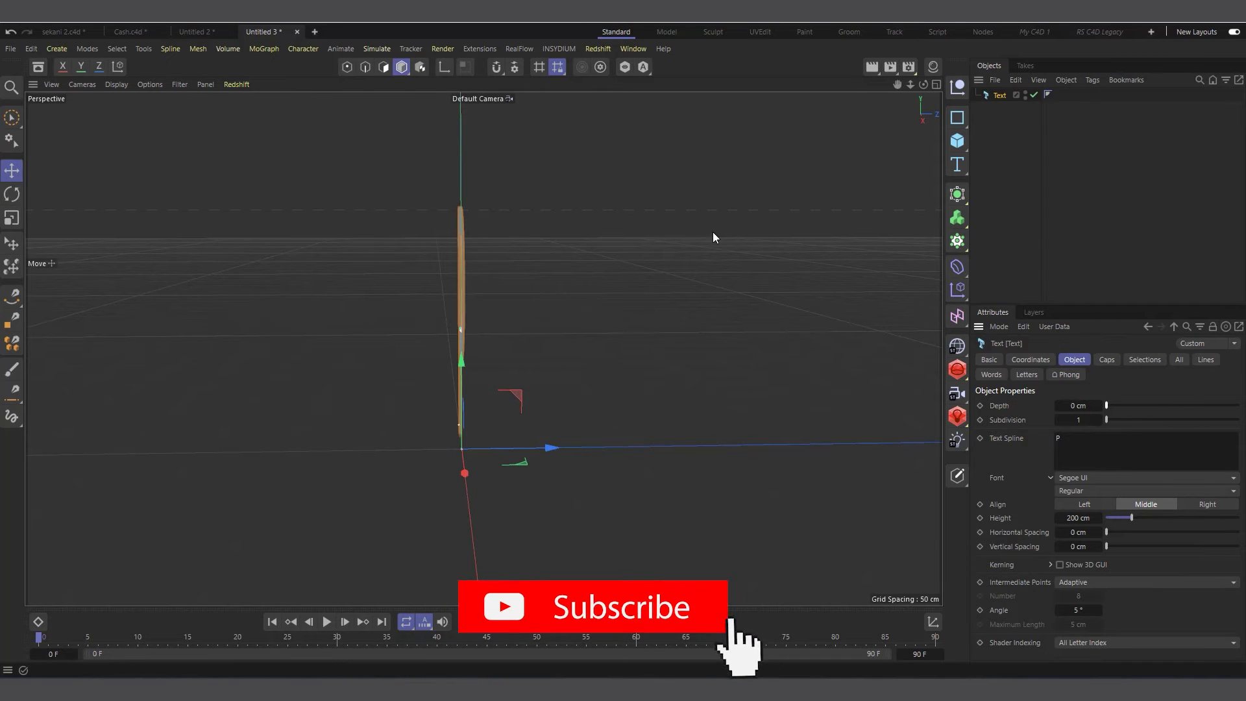
pyautogui.moveTo(923, 84); pyautogui.dragTo(140, 92)
pyautogui.click(148, 85)
pyautogui.moveTo(118, 84)
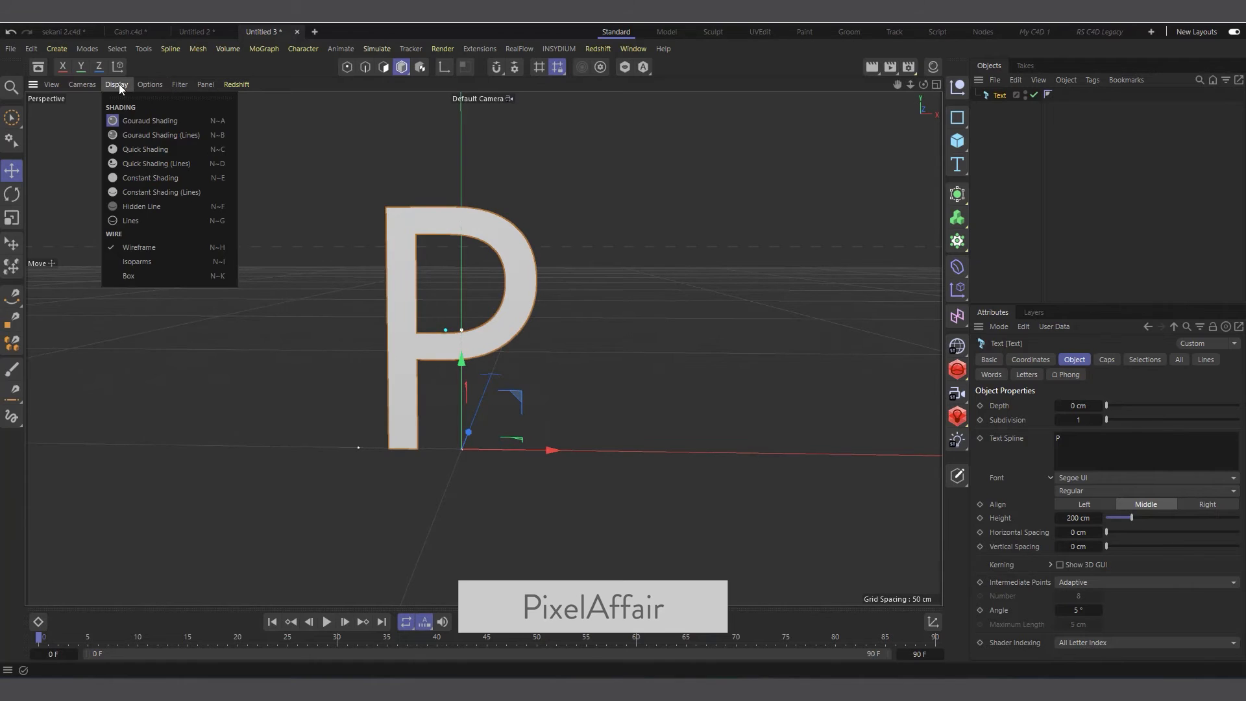
pyautogui.click(127, 134)
pyautogui.scroll(3, 407, 270)
pyautogui.scroll(2, 407, 270)
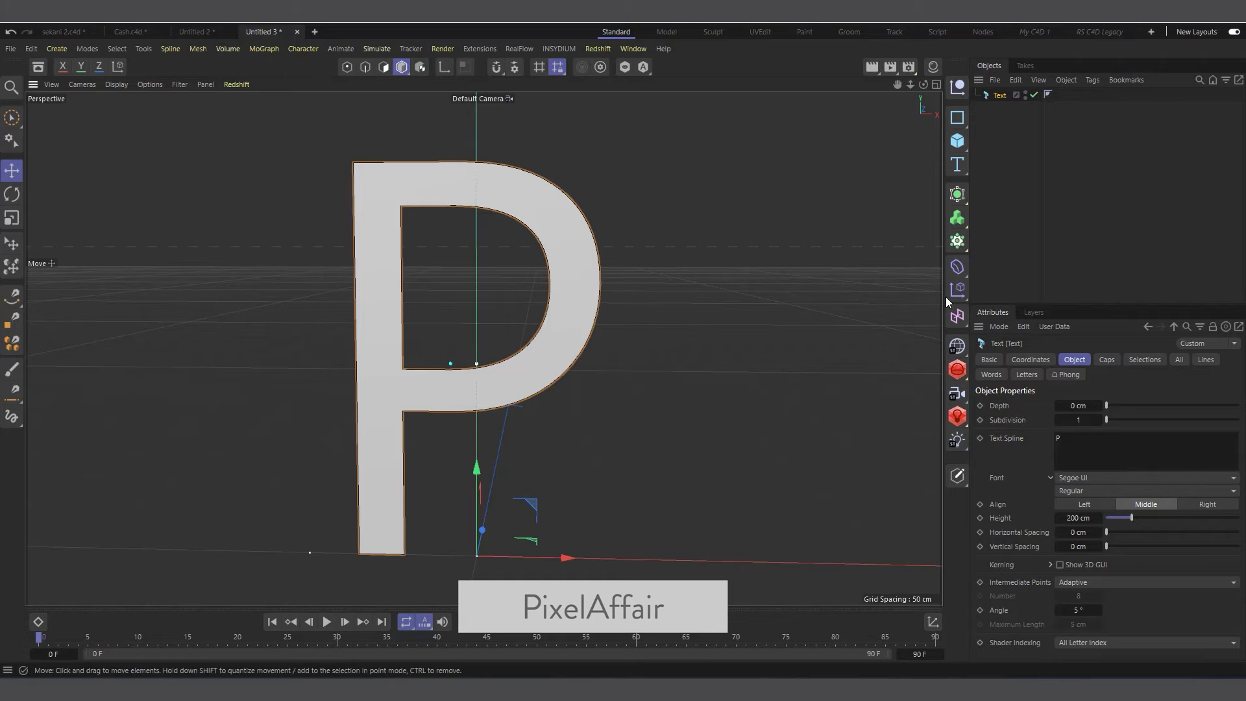
# Add an Explosion FX deformer to the scene with the P text.
pyautogui.click(957, 267)
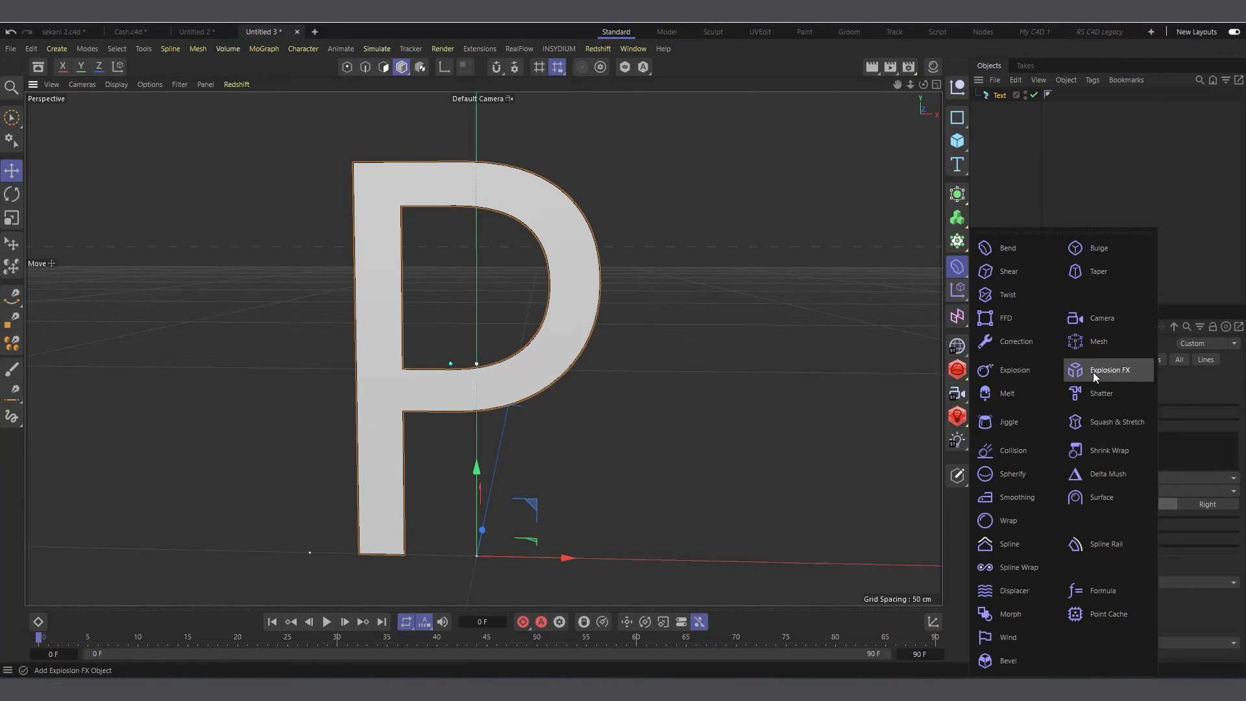
pyautogui.click(1093, 372)
pyautogui.scroll(-6, 566, 346)
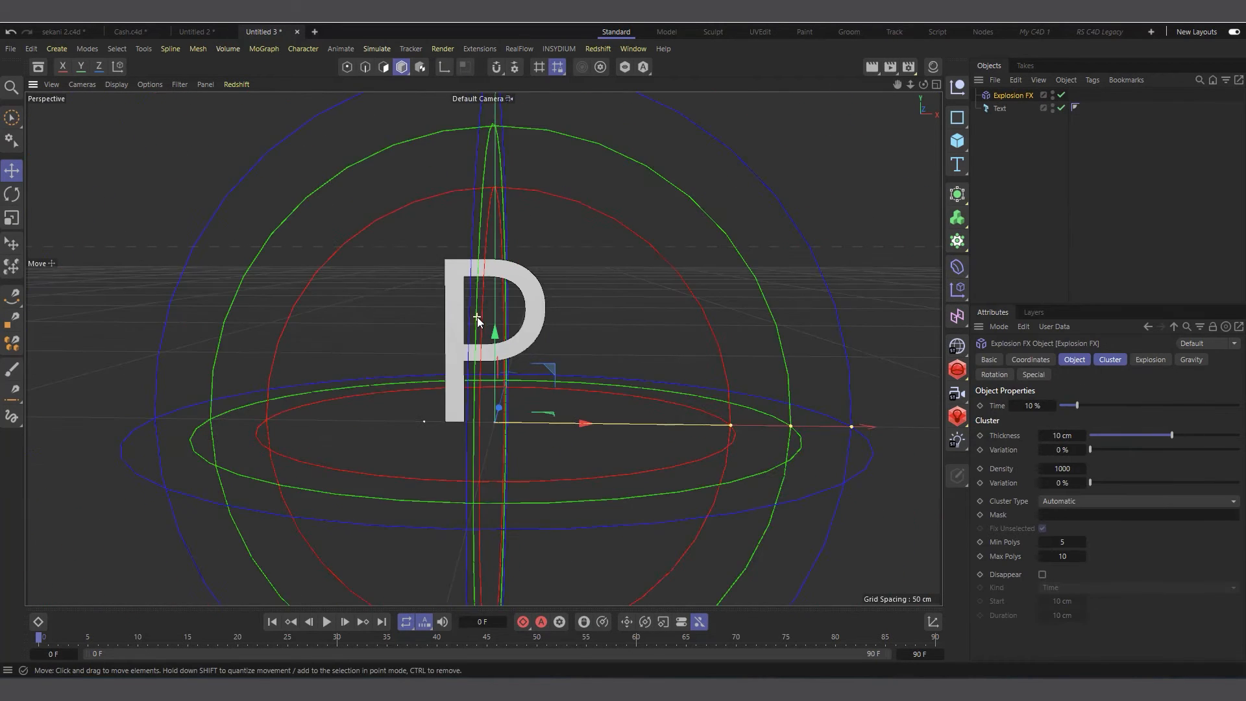
# Nest the Explosion FX deformer under the P Text object as its child.
pyautogui.scroll(2, 499, 348)
pyautogui.scroll(1, 442, 261)
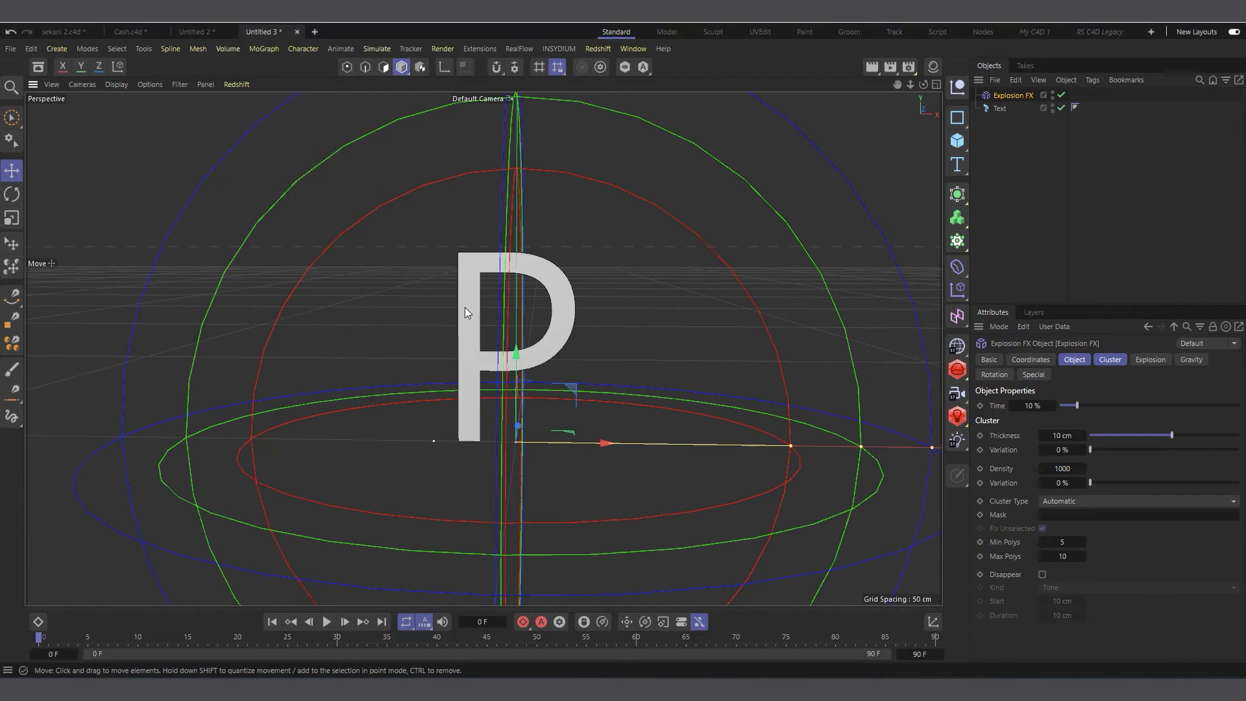
pyautogui.scroll(-1, 470, 311)
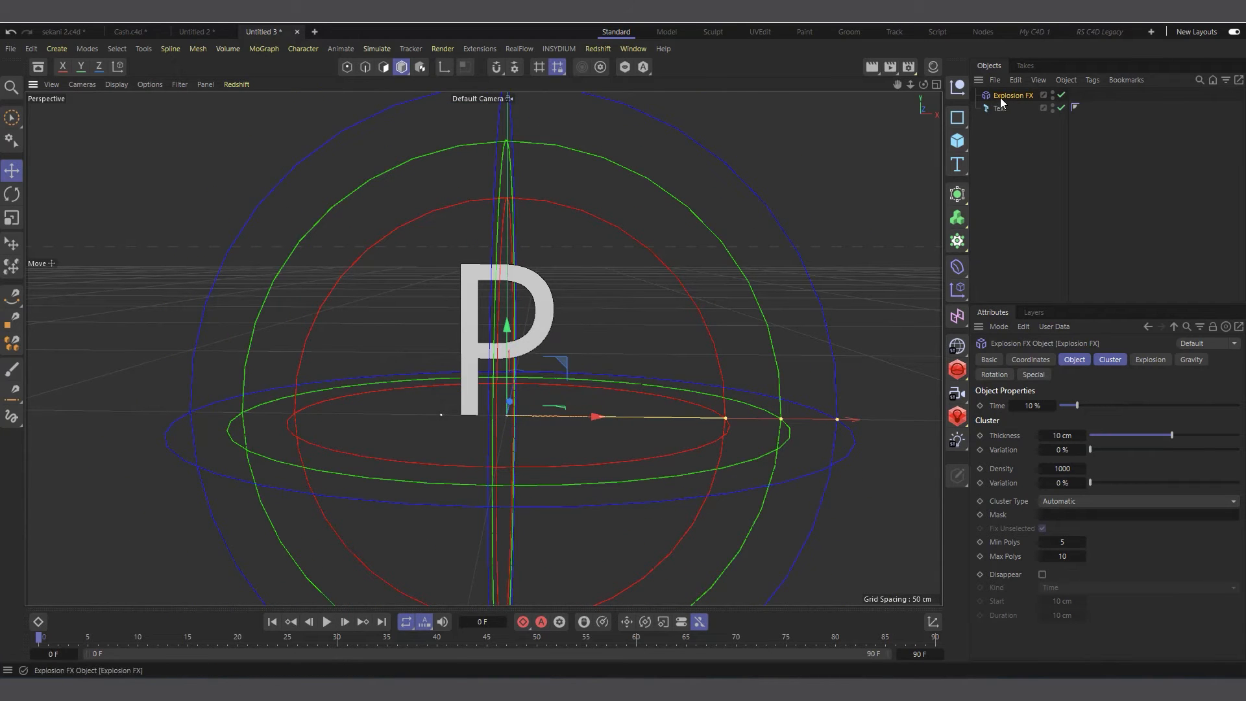
pyautogui.moveTo(1001, 108); pyautogui.dragTo(1007, 97)
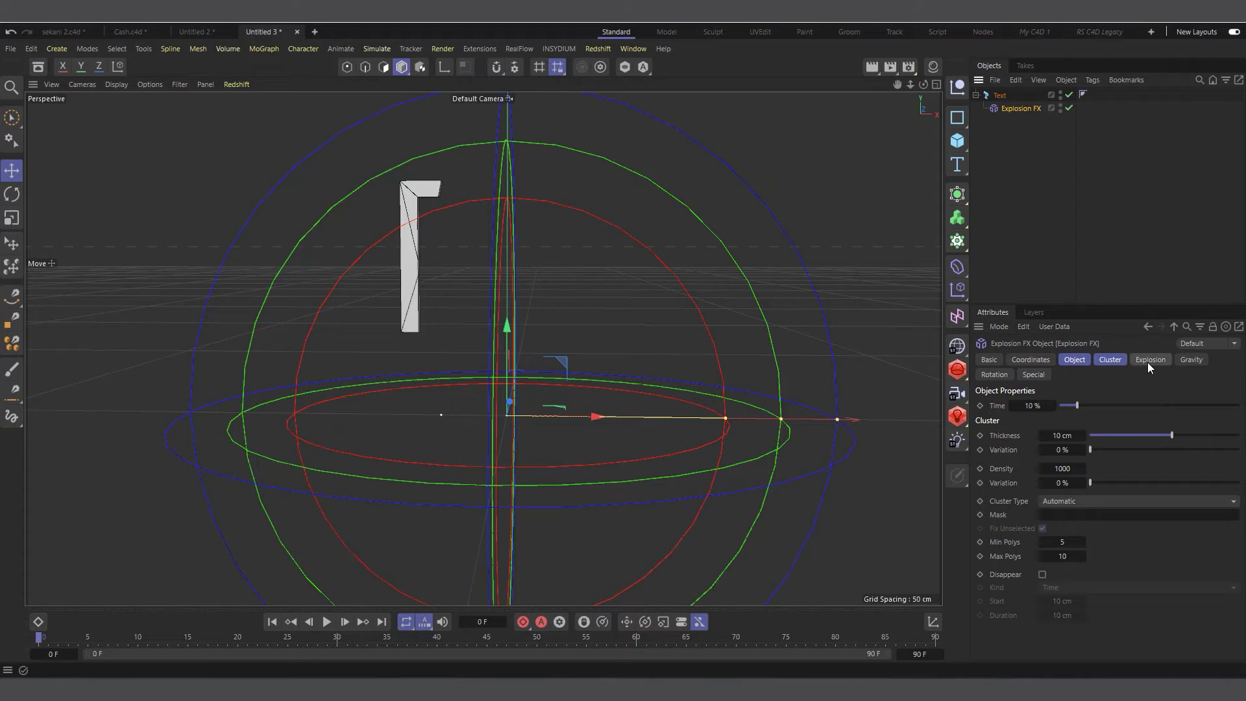
# Set the Explosion FX gravity acceleration to 0.
pyautogui.click(1191, 360)
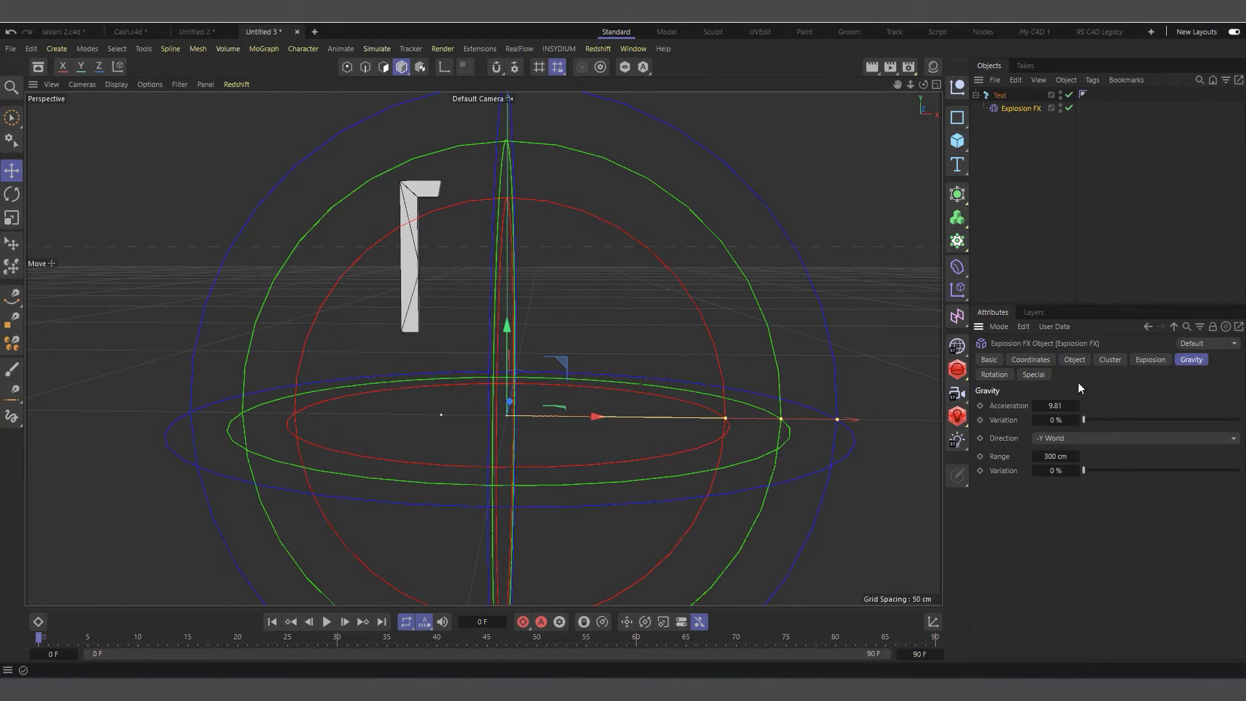
pyautogui.doubleClick(1056, 406)
pyautogui.write('0')
pyautogui.click(1135, 395)
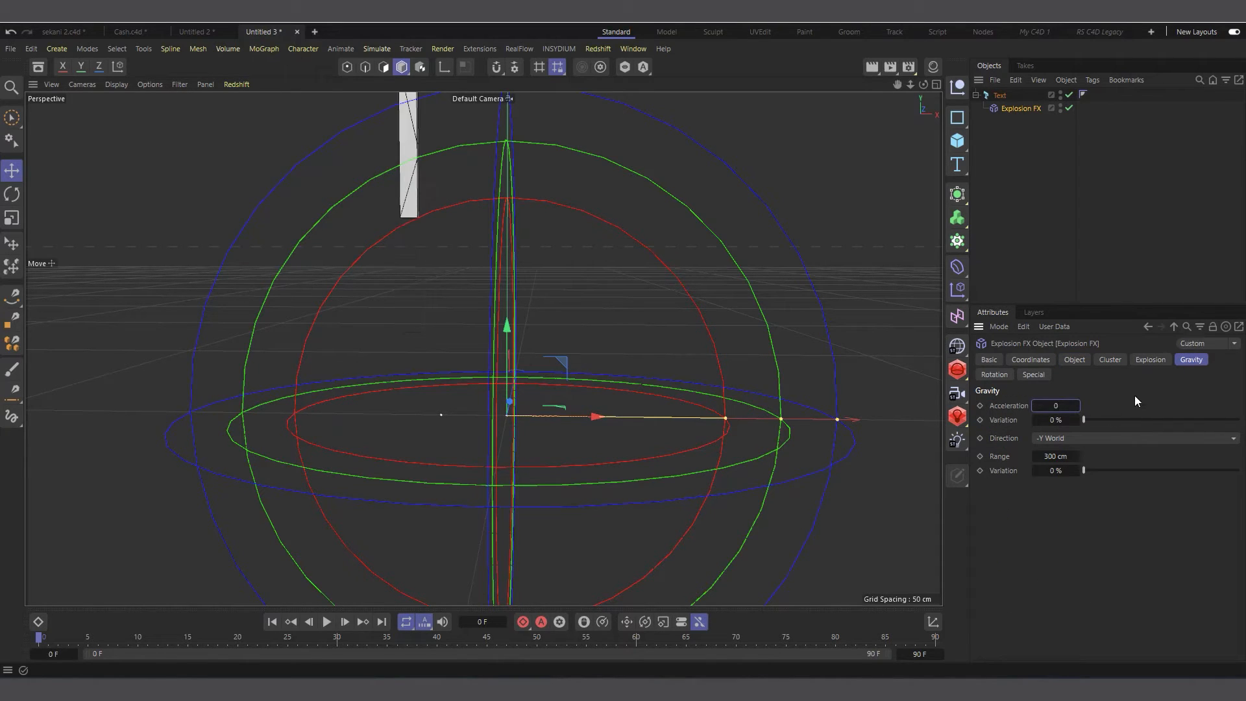
# Set the Explosion FX explosion strength to 0.
pyautogui.click(1139, 363)
pyautogui.moveTo(1060, 405); pyautogui.dragTo(893, 406)
pyautogui.scroll(2, 519, 297)
pyautogui.scroll(2, 513, 315)
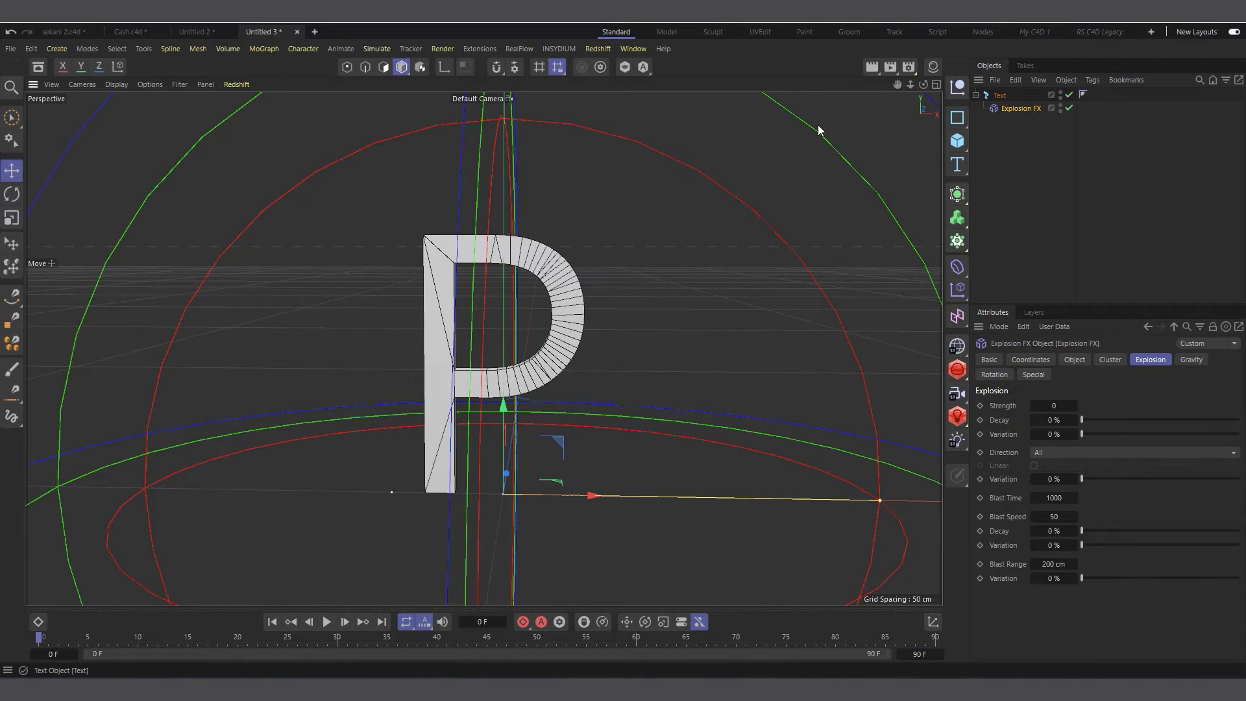
pyautogui.scroll(2, 479, 352)
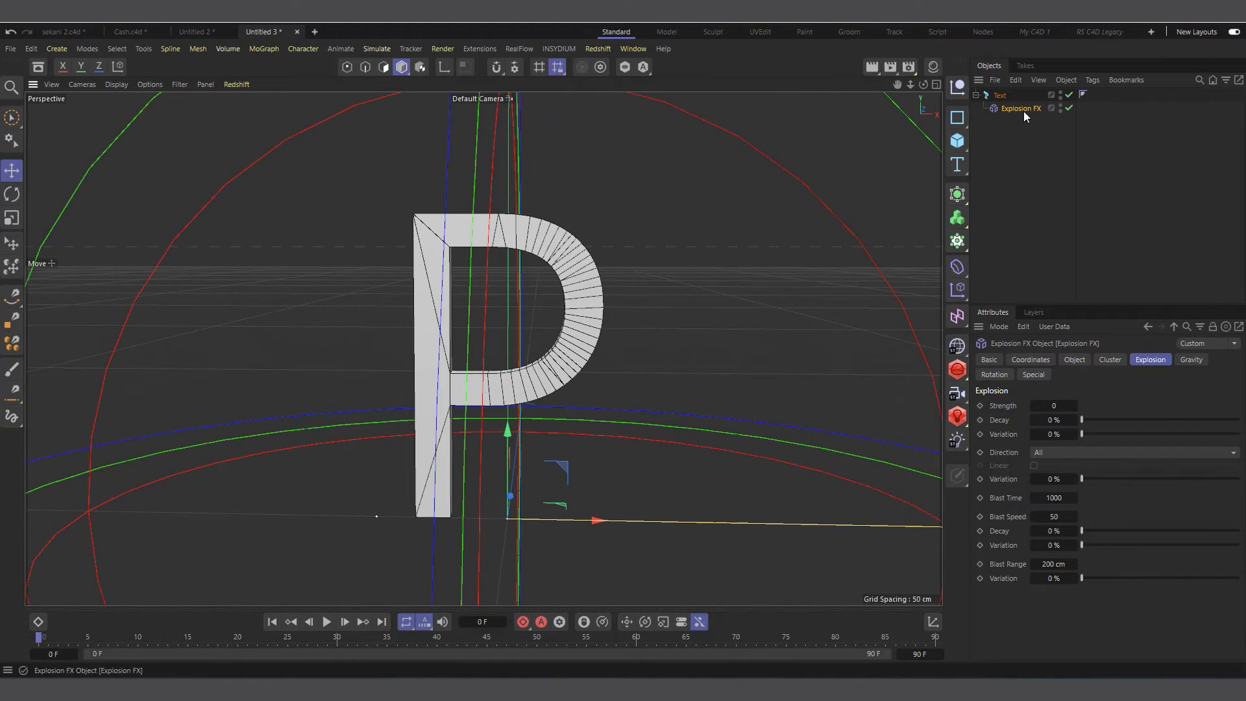
# Take Explosion FX out of the Text object's hierarchy and set the P's font style to Bold.
pyautogui.moveTo(1027, 155); pyautogui.dragTo(1014, 213)
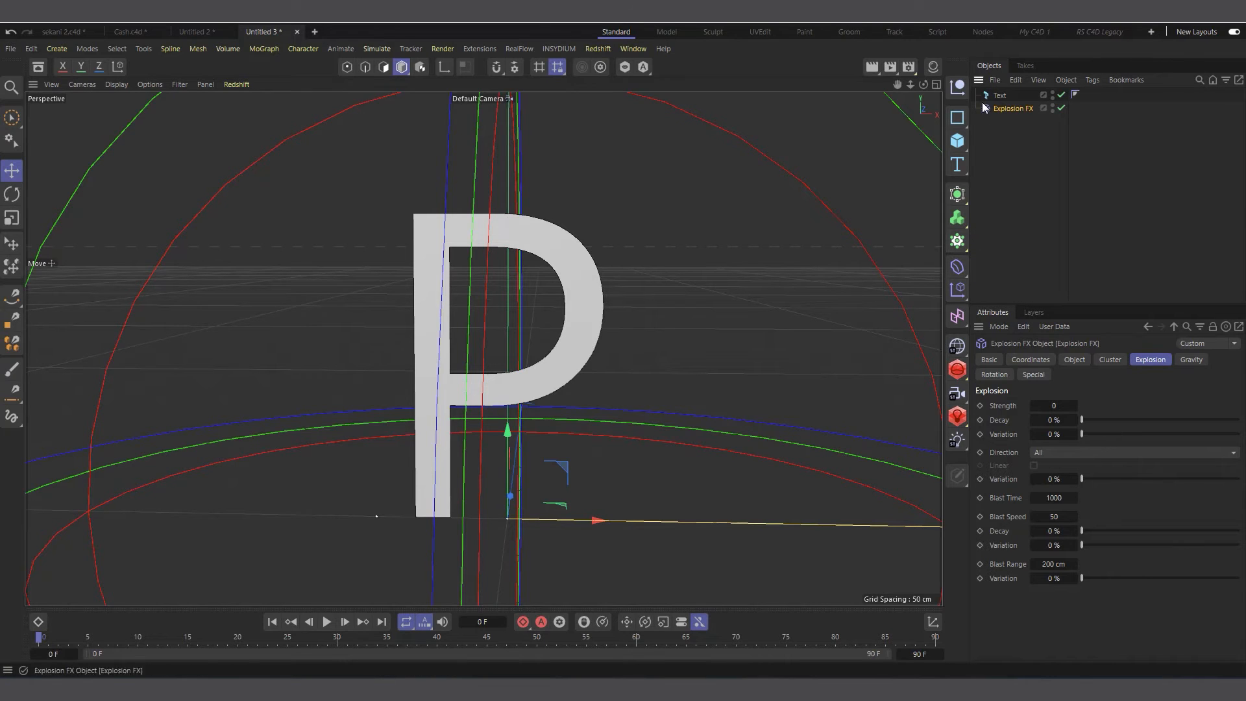
pyautogui.click(998, 95)
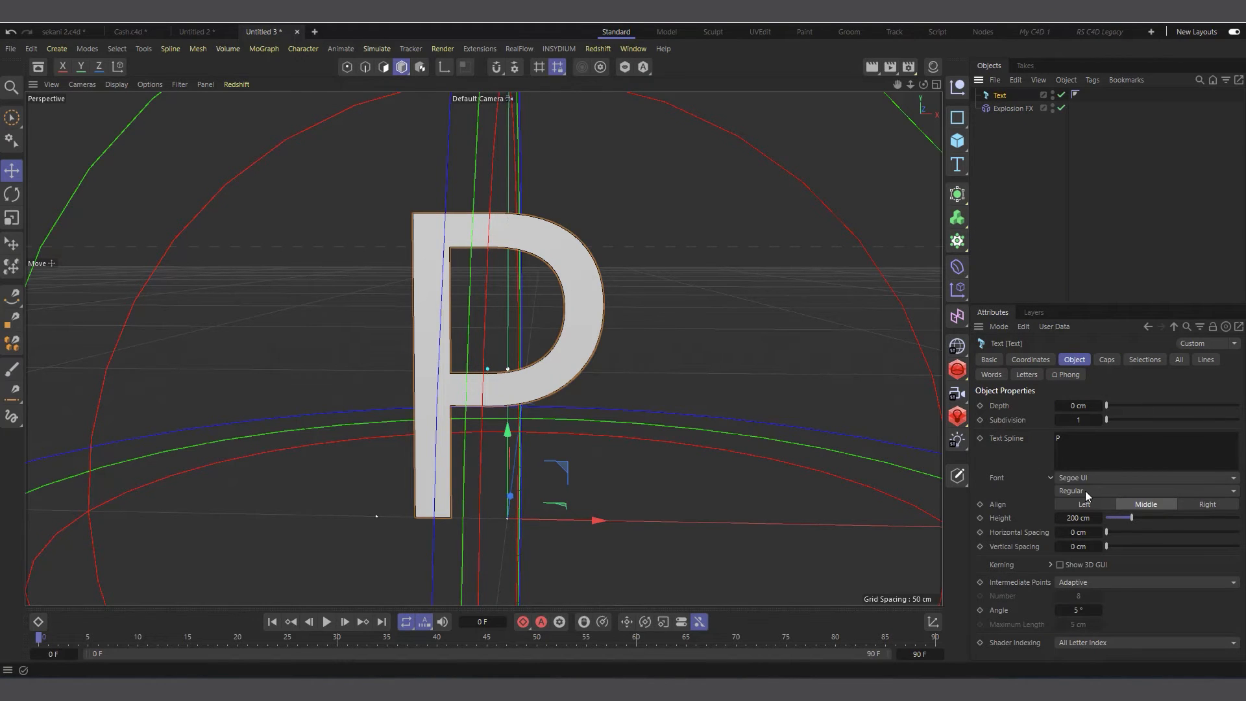
pyautogui.click(1086, 491)
pyautogui.click(1084, 501)
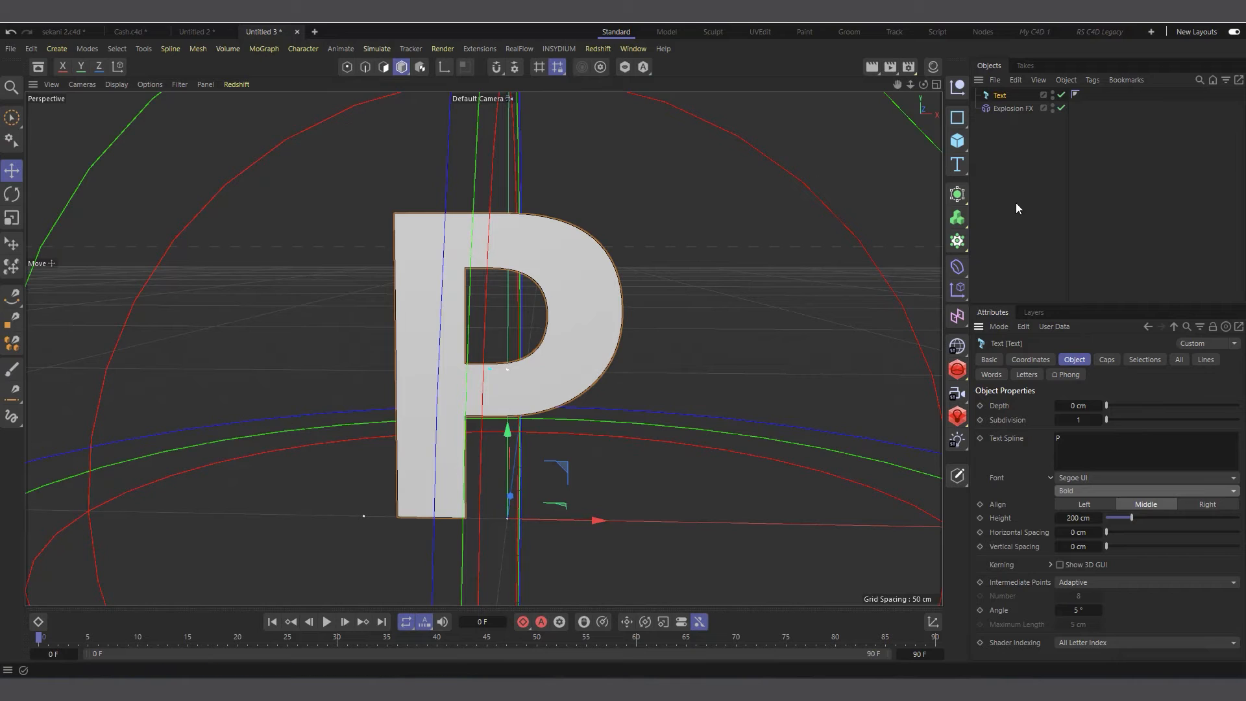
# Add a Remesh generator and nest the P Text object under it.
pyautogui.click(957, 241)
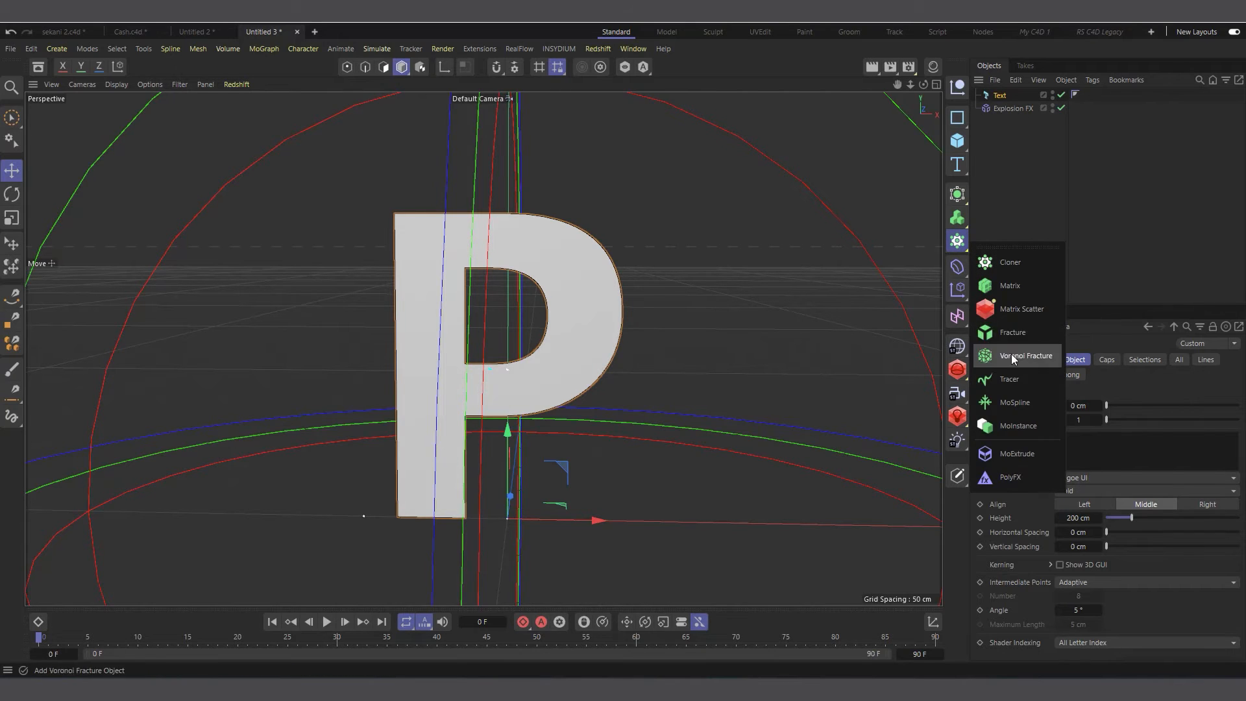
pyautogui.click(957, 193)
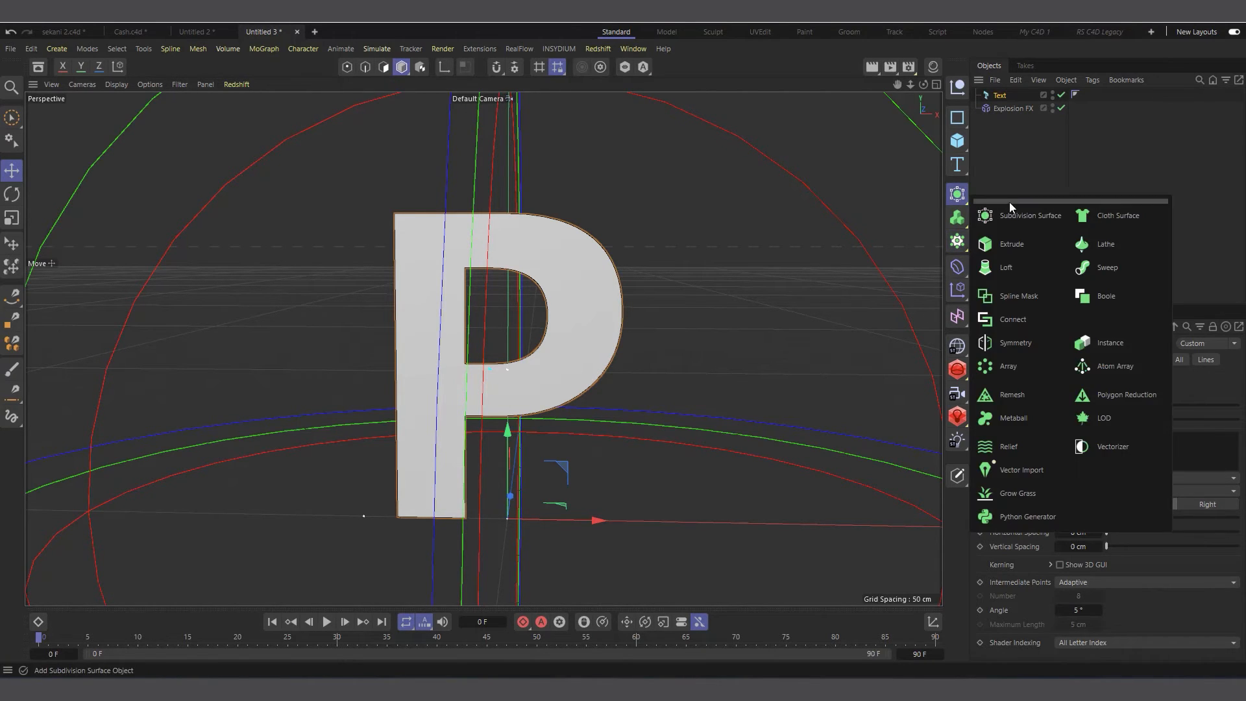
pyautogui.click(1020, 396)
pyautogui.moveTo(1005, 102); pyautogui.dragTo(1010, 96)
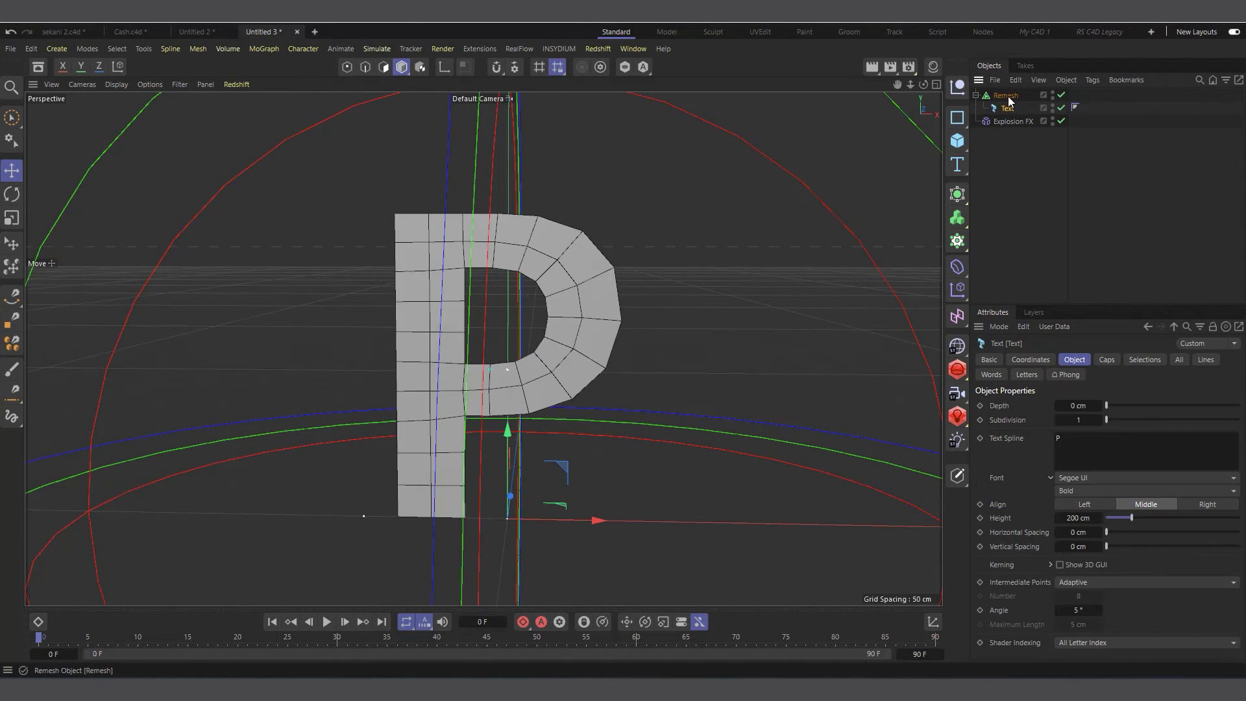
# Set the Remesh generator's mesh density to 500%.
pyautogui.click(1008, 96)
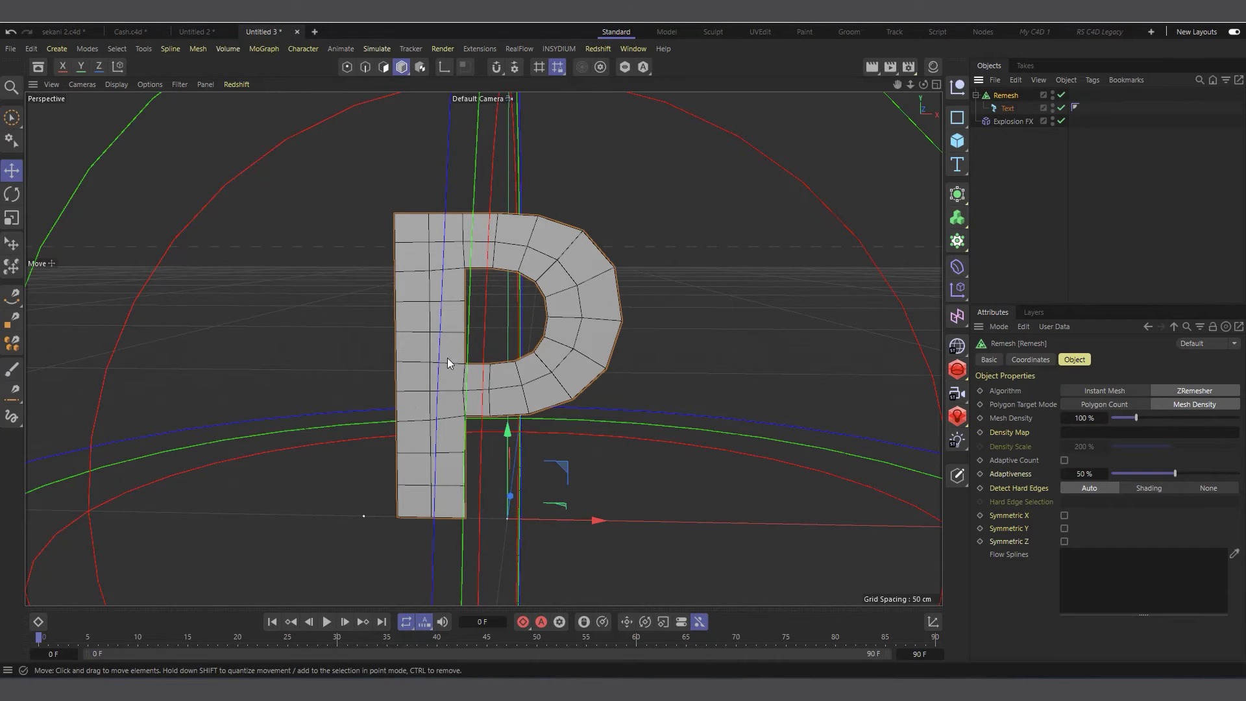
pyautogui.scroll(2, 433, 338)
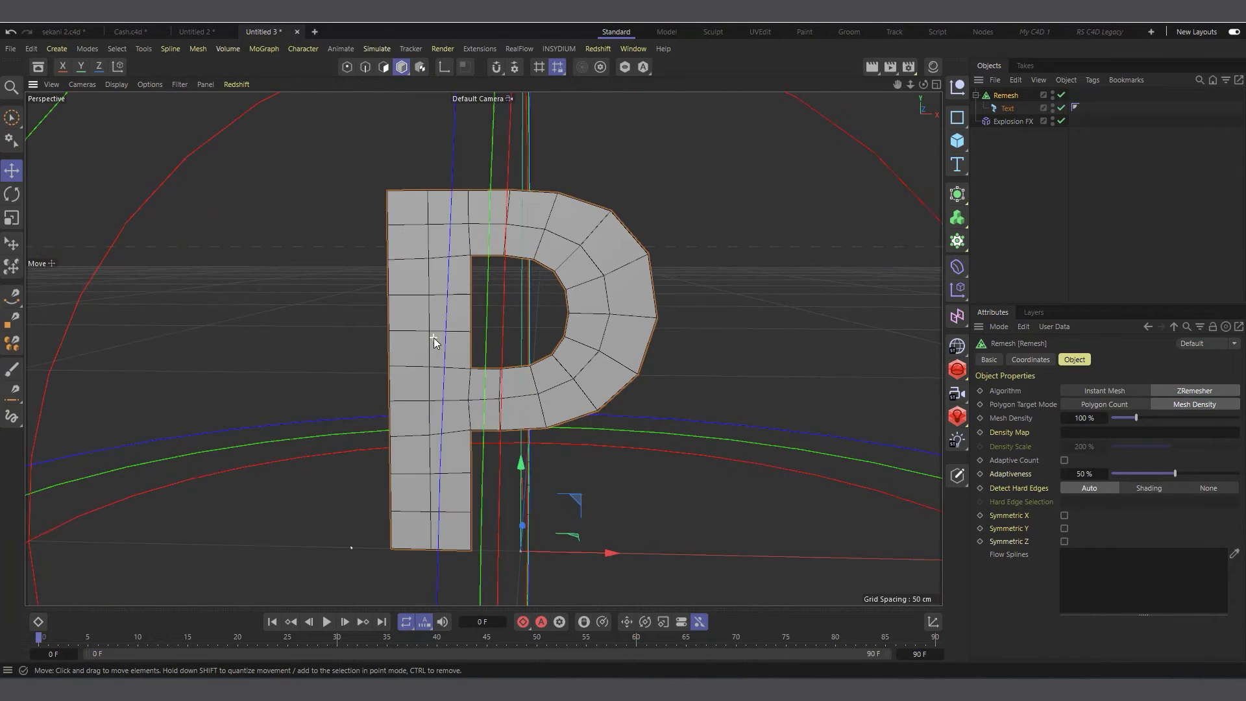
pyautogui.scroll(-3, 451, 364)
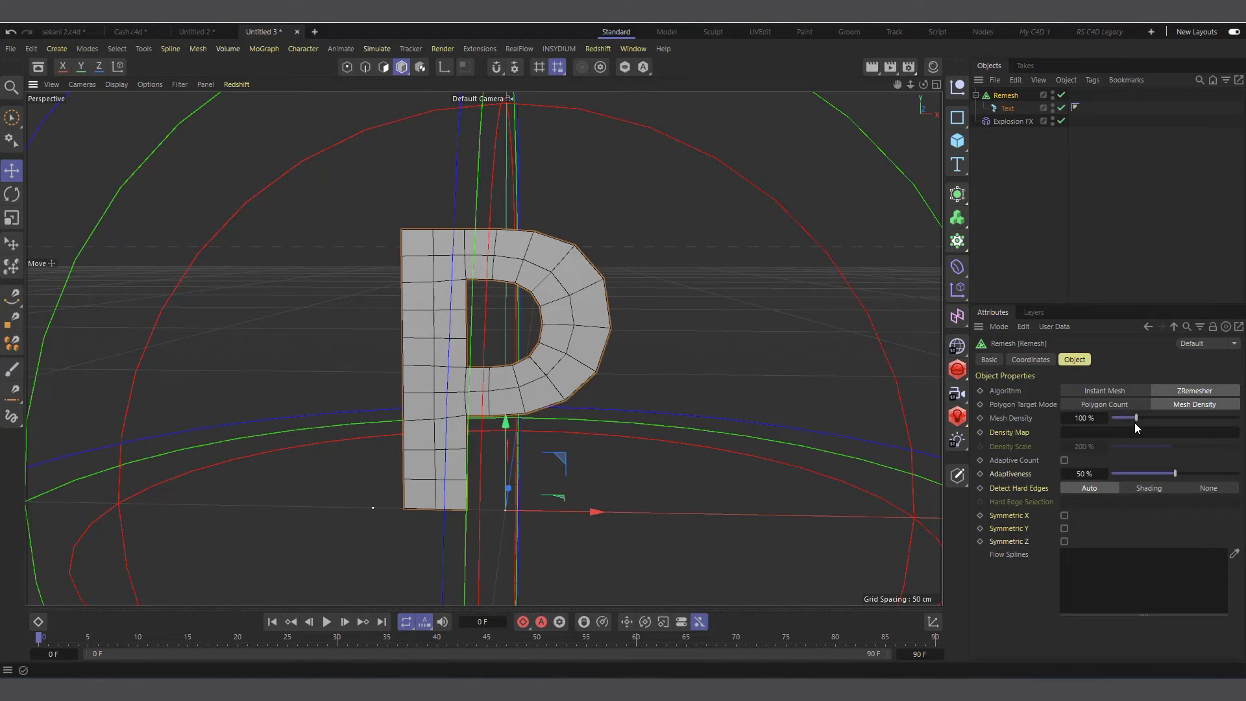
pyautogui.moveTo(1146, 418); pyautogui.dragTo(1239, 418)
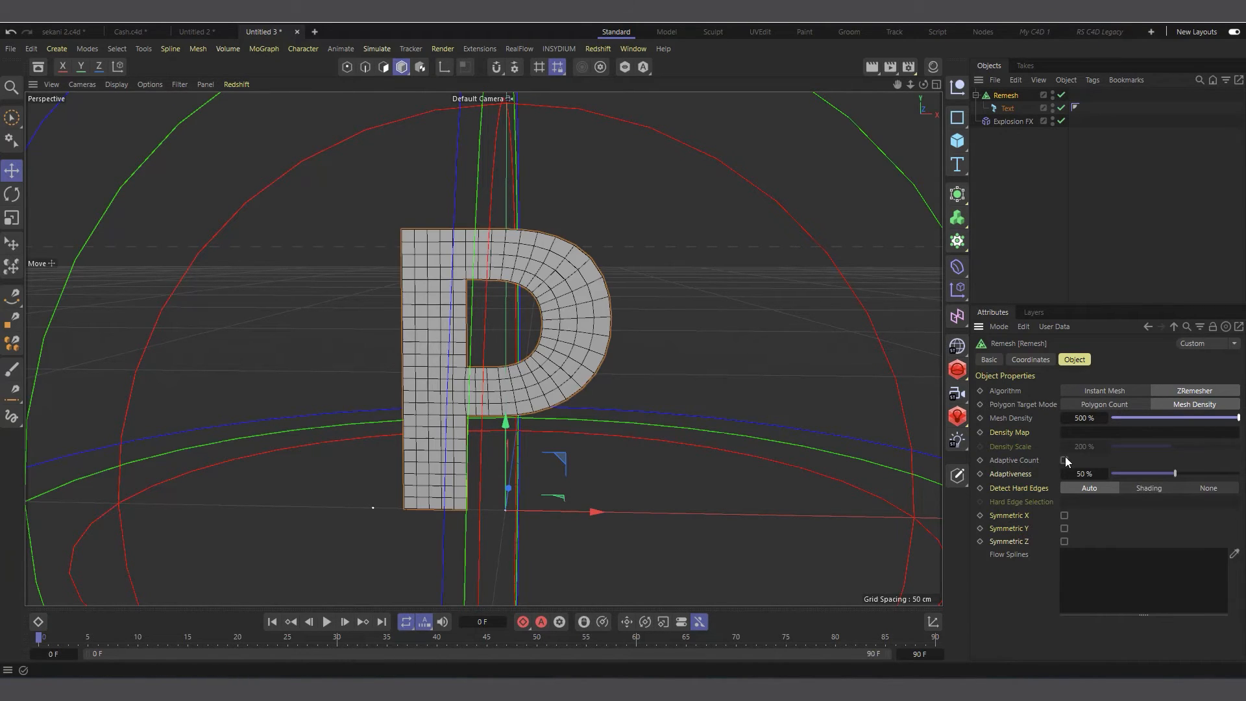
pyautogui.scroll(1, 465, 295)
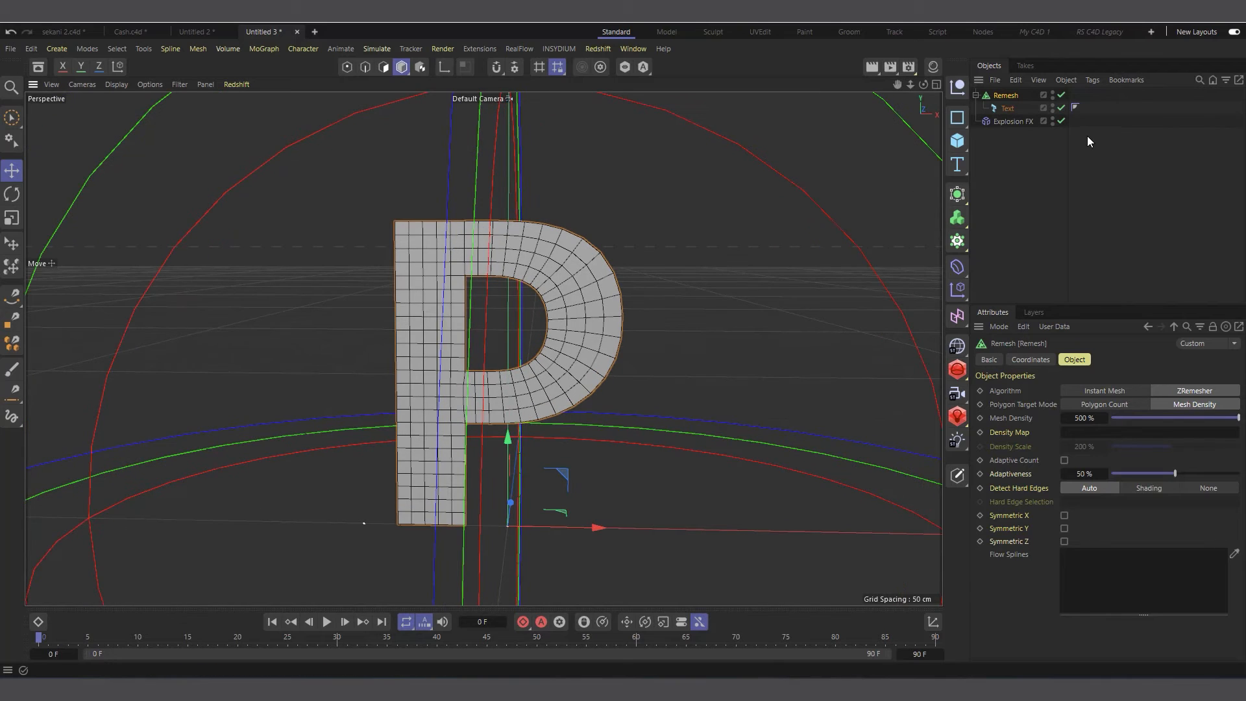
# Group the Remesh object and Explosion FX together under one Null.
pyautogui.click(976, 94)
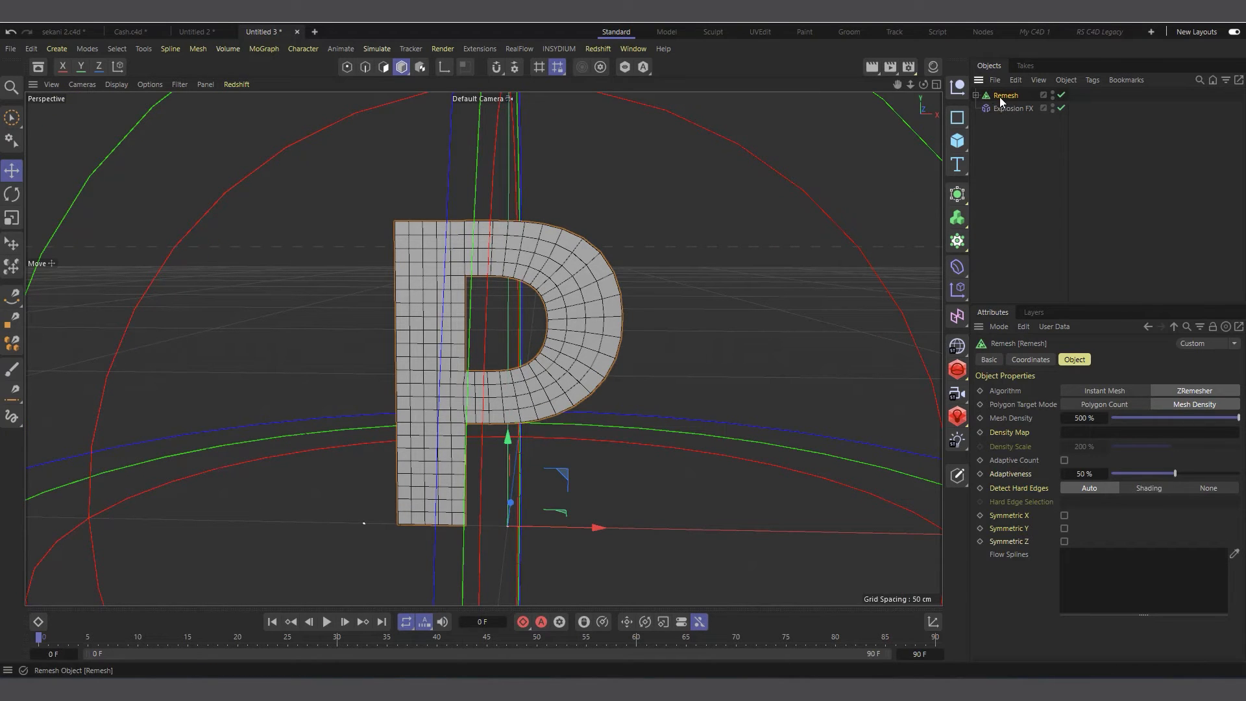
pyautogui.click(961, 91)
pyautogui.moveTo(1026, 152); pyautogui.dragTo(1004, 97)
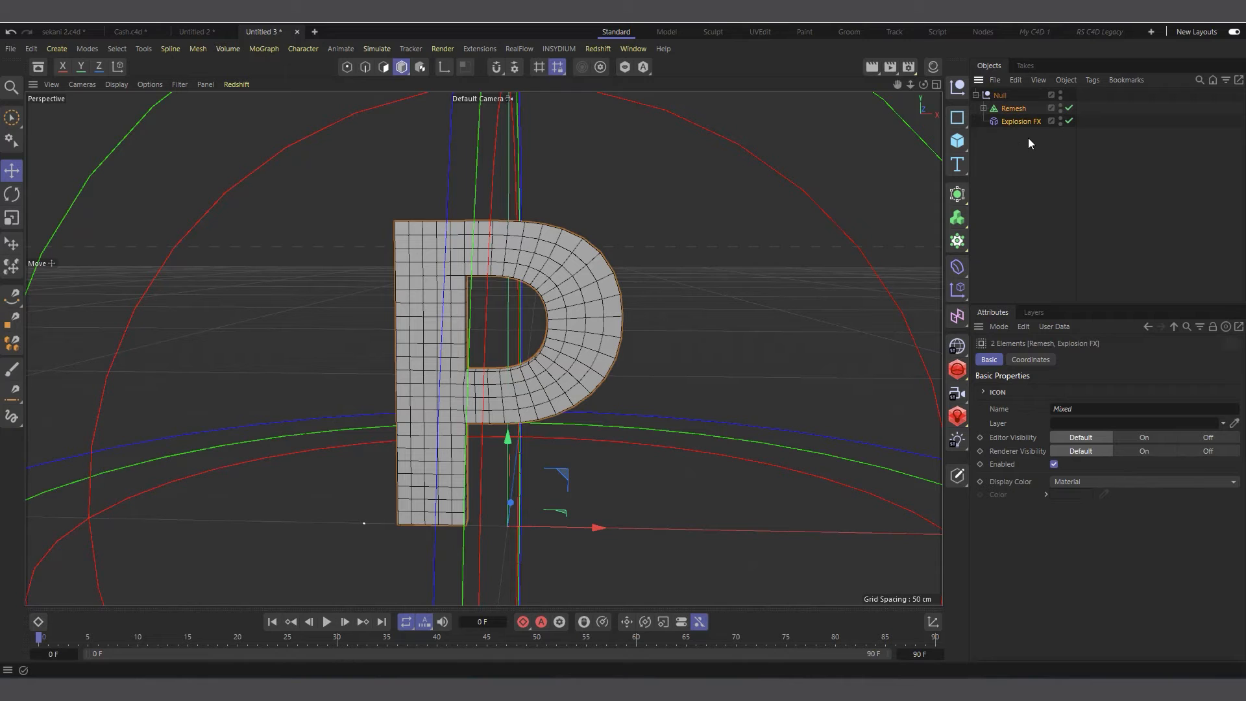
# Set the Explosion FX explosion strength to 1.
pyautogui.click(1021, 121)
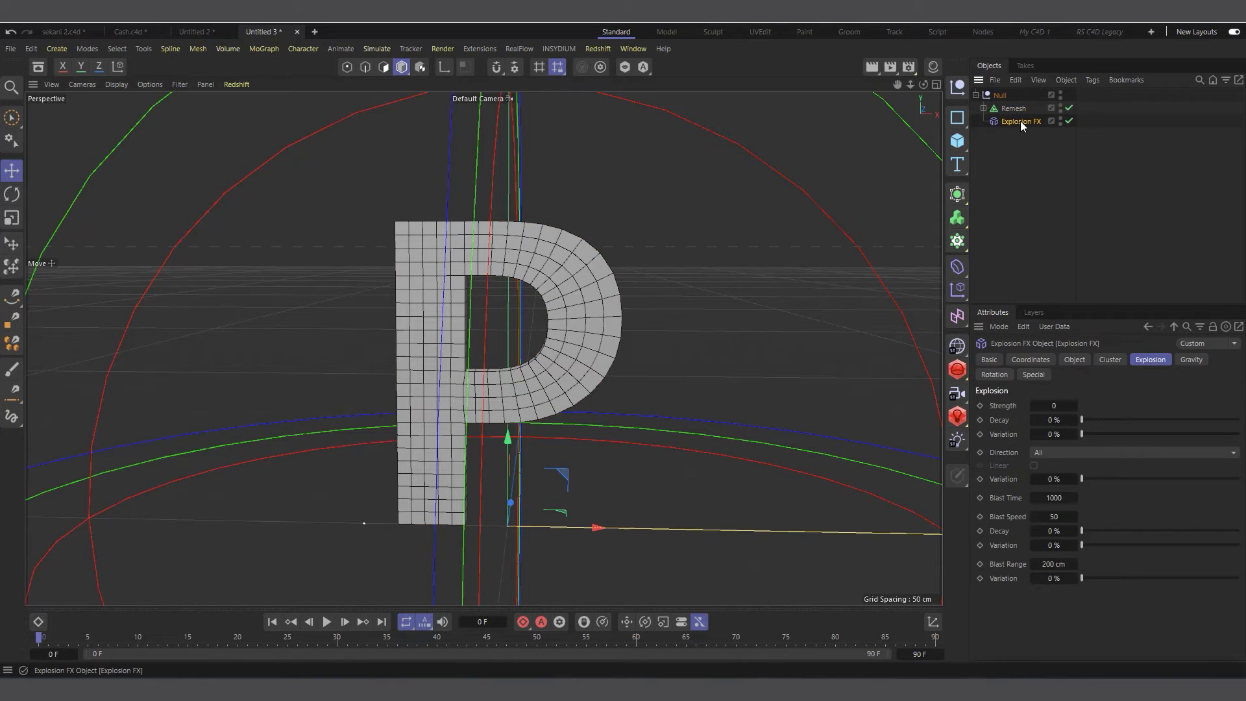
pyautogui.click(1075, 406)
pyautogui.scroll(2, 516, 365)
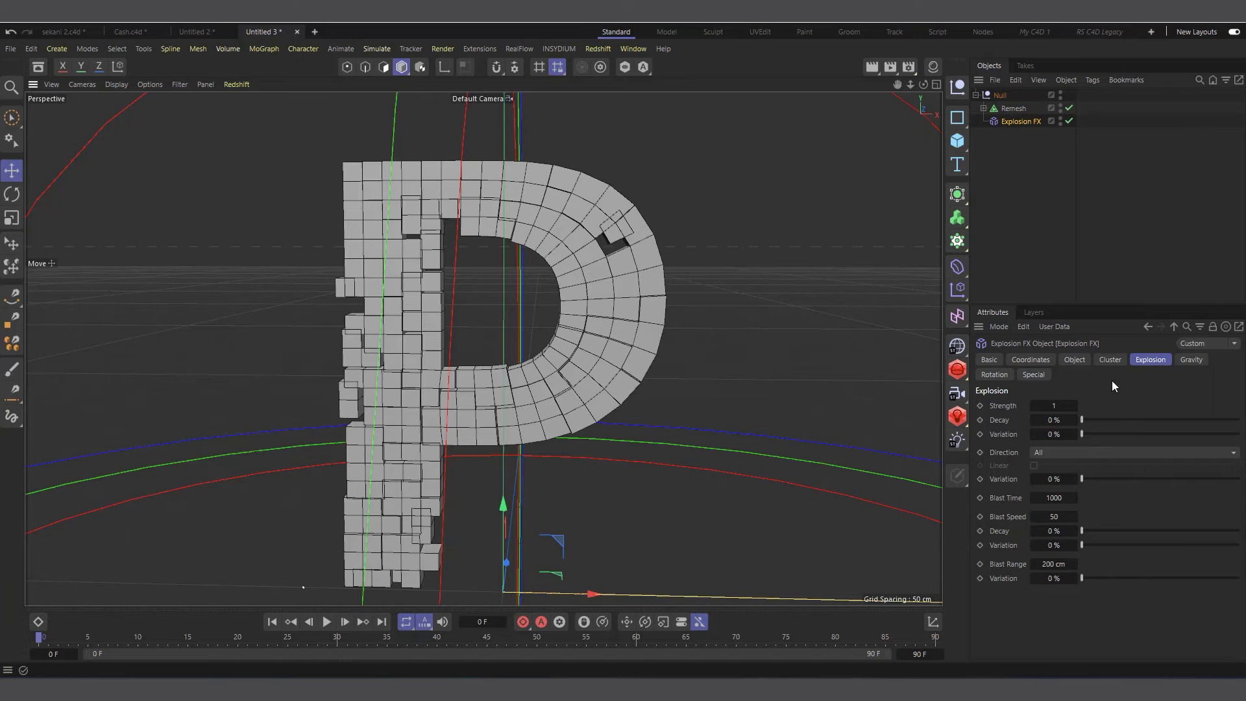
# Set the Explosion FX cluster limits to a minimum of 1 and a maximum of 4 polygons.
pyautogui.click(1107, 359)
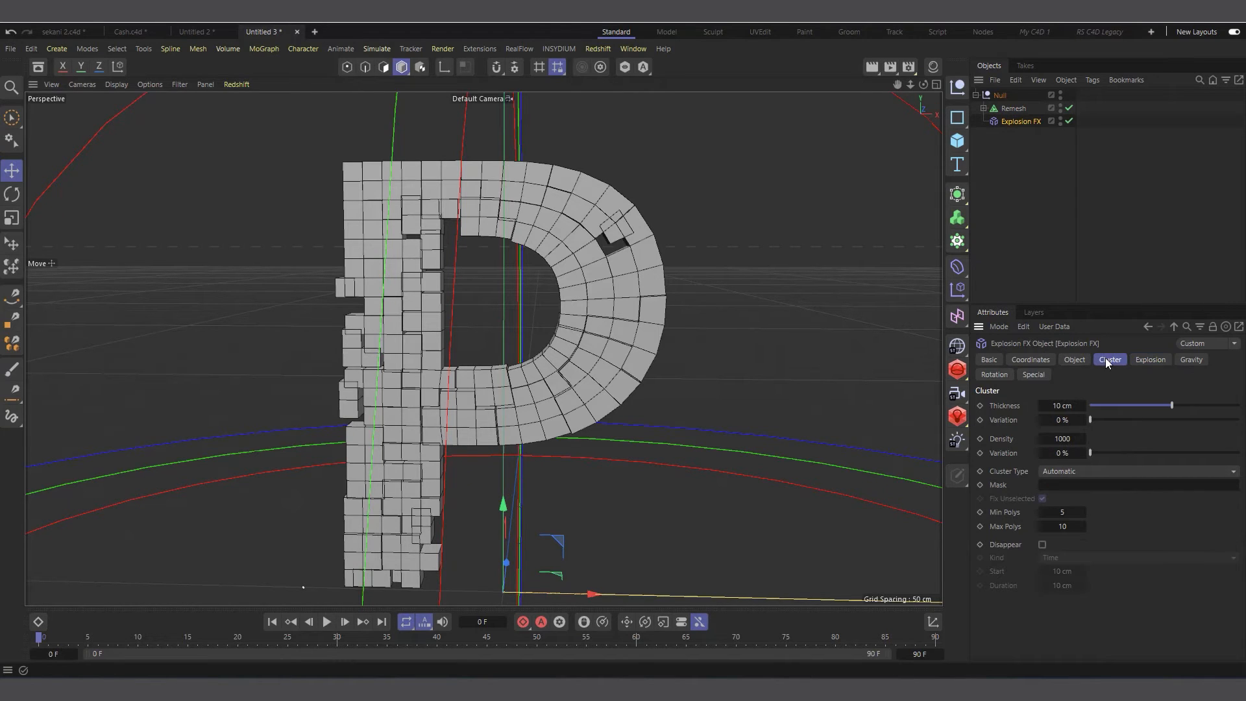
pyautogui.click(1064, 512)
pyautogui.write('4')
pyautogui.press('Return')
pyautogui.write('1')
pyautogui.doubleClick(1065, 528)
pyautogui.write('4')
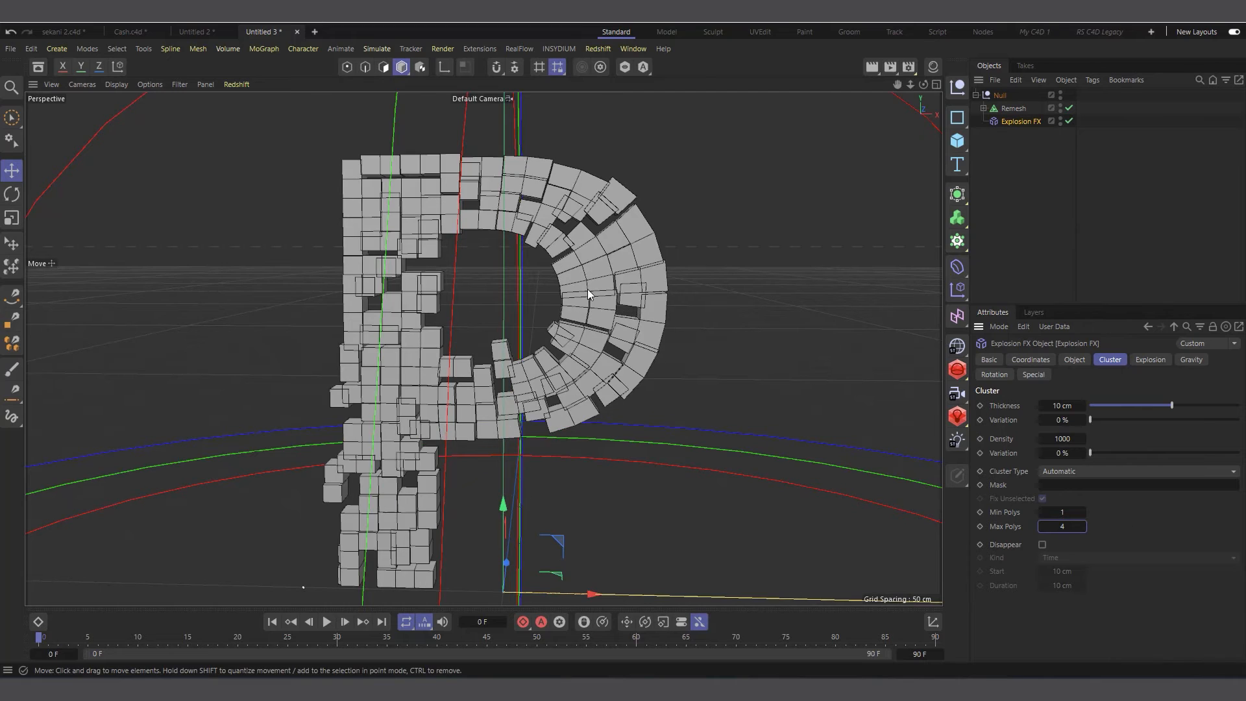
# Set the Explosion FX object's time to 100%.
pyautogui.scroll(-4, 586, 289)
pyautogui.click(1011, 109)
pyautogui.click(1011, 121)
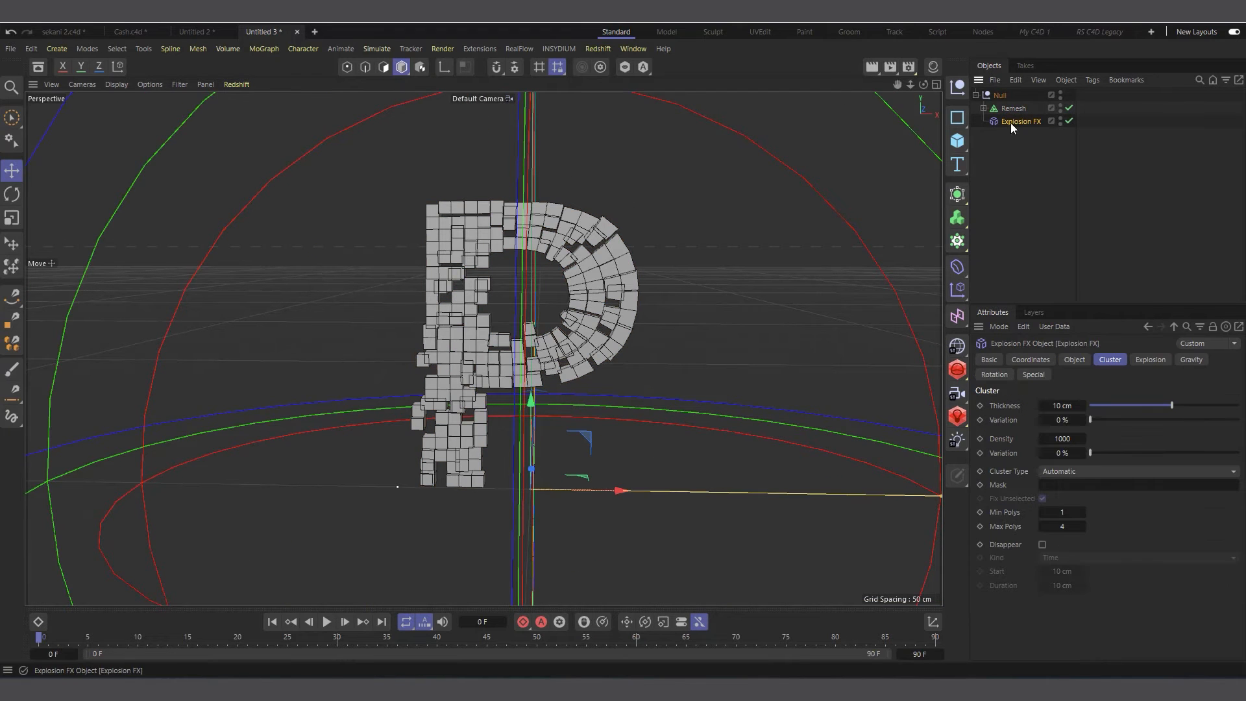
pyautogui.click(1075, 359)
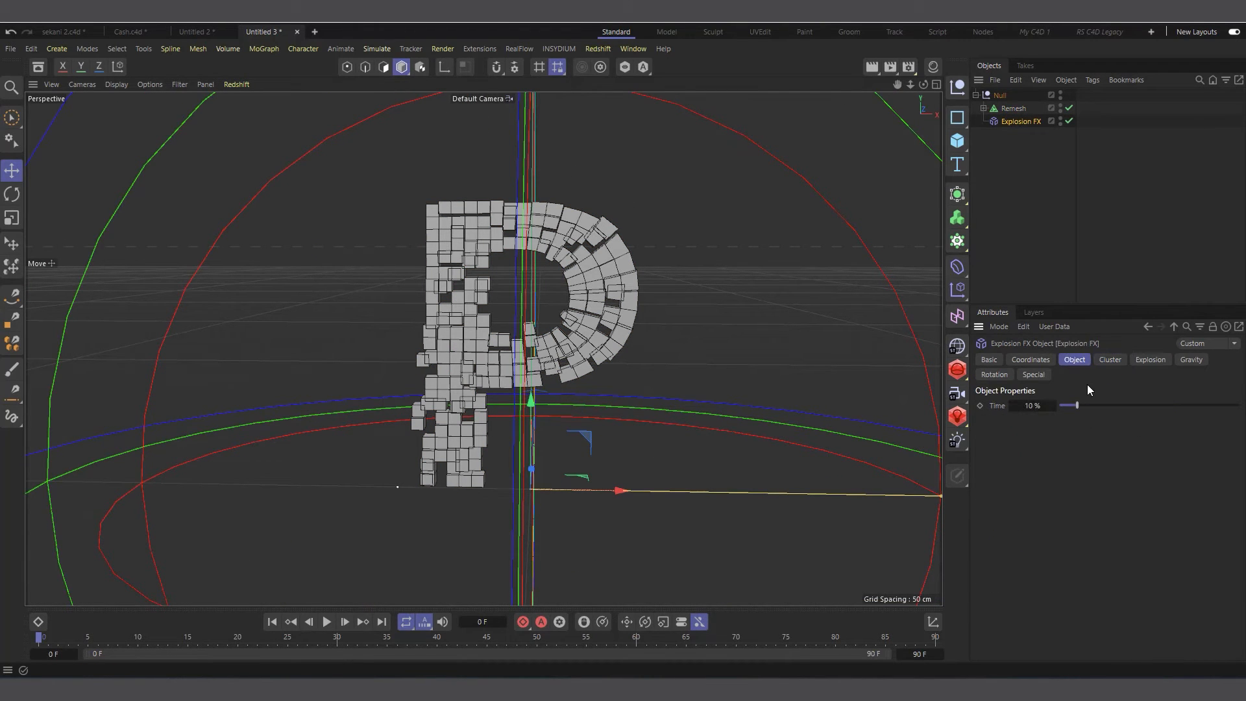
pyautogui.moveTo(1097, 405); pyautogui.dragTo(1240, 405)
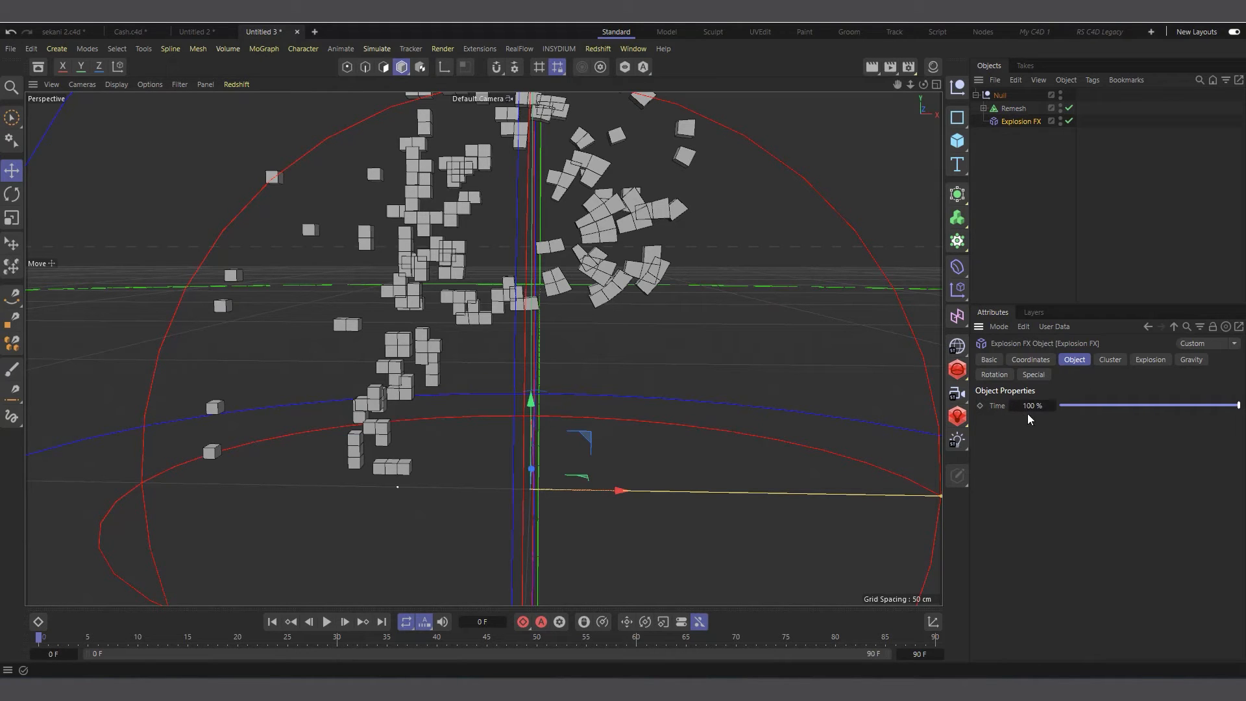
# Reduce the Explosion FX explosion strength to 0.0001.
pyautogui.click(1109, 361)
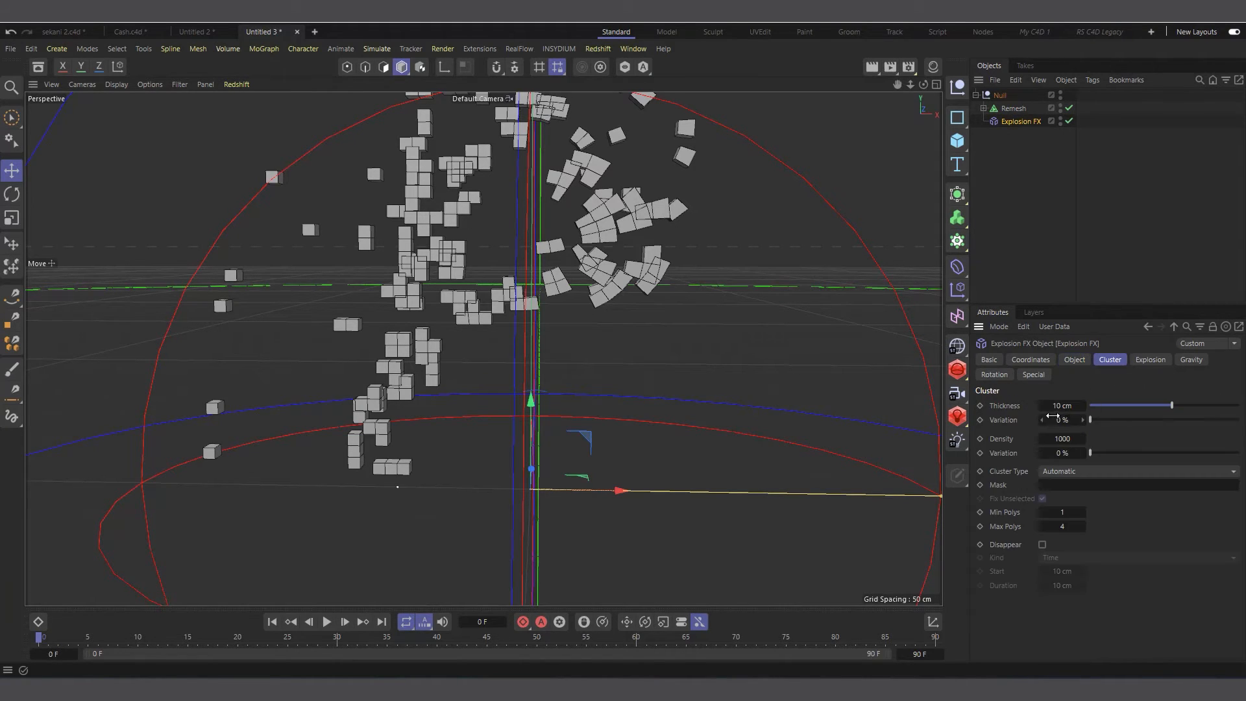
pyautogui.click(1151, 360)
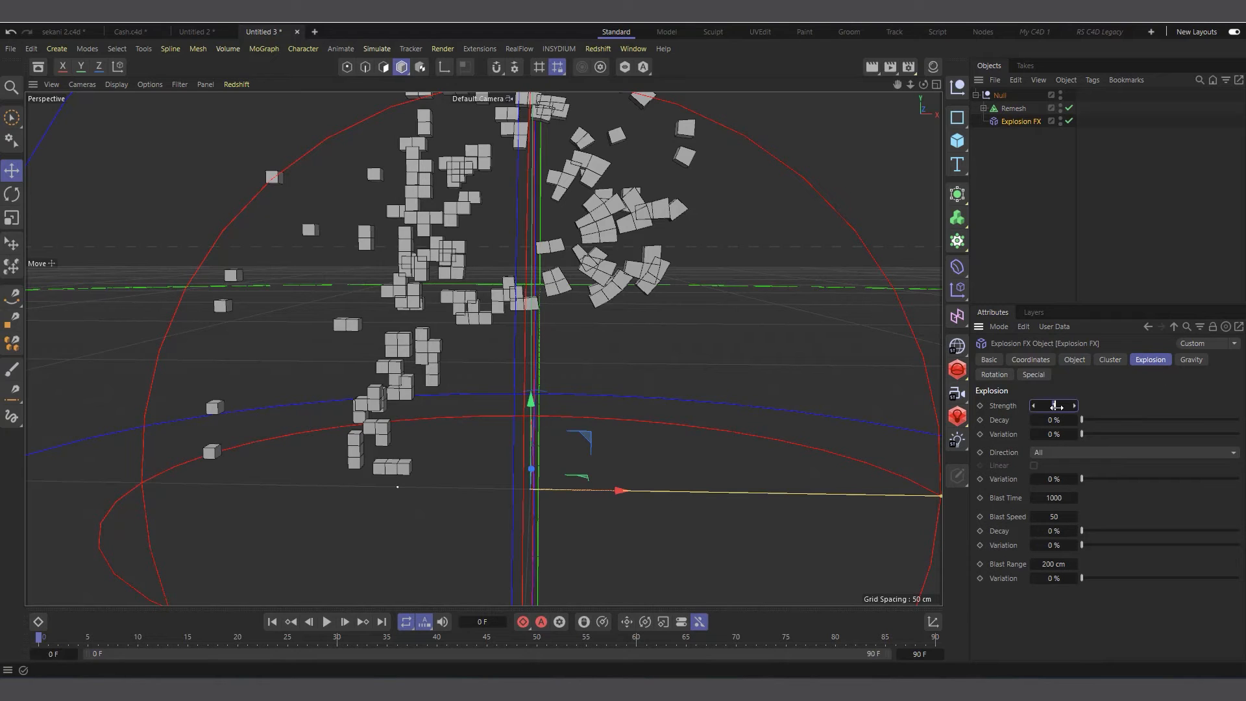
pyautogui.write('.0001')
pyautogui.press('Return')
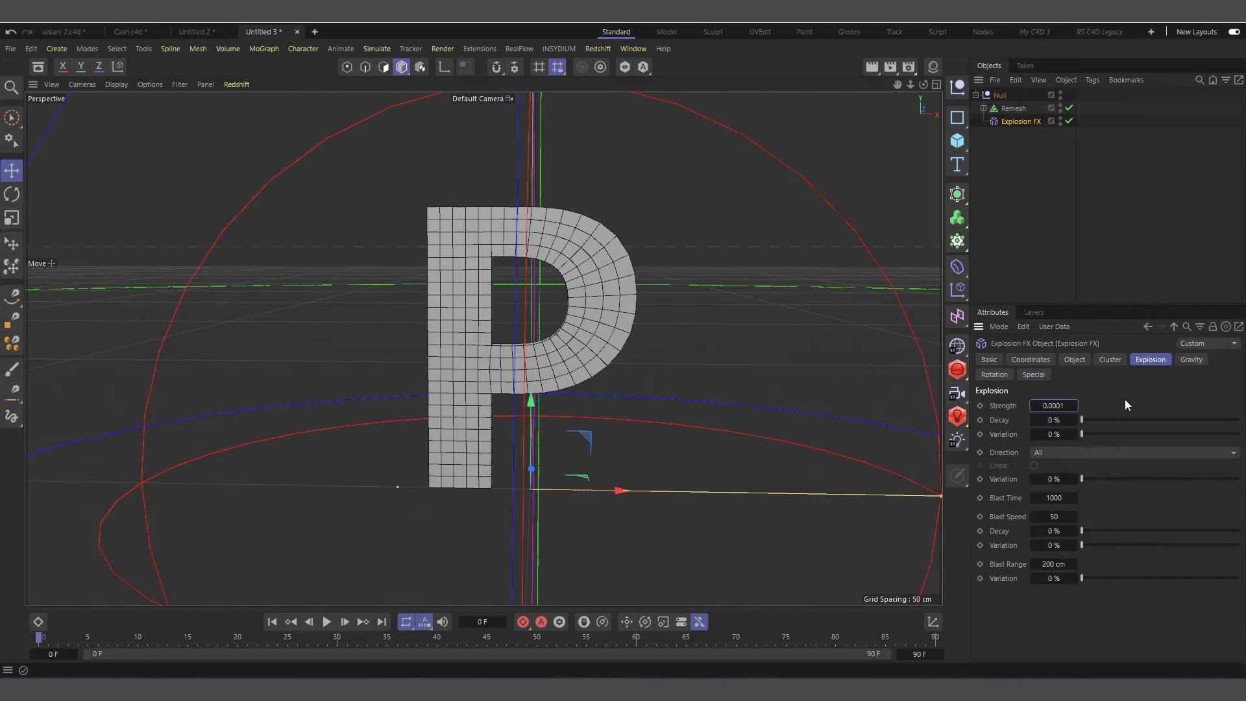
# Add a Subdivision Surface and nest the Null containing the remeshed P under it.
pyautogui.click(977, 95)
pyautogui.click(999, 95)
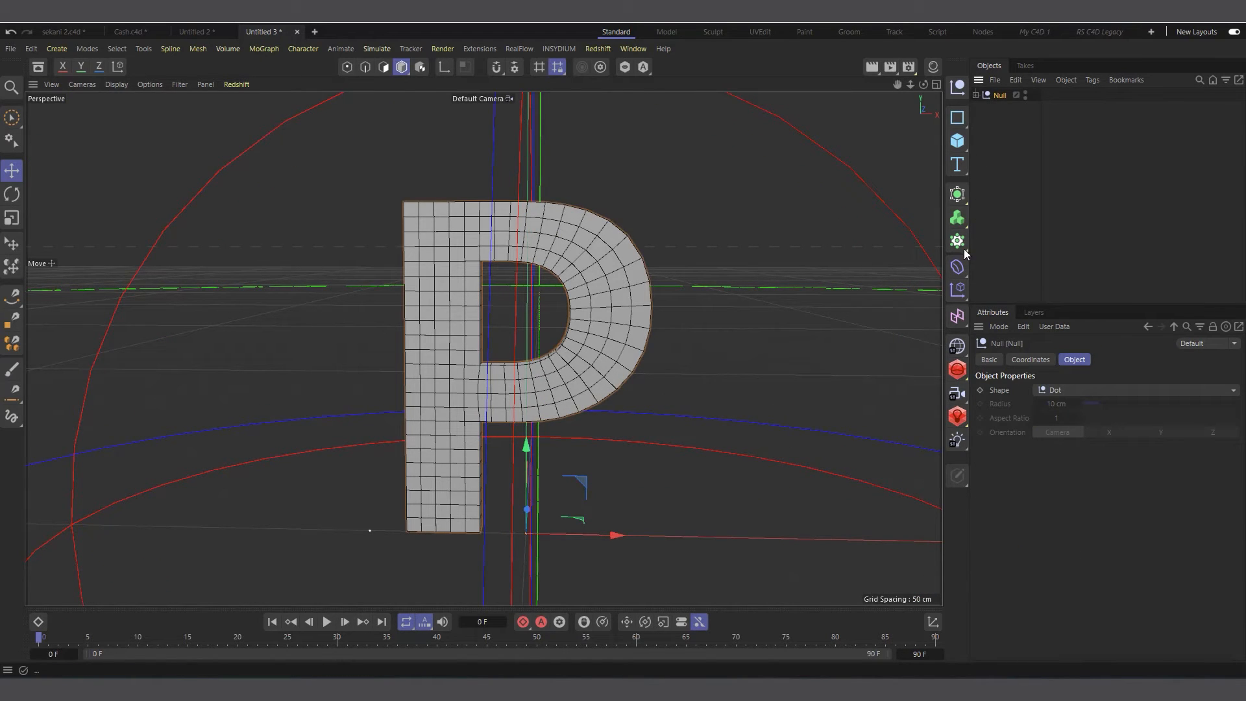
pyautogui.click(959, 194)
pyautogui.click(1005, 217)
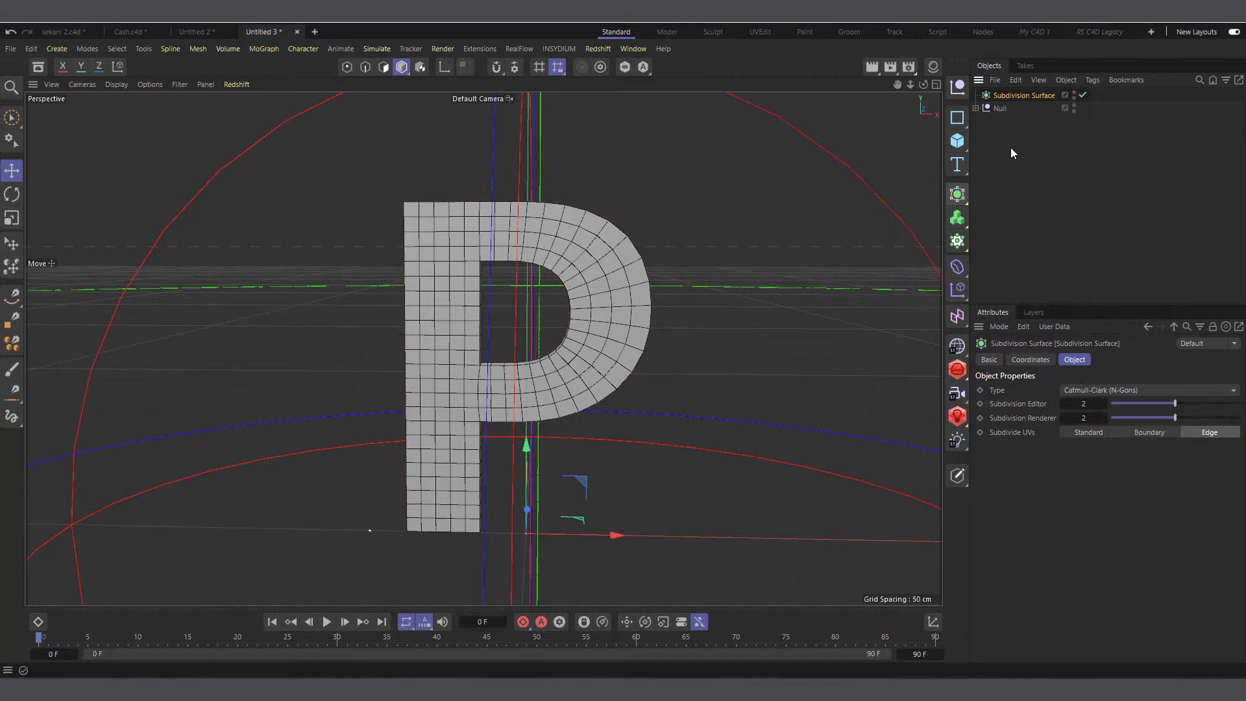
pyautogui.click(1003, 108)
pyautogui.scroll(2, 483, 275)
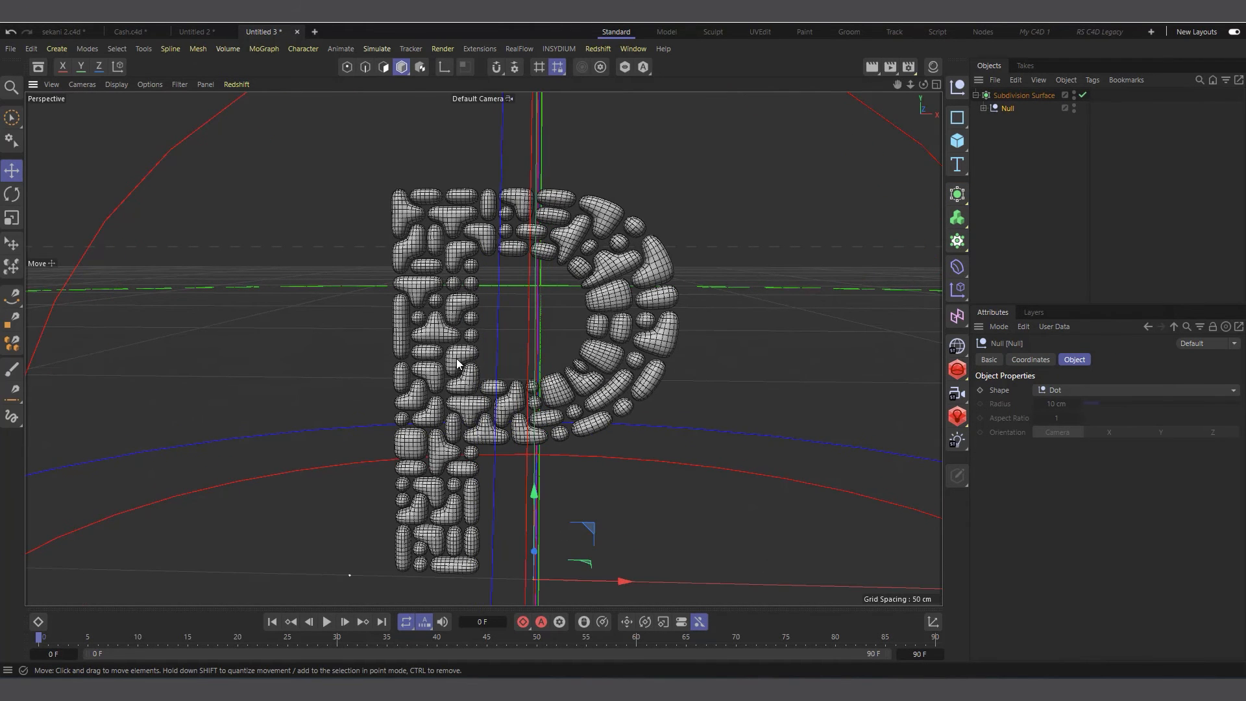
pyautogui.scroll(-3, 454, 362)
pyautogui.scroll(3, 474, 262)
pyautogui.scroll(-1, 456, 339)
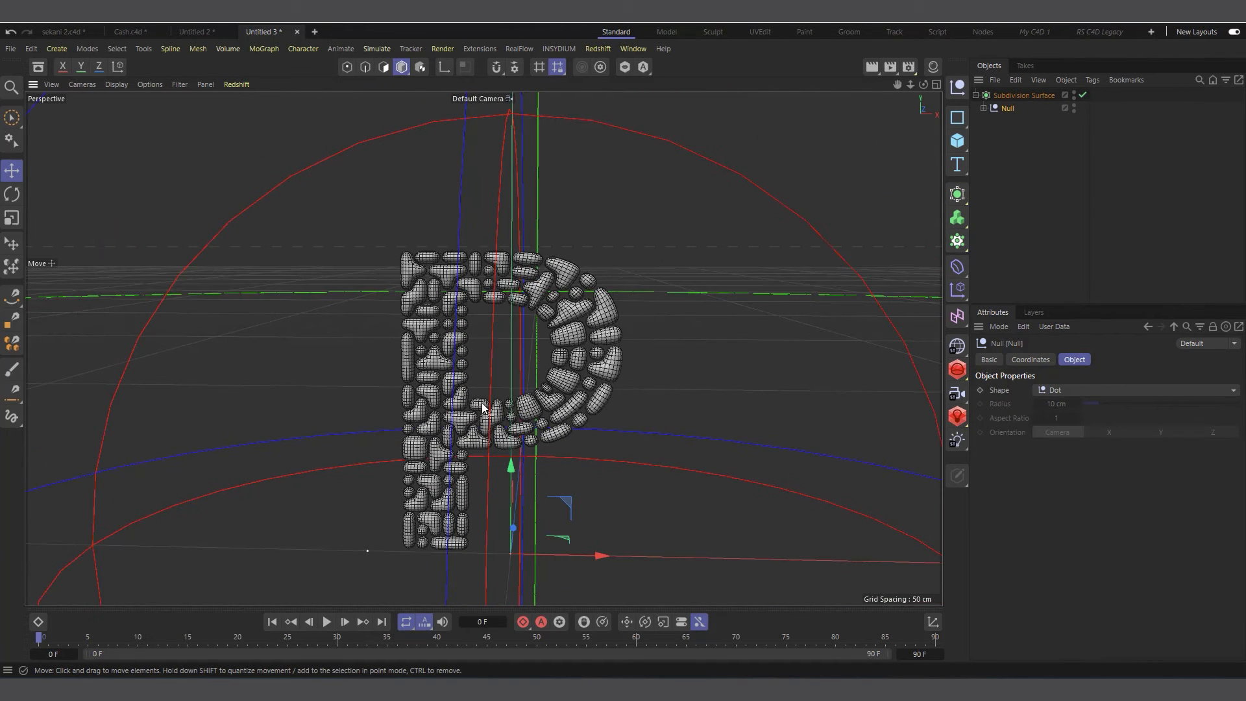
pyautogui.scroll(-1, 539, 376)
pyautogui.scroll(1, 574, 413)
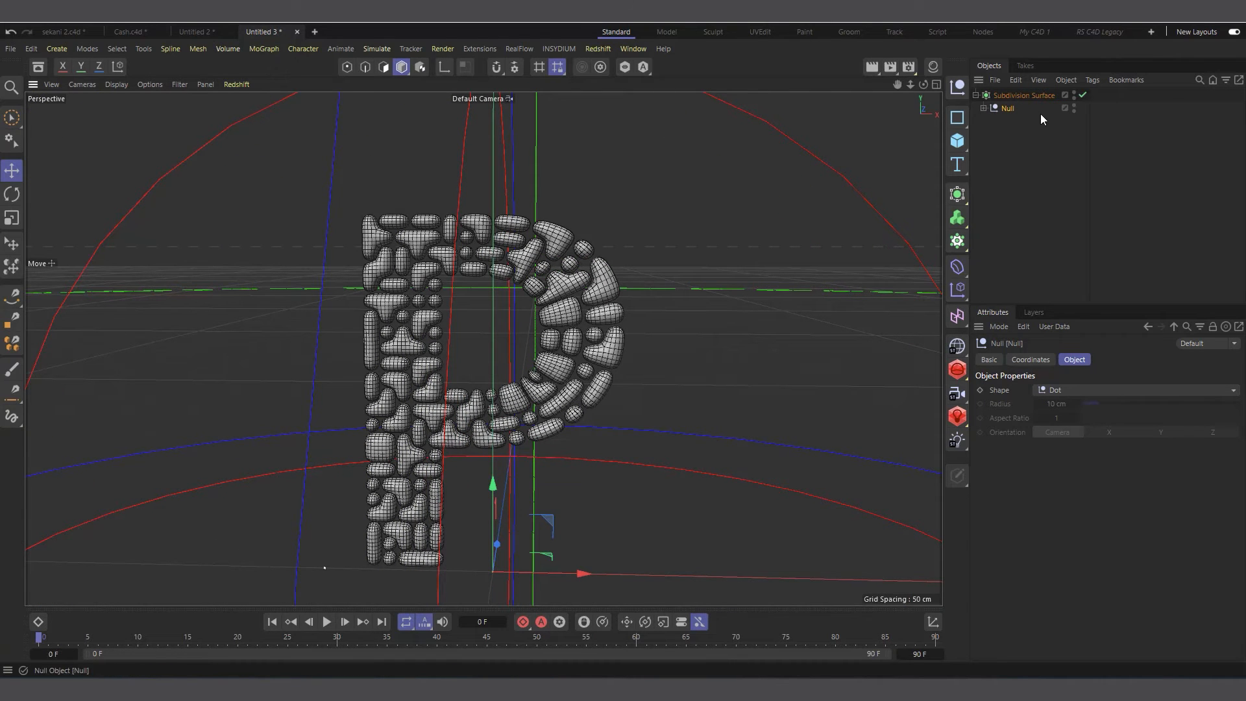
pyautogui.click(957, 241)
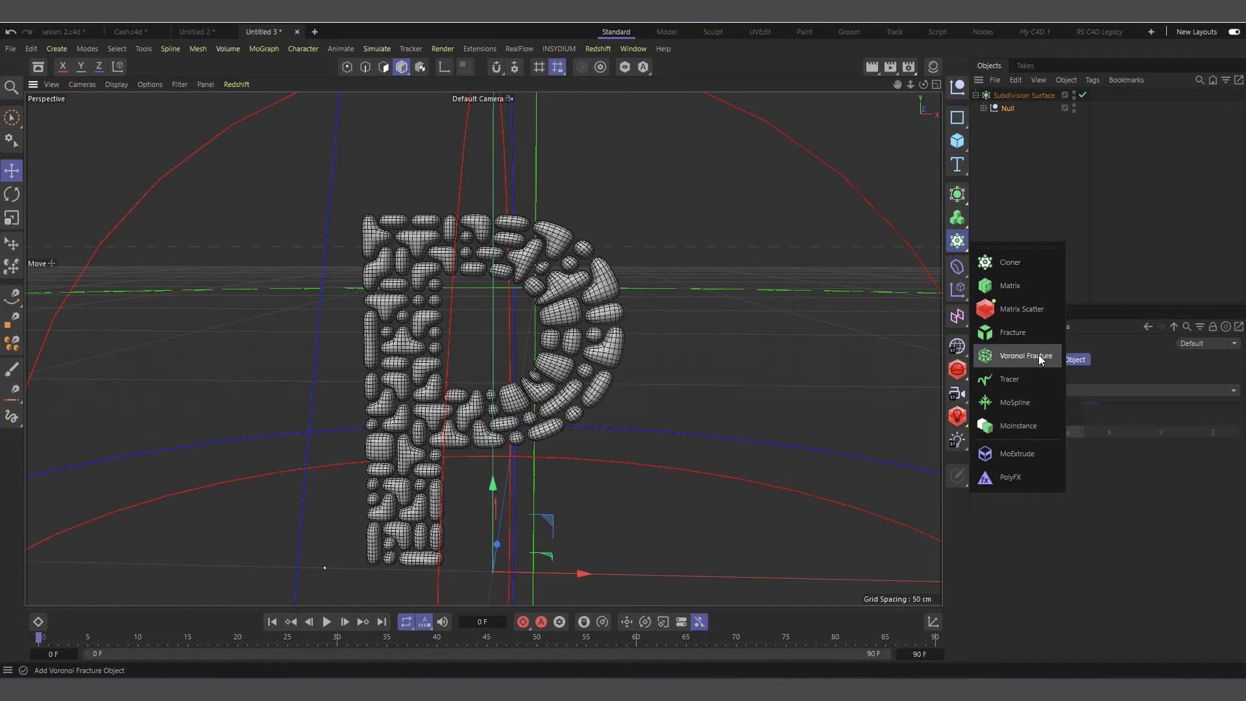
pyautogui.click(1031, 170)
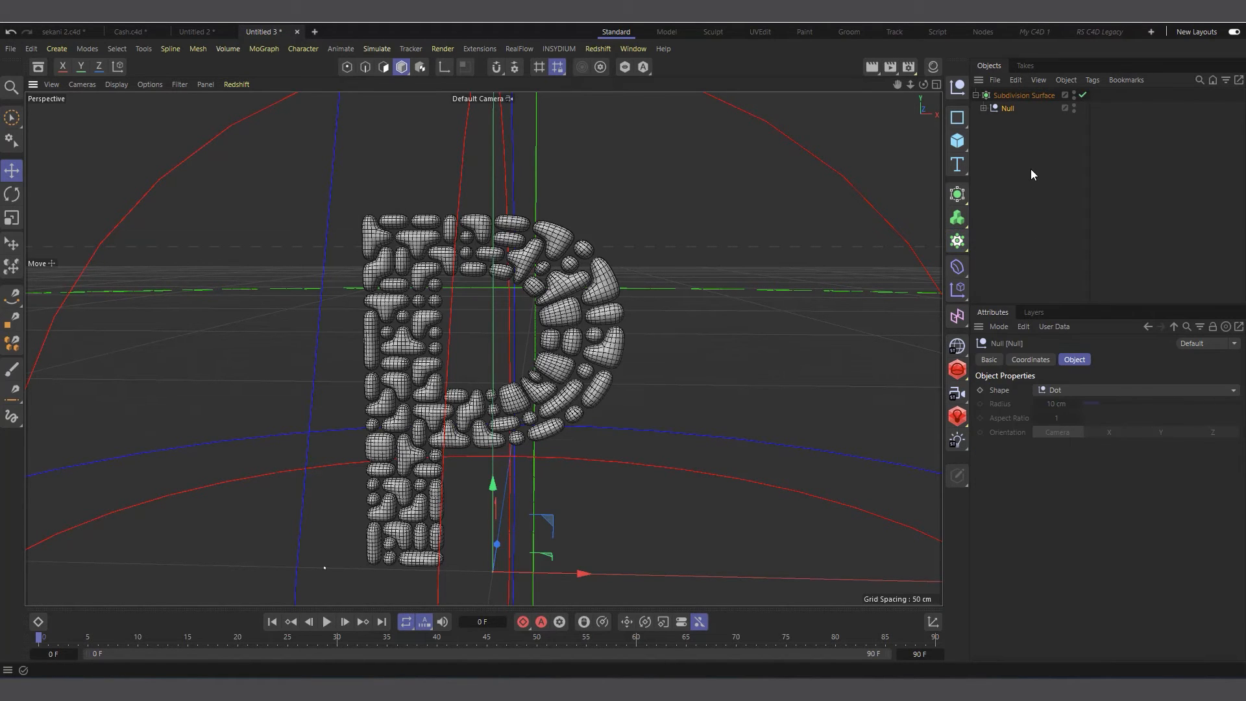
pyautogui.scroll(-1, 407, 213)
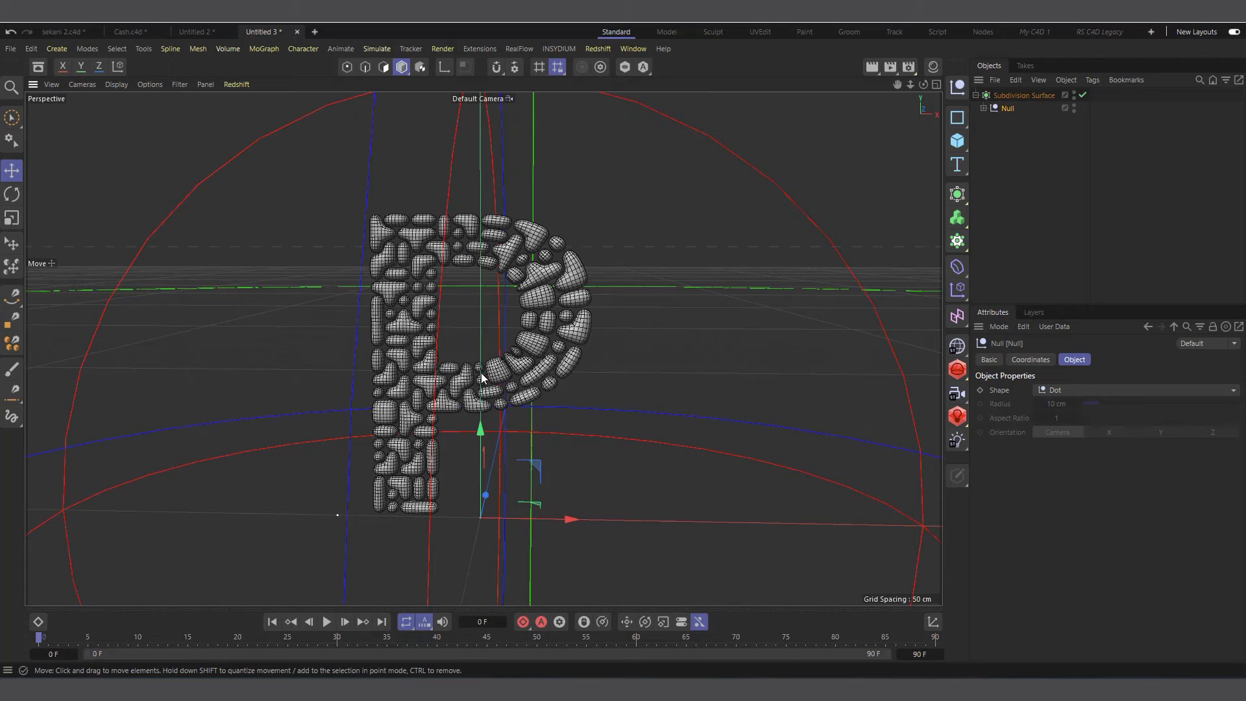
pyautogui.scroll(2, 463, 349)
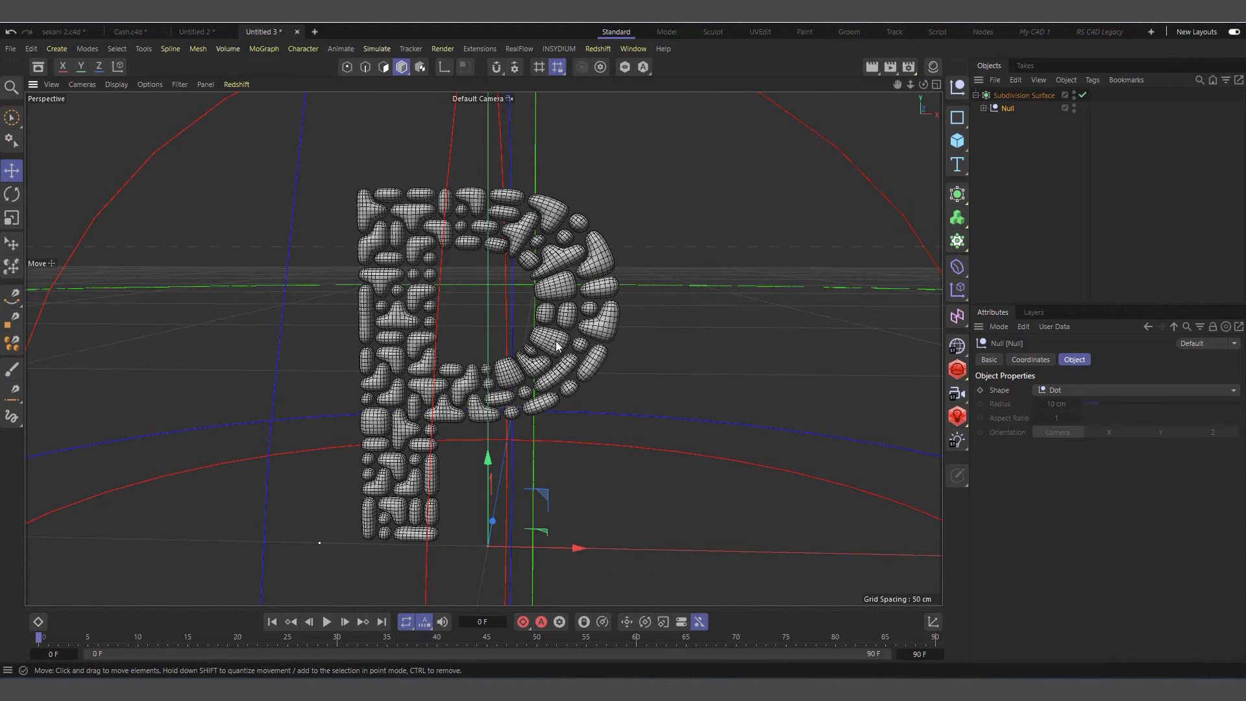
# Switch to the Untitled 2 document and expand the ring's Voronoi Fracture and Null to reach the Spline Wrap and nested Voronoi Fracture.
pyautogui.click(197, 31)
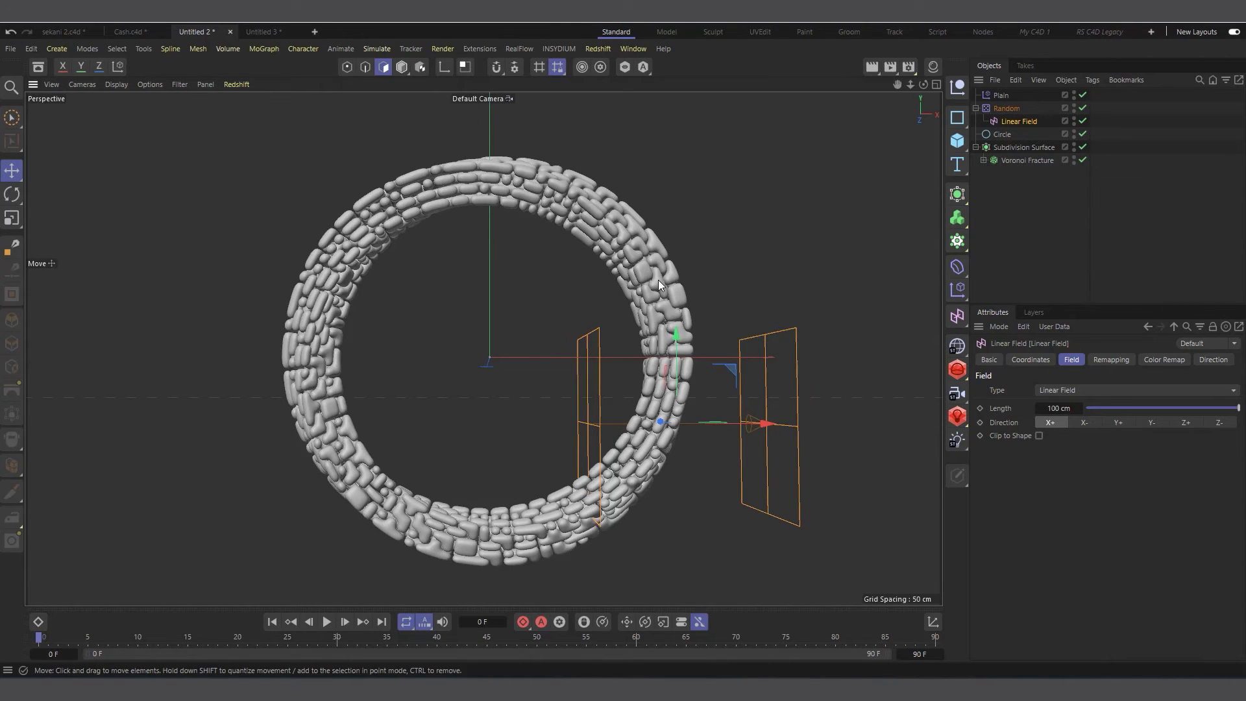
pyautogui.scroll(8, 658, 279)
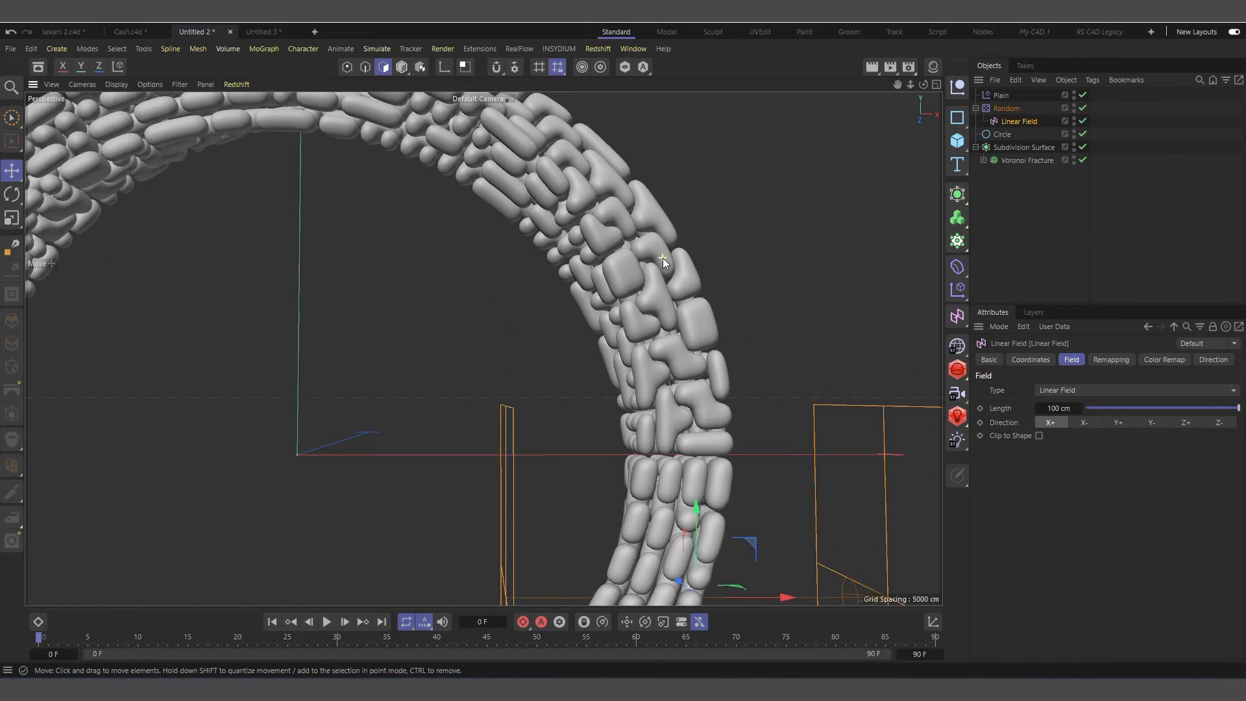
pyautogui.scroll(3, 663, 258)
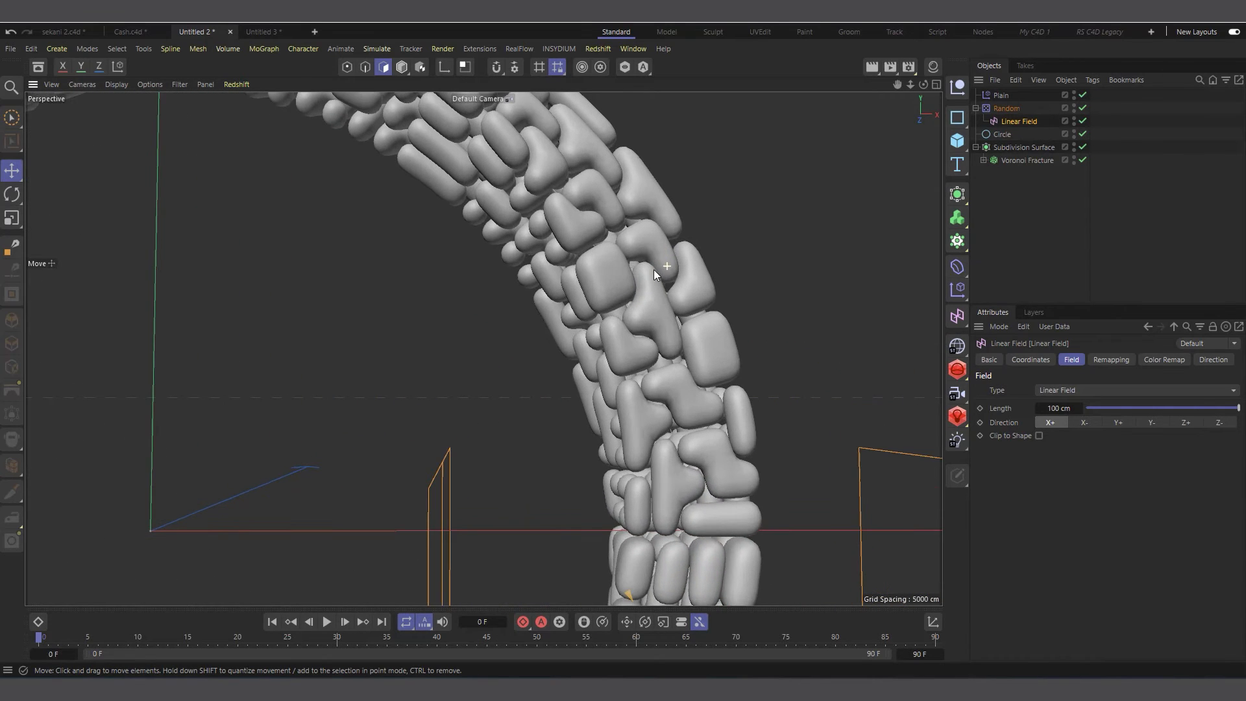
pyautogui.click(983, 160)
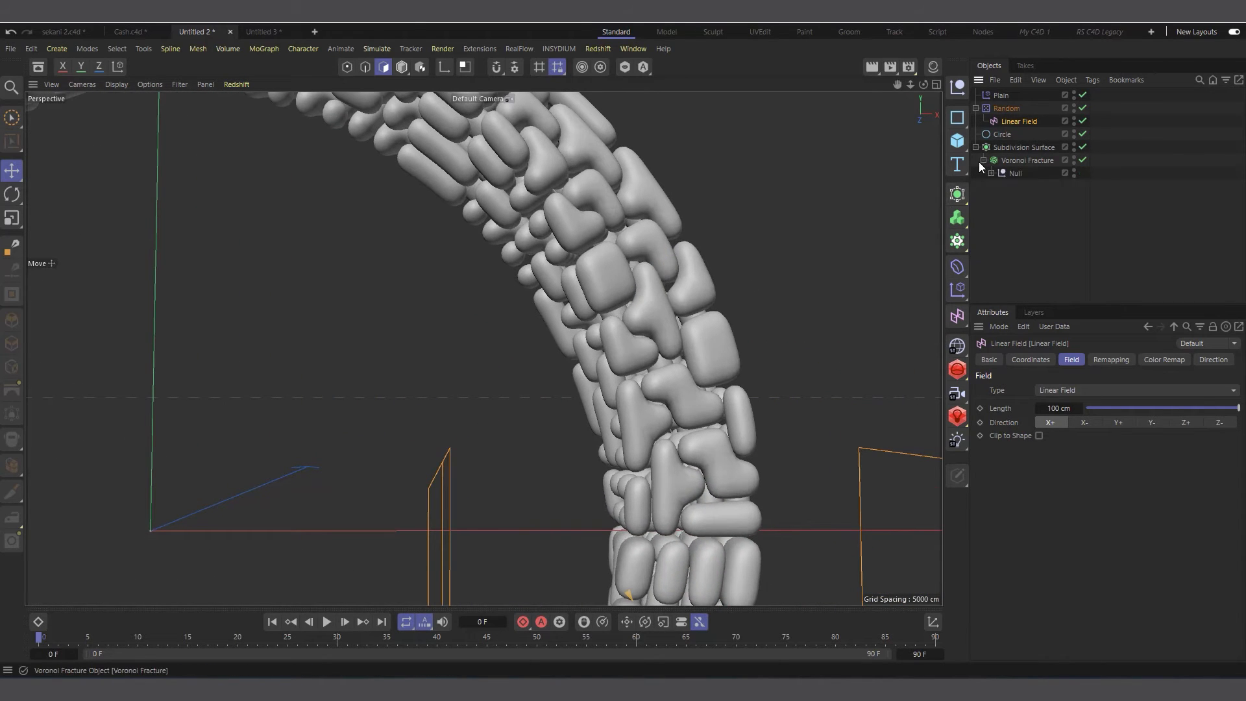
pyautogui.click(991, 173)
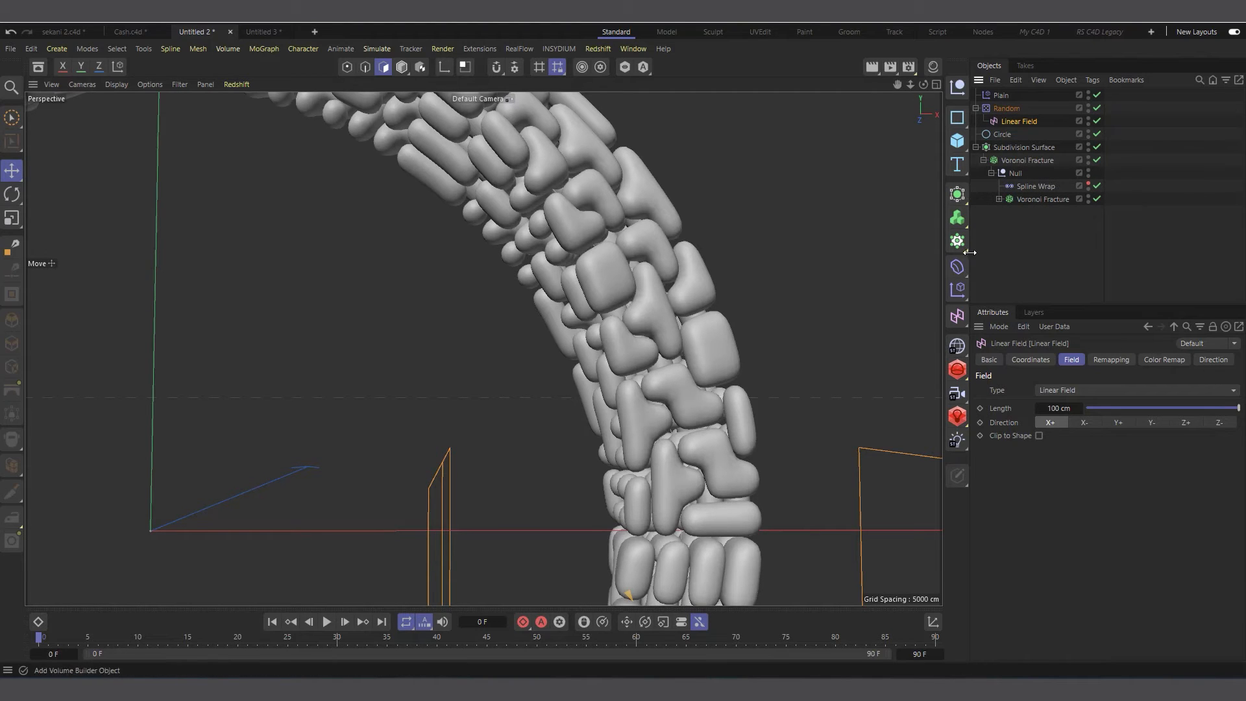
pyautogui.click(1000, 199)
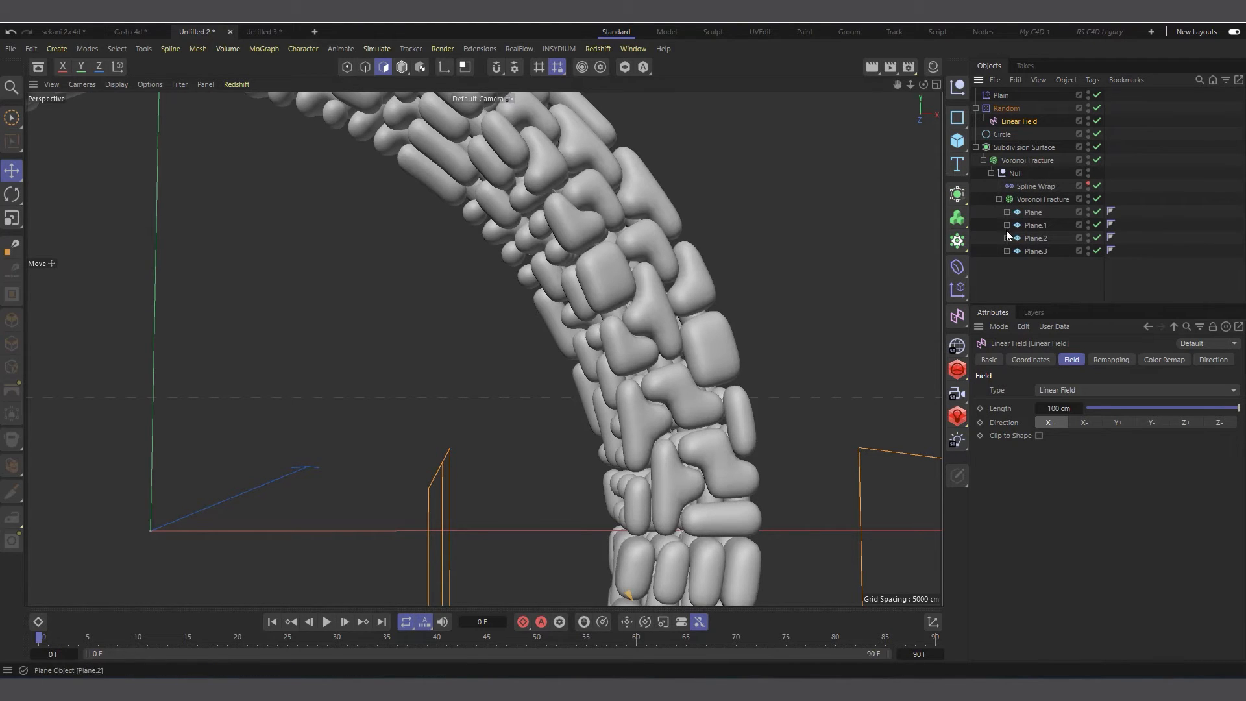
pyautogui.click(1000, 199)
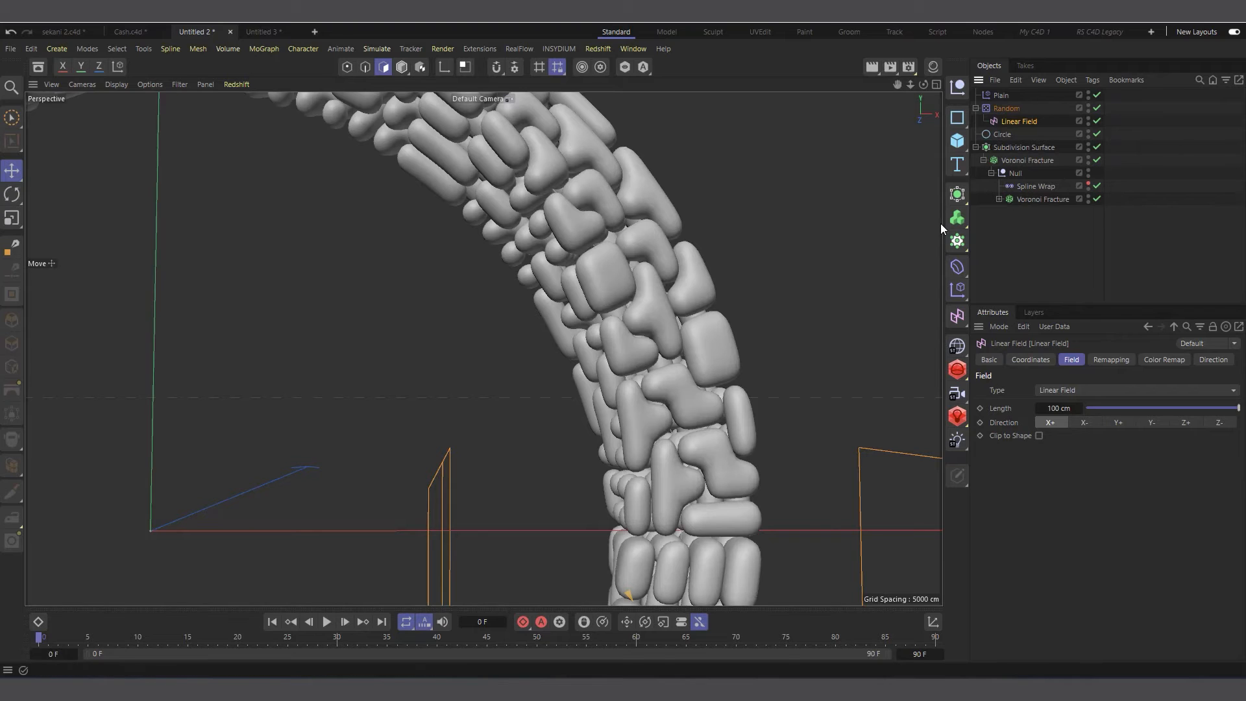
# Add a Bevel deformer and place it inside the Null between the Spline Wrap and the nested Voronoi Fracture.
pyautogui.click(964, 270)
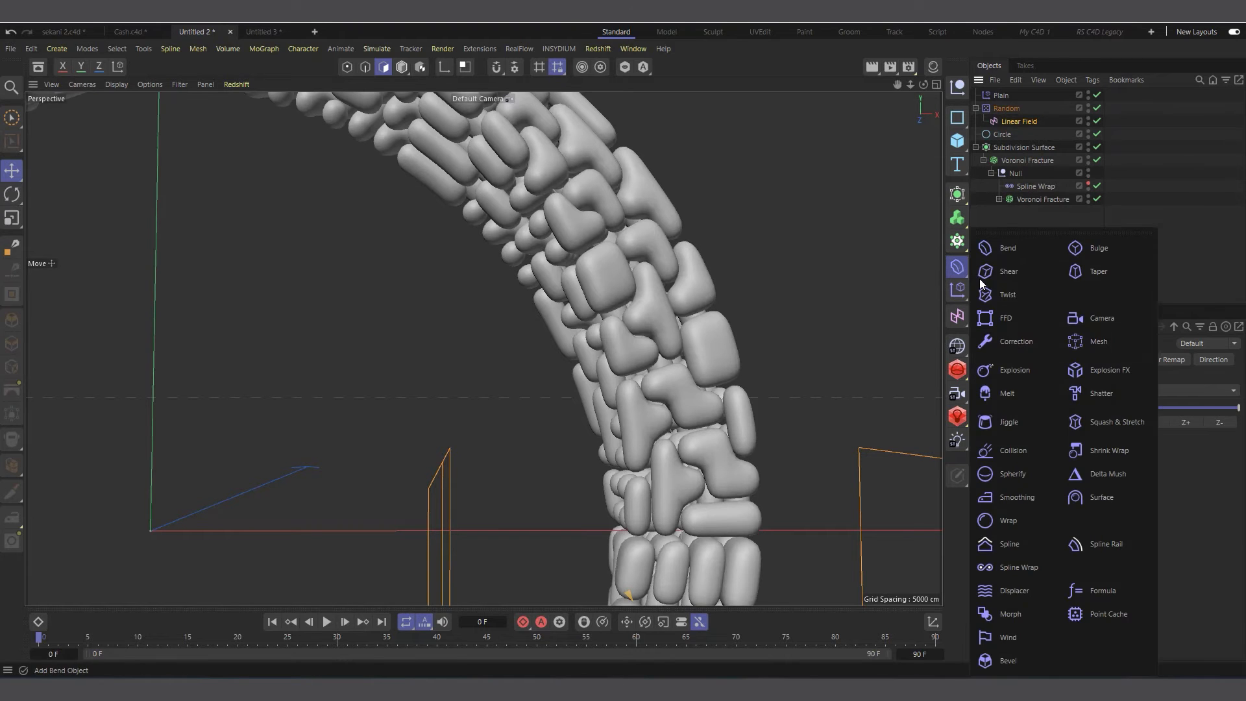
pyautogui.click(1016, 659)
pyautogui.moveTo(999, 98); pyautogui.dragTo(1032, 206)
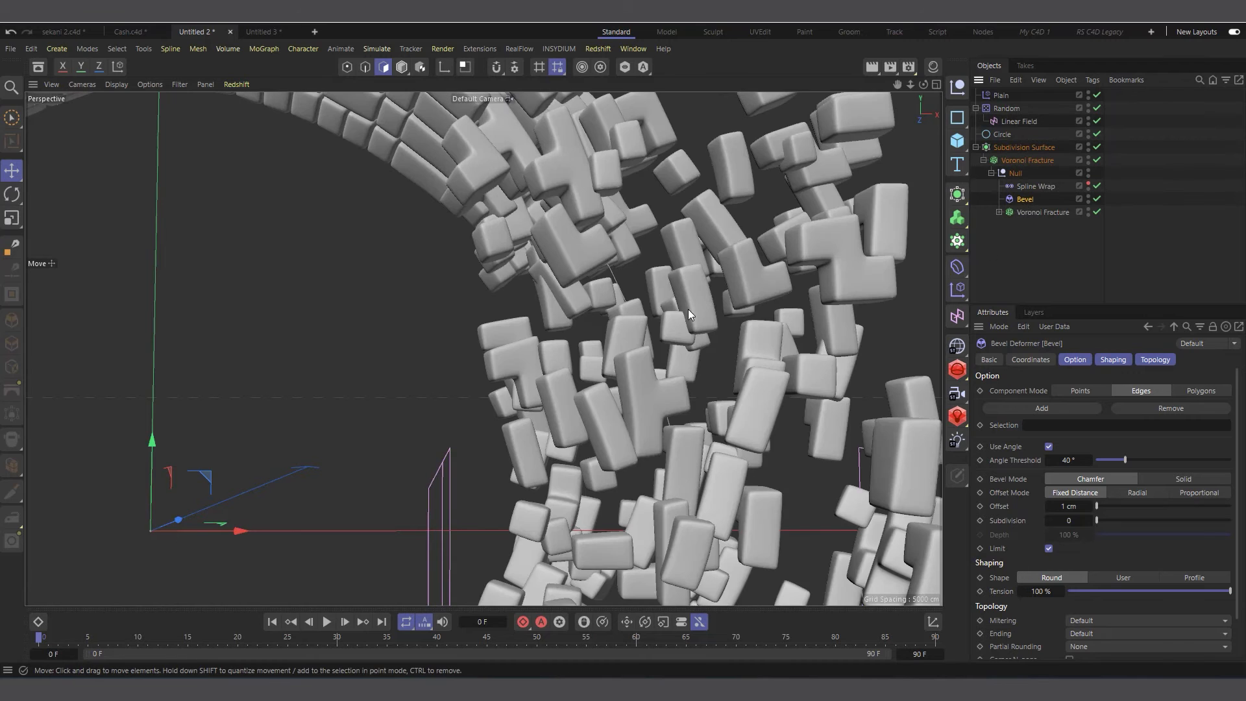
pyautogui.scroll(-10, 580, 337)
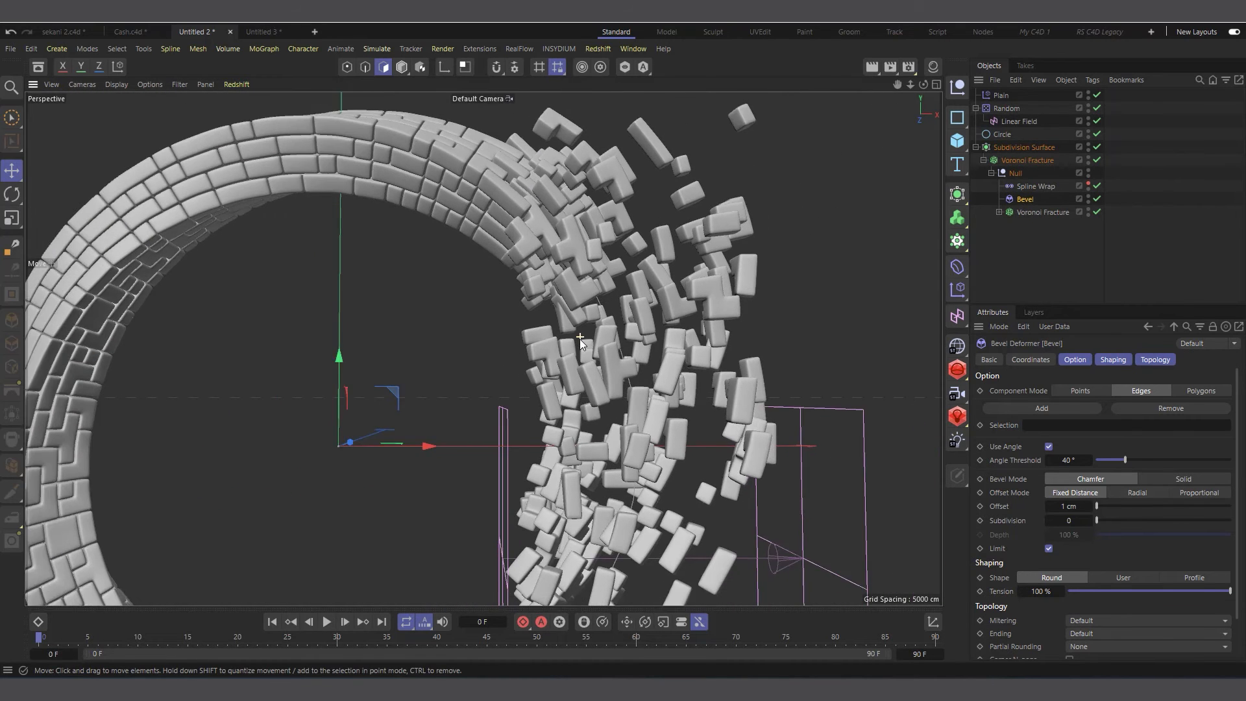
pyautogui.scroll(2, 173, 210)
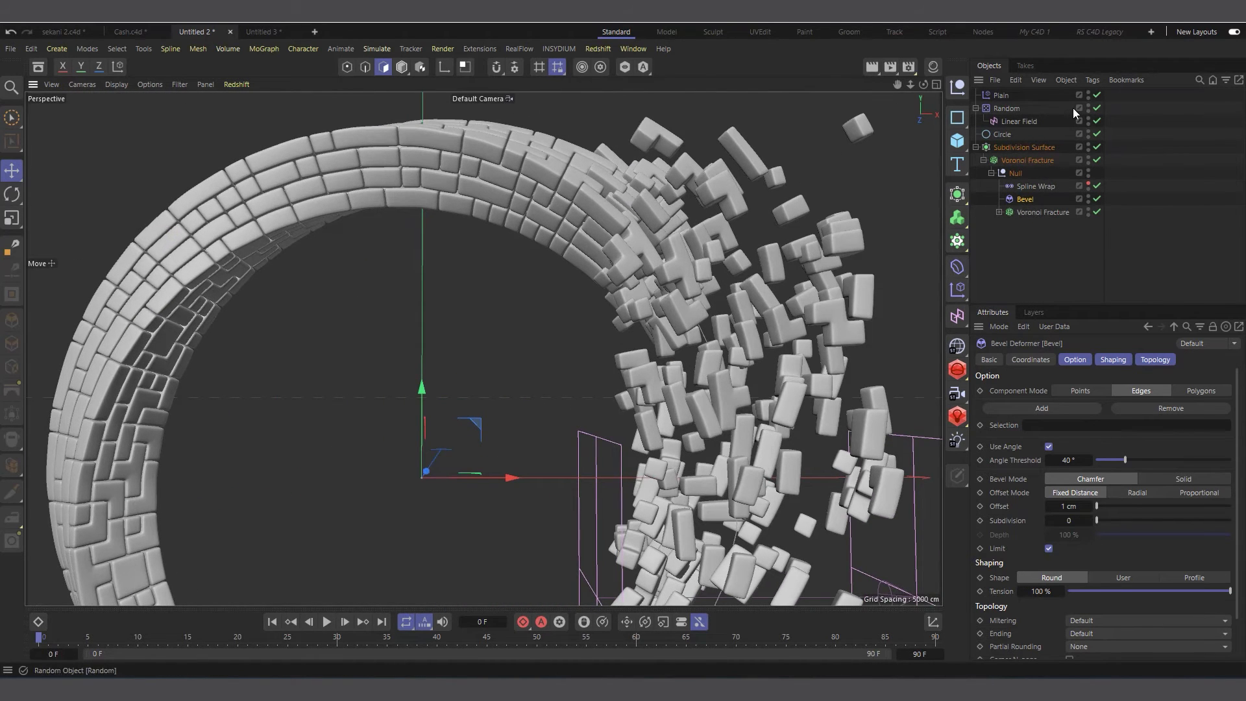
# Disable the Random and Plain effectors.
pyautogui.click(1098, 108)
pyautogui.click(1097, 96)
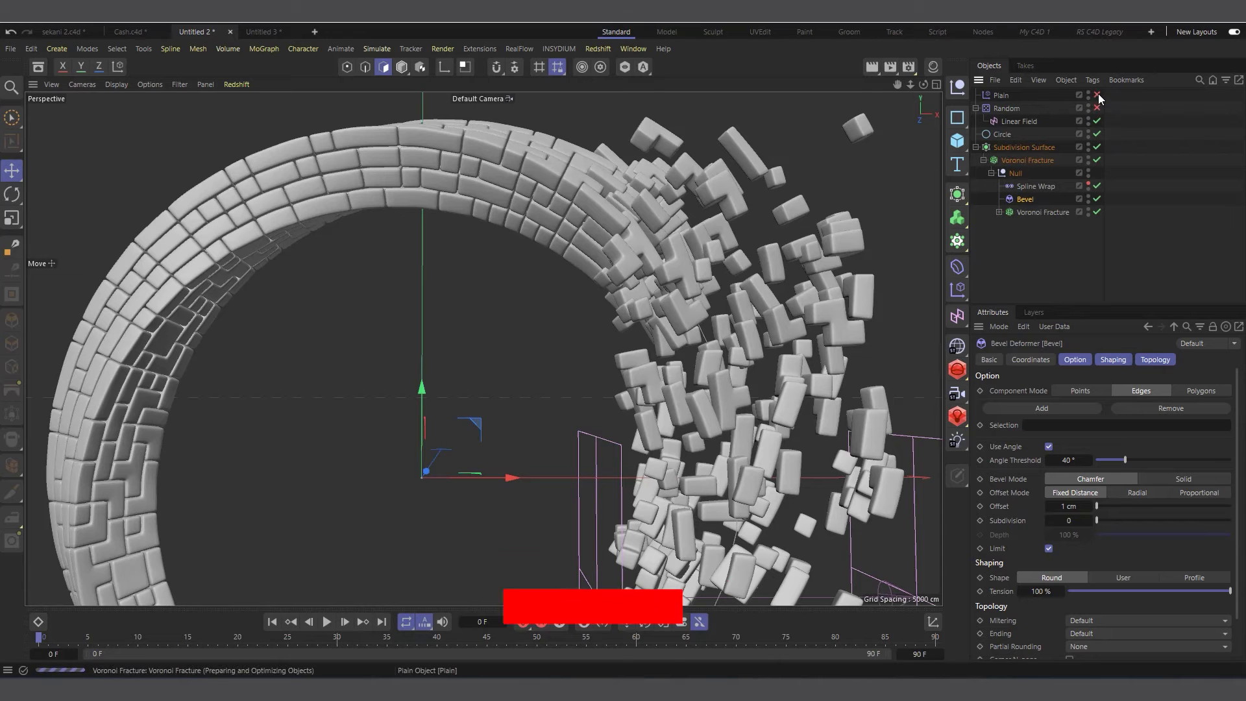
pyautogui.scroll(3, 740, 379)
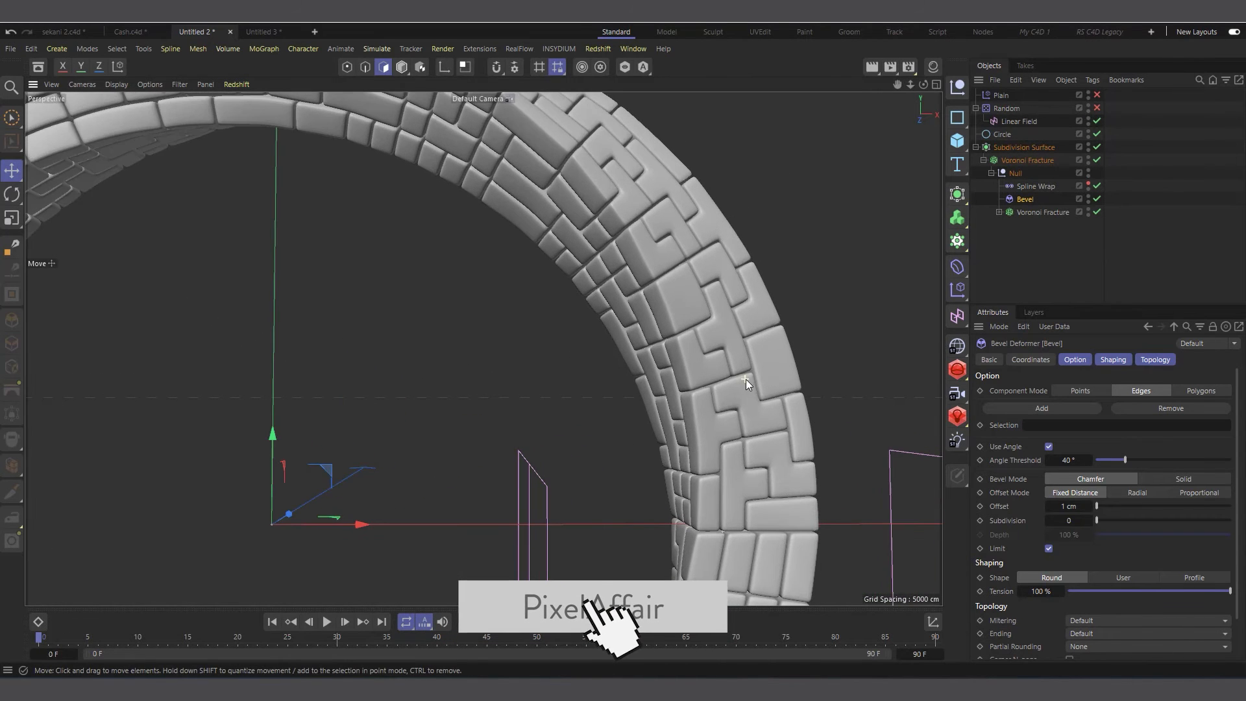
pyautogui.scroll(1, 681, 307)
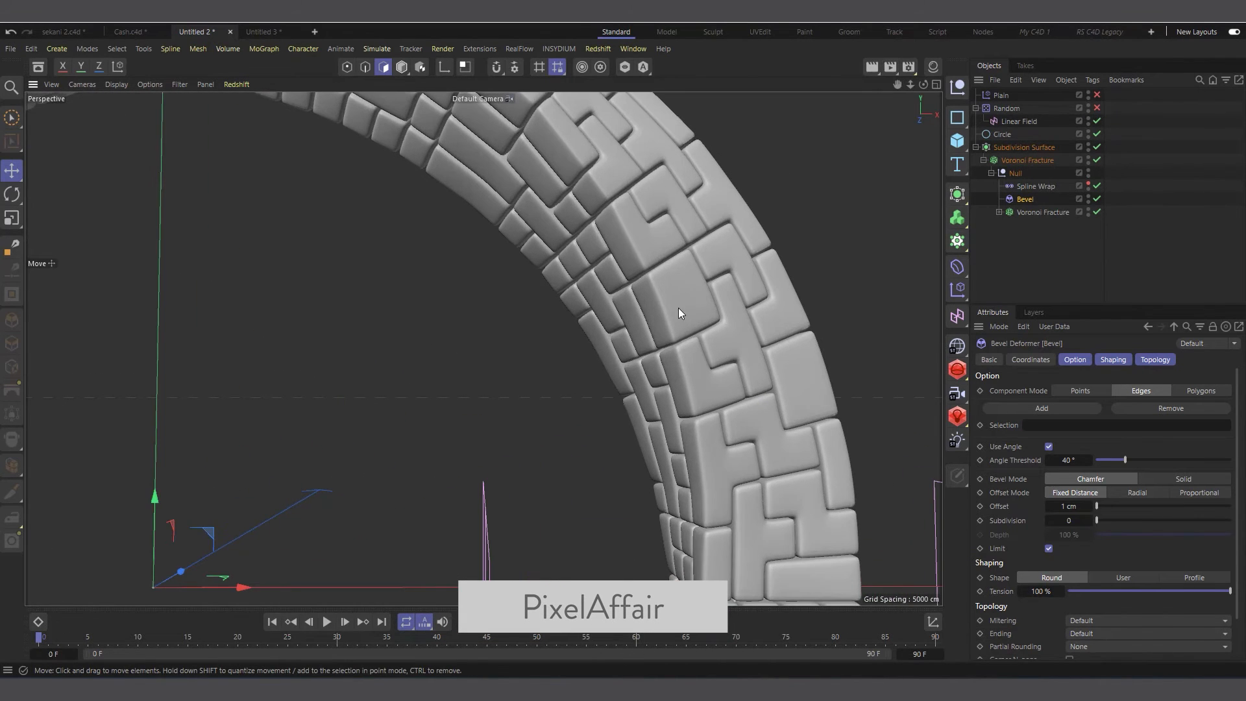
pyautogui.scroll(-3, 669, 316)
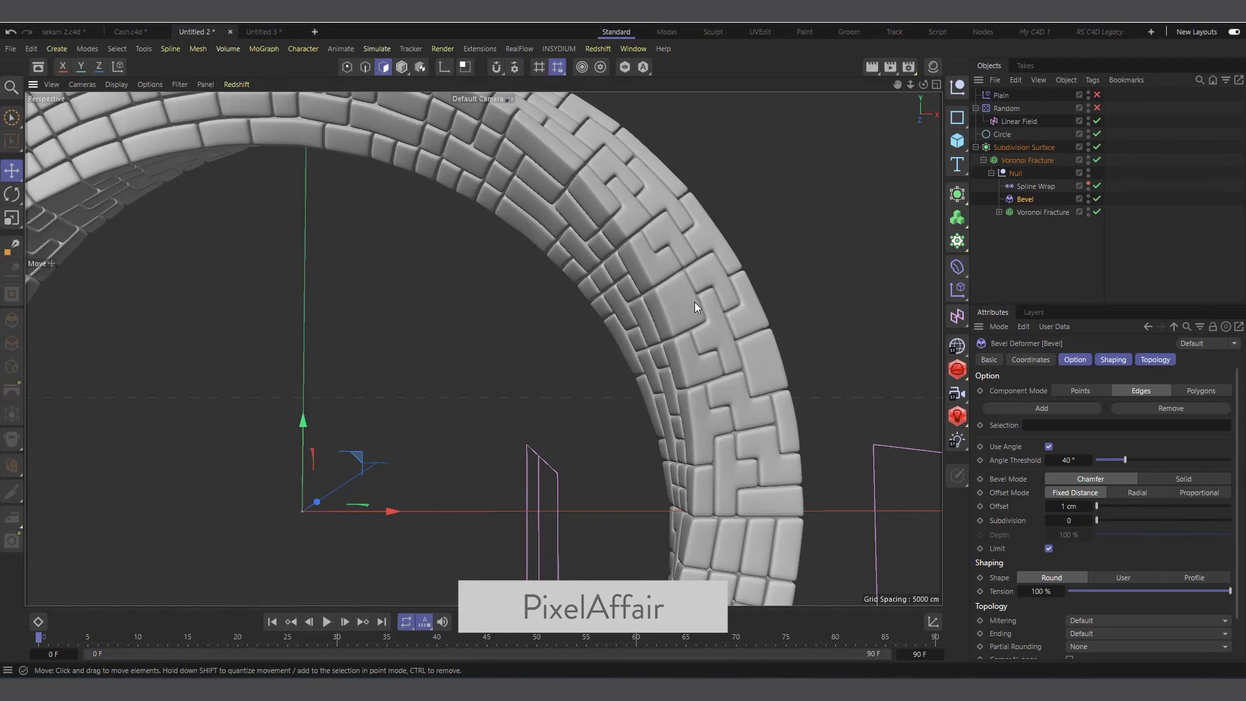
pyautogui.scroll(-5, 694, 302)
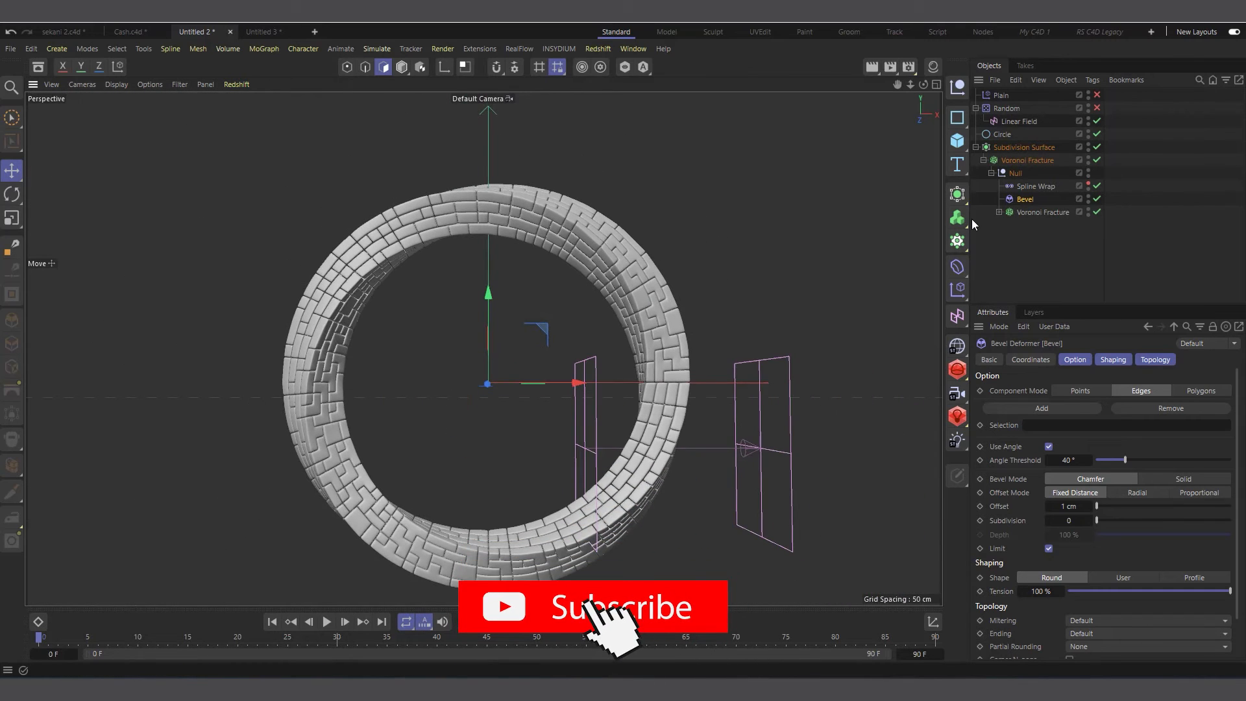
# Disable the Bevel deformer and hide the Linear Field in the viewport.
pyautogui.click(1097, 200)
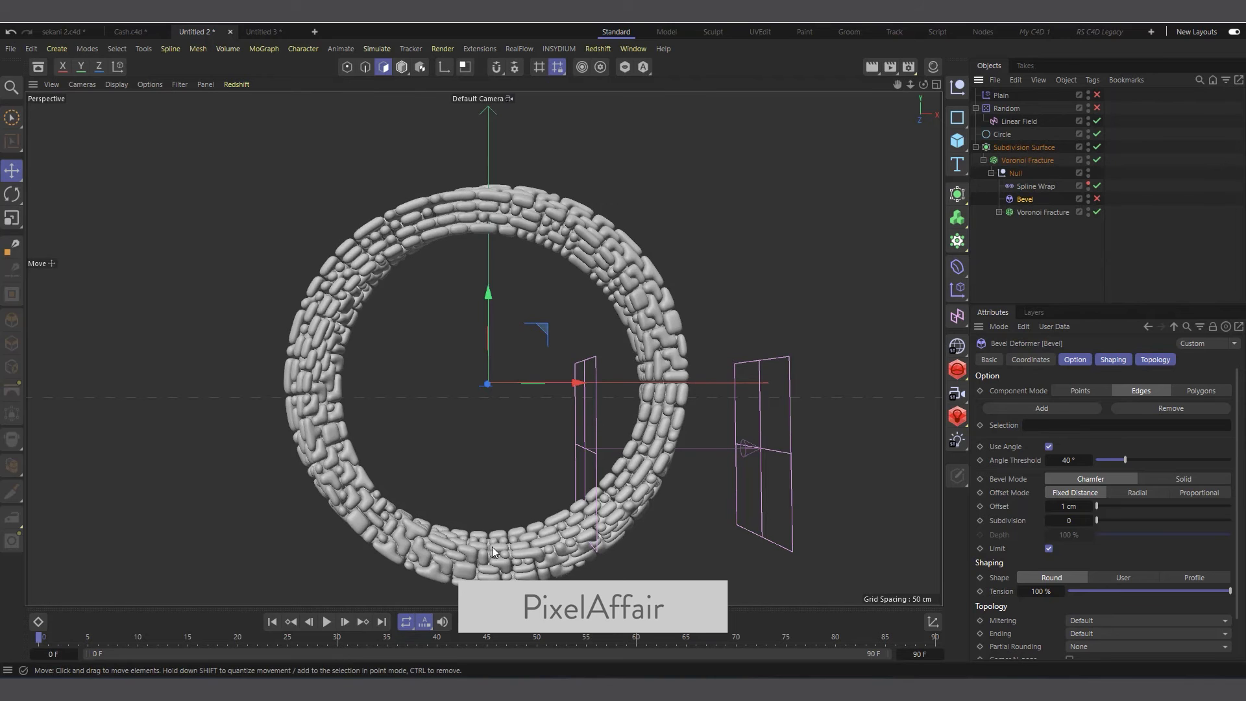
pyautogui.scroll(3, 494, 558)
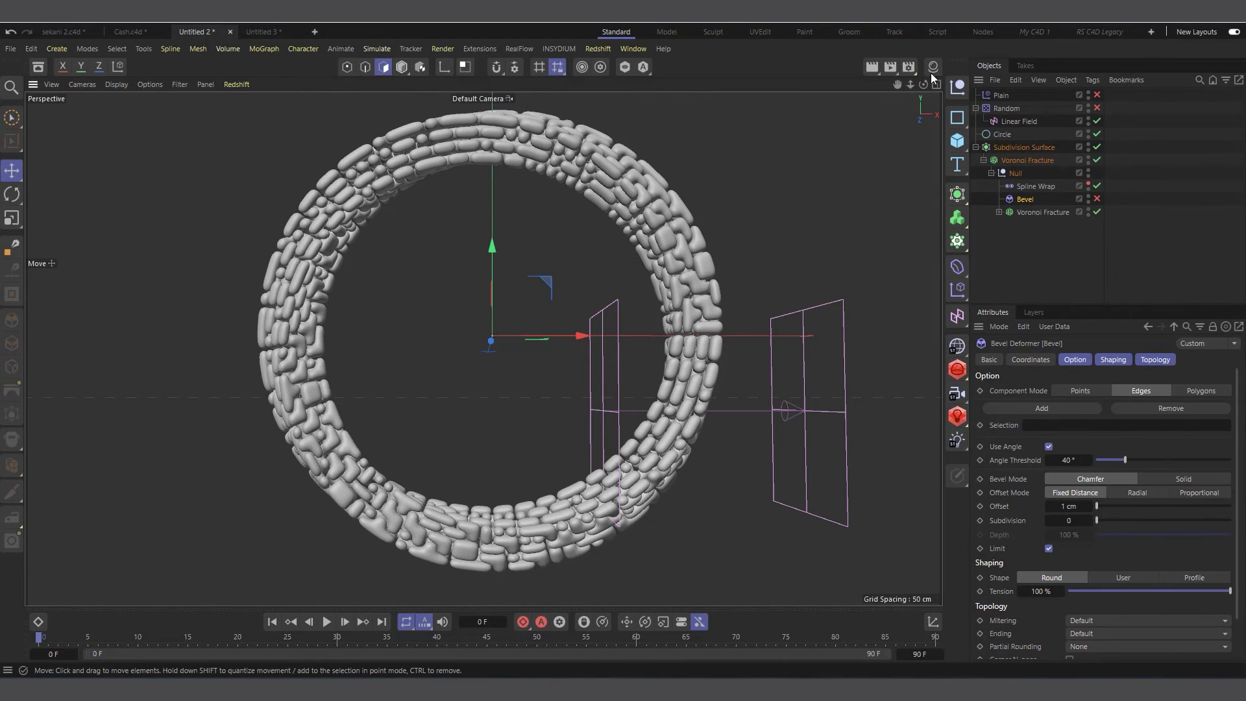
pyautogui.click(1088, 119)
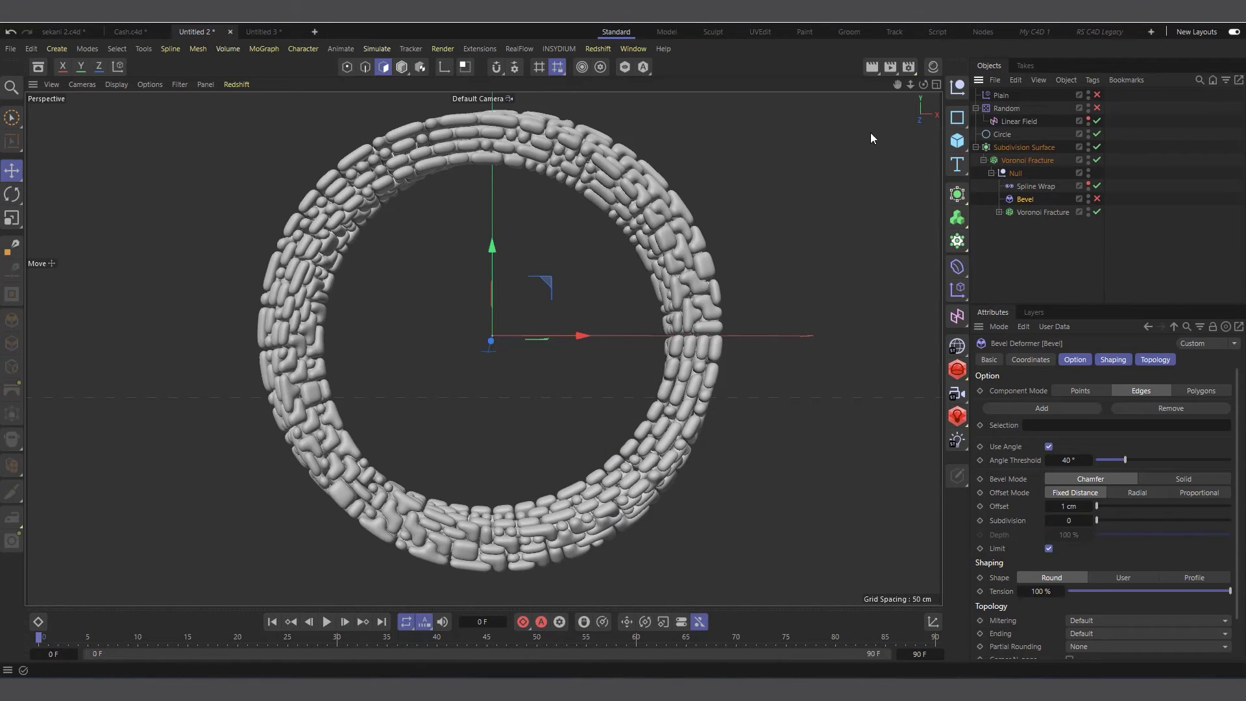
# Show the material manager and create a new Redshift RS Material.
pyautogui.click(933, 65)
pyautogui.click(782, 85)
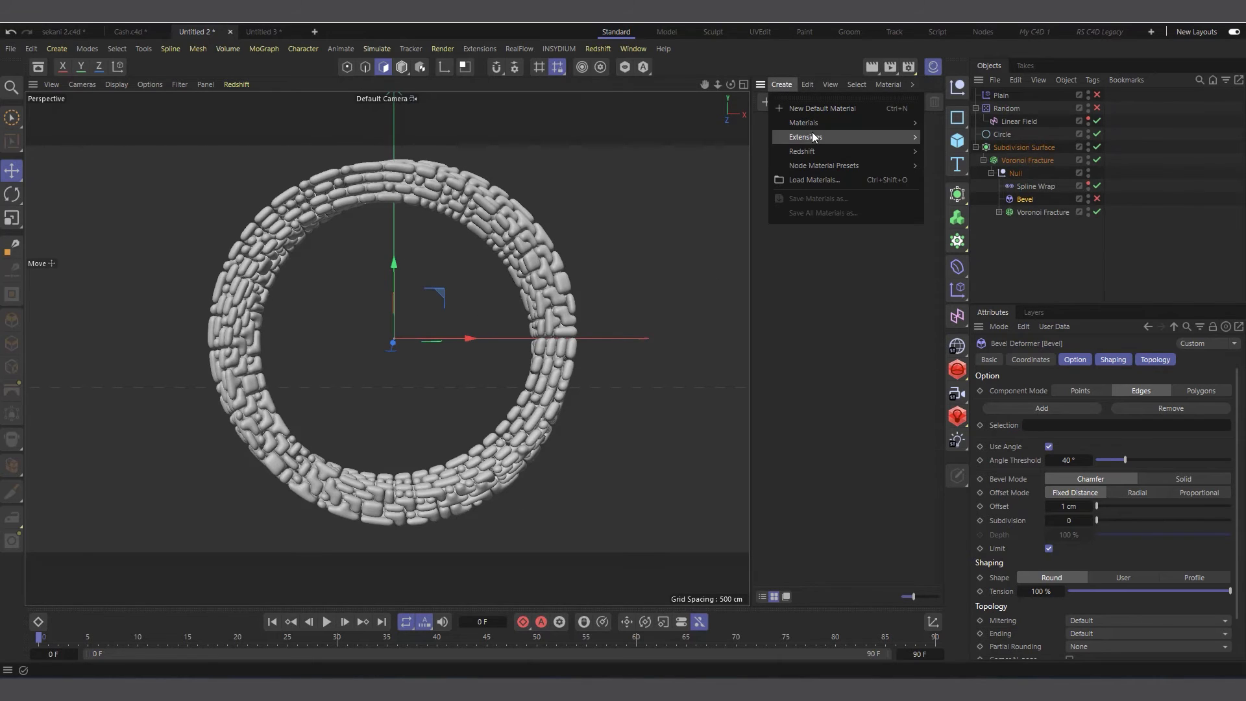
pyautogui.moveTo(827, 151)
pyautogui.moveTo(942, 154)
pyautogui.click(996, 162)
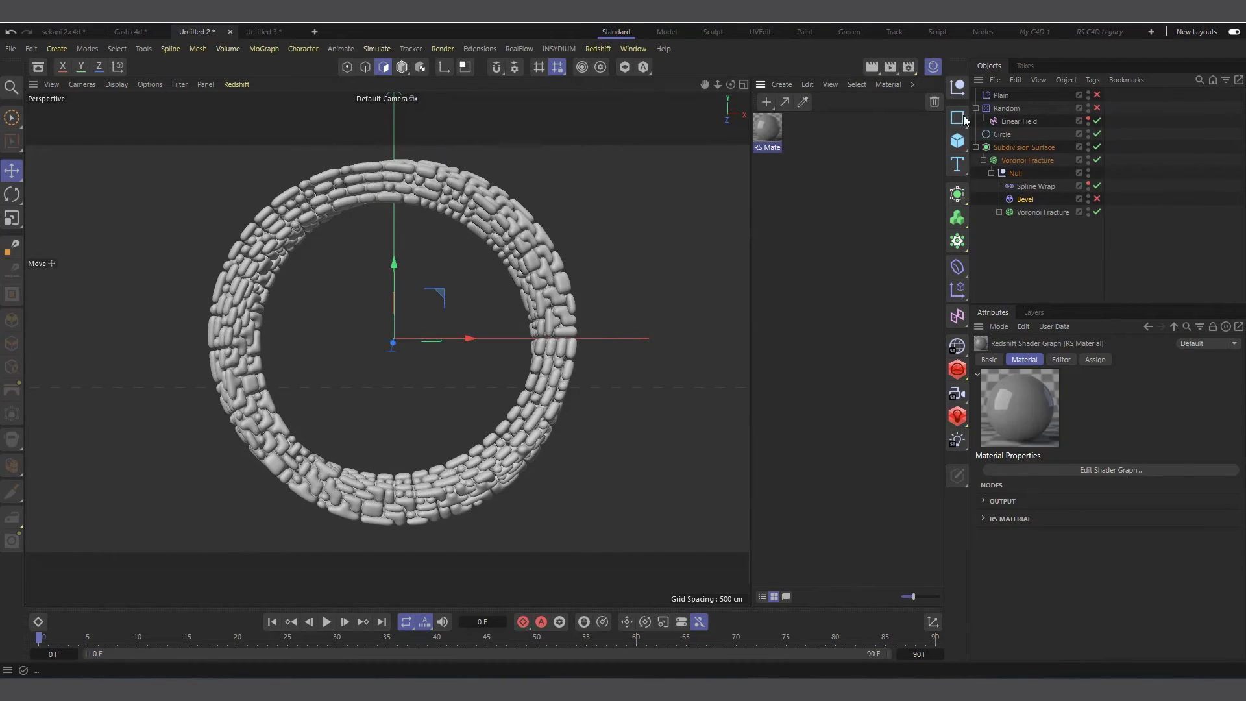
# Open the Redshift RenderView, dock it beside the perspective viewport and start the interactive render.
pyautogui.click(600, 49)
pyautogui.click(629, 153)
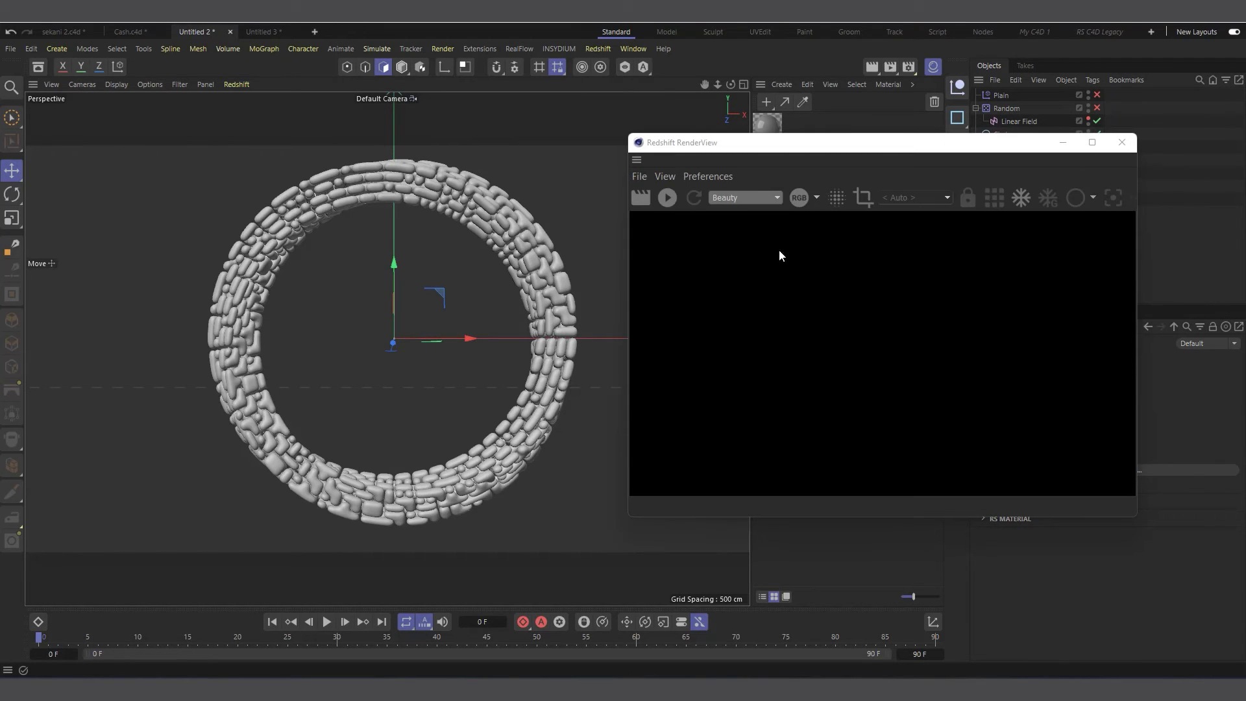
pyautogui.moveTo(765, 150); pyautogui.dragTo(633, 158)
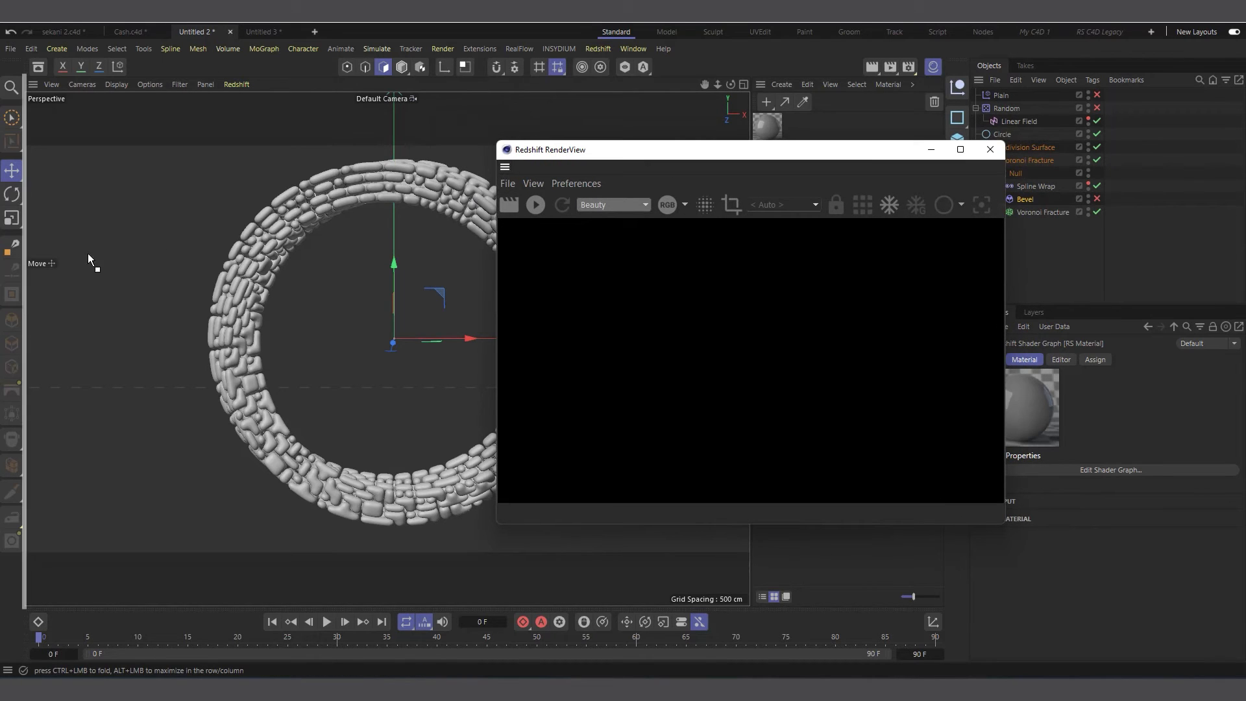
pyautogui.moveTo(45, 274); pyautogui.dragTo(45, 274)
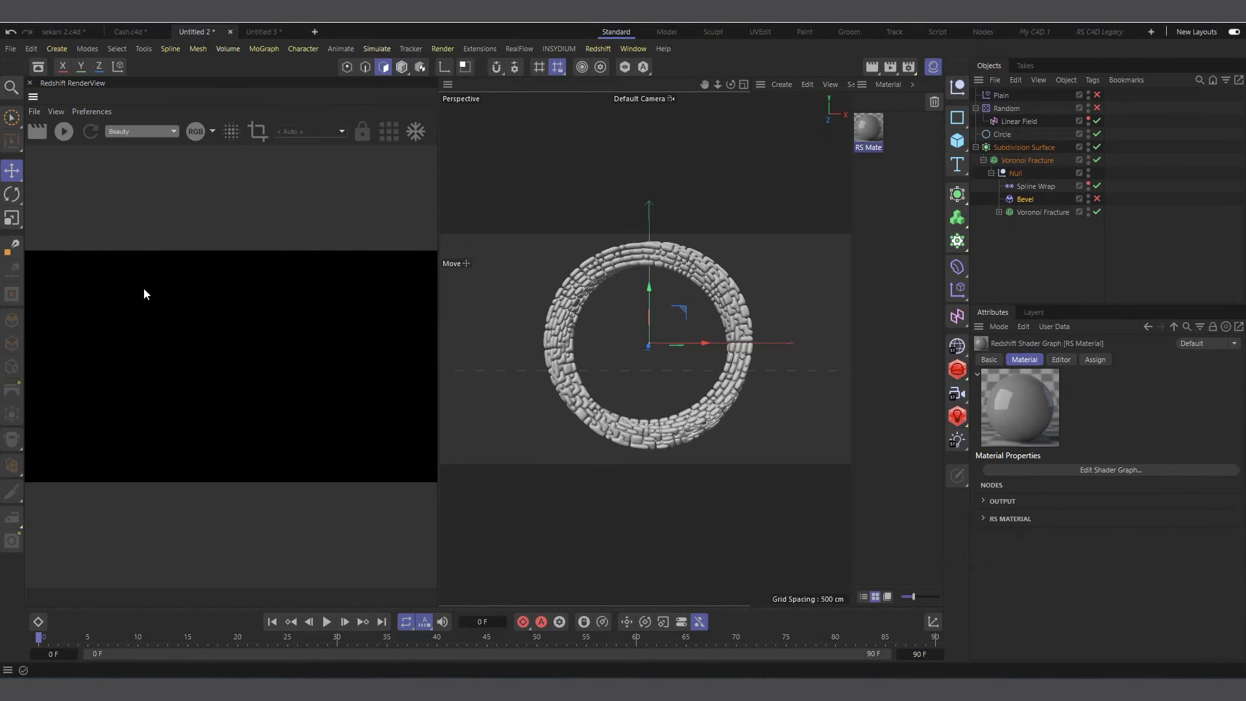
pyautogui.click(65, 139)
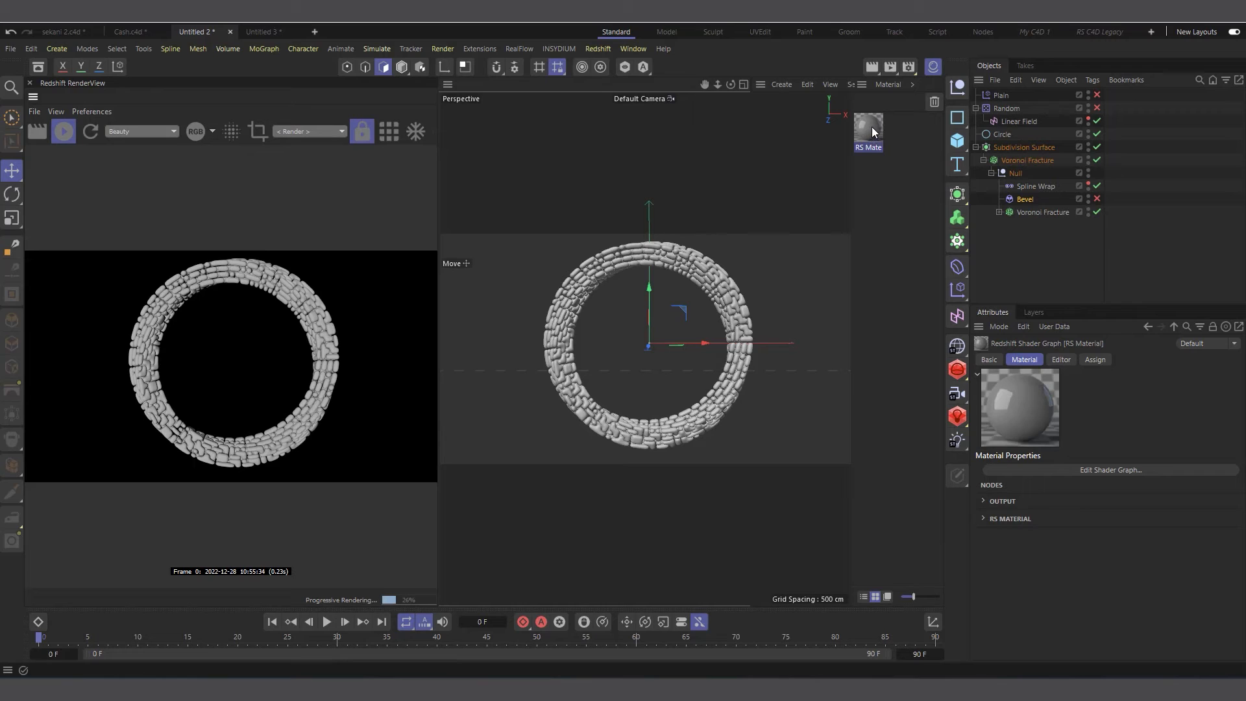
# Apply the RS Material to the outer Voronoi Fracture and add an RS Dome Light textured with Colored_Tent.exr.
pyautogui.moveTo(873, 126); pyautogui.dragTo(1019, 160)
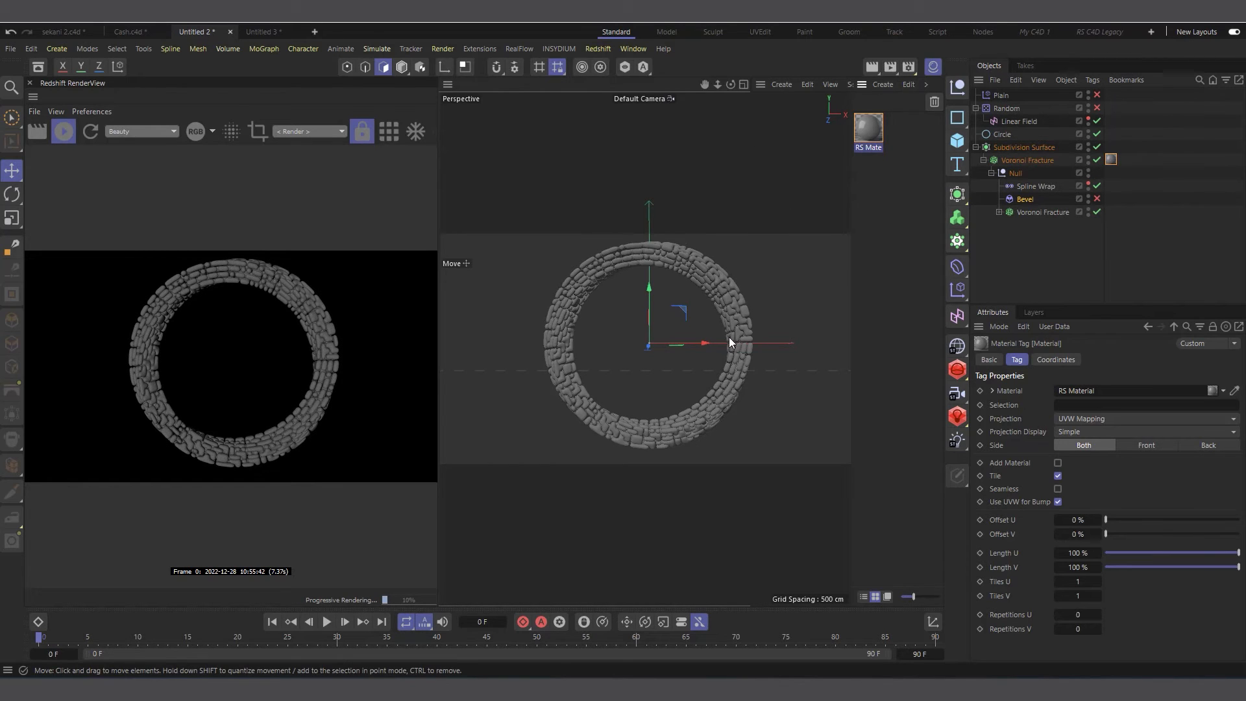
pyautogui.click(958, 417)
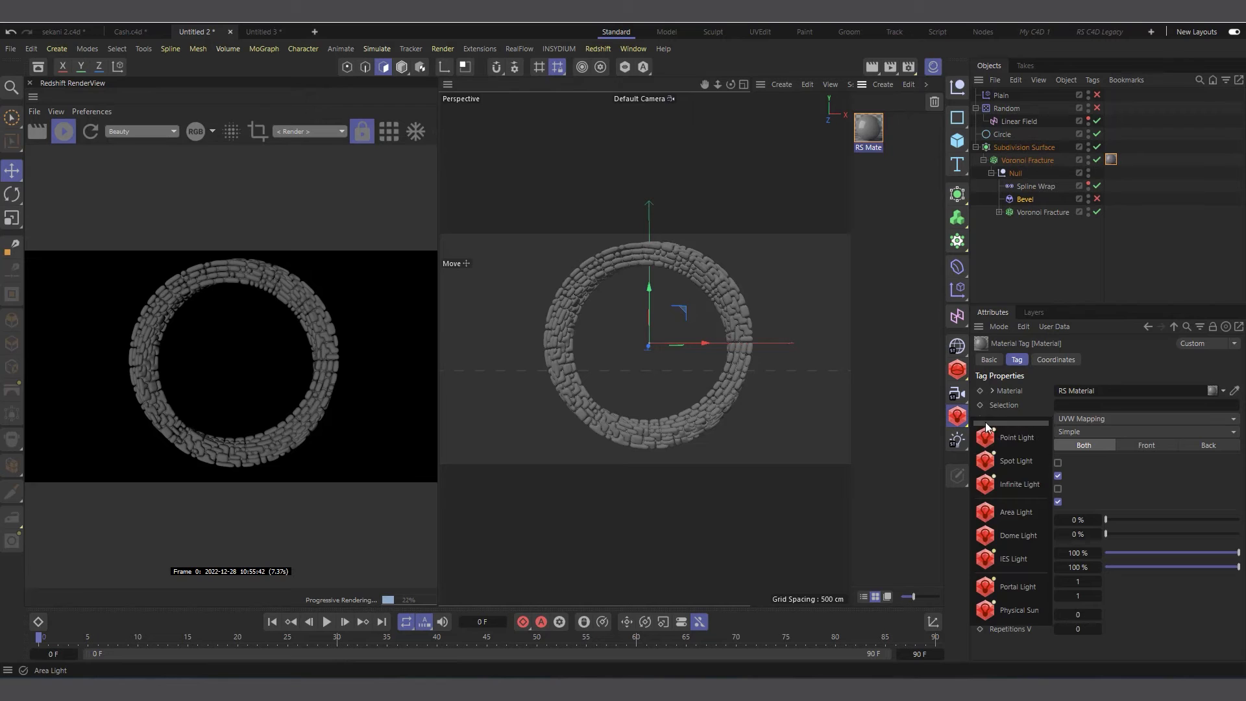
pyautogui.click(1023, 533)
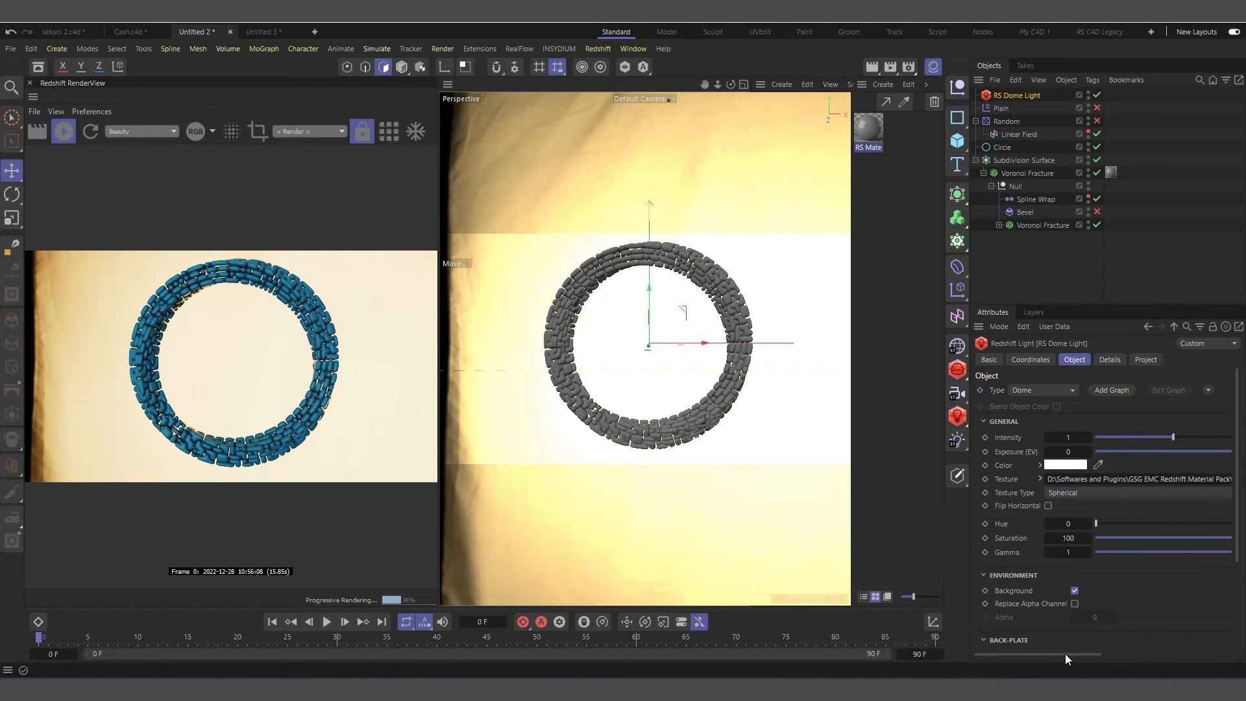
# Check the dome light's full texture path and reduce the light's saturation to about 2.7.
pyautogui.moveTo(1065, 654); pyautogui.dragTo(1188, 655)
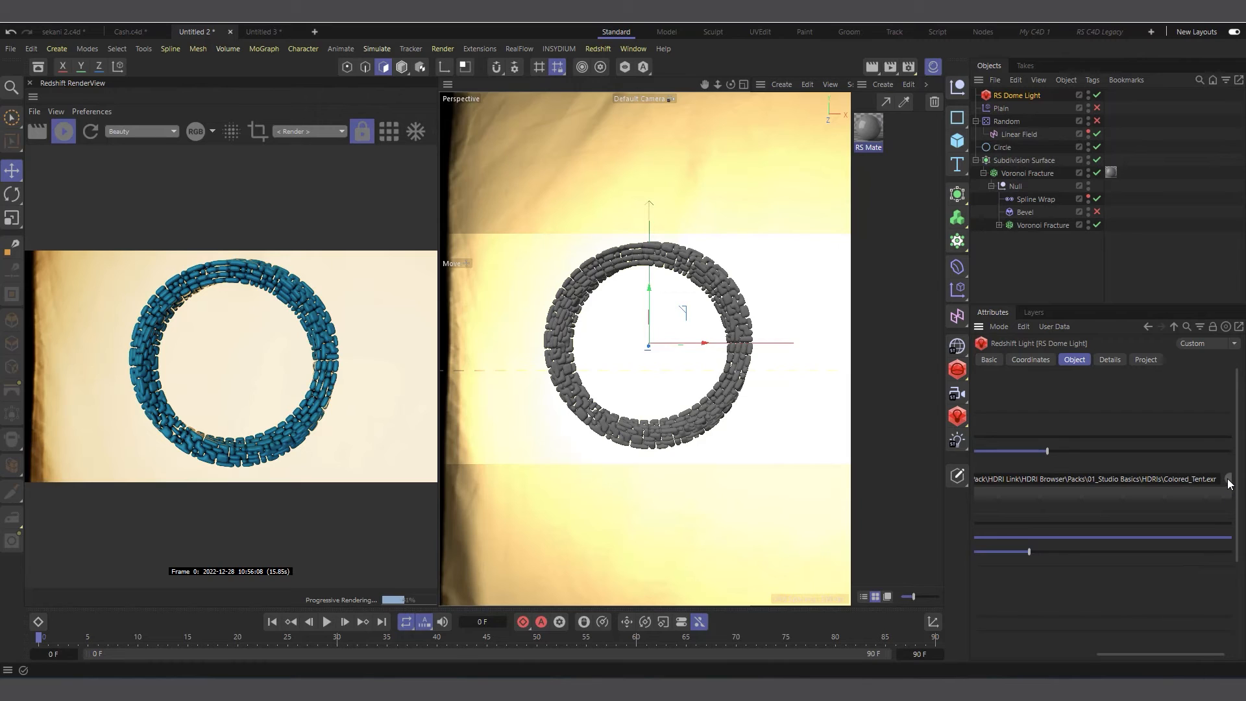
pyautogui.moveTo(1122, 654); pyautogui.dragTo(999, 655)
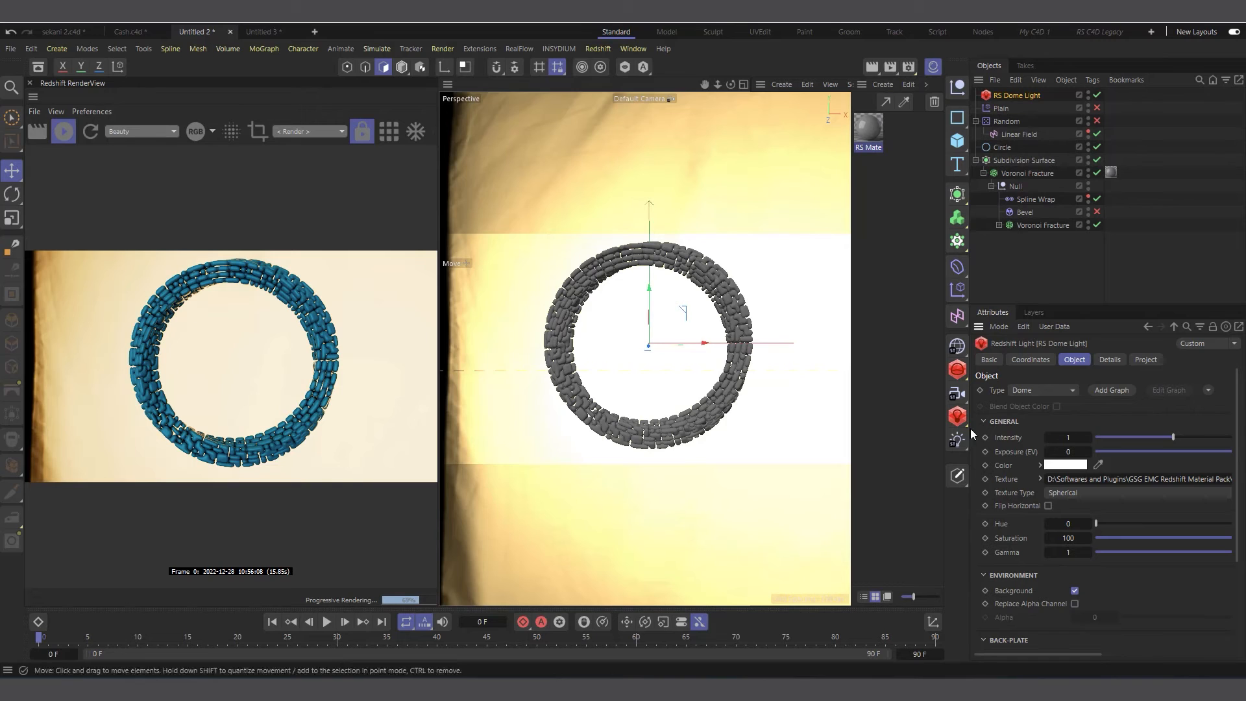
pyautogui.click(1104, 538)
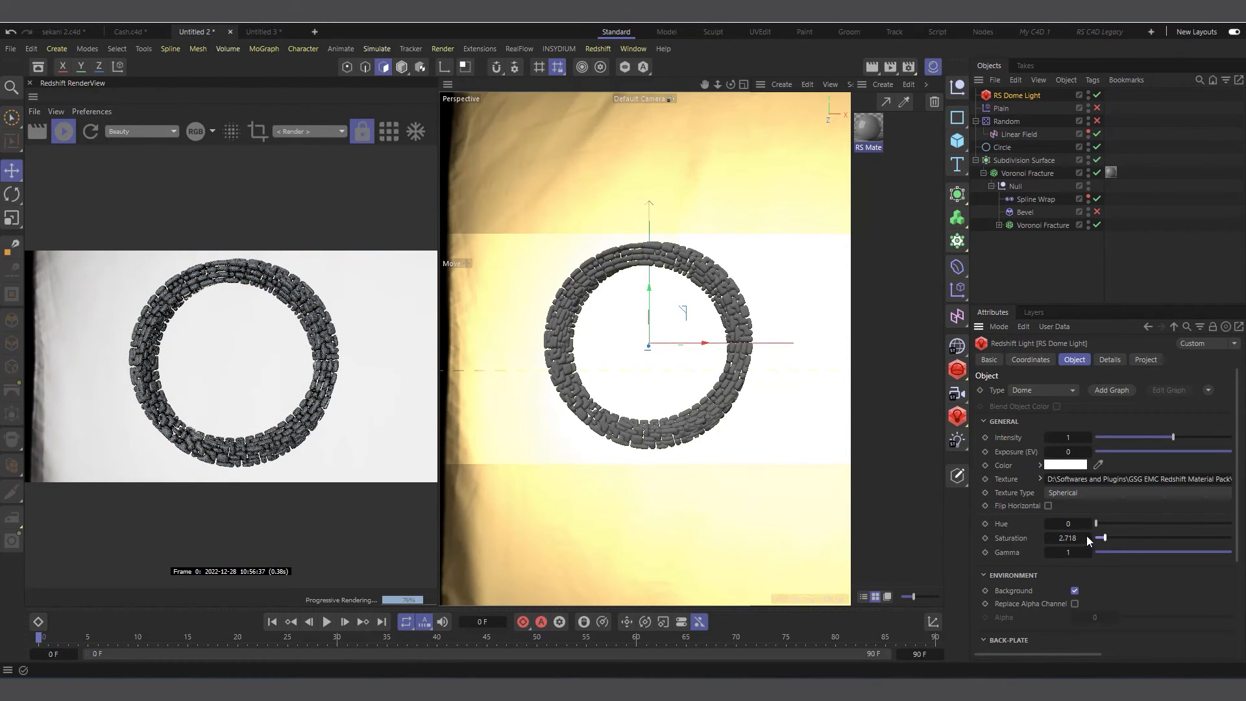
# Set the RS Dome Light's saturation to 0 and turn off its Background visibility.
pyautogui.moveTo(1087, 537); pyautogui.dragTo(1068, 538)
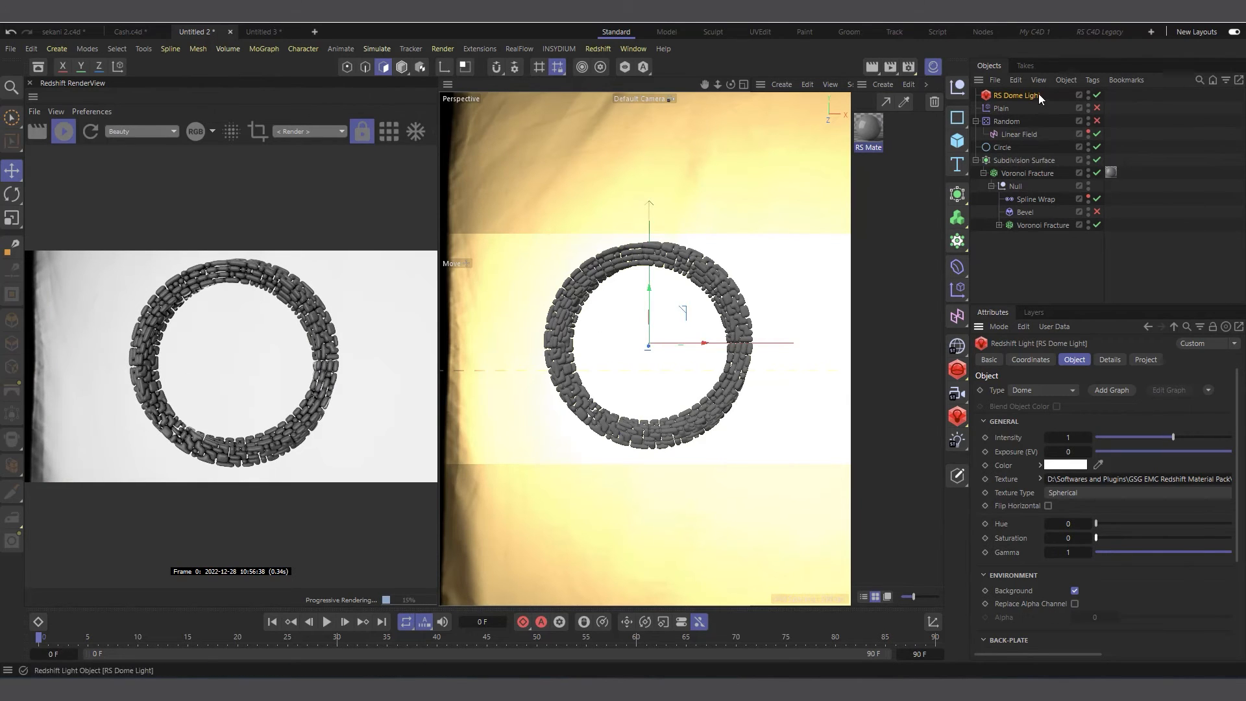
pyautogui.click(1075, 590)
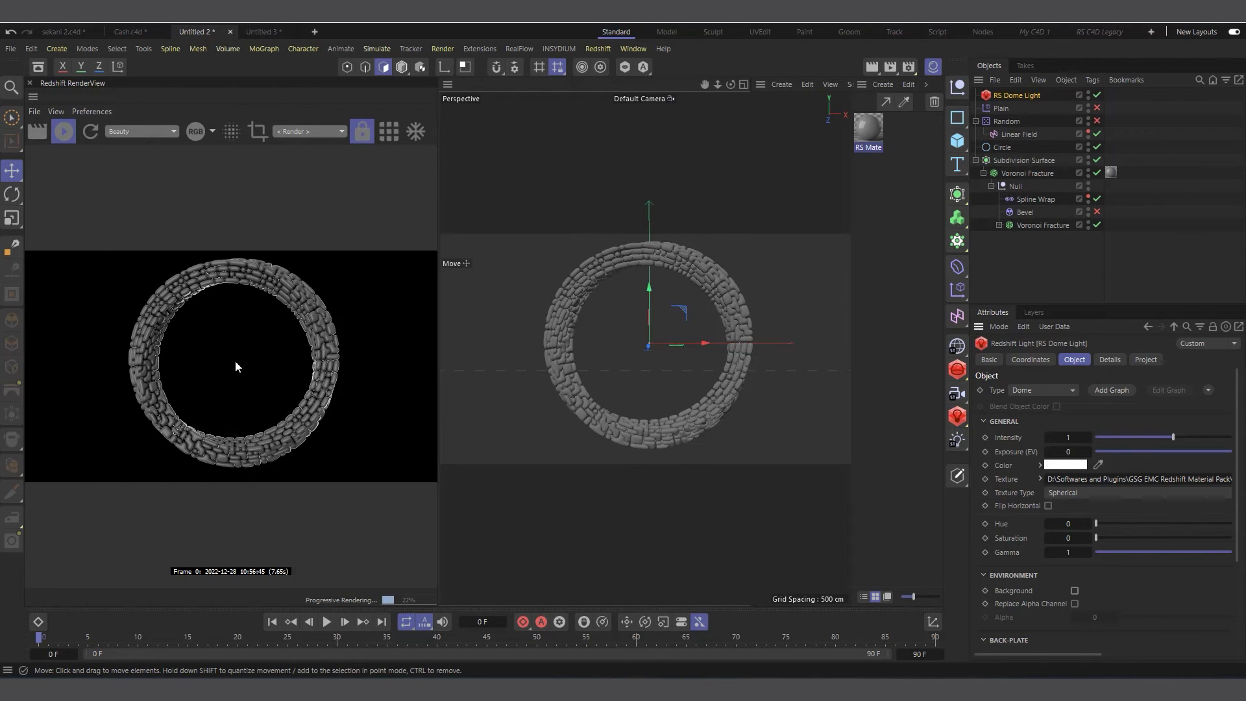
# Open the RS Material's shader graph, search its nodes for "user" and add a Color User Data node.
pyautogui.click(873, 128)
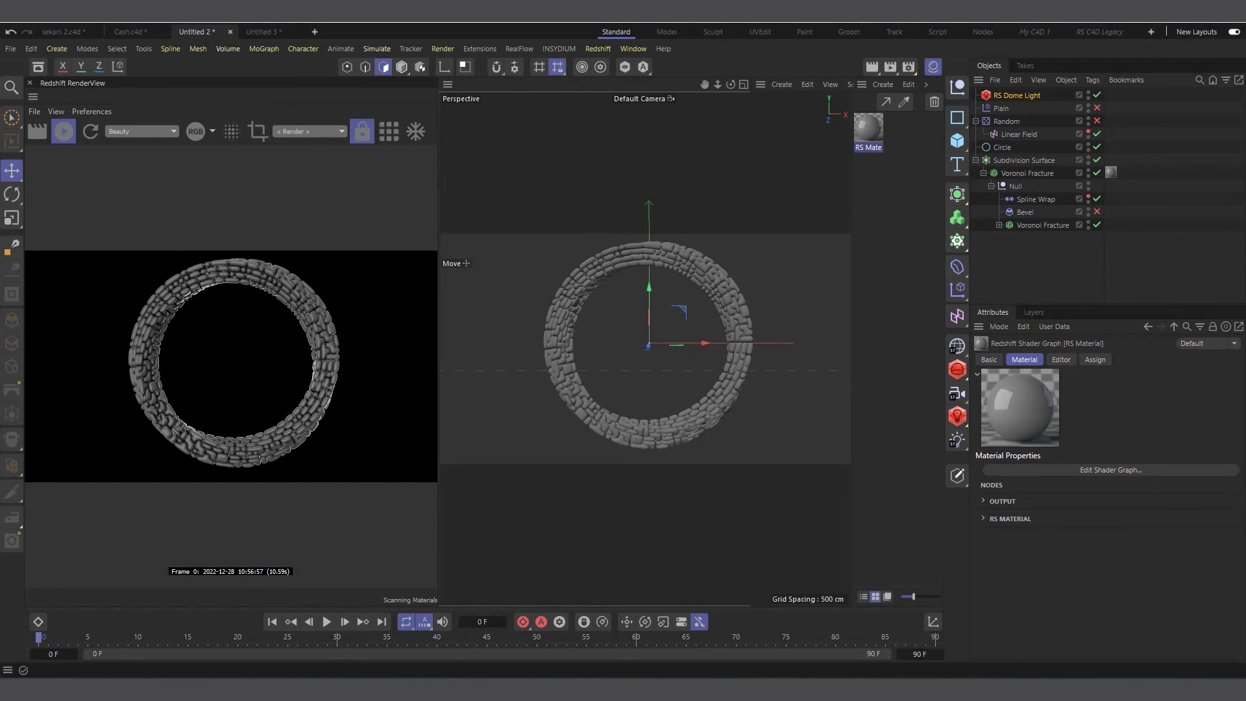
pyautogui.moveTo(1242, 199); pyautogui.dragTo(647, 154)
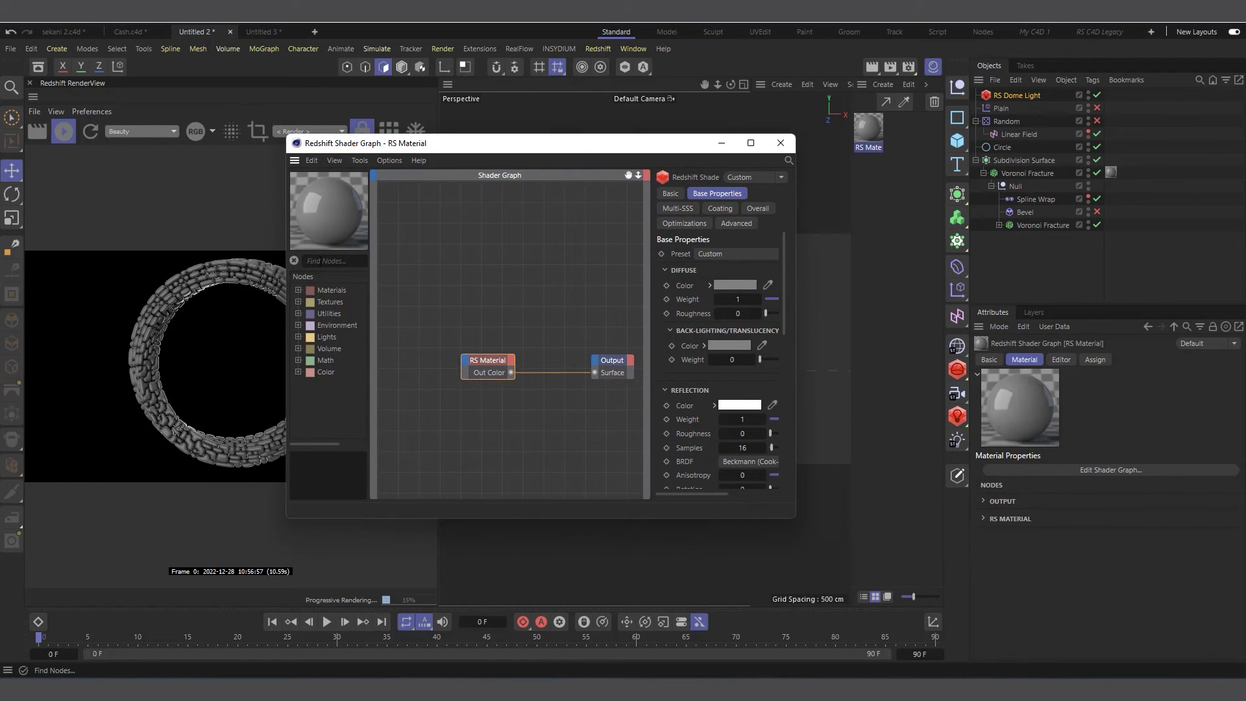
pyautogui.click(327, 258)
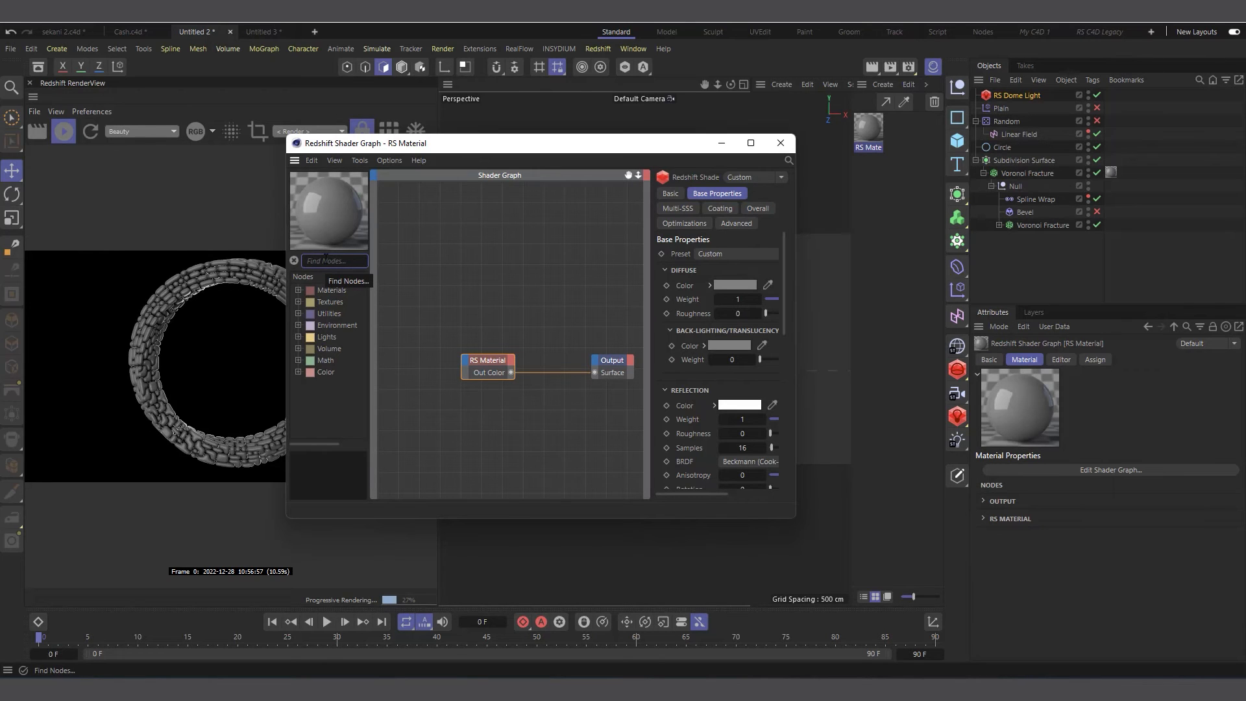
pyautogui.write('user')
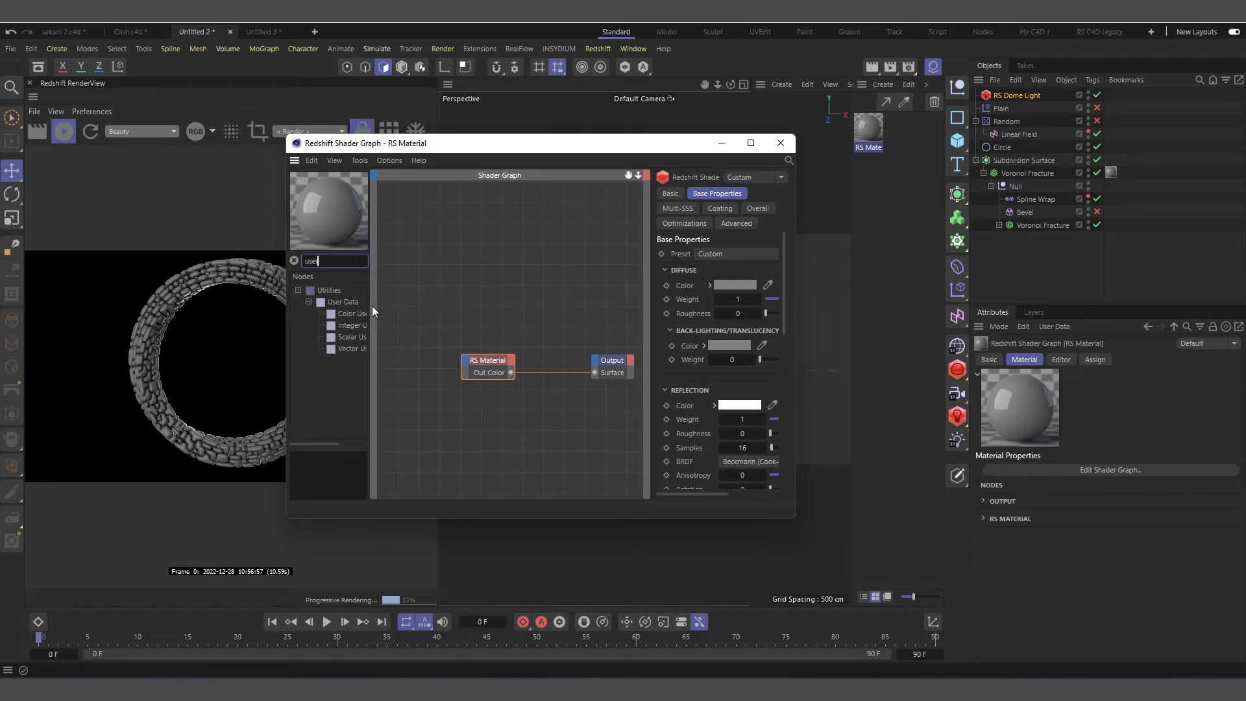
pyautogui.moveTo(372, 304); pyautogui.dragTo(435, 300)
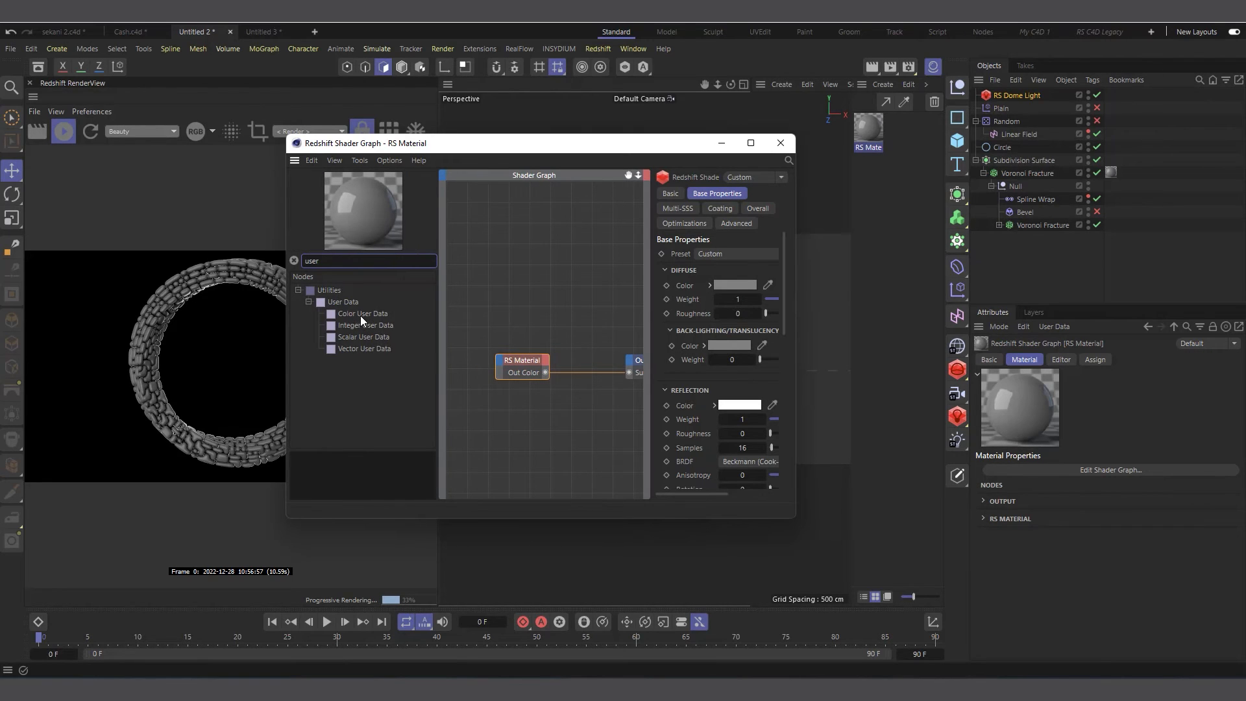
pyautogui.click(361, 315)
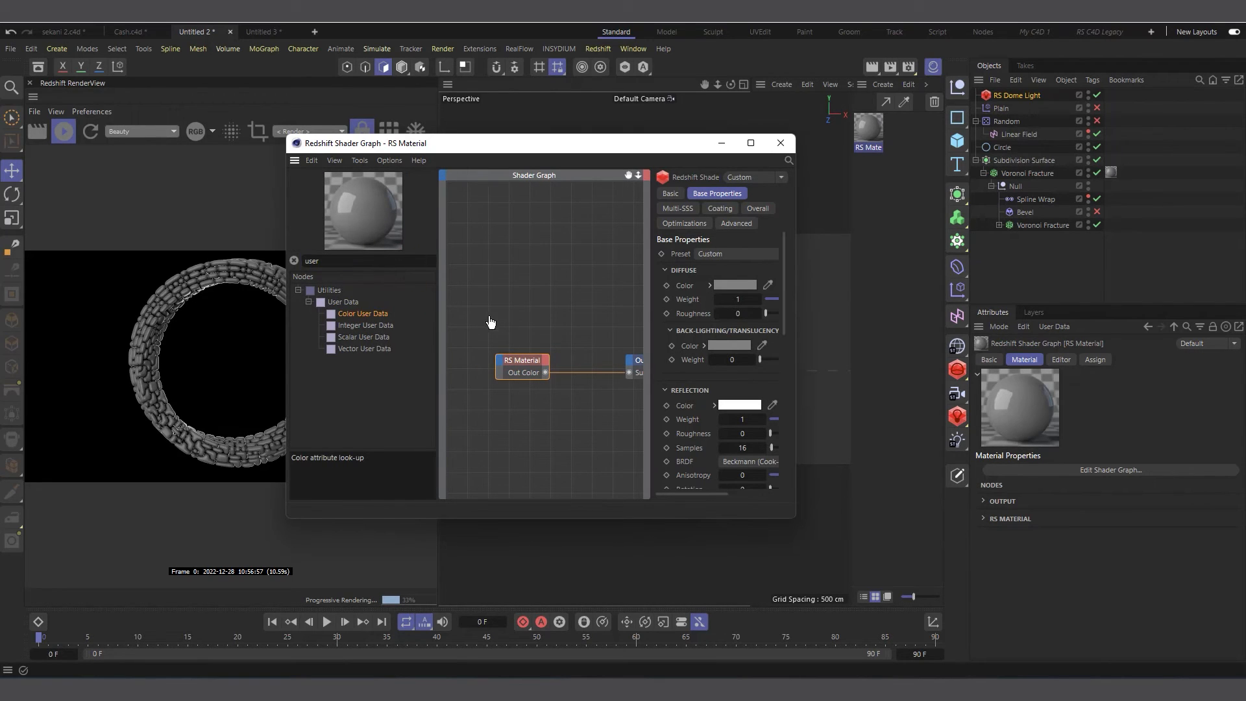
pyautogui.moveTo(491, 322); pyautogui.dragTo(488, 317)
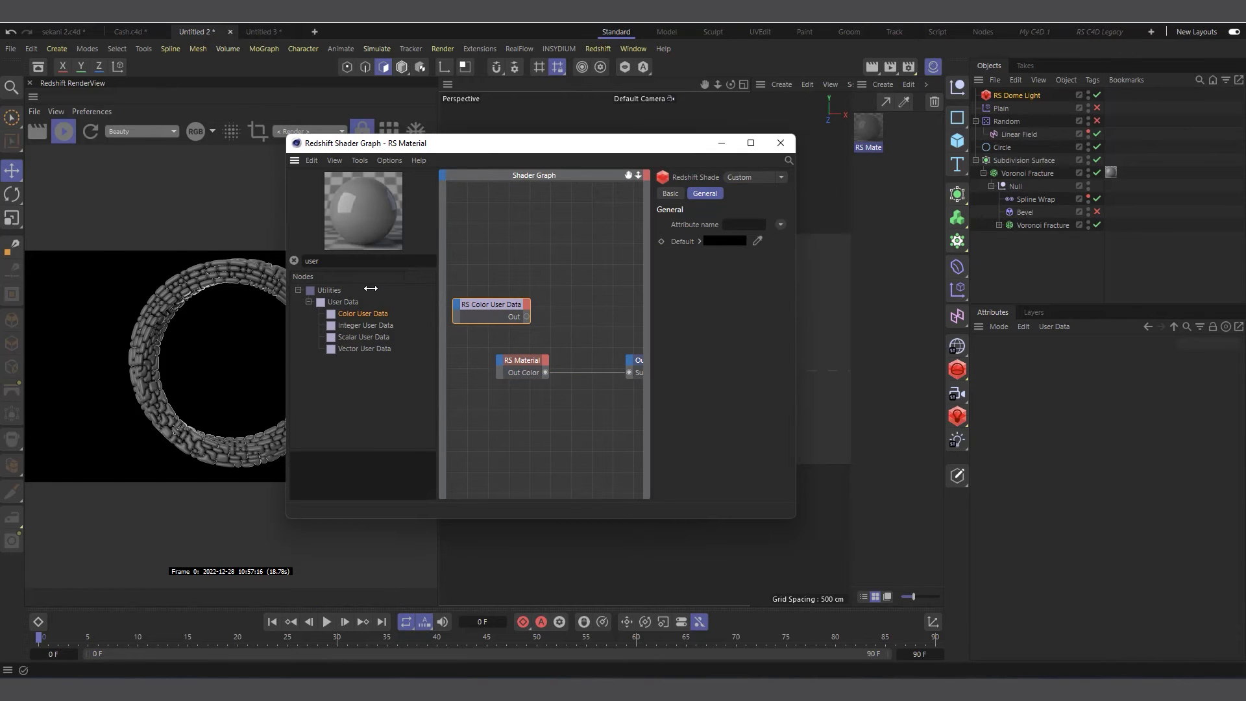
# Connect the RS Color User Data output to the RS Material's Diffuse Color input.
pyautogui.moveTo(437, 289); pyautogui.dragTo(372, 289)
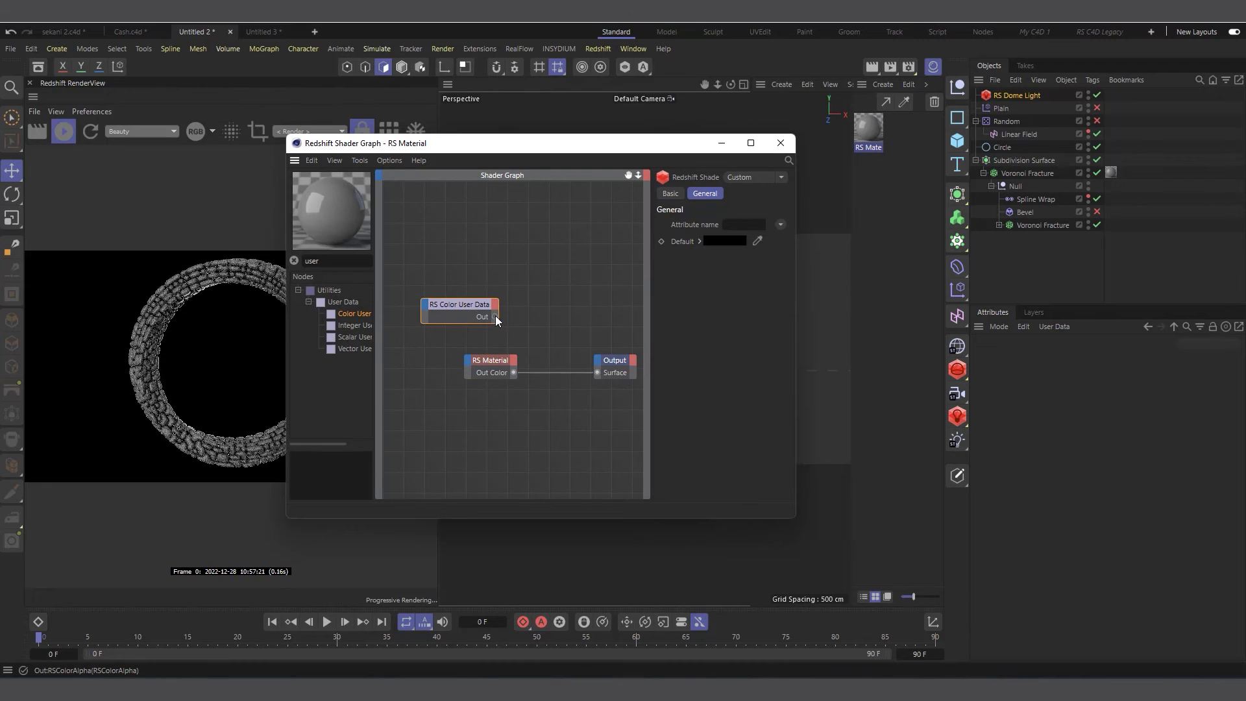
pyautogui.moveTo(495, 316); pyautogui.dragTo(501, 327)
pyautogui.moveTo(470, 367); pyautogui.dragTo(469, 361)
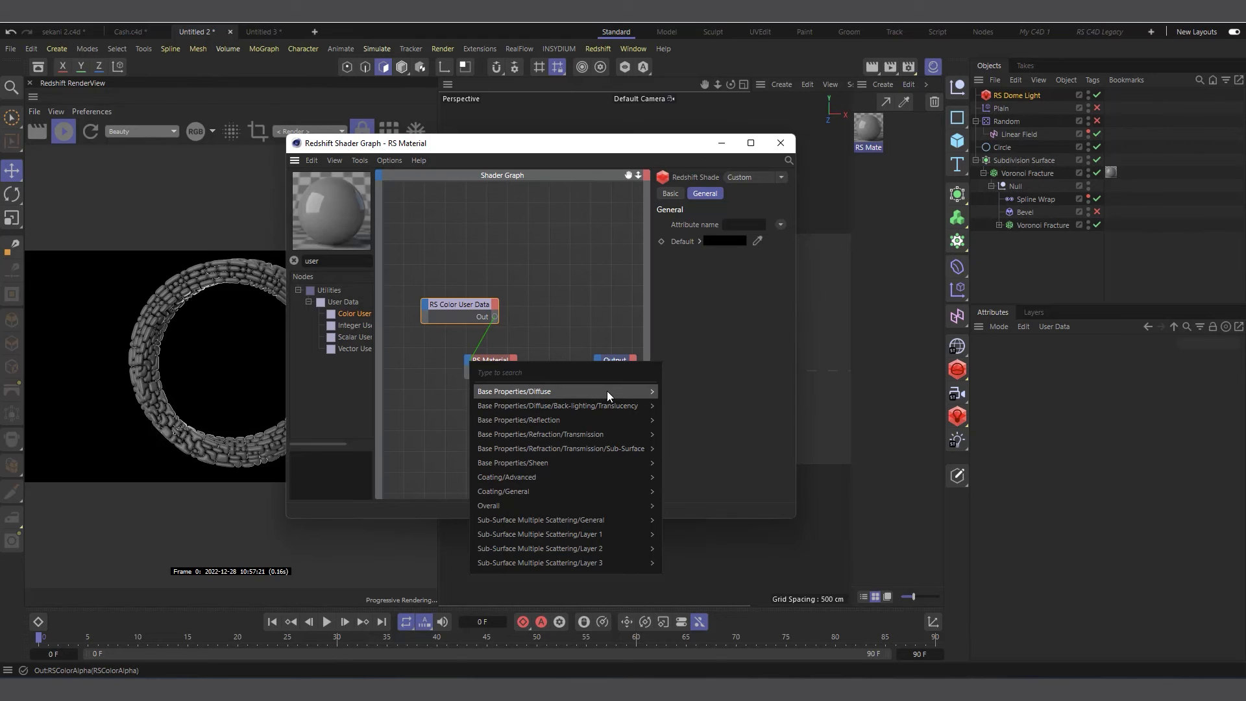
pyautogui.moveTo(606, 391)
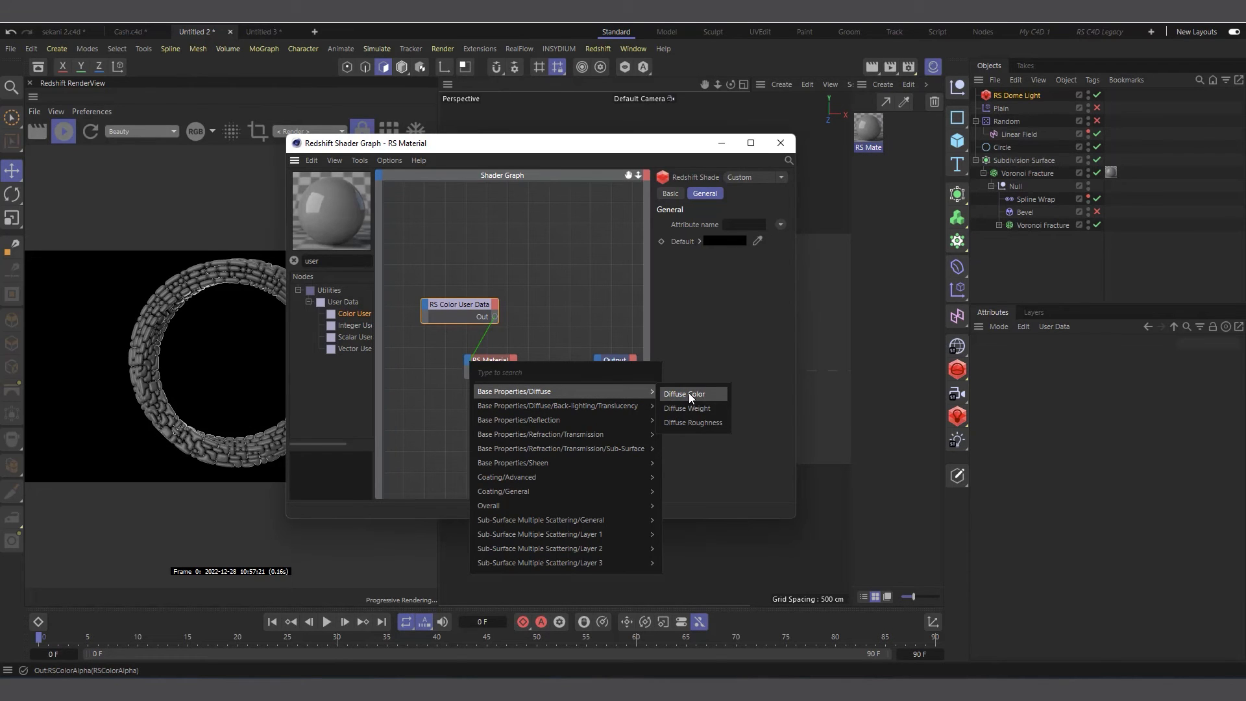
pyautogui.click(689, 395)
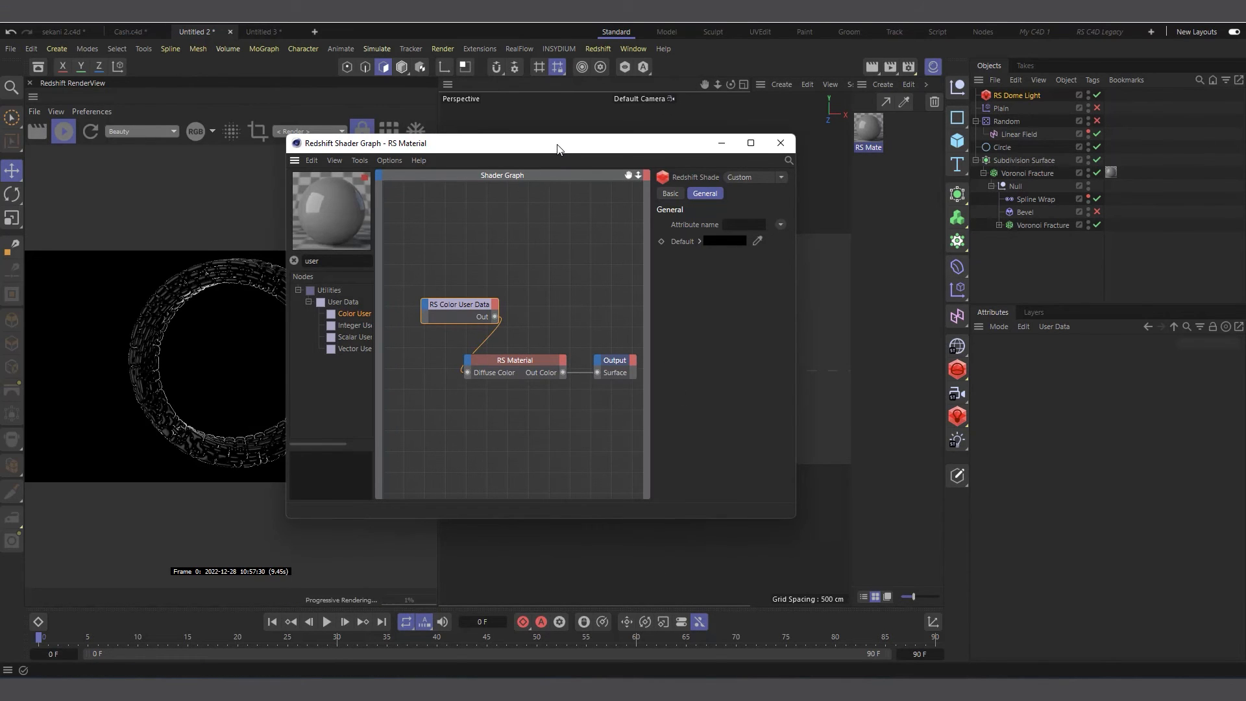
# Set the RS Color User Data node's attribute name to the object attribute Geometry ID Color.
pyautogui.moveTo(561, 153); pyautogui.dragTo(757, 162)
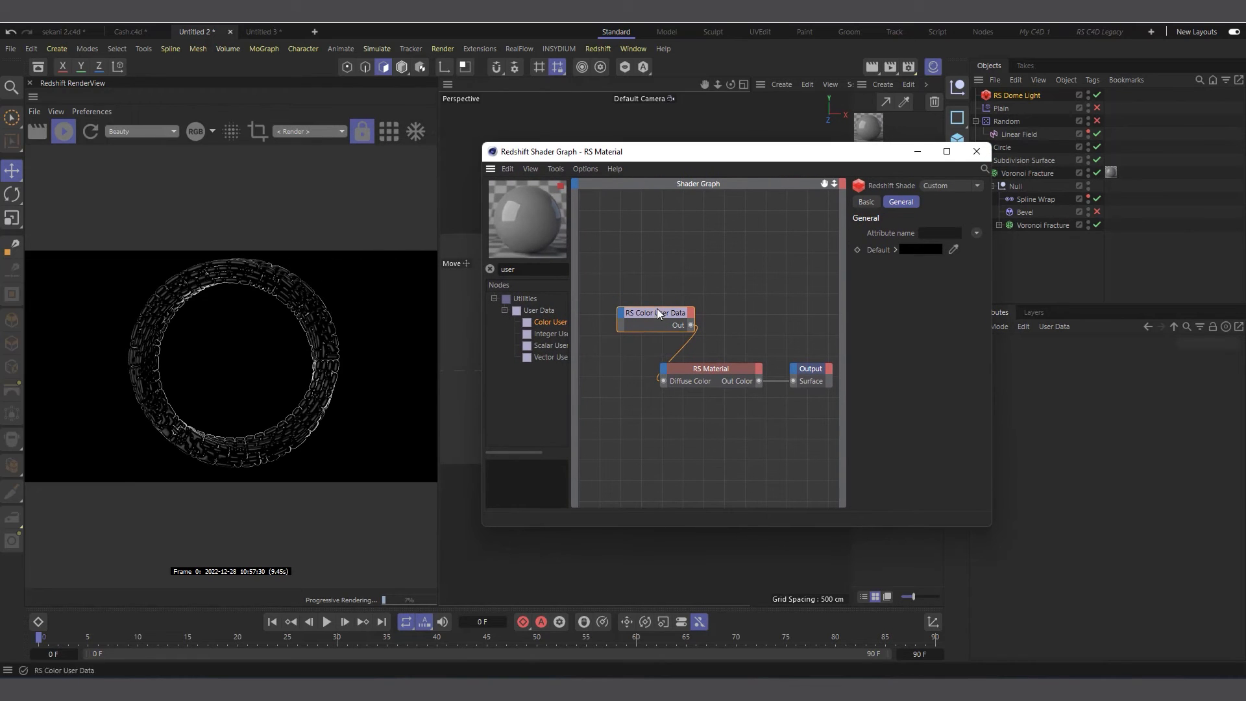
pyautogui.moveTo(655, 310); pyautogui.dragTo(632, 313)
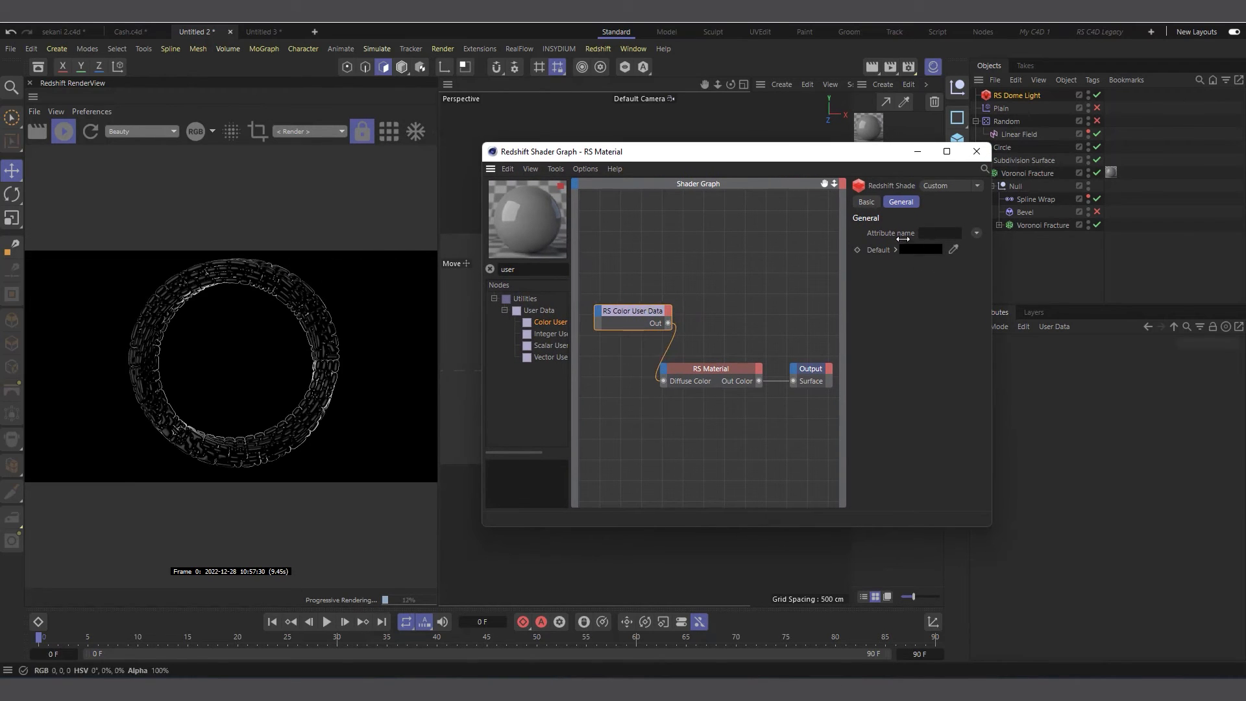
pyautogui.click(977, 234)
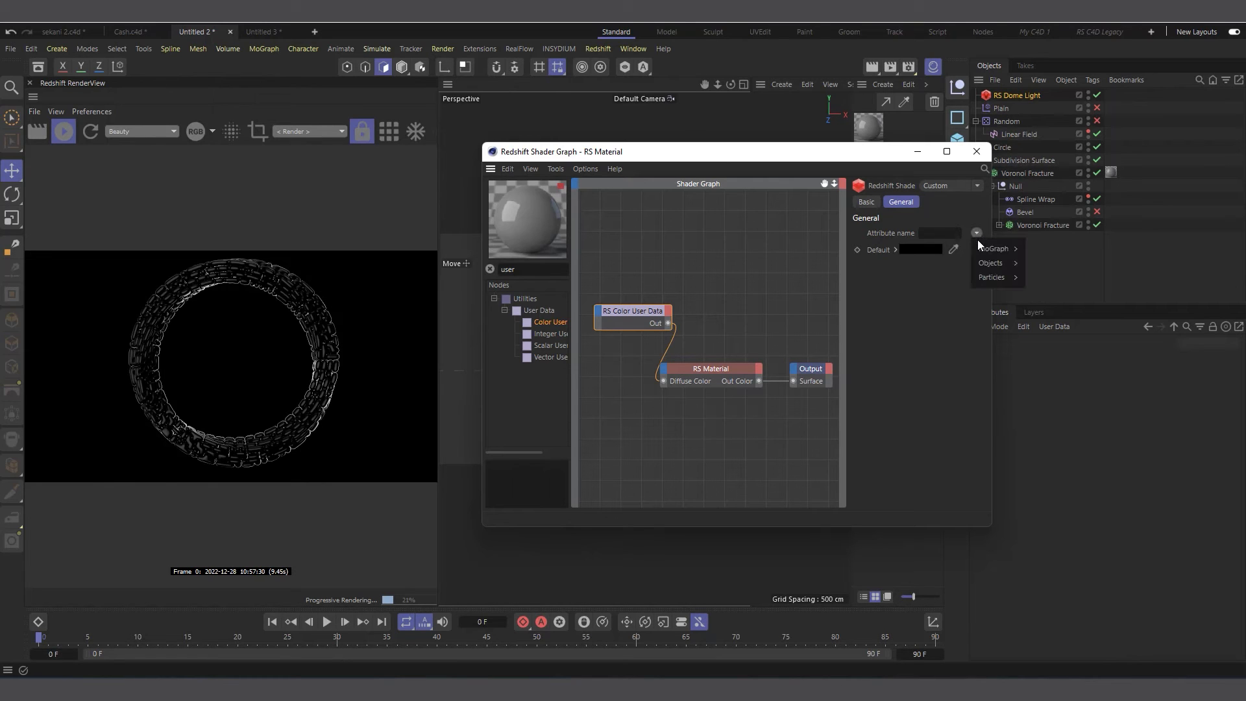
pyautogui.moveTo(981, 264)
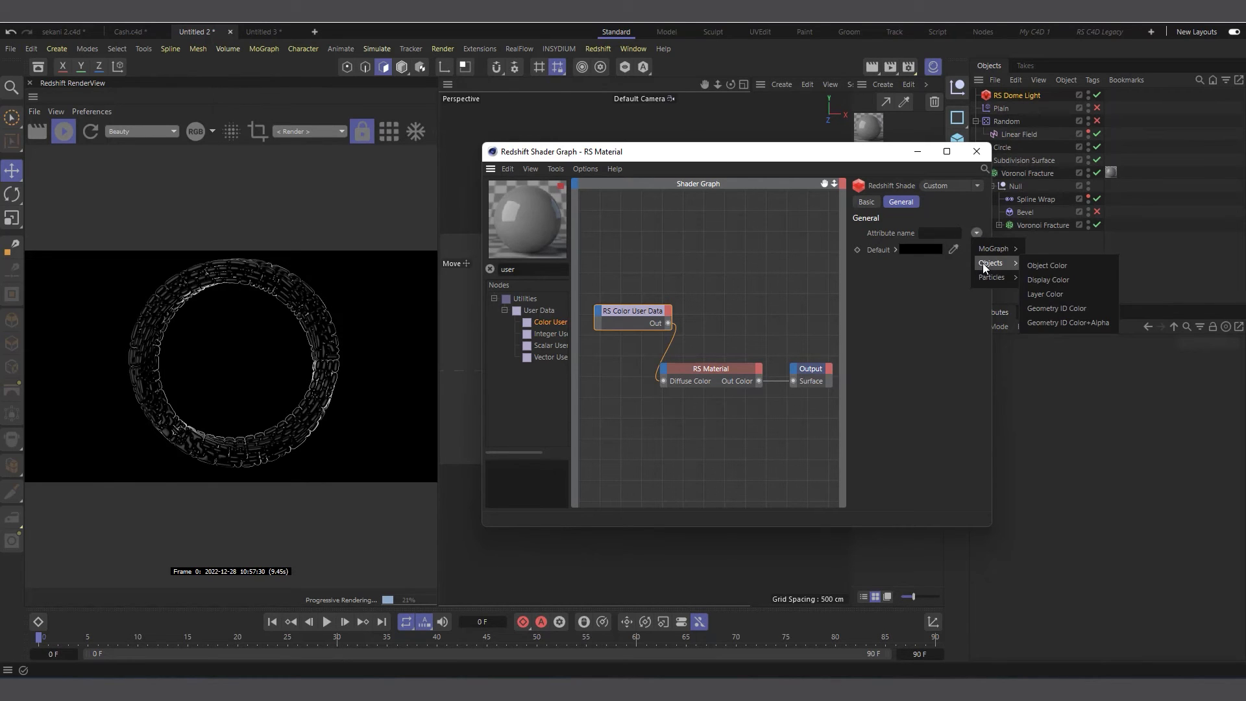
pyautogui.click(1065, 307)
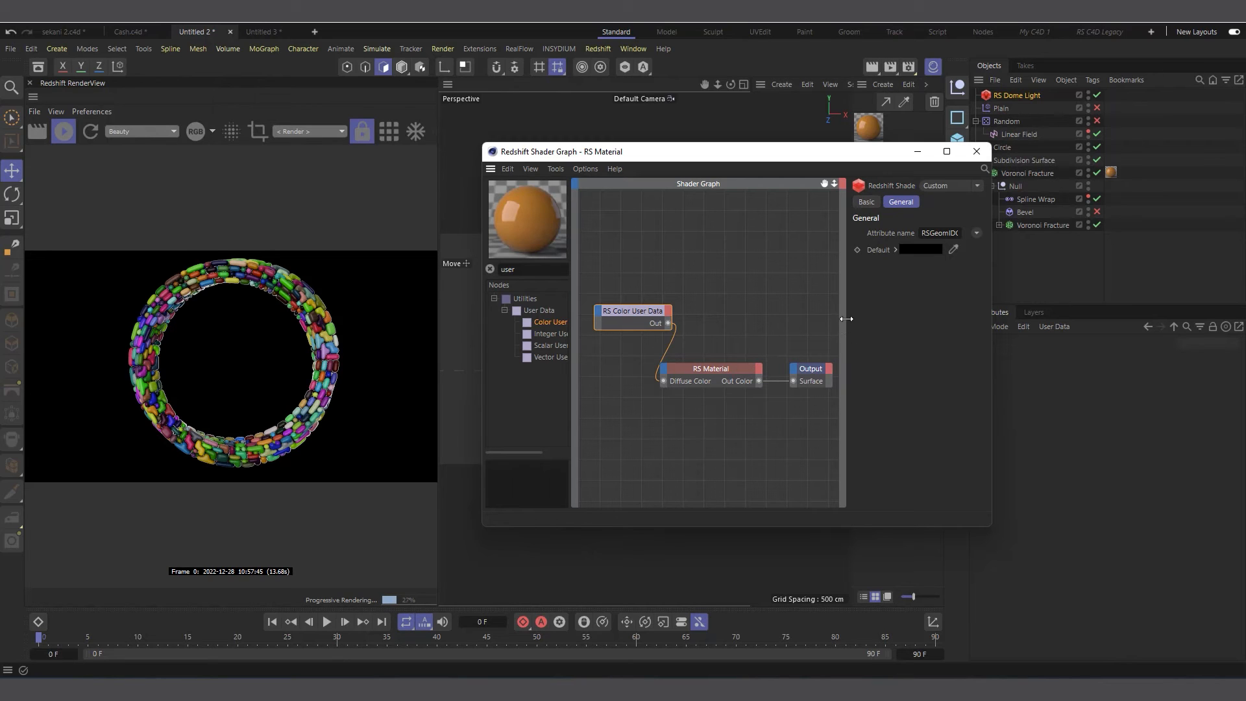
# Make room in the shader graph, search the nodes for "ramp" and add a Ramp node above the existing connection.
pyautogui.moveTo(846, 319); pyautogui.dragTo(942, 319)
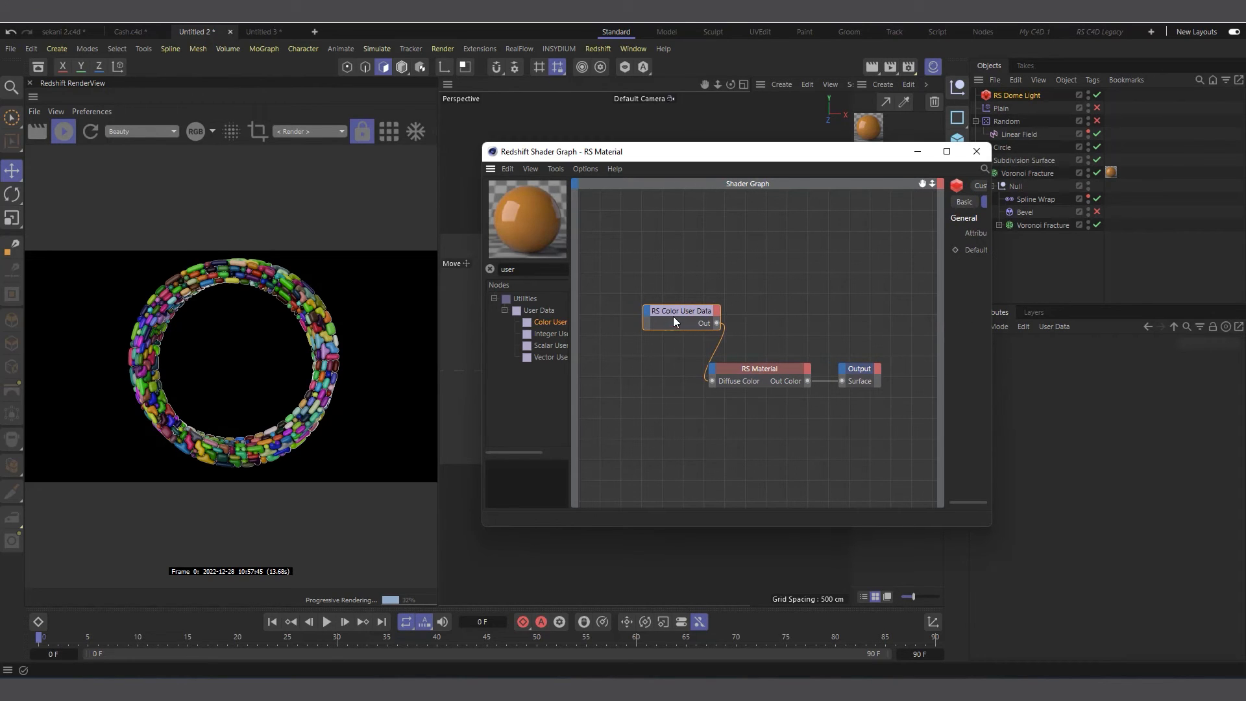
pyautogui.moveTo(675, 310); pyautogui.dragTo(617, 359)
pyautogui.click(513, 269)
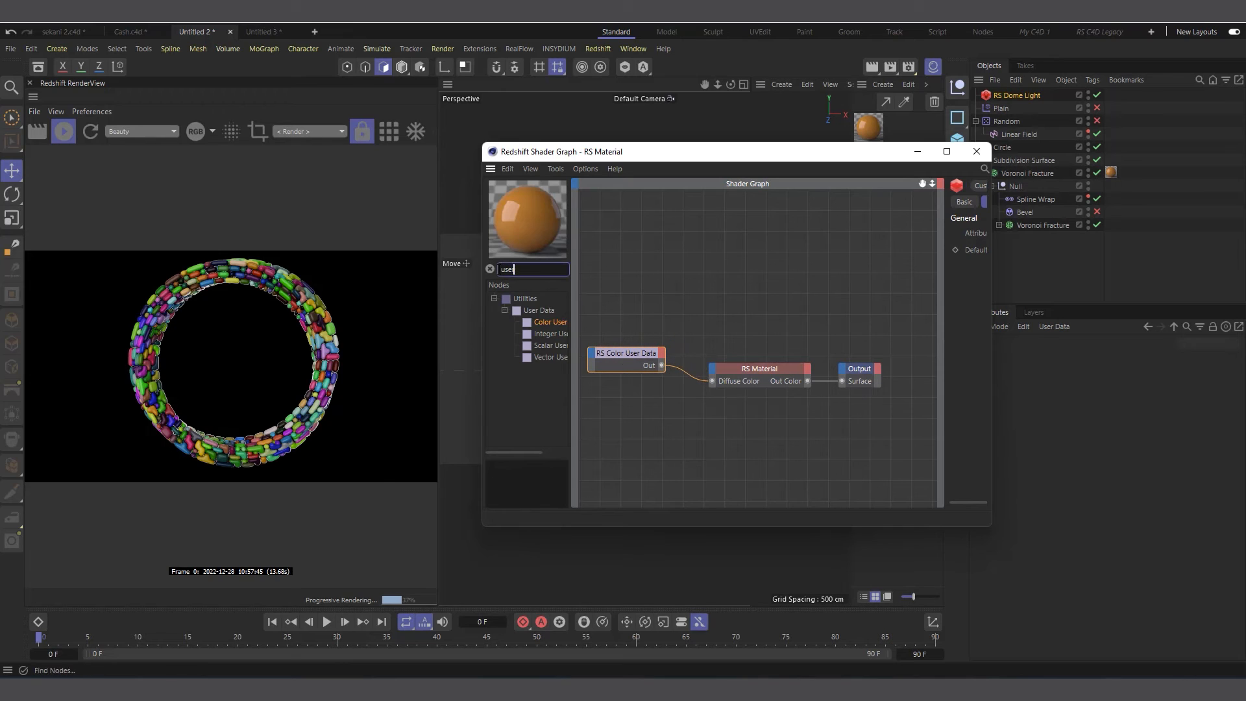
pyautogui.moveTo(513, 269); pyautogui.dragTo(484, 268)
pyautogui.write('ramp')
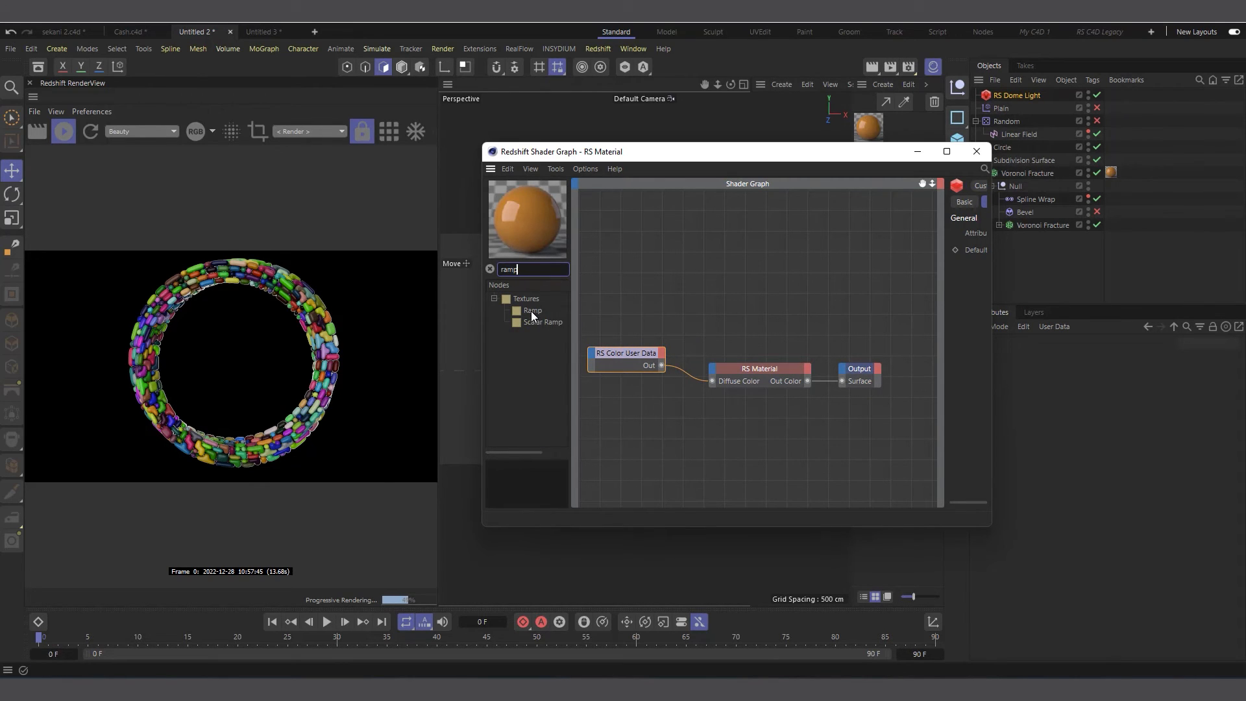
pyautogui.moveTo(531, 311); pyautogui.dragTo(687, 314)
# Route the RS Color User Data output through the RS Ramp's Input and its Out Color into the material's Diffuse Color.
pyautogui.moveTo(637, 354); pyautogui.dragTo(621, 361)
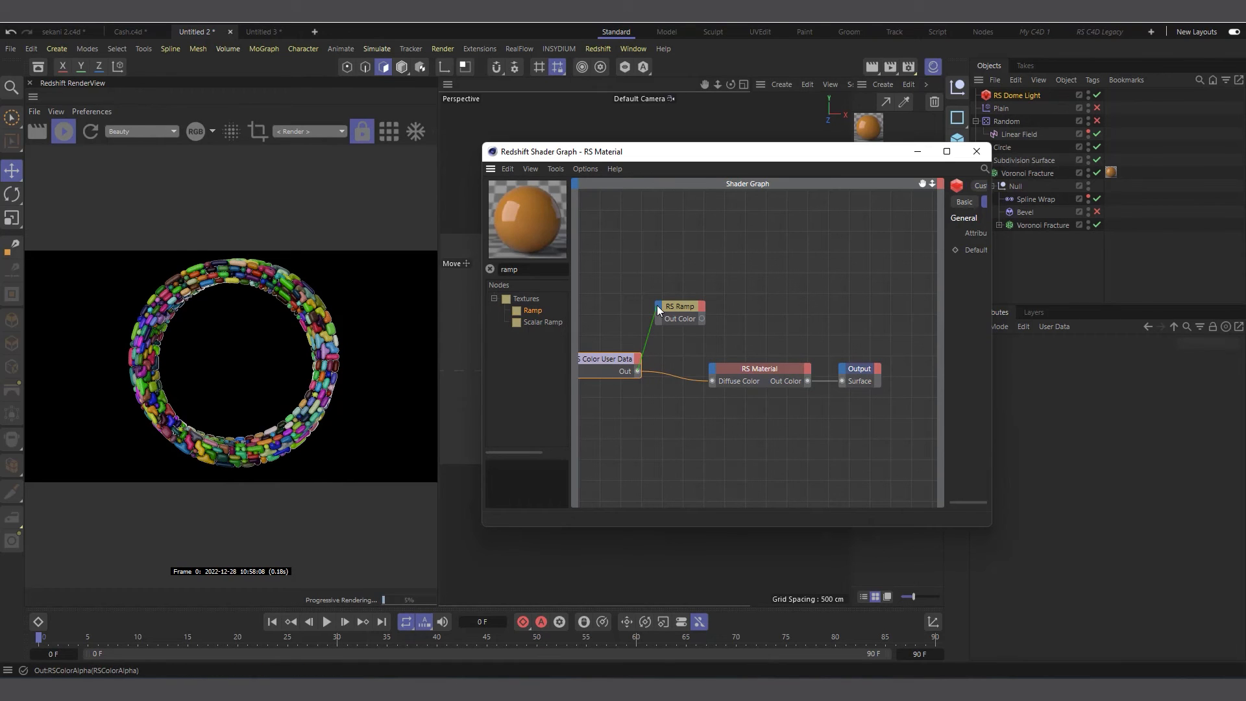
pyautogui.moveTo(658, 310); pyautogui.dragTo(659, 312)
pyautogui.click(738, 318)
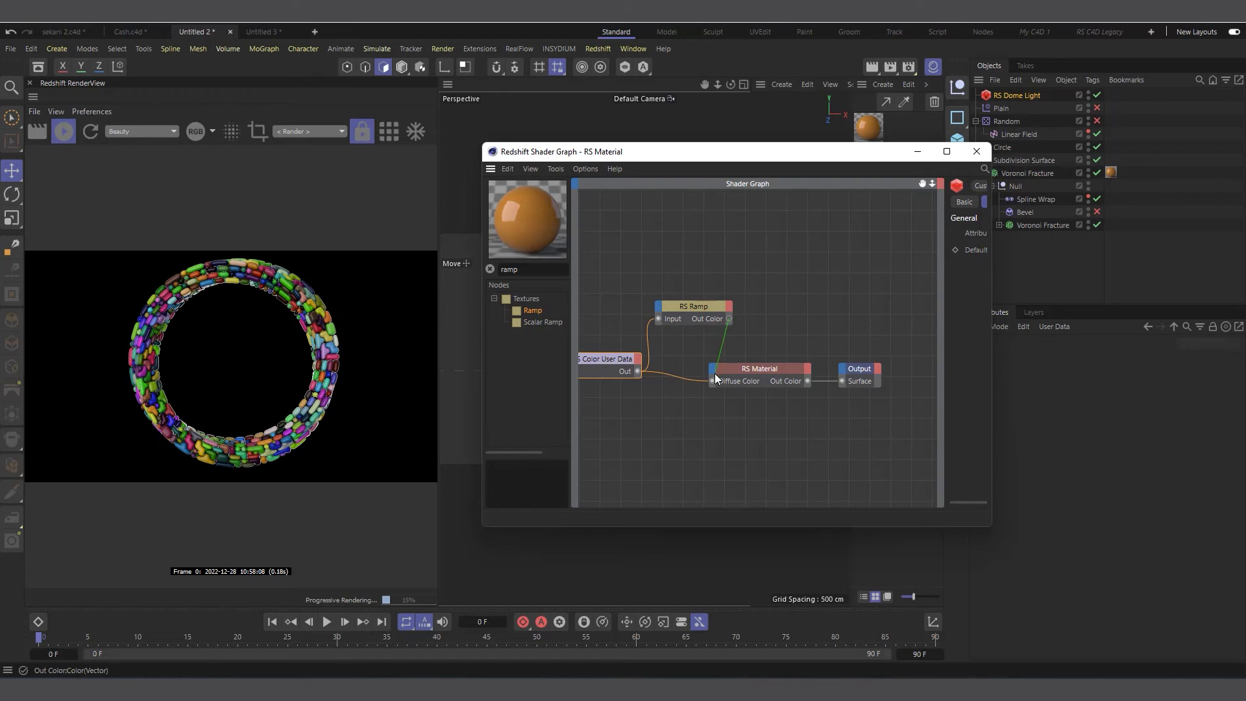
pyautogui.moveTo(711, 383); pyautogui.dragTo(711, 383)
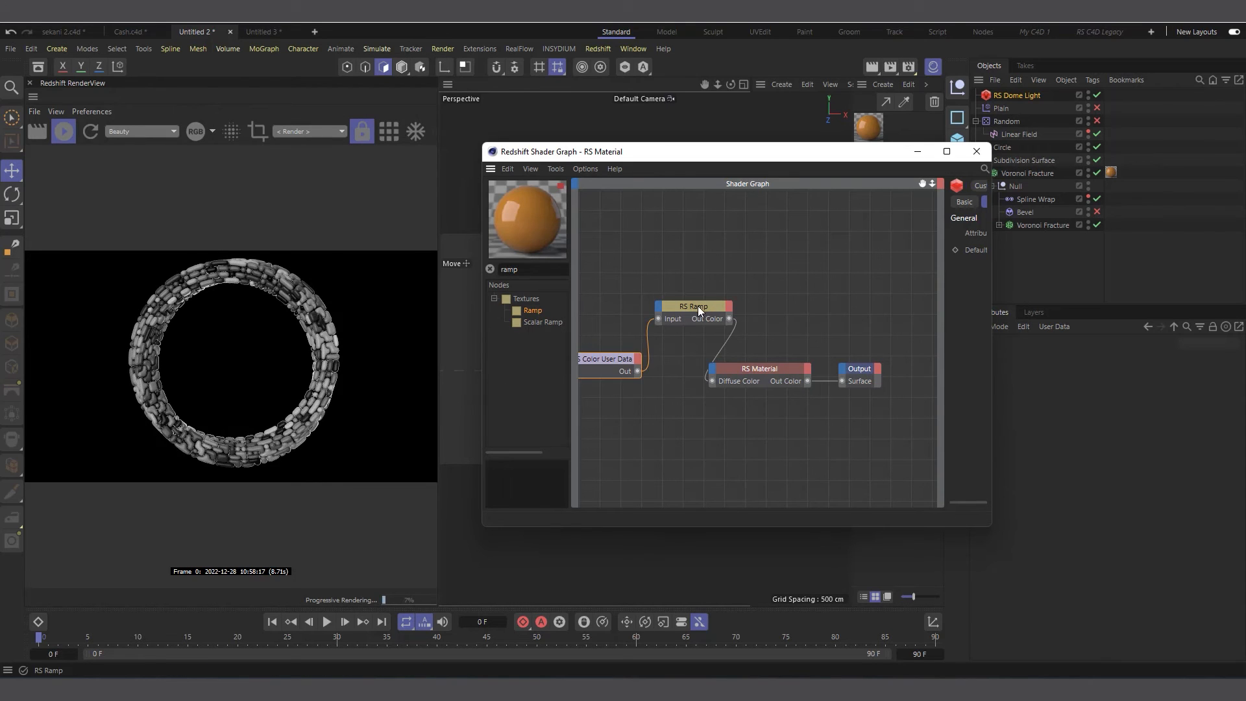
# Expand the RS Ramp's gradient settings and colour its first knot bright blue with hue 207°, saturation 100% and value 100%.
pyautogui.moveTo(699, 305); pyautogui.dragTo(687, 302)
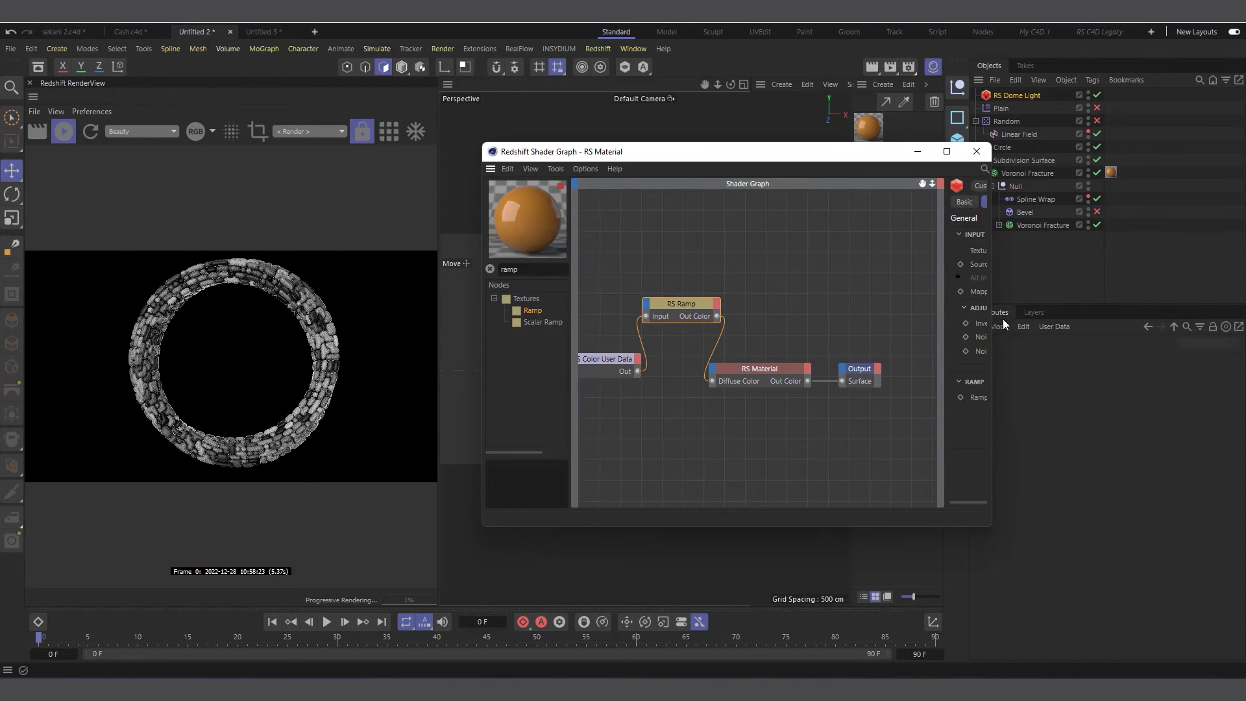
pyautogui.moveTo(993, 317); pyautogui.dragTo(843, 321)
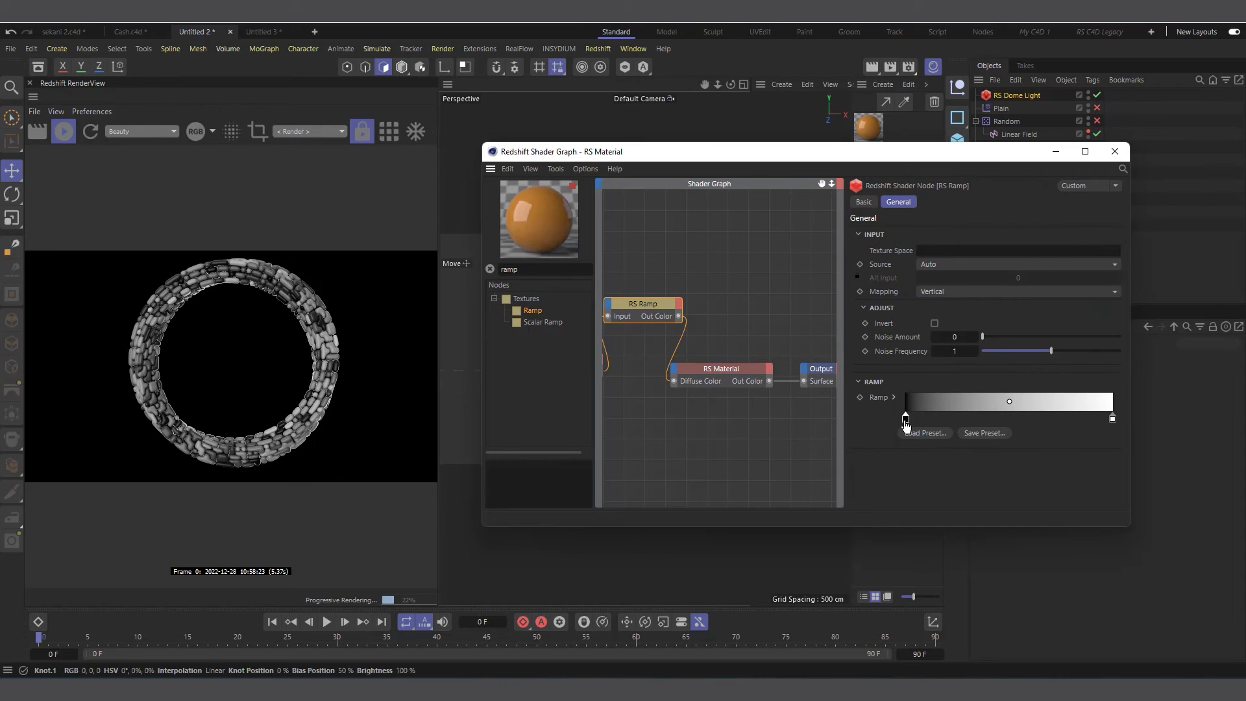
pyautogui.click(894, 397)
pyautogui.scroll(-2, 884, 407)
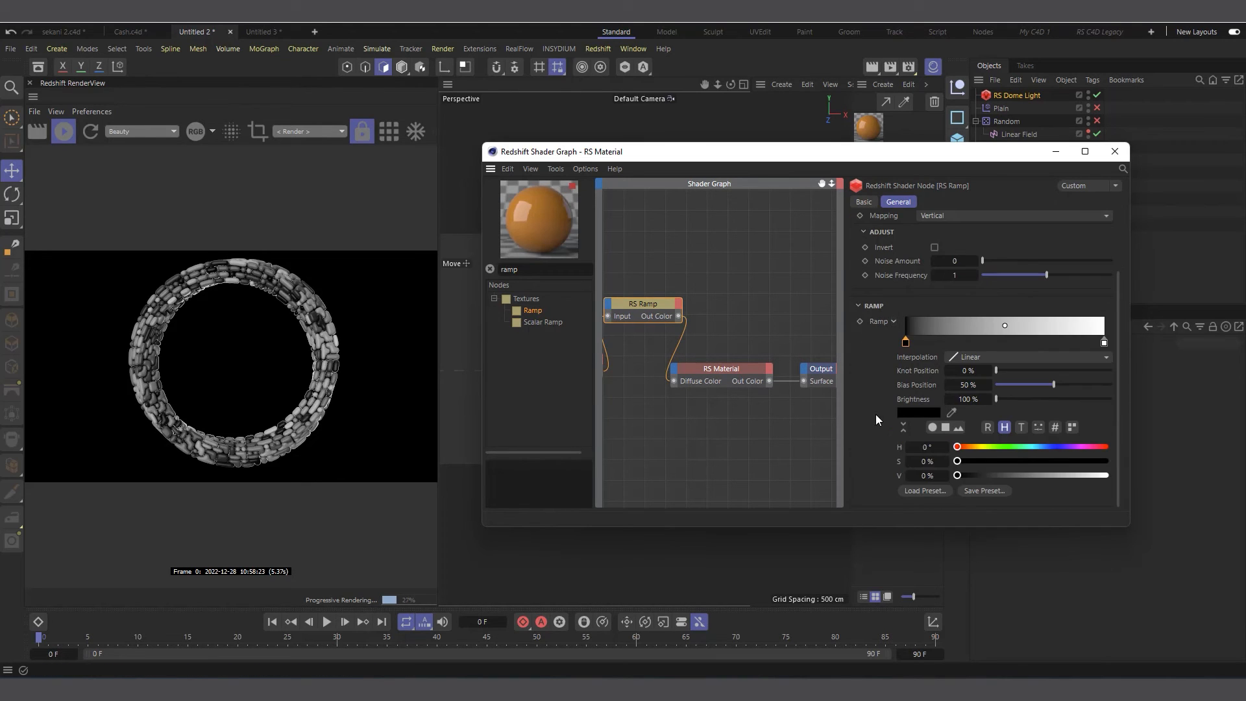
pyautogui.click(1043, 446)
pyautogui.click(1086, 461)
pyautogui.click(1108, 462)
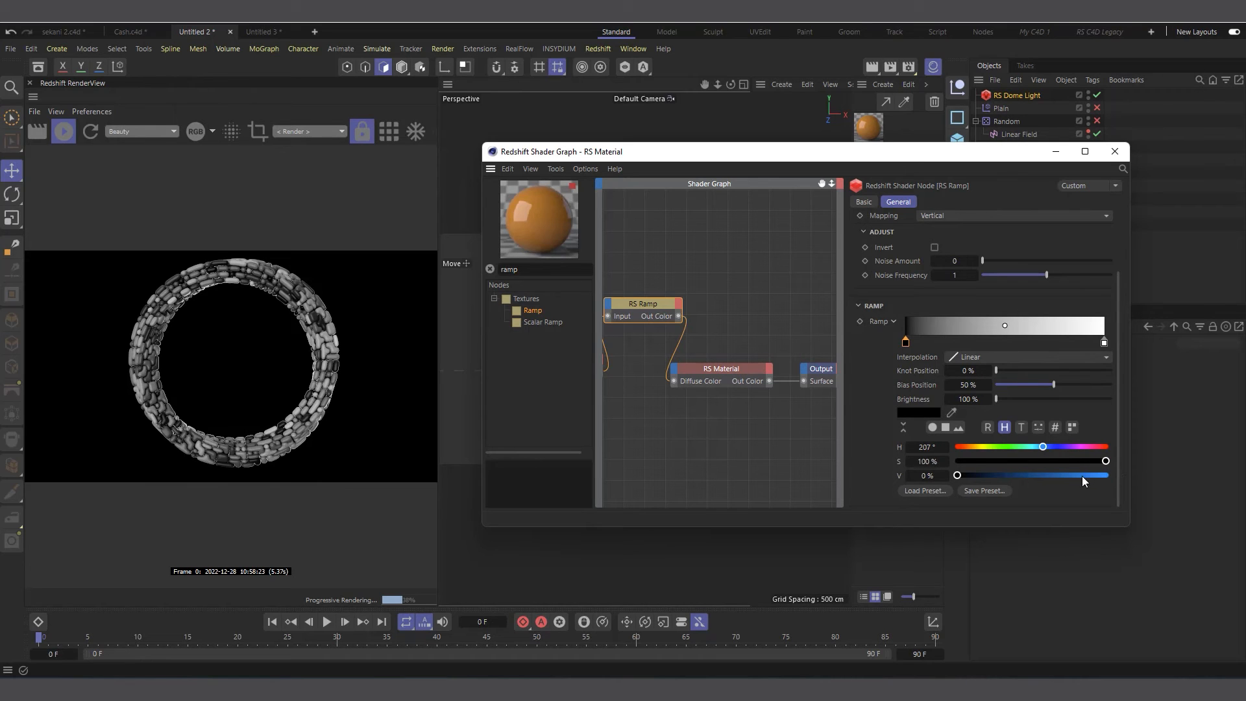
pyautogui.click(1100, 476)
pyautogui.click(1108, 475)
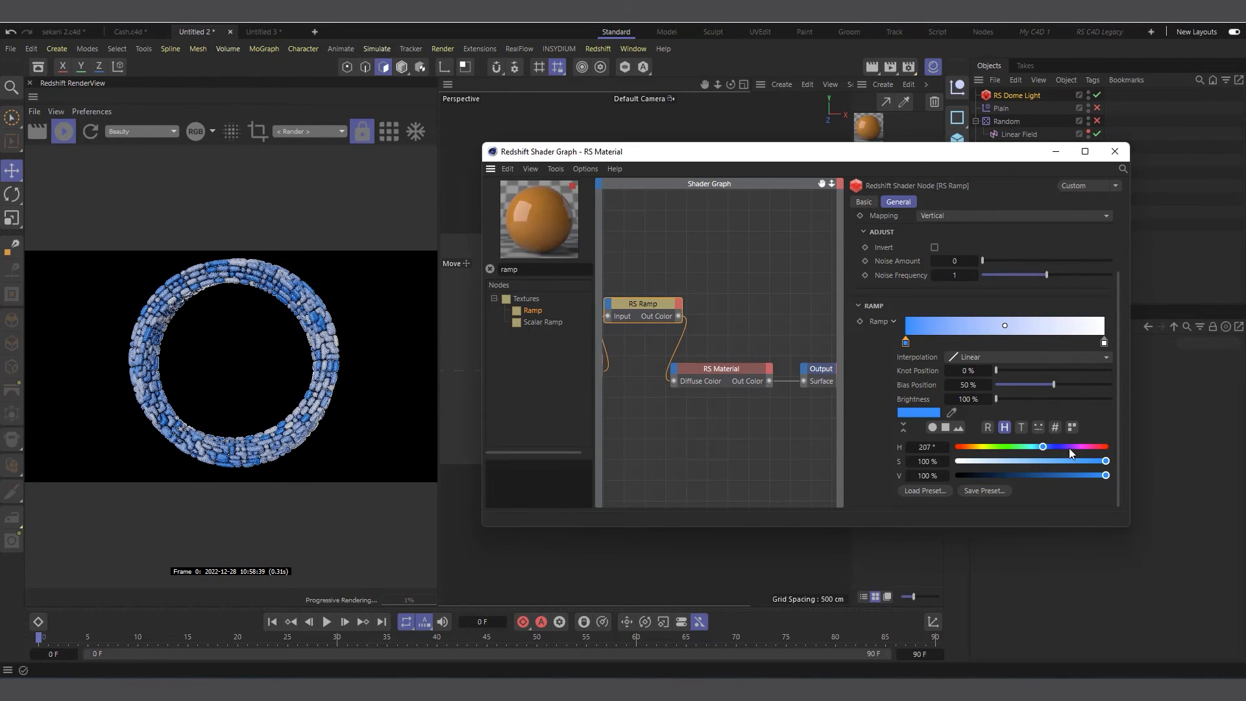
# Shift the first ramp knot to a darker violet-blue with hue 257° and value 83%.
pyautogui.click(1066, 447)
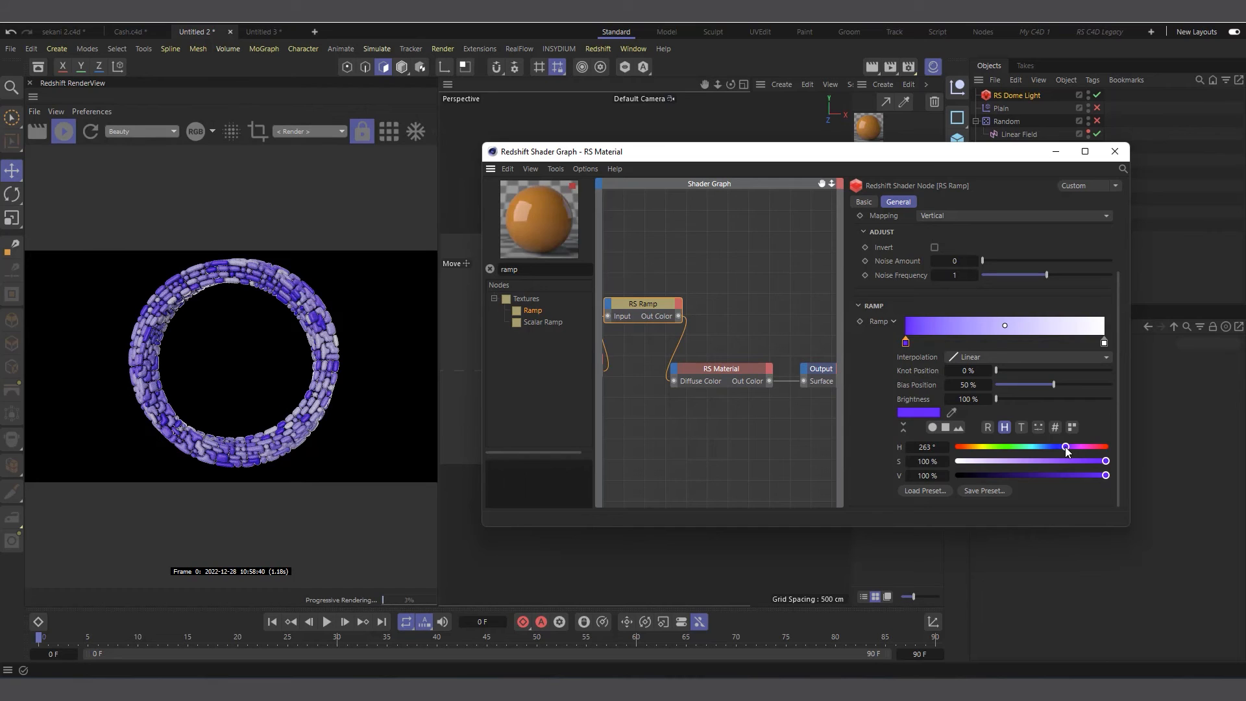
pyautogui.click(1064, 448)
pyautogui.click(1097, 477)
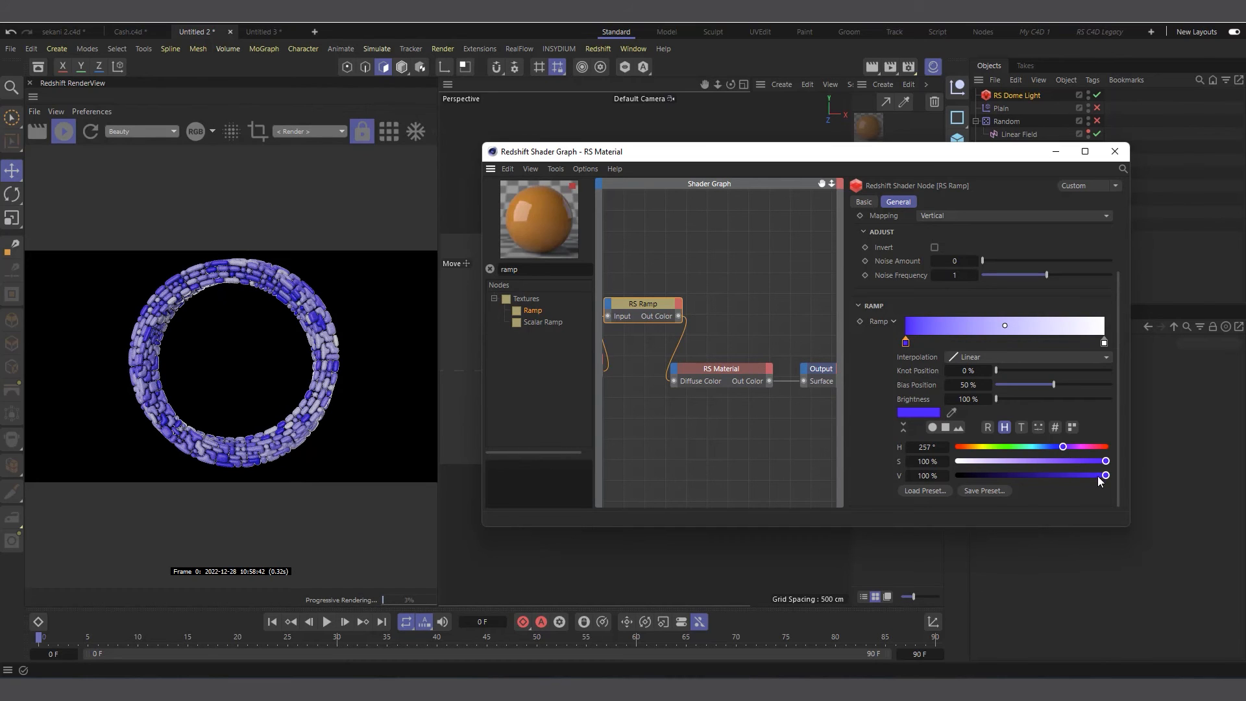
pyautogui.click(1080, 475)
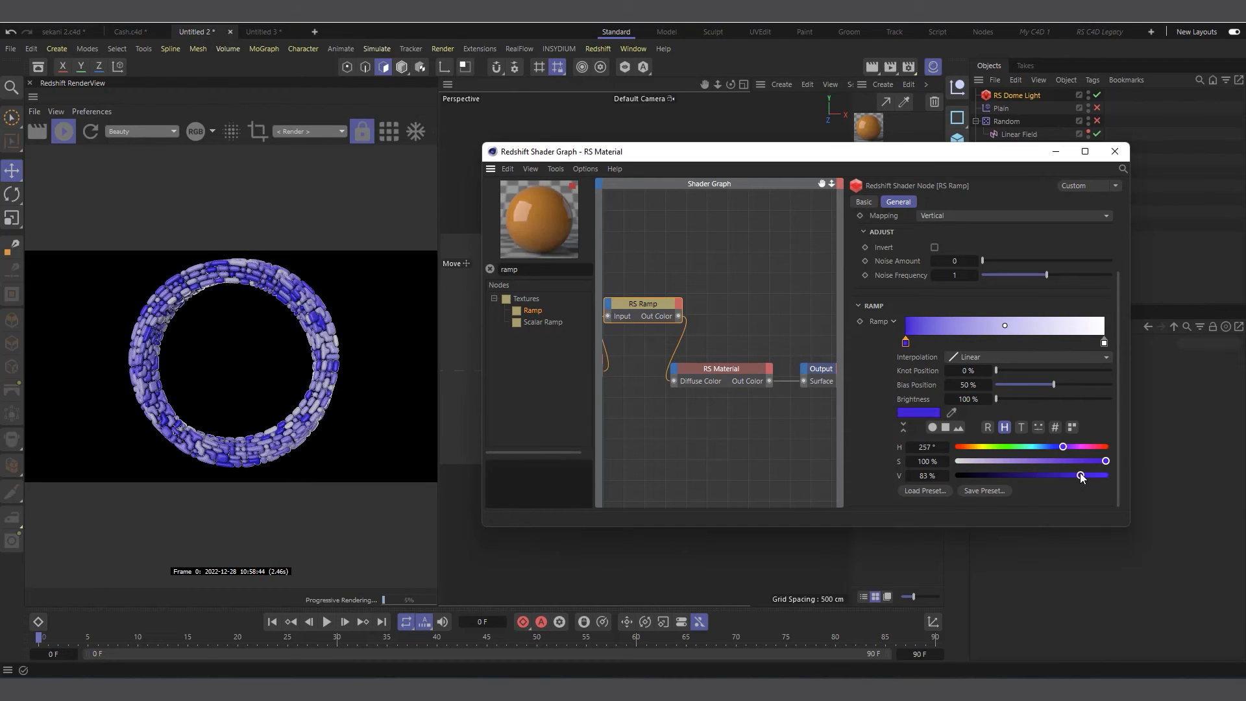
# Tint the ramp's end knot pale blue with hue about 208° and saturation 14%.
pyautogui.click(1104, 342)
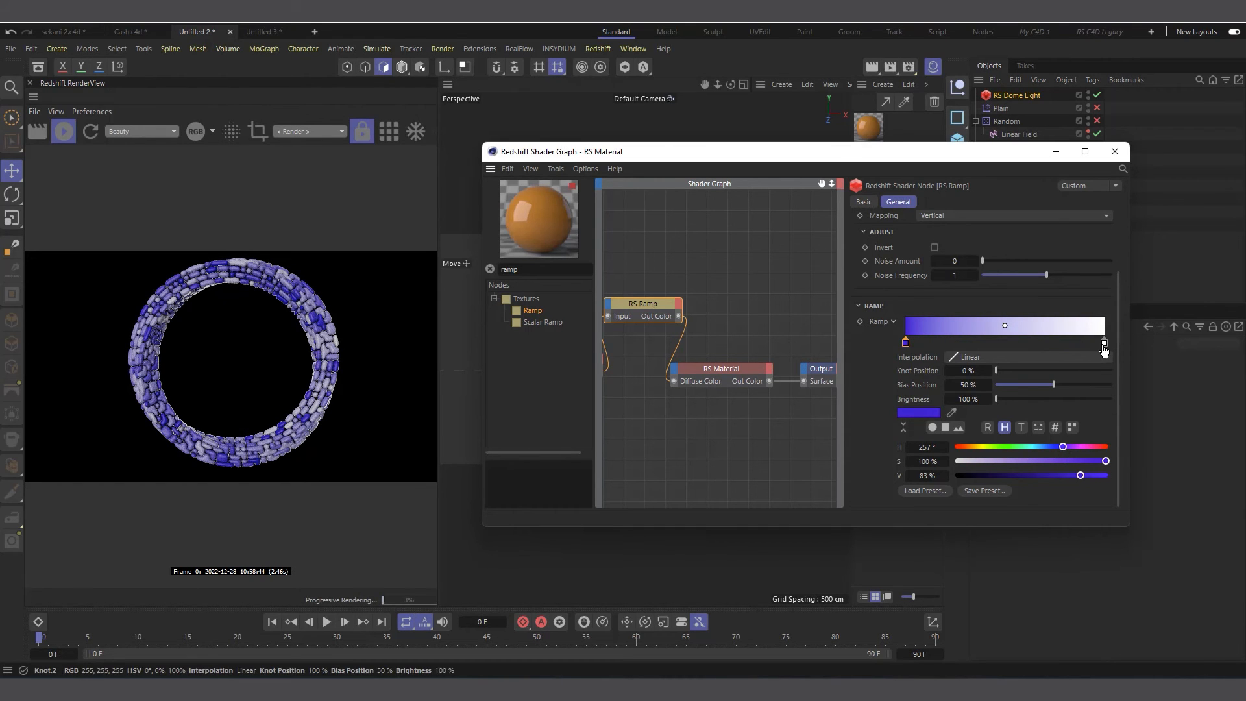
pyautogui.click(1043, 447)
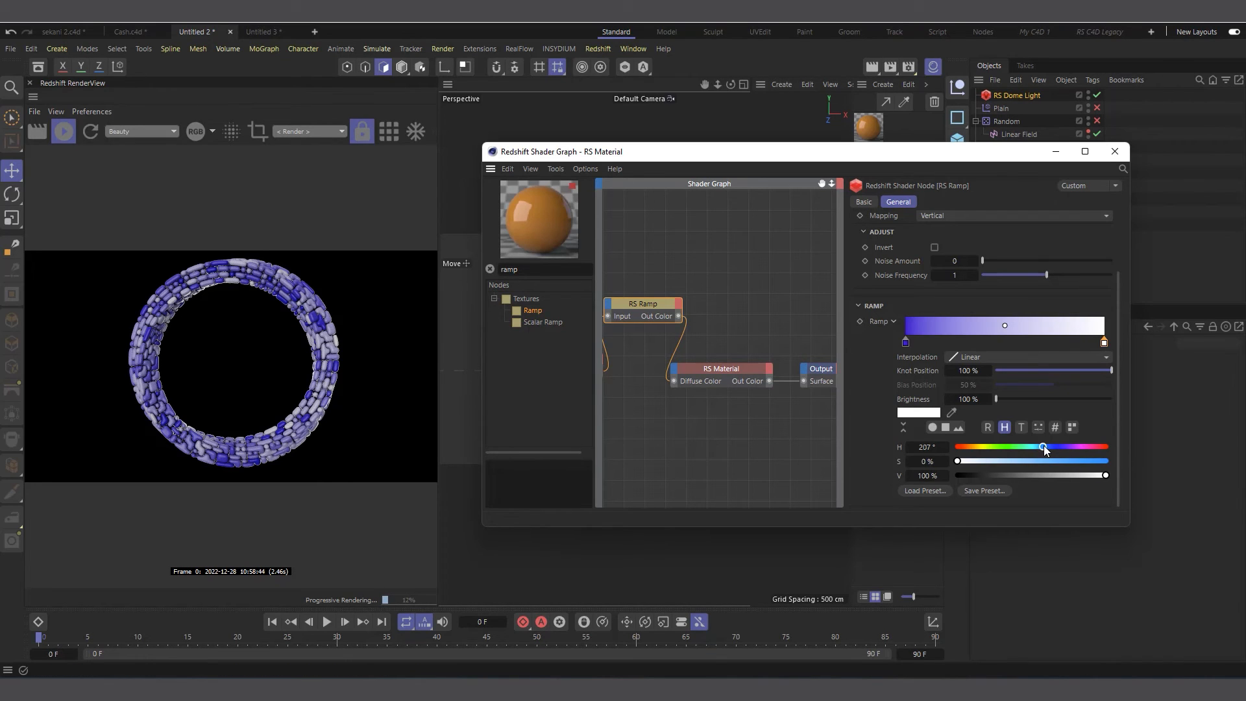
pyautogui.click(978, 460)
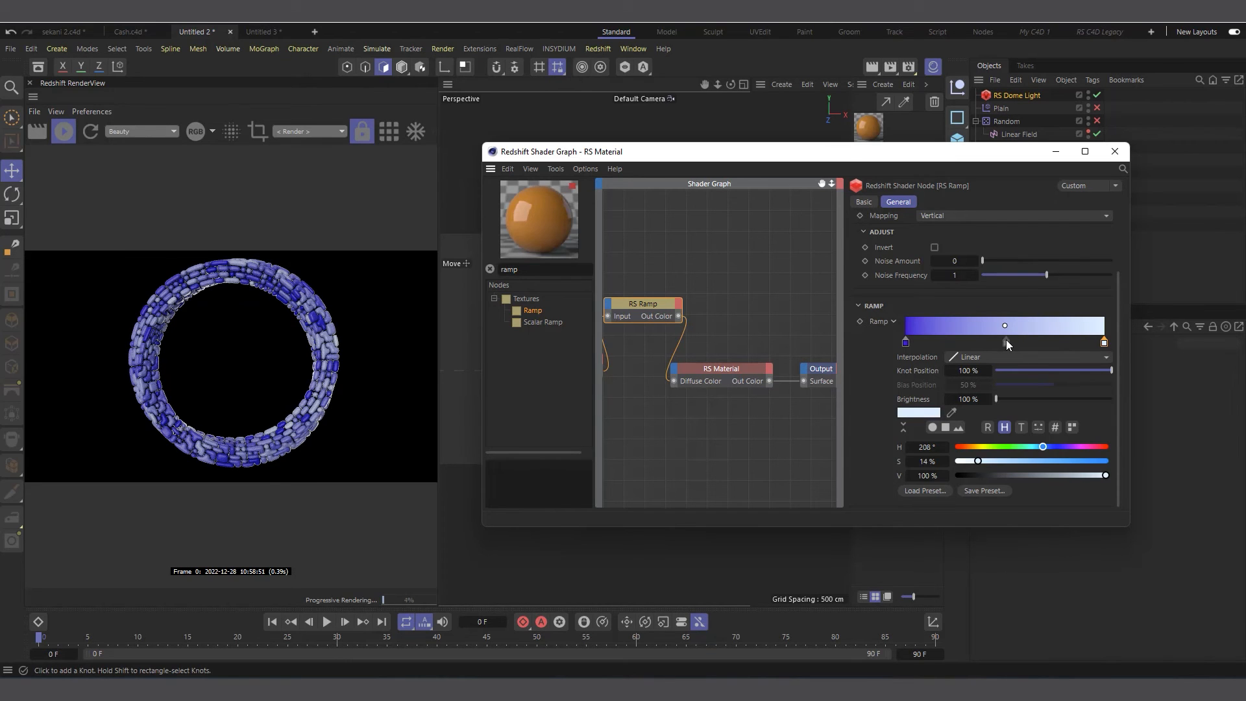
# Add a knot at about 50% of the ramp and colour it purple with hue 272°, saturation 100% and value 74%.
pyautogui.click(1007, 342)
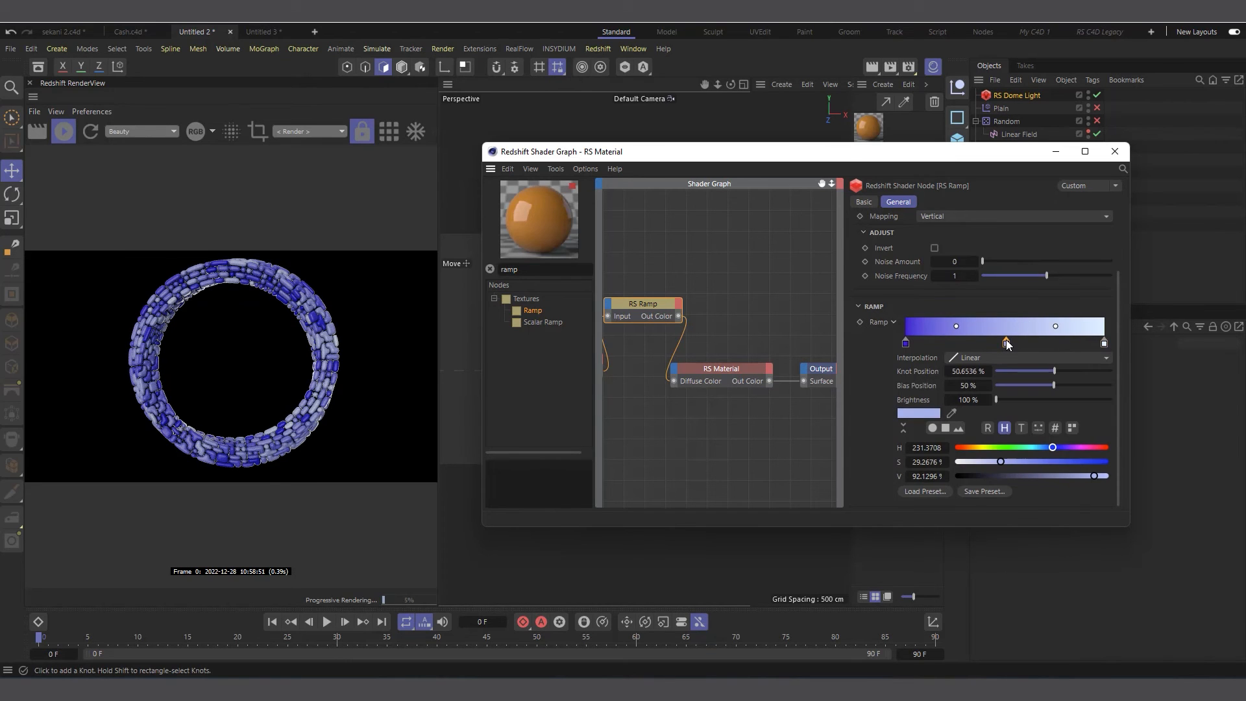
pyautogui.click(1070, 447)
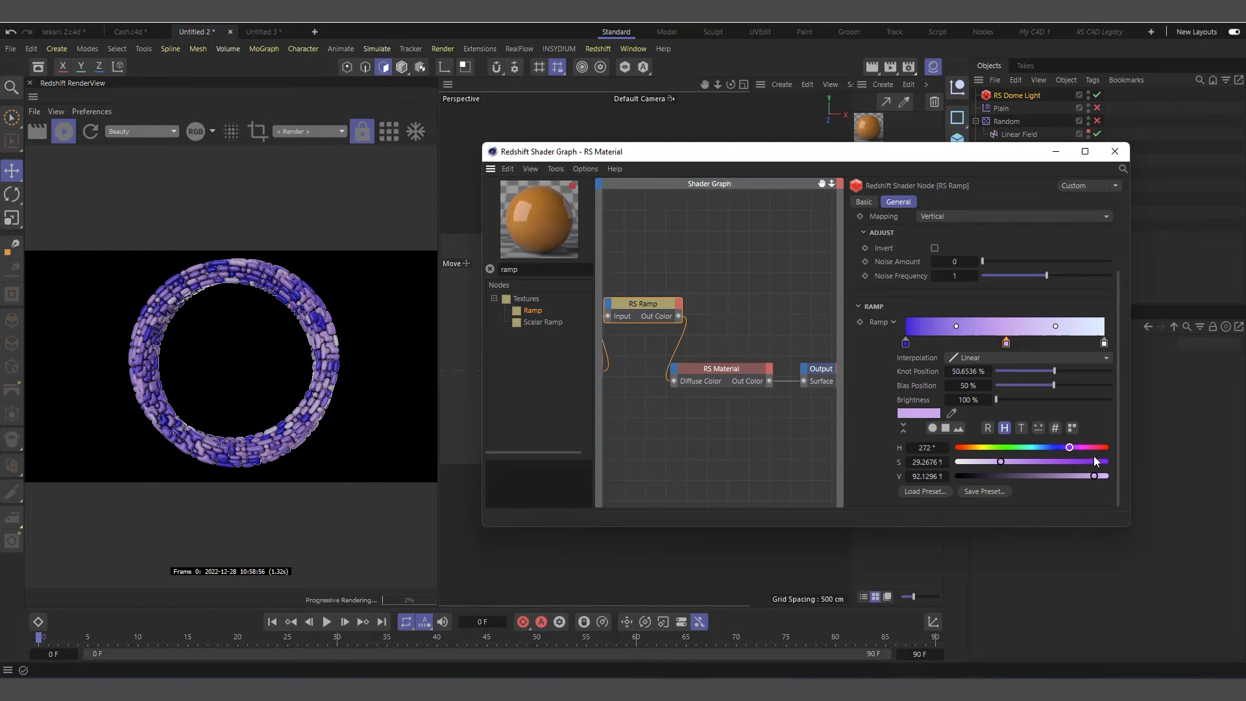
pyautogui.click(1097, 461)
pyautogui.click(1108, 458)
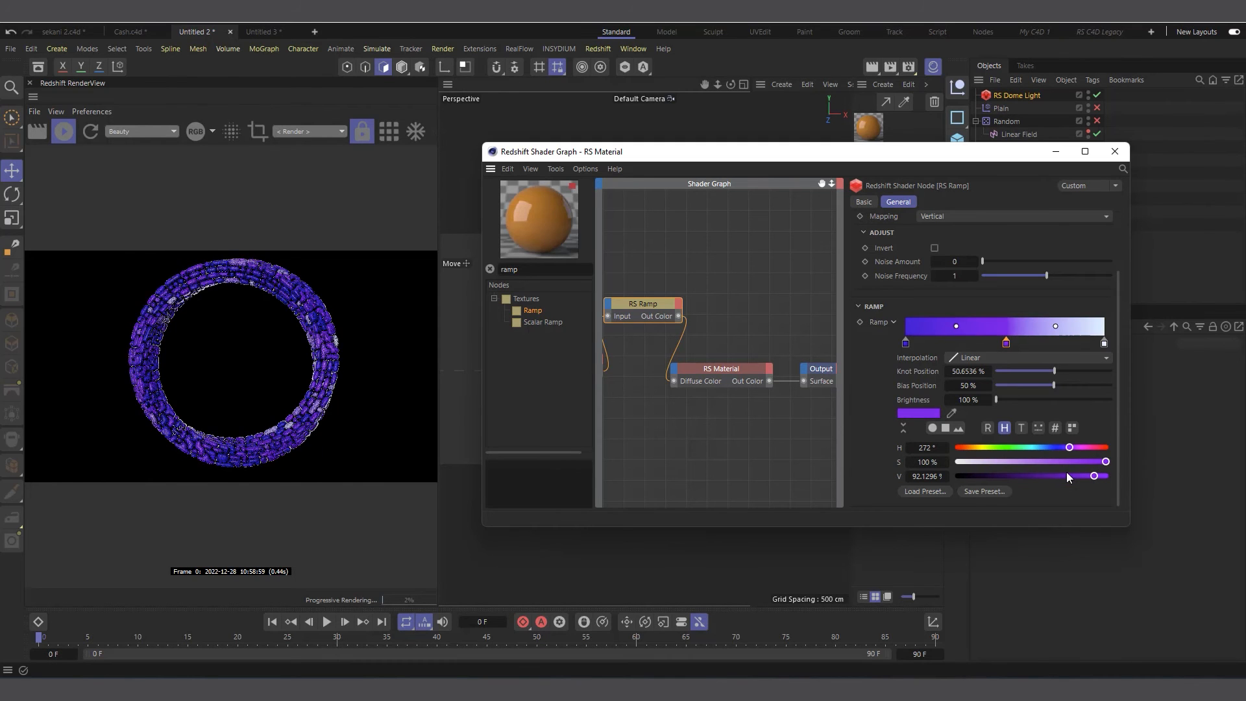
pyautogui.click(1069, 475)
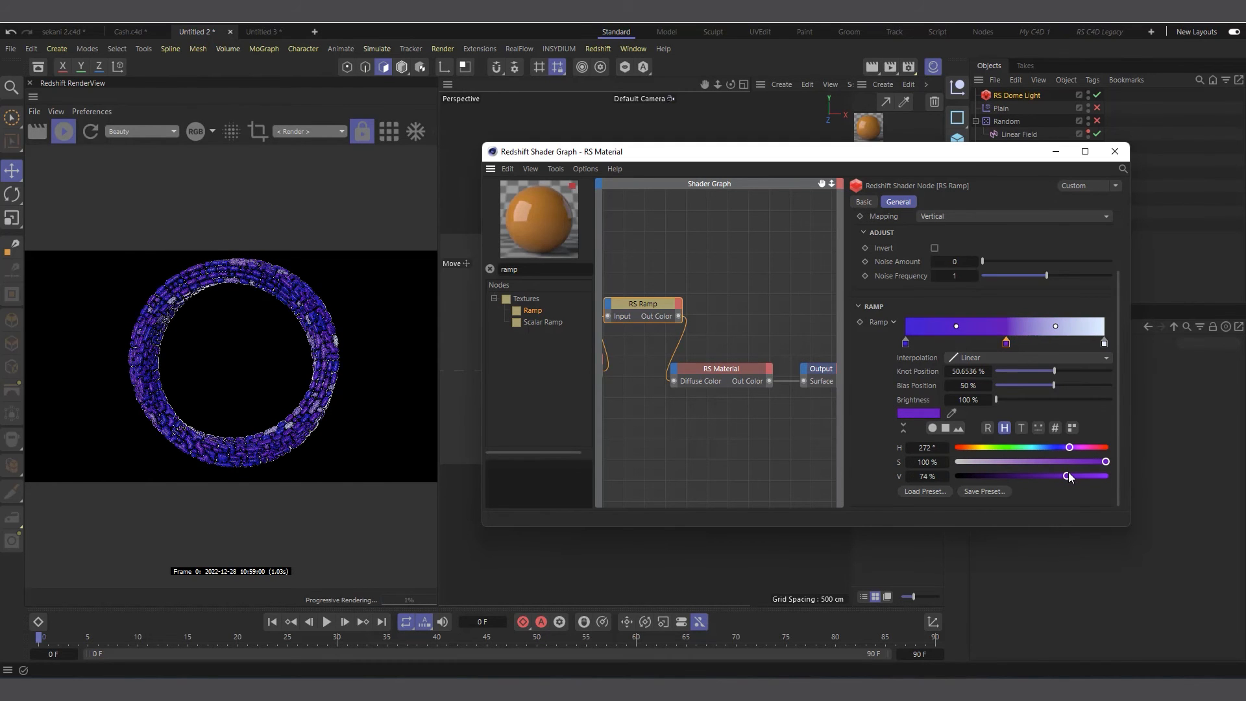
# Duplicate the pale end knot to about 29% of the ramp and move the first violet-blue knot to about 6.5%.
pyautogui.click(1103, 344)
pyautogui.moveTo(1093, 344); pyautogui.dragTo(921, 349)
pyautogui.click(1007, 344)
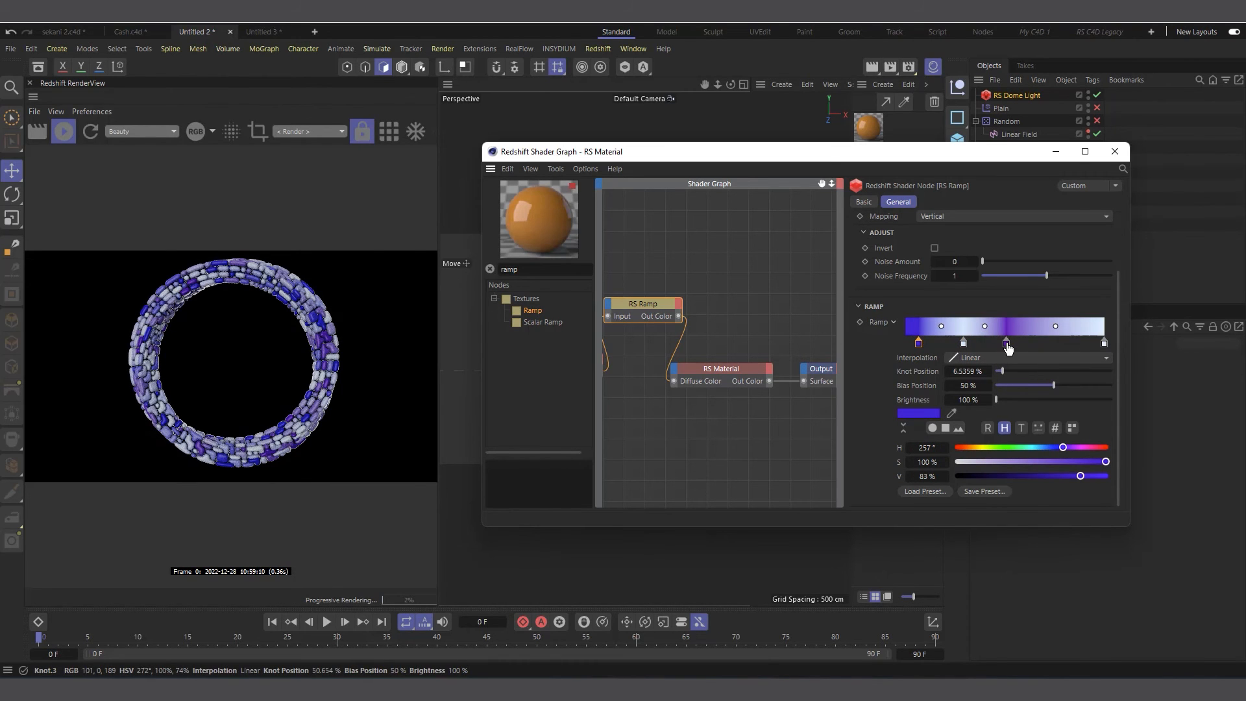
# Add a knot at about 75% of the ramp and colour it blue with hue 219° and saturation 61%.
pyautogui.moveTo(1052, 343); pyautogui.dragTo(1055, 345)
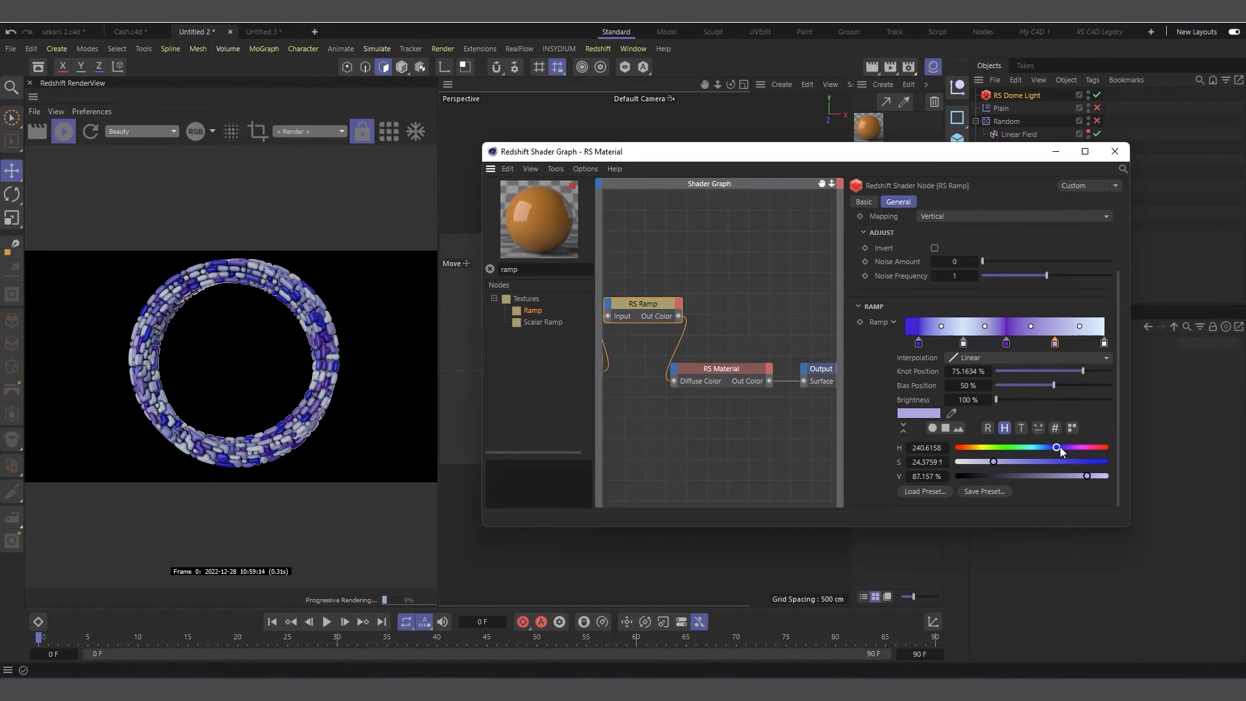
pyautogui.moveTo(1050, 450); pyautogui.dragTo(1044, 455)
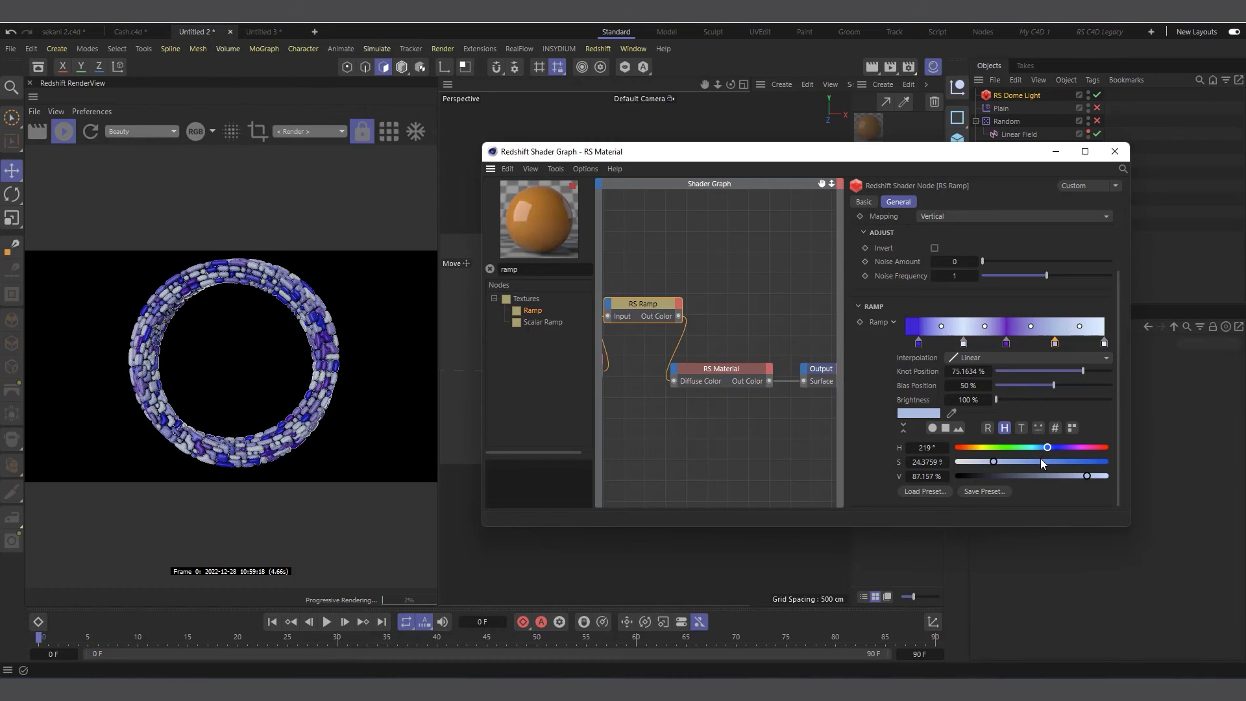
pyautogui.click(1041, 461)
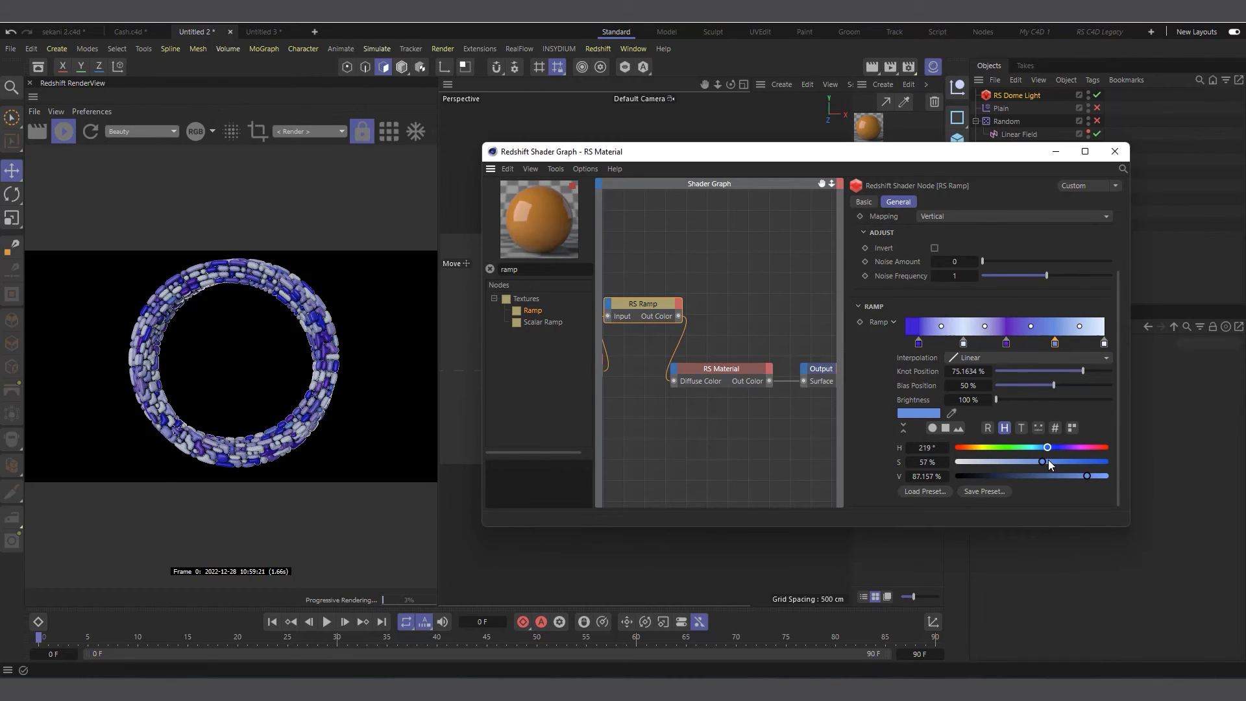
pyautogui.click(1049, 461)
# Reposition the RS Color User Data node higher in the graph, level with the RS Ramp node it feeds.
pyautogui.moveTo(823, 184); pyautogui.dragTo(953, 150)
pyautogui.moveTo(857, 179); pyautogui.dragTo(829, 164)
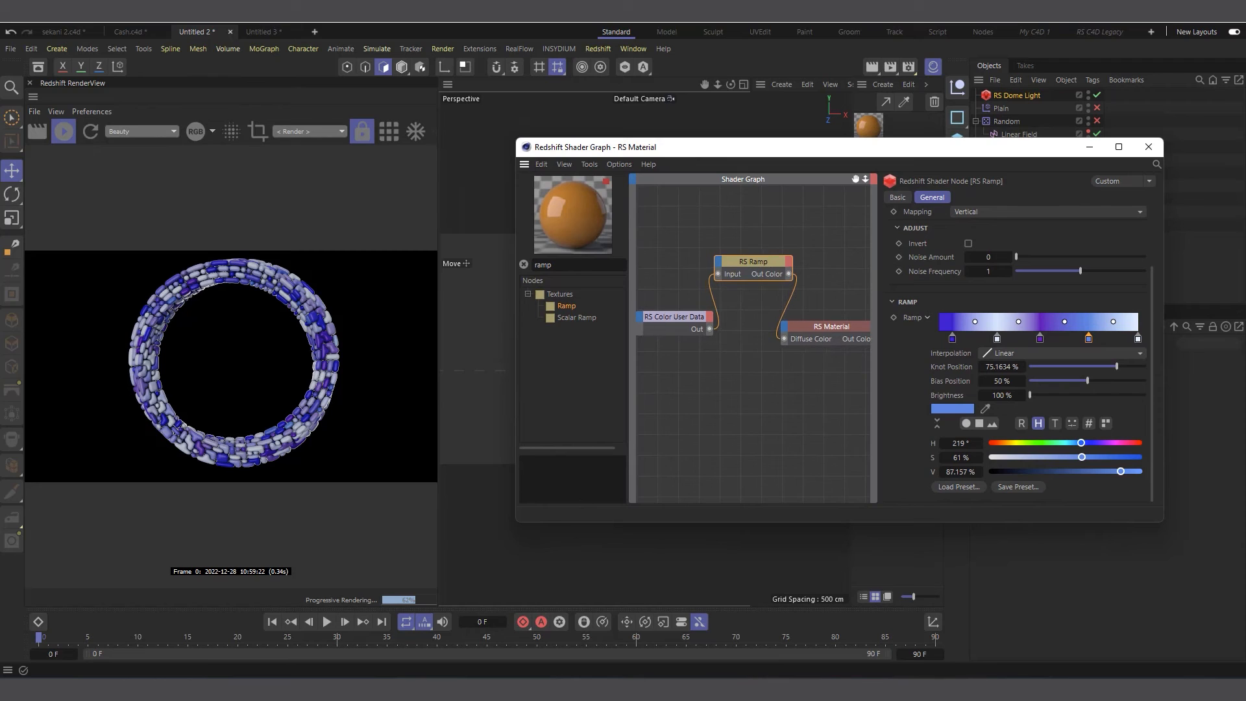
pyautogui.moveTo(684, 318); pyautogui.dragTo(663, 240)
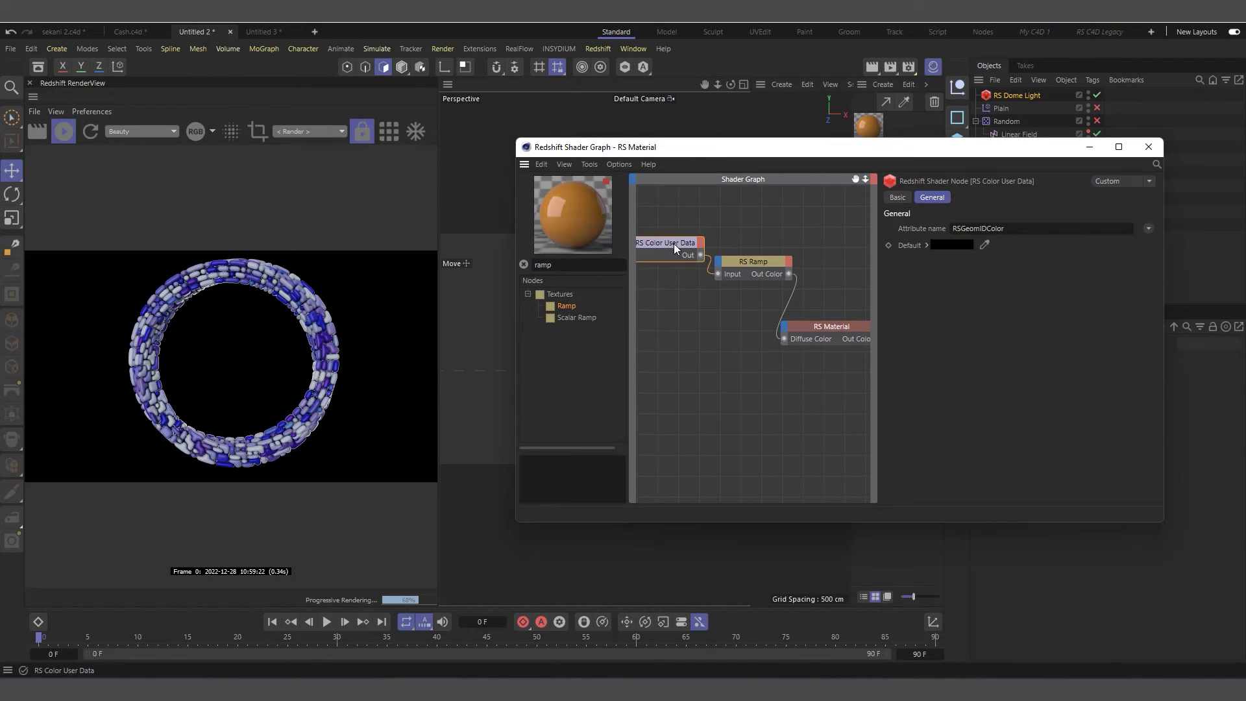
pyautogui.moveTo(856, 178); pyautogui.dragTo(855, 184)
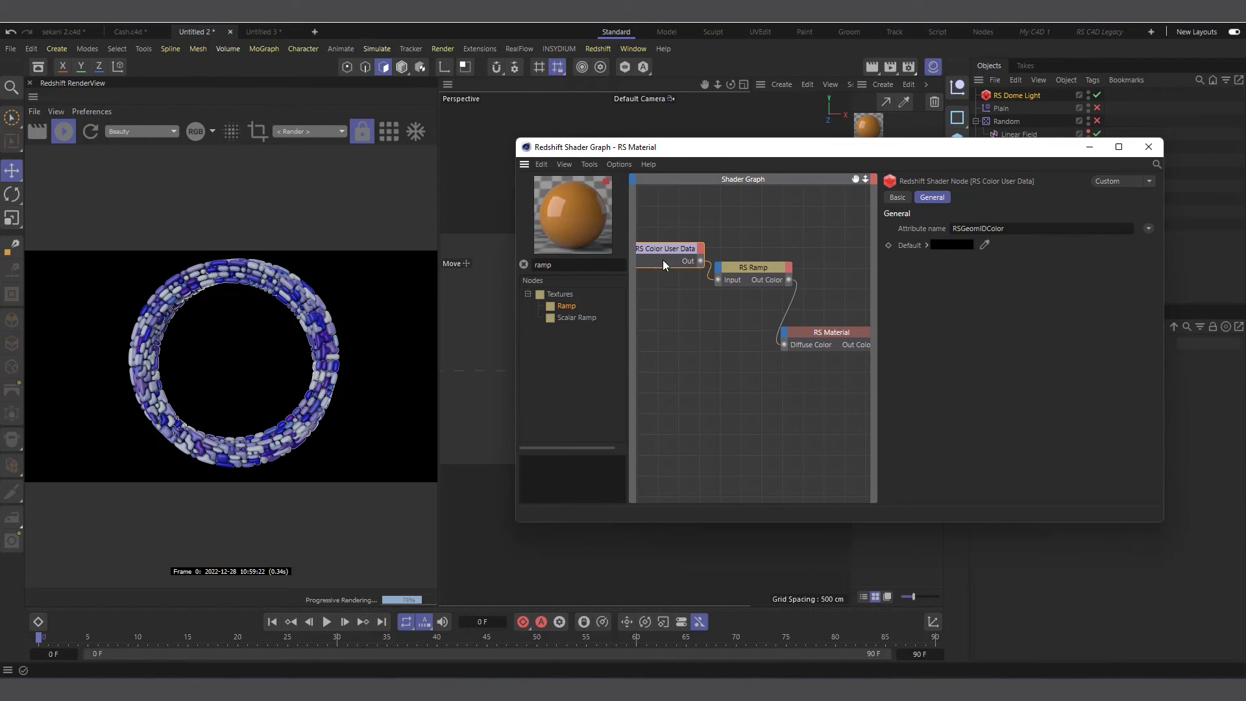
# Add a Fresnel node to the shader graph and place it below the RS Material node.
pyautogui.doubleClick(560, 268)
pyautogui.write('fre')
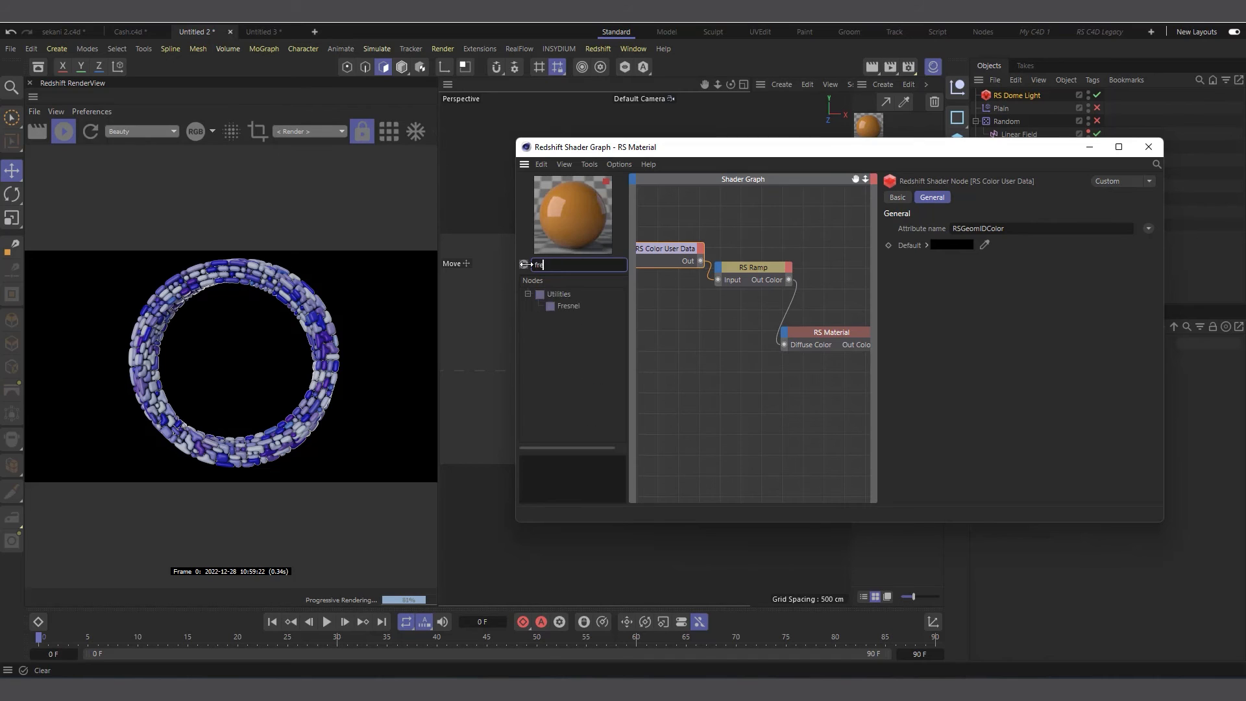
pyautogui.write('s')
pyautogui.moveTo(569, 306); pyautogui.dragTo(688, 395)
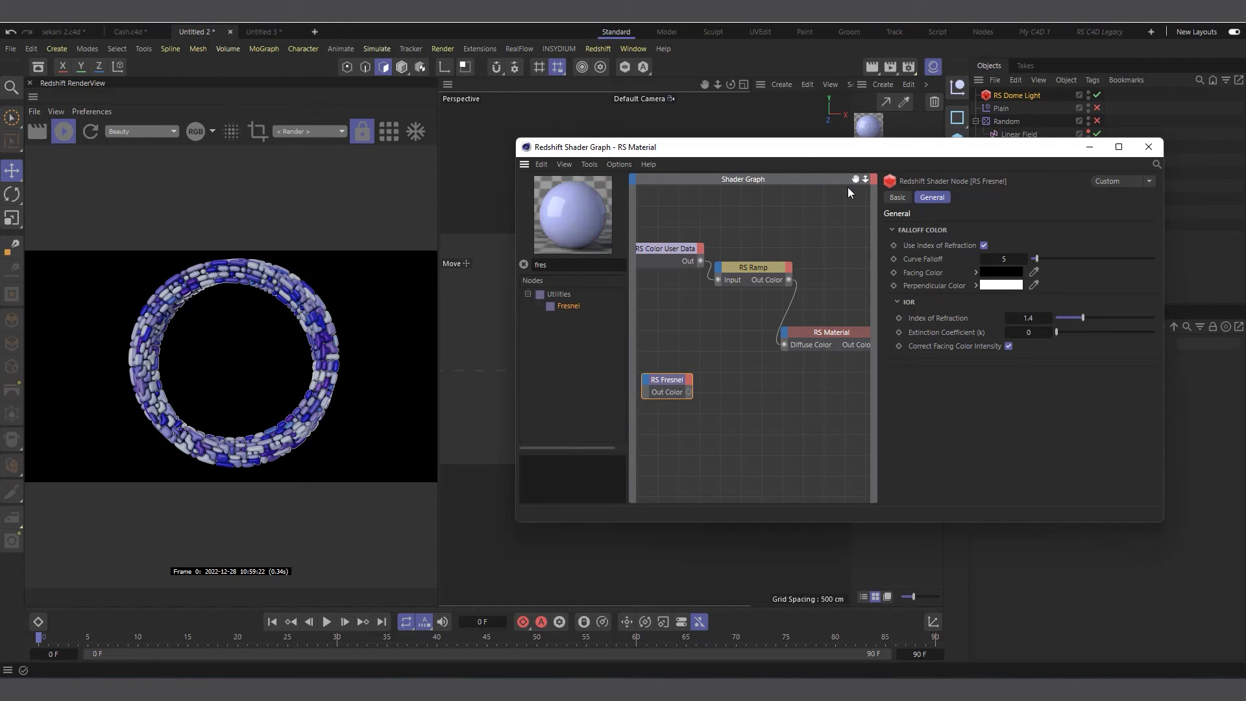
pyautogui.moveTo(855, 180); pyautogui.dragTo(846, 151)
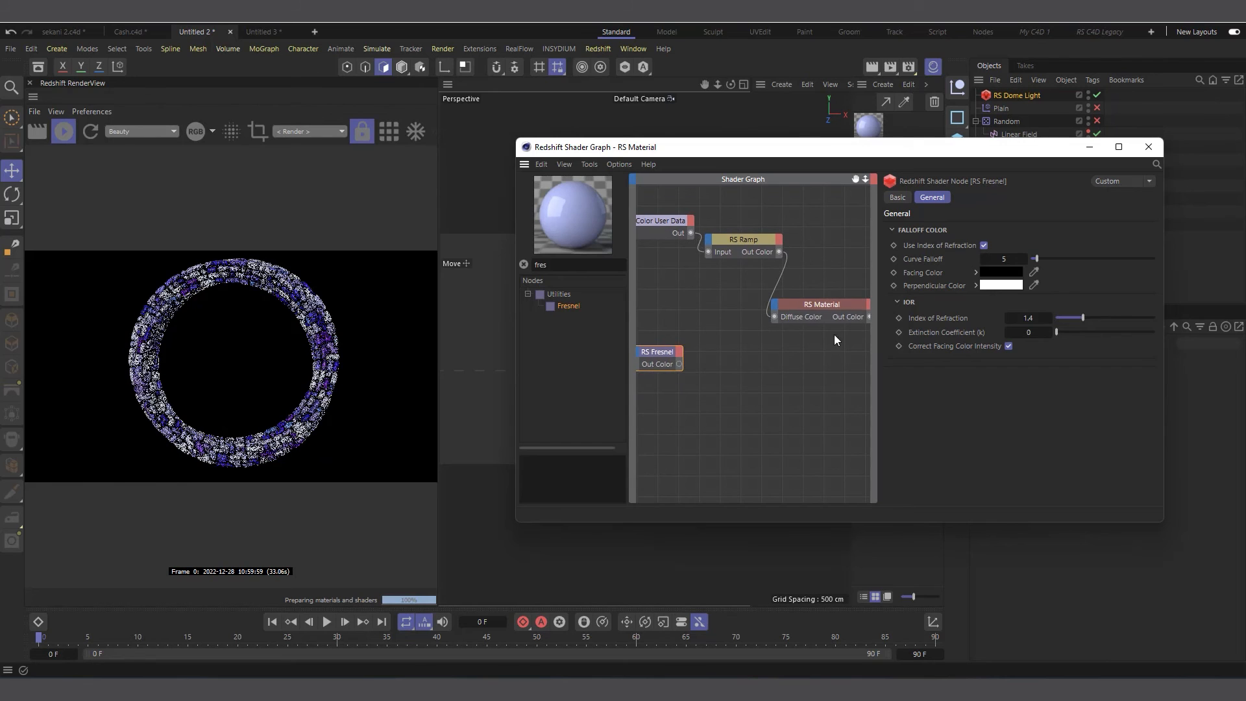
pyautogui.scroll(-2, 804, 344)
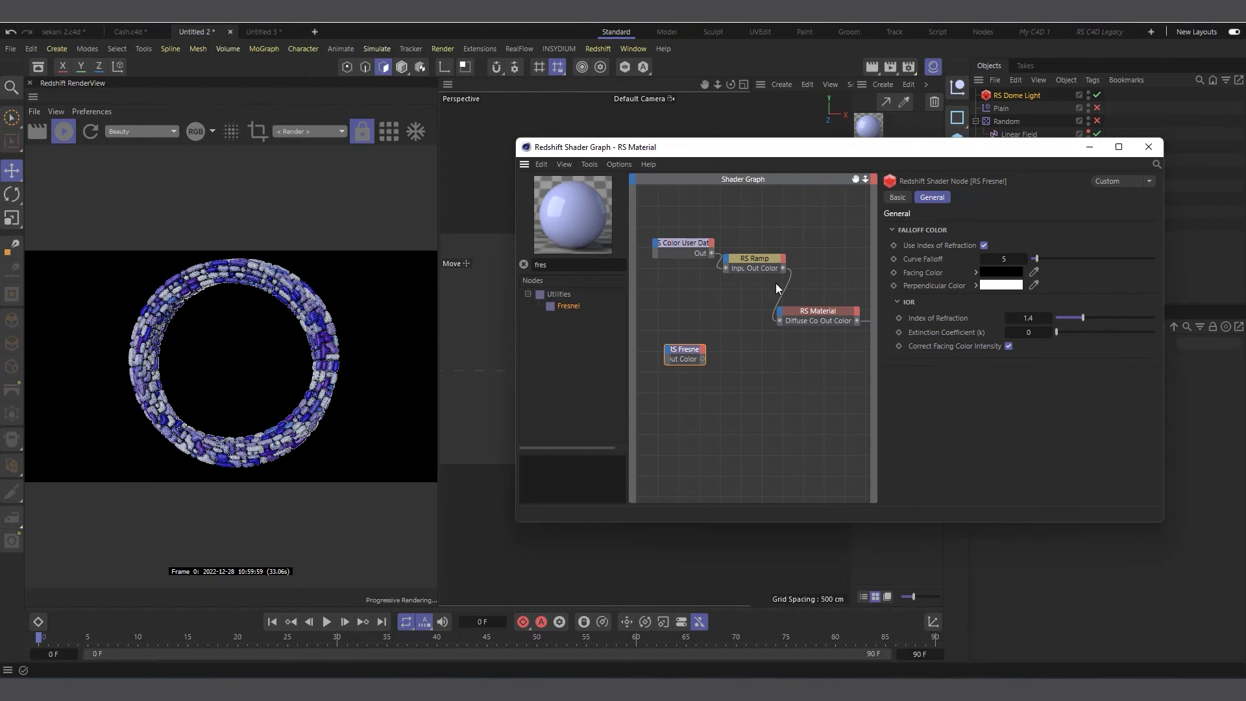
pyautogui.moveTo(685, 351); pyautogui.dragTo(754, 345)
pyautogui.moveTo(856, 180); pyautogui.dragTo(790, 166)
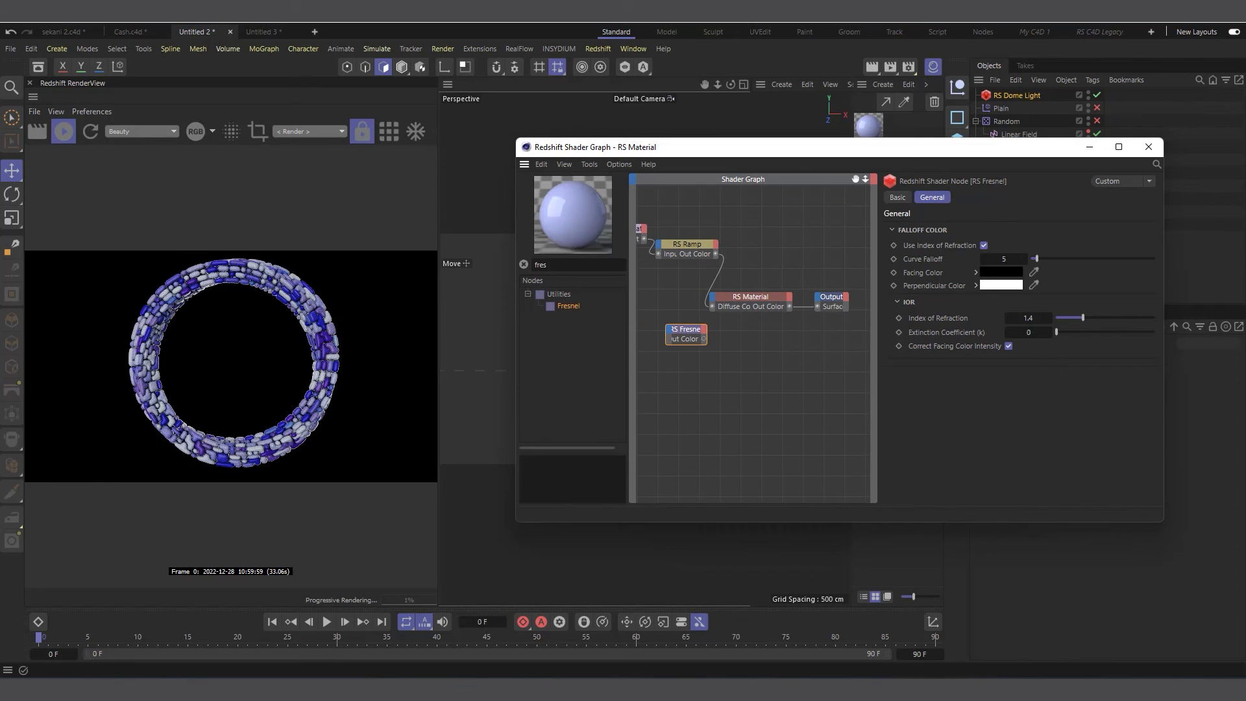
# Preview the Fresnel by routing the RS Fresnel's Out Color directly into the Output node's Surface.
pyautogui.moveTo(707, 339); pyautogui.dragTo(818, 308)
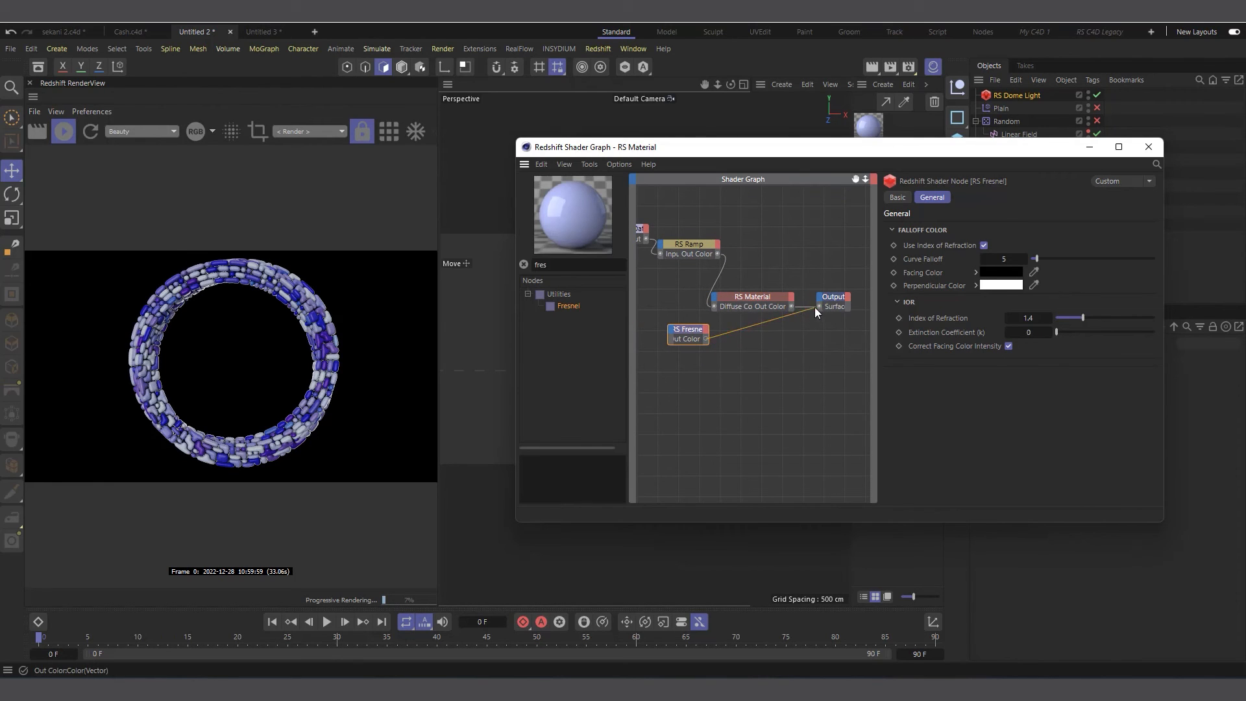
pyautogui.moveTo(819, 306); pyautogui.dragTo(820, 306)
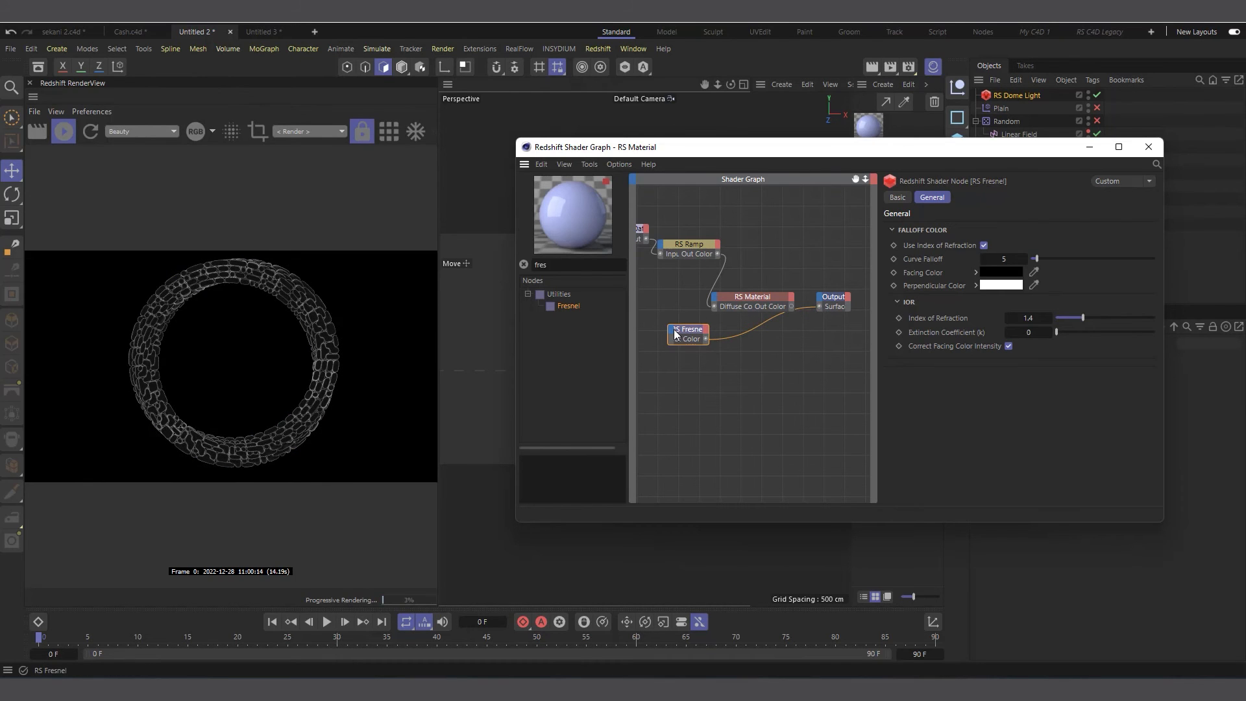
pyautogui.moveTo(701, 332); pyautogui.dragTo(704, 332)
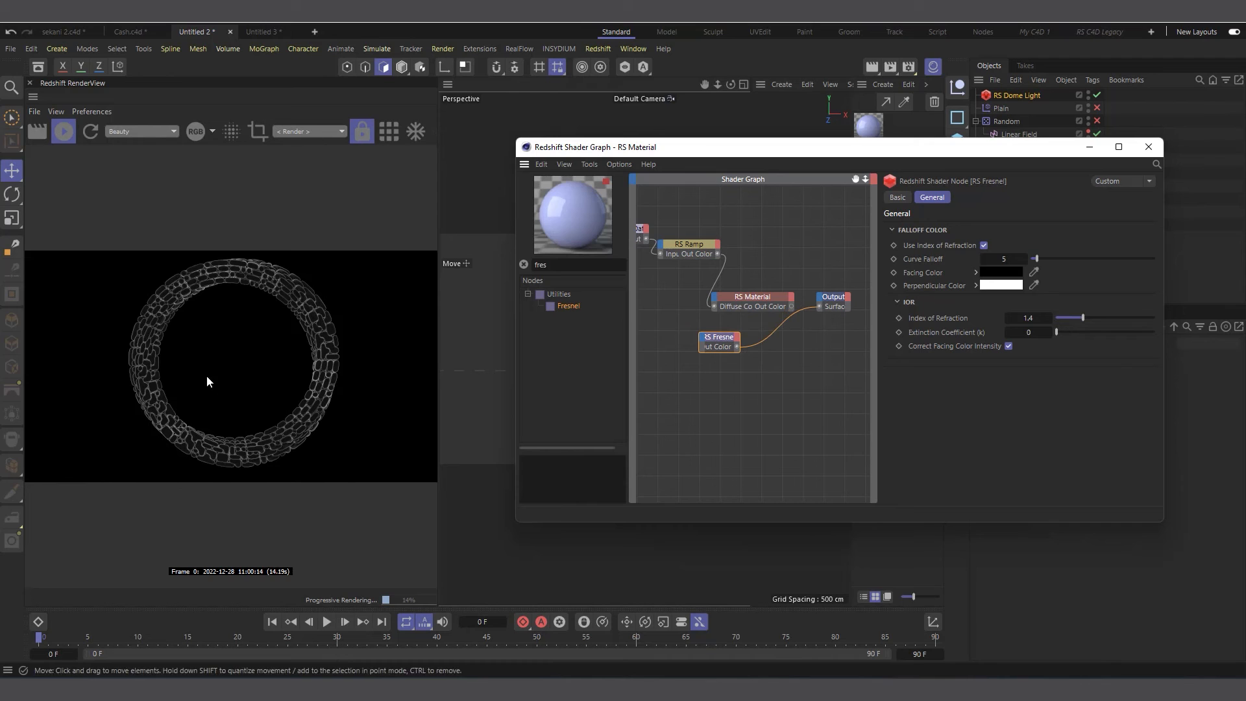
# Disable Use Index of Refraction on the RS Fresnel and set its Curve Falloff to 1, checking the ring up close.
pyautogui.moveTo(731, 149); pyautogui.dragTo(723, 347)
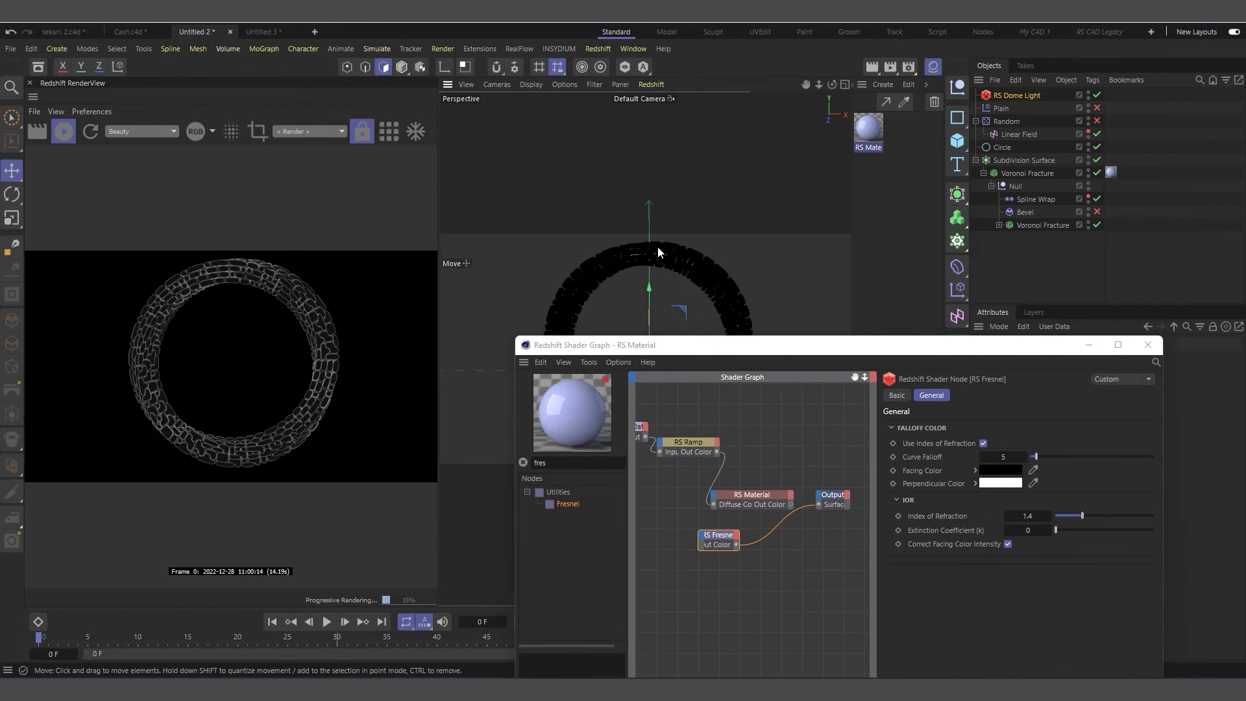
pyautogui.scroll(5, 659, 250)
pyautogui.scroll(2, 657, 243)
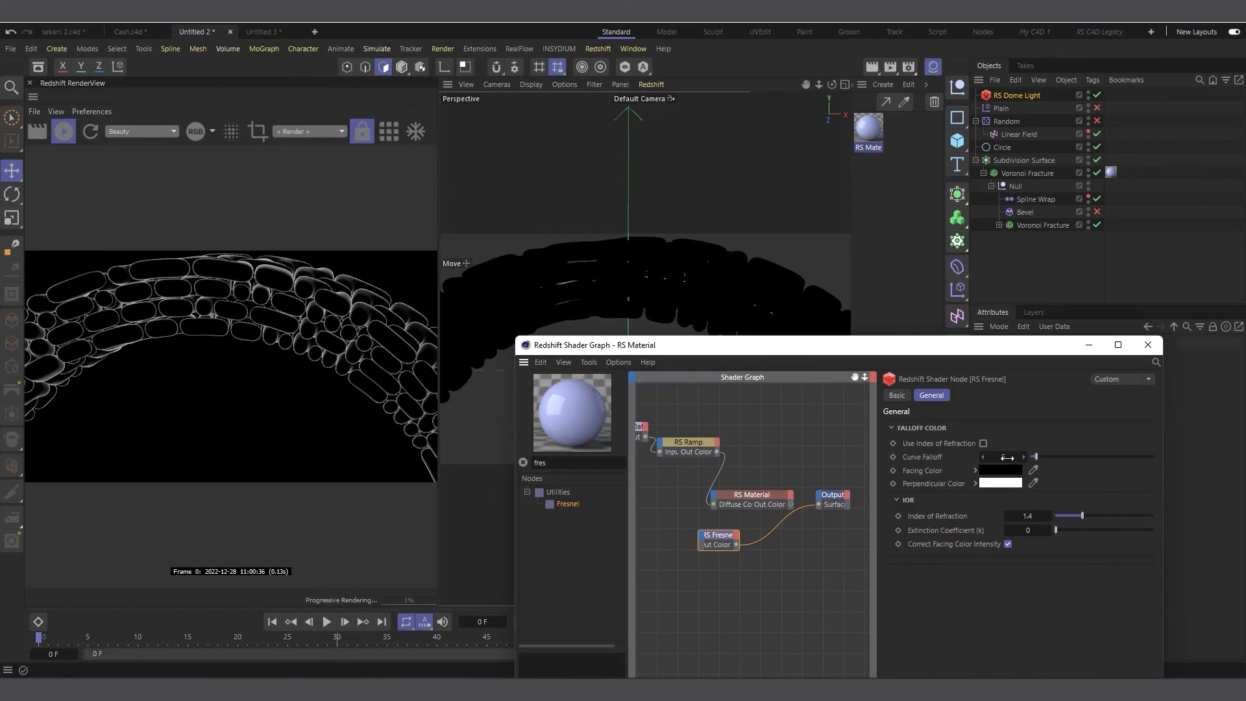
pyautogui.click(1007, 457)
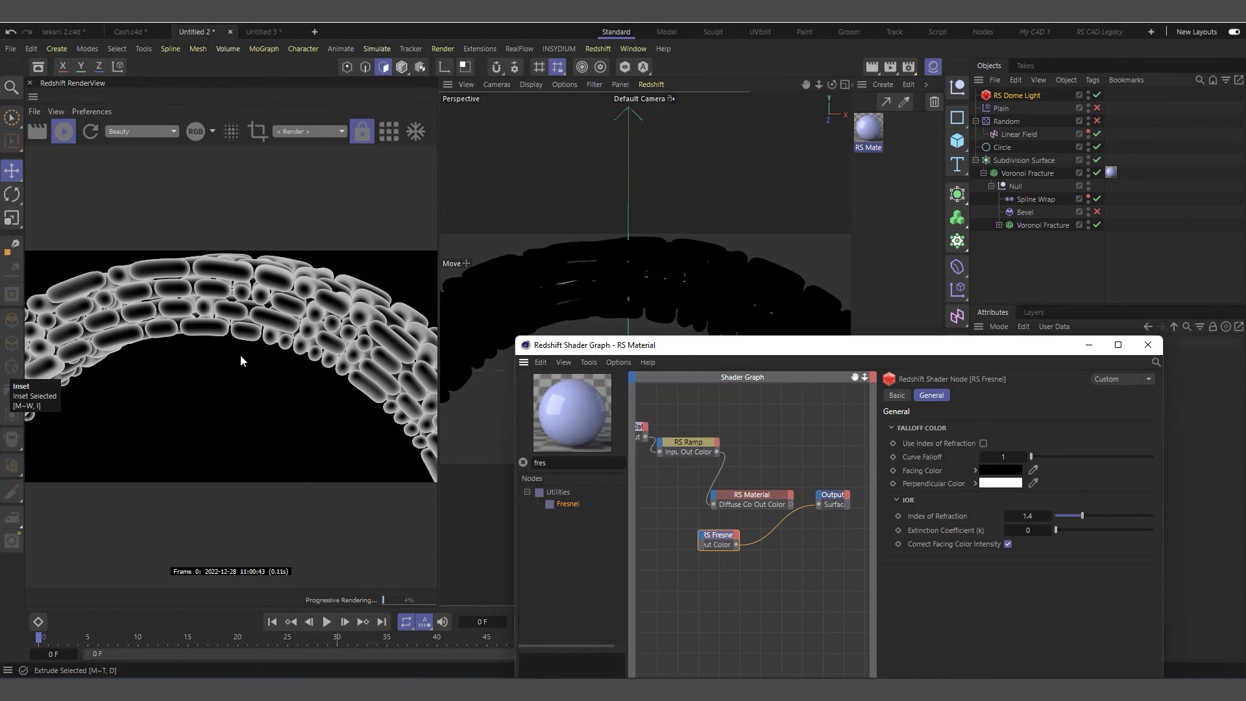
# Make room beside the RS Fresnel and add a second Ramp node between it and the Output.
pyautogui.moveTo(714, 537); pyautogui.dragTo(680, 553)
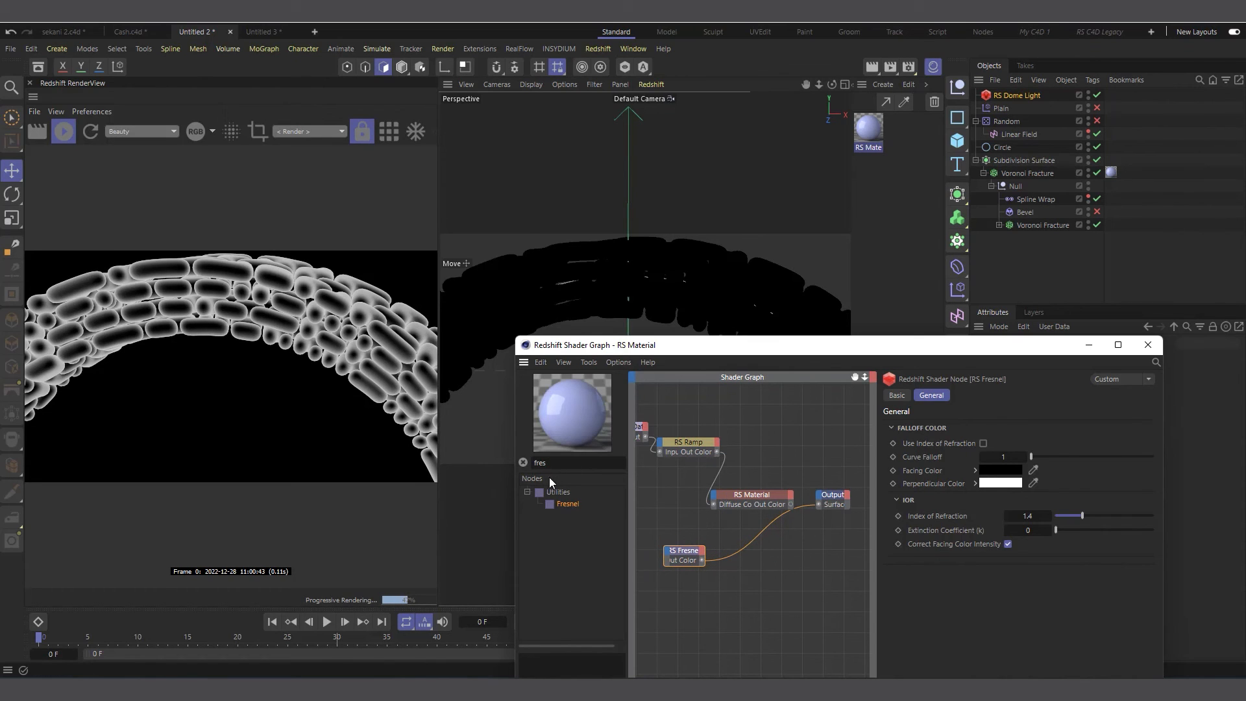
pyautogui.doubleClick(584, 463)
pyautogui.write('ramp')
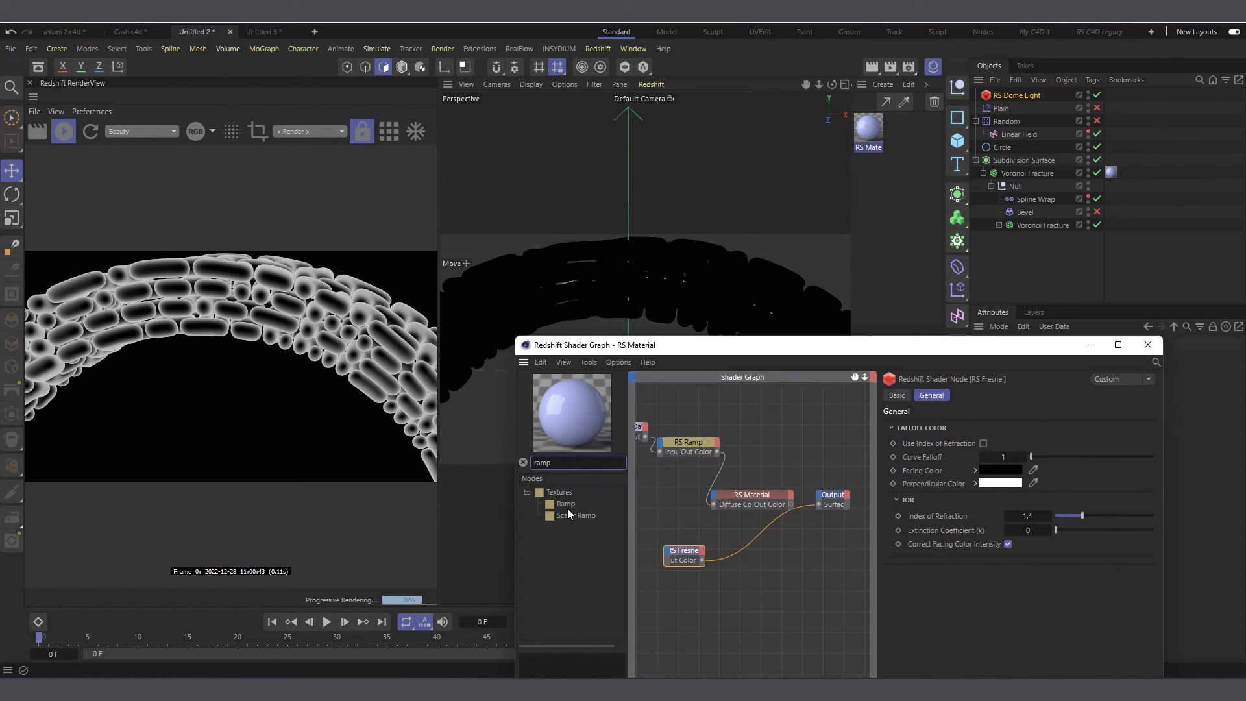
pyautogui.click(570, 504)
pyautogui.click(756, 561)
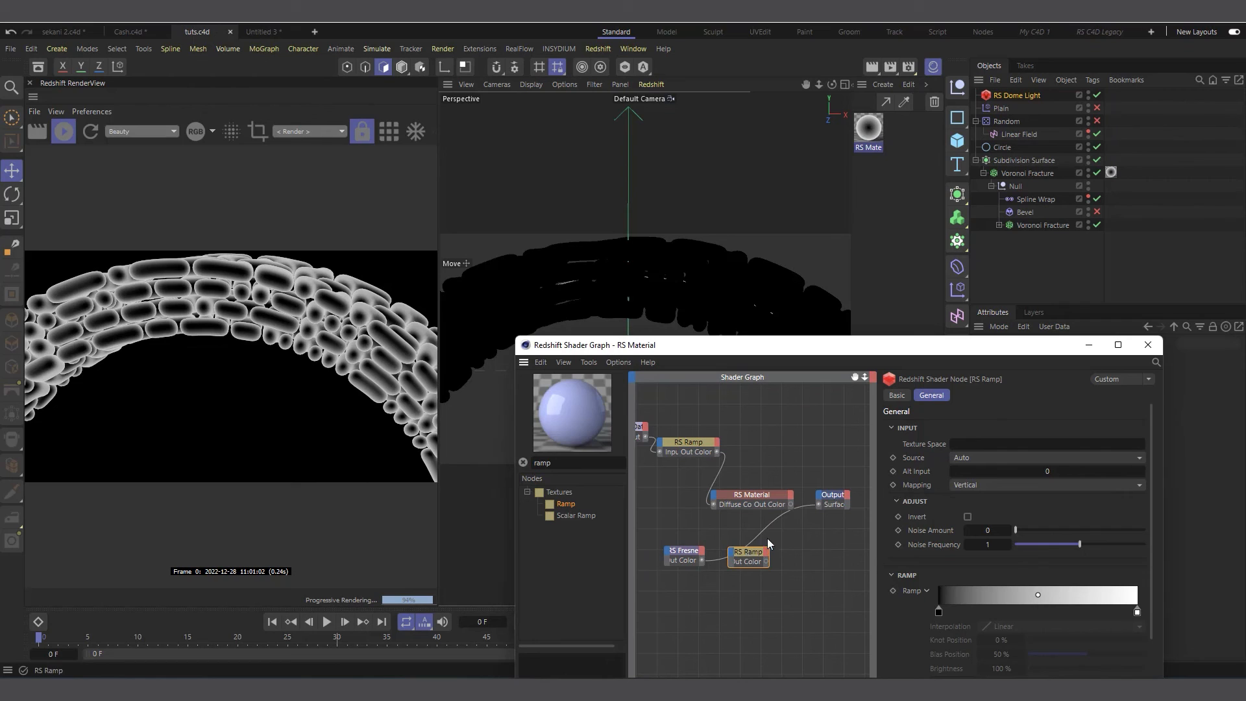
pyautogui.moveTo(750, 557); pyautogui.dragTo(765, 548)
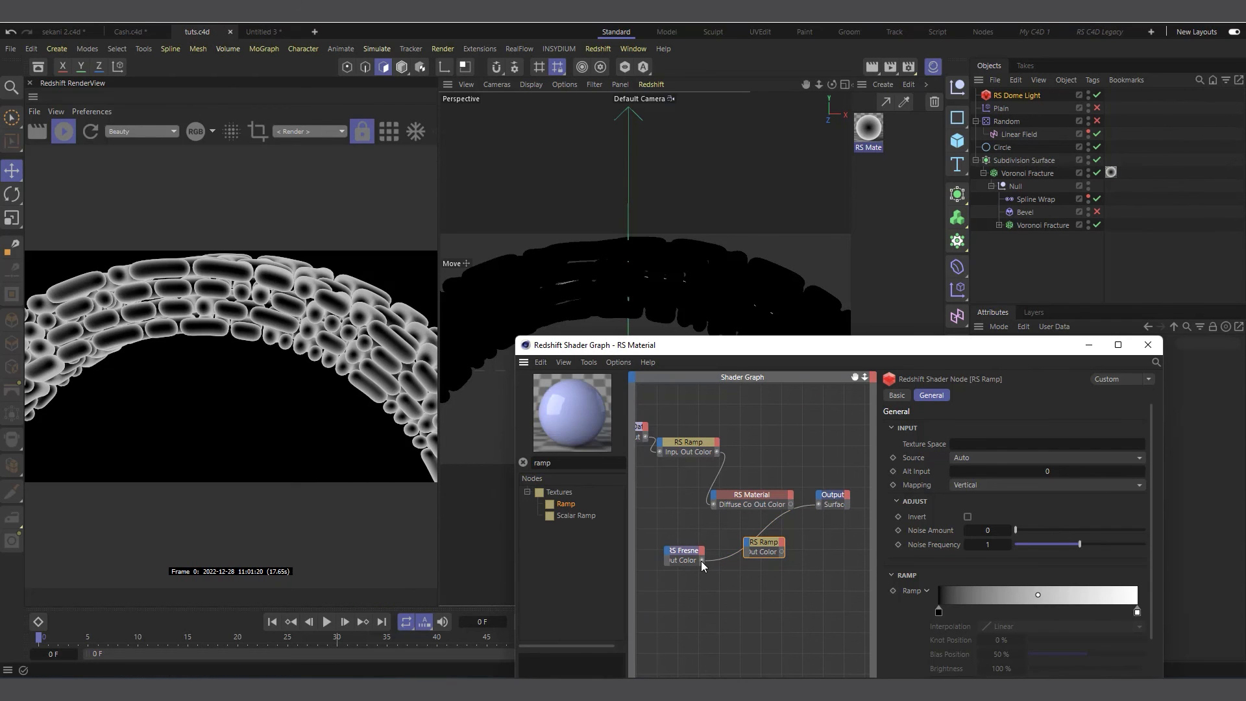
# Route the RS Fresnel's Out Color into the second RS Ramp's Input and that ramp's Out Color into the Output's Surface.
pyautogui.moveTo(735, 557); pyautogui.dragTo(823, 556)
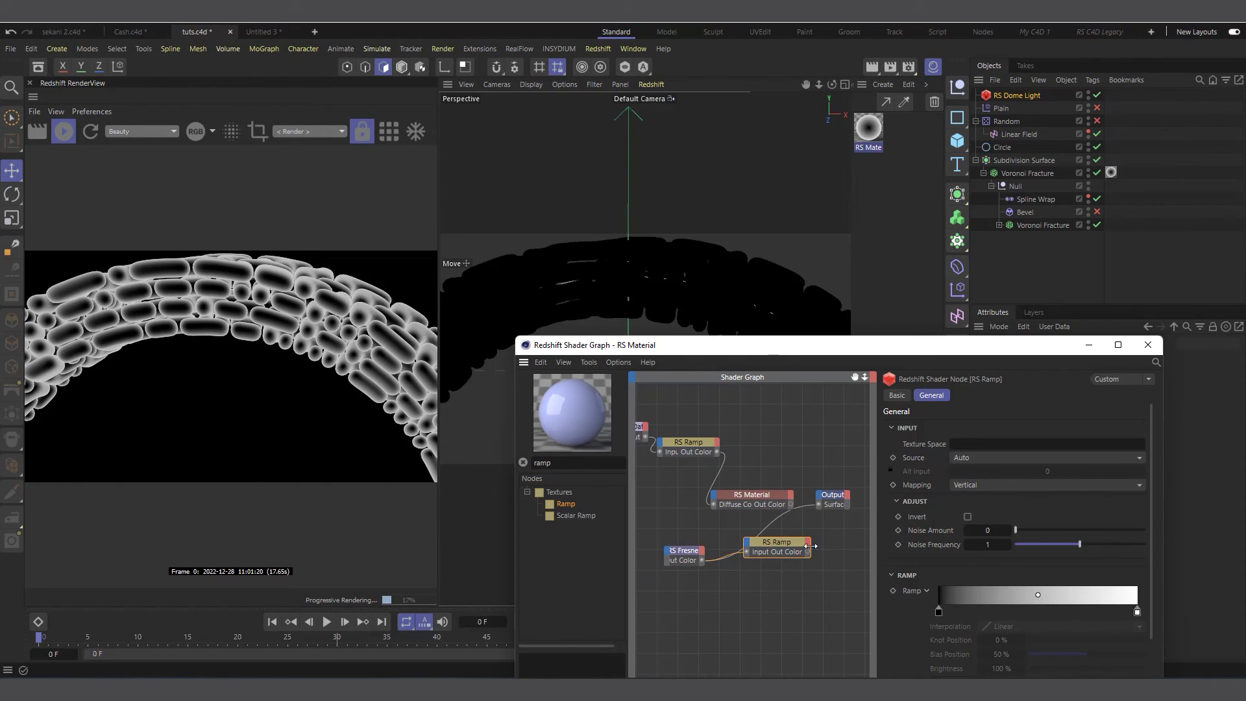
pyautogui.moveTo(817, 532); pyautogui.dragTo(820, 504)
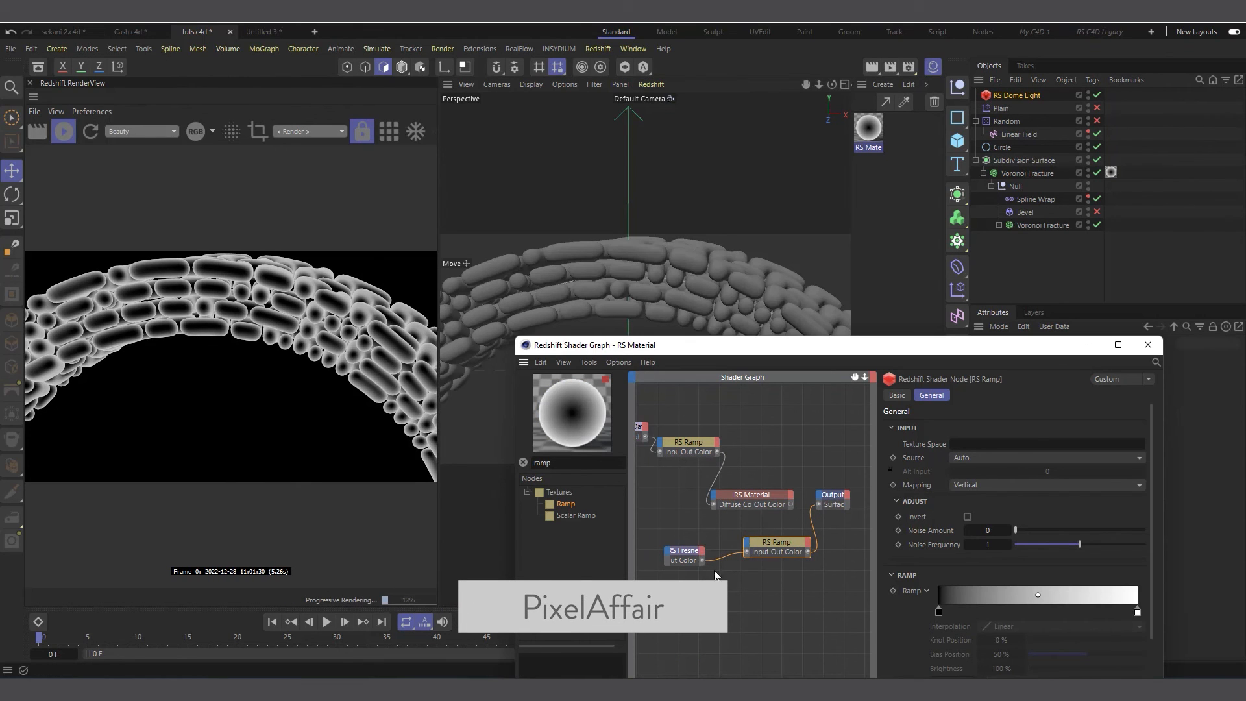
pyautogui.moveTo(774, 546); pyautogui.dragTo(766, 540)
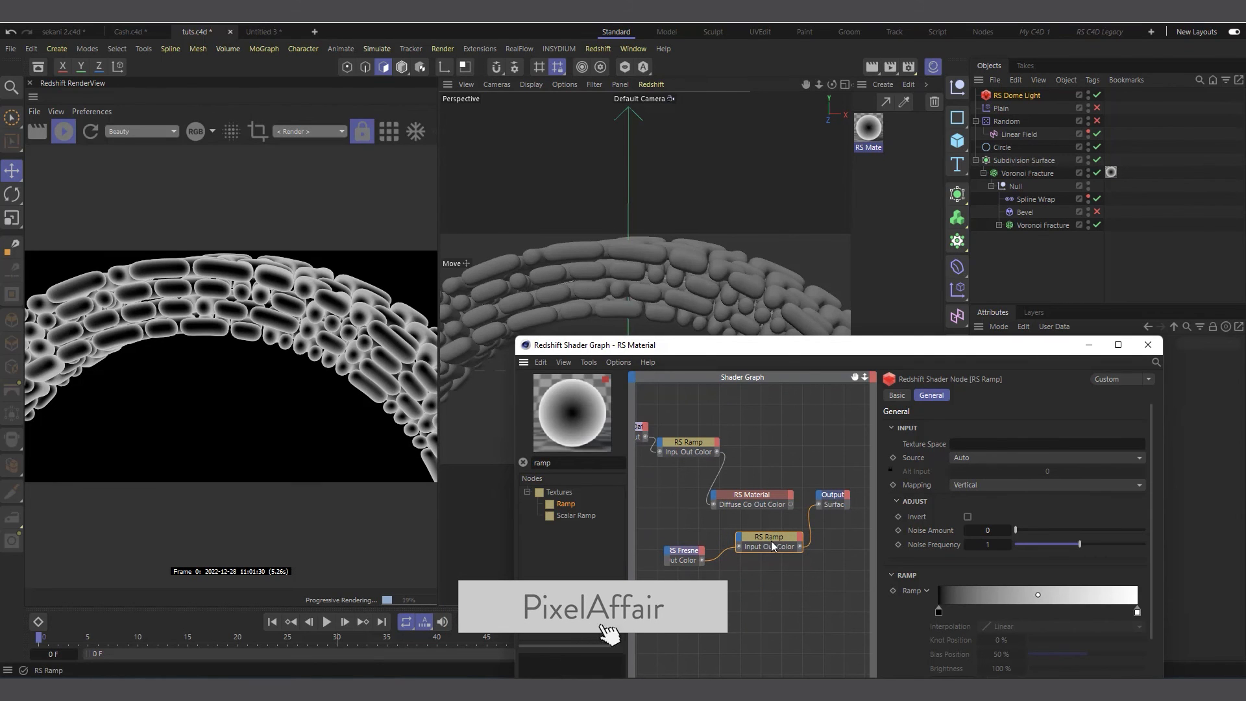
# Load the Full Colors gradient preset into the second RS Ramp.
pyautogui.moveTo(1147, 426); pyautogui.dragTo(1154, 499)
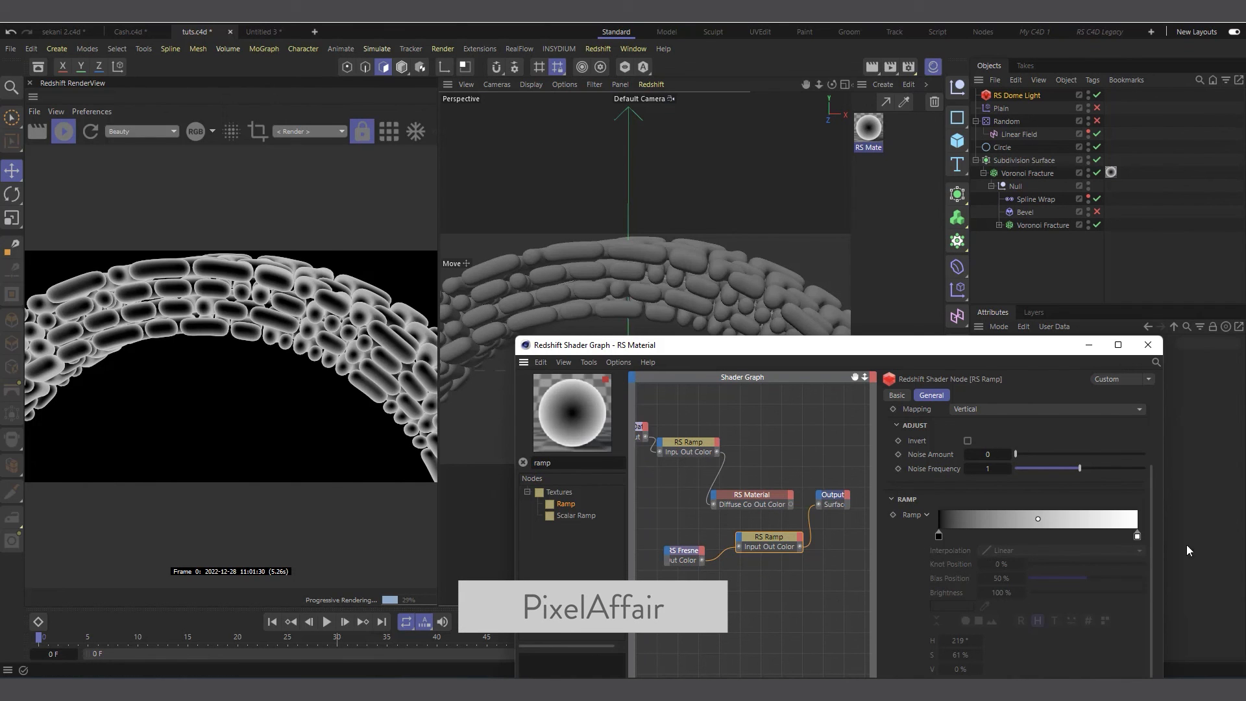
pyautogui.moveTo(996, 360); pyautogui.dragTo(901, 183)
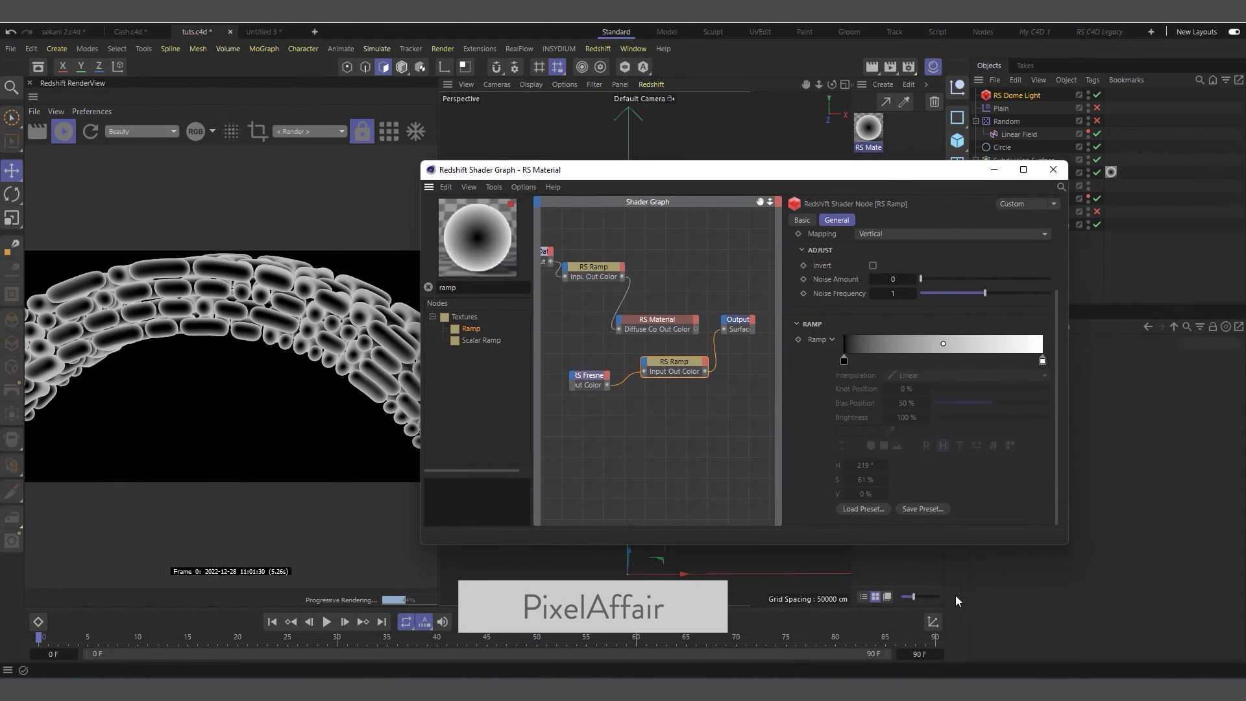
pyautogui.click(866, 511)
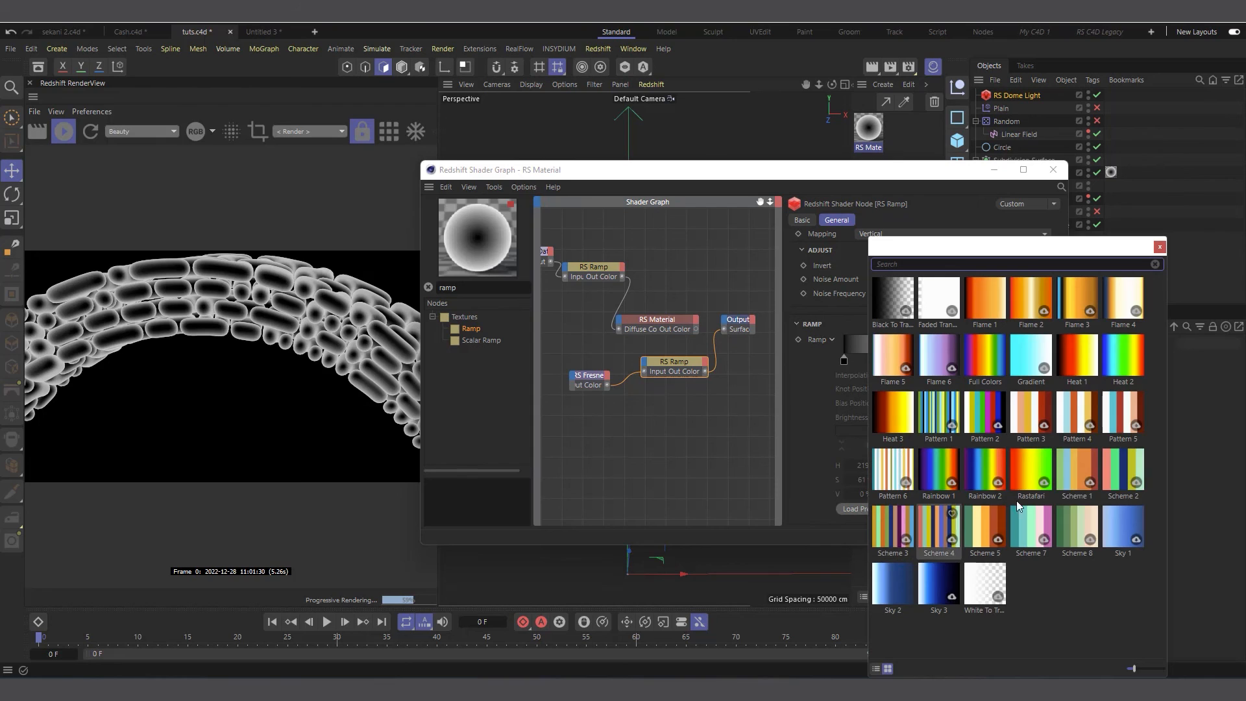
pyautogui.doubleClick(979, 361)
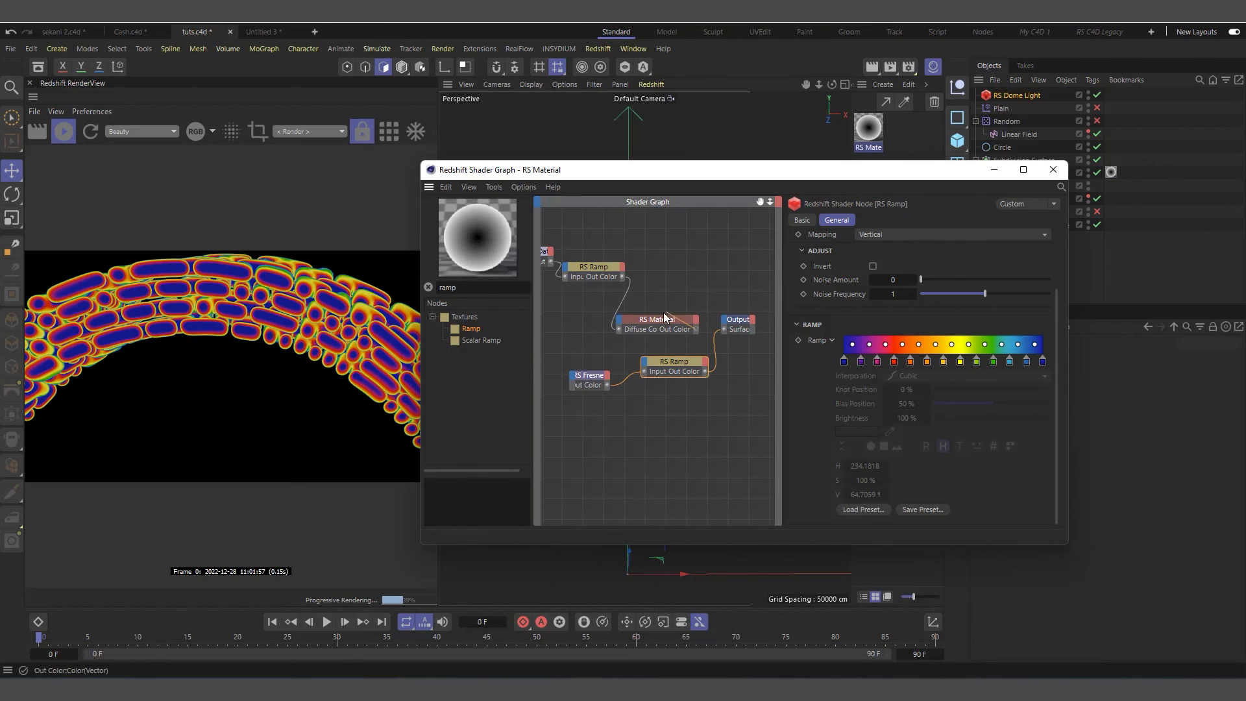
# Reconnect the RS Material's Out Color to the Output node's Surface.
pyautogui.moveTo(705, 334)
pyautogui.mouseDown()
pyautogui.moveTo(686, 338)
pyautogui.moveTo(726, 330)
pyautogui.mouseUp()
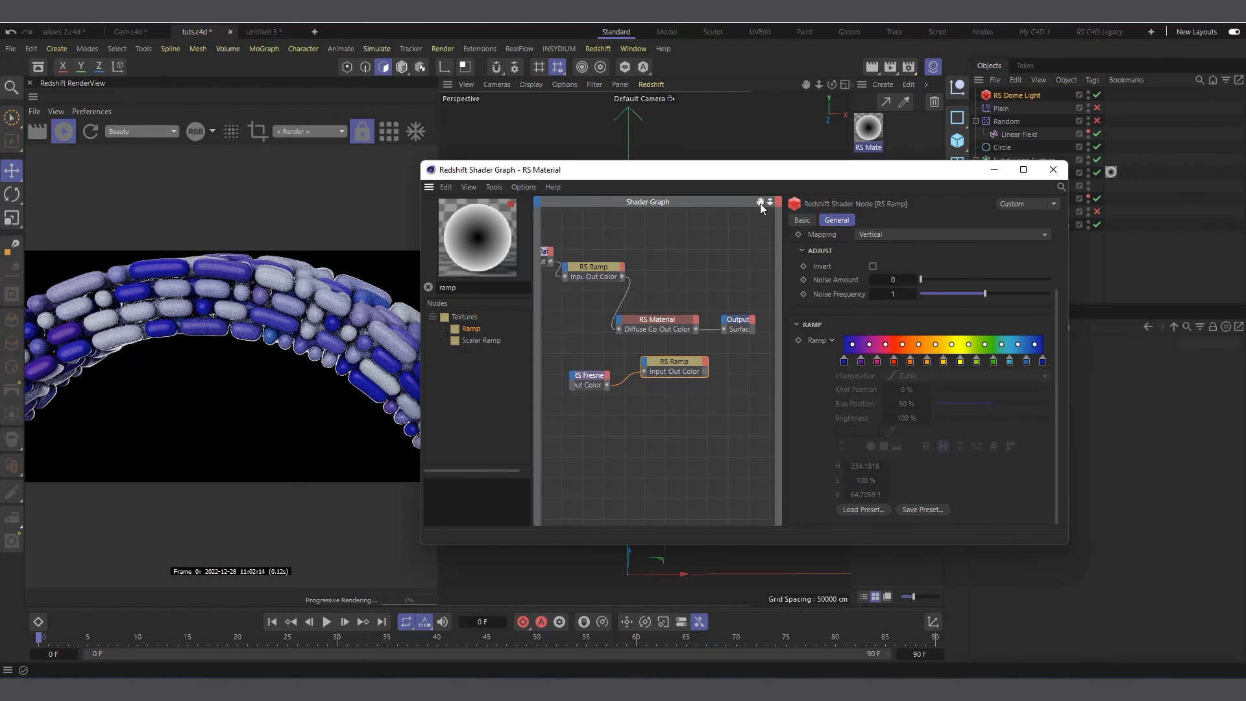
pyautogui.moveTo(761, 202); pyautogui.dragTo(815, 206)
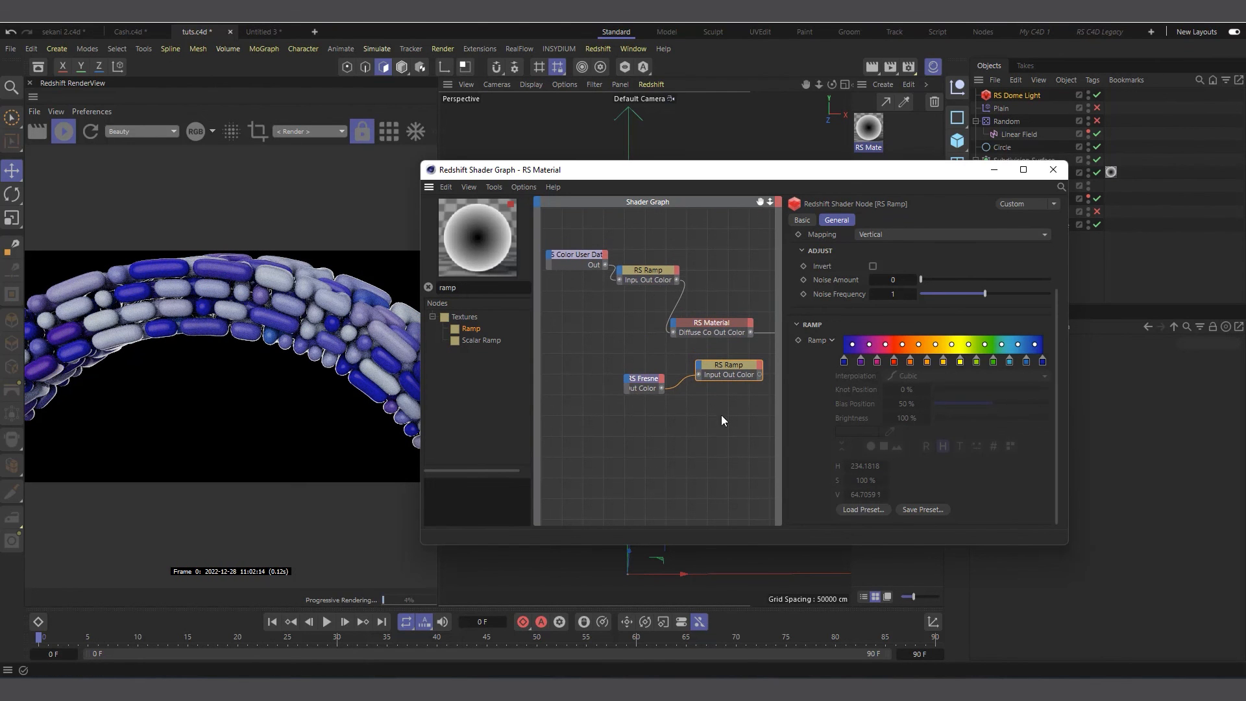
# Move the RS Fresnel and its ramp closer to the RS Material and set the material's coating weight to 1.
pyautogui.moveTo(722, 420); pyautogui.dragTo(614, 374)
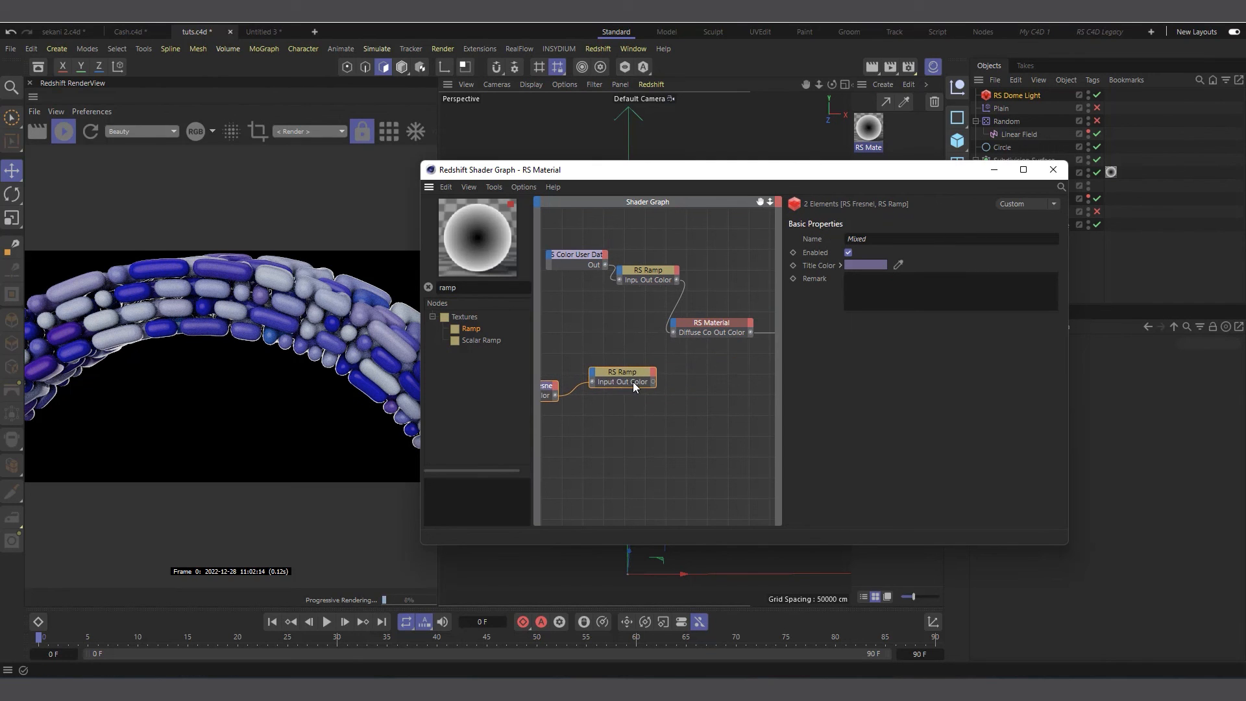
pyautogui.click(707, 325)
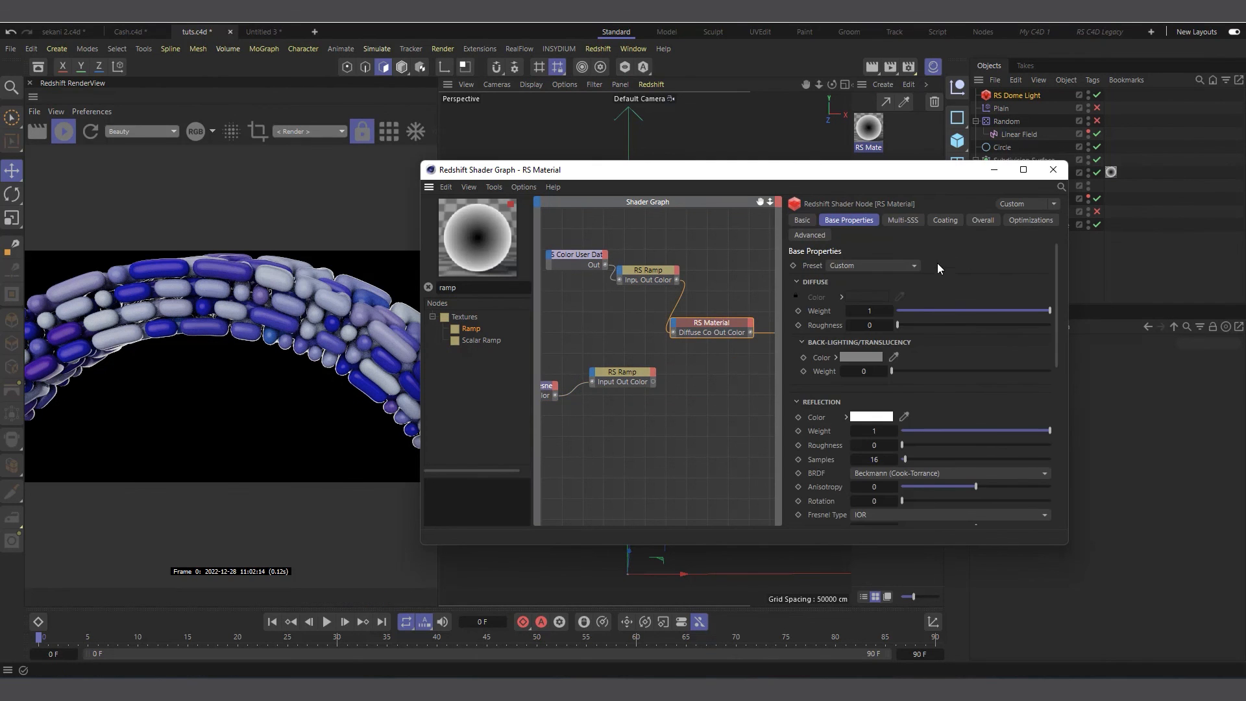
pyautogui.click(946, 221)
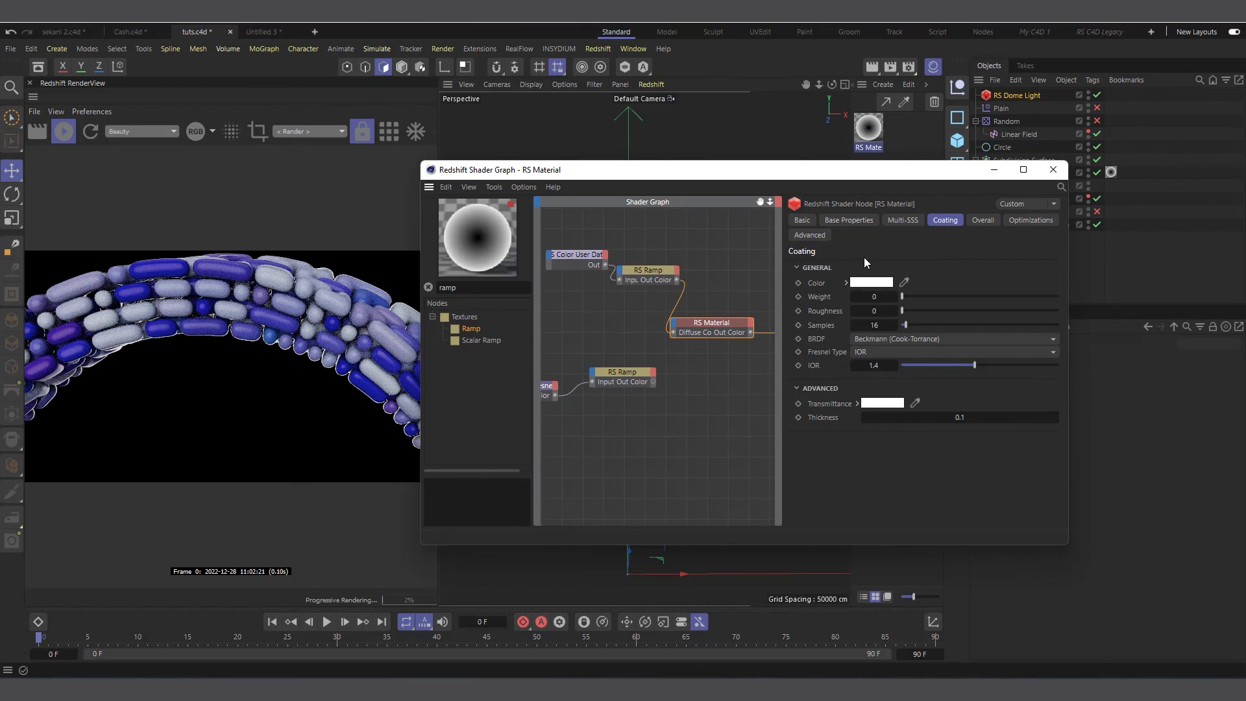
pyautogui.click(977, 222)
pyautogui.click(941, 221)
pyautogui.moveTo(913, 295); pyautogui.dragTo(883, 295)
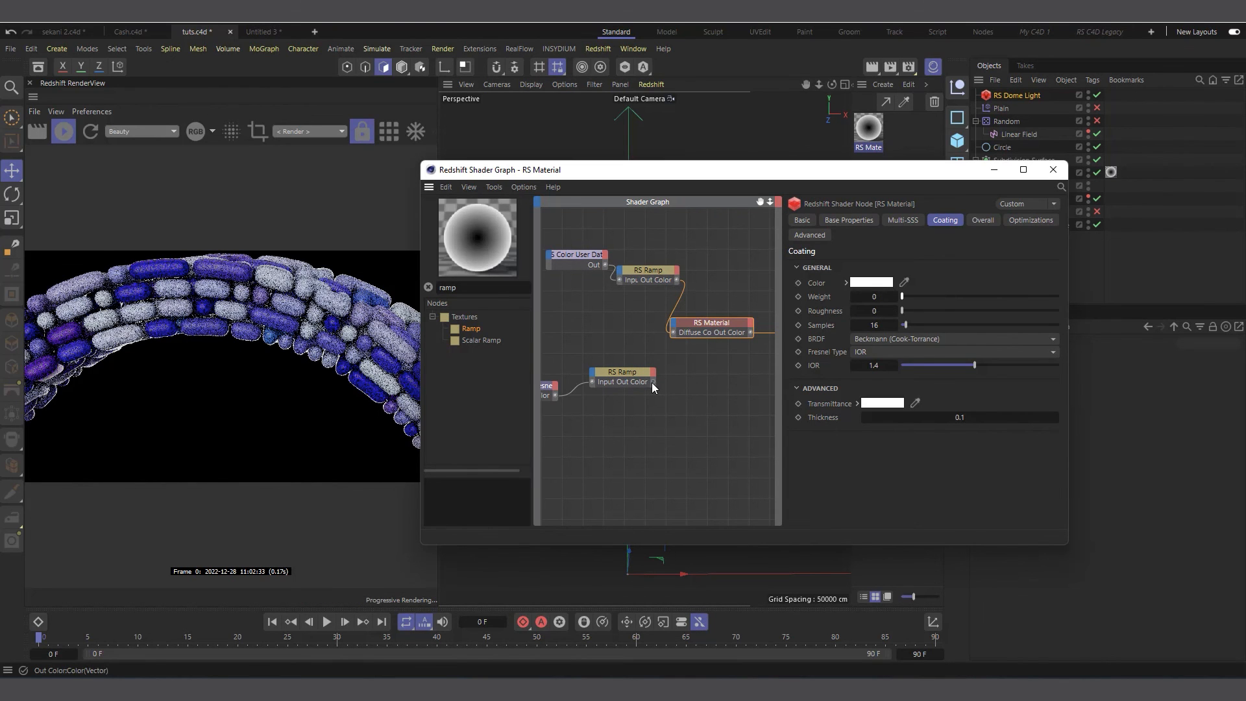
pyautogui.moveTo(914, 296); pyautogui.dragTo(1092, 303)
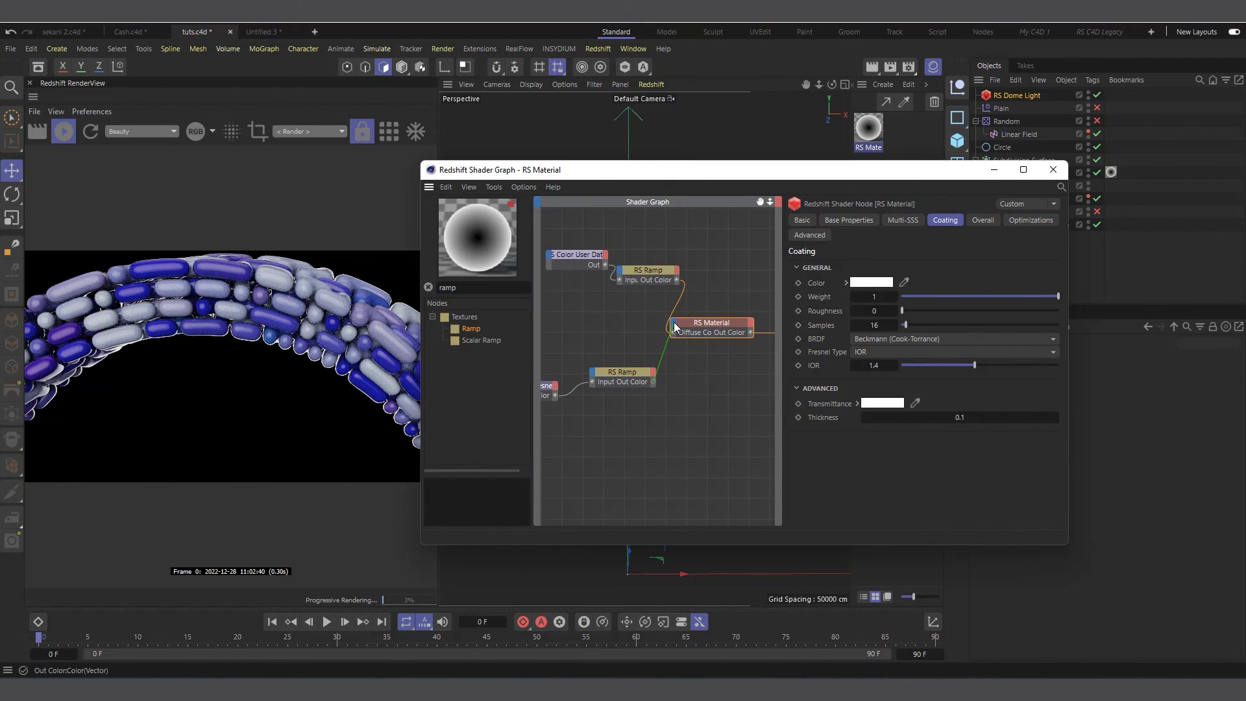
# Connect the second RS Ramp's Out Color to the RS Material's Coat Color input.
pyautogui.moveTo(676, 326); pyautogui.dragTo(675, 326)
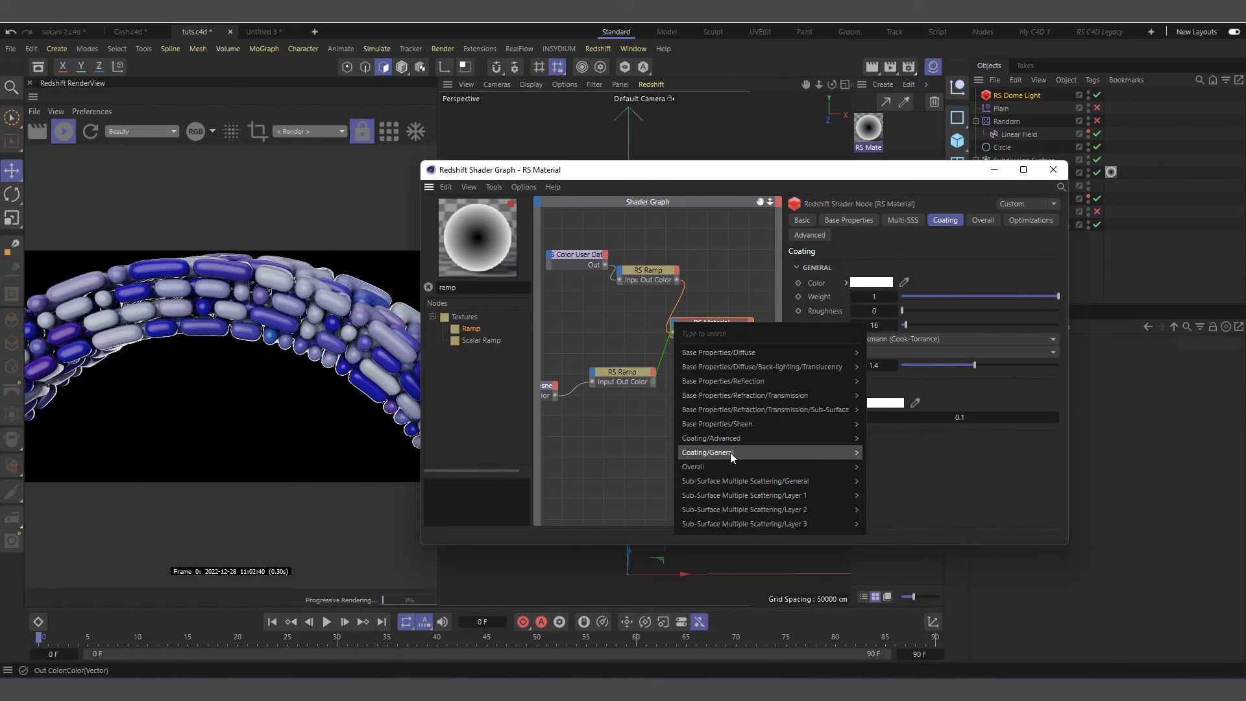
pyautogui.moveTo(730, 453)
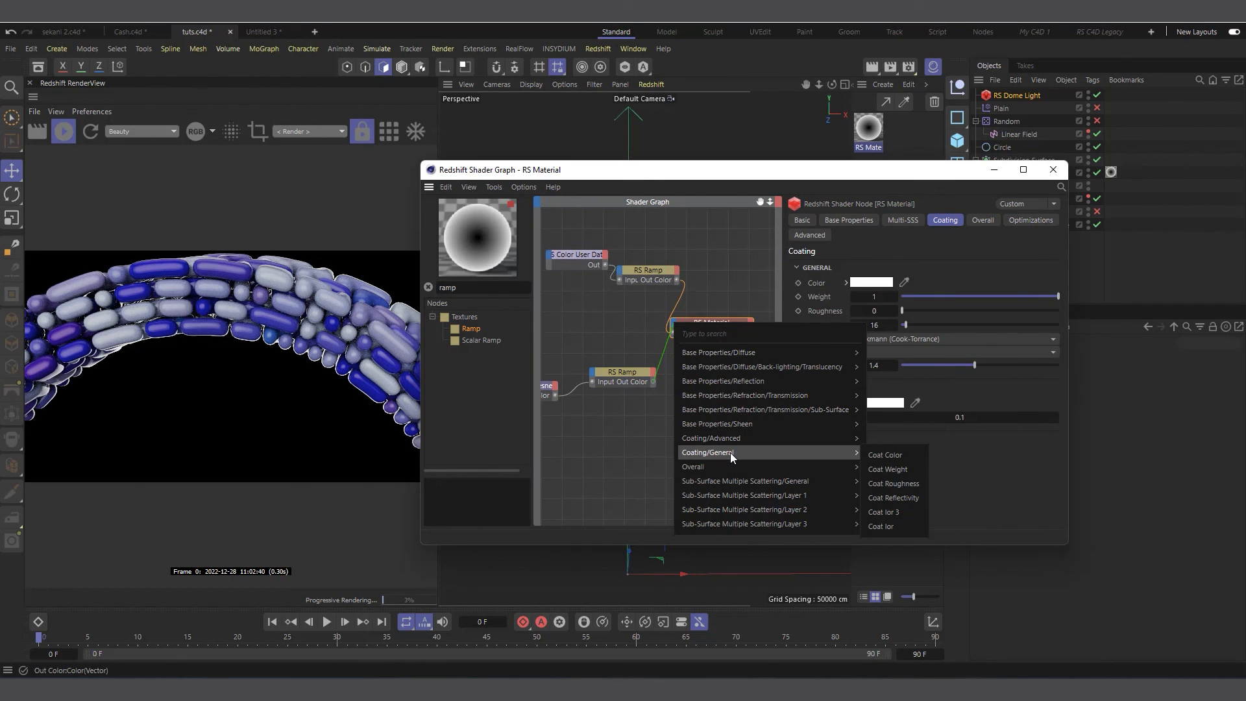
pyautogui.click(903, 456)
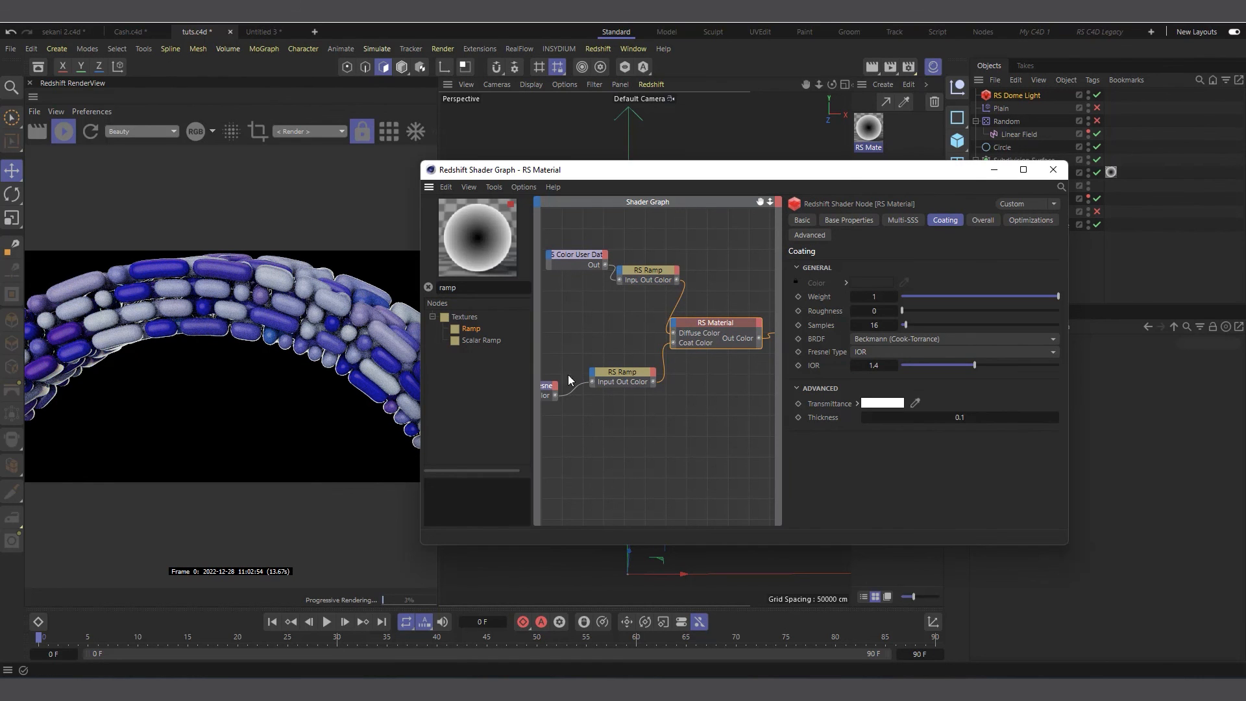
# Set the RS Material's coating IOR to 3 and examine the ring's render up close.
pyautogui.click(879, 296)
pyautogui.click(872, 366)
pyautogui.write('3')
pyautogui.press('Return')
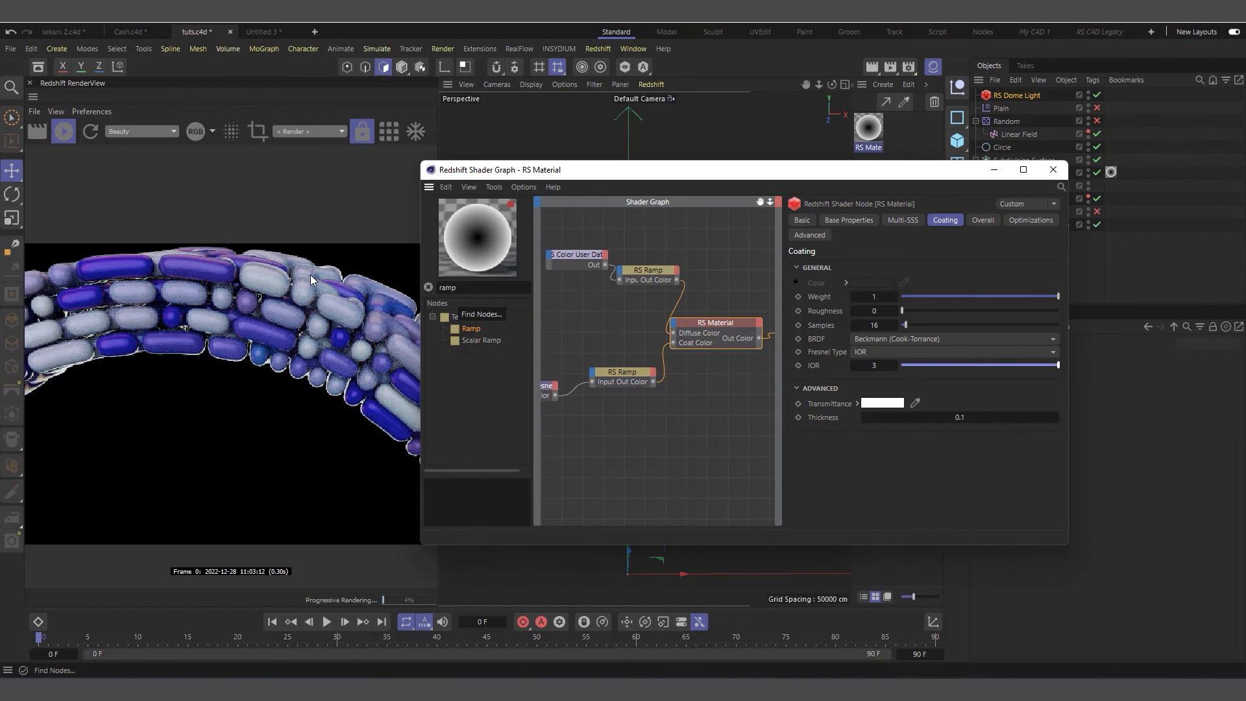
pyautogui.moveTo(727, 188); pyautogui.dragTo(797, 354)
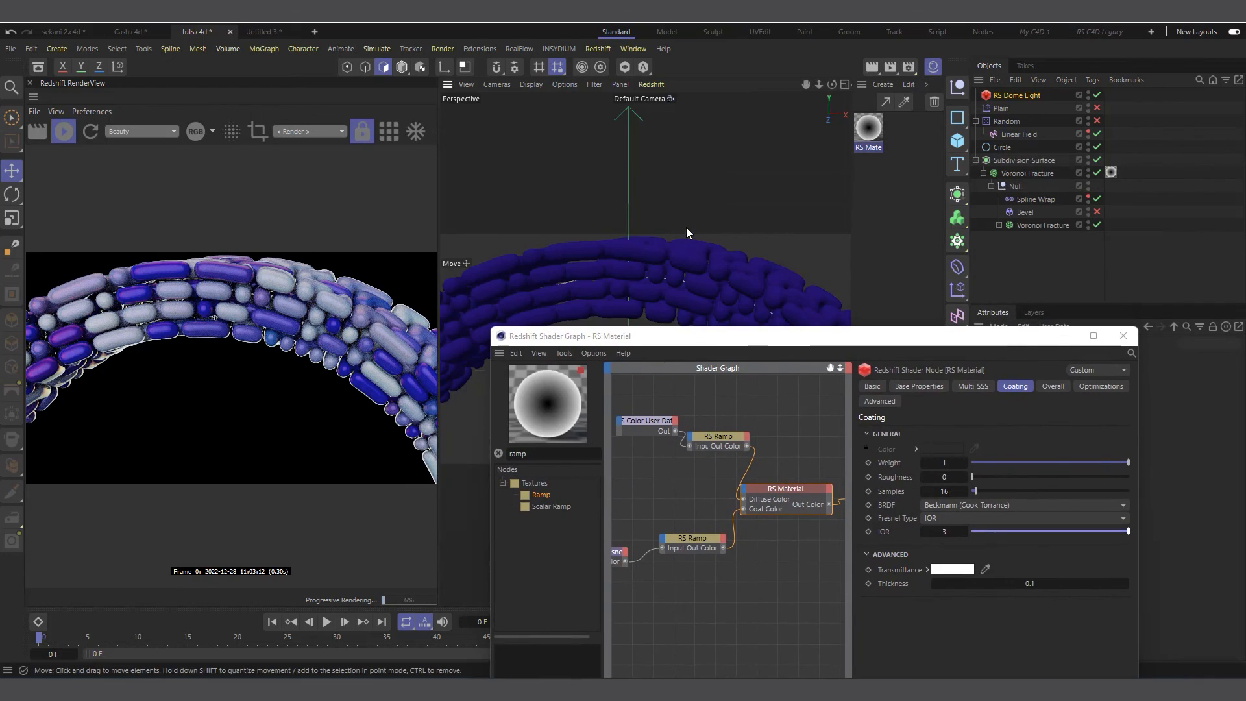
pyautogui.scroll(2, 689, 239)
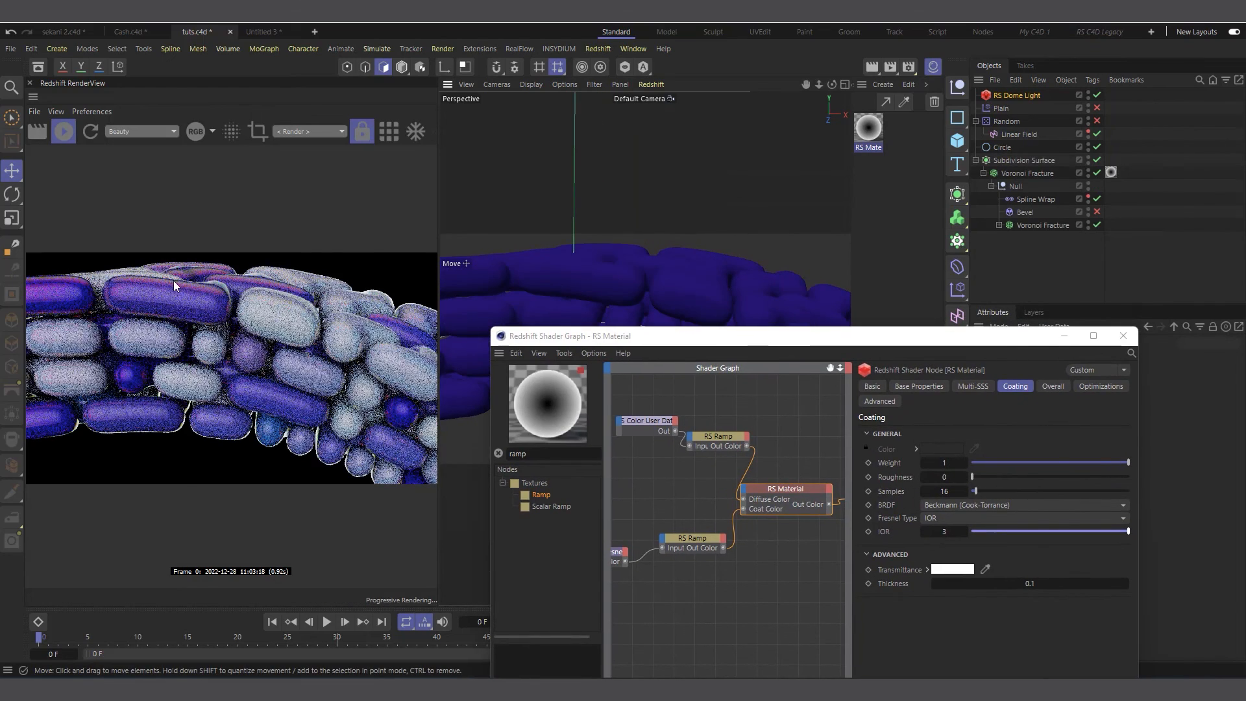
# Set the RS Material's coating IOR to 10.
pyautogui.moveTo(804, 344); pyautogui.dragTo(749, 284)
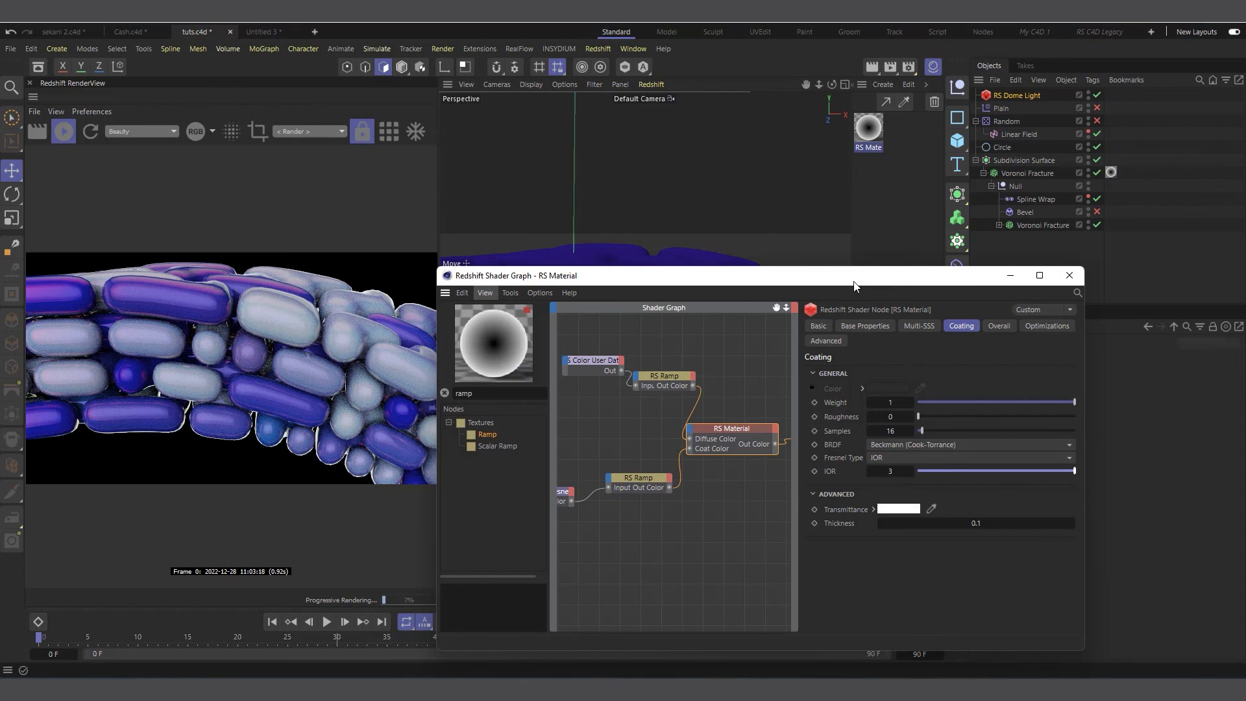
pyautogui.moveTo(855, 286); pyautogui.dragTo(842, 169)
pyautogui.click(885, 354)
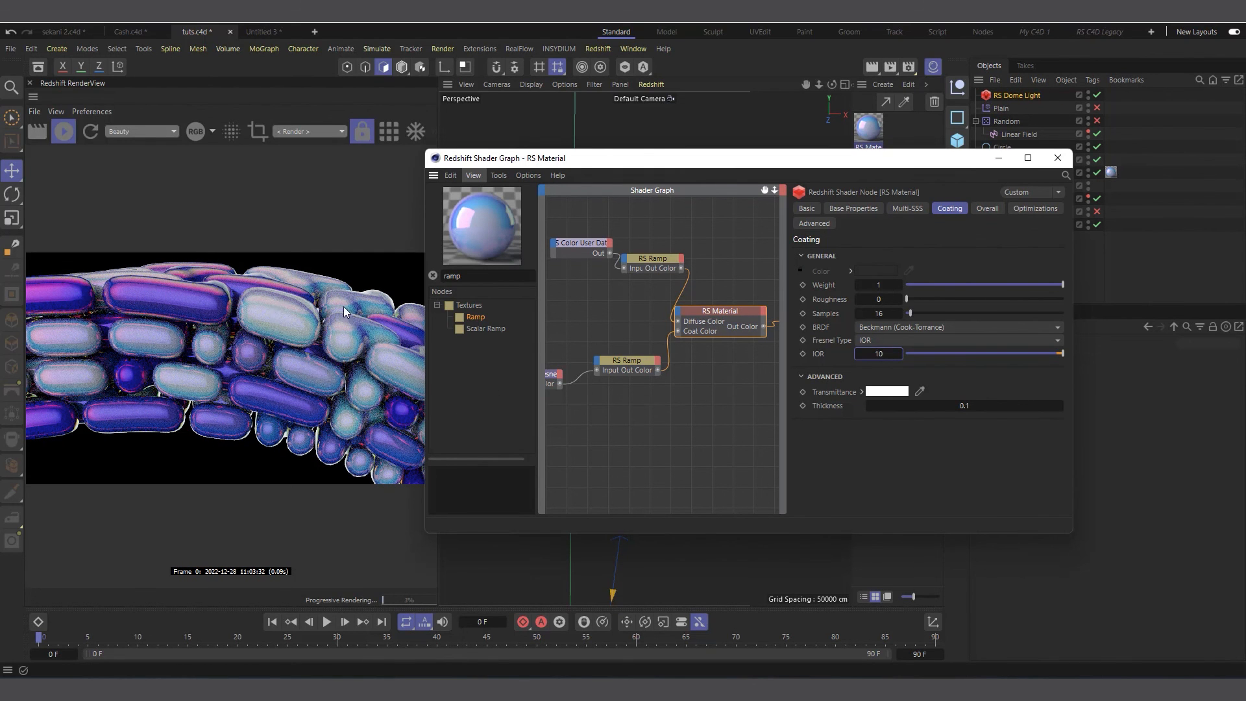
# Uncover the viewport and reframe the camera on the whole ring to examine the coated material in the render.
pyautogui.moveTo(796, 158); pyautogui.dragTo(857, 389)
pyautogui.scroll(-8, 675, 271)
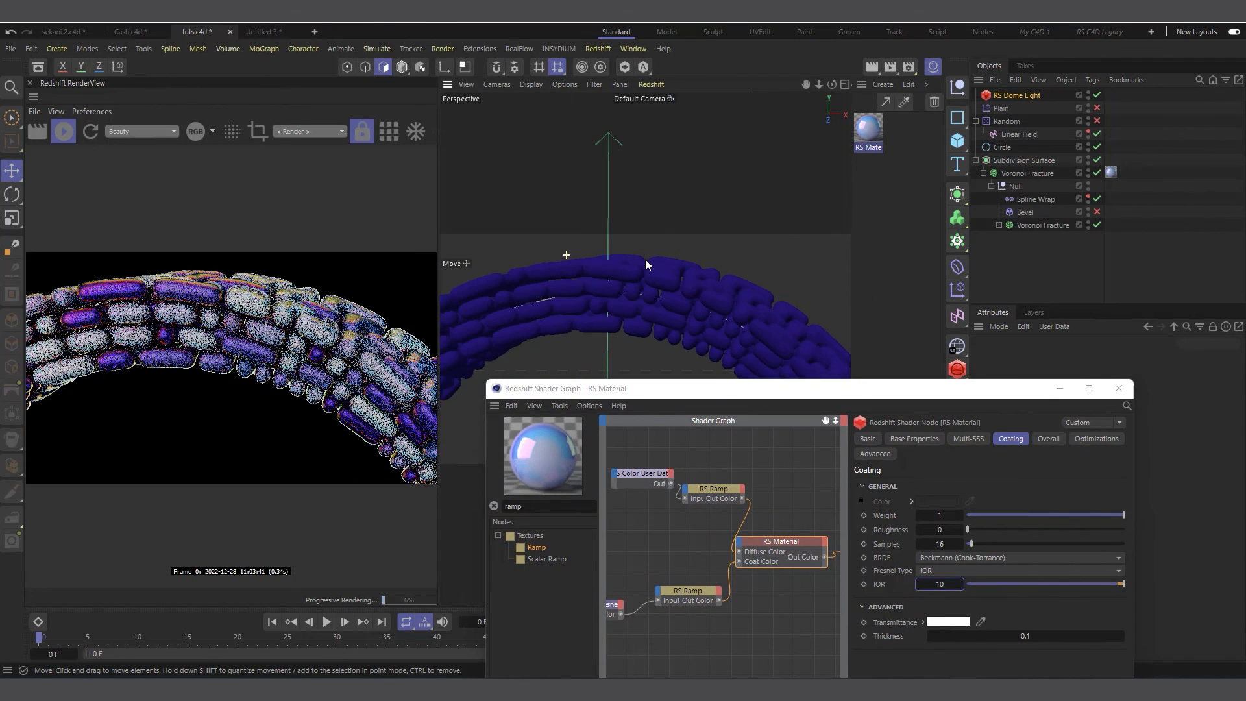
pyautogui.scroll(-5, 688, 263)
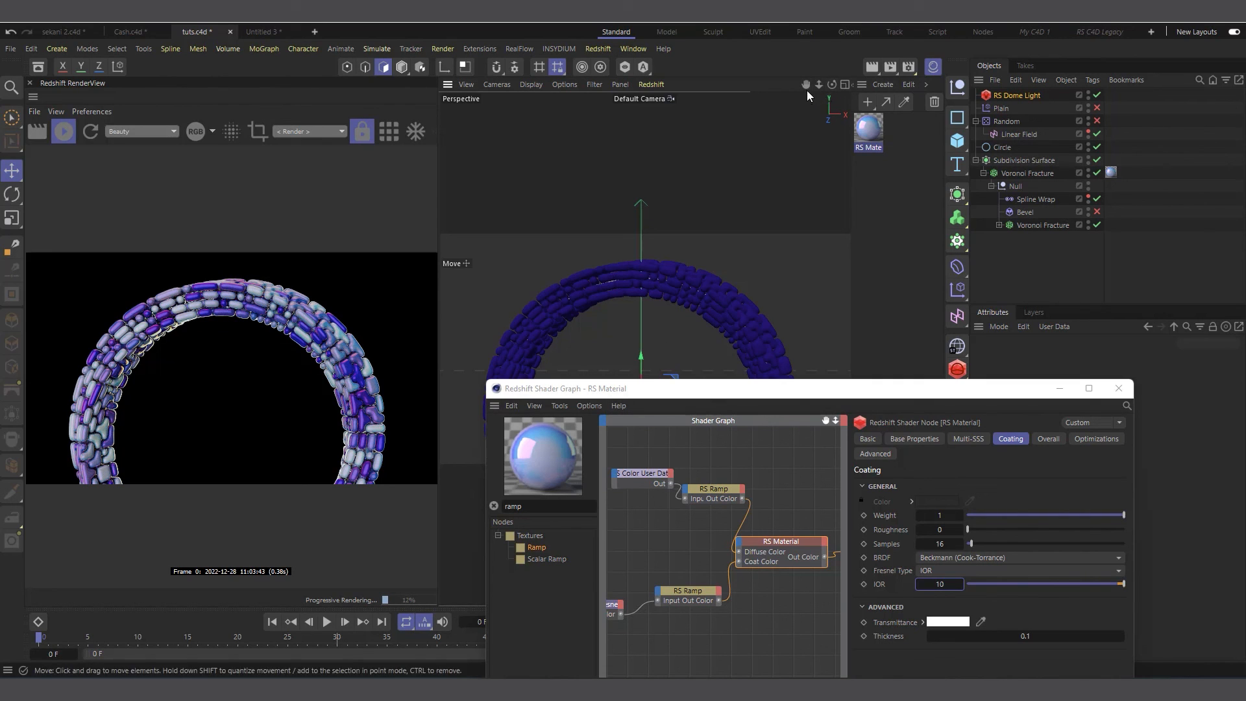
pyautogui.moveTo(807, 87); pyautogui.dragTo(705, 302)
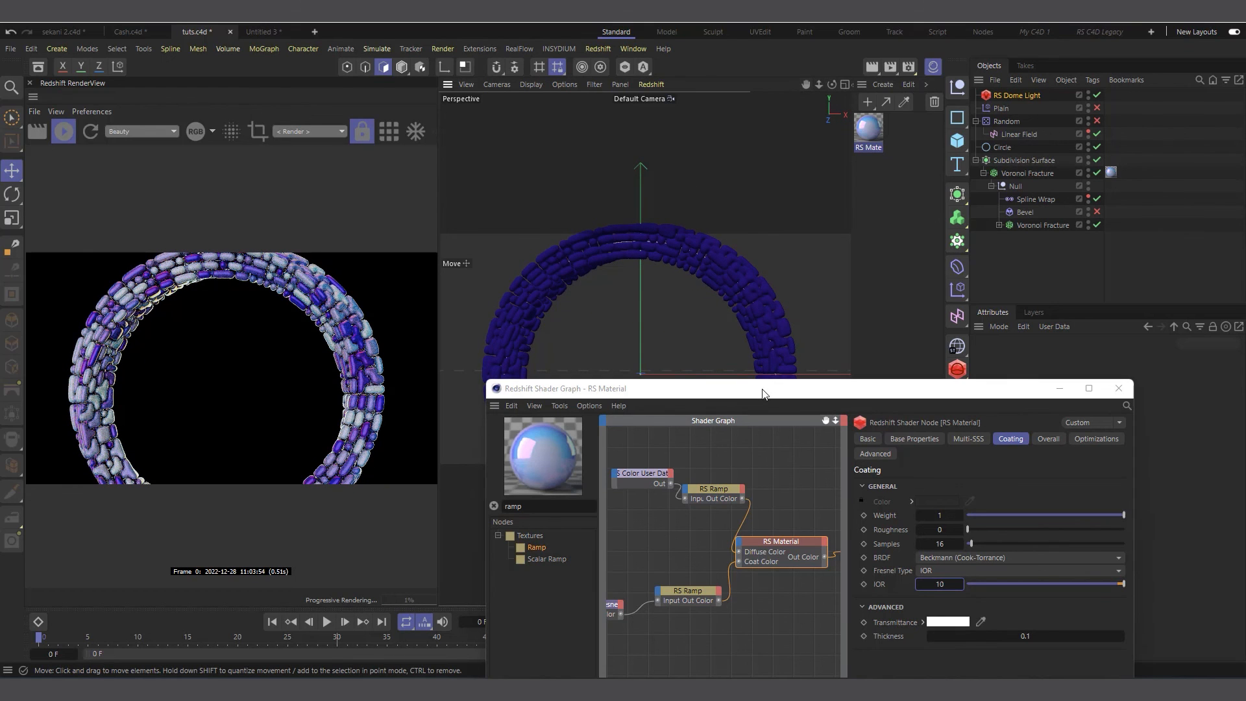
# Switch to the Picture Viewer and review the rendered animations Cash app.mp4 and Cash.mp4.
pyautogui.moveTo(762, 388); pyautogui.dragTo(736, 336)
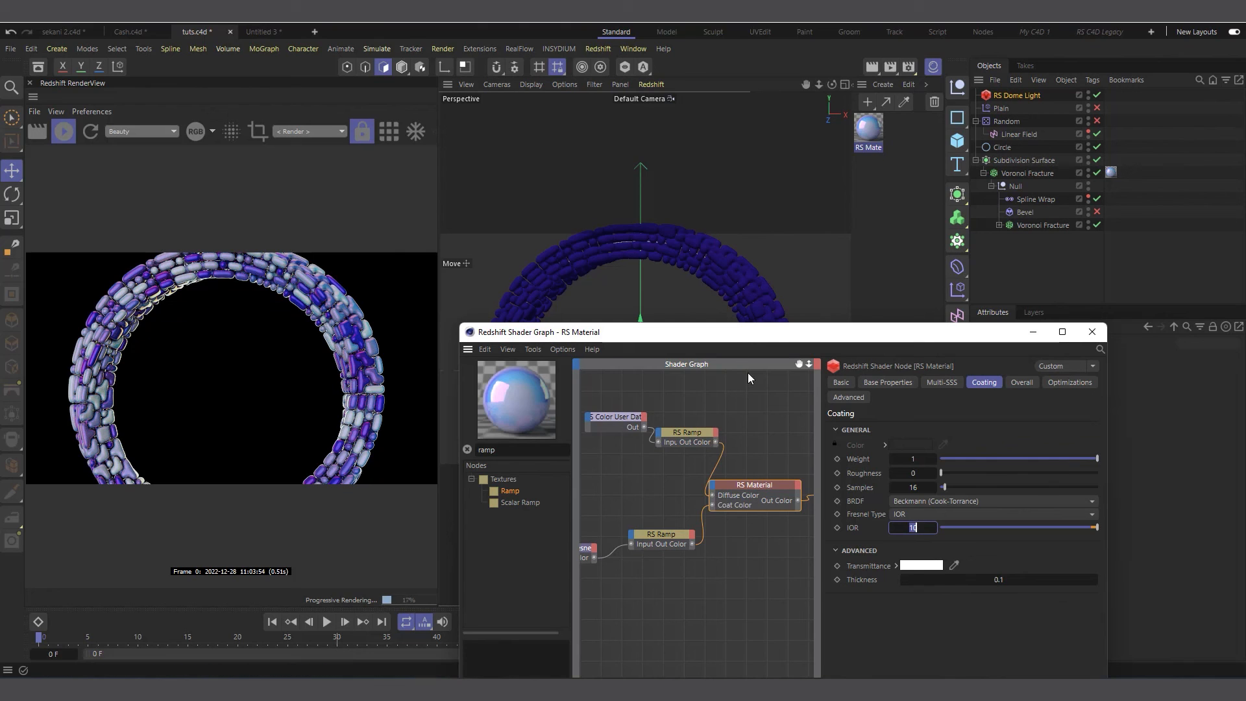
pyautogui.moveTo(716, 342); pyautogui.dragTo(670, 230)
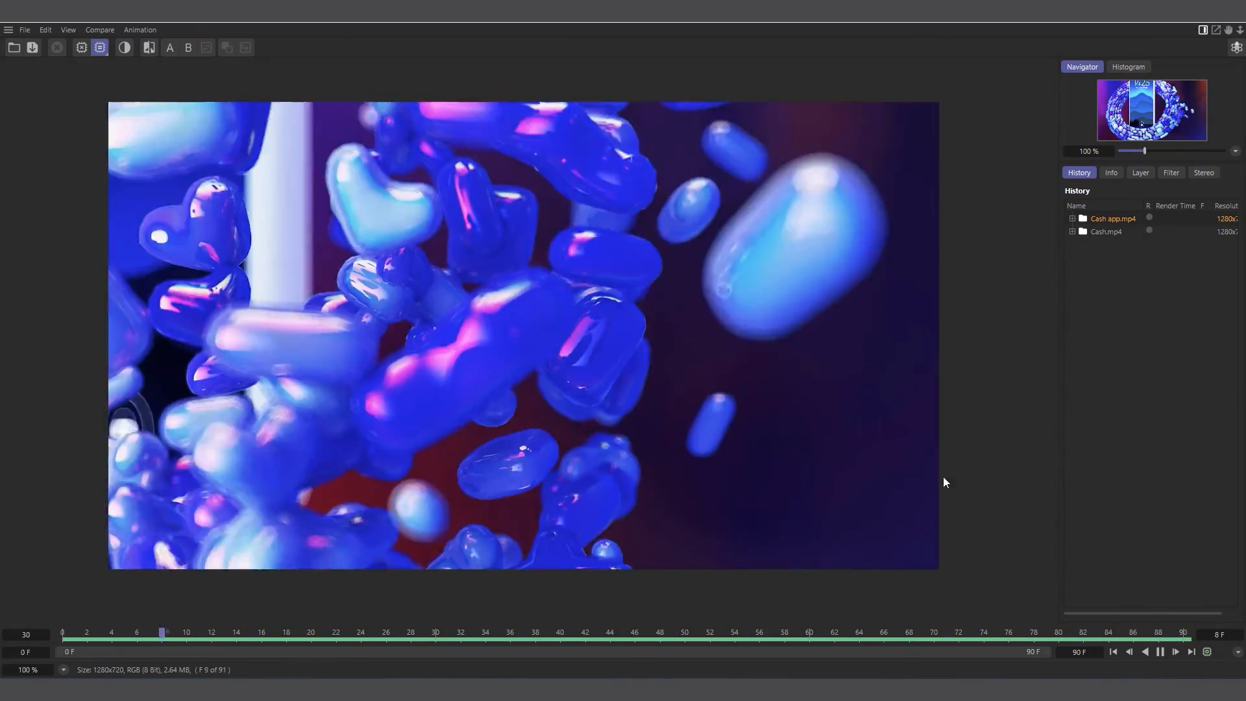
pyautogui.moveTo(729, 677)
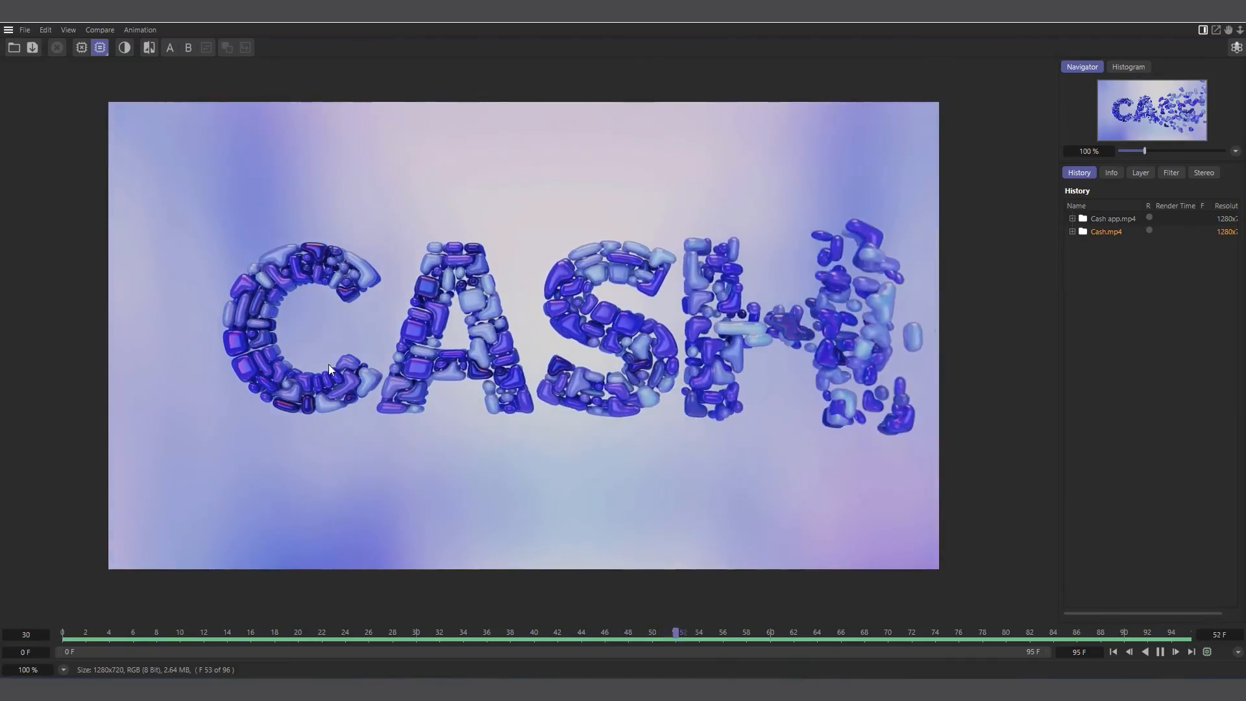